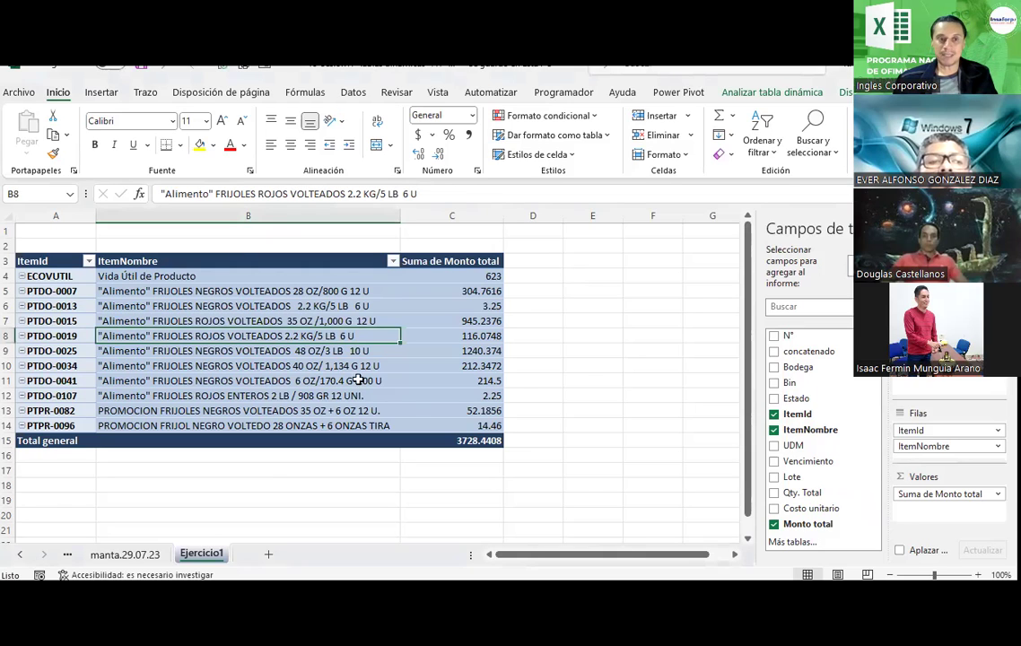
- Apply a dark-header Medium PivotTable style so the header and grand total rows turn dark
{"action": "left_click", "coordinate": [62, 262]}
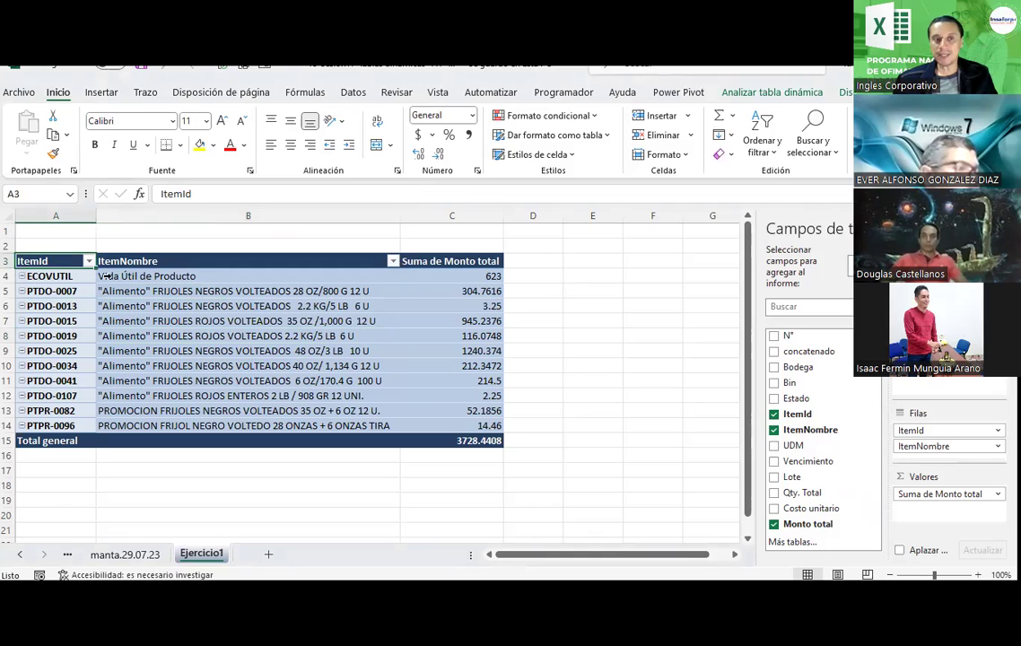
{"action": "key", "text": "Right"}
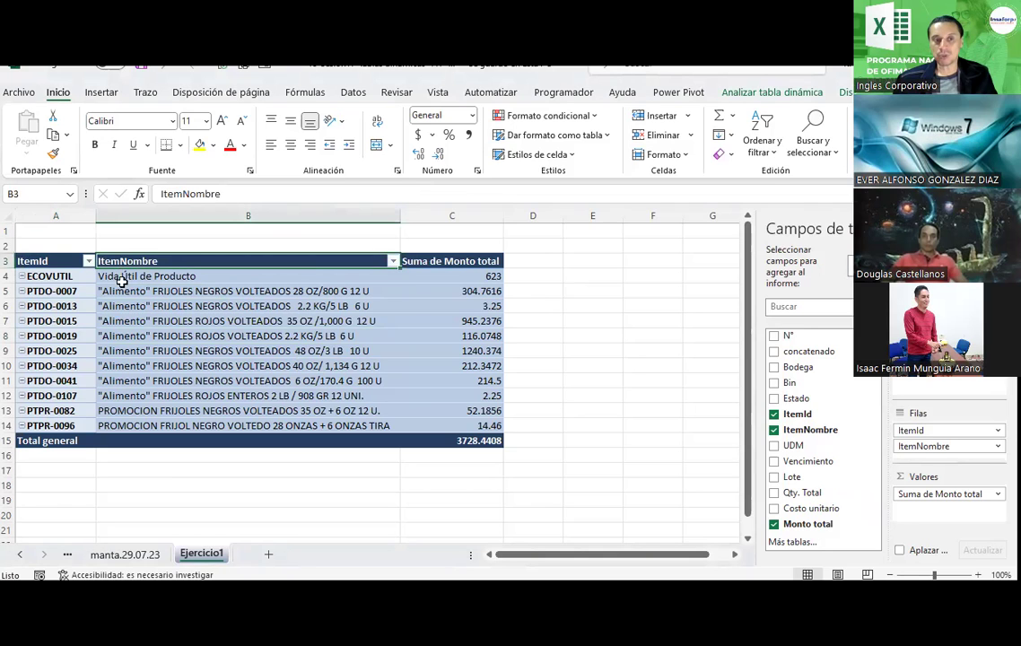
{"action": "left_click", "coordinate": [459, 263]}
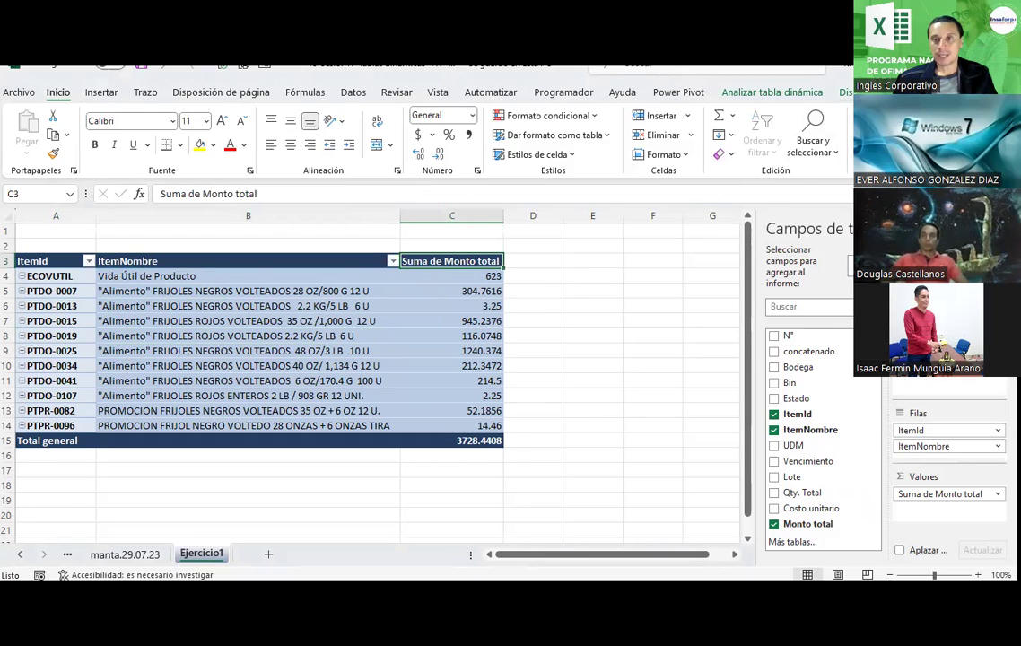
{"action": "left_click", "coordinate": [847, 92]}
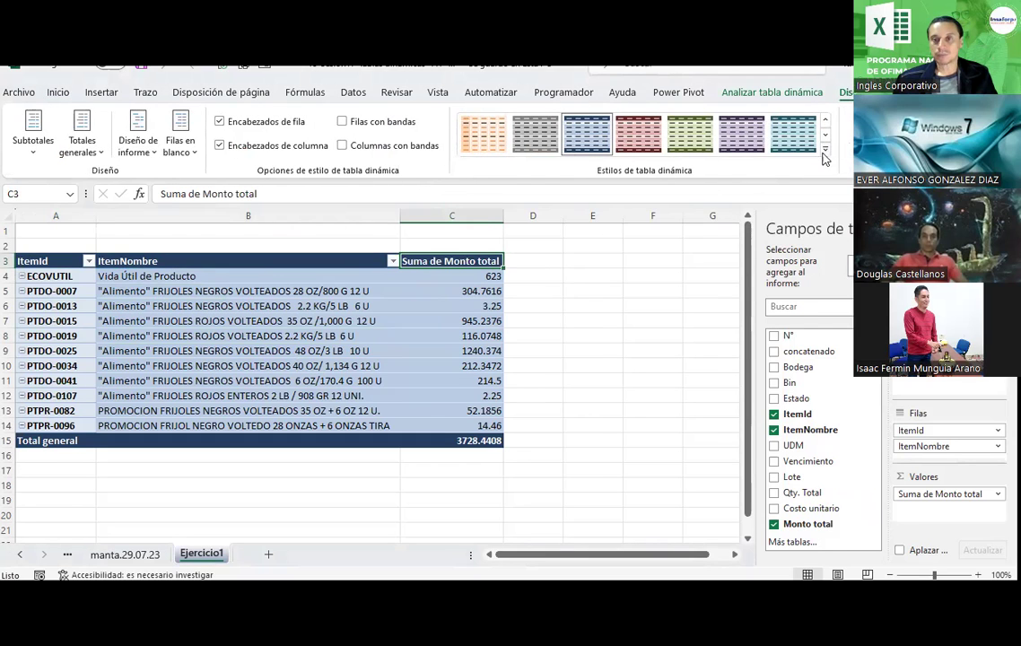
{"action": "left_click", "coordinate": [825, 153]}
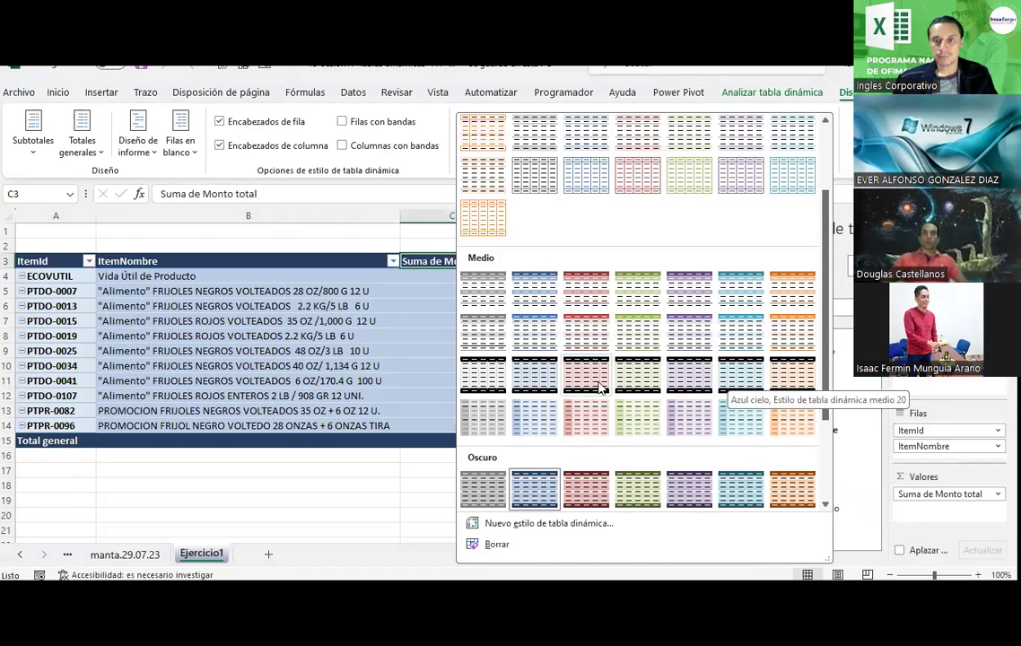
{"action": "left_click", "coordinate": [534, 378]}
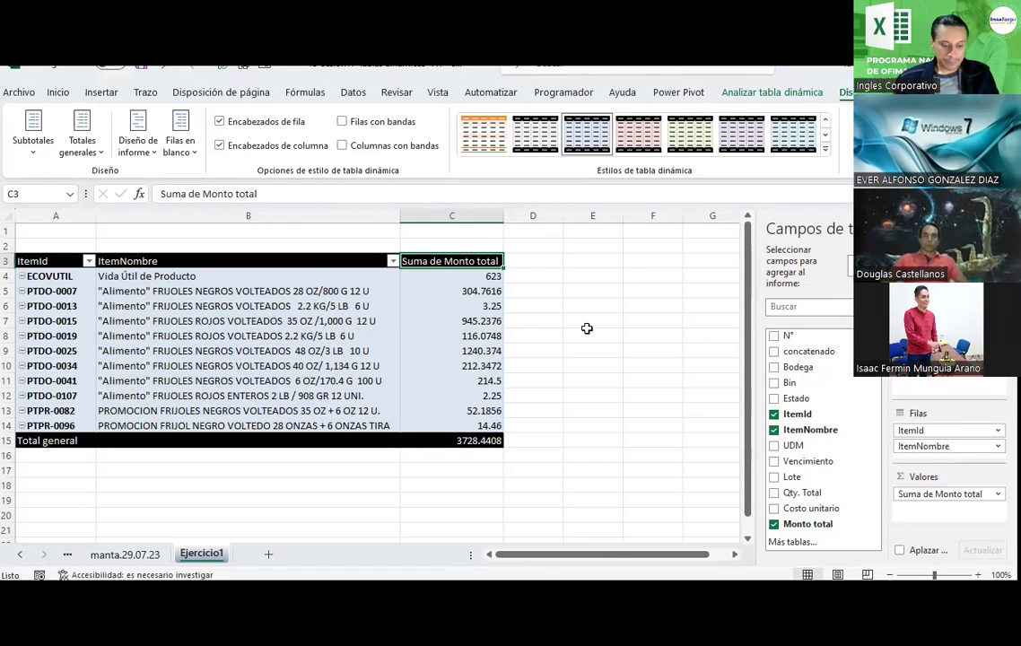
- Look at the Report Layout options without changing them, then deselect the pivot
{"action": "left_click", "coordinate": [150, 161]}
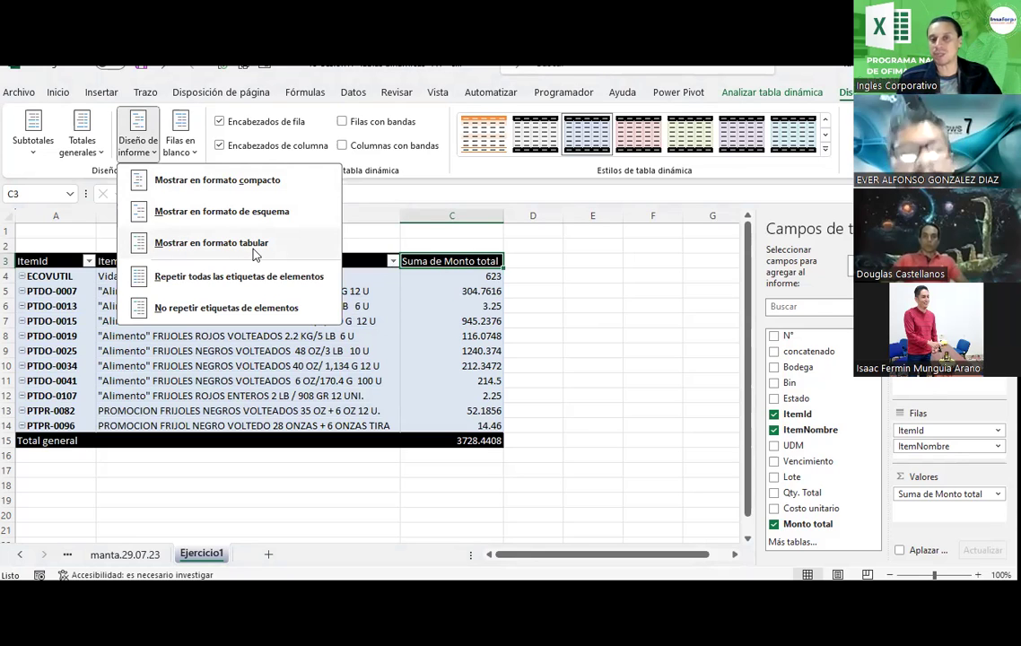
{"action": "left_click", "coordinate": [287, 289]}
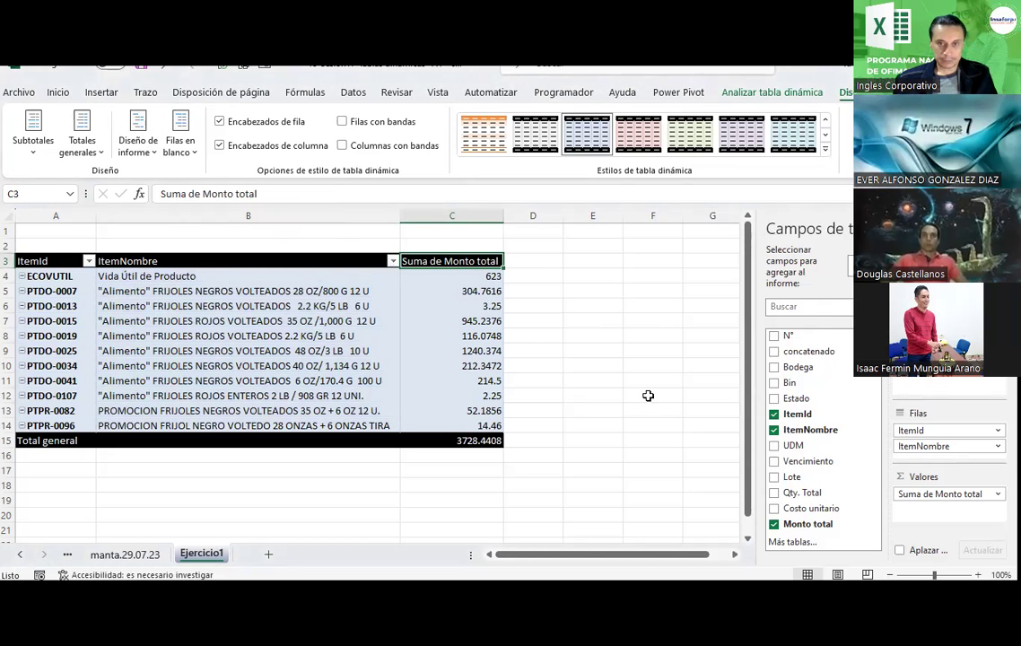
{"action": "left_click", "coordinate": [647, 395]}
- Select the Suma de Monto total header and view its value field settings without changes
{"action": "left_click", "coordinate": [555, 272]}
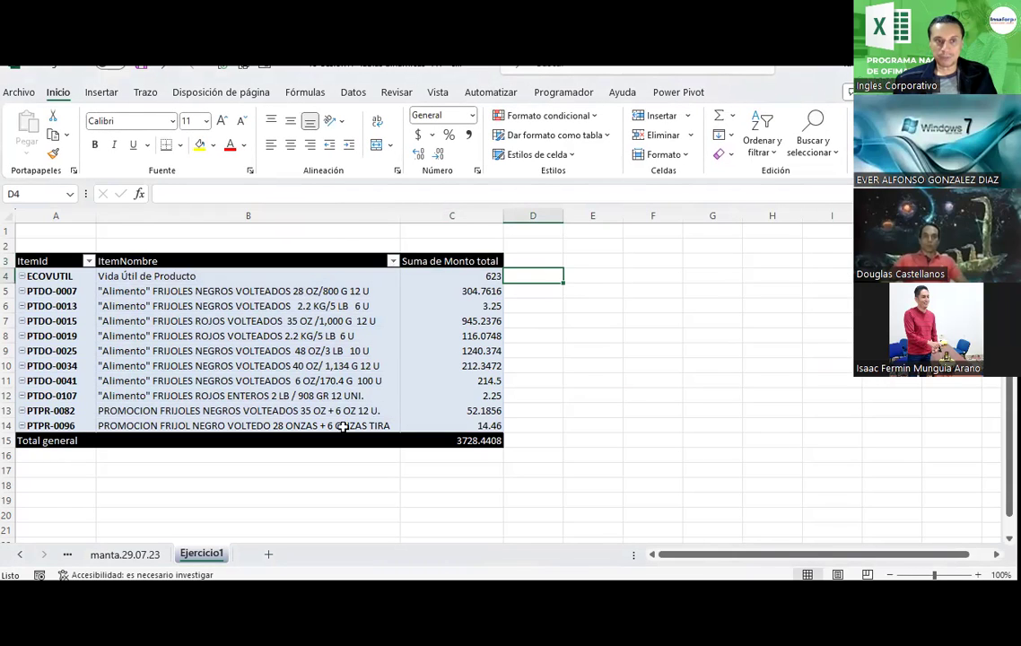
{"action": "left_click", "coordinate": [187, 402]}
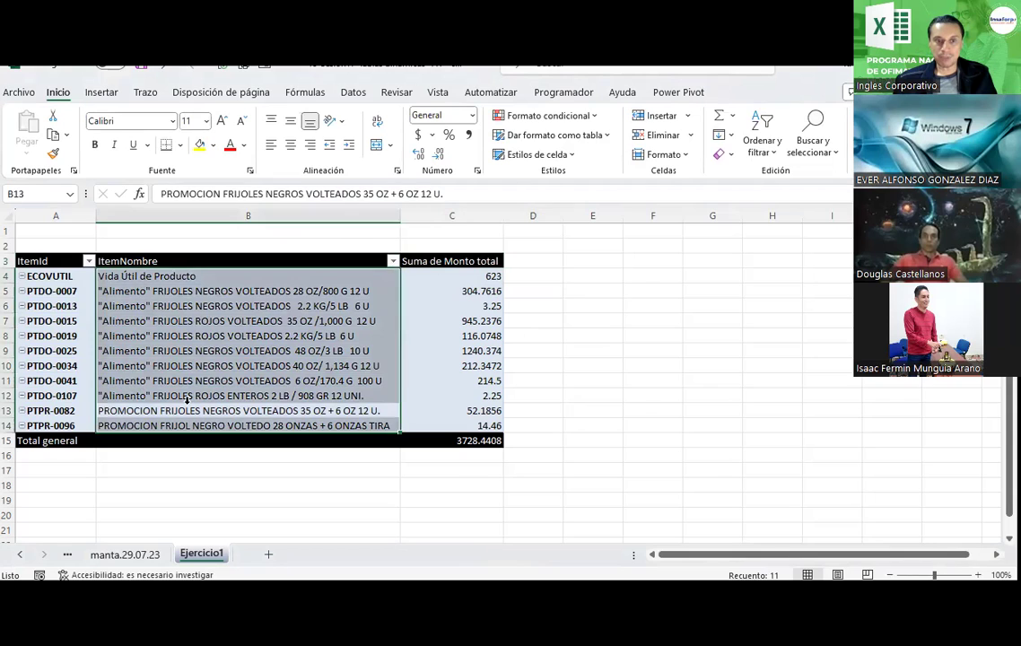
{"action": "left_click", "coordinate": [606, 301]}
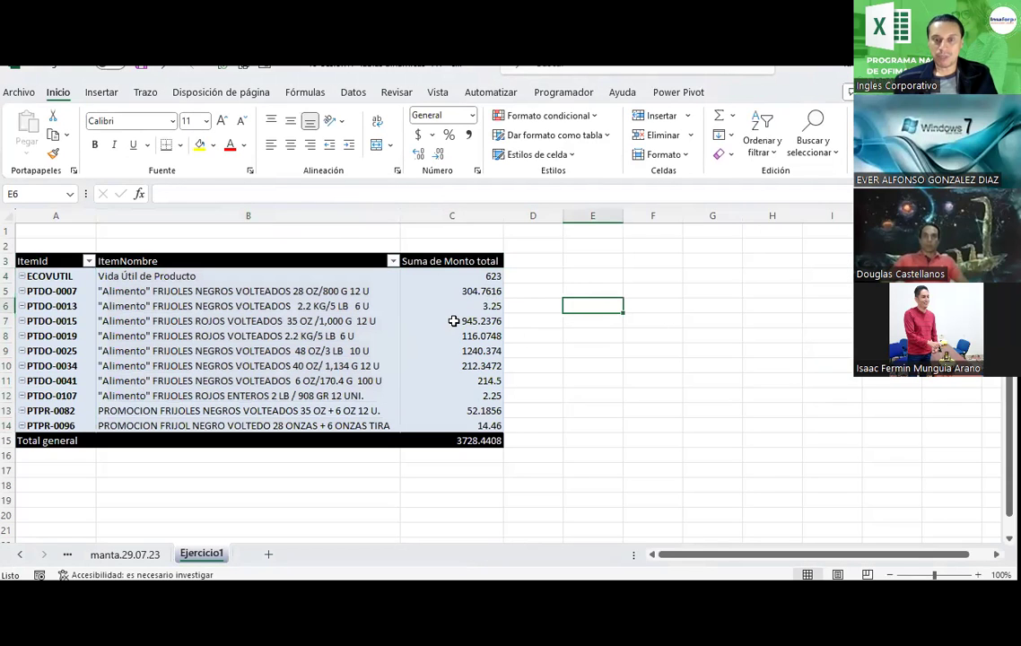
{"action": "mouse_move", "coordinate": [454, 320]}
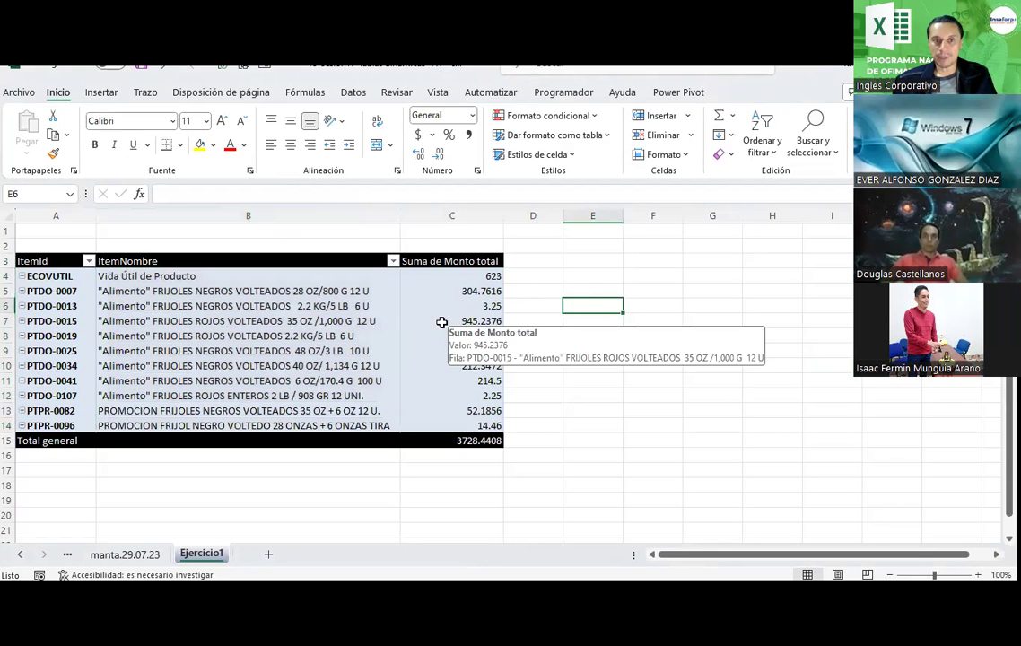
{"action": "left_click", "coordinate": [431, 261]}
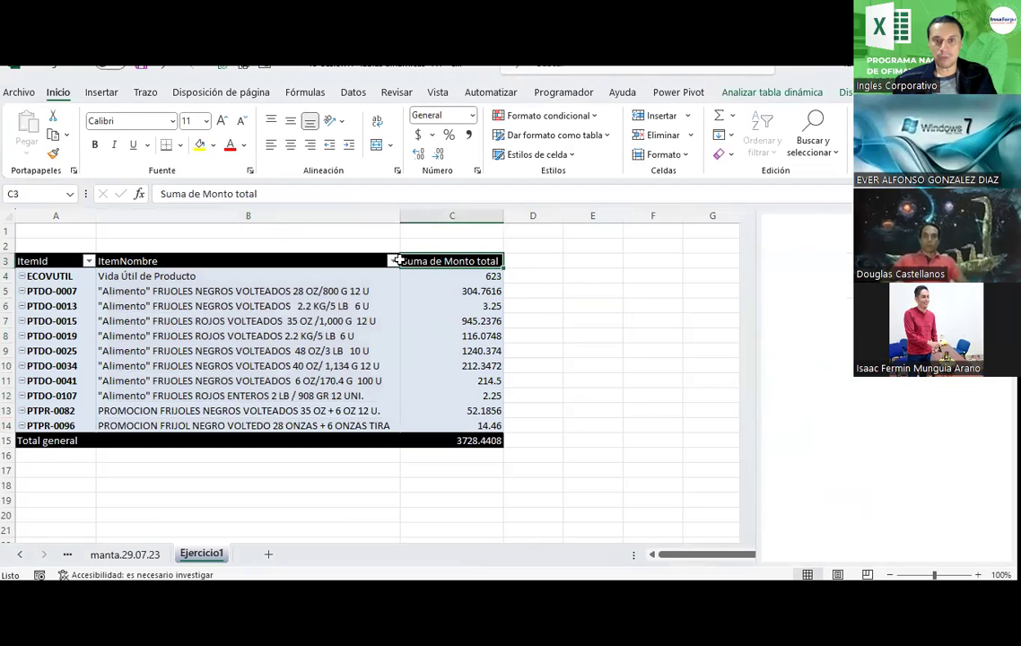
{"action": "left_click", "coordinate": [179, 261]}
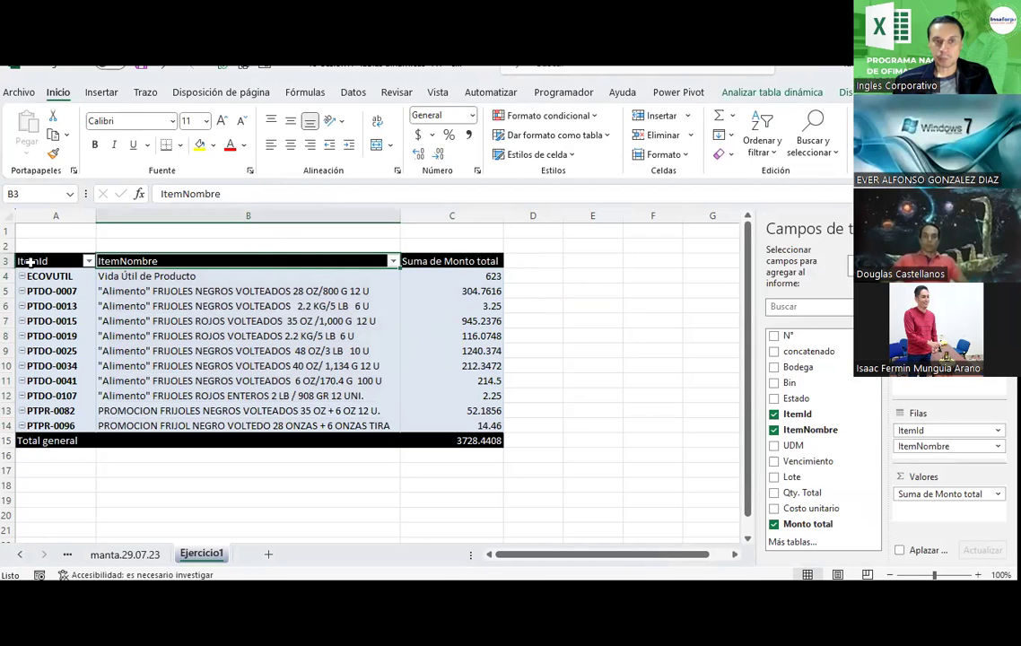
{"action": "double_click", "coordinate": [436, 261]}
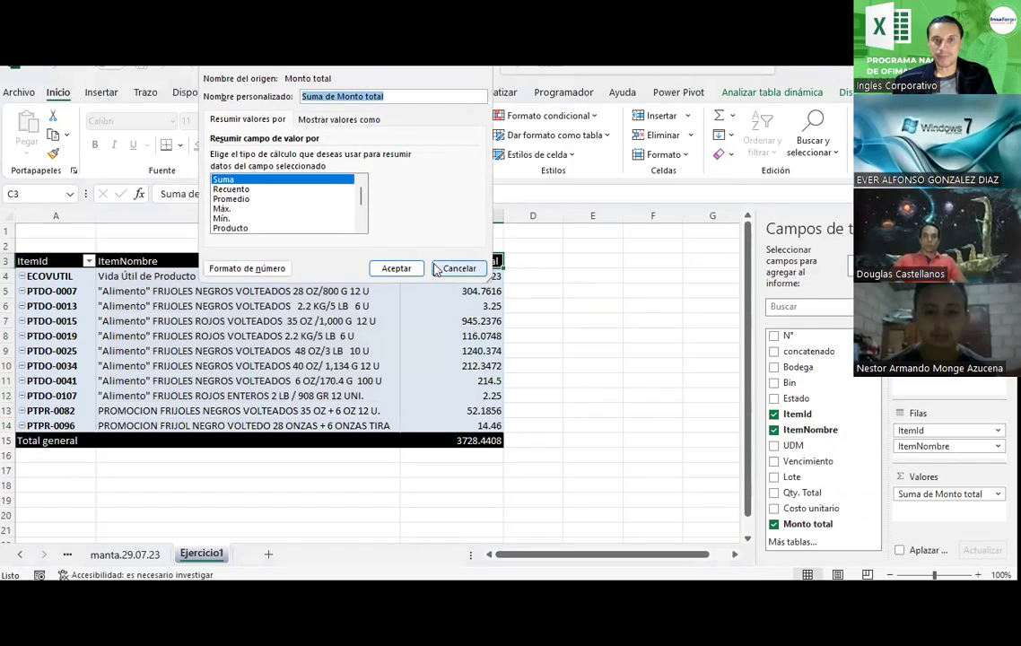
{"action": "key", "text": "Escape"}
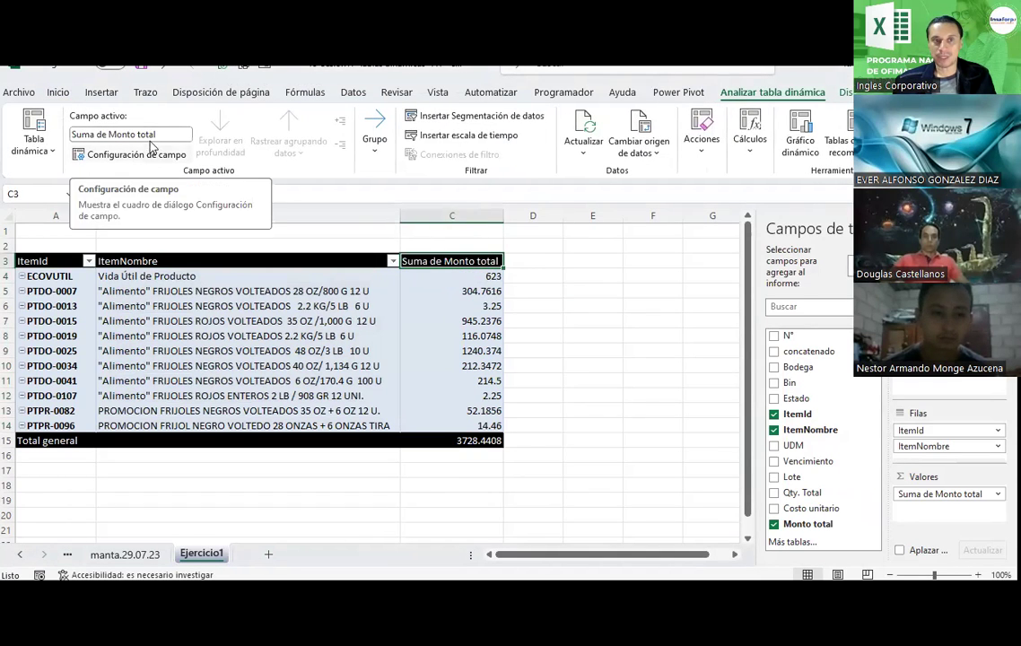
- Rename the Suma de Monto total field to 'Total' in the Active Field box
{"action": "left_click", "coordinate": [164, 137]}
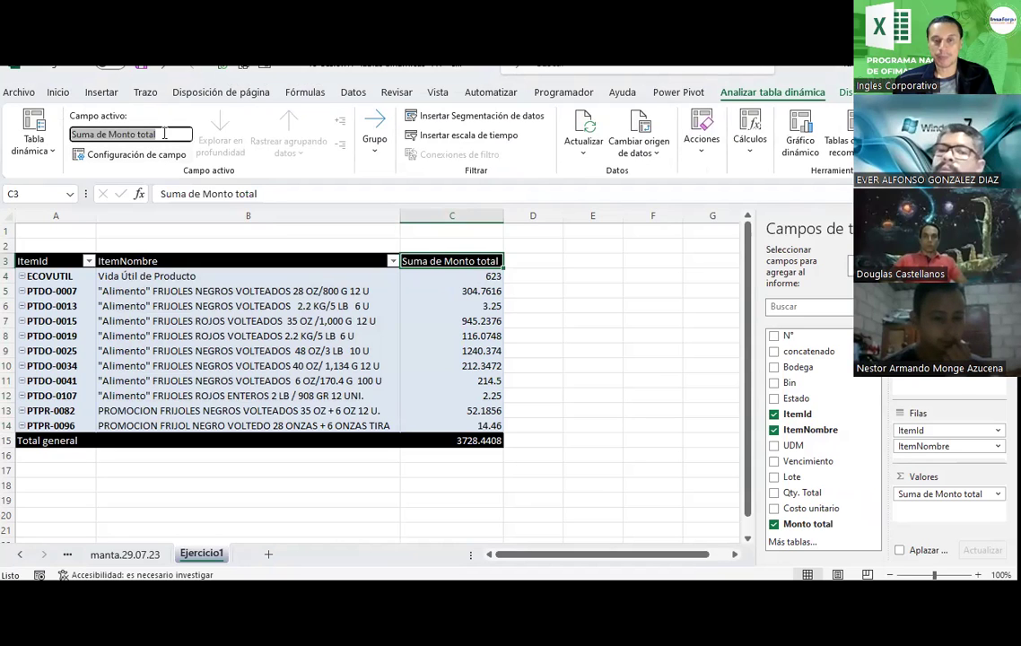
{"action": "key", "text": "BackSpace"}
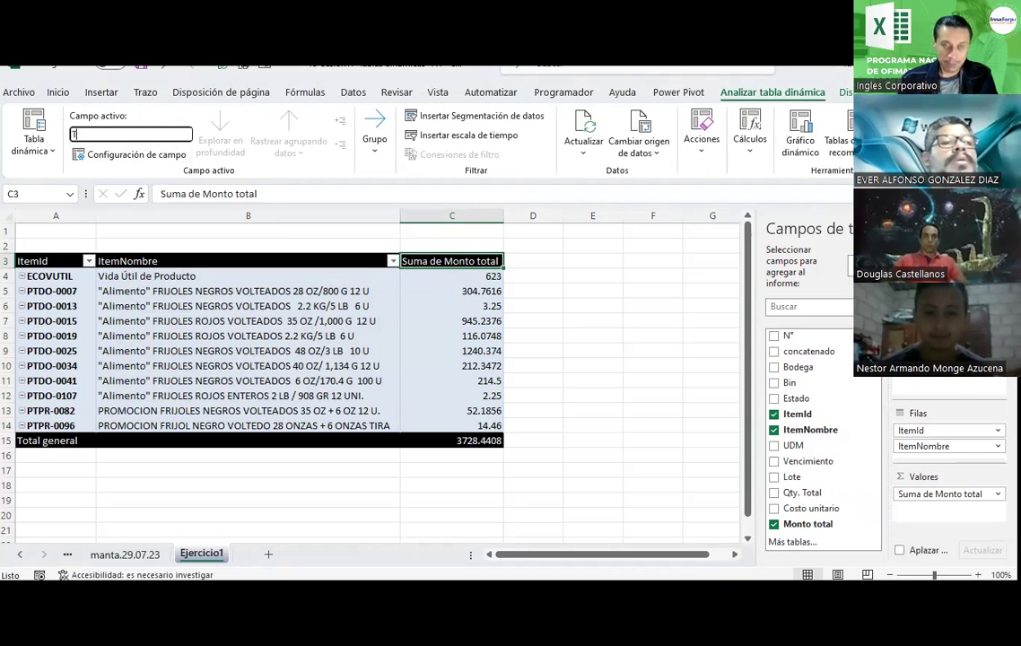
{"action": "type", "text": "Total"}
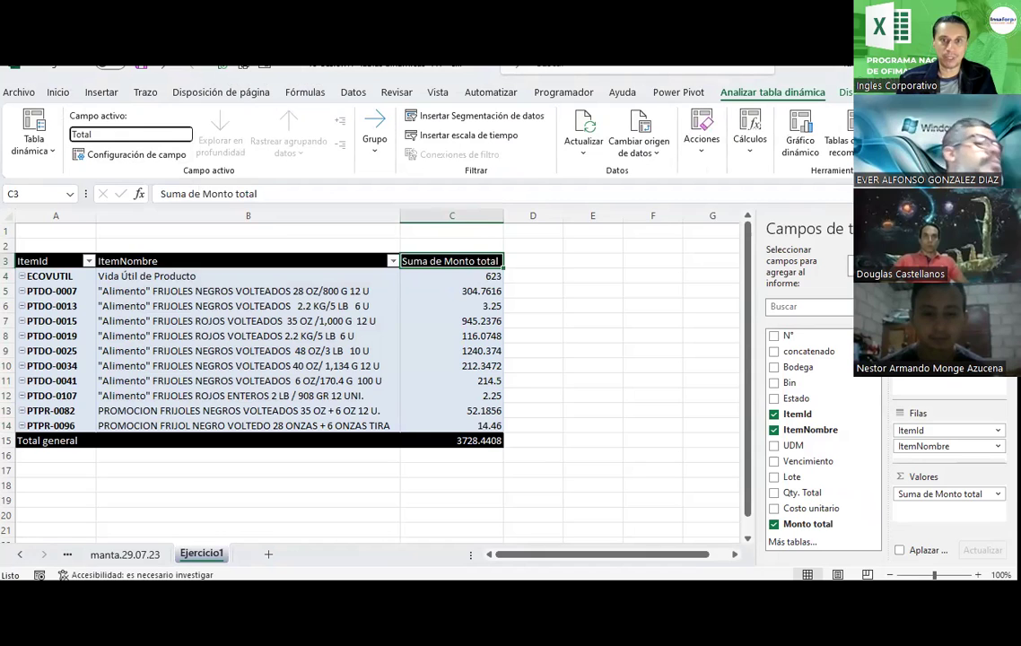
{"action": "key", "text": "Return"}
- Rename the ItemNombre field to 'Descripción' in the Active Field box
{"action": "left_click", "coordinate": [483, 367]}
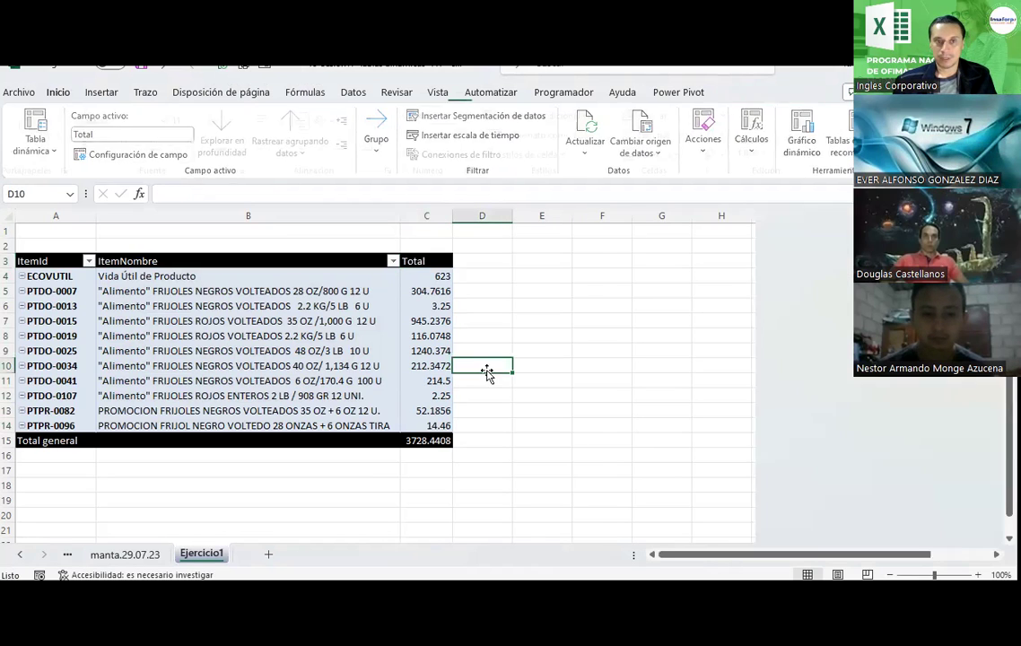
{"action": "left_click", "coordinate": [420, 264]}
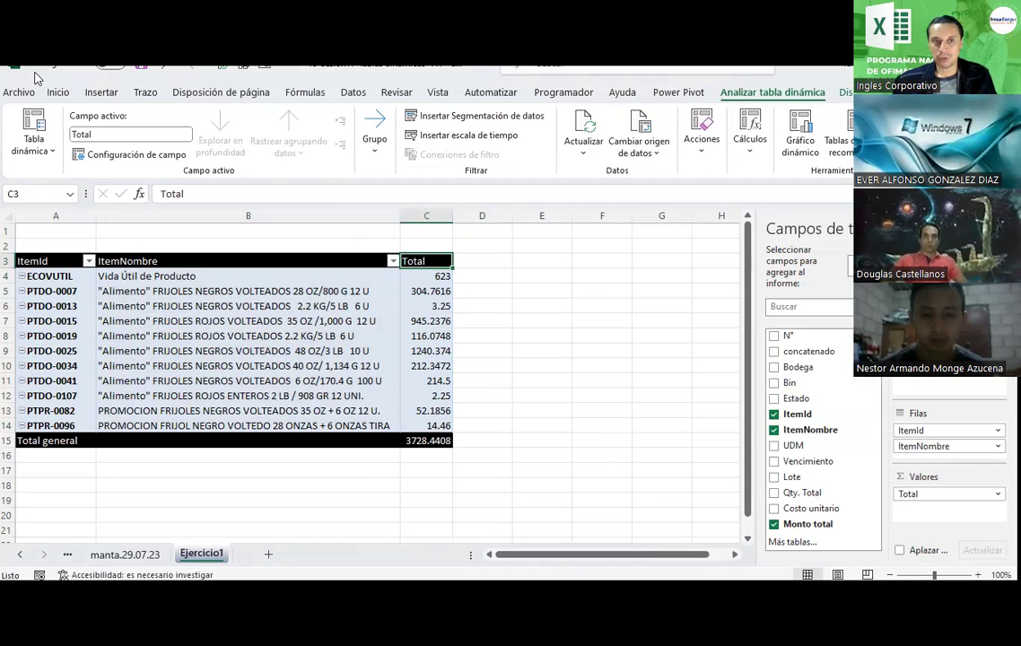
{"action": "left_click", "coordinate": [56, 91]}
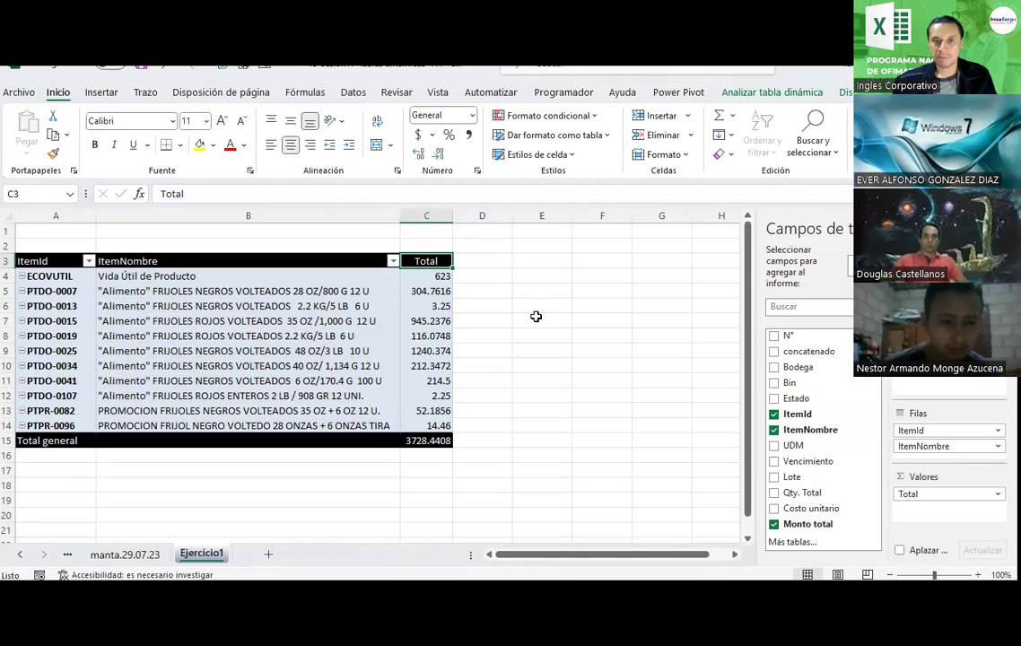
{"action": "left_click", "coordinate": [282, 261]}
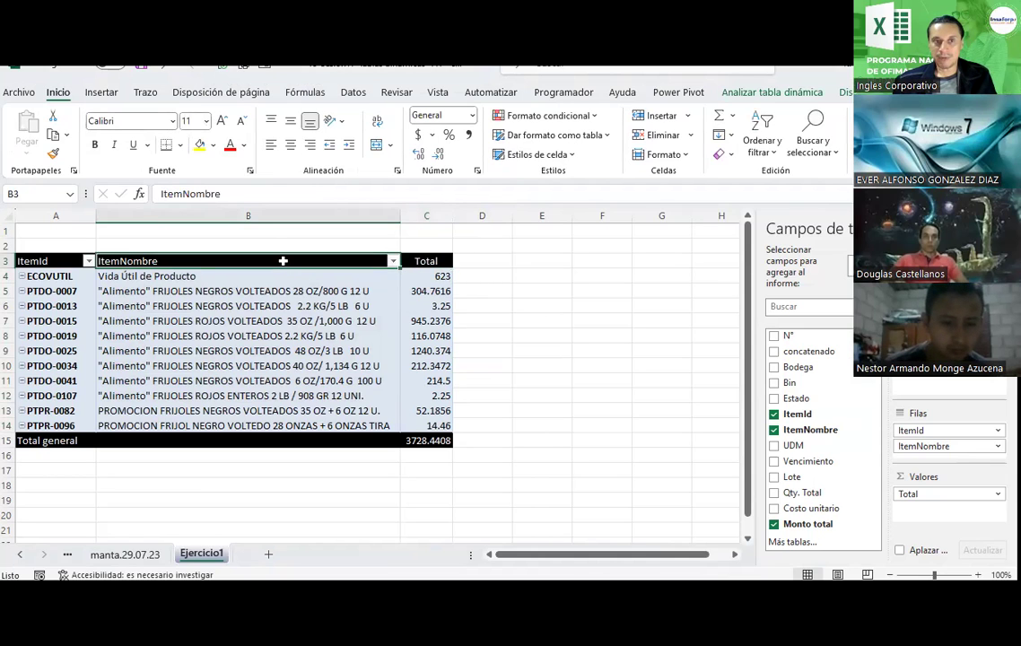
{"action": "left_click", "coordinate": [737, 93]}
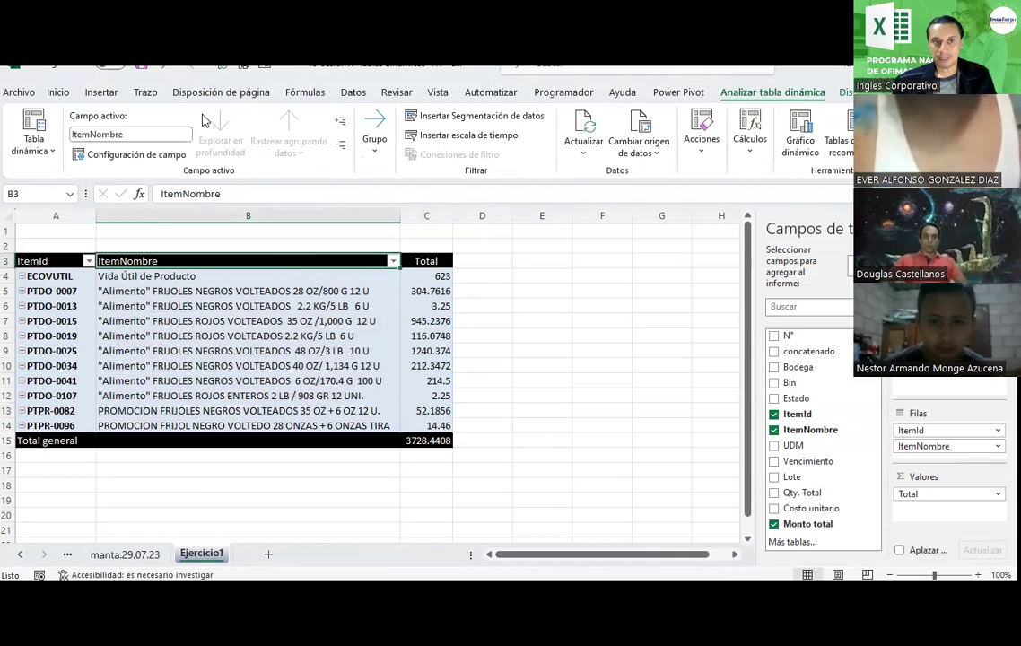
{"action": "left_click", "coordinate": [146, 131]}
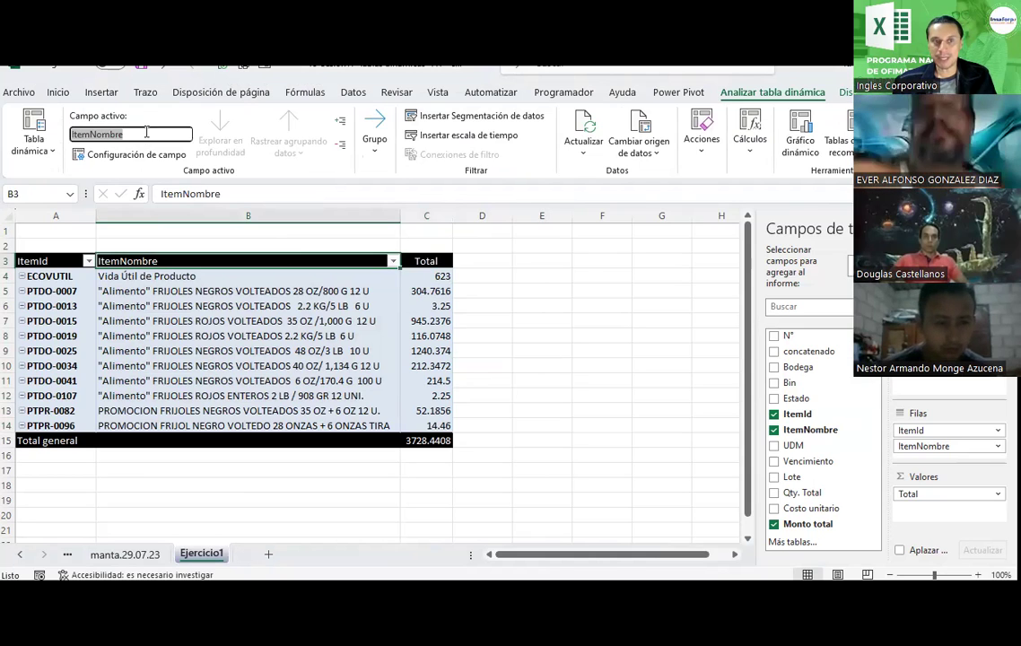
{"action": "type", "text": "Descri"}
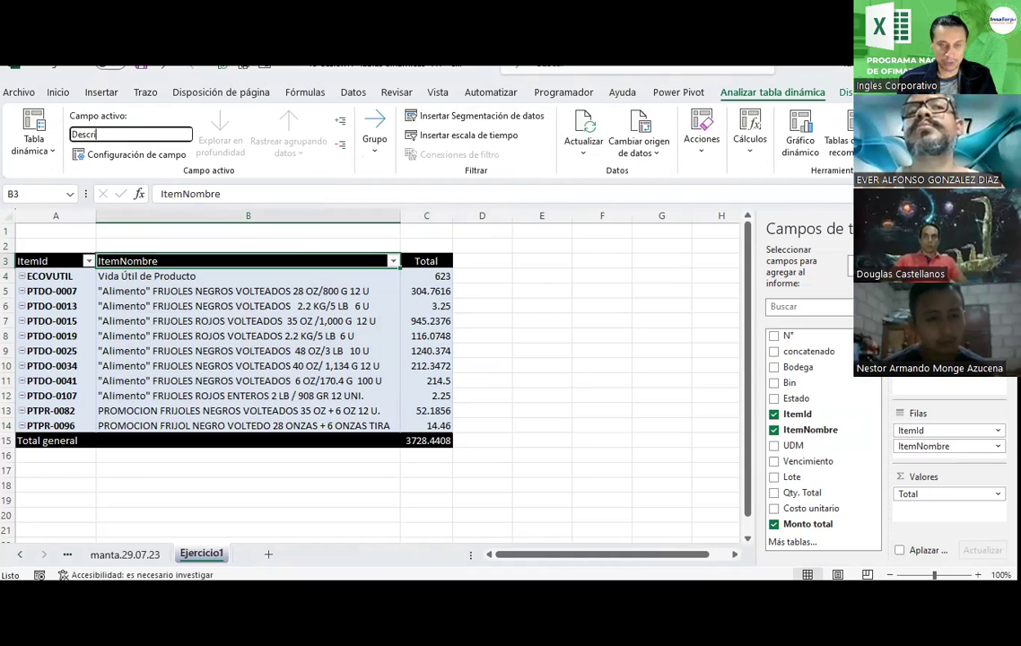
{"action": "type", "text": "pci"}
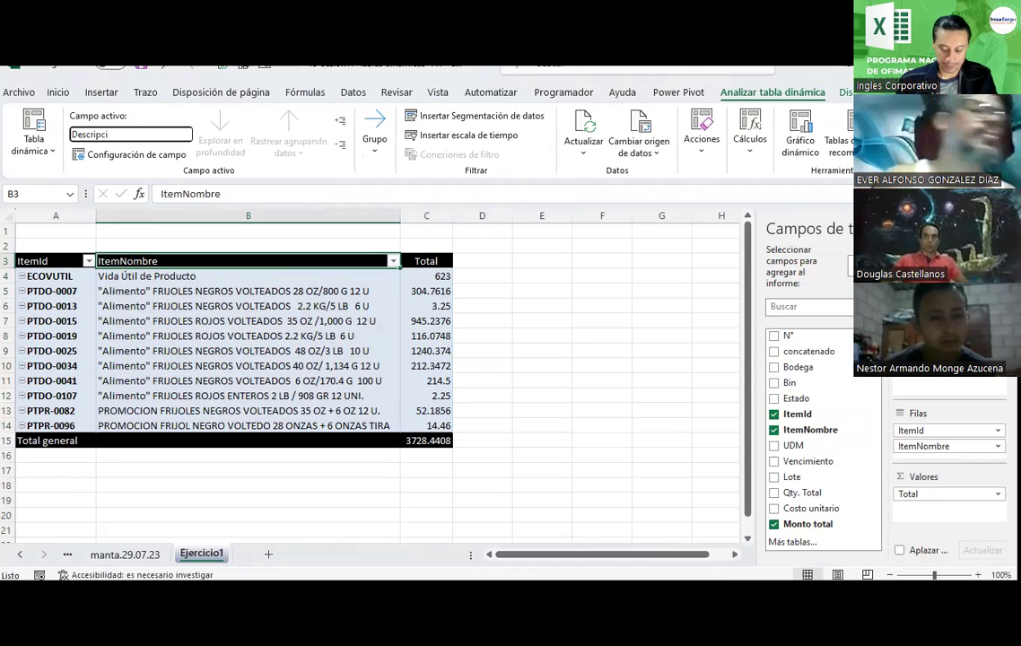
{"action": "type", "text": "ón"}
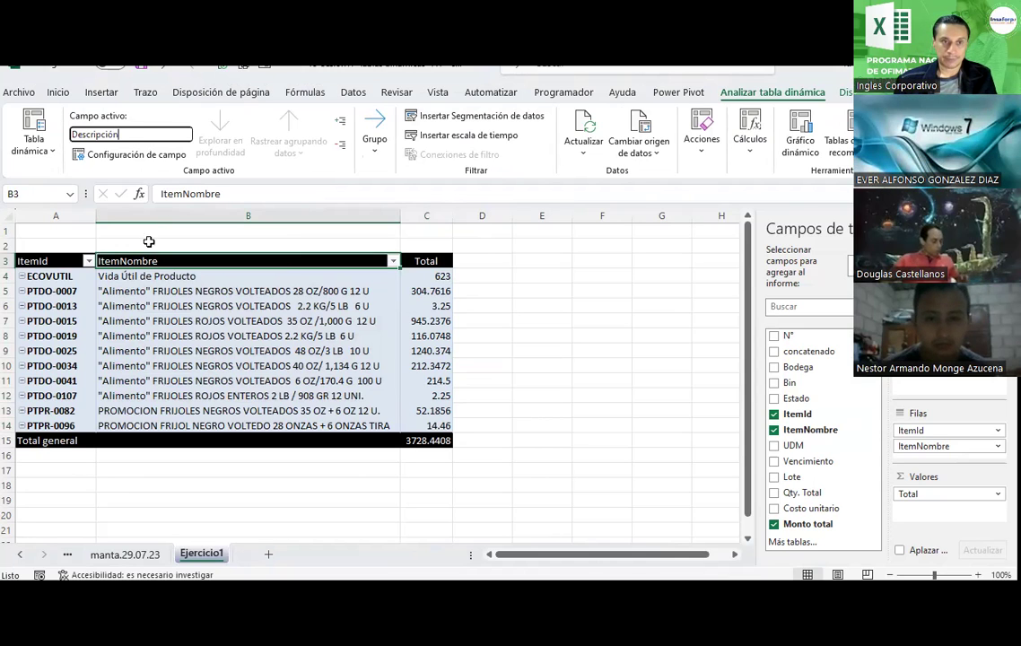
- Rename the ItemId field to 'Código'
{"action": "left_click", "coordinate": [42, 261]}
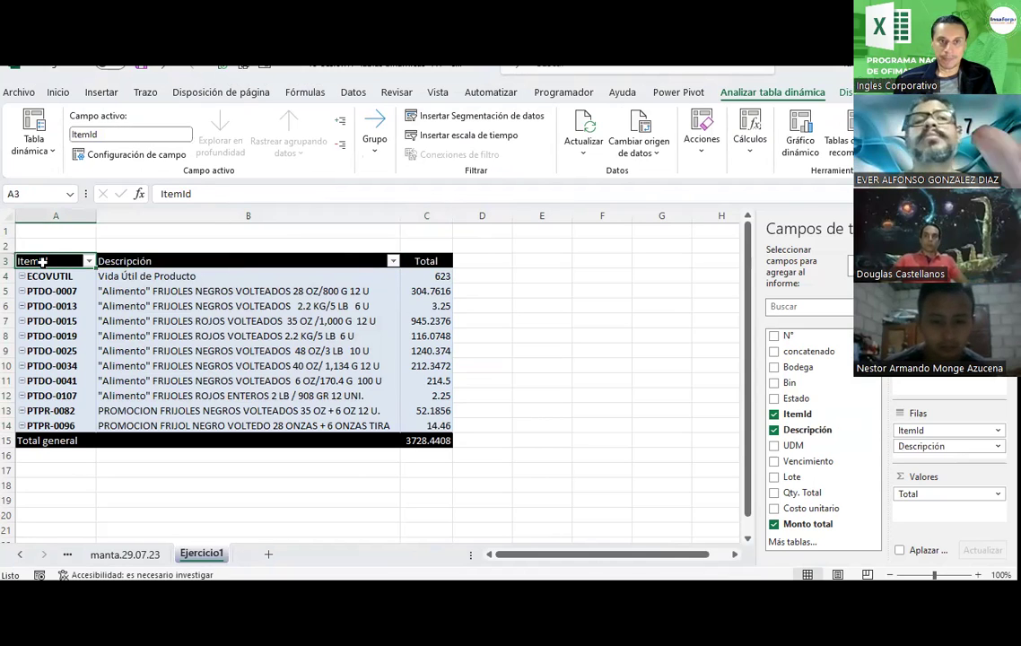
{"action": "left_click", "coordinate": [87, 136]}
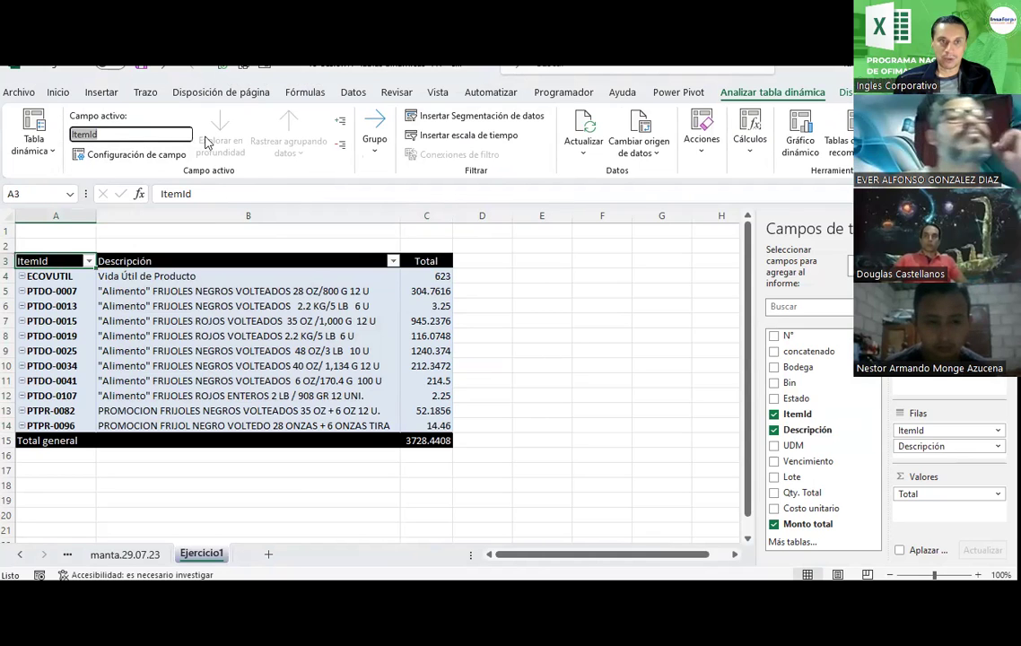
{"action": "type", "text": "Codi"}
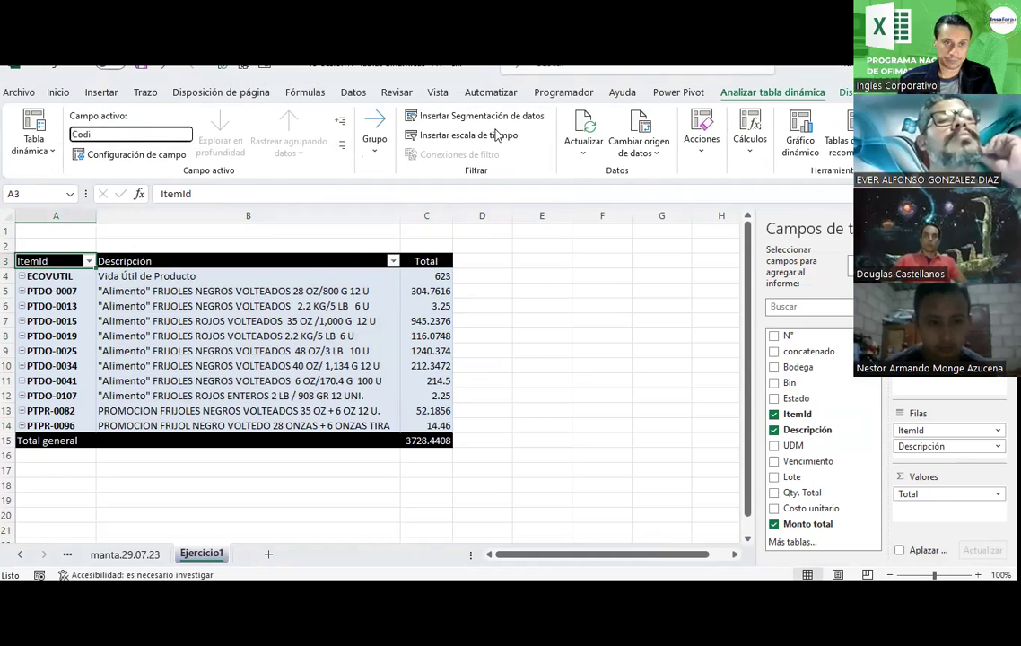
{"action": "type", "text": "ód"}
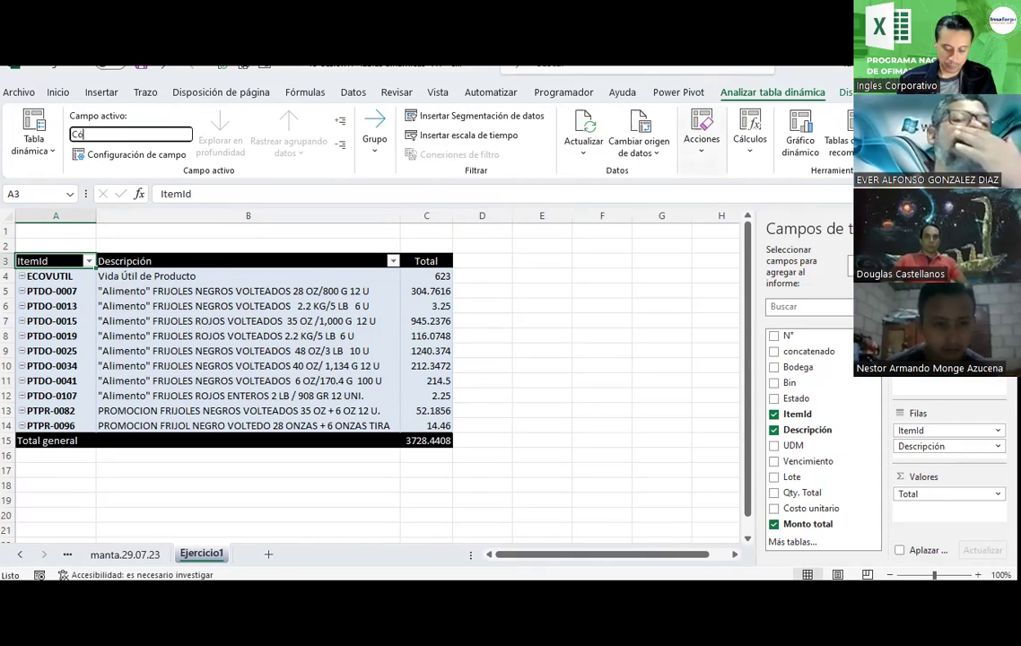
{"action": "type", "text": "igo"}
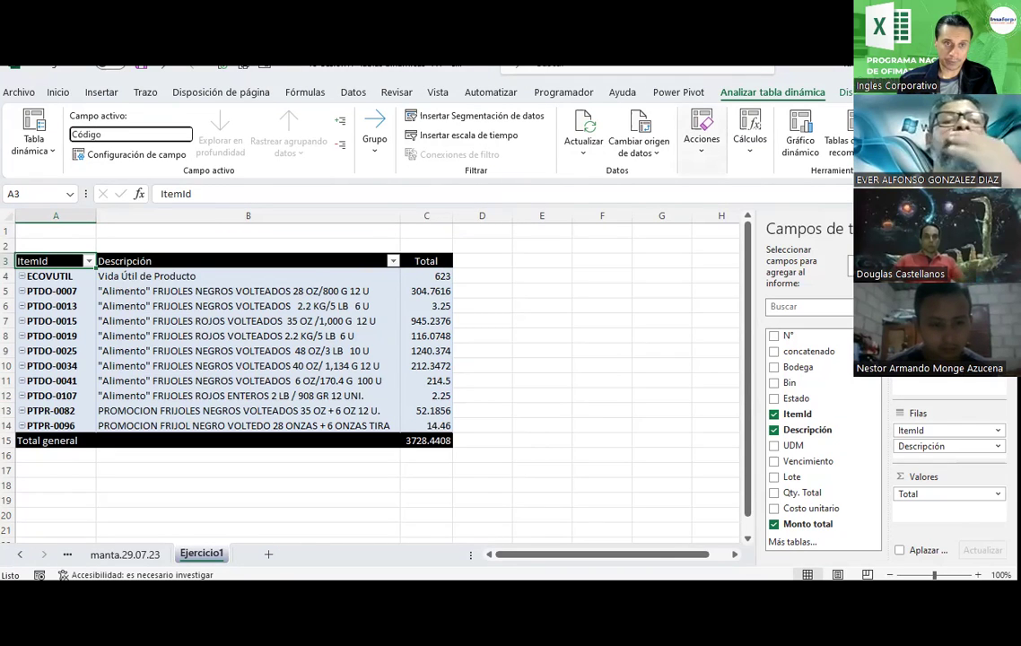
{"action": "key", "text": "Return"}
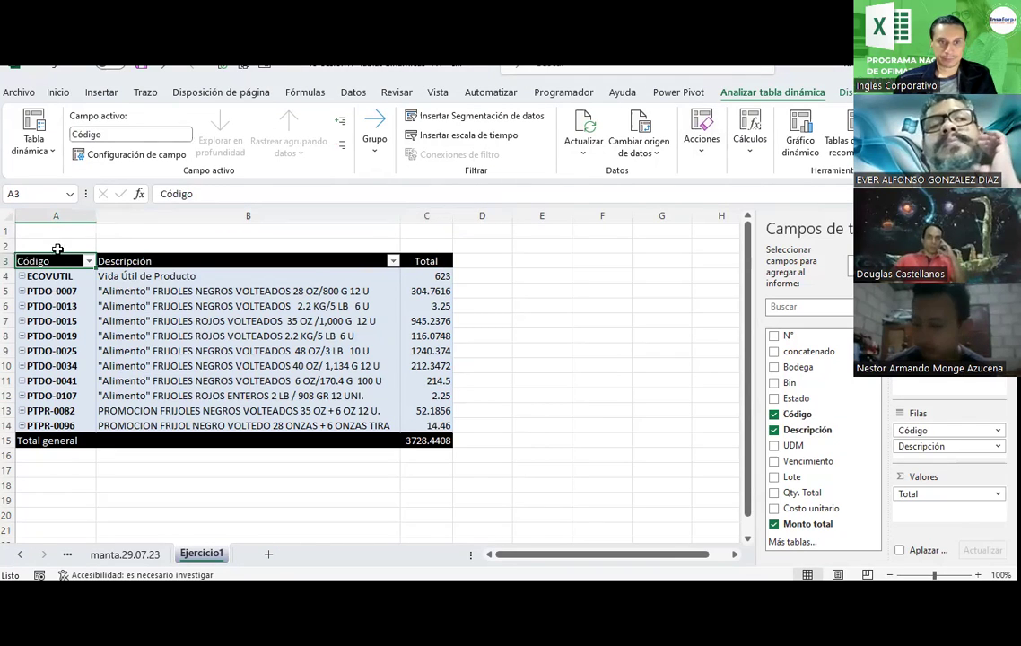
- Centre the header labels across A3:C3 of the pivot table
{"action": "left_click_drag", "start_coordinate": [54, 260], "coordinate": [422, 261]}
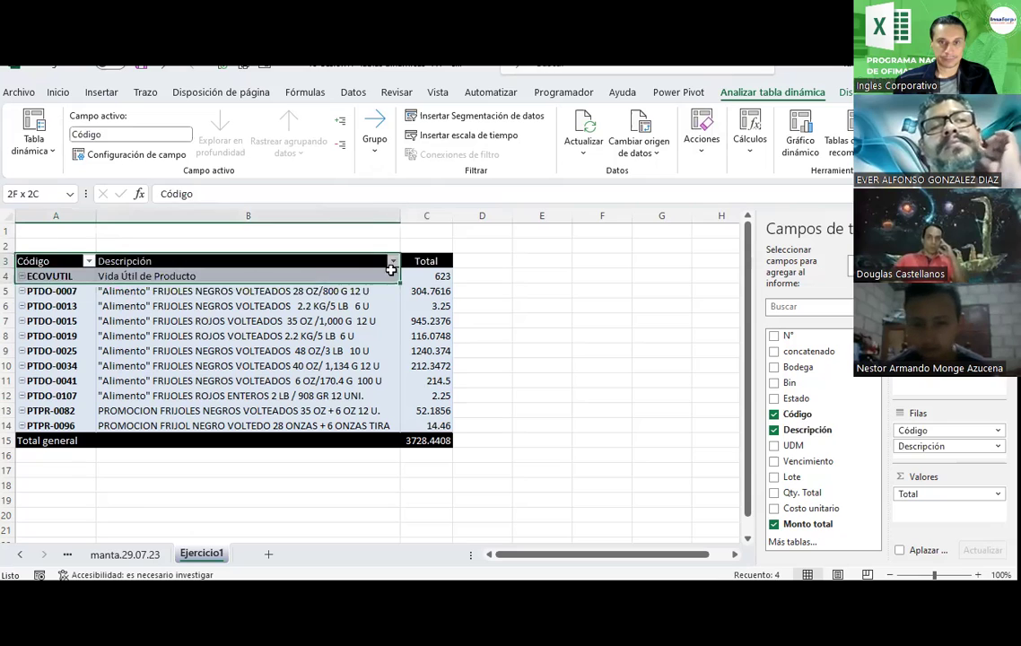
{"action": "left_click", "coordinate": [58, 93]}
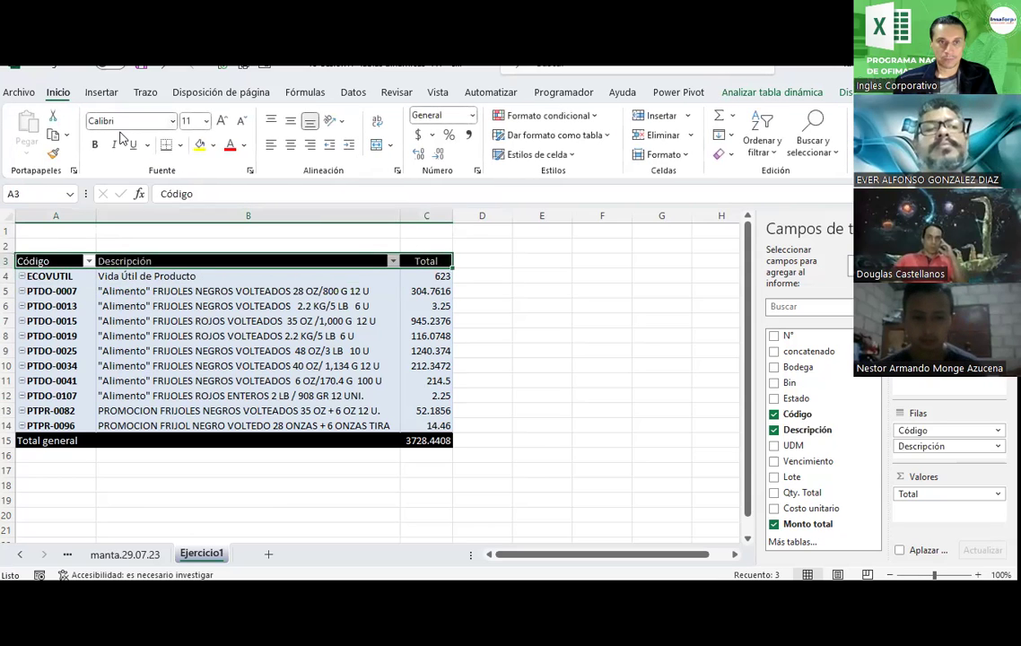
{"action": "left_click", "coordinate": [291, 144]}
{"action": "left_click", "coordinate": [501, 349]}
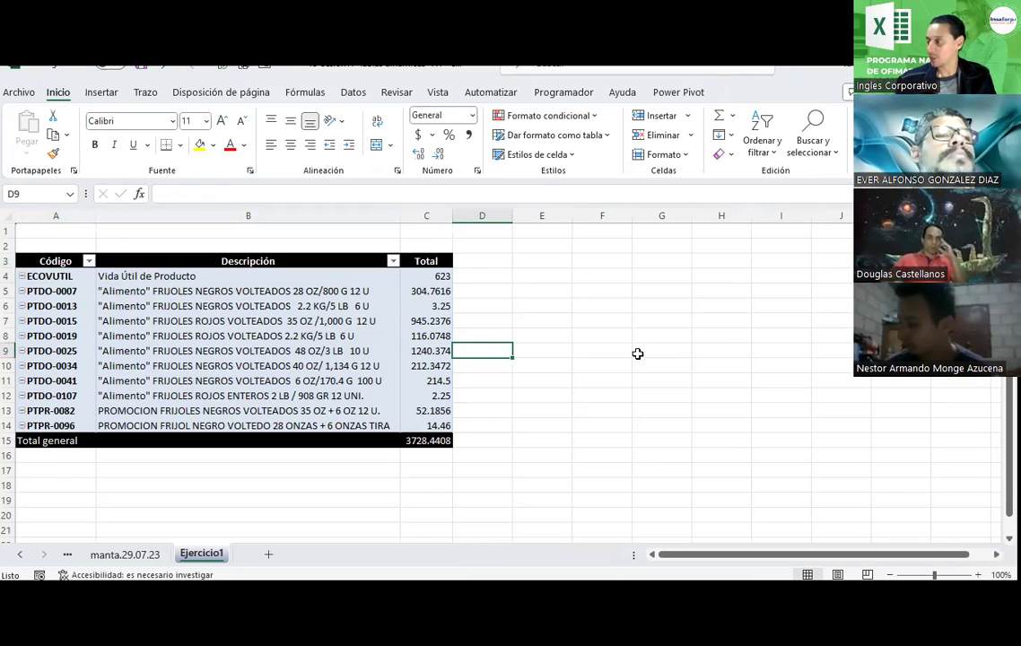
{"action": "left_click", "coordinate": [372, 349]}
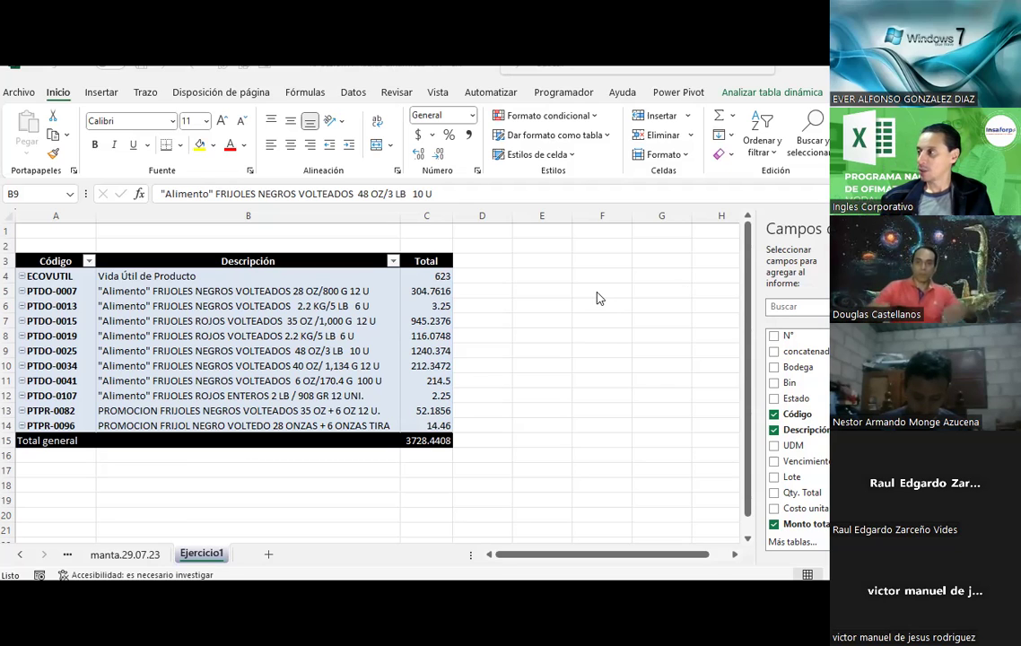
{"action": "key", "text": "alt+Tab"}
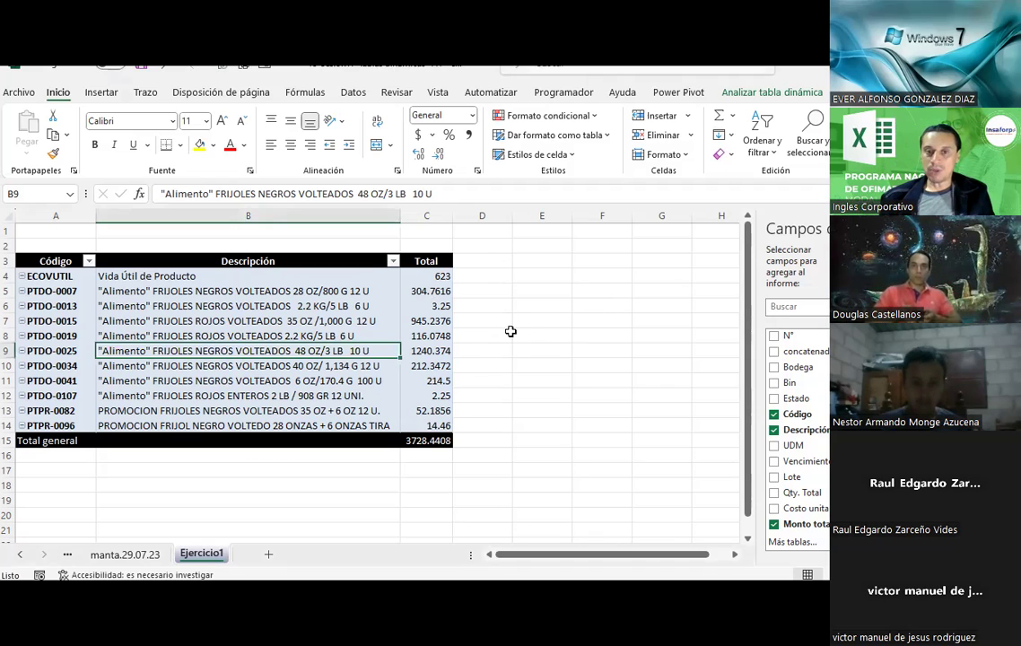
{"action": "left_click_drag", "start_coordinate": [441, 279], "coordinate": [427, 439]}
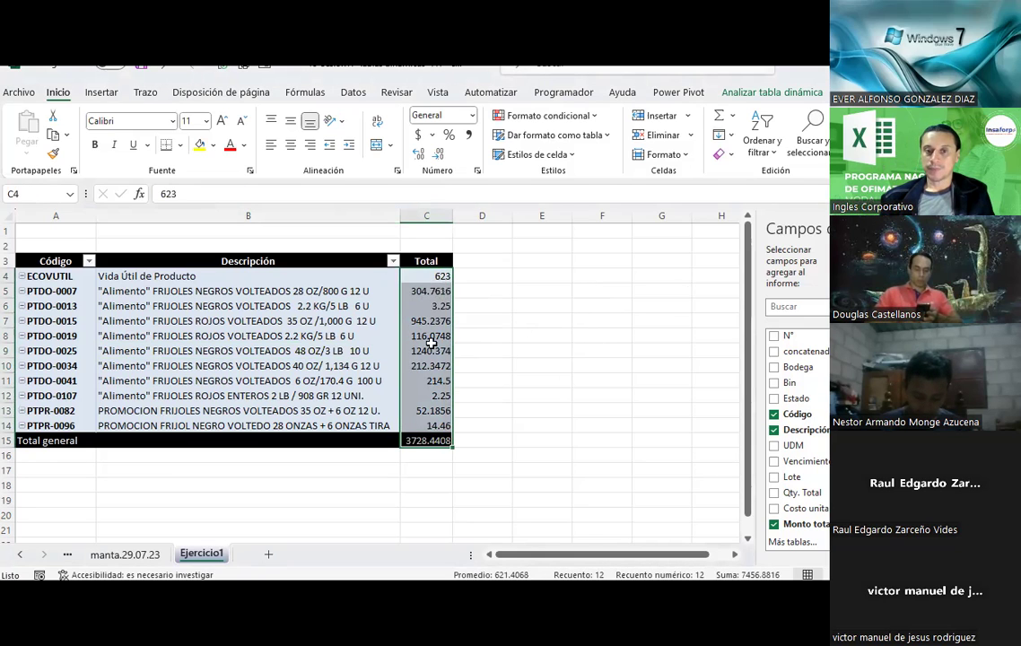
{"action": "mouse_move", "coordinate": [426, 341]}
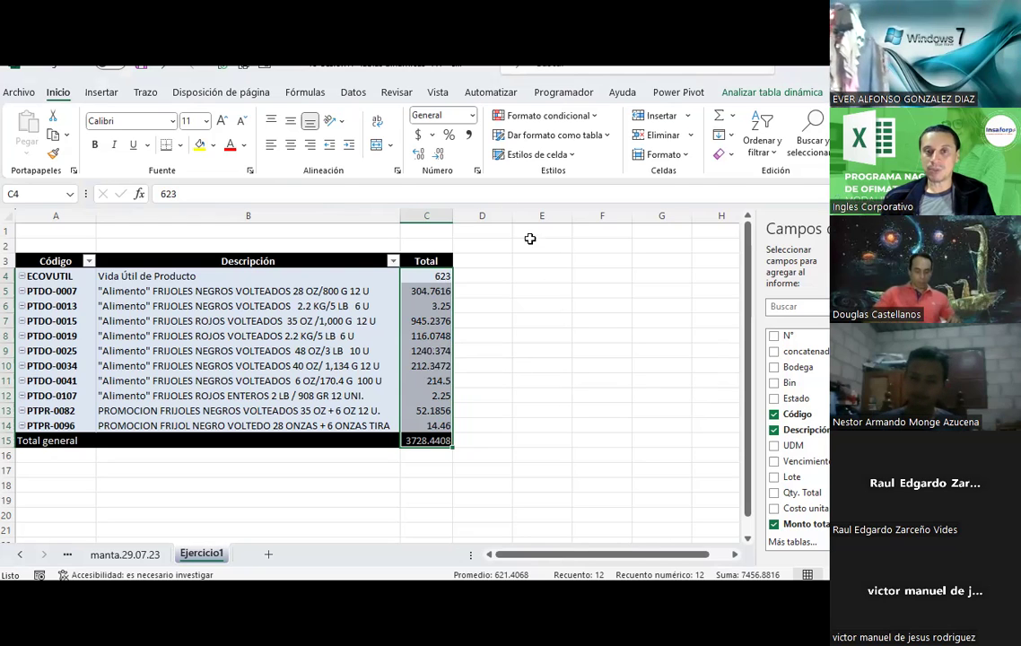
{"action": "left_click", "coordinate": [418, 136]}
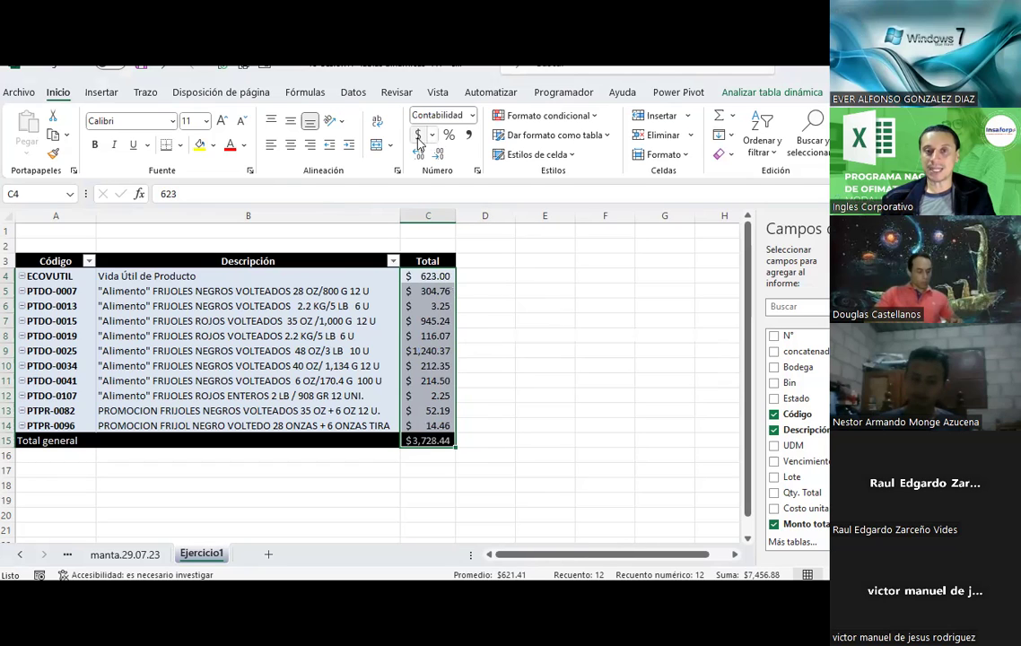
{"action": "mouse_move", "coordinate": [438, 387]}
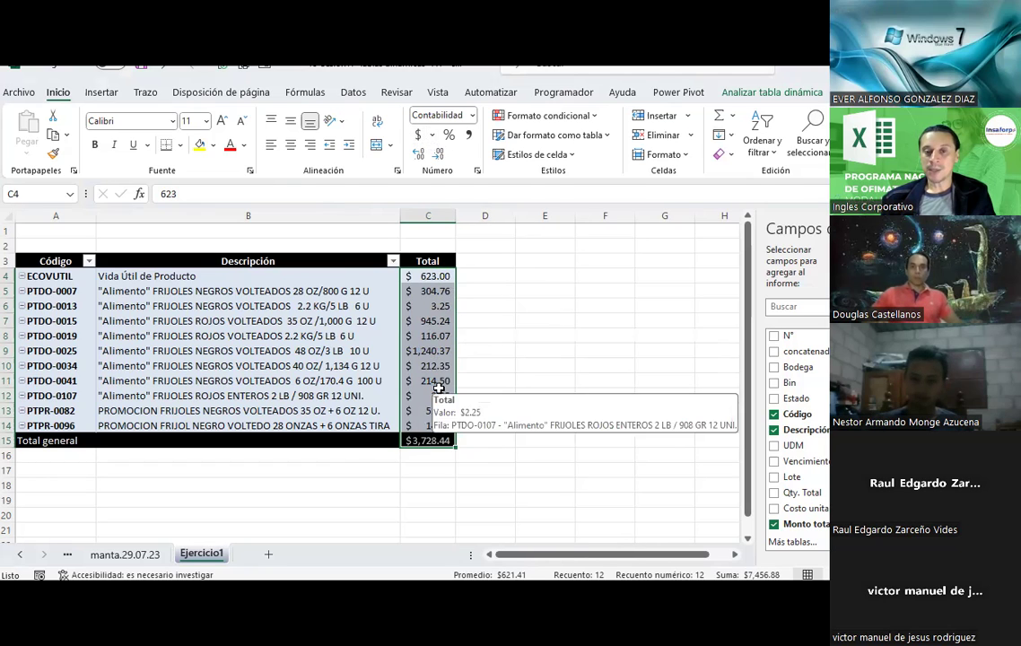
{"action": "key", "text": "ctrl+z"}
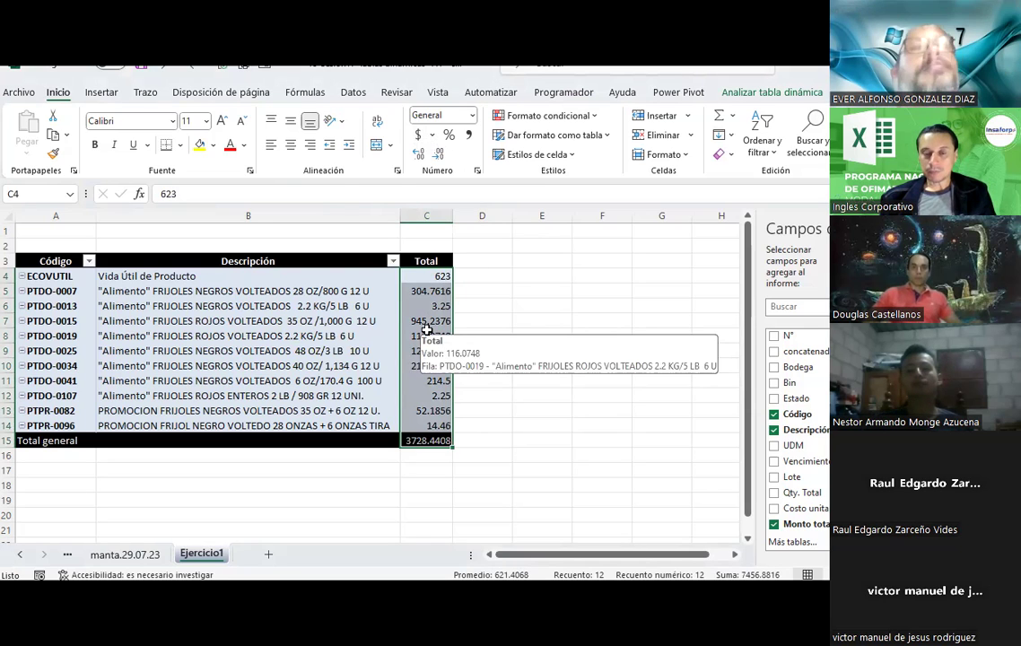
- Open the Total value field's settings window, positioned clear of the table
{"action": "right_click", "coordinate": [427, 332]}
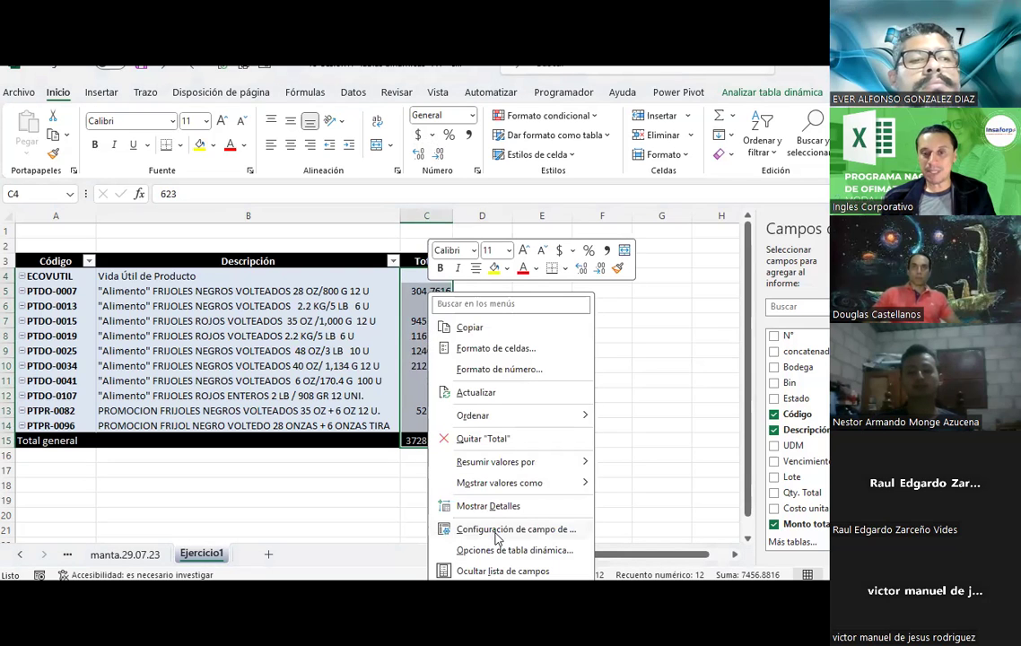
{"action": "left_click", "coordinate": [498, 531]}
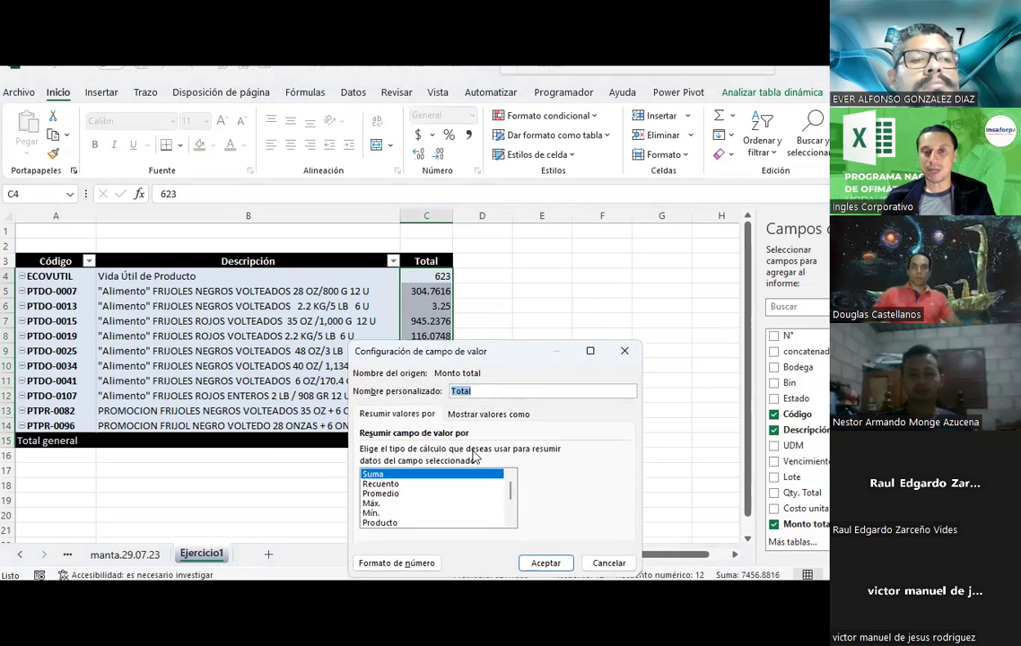
{"action": "left_click_drag", "start_coordinate": [452, 343], "coordinate": [582, 59]}
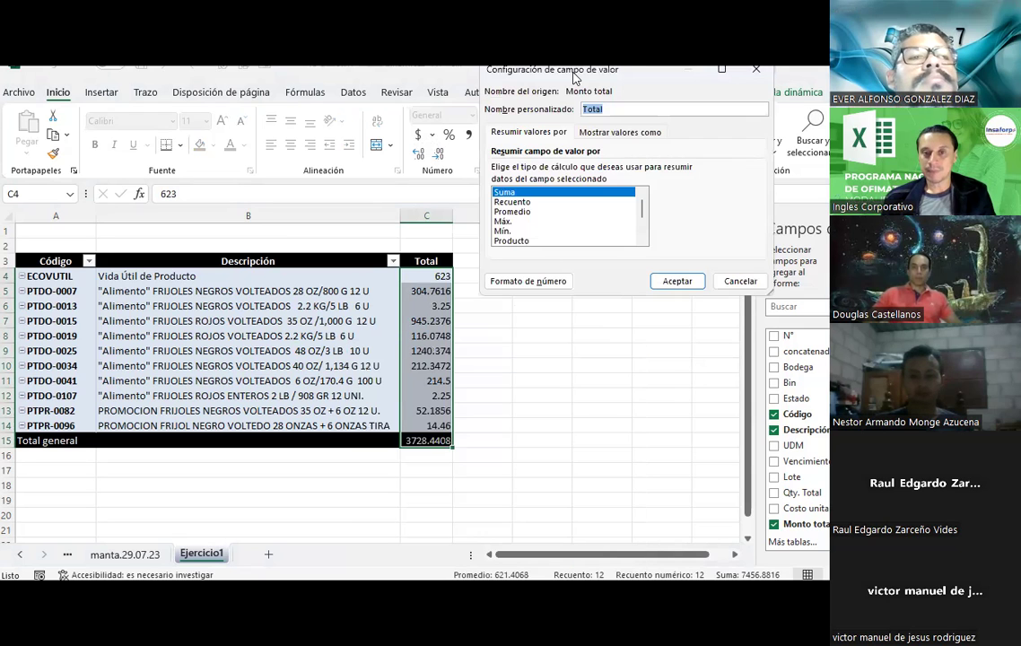
{"action": "key", "text": "Escape"}
{"action": "right_click", "coordinate": [436, 289]}
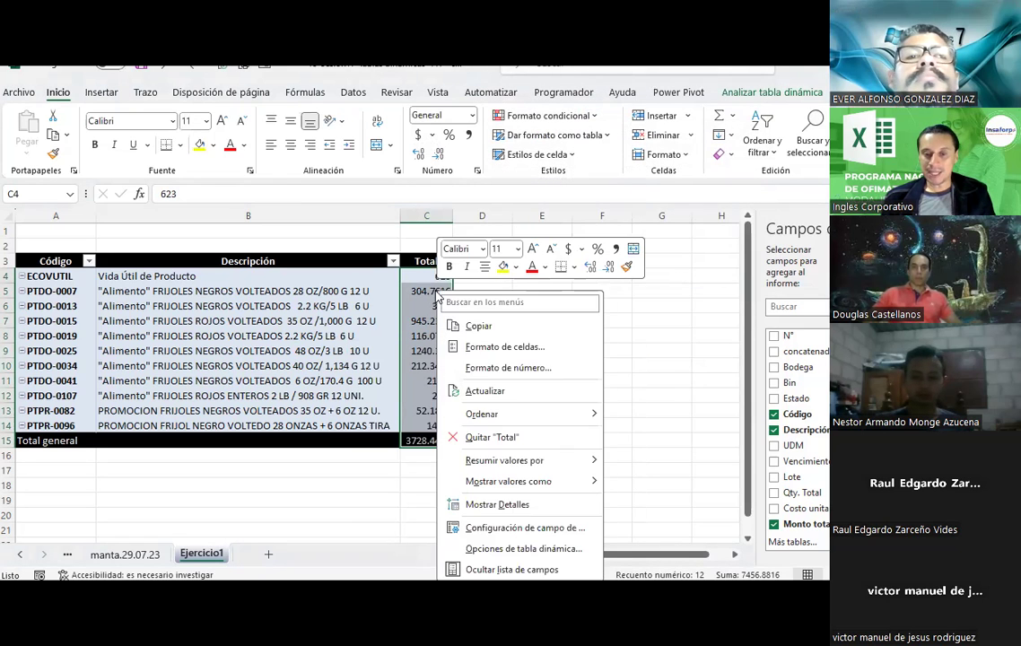
{"action": "left_click", "coordinate": [501, 531]}
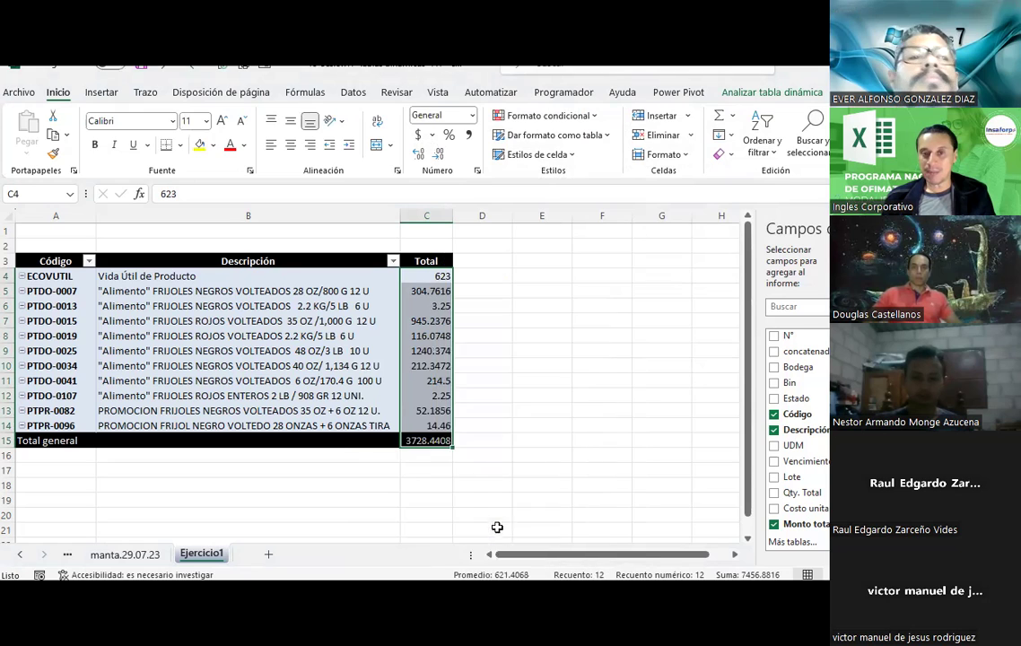
{"action": "left_click_drag", "start_coordinate": [464, 355], "coordinate": [574, 75]}
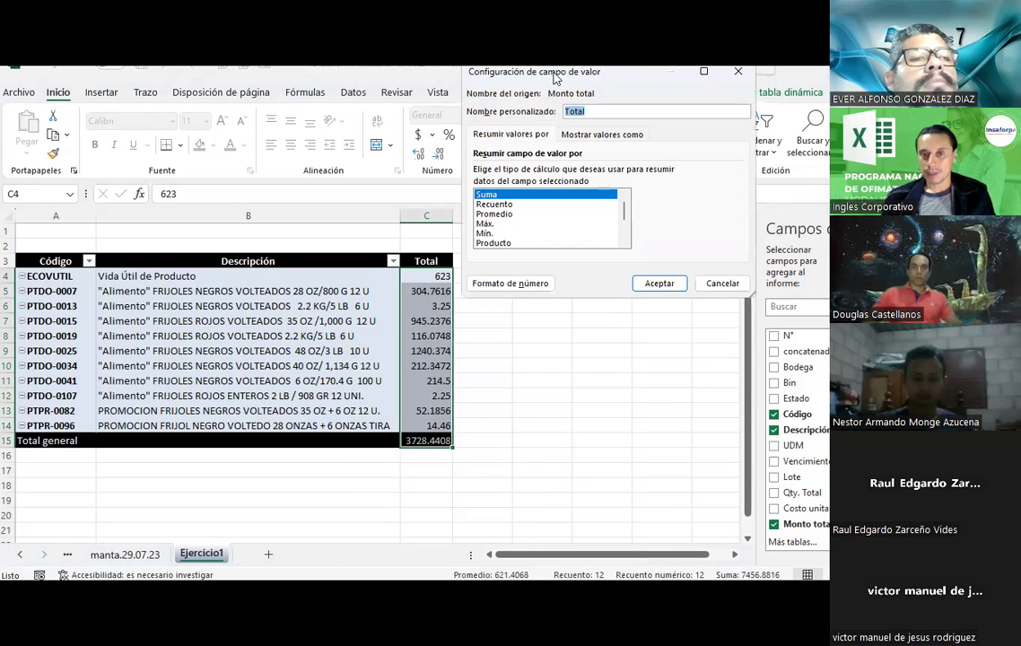
- Format the Total values as Contabilidad accounting with $ and two decimals
{"action": "left_click", "coordinate": [493, 288]}
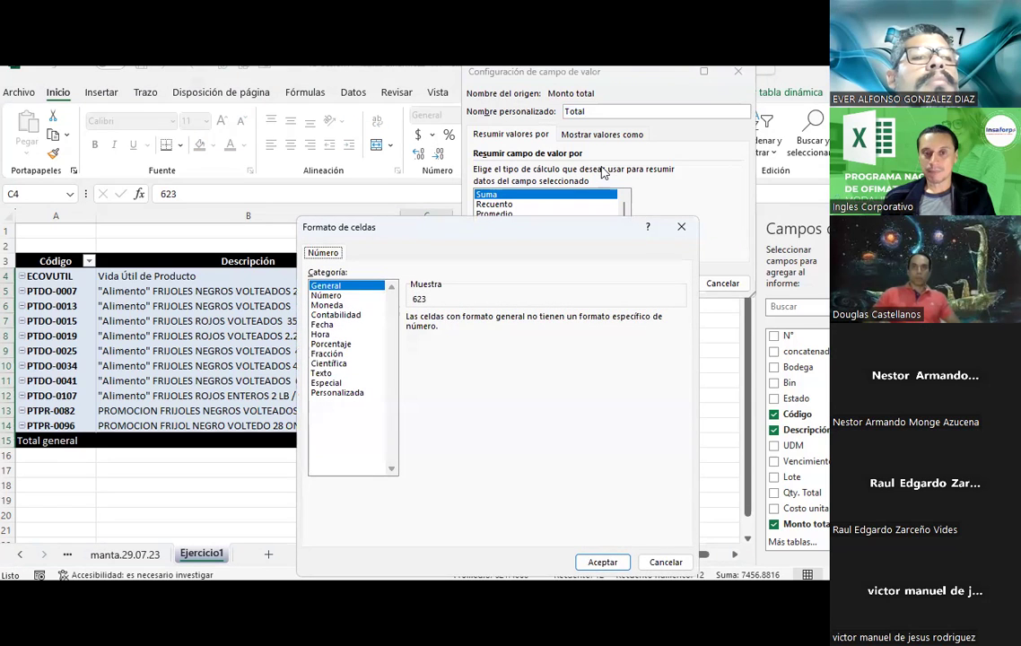
{"action": "left_click_drag", "start_coordinate": [465, 220], "coordinate": [713, 123]}
{"action": "left_click", "coordinate": [588, 217]}
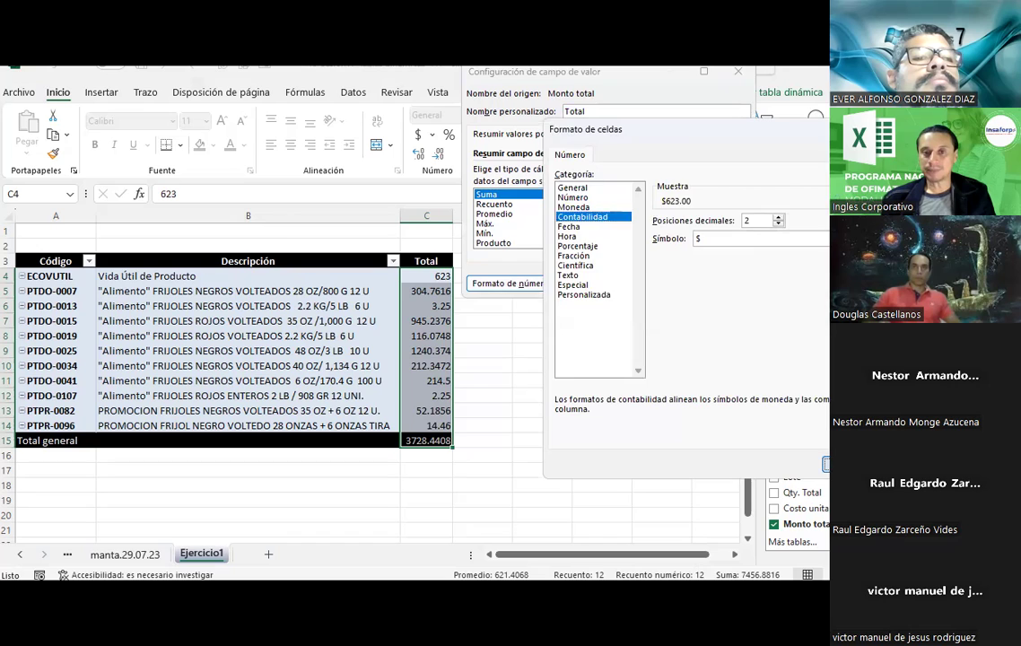
{"action": "left_click", "coordinate": [856, 463]}
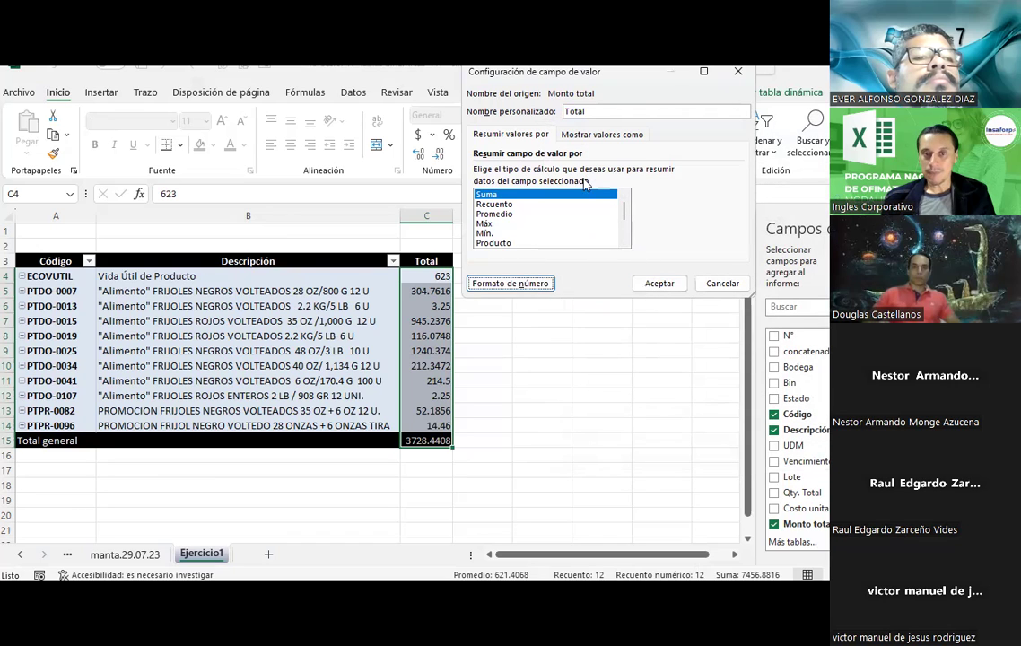
{"action": "left_click", "coordinate": [576, 136]}
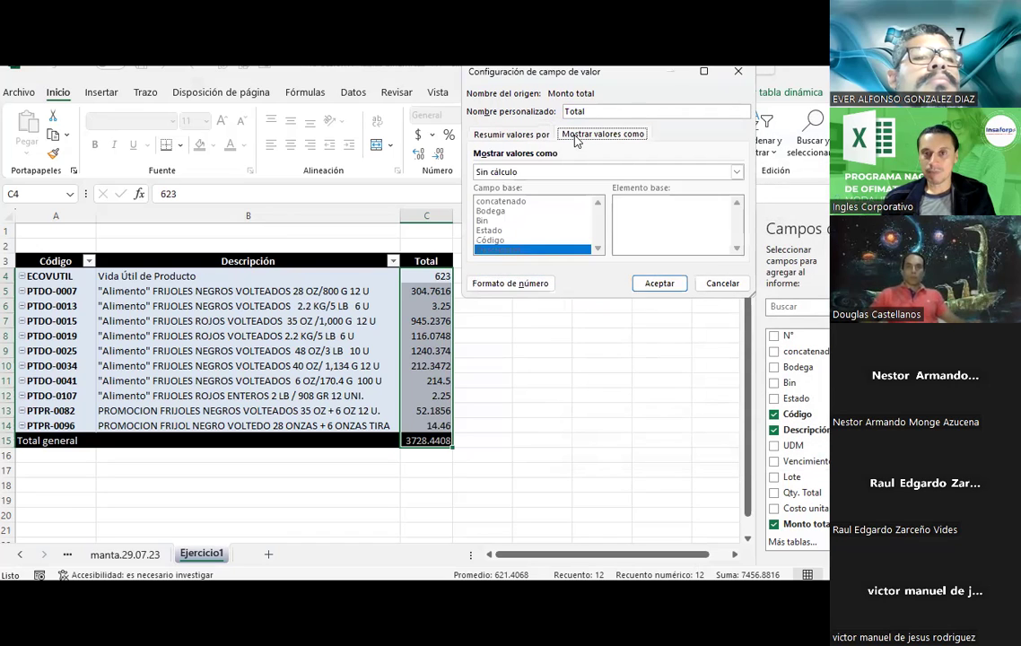
{"action": "left_click", "coordinate": [537, 136]}
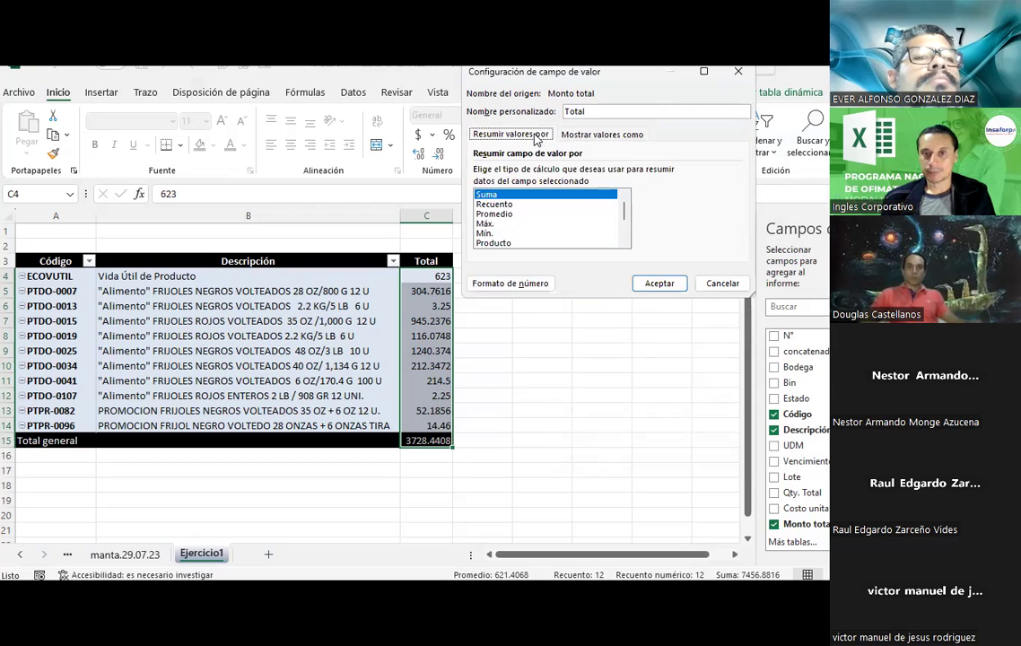
{"action": "left_click", "coordinate": [636, 283]}
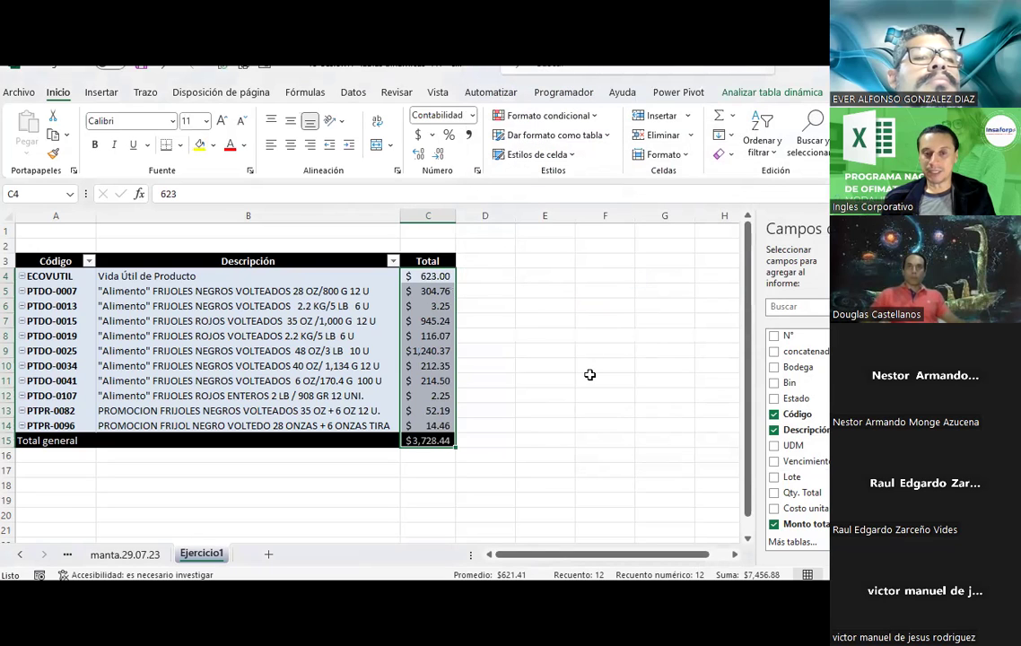
{"action": "left_click", "coordinate": [433, 291]}
{"action": "left_click", "coordinate": [435, 366]}
- Widen the PivotTable Fields pane and drag Lote into the Filters area, showing (Todas)
{"action": "left_click", "coordinate": [432, 409]}
{"action": "left_click", "coordinate": [437, 444]}
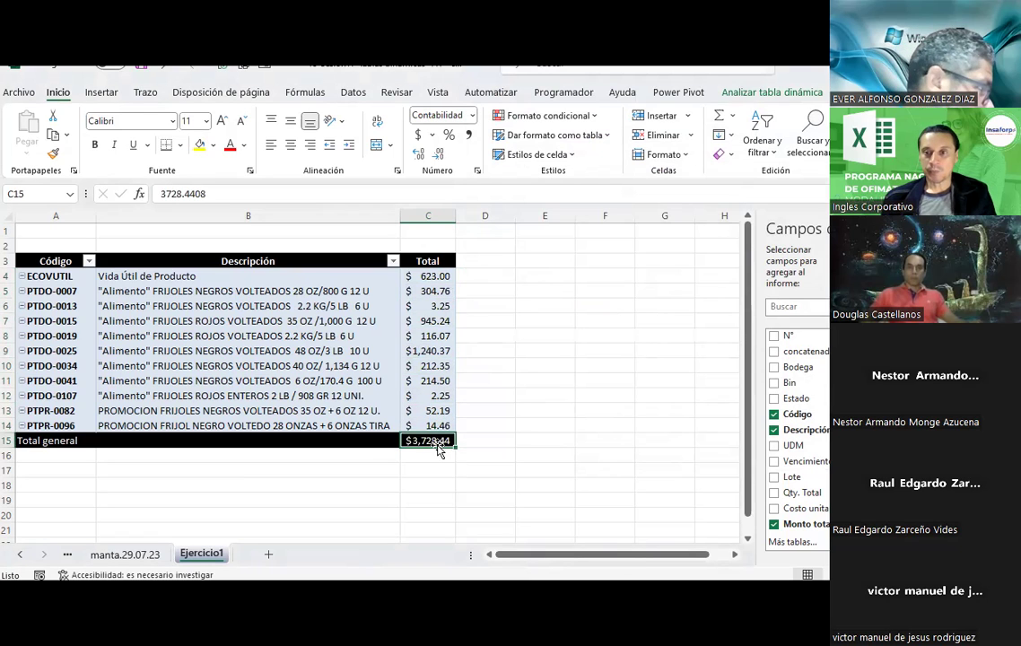
{"action": "scroll", "coordinate": [427, 369], "scroll_direction": "down", "scroll_amount": 2}
{"action": "scroll", "coordinate": [427, 369], "scroll_direction": "up", "scroll_amount": 2}
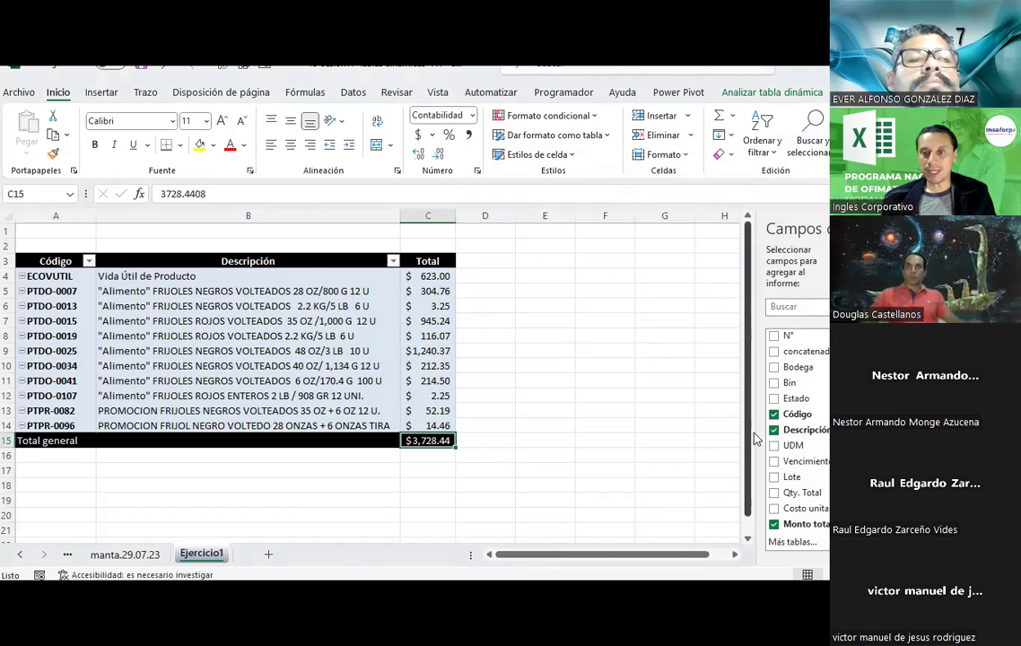
{"action": "left_click_drag", "start_coordinate": [758, 434], "coordinate": [509, 422]}
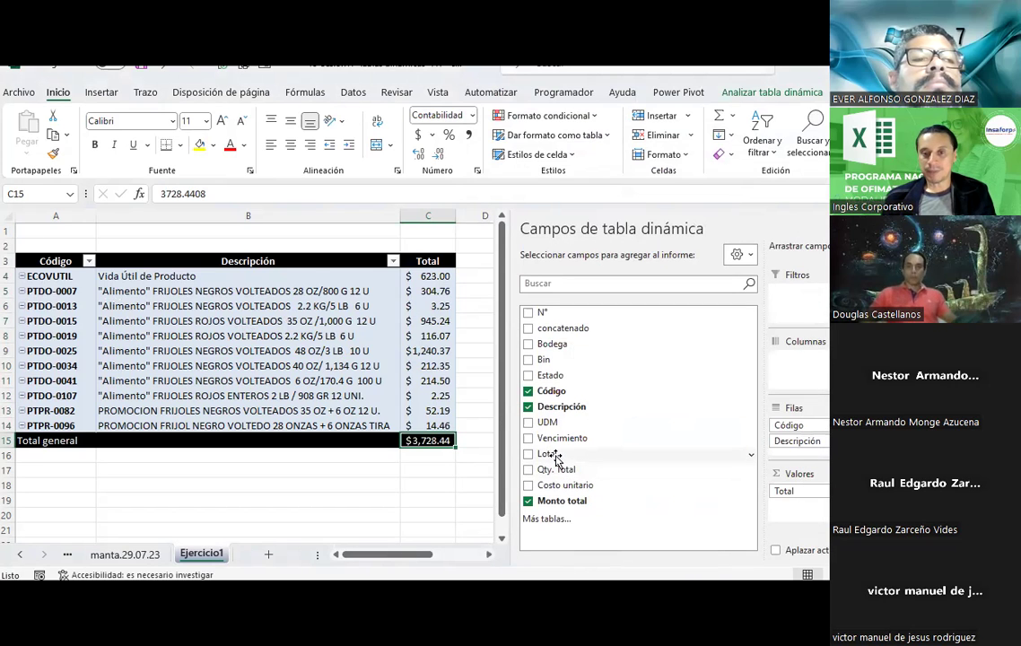
{"action": "left_click", "coordinate": [751, 457]}
{"action": "key", "text": "Return"}
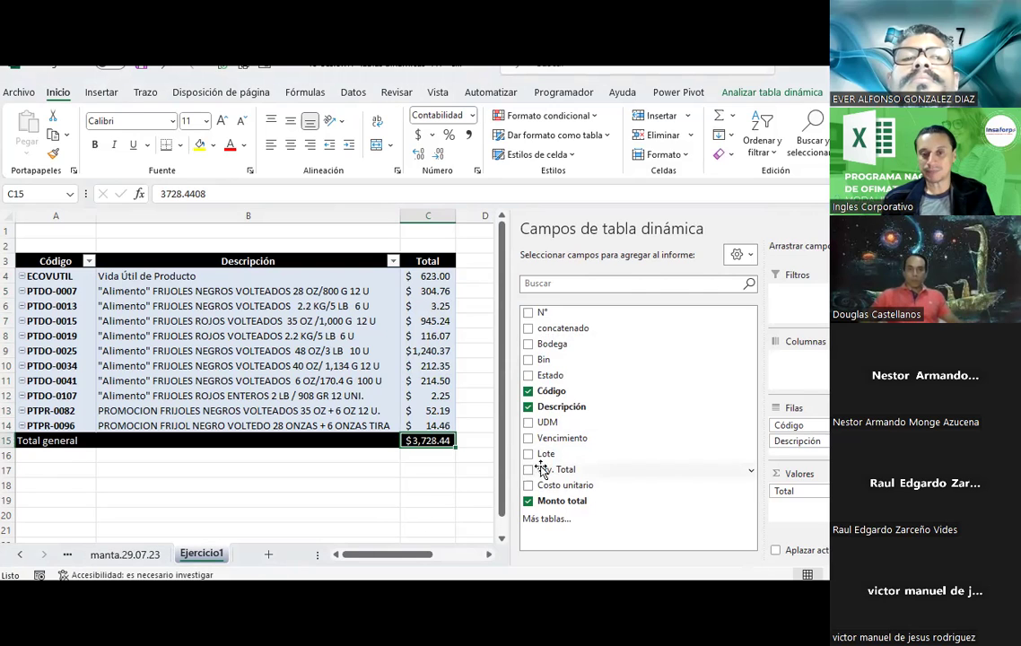
{"action": "left_click_drag", "start_coordinate": [543, 459], "coordinate": [813, 297]}
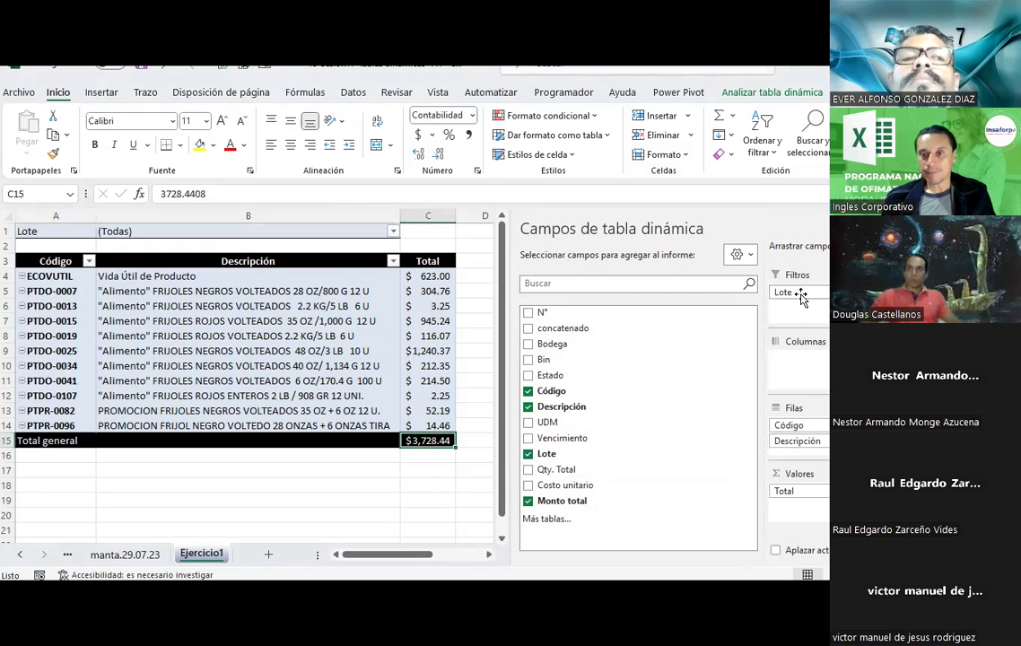
{"action": "left_click_drag", "start_coordinate": [506, 325], "coordinate": [743, 310]}
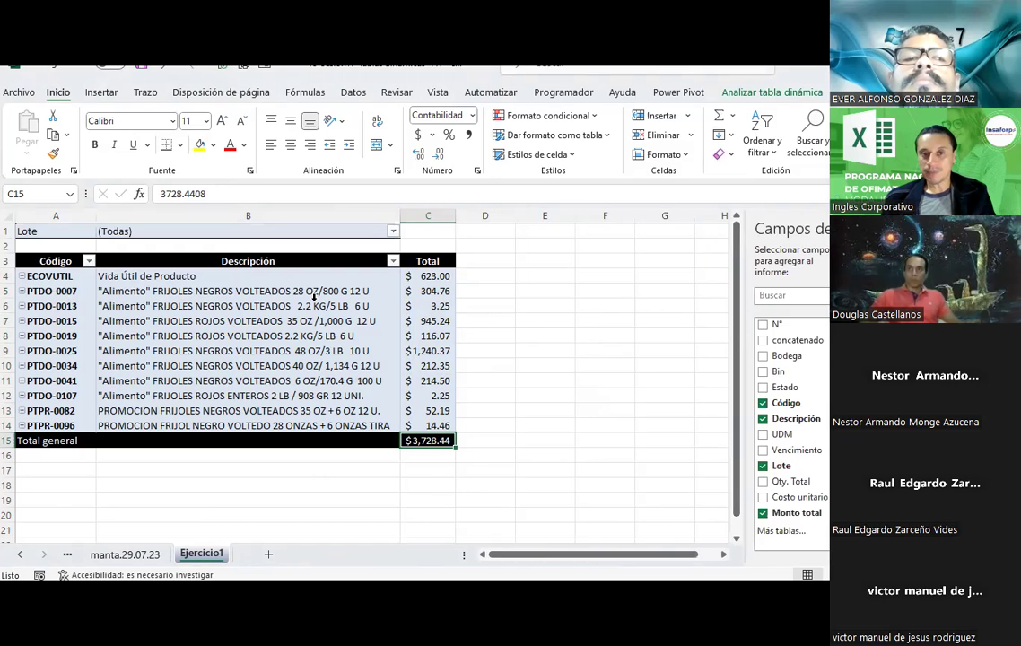
{"action": "left_click", "coordinate": [393, 231]}
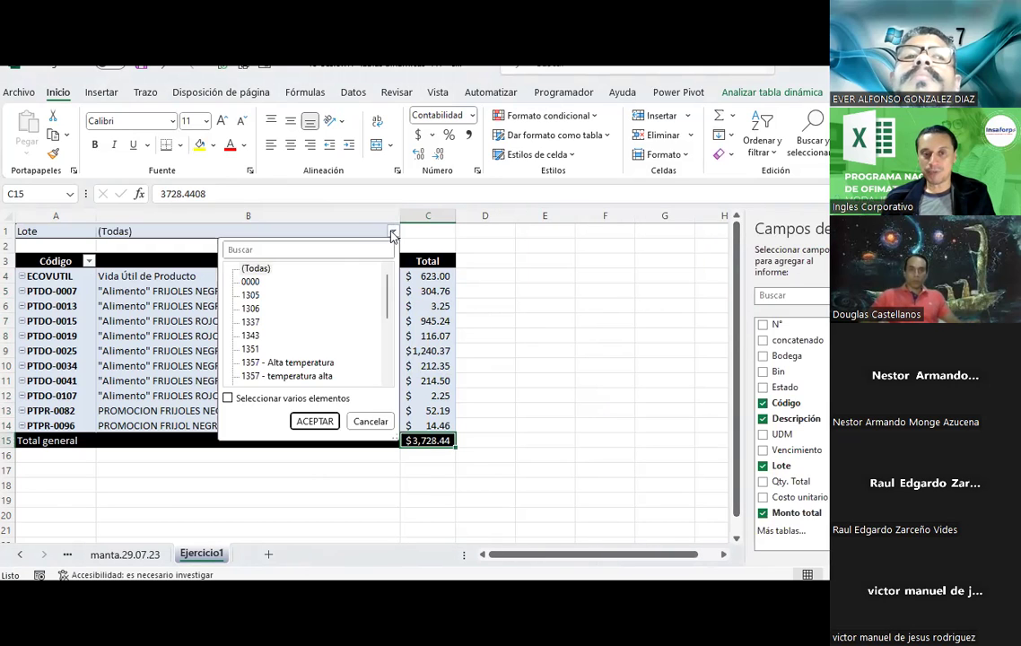
{"action": "left_click", "coordinate": [229, 398]}
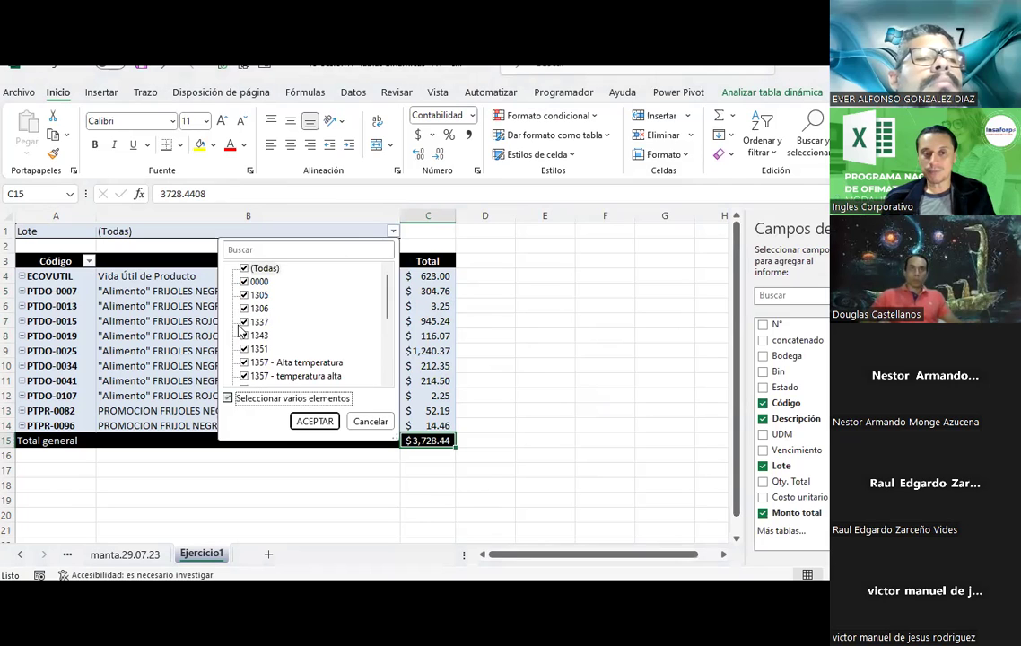
{"action": "left_click", "coordinate": [244, 268]}
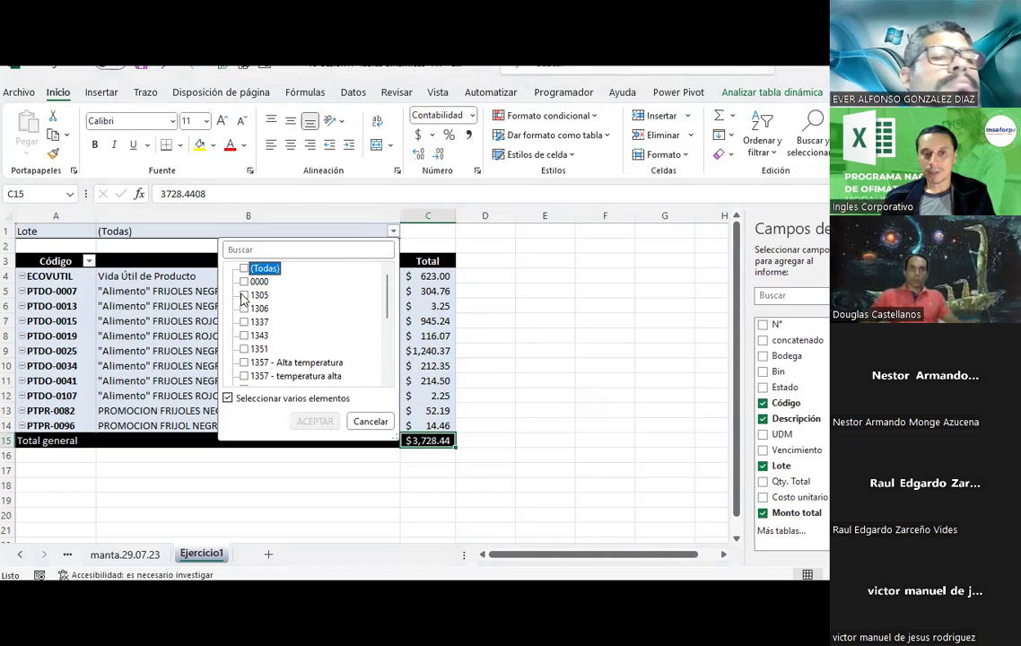
{"action": "left_click", "coordinate": [244, 295]}
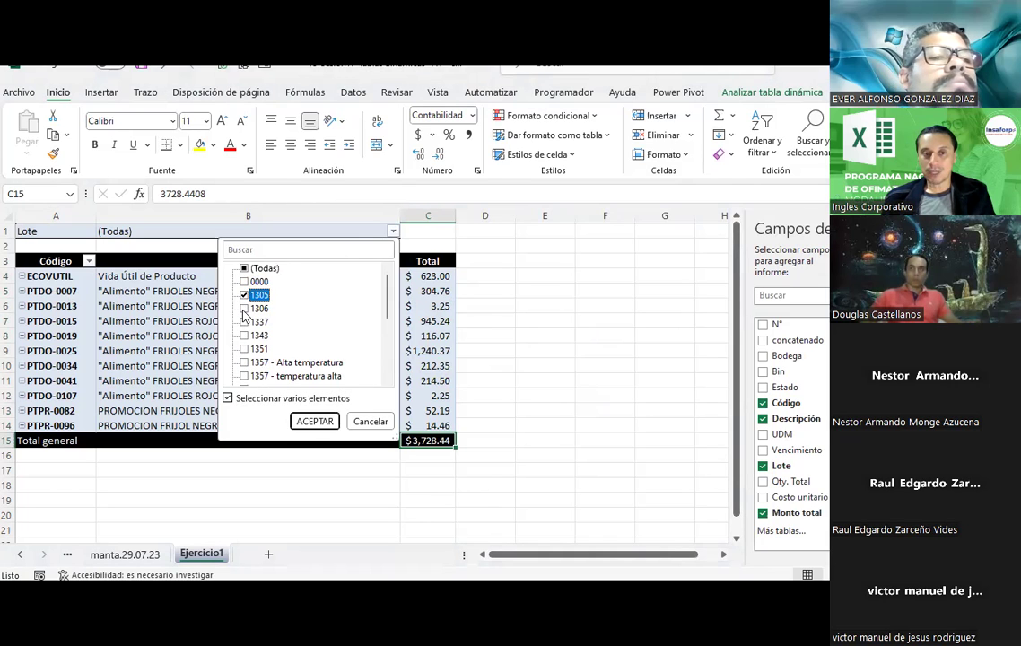
{"action": "left_click", "coordinate": [315, 425]}
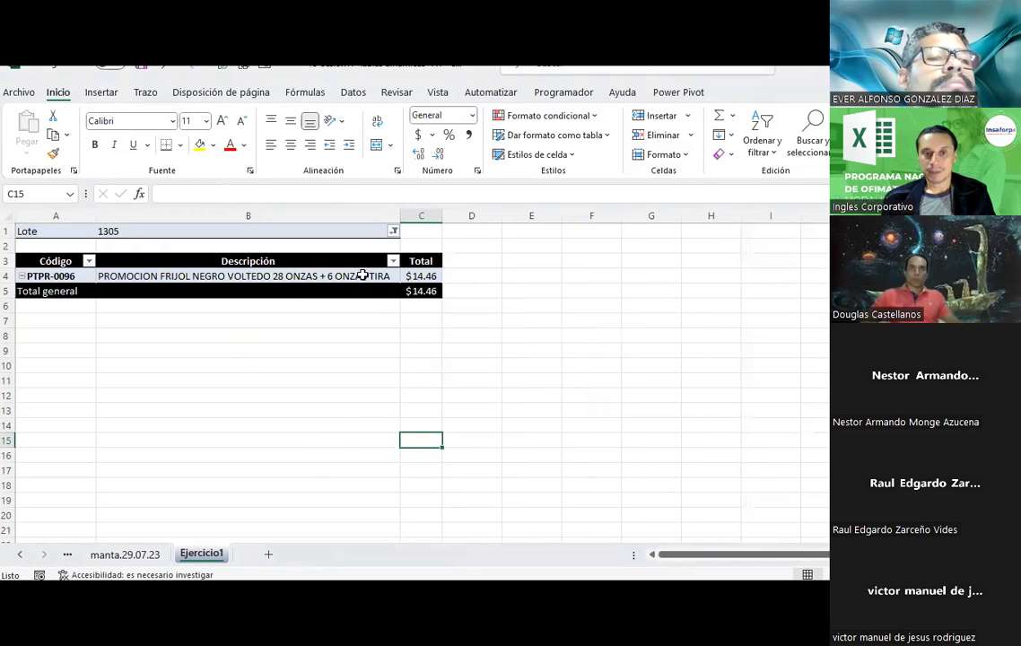
{"action": "left_click", "coordinate": [393, 230]}
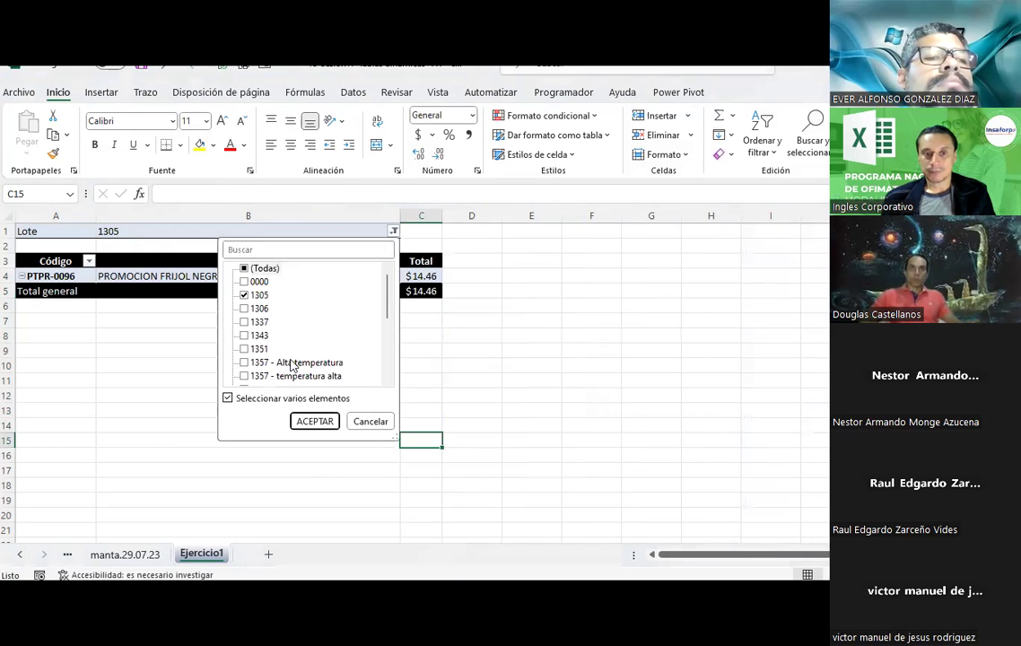
{"action": "left_click", "coordinate": [243, 294]}
{"action": "double_click", "coordinate": [269, 362]}
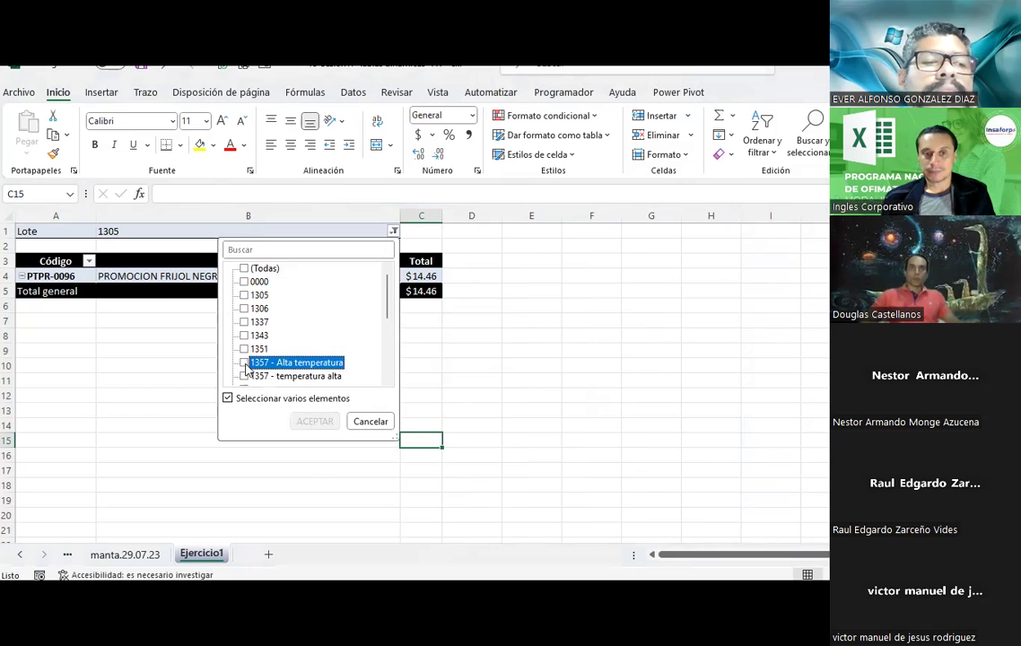
{"action": "left_click", "coordinate": [243, 362]}
{"action": "left_click", "coordinate": [303, 420]}
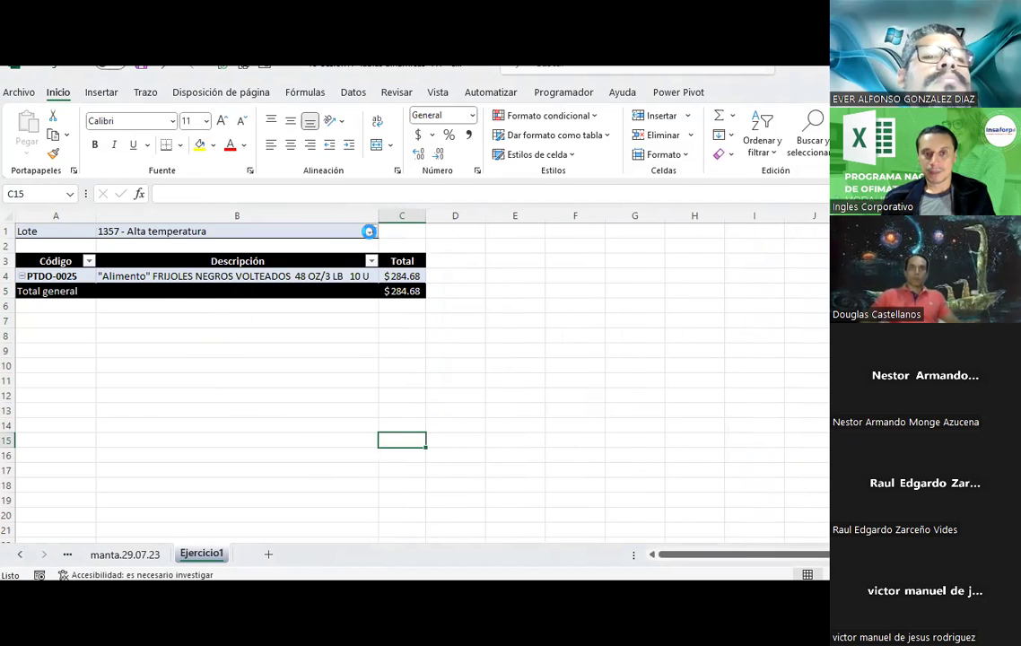
{"action": "left_click", "coordinate": [371, 231]}
{"action": "left_click", "coordinate": [221, 363]}
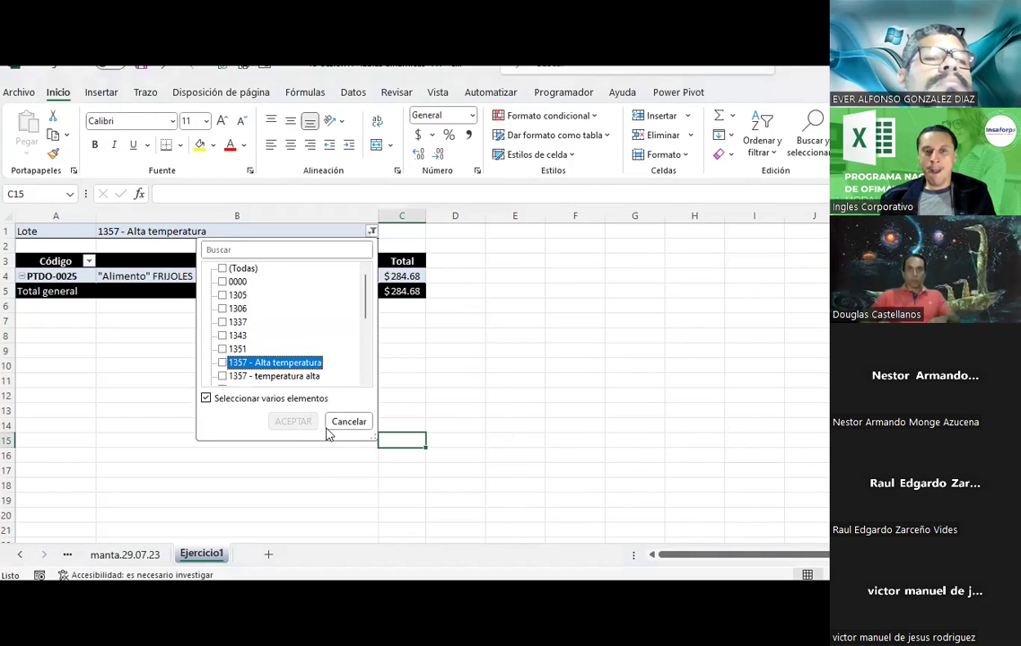
{"action": "left_click", "coordinate": [223, 269]}
{"action": "left_click", "coordinate": [292, 421]}
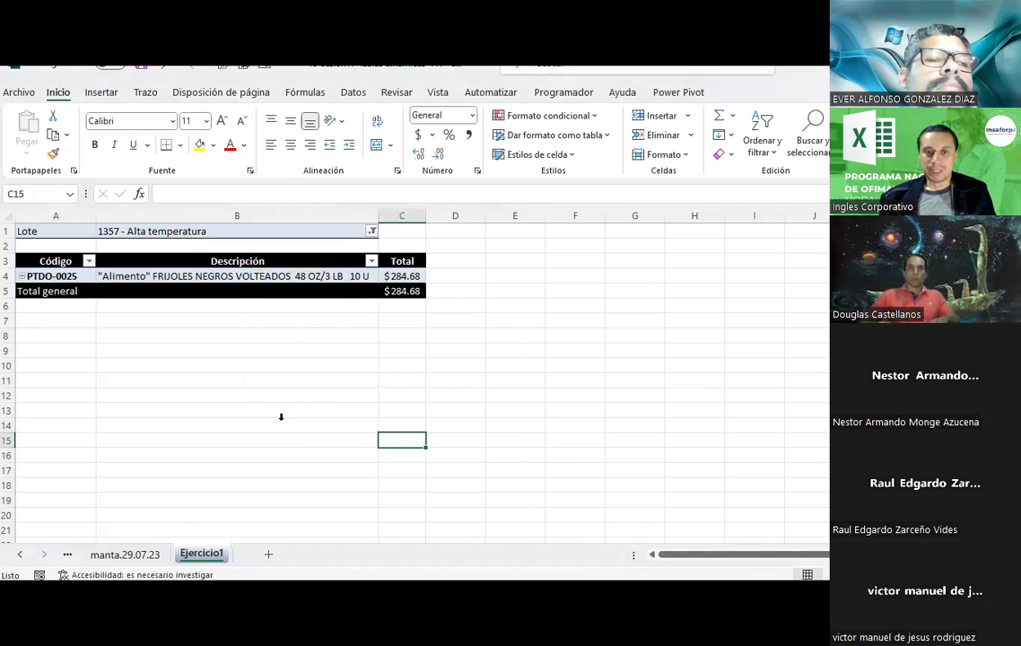
{"action": "left_click", "coordinate": [591, 377]}
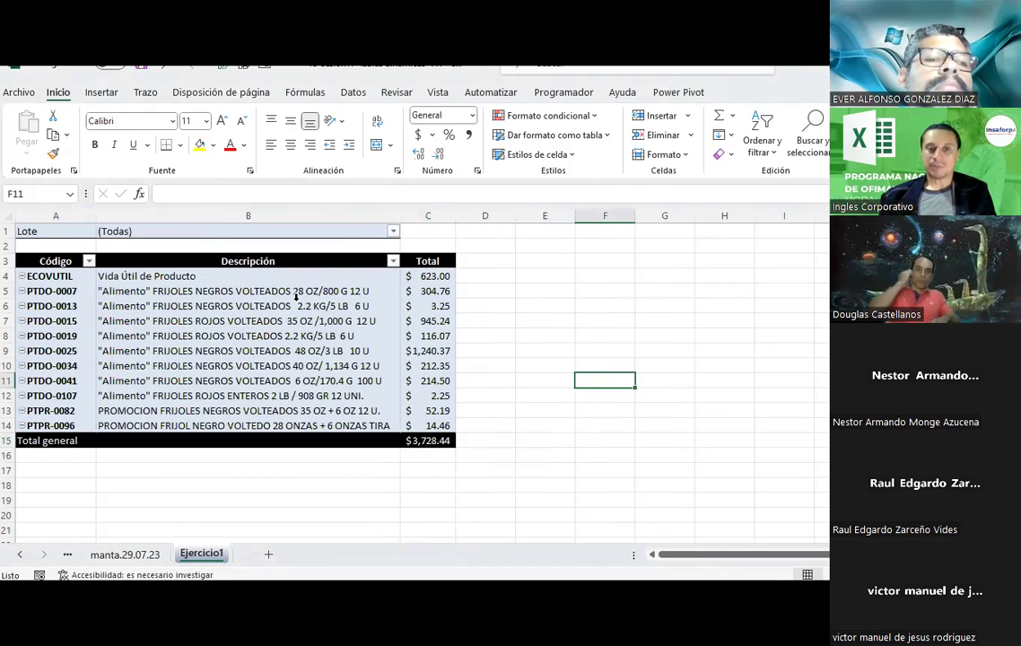
- Check the Total column sum, then make the Lote label in A1 bold
{"action": "left_click", "coordinate": [296, 297]}
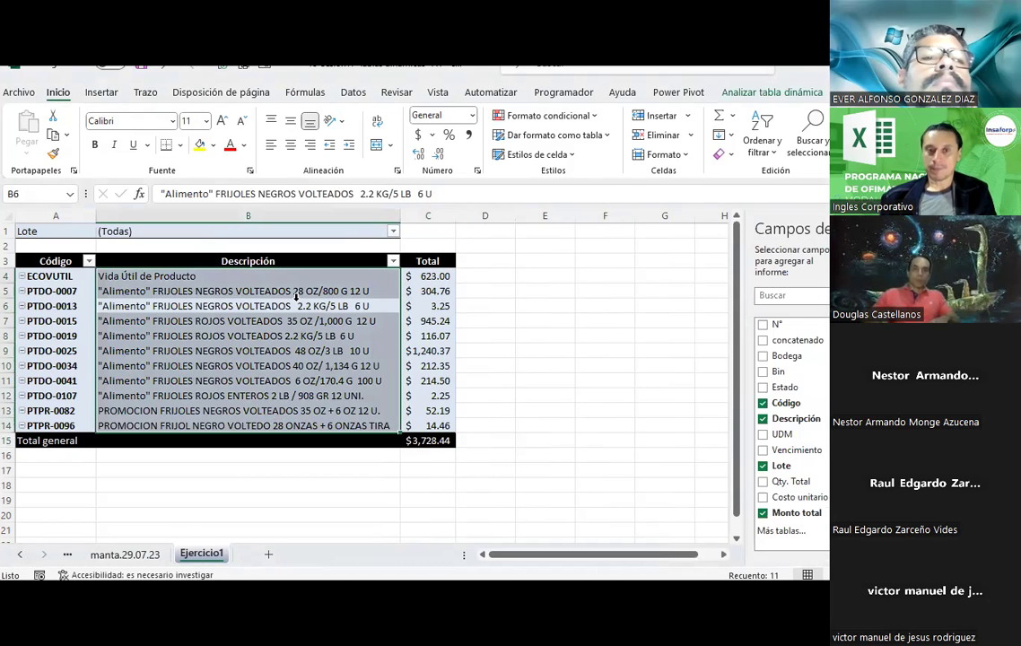
{"action": "left_click", "coordinate": [428, 277]}
{"action": "left_click_drag", "start_coordinate": [428, 277], "coordinate": [430, 440]}
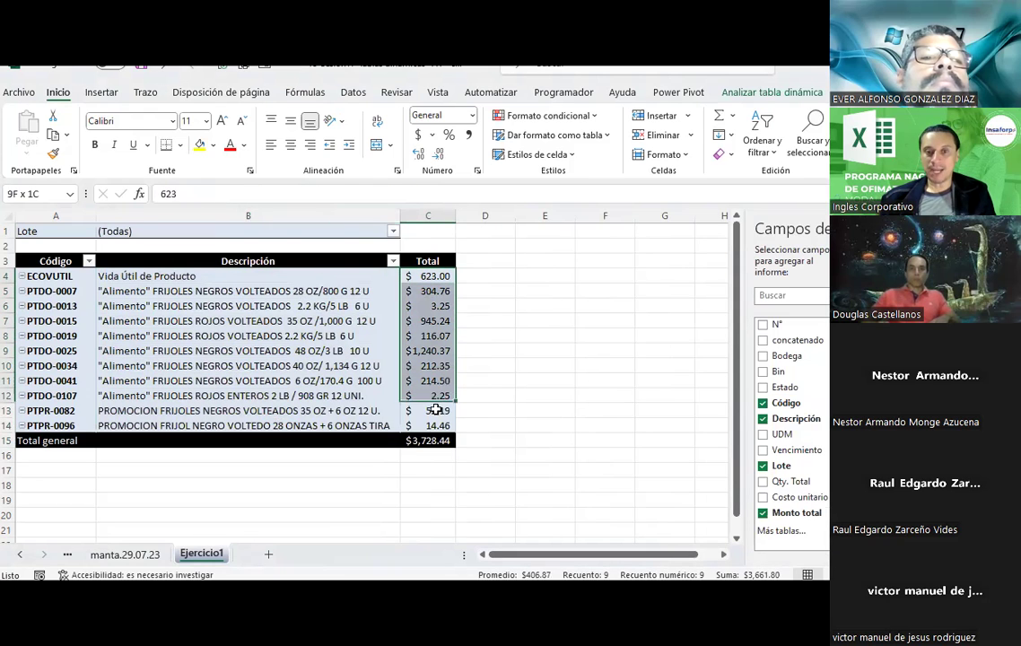
{"action": "left_click", "coordinate": [155, 231]}
{"action": "left_click", "coordinate": [36, 230]}
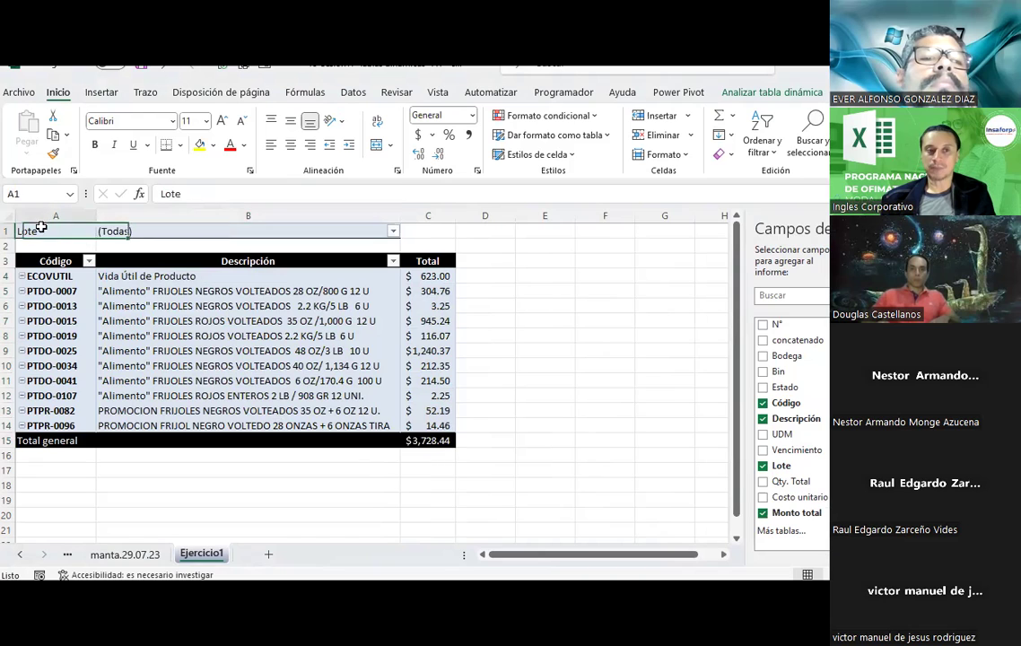
{"action": "left_click", "coordinate": [95, 145]}
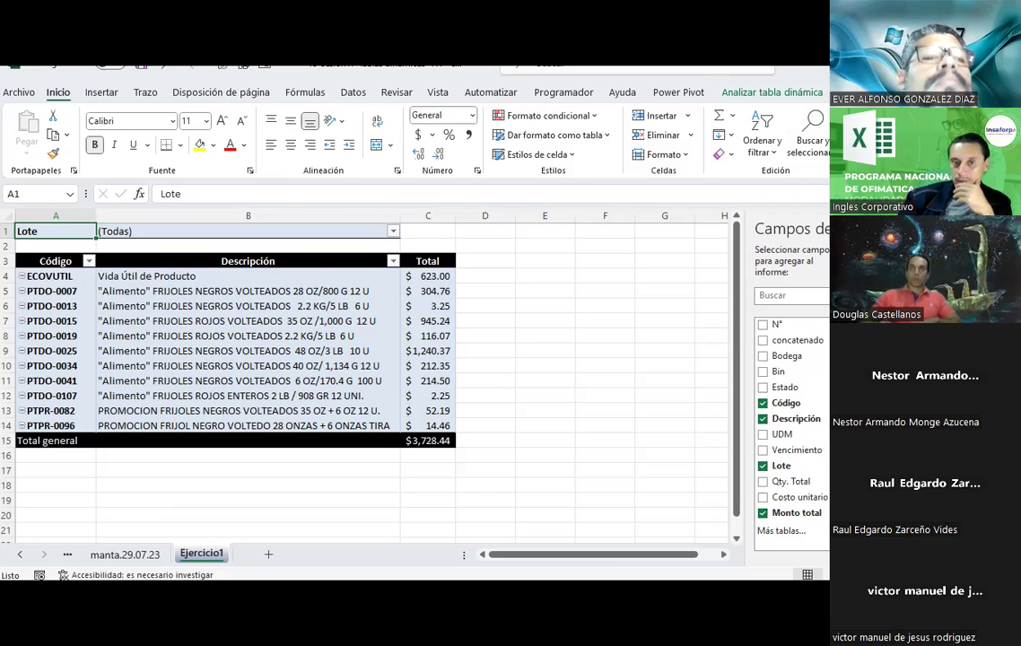
- Browse the pivot entries PTDO-0013, PTDO-0015 and ECOVUTIL with its Vida Útil description
{"action": "left_click", "coordinate": [639, 351]}
{"action": "left_click", "coordinate": [280, 306]}
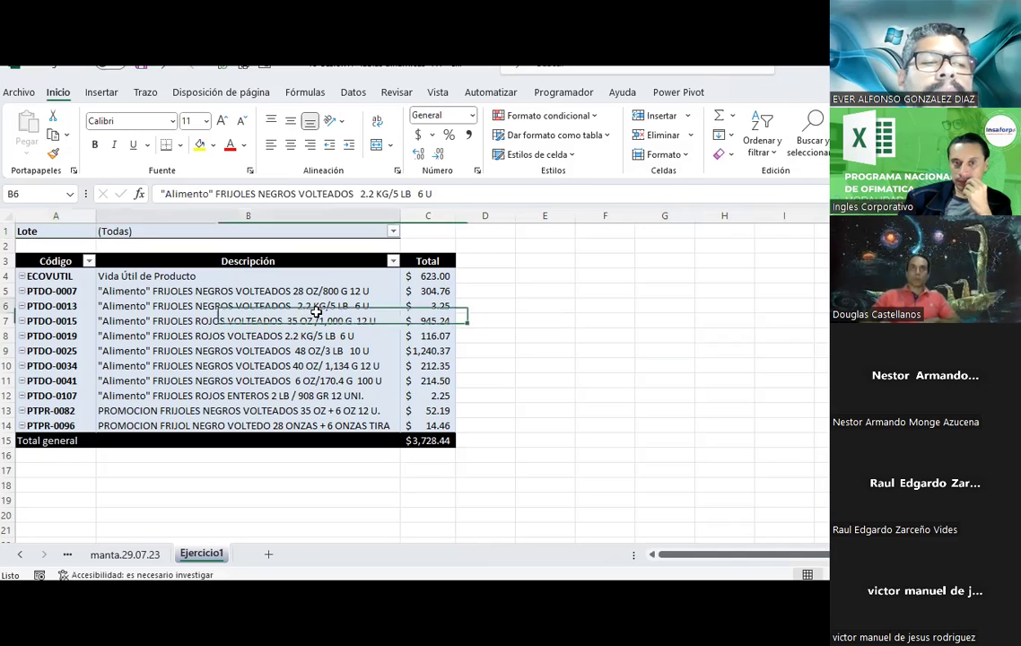
{"action": "left_click", "coordinate": [767, 97]}
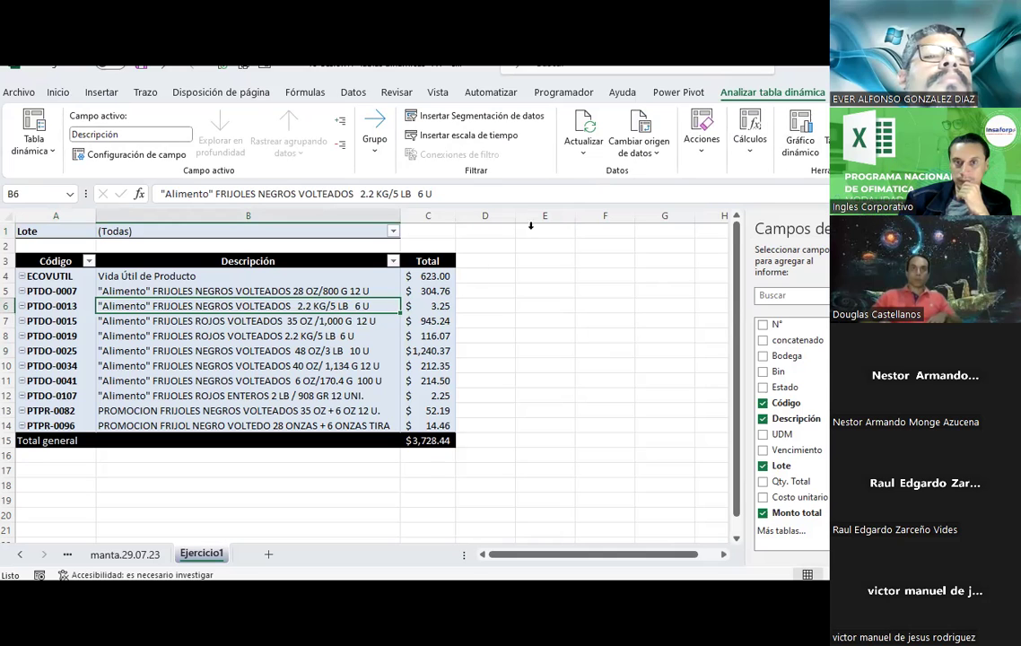
{"action": "left_click", "coordinate": [545, 332]}
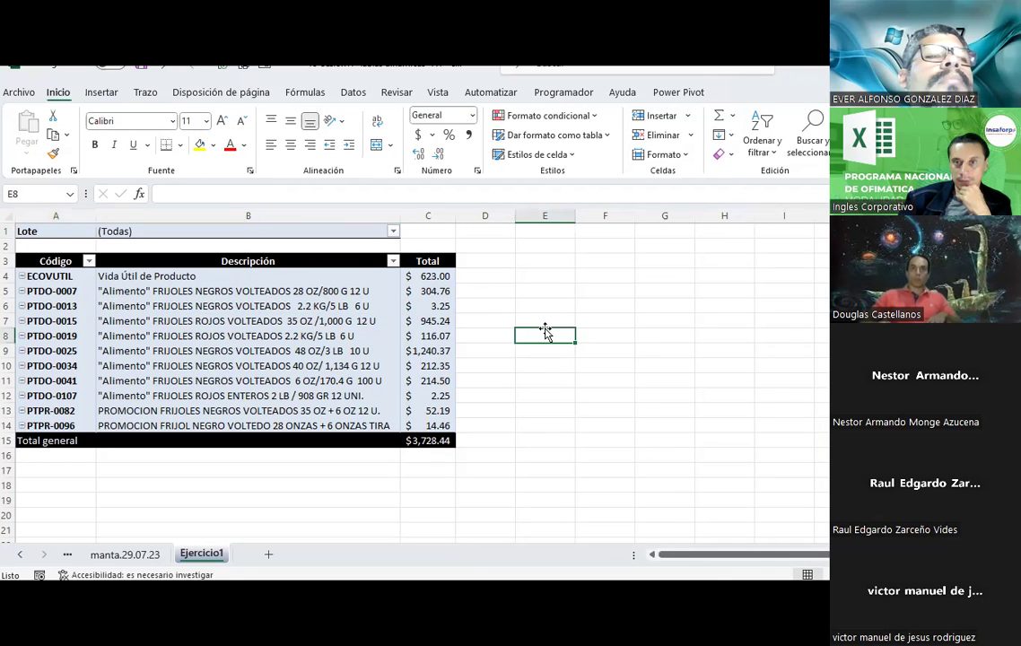
{"action": "left_click", "coordinate": [333, 321]}
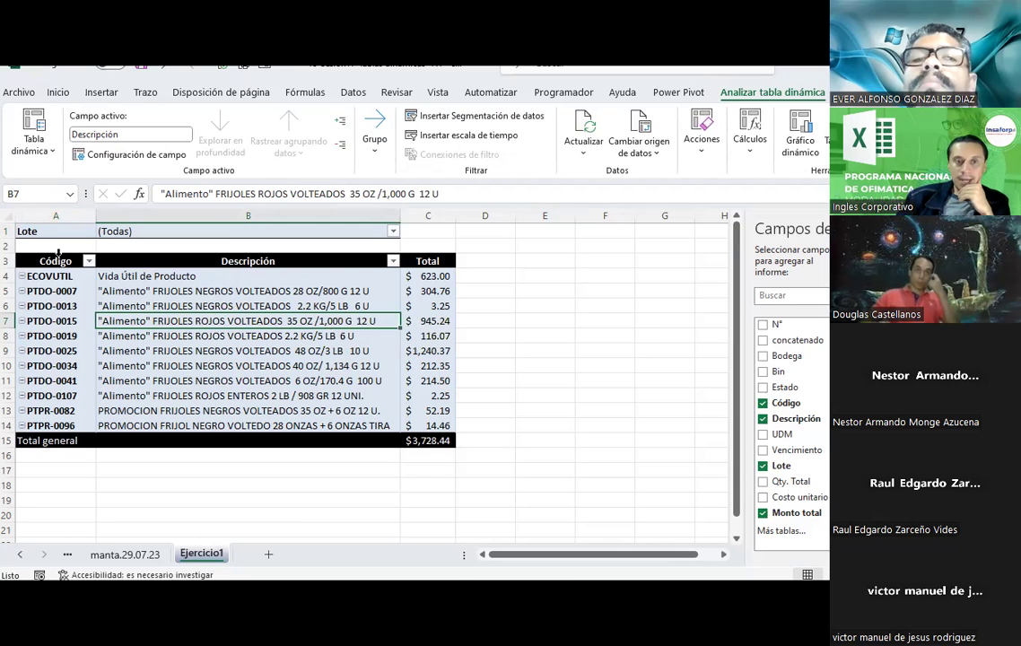
{"action": "left_click", "coordinate": [67, 279]}
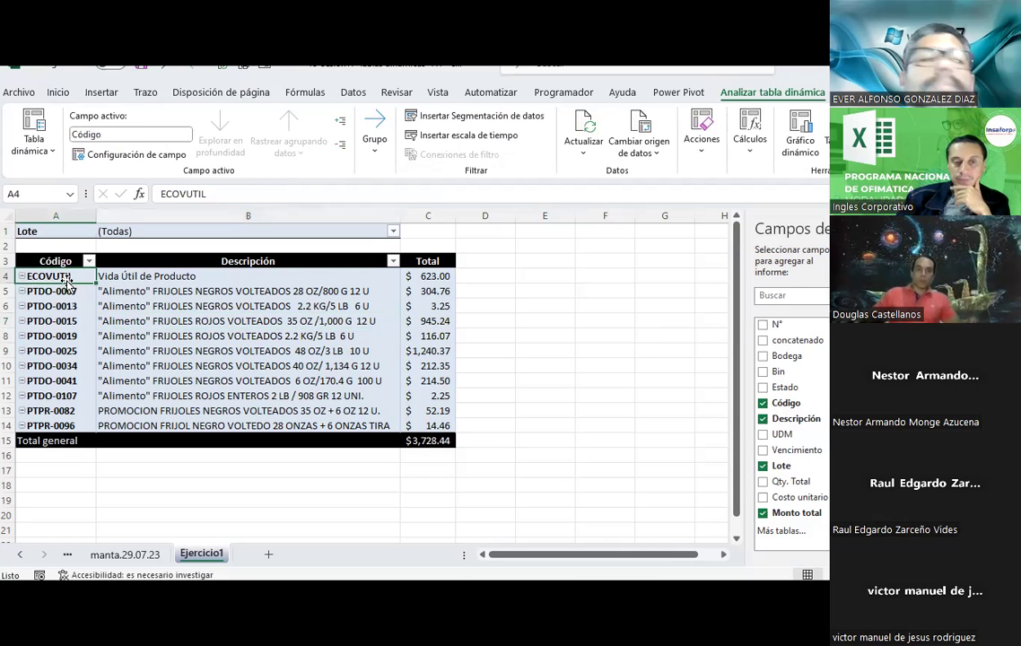
{"action": "left_click", "coordinate": [148, 276]}
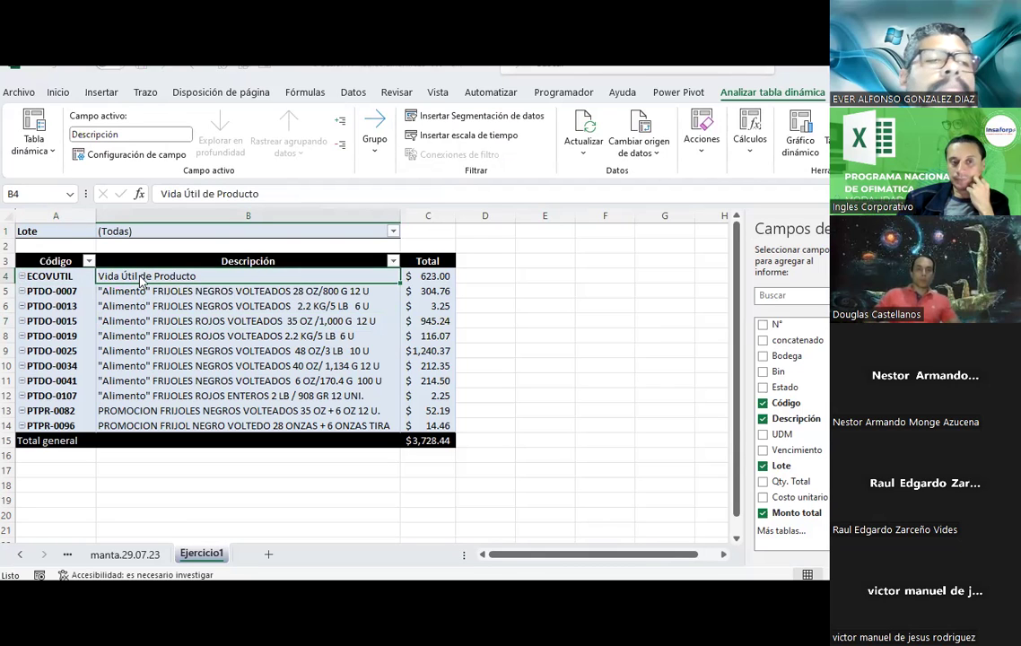
{"action": "double_click", "coordinate": [140, 278]}
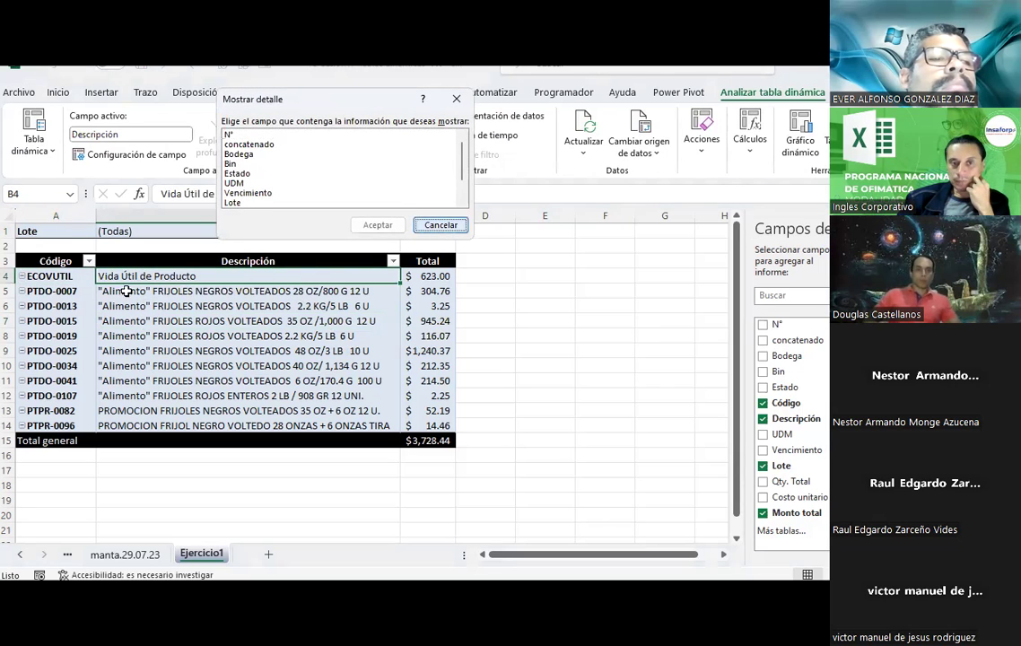
{"action": "left_click", "coordinate": [440, 224]}
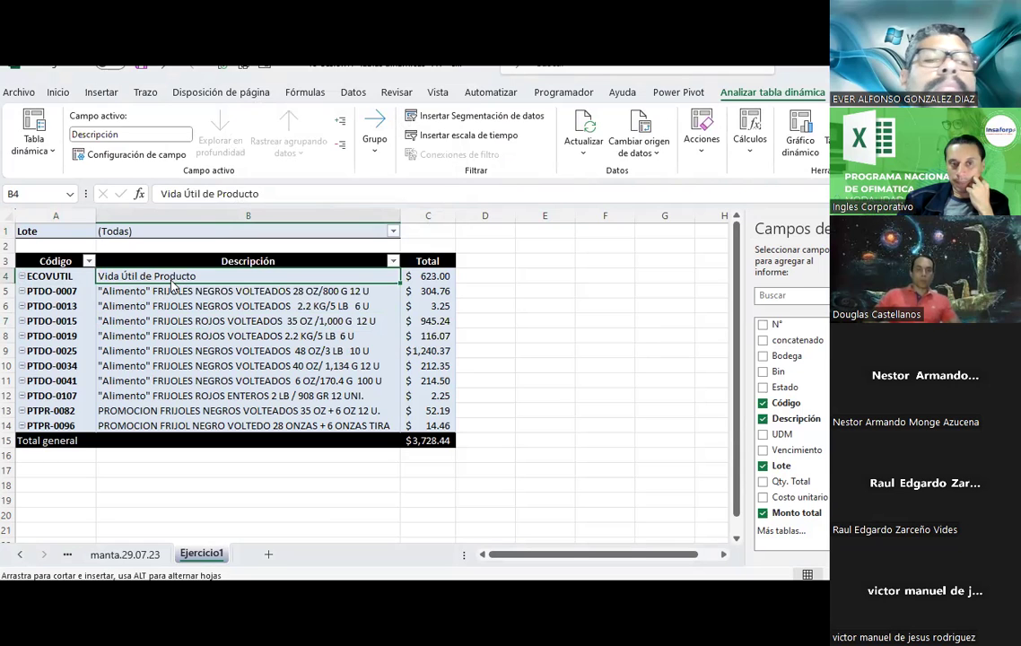
{"action": "double_click", "coordinate": [178, 277]}
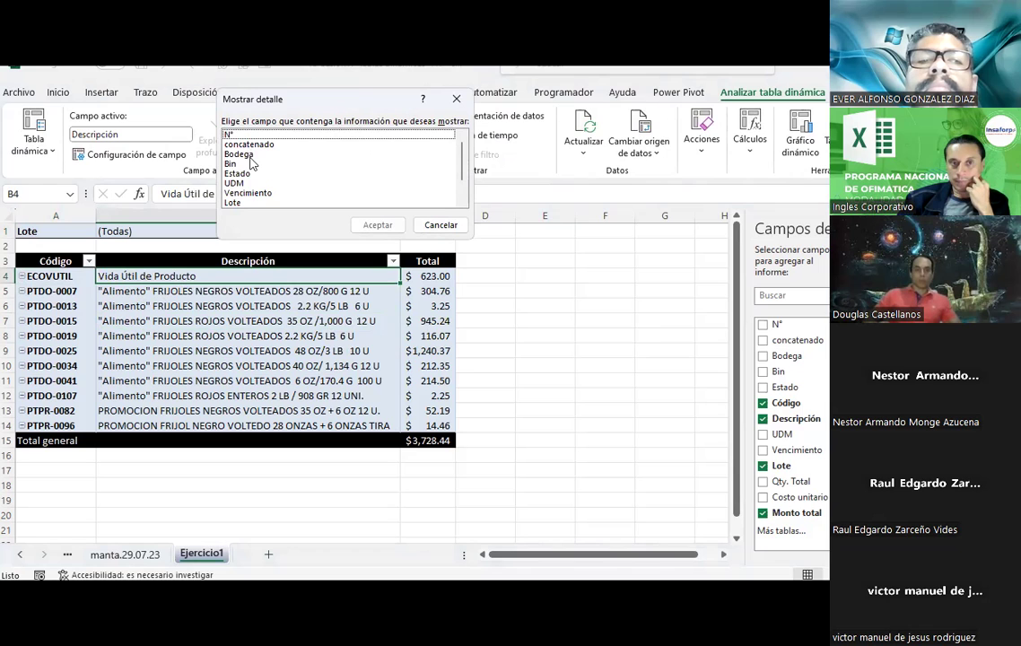
{"action": "double_click", "coordinate": [235, 202]}
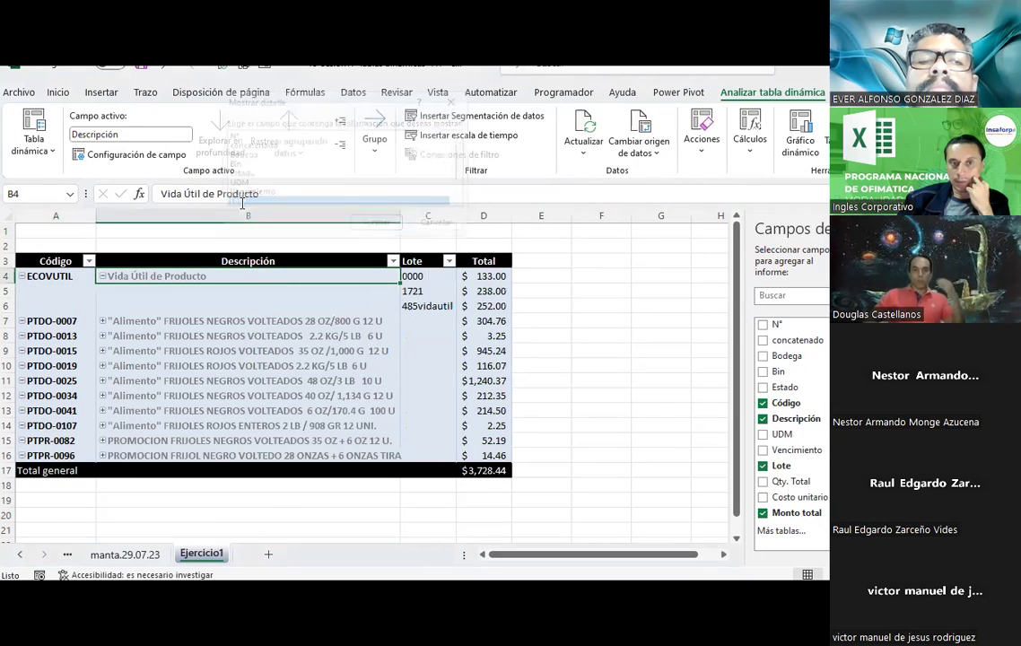
{"action": "left_click", "coordinate": [257, 290]}
{"action": "left_click", "coordinate": [244, 286]}
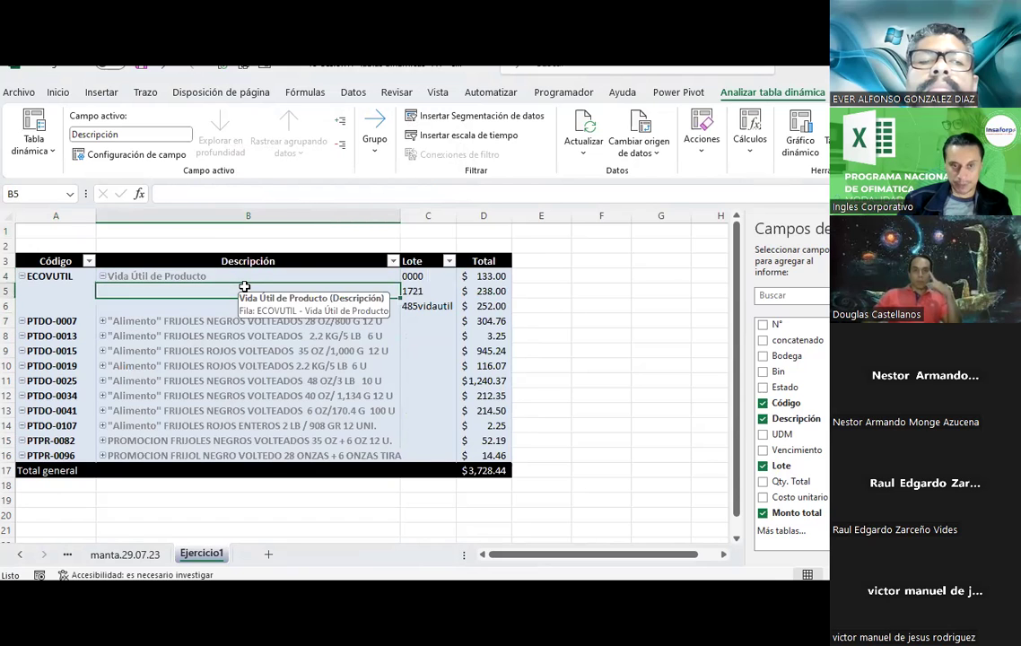
{"action": "key", "text": "ctrl+z"}
{"action": "double_click", "coordinate": [205, 306]}
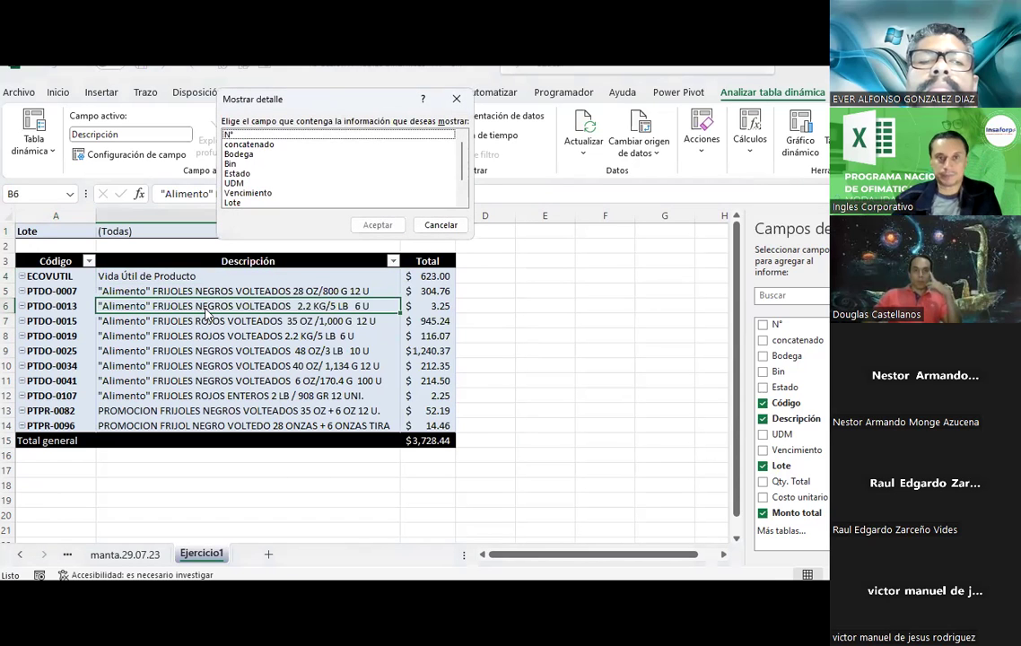
{"action": "key", "text": "Escape"}
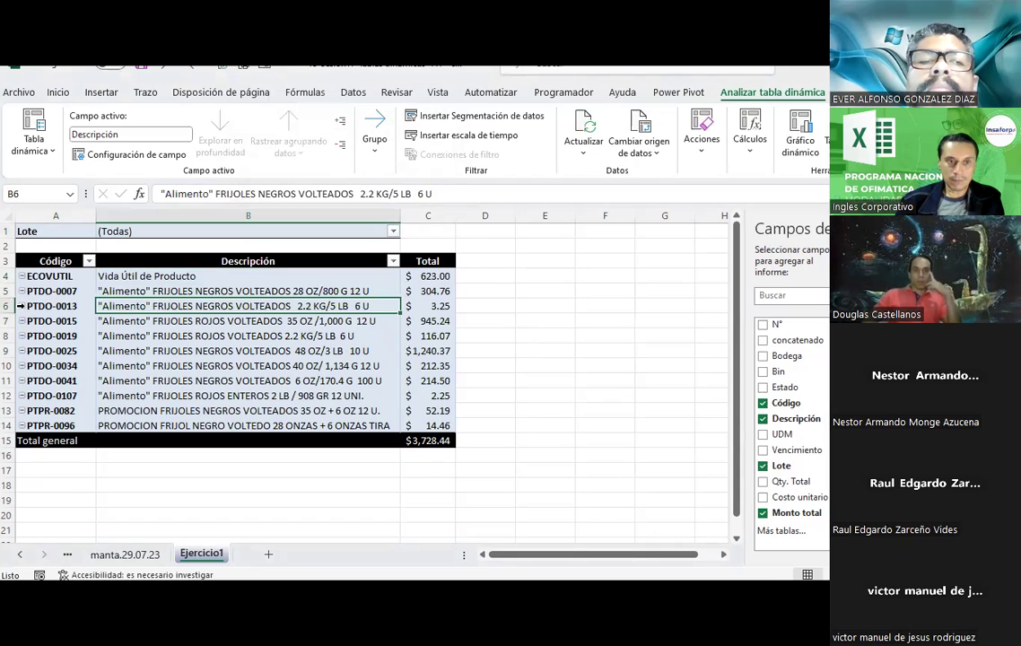
- Drill into the 3.25 and 945.24 totals to view their source detail rows
{"action": "double_click", "coordinate": [445, 303]}
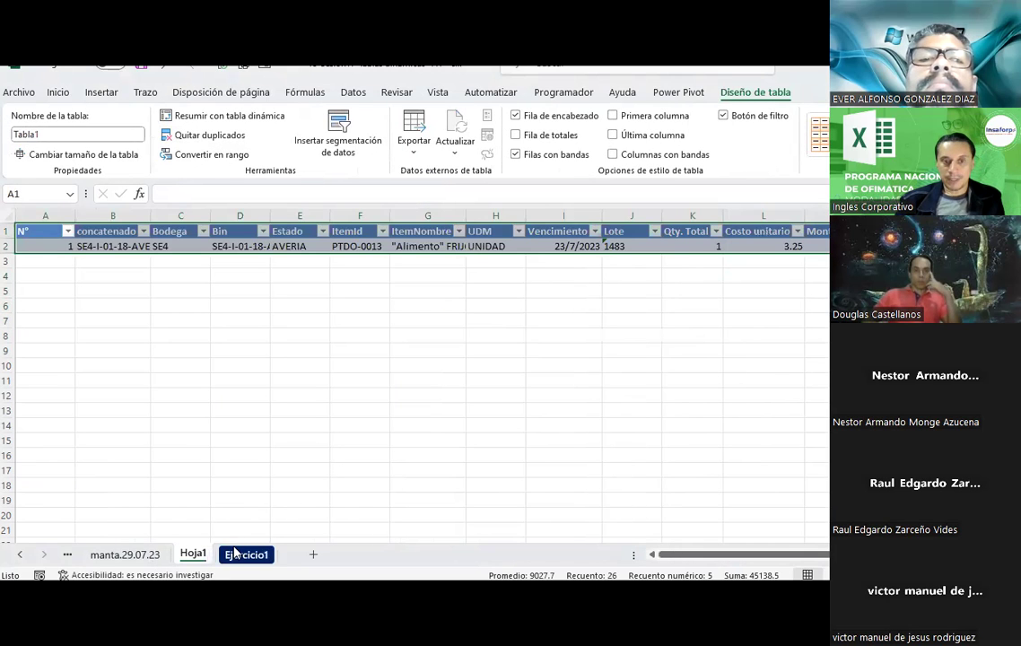
{"action": "left_click", "coordinate": [245, 553]}
{"action": "double_click", "coordinate": [432, 320]}
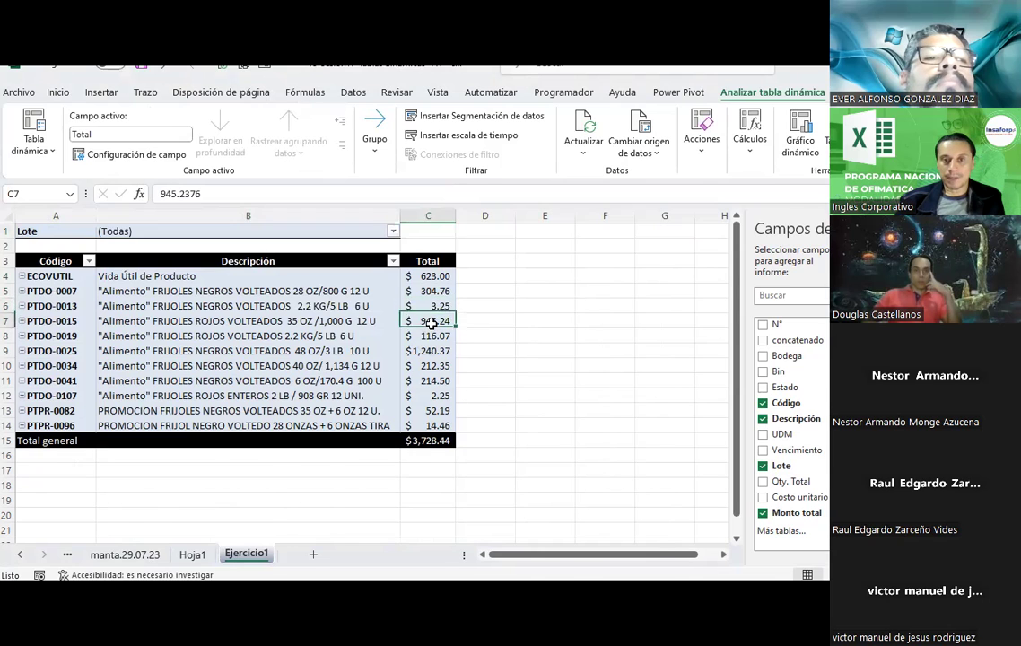
{"action": "left_click", "coordinate": [406, 261]}
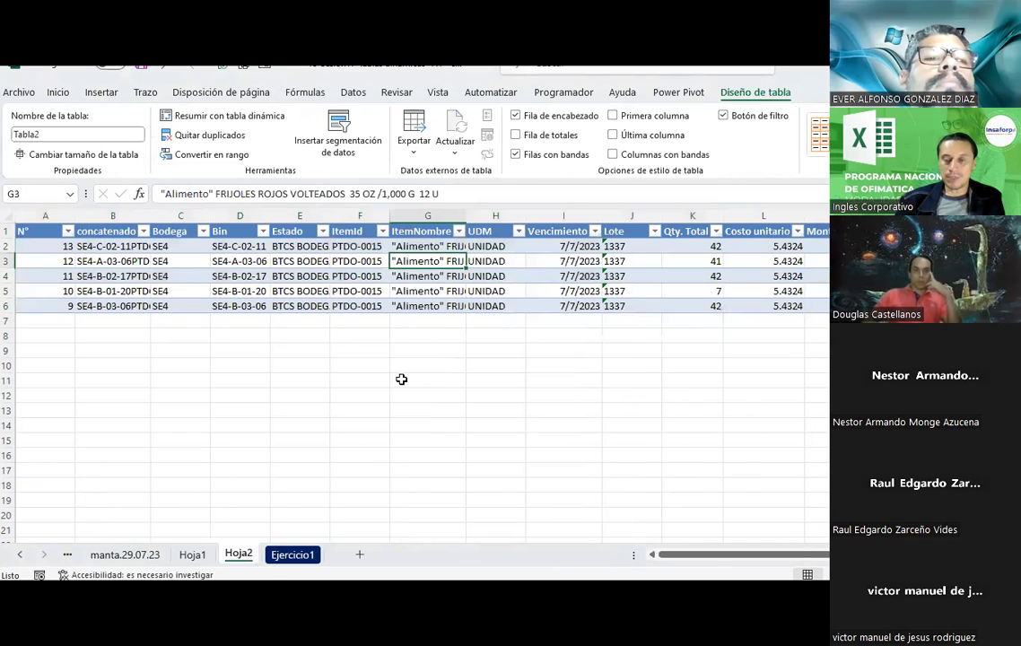
{"action": "left_click", "coordinate": [291, 261]}
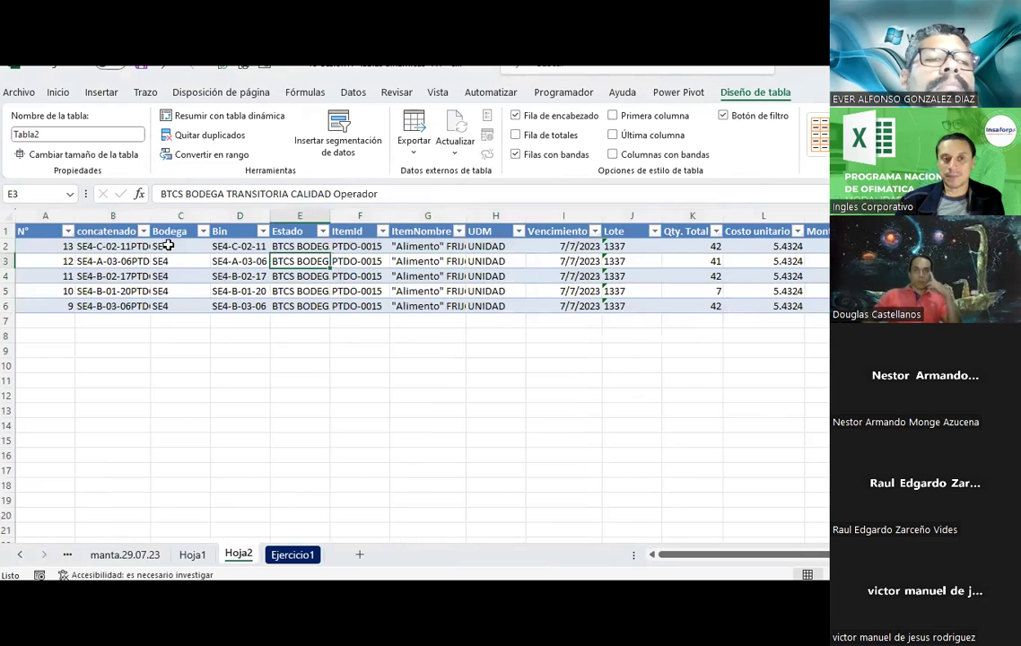
{"action": "left_click", "coordinate": [41, 231]}
{"action": "left_click_drag", "start_coordinate": [40, 231], "coordinate": [816, 306]}
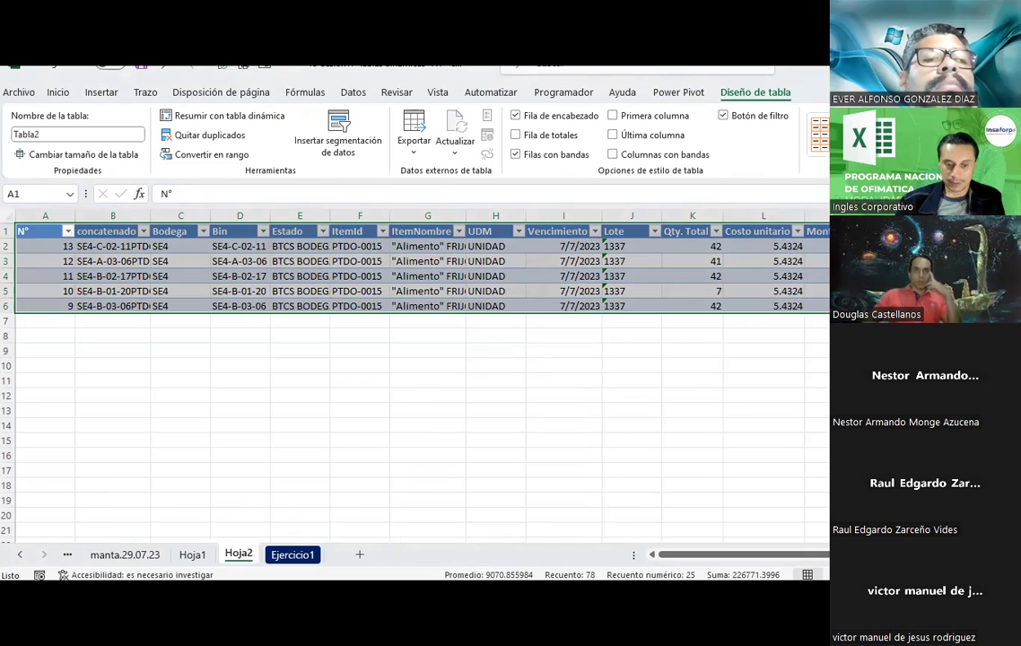
{"action": "left_click", "coordinate": [574, 390]}
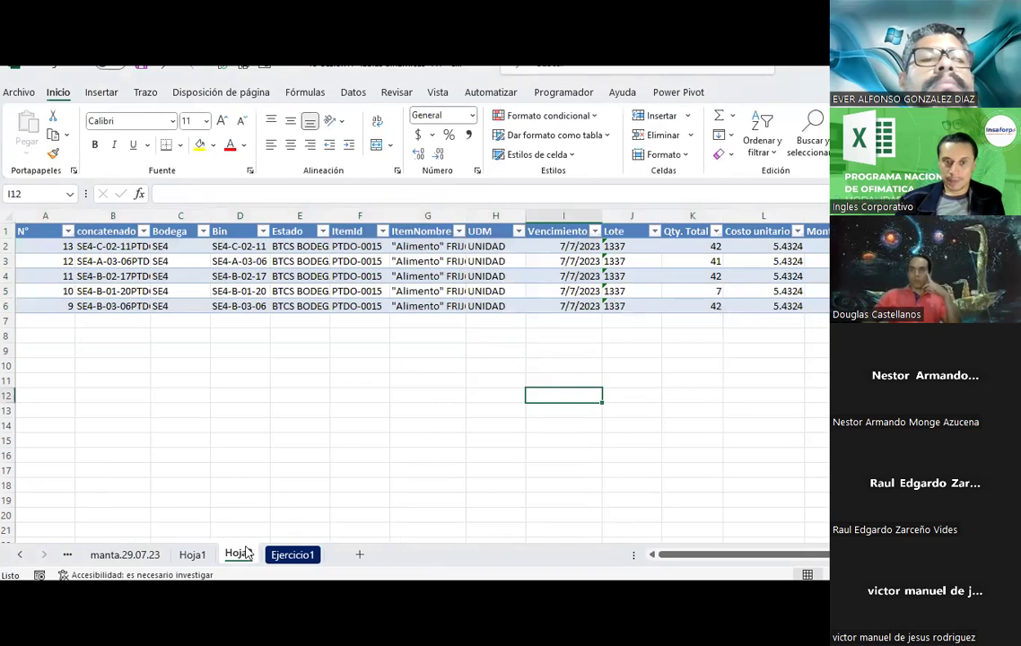
- Move the Ejercicio1 sheet tab right after manta.29.07.23
{"action": "left_click", "coordinate": [289, 555]}
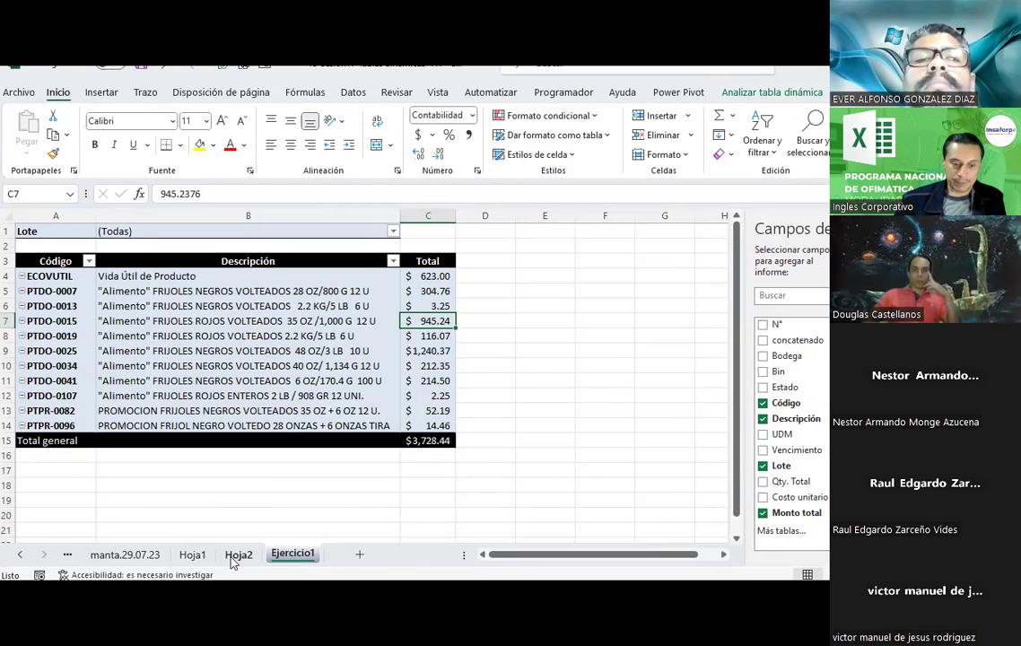
{"action": "left_click", "coordinate": [234, 555]}
{"action": "left_click", "coordinate": [289, 553]}
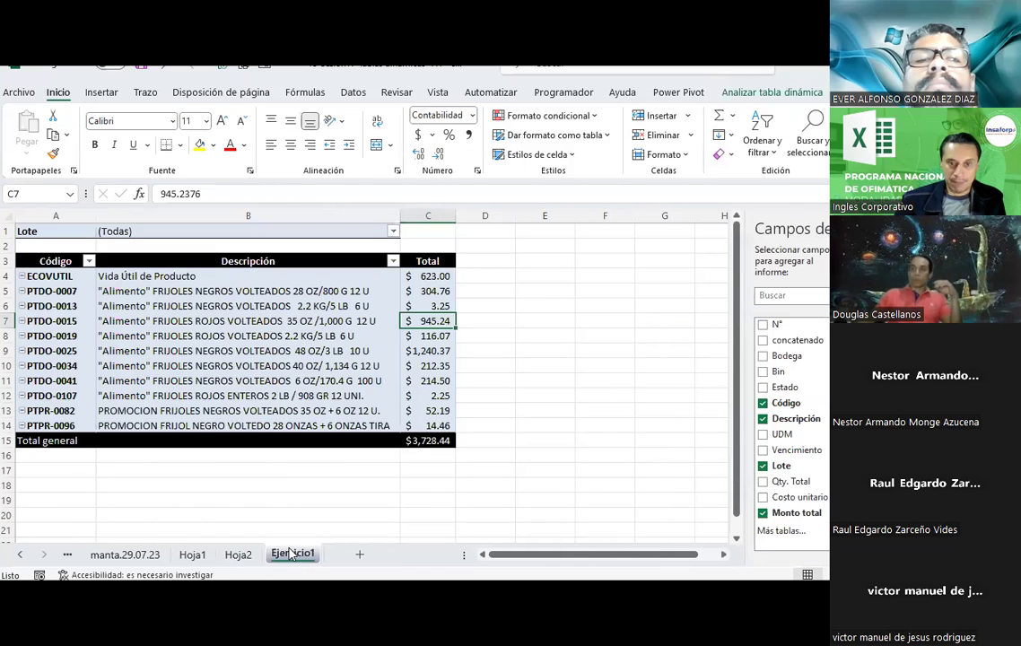
{"action": "left_click_drag", "start_coordinate": [192, 539], "coordinate": [141, 556]}
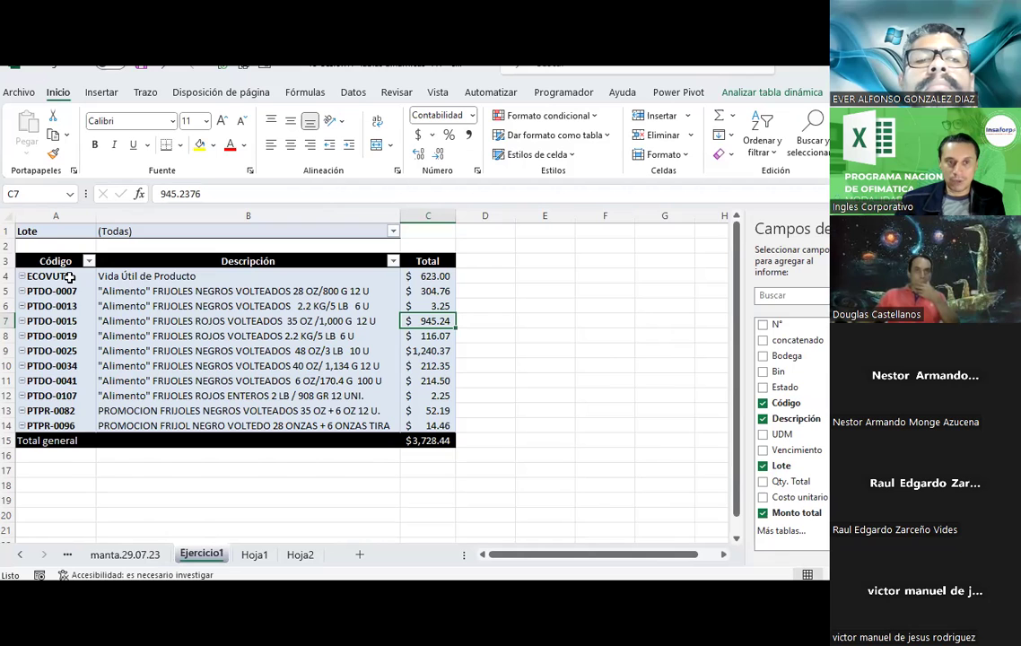
{"action": "left_click", "coordinate": [126, 554]}
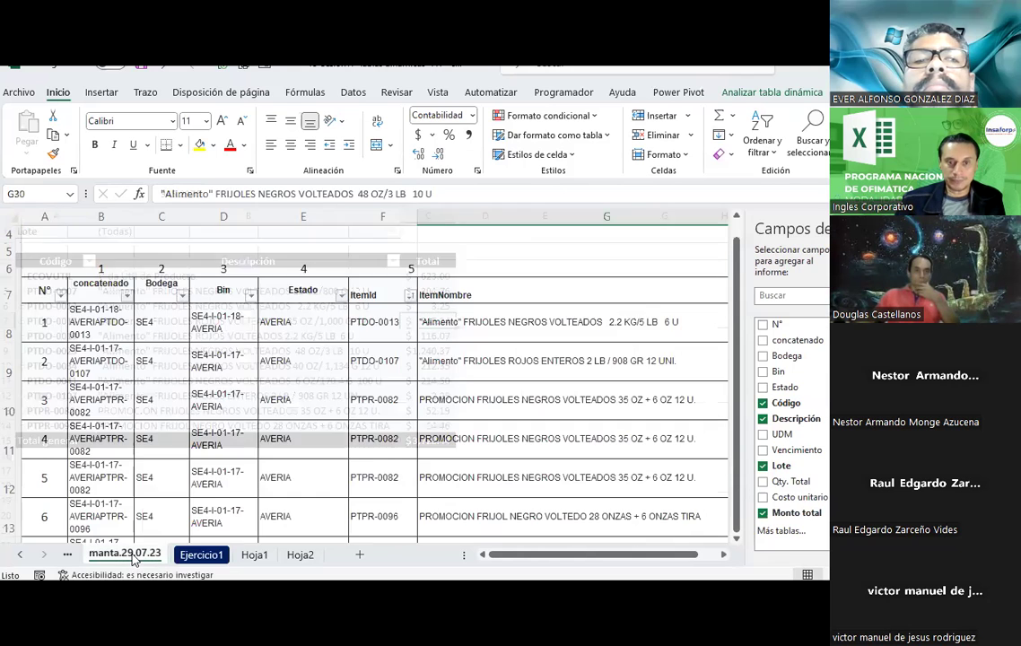
{"action": "left_click", "coordinate": [201, 554]}
- List the ECOVUTIL total's three detail rows on Hoja3, then show manta.29.07.23
{"action": "double_click", "coordinate": [441, 273]}
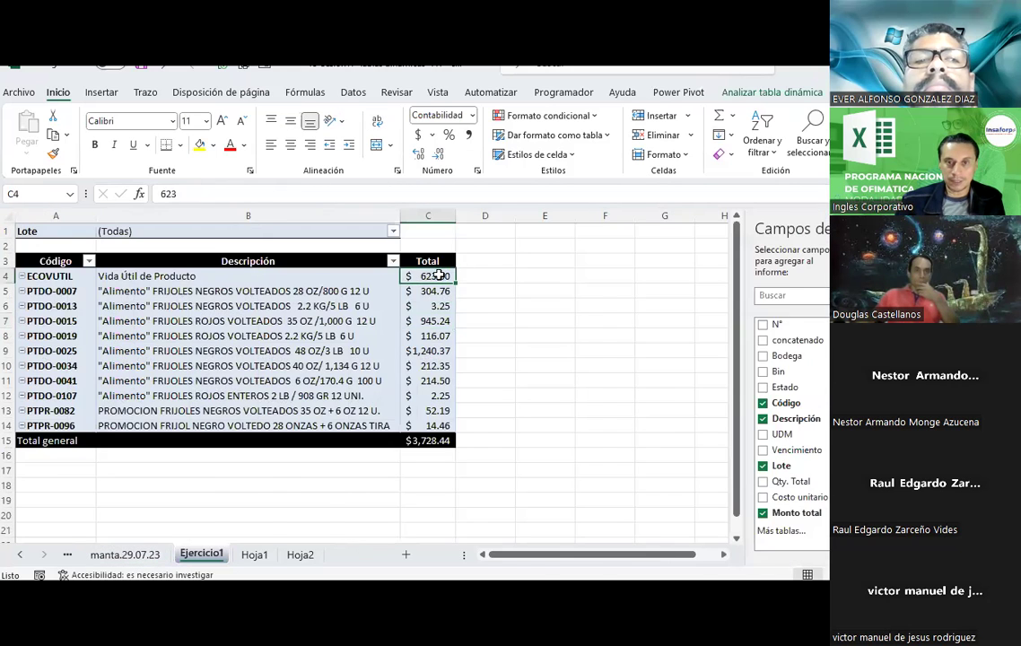
{"action": "left_click", "coordinate": [422, 406]}
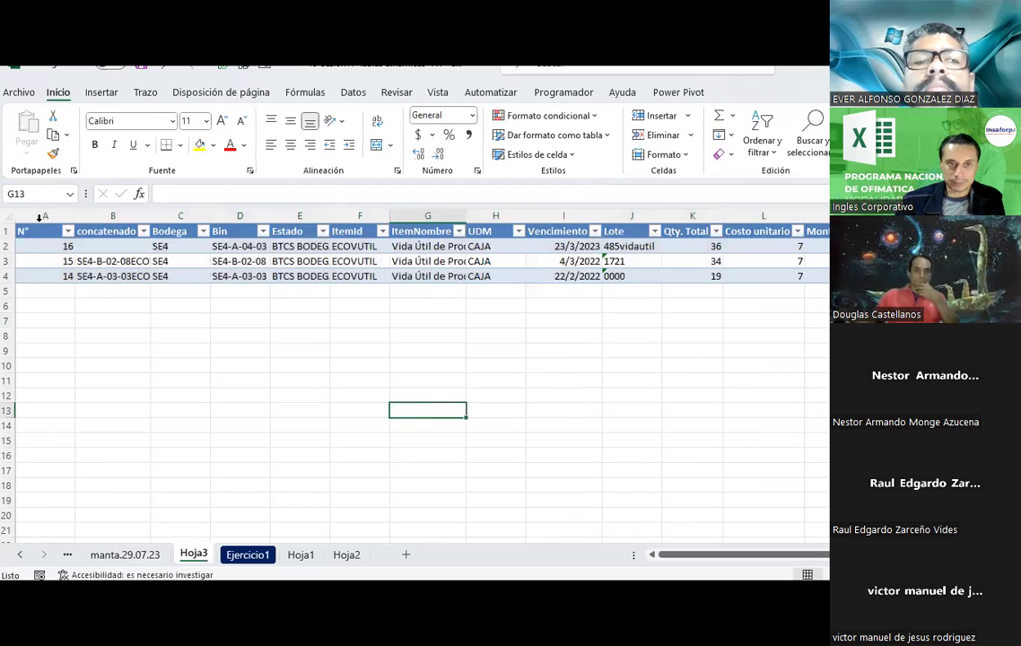
{"action": "left_click", "coordinate": [42, 246]}
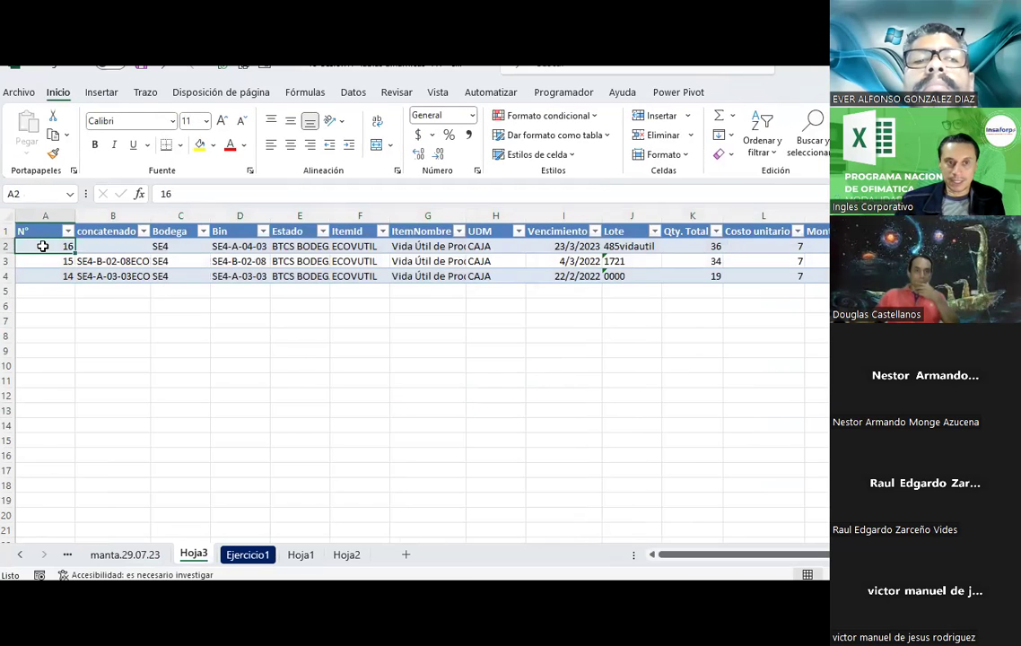
{"action": "left_click", "coordinate": [43, 276]}
{"action": "left_click", "coordinate": [43, 261]}
{"action": "left_click", "coordinate": [43, 246]}
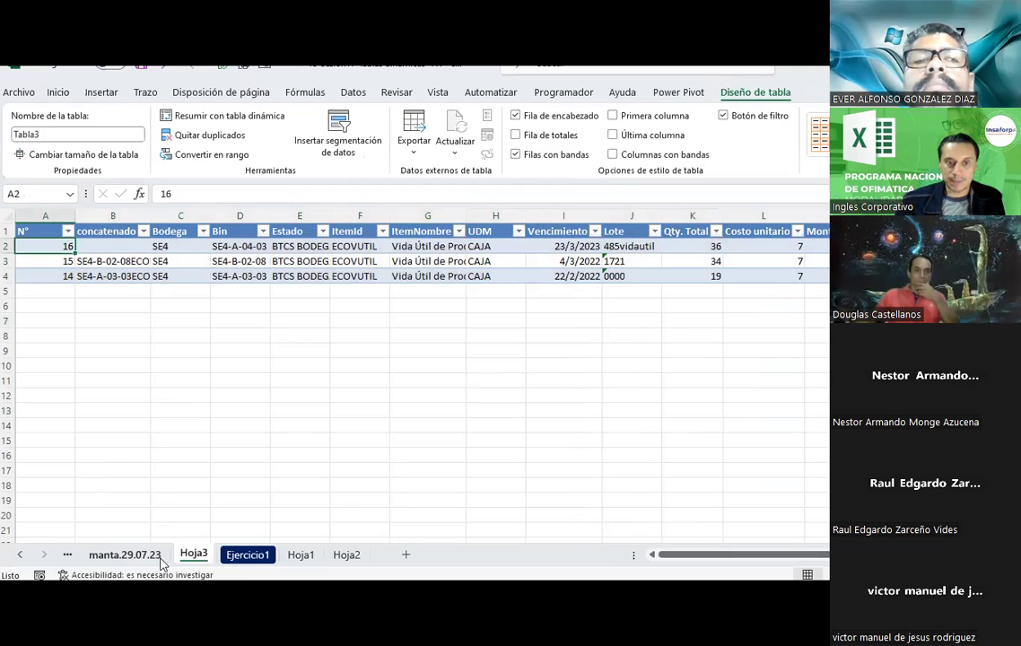
{"action": "left_click", "coordinate": [245, 555]}
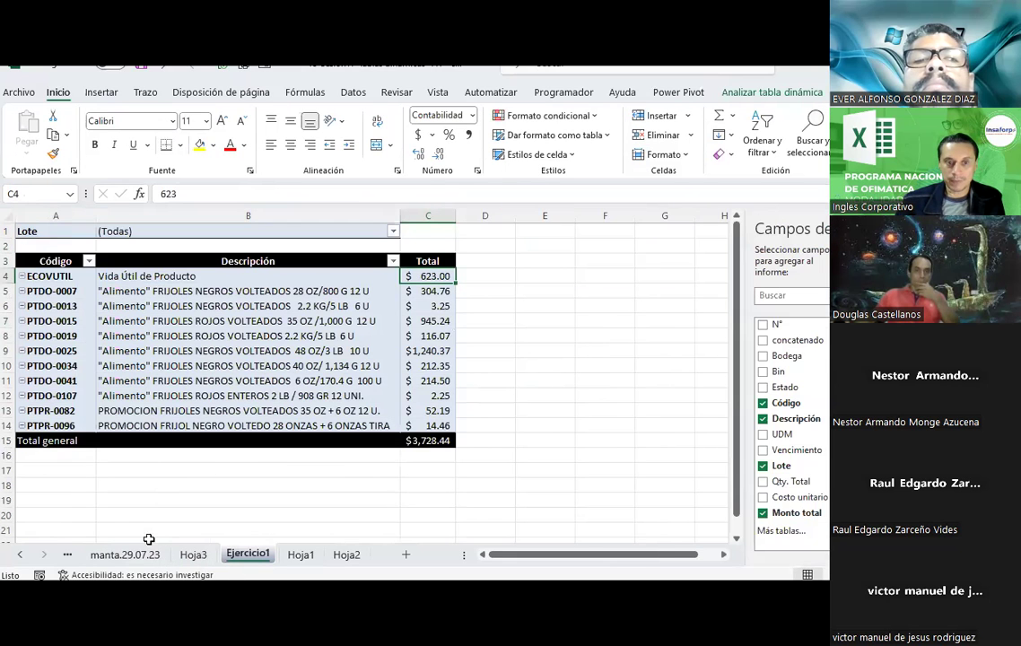
{"action": "left_click", "coordinate": [125, 554]}
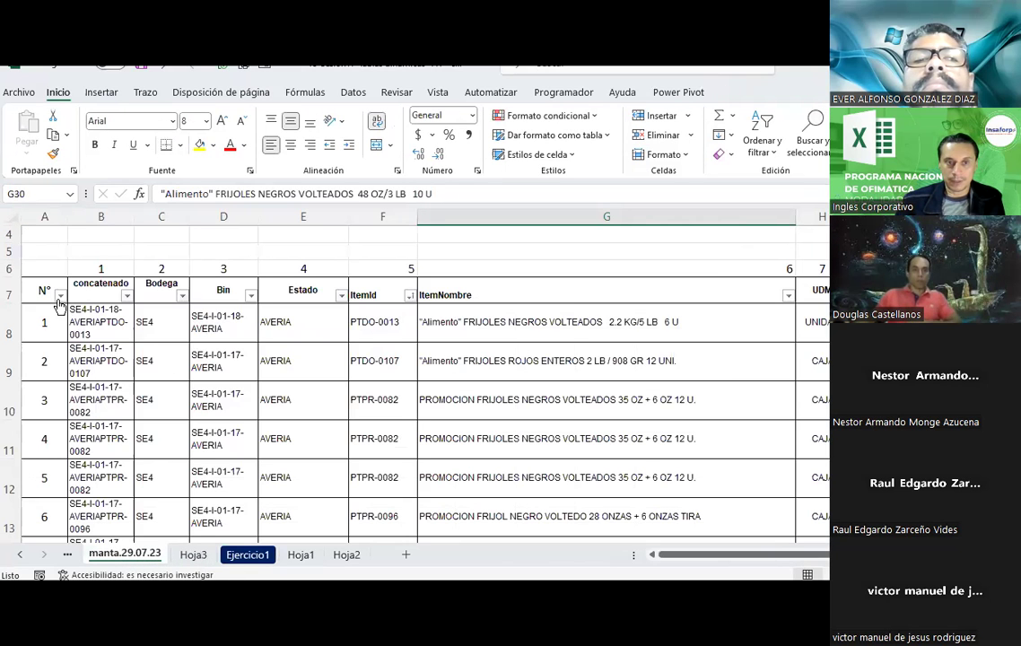
- Try filtering the N° column by search, then close the filter unchanged
{"action": "left_click", "coordinate": [59, 295]}
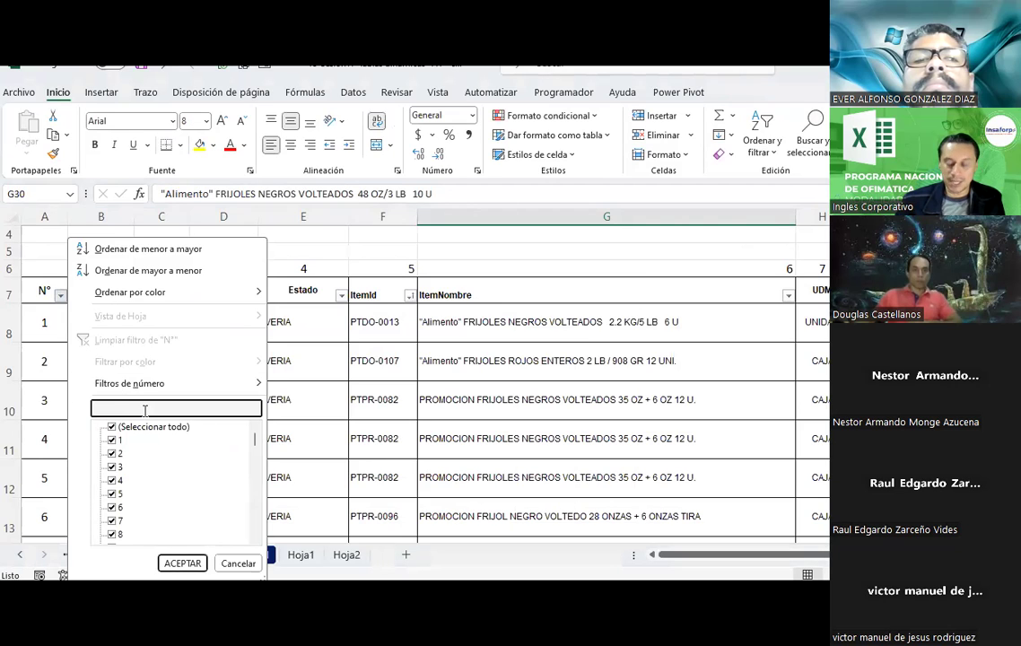
{"action": "type", "text": "14"}
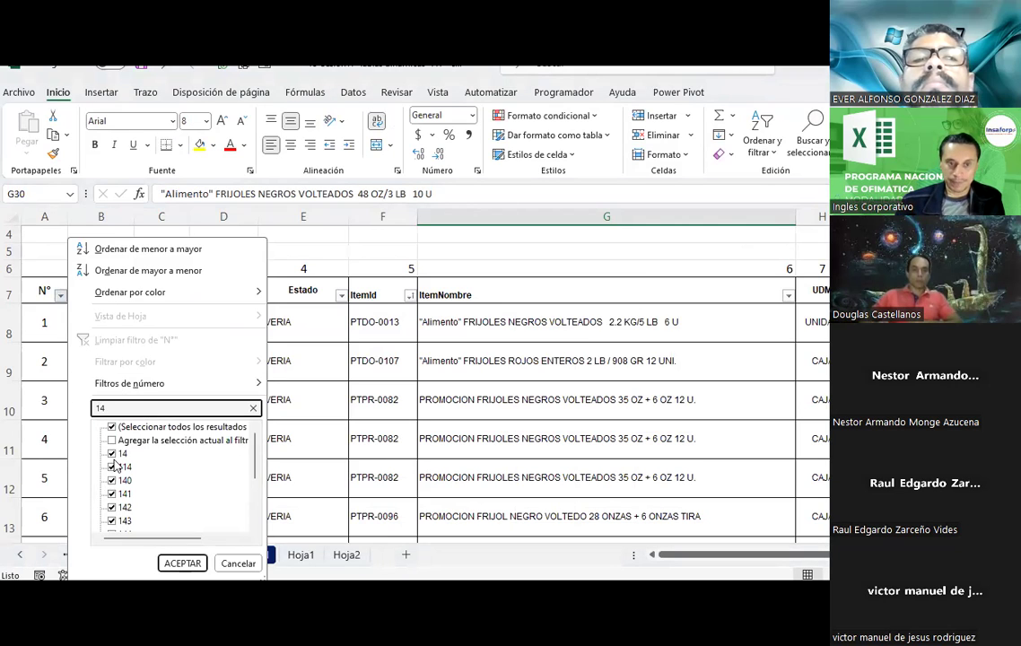
{"action": "left_click", "coordinate": [111, 427]}
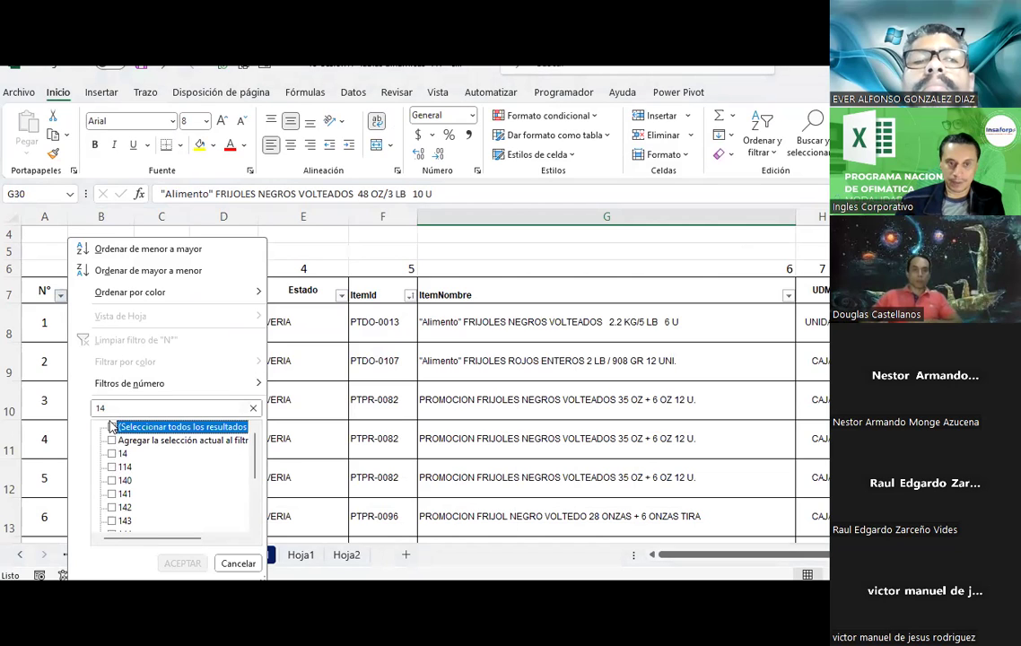
{"action": "left_click", "coordinate": [112, 454]}
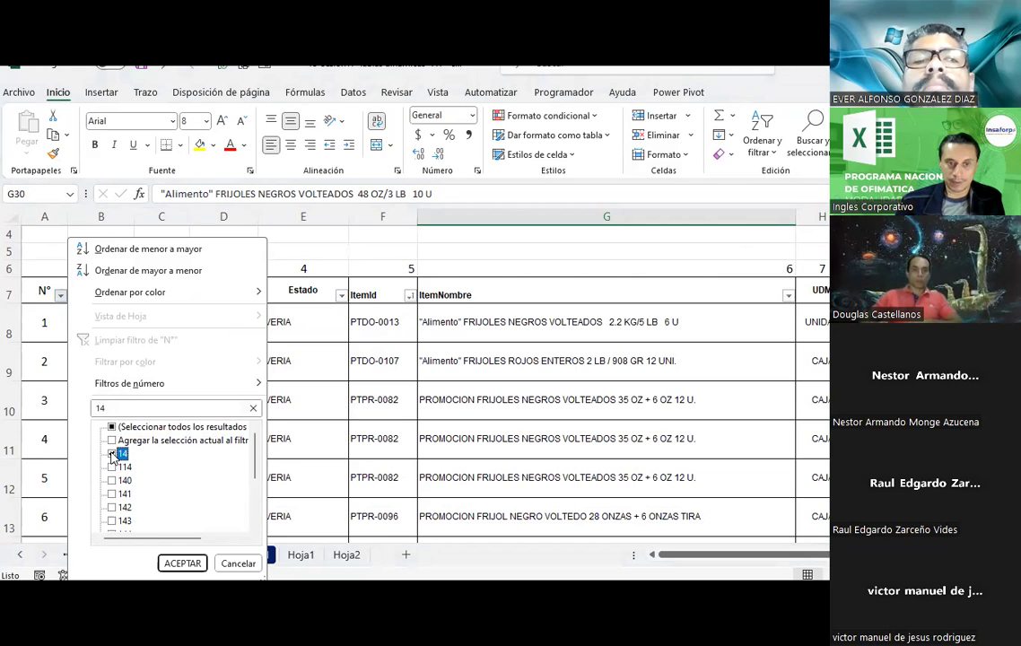
{"action": "double_click", "coordinate": [127, 408]}
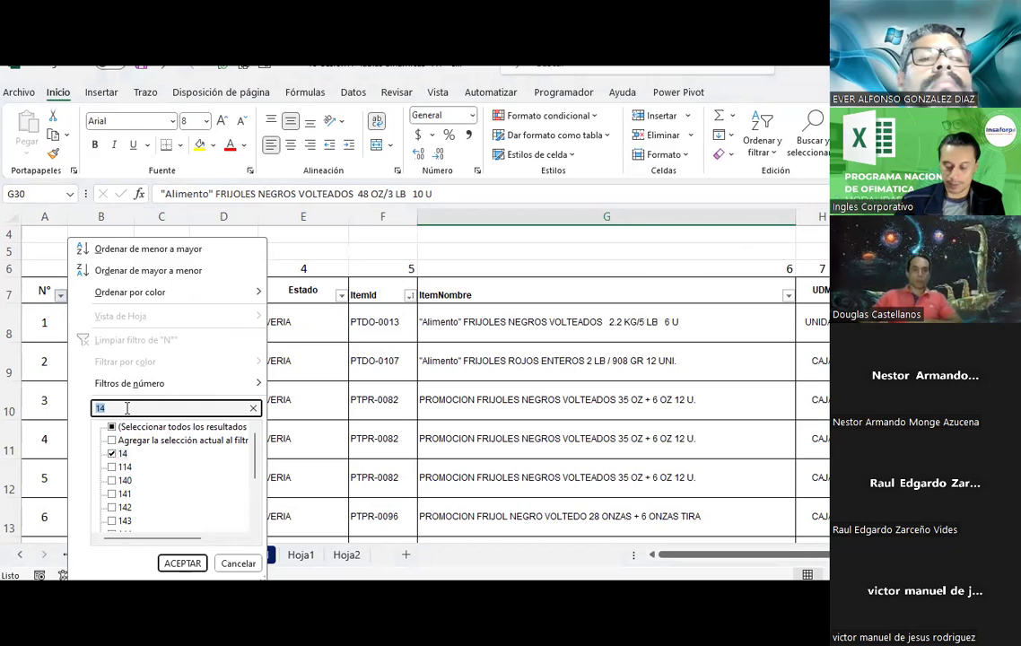
{"action": "type", "text": "15"}
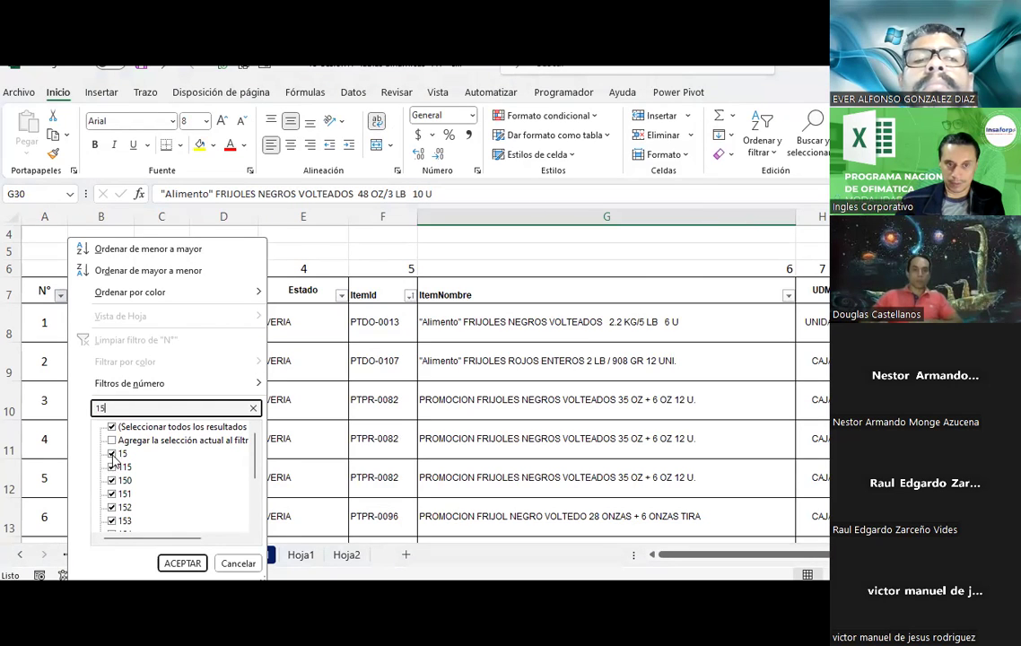
{"action": "key", "text": "BackSpace"}
{"action": "key", "text": "BackSpace"}
{"action": "key", "text": "Escape"}
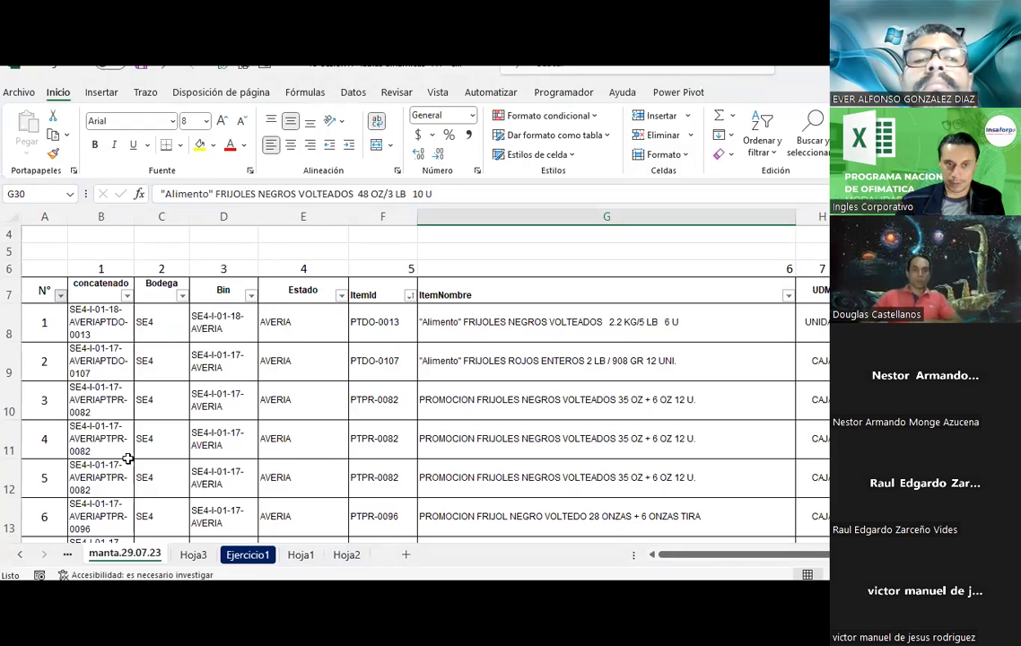
- Filter the N° column to show only rows 14, 15 and 16
{"action": "left_click", "coordinate": [60, 295]}
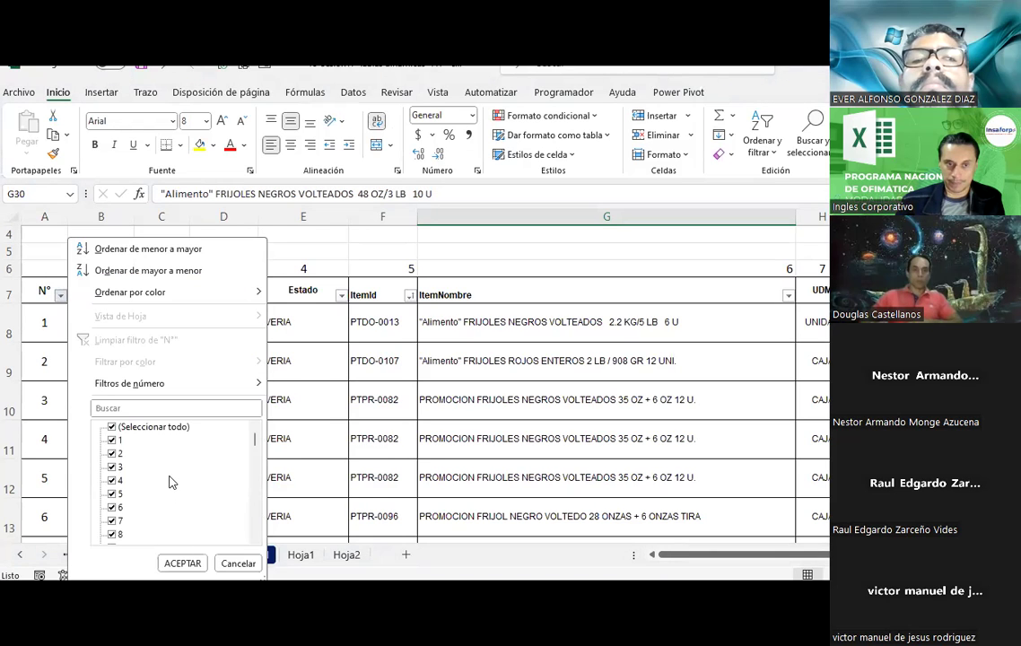
{"action": "left_click", "coordinate": [110, 427]}
{"action": "scroll", "coordinate": [150, 507], "scroll_direction": "down", "scroll_amount": 2}
{"action": "scroll", "coordinate": [151, 507], "scroll_direction": "up", "scroll_amount": 2}
{"action": "scroll", "coordinate": [153, 508], "scroll_direction": "down", "scroll_amount": 1}
{"action": "scroll", "coordinate": [130, 511], "scroll_direction": "down", "scroll_amount": 2}
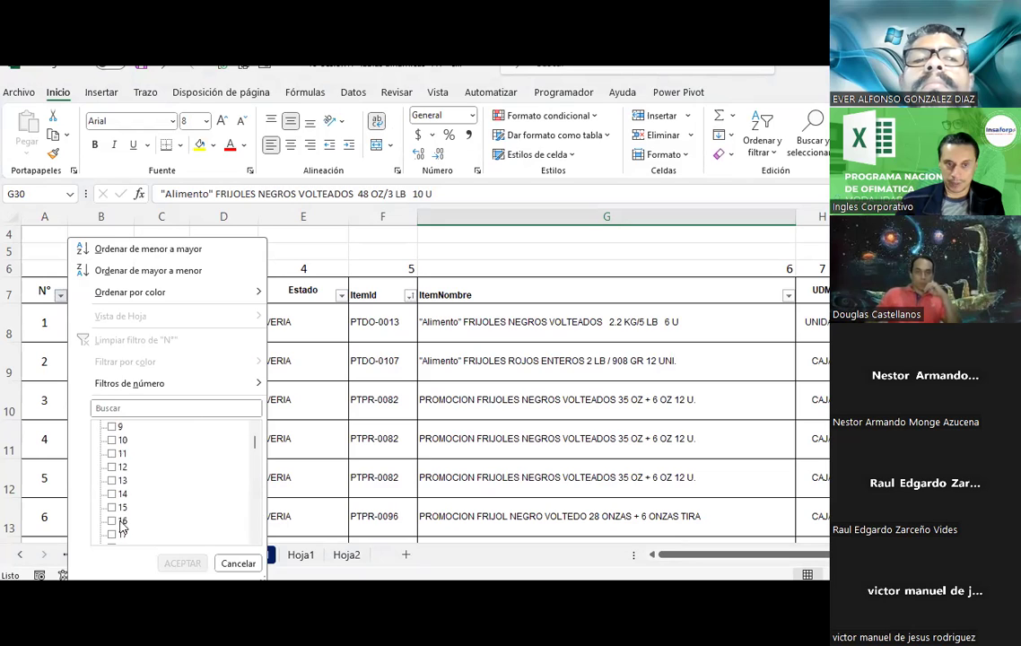
{"action": "left_click", "coordinate": [111, 493]}
{"action": "left_click", "coordinate": [111, 507]}
{"action": "left_click", "coordinate": [111, 520]}
{"action": "left_click", "coordinate": [182, 562]}
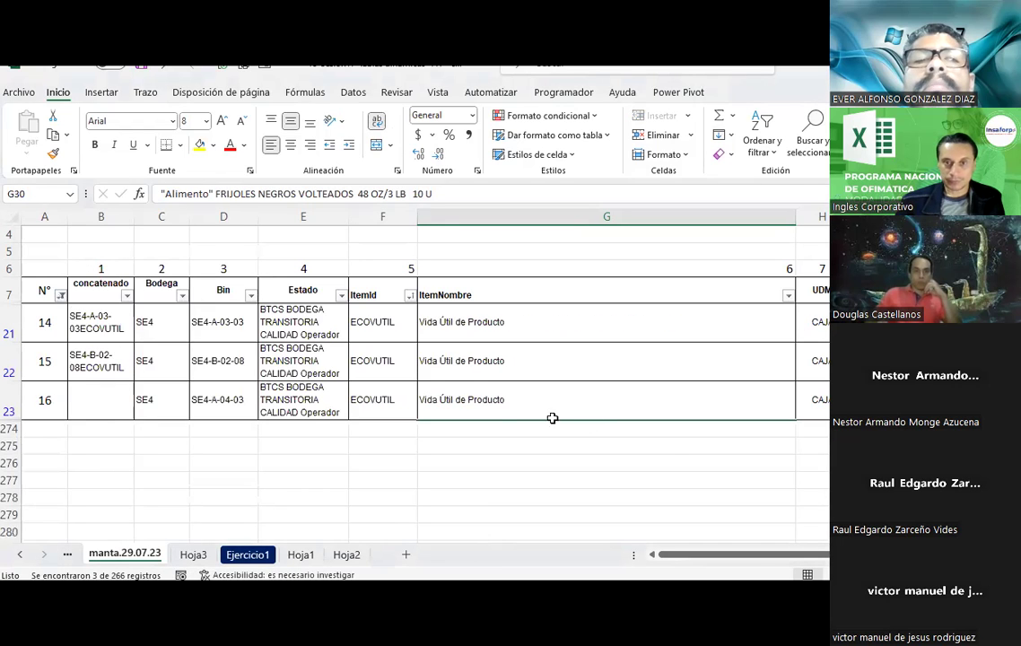
- Fill the three Qty. Total cells yellow and enter 100, 200 and 300
{"action": "left_click_drag", "start_coordinate": [734, 557], "coordinate": [771, 554]}
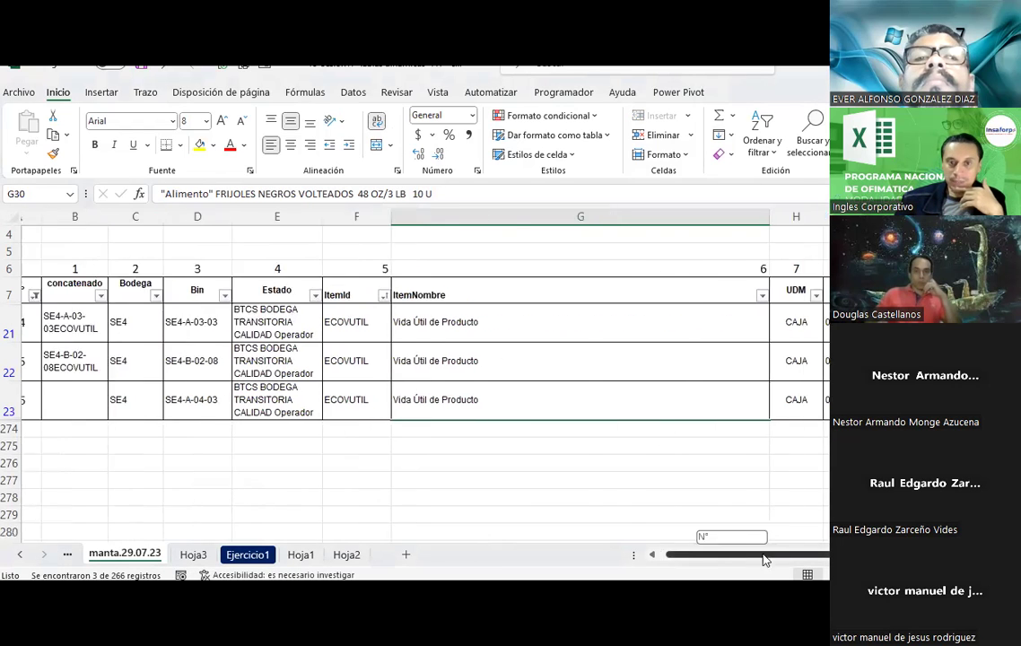
{"action": "left_click_drag", "start_coordinate": [808, 321], "coordinate": [807, 395]}
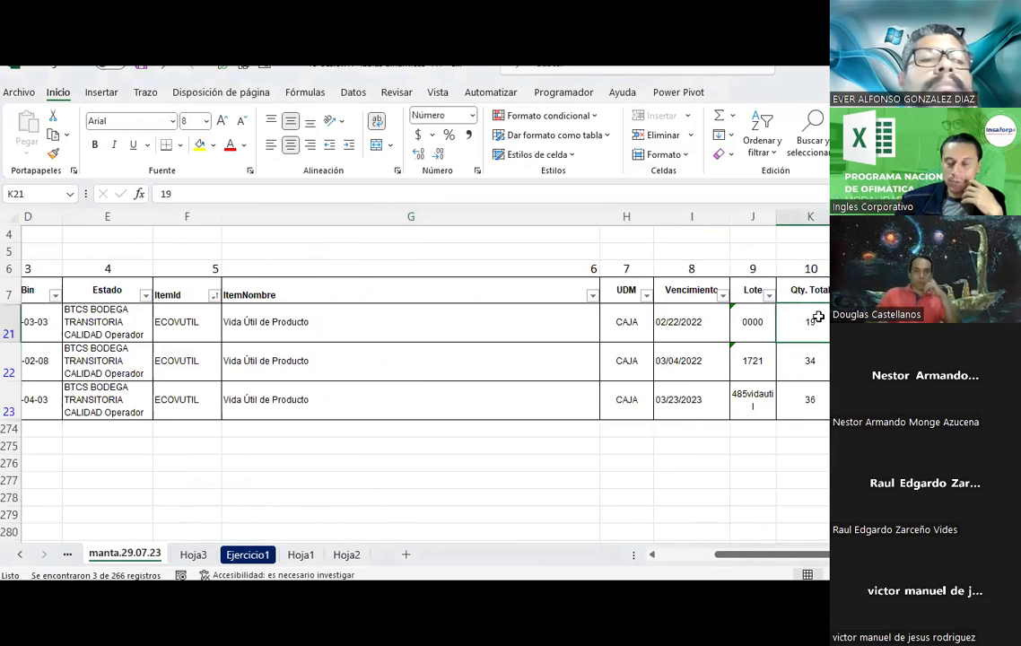
{"action": "left_click", "coordinate": [199, 144]}
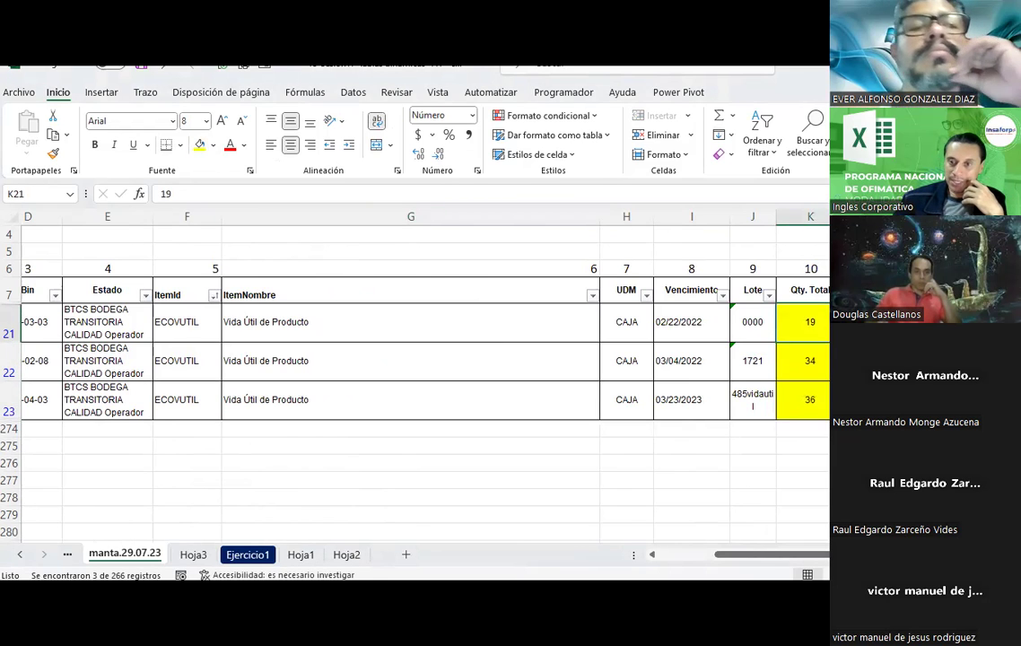
{"action": "type", "text": "100"}
{"action": "key", "text": "Return"}
{"action": "type", "text": "200"}
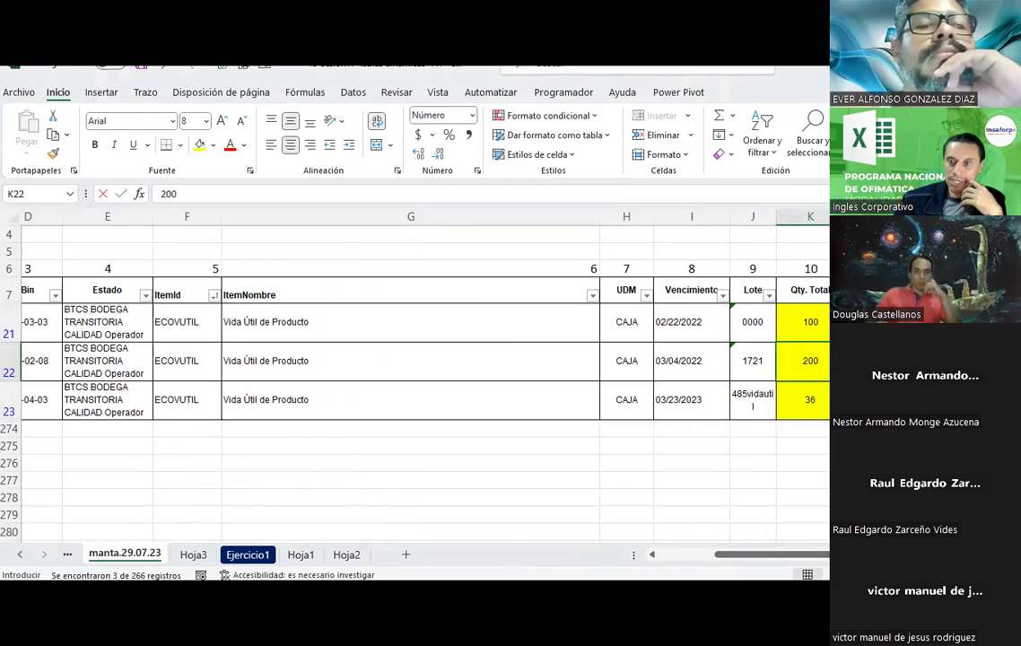
{"action": "key", "text": "Return"}
{"action": "type", "text": "3"}
{"action": "key", "text": "Return"}
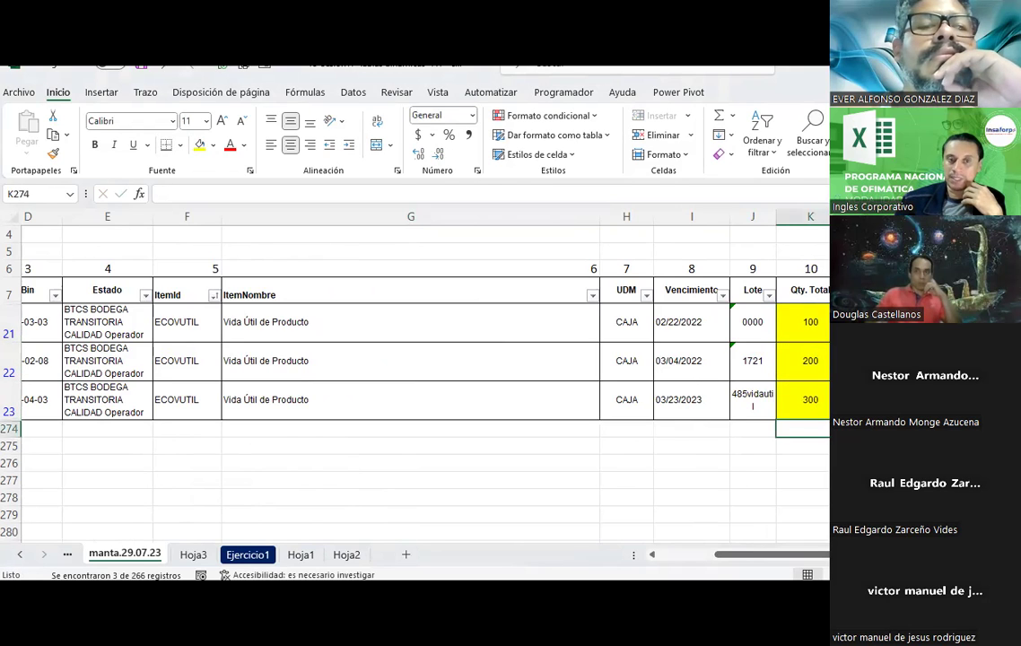
- Check the new quantities' sum, then select the three ECOVUTIL line totals M21:M23
{"action": "left_click_drag", "start_coordinate": [810, 321], "coordinate": [813, 396]}
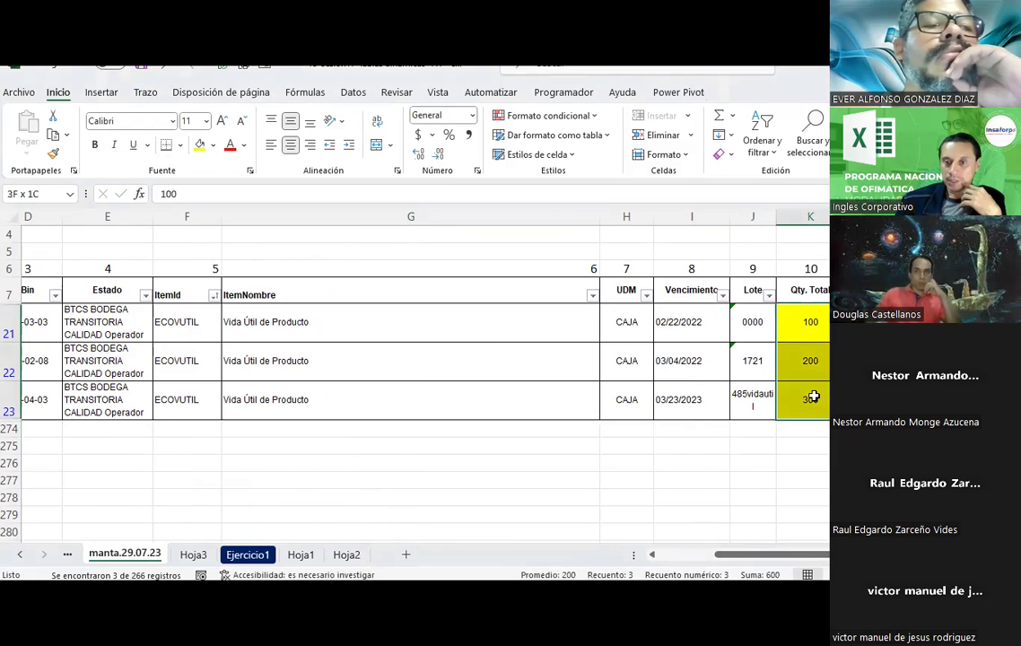
{"action": "left_click", "coordinate": [255, 556]}
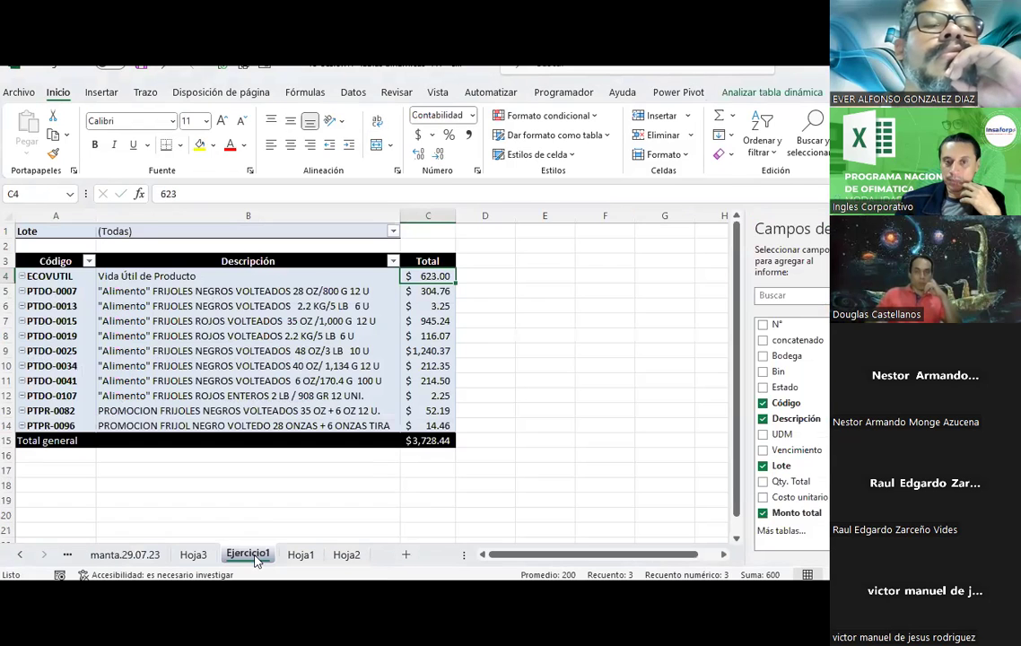
{"action": "left_click", "coordinate": [545, 339]}
{"action": "left_click", "coordinate": [125, 554]}
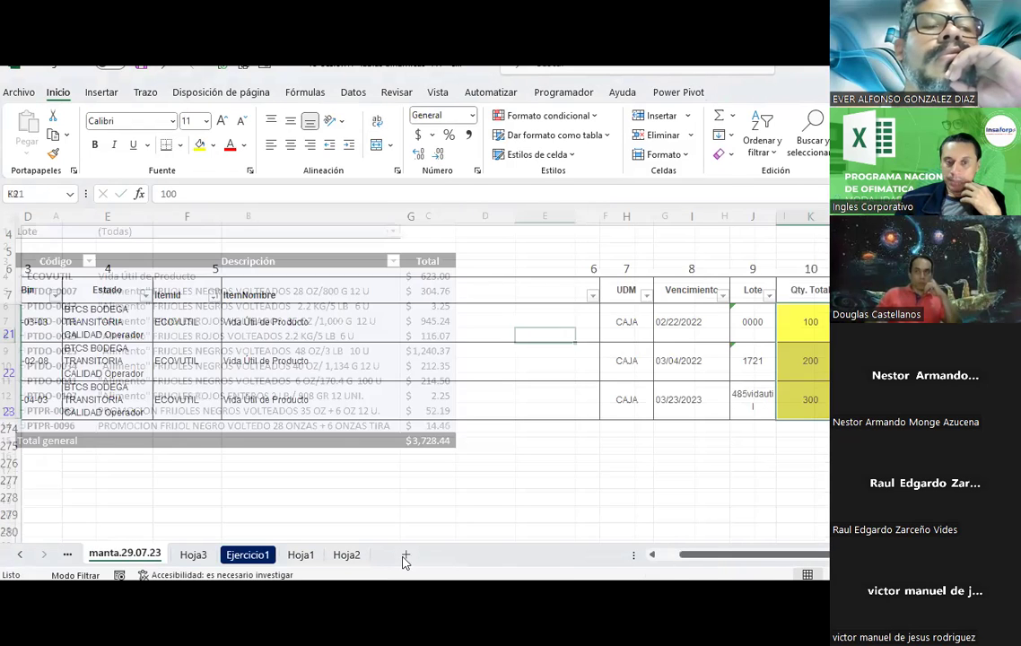
{"action": "scroll", "coordinate": [717, 539], "scroll_direction": "right", "scroll_amount": 1}
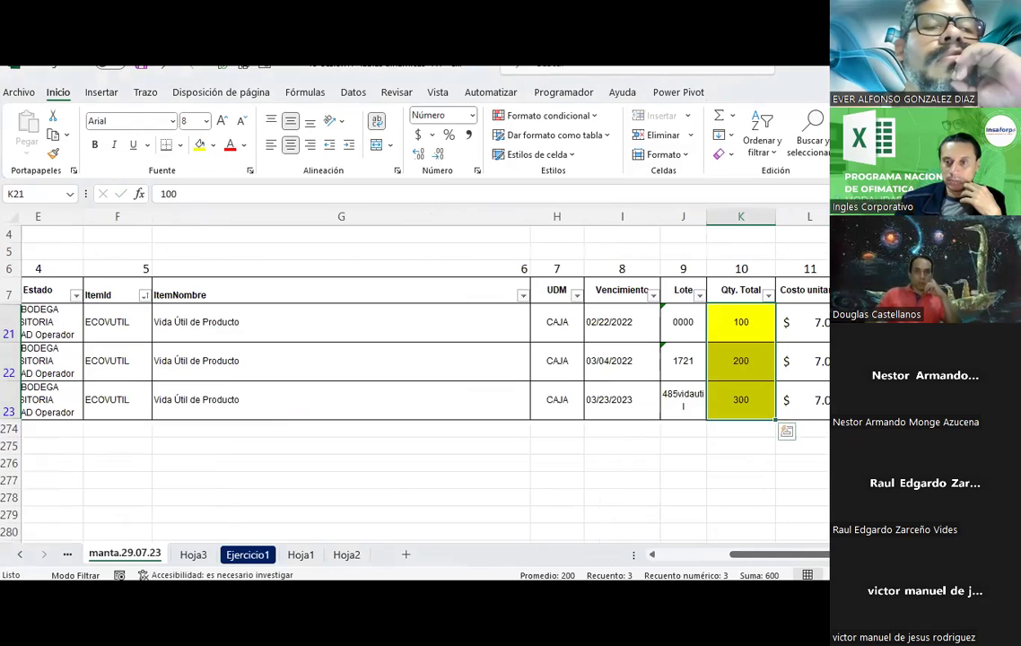
{"action": "left_click_drag", "start_coordinate": [879, 321], "coordinate": [878, 399]}
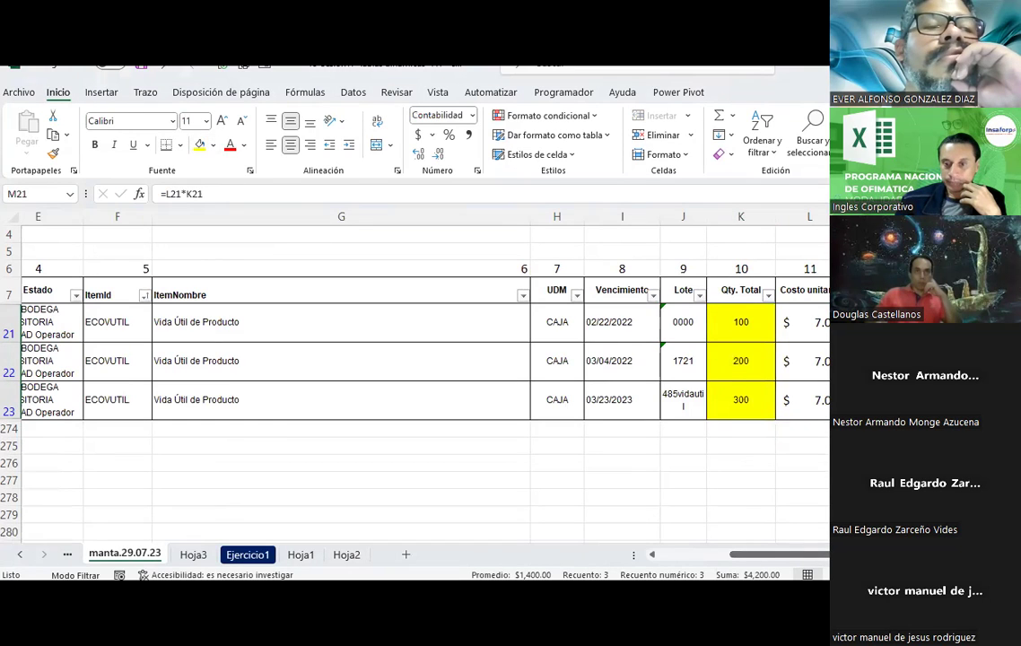
- On Ejercicio1, refresh the pivot table so ECOVUTIL totals $4,200.00
{"action": "left_click", "coordinate": [247, 555]}
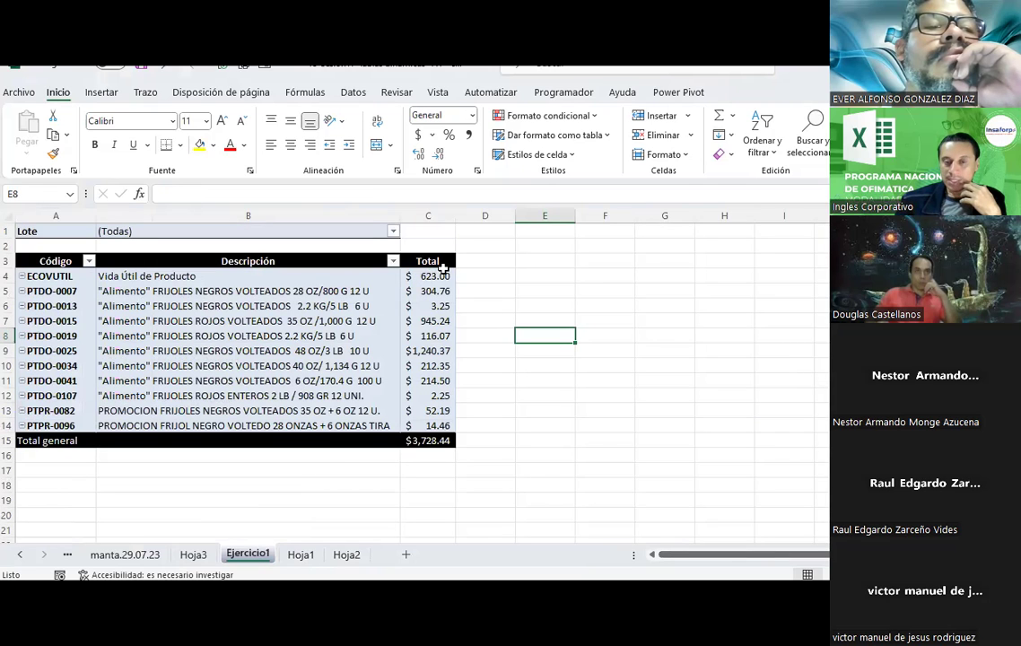
{"action": "mouse_move", "coordinate": [443, 273]}
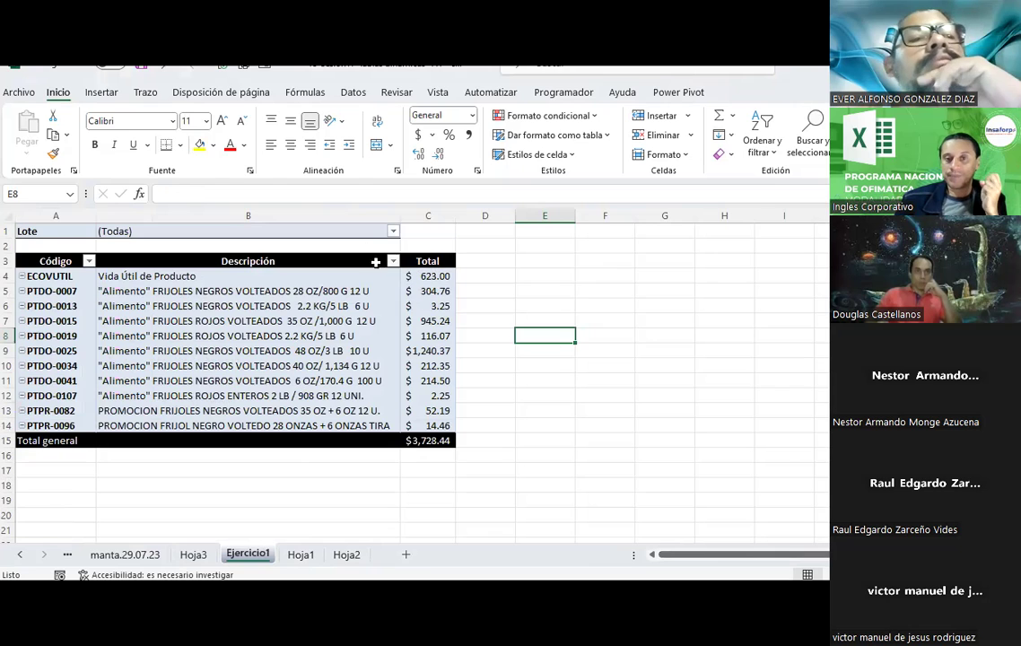
{"action": "left_click", "coordinate": [192, 276]}
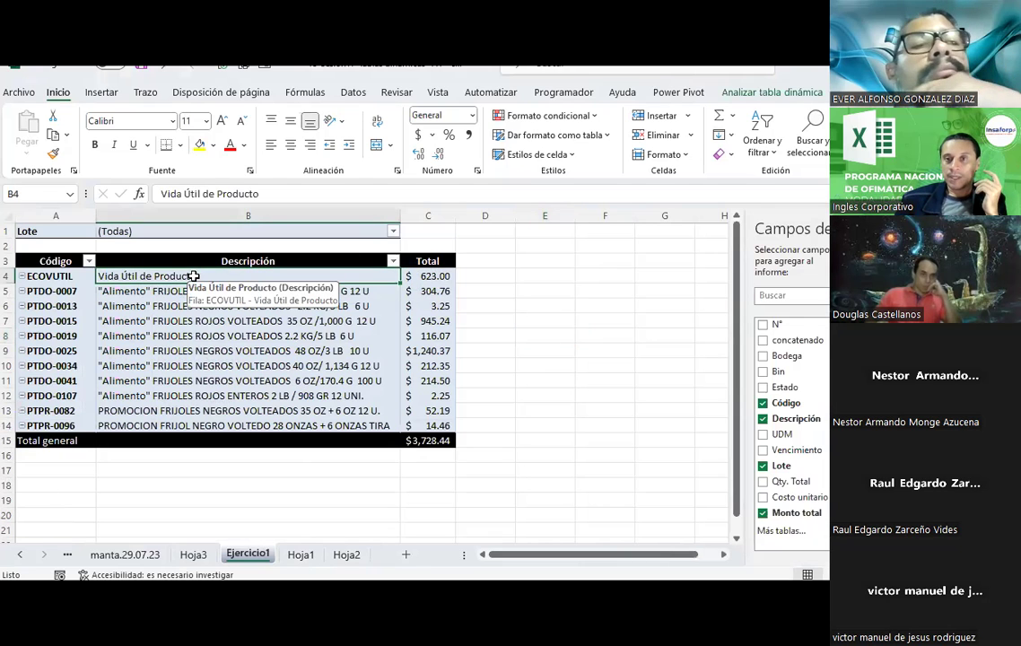
{"action": "left_click", "coordinate": [758, 94]}
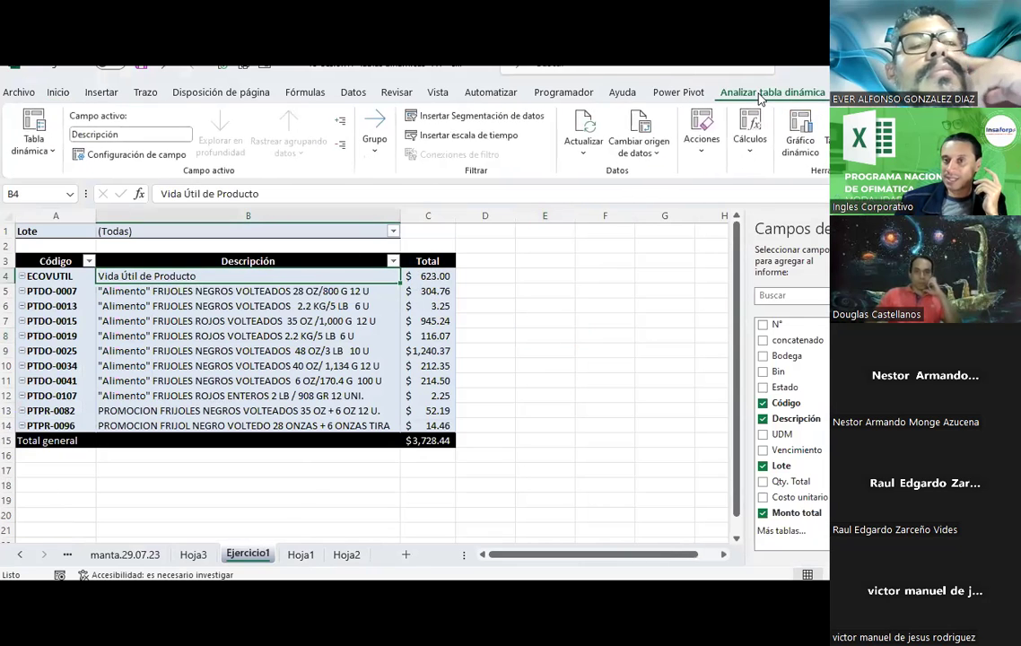
{"action": "left_click", "coordinate": [580, 154]}
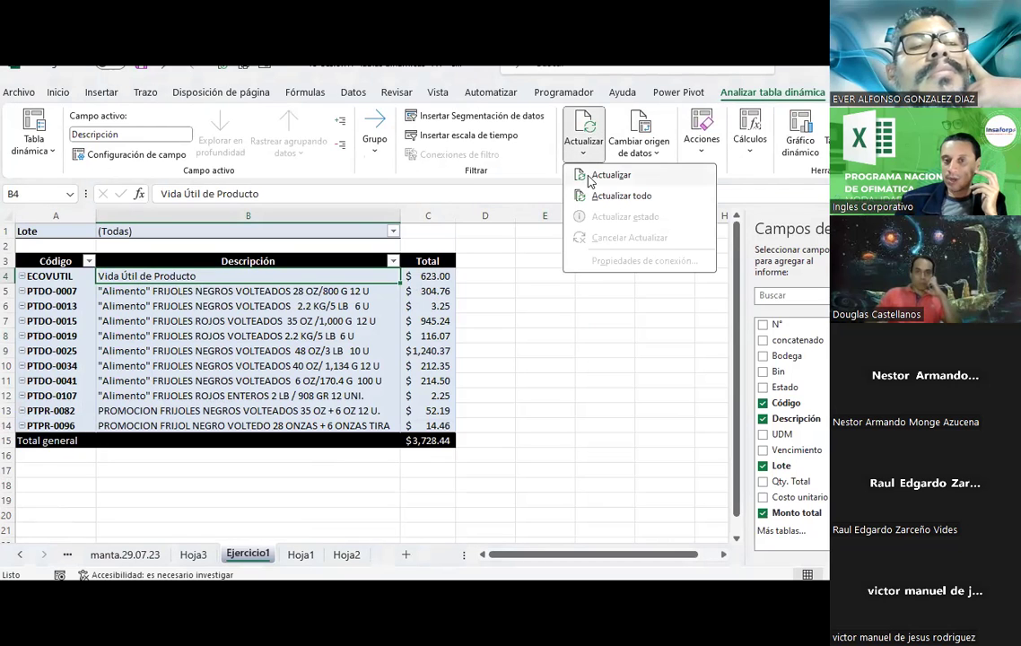
{"action": "left_click", "coordinate": [592, 175]}
- Refresh the pivot again to confirm the $7,305.44 grand total, then return to manta.29.07.23
{"action": "left_click", "coordinate": [428, 275]}
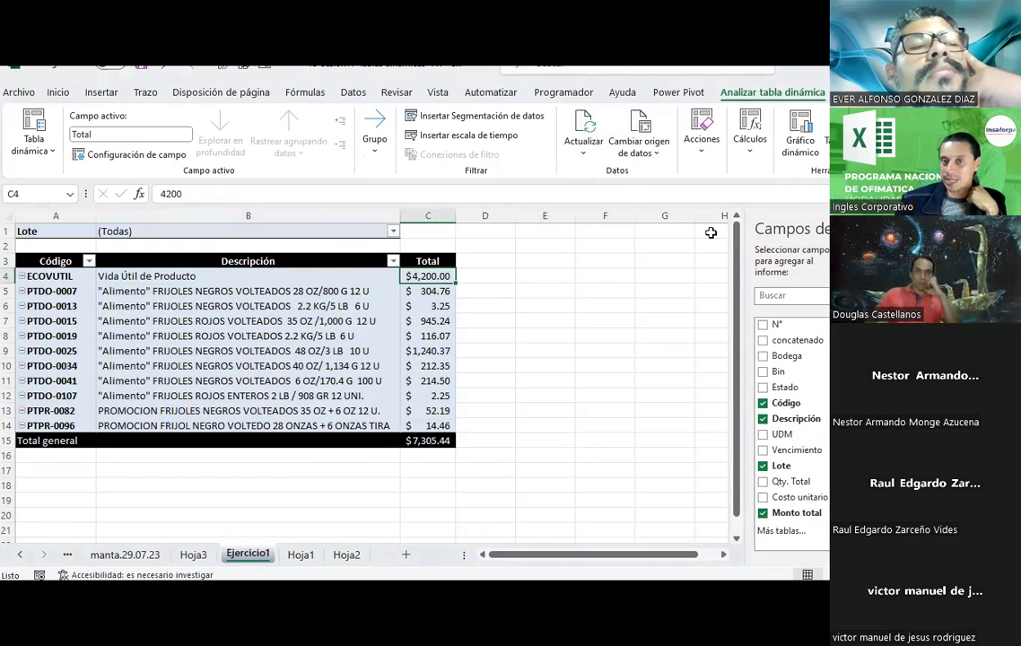
{"action": "left_click", "coordinate": [585, 144]}
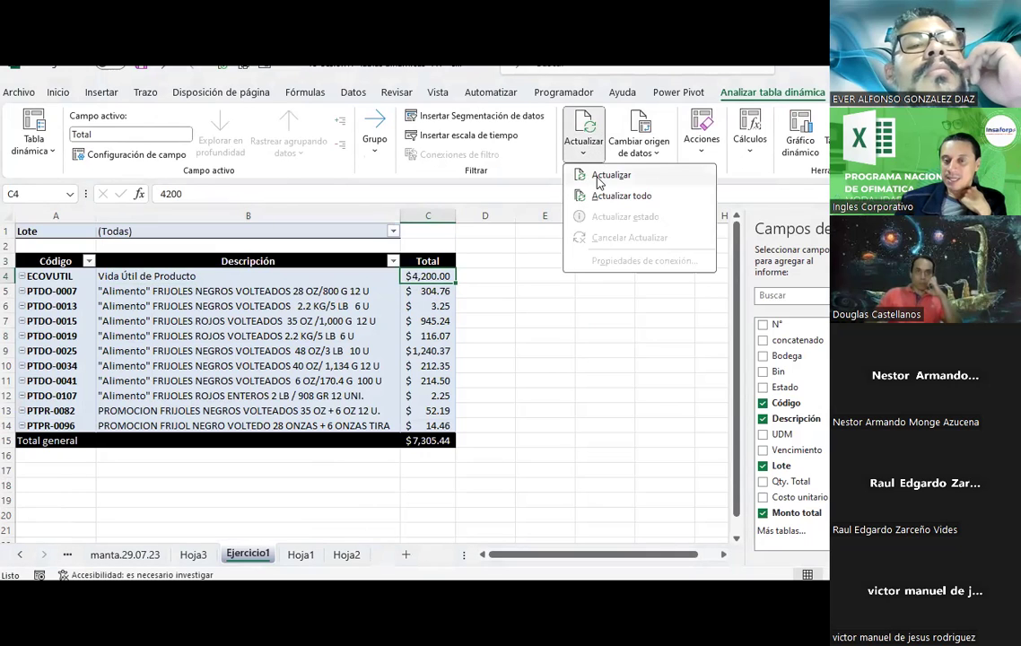
{"action": "left_click", "coordinate": [595, 176]}
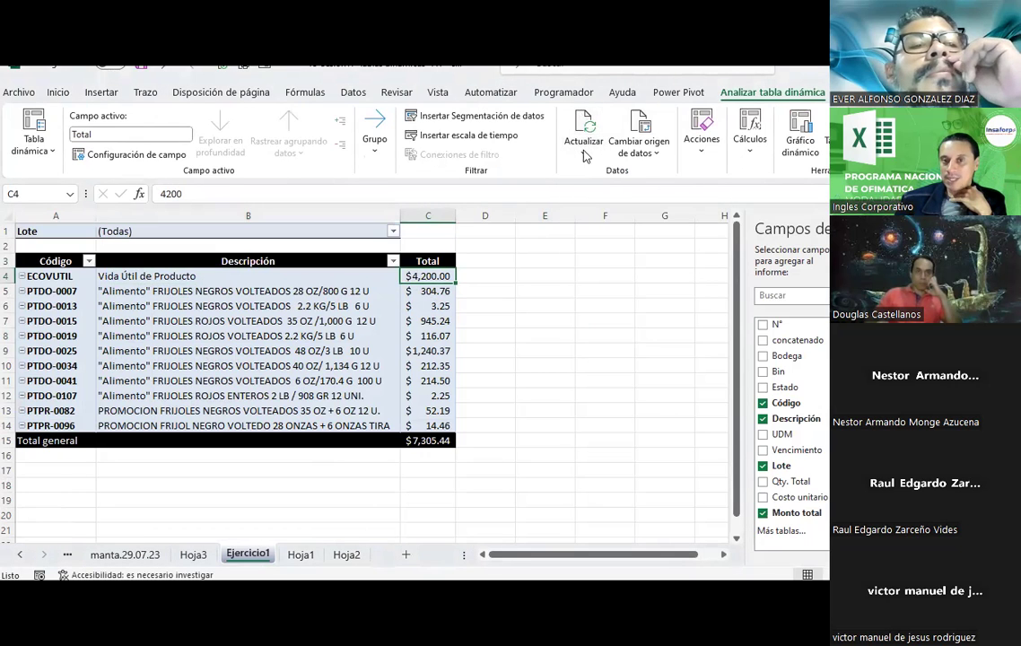
{"action": "left_click", "coordinate": [583, 151]}
{"action": "left_click", "coordinate": [599, 173]}
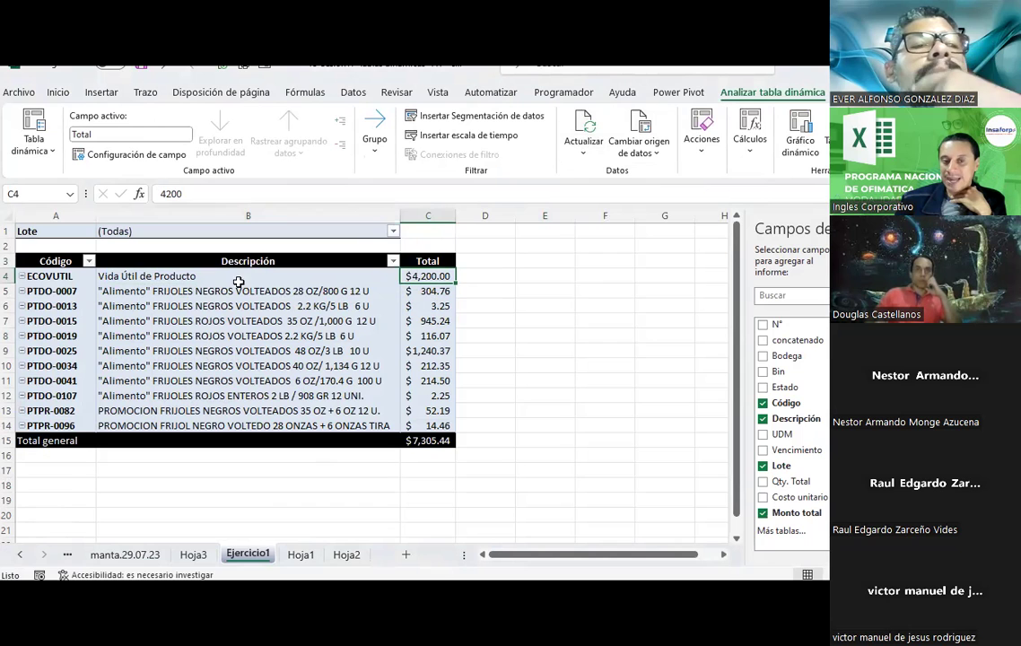
{"action": "left_click", "coordinate": [135, 555]}
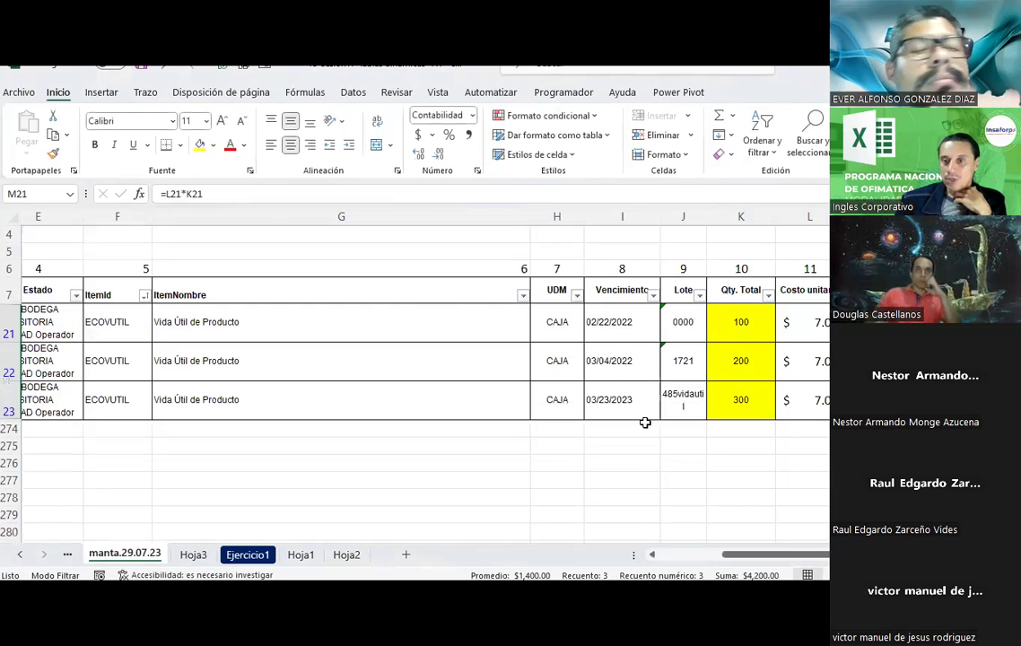
- Move the Hoja3 sheet to the first position in the workbook
{"action": "left_click", "coordinate": [190, 554]}
{"action": "left_click_drag", "start_coordinate": [177, 556], "coordinate": [112, 554]}
{"action": "left_click", "coordinate": [175, 554]}
{"action": "left_click", "coordinate": [255, 556]}
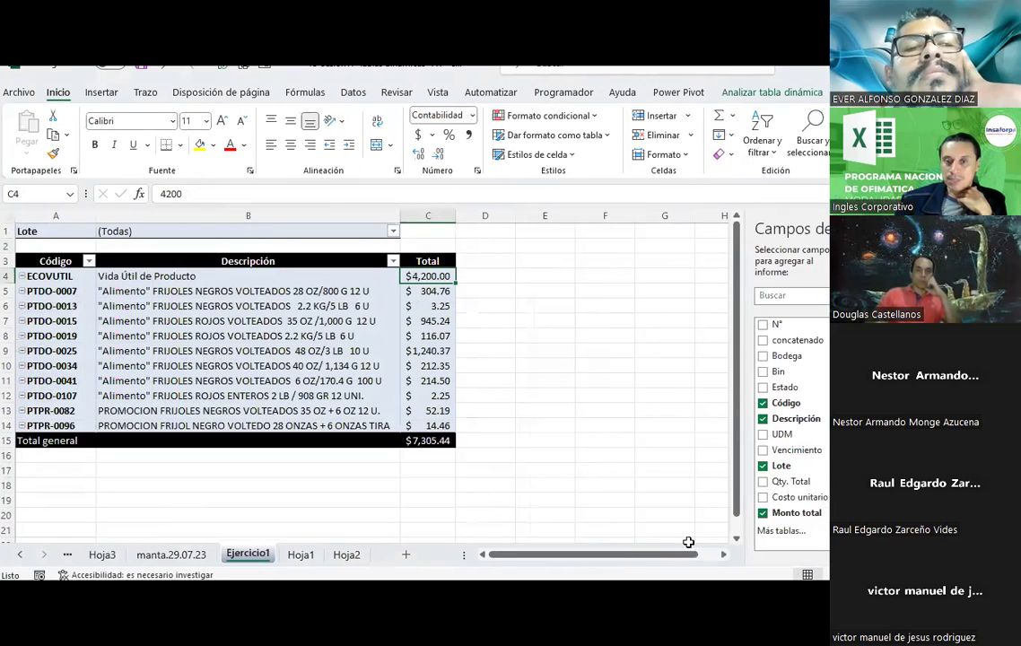
{"action": "left_click", "coordinate": [171, 555]}
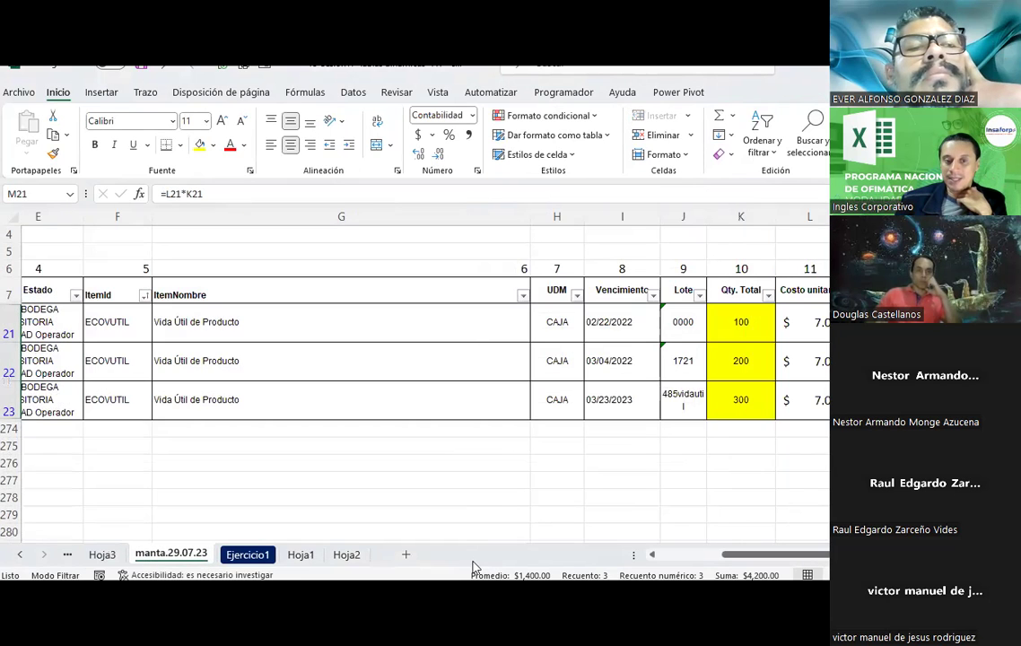
- On manta.29.07.23, select the N° values 14–16 and the three ECOVUTIL quantities and line totals
{"action": "left_click", "coordinate": [690, 557]}
{"action": "left_click_drag", "start_coordinate": [43, 320], "coordinate": [38, 405]}
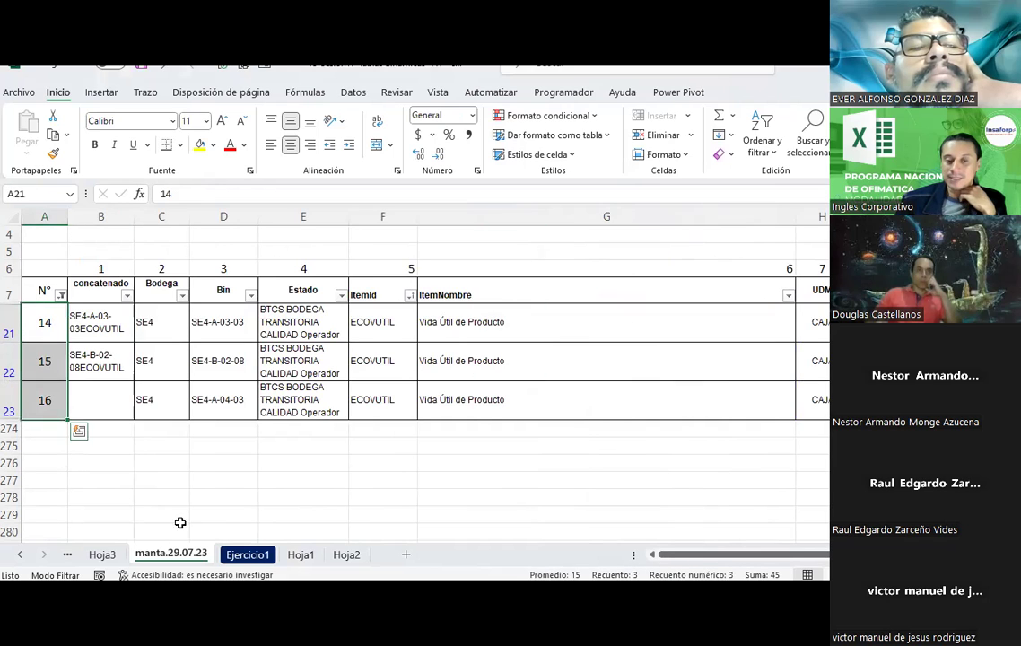
{"action": "left_click_drag", "start_coordinate": [779, 551], "coordinate": [826, 552]}
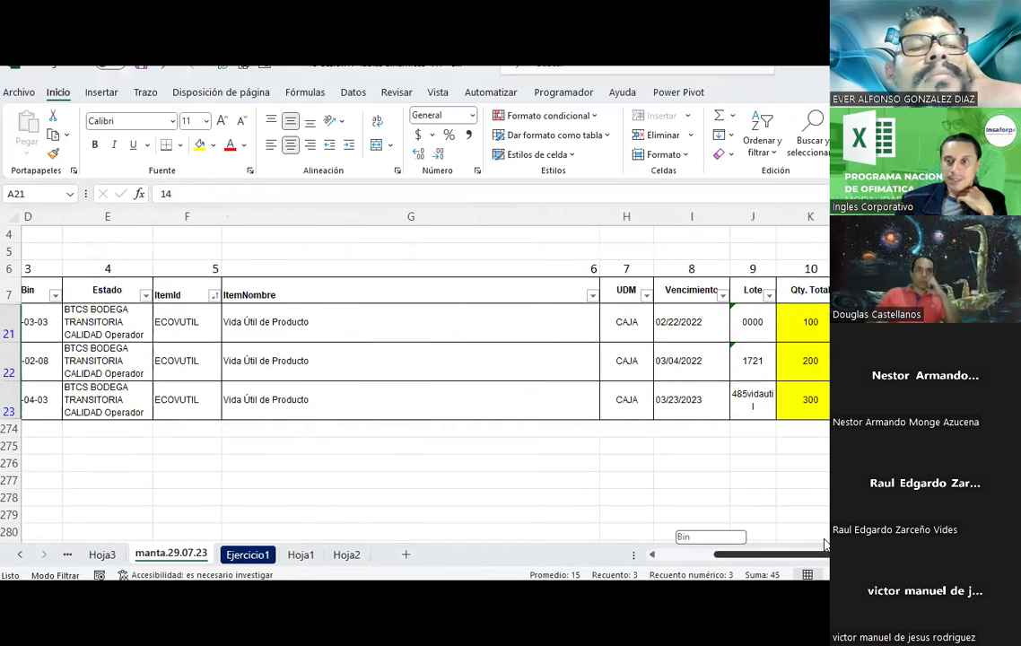
{"action": "left_click", "coordinate": [824, 322]}
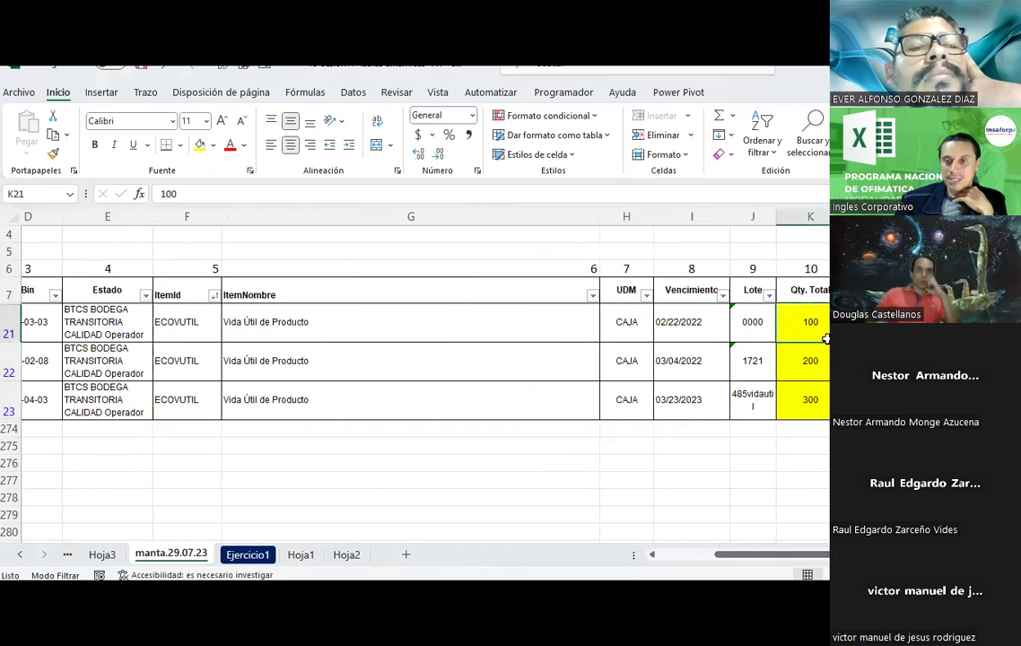
{"action": "left_click_drag", "start_coordinate": [824, 338], "coordinate": [818, 404]}
{"action": "left_click_drag", "start_coordinate": [933, 322], "coordinate": [933, 400]}
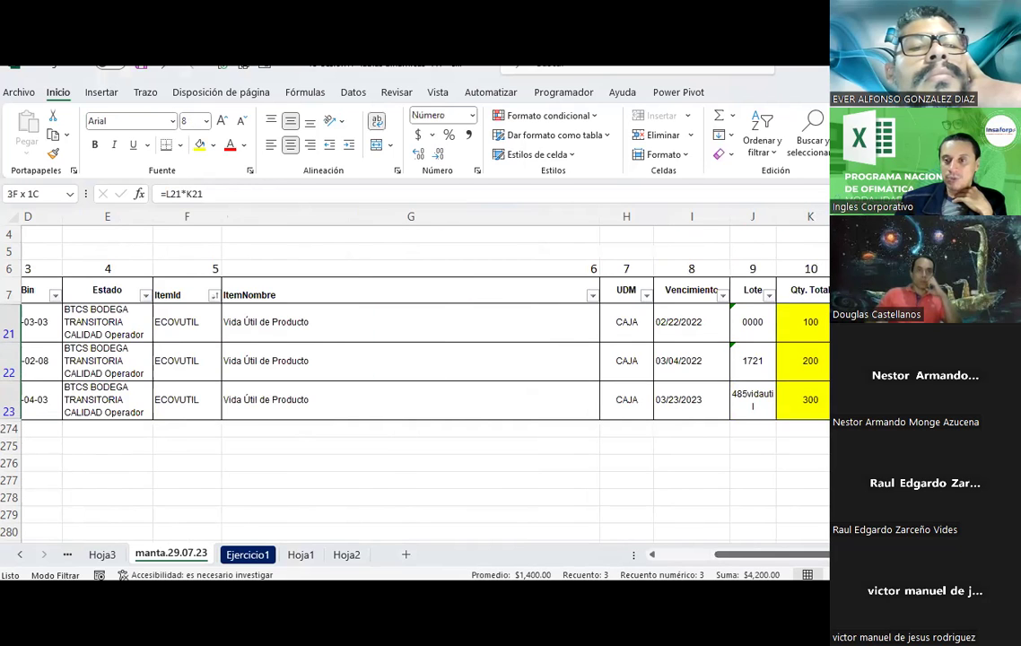
- Go to the Ejercicio1 pivot and close the Actualizar menu without refreshing
{"action": "left_click", "coordinate": [244, 553]}
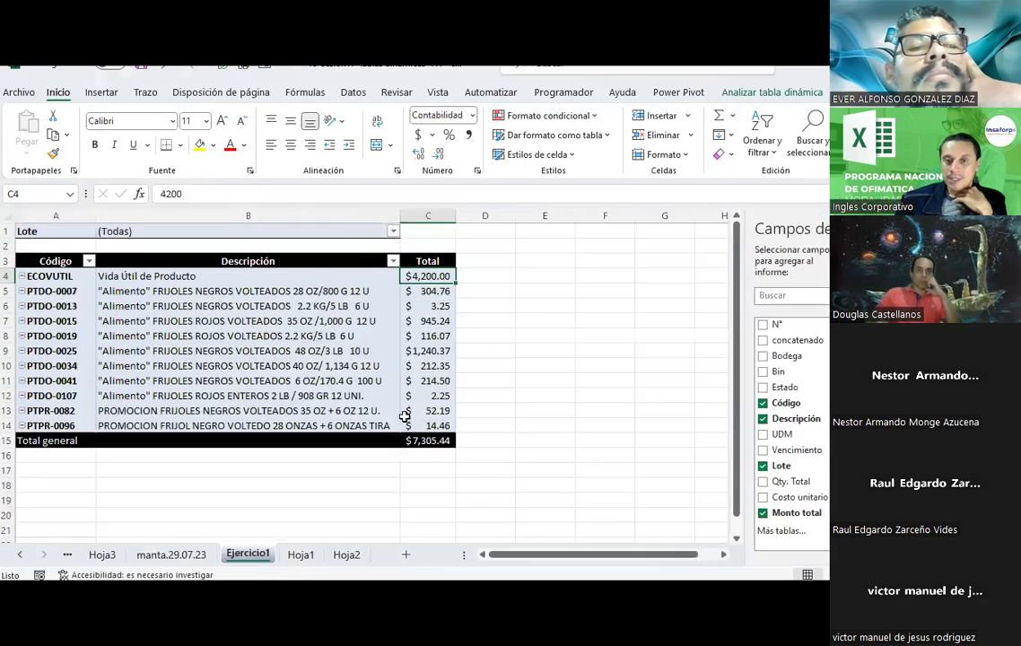
{"action": "left_click", "coordinate": [763, 93]}
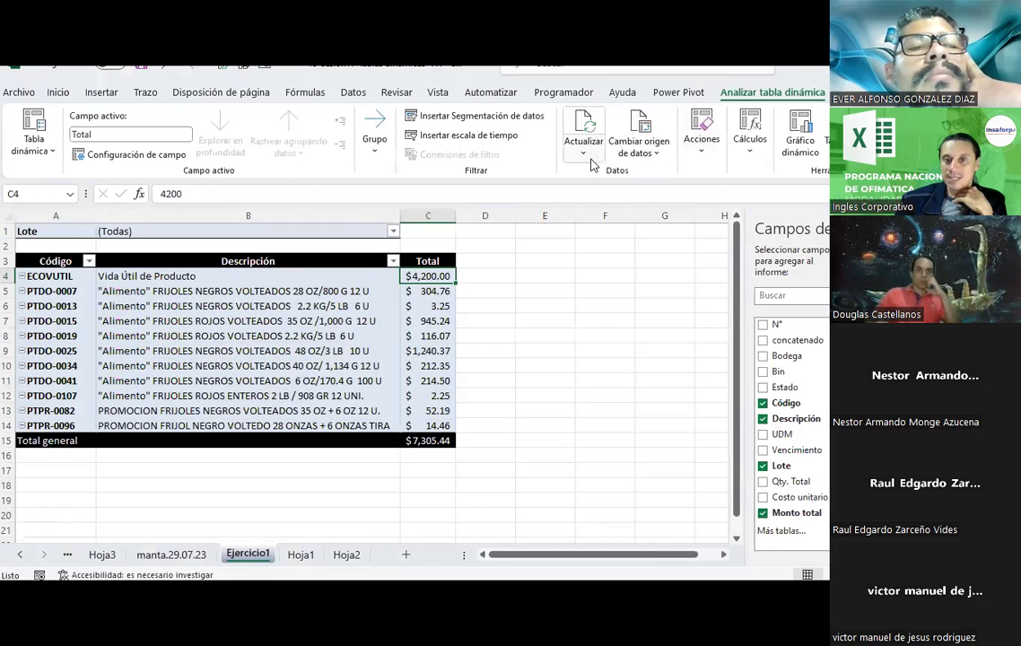
{"action": "left_click", "coordinate": [583, 148]}
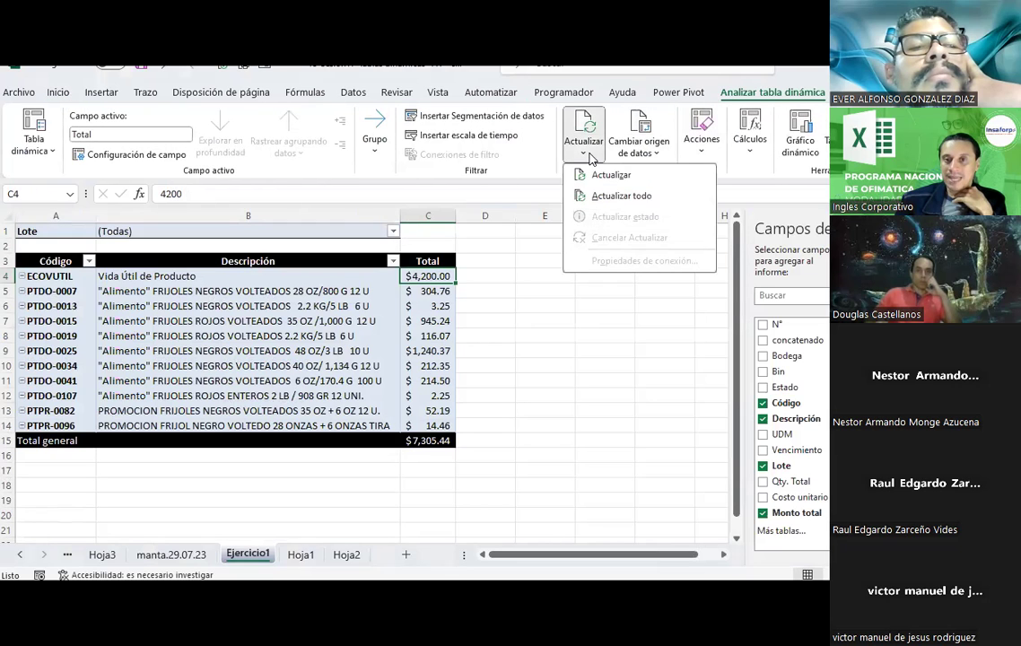
{"action": "left_click", "coordinate": [539, 370]}
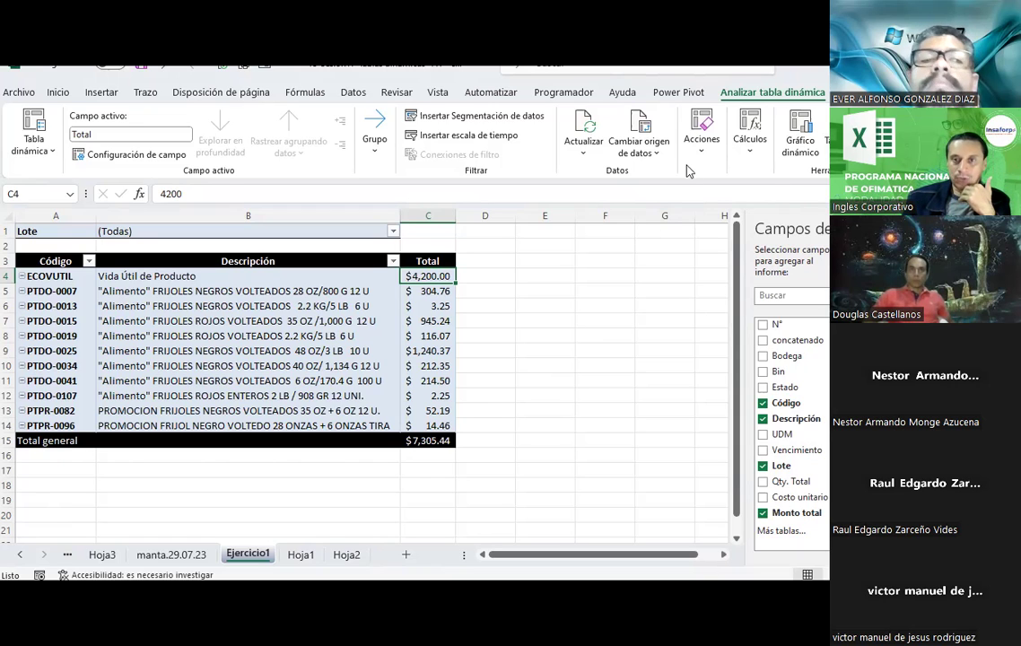
- Dismiss the Actualizar and Cambiar origen de datos menus and select an empty cell outside the pivot
{"action": "left_click", "coordinate": [583, 145]}
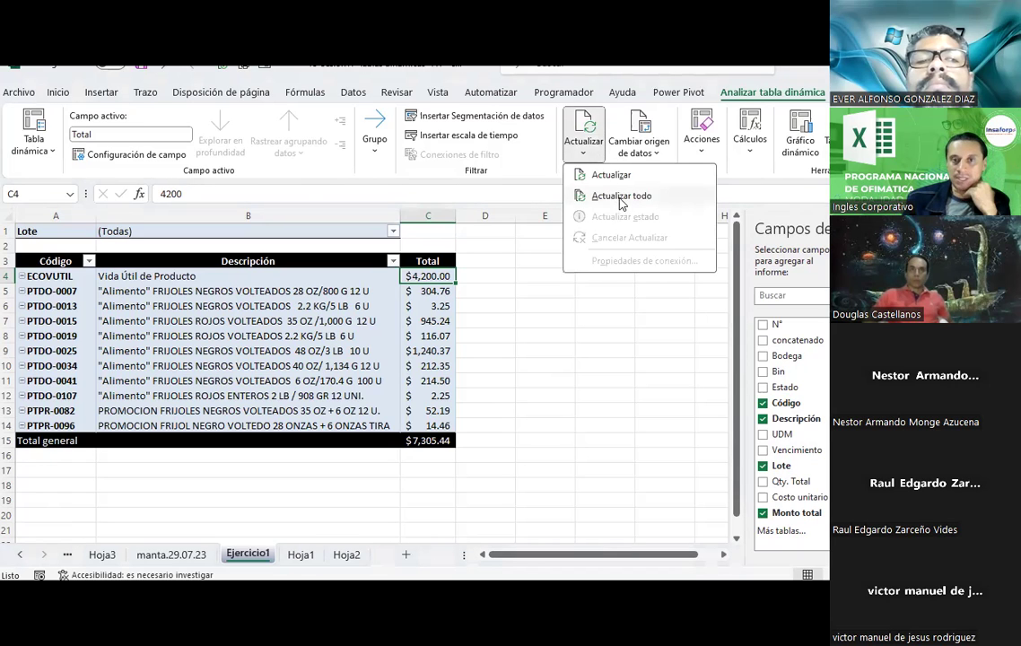
{"action": "left_click", "coordinate": [584, 380]}
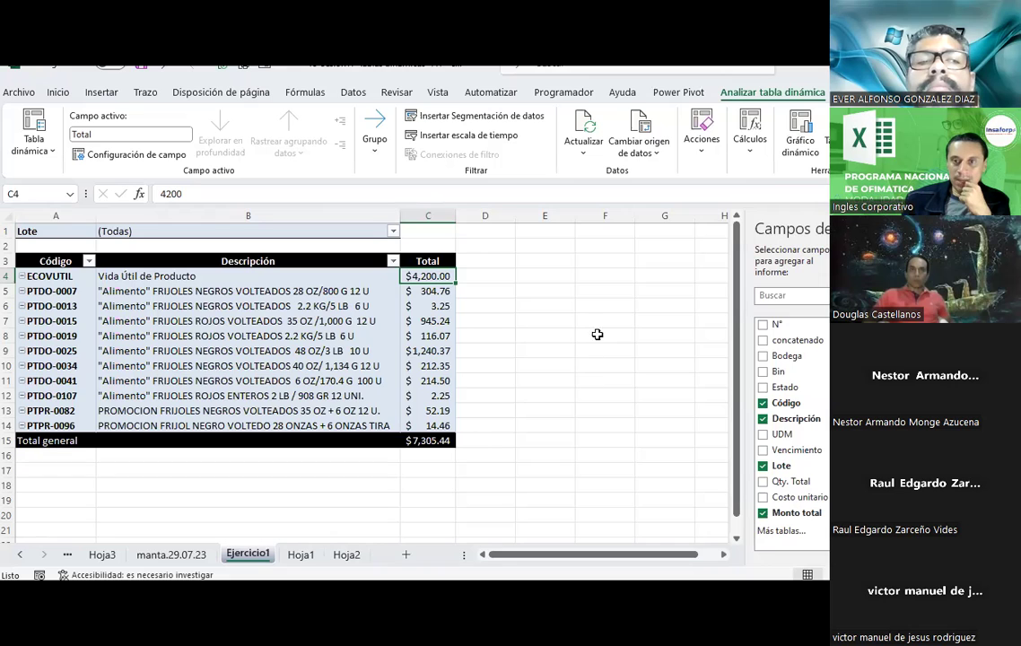
{"action": "left_click", "coordinate": [653, 154]}
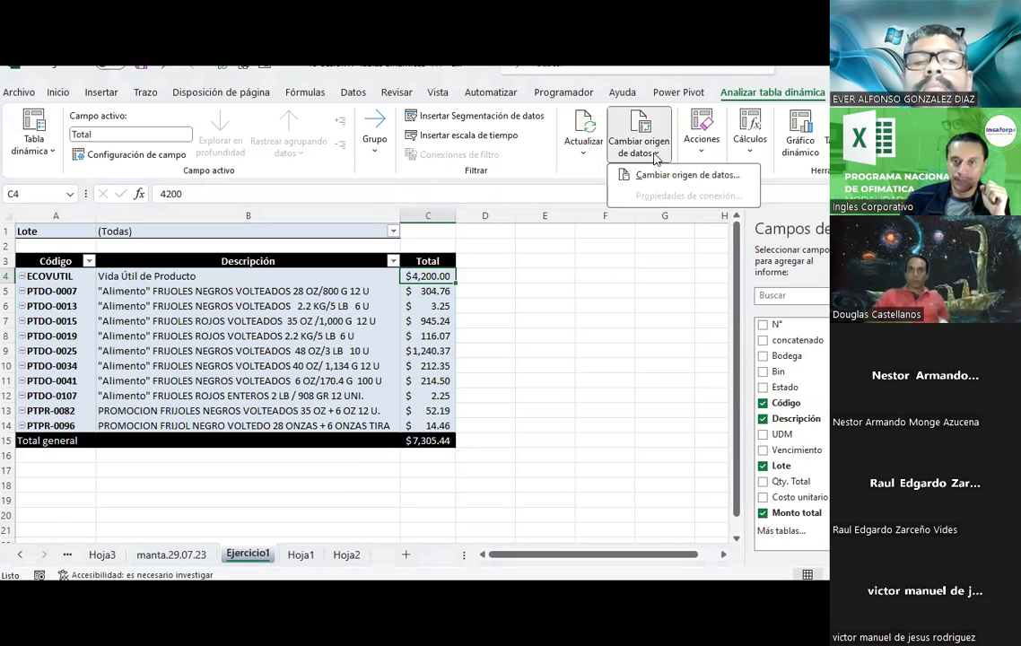
{"action": "left_click", "coordinate": [656, 158]}
{"action": "left_click", "coordinate": [520, 379]}
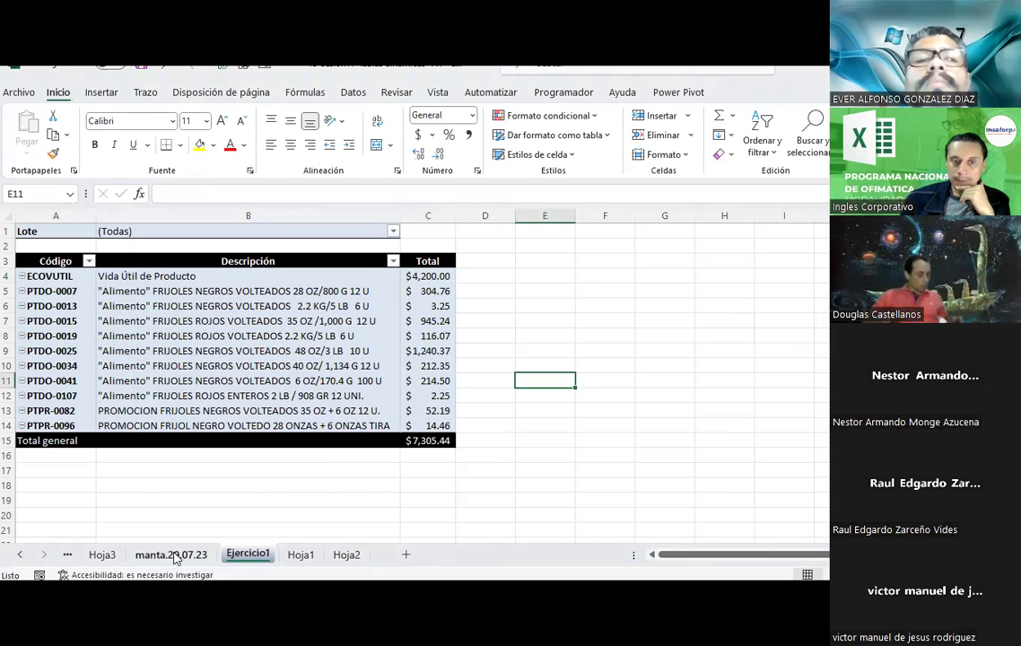
- On manta.29.07.23, clear the N° filter by ticking (Seleccionar todo)
{"action": "left_click", "coordinate": [124, 499]}
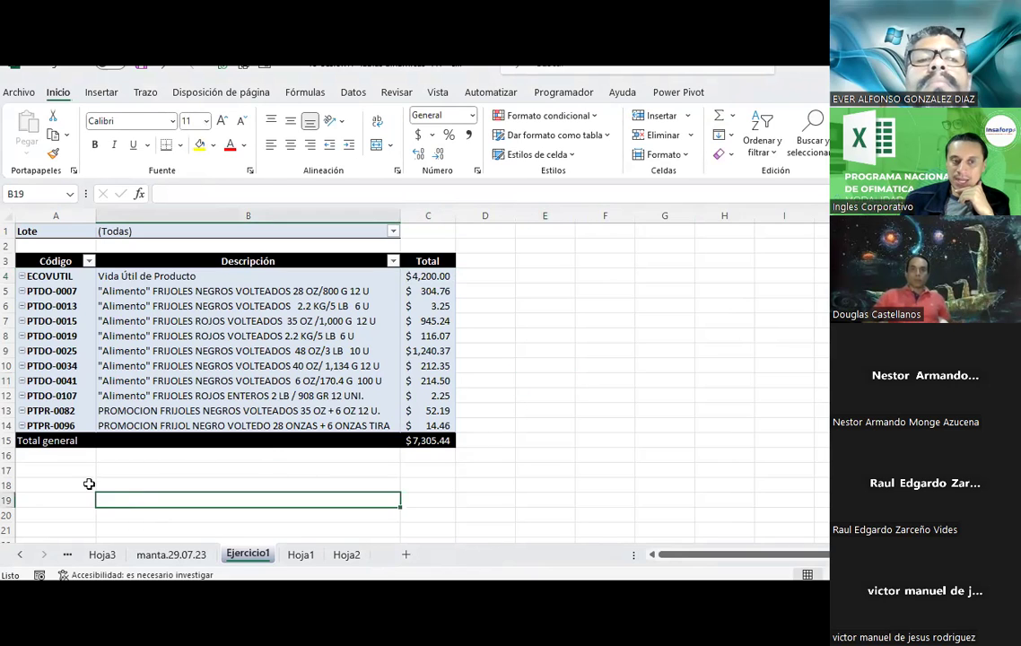
{"action": "left_click", "coordinate": [7, 441]}
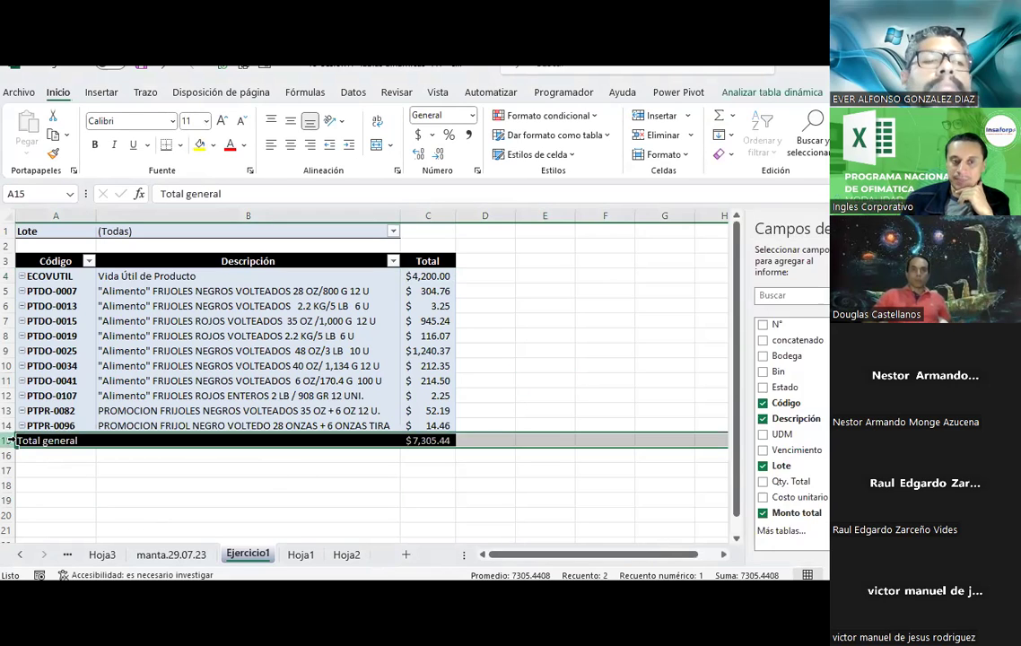
{"action": "left_click", "coordinate": [184, 556]}
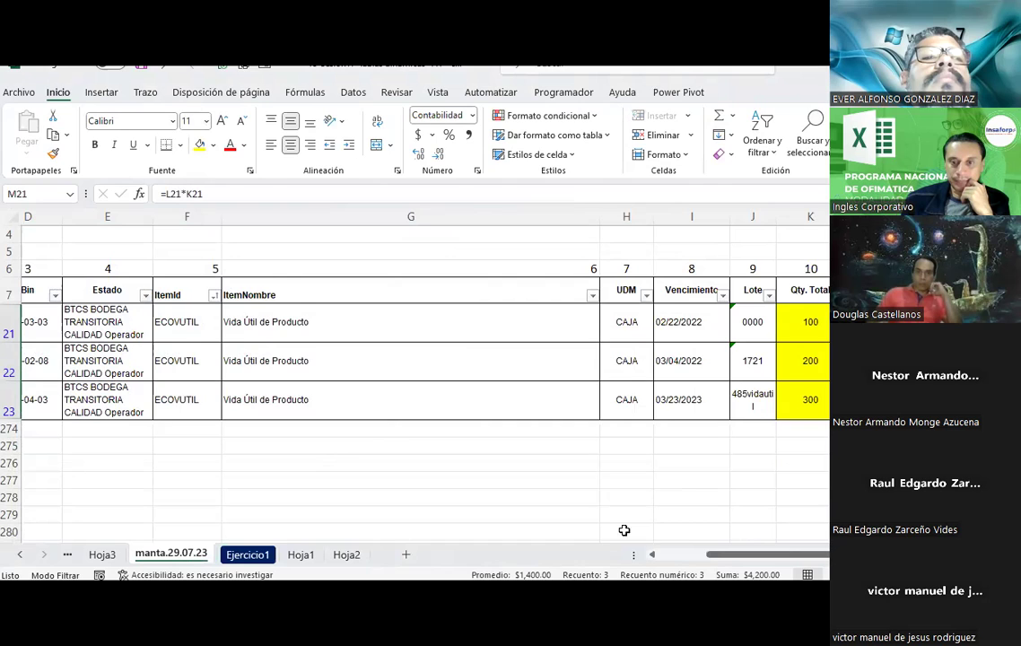
{"action": "left_click", "coordinate": [667, 558]}
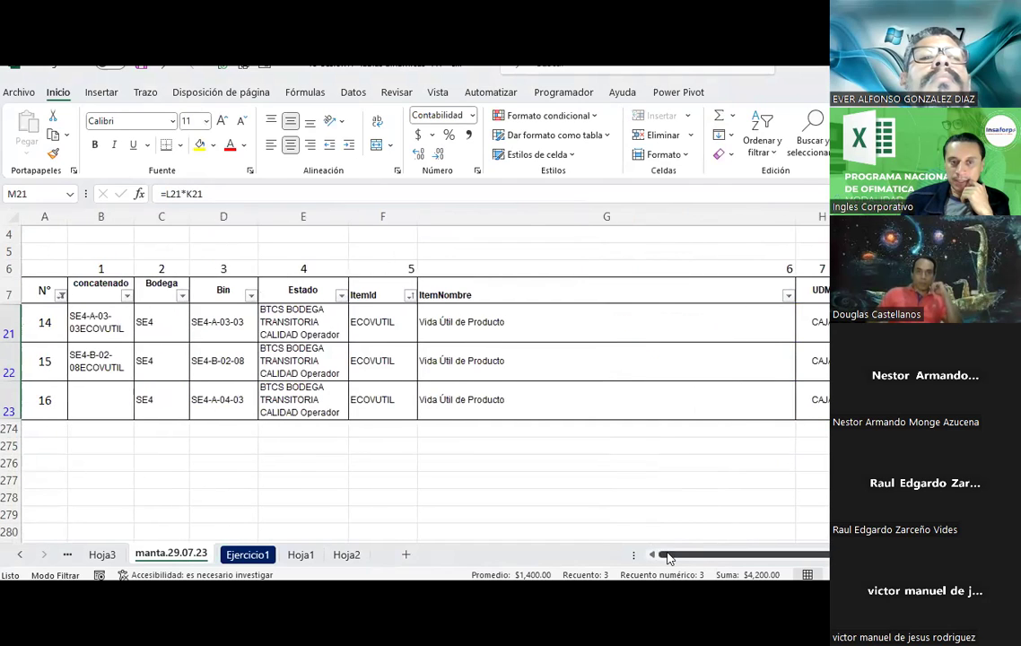
{"action": "left_click", "coordinate": [61, 296]}
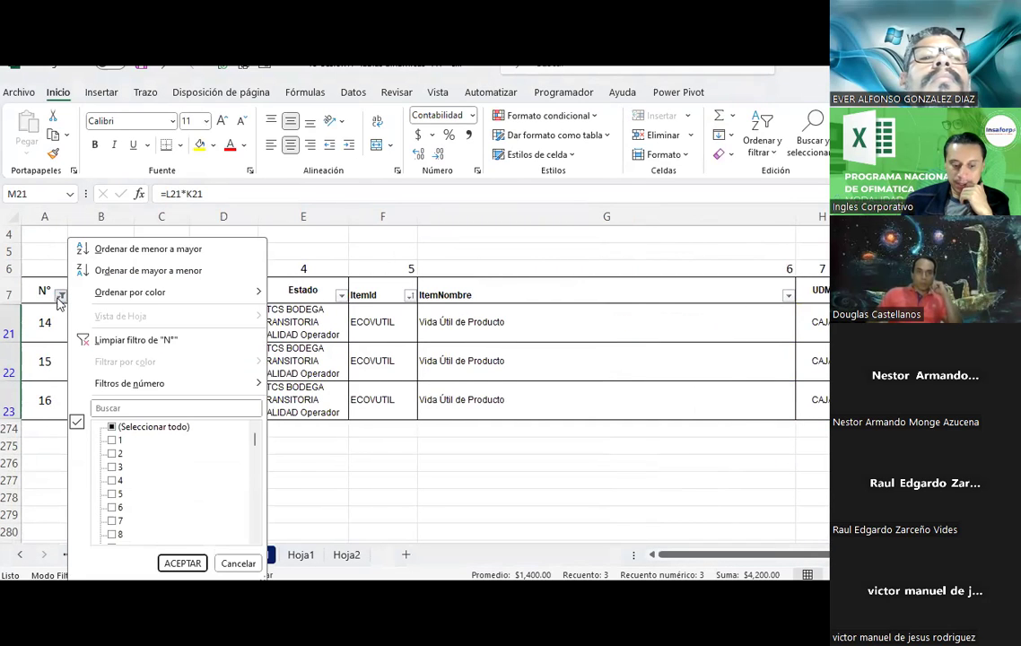
{"action": "left_click", "coordinate": [112, 427]}
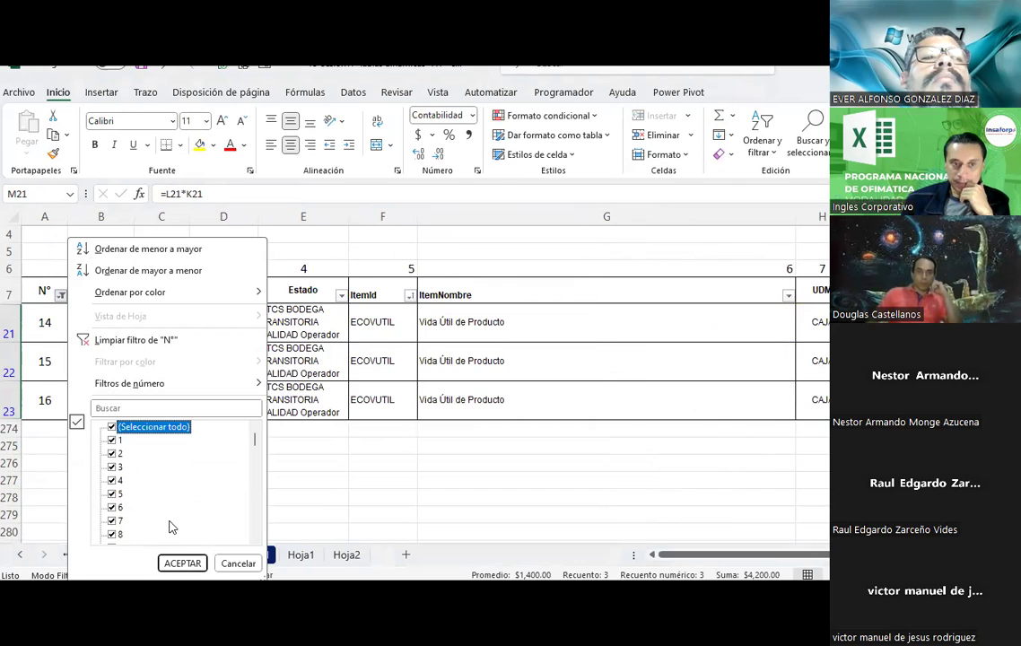
{"action": "left_click", "coordinate": [182, 563]}
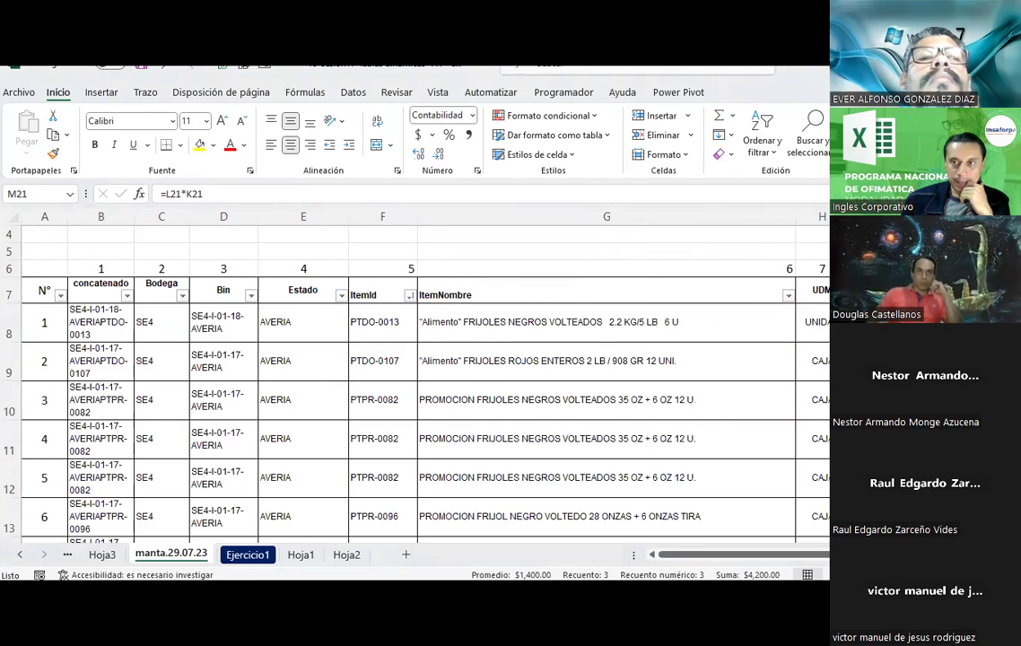
- Check that the data ends at row 272, then return to the Ejercicio1 pivot
{"action": "scroll", "coordinate": [377, 377], "scroll_direction": "down", "scroll_amount": 20}
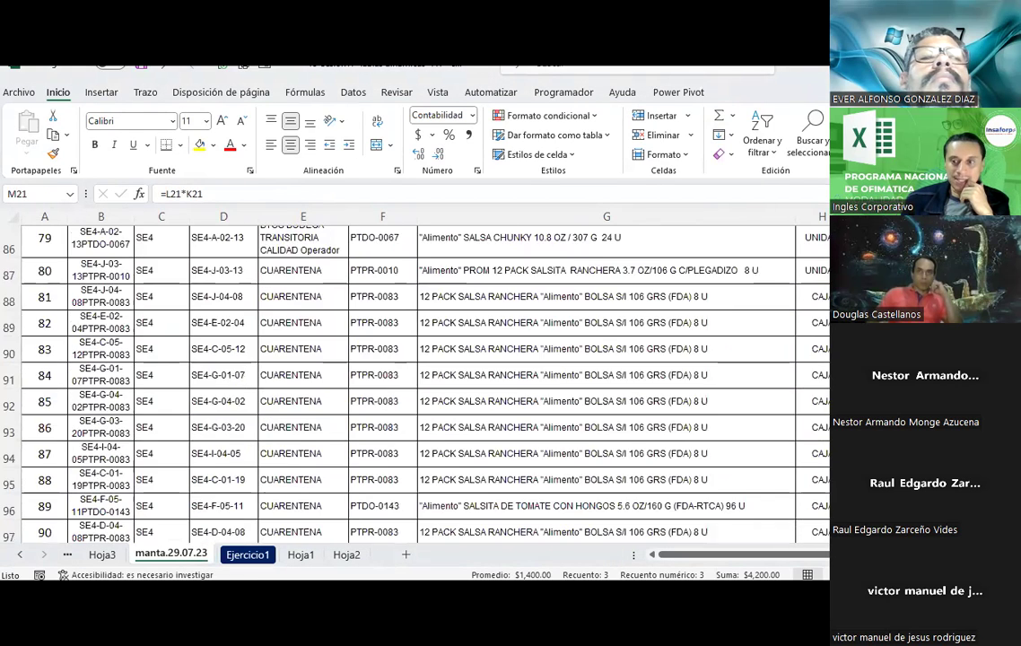
{"action": "scroll", "coordinate": [377, 377], "scroll_direction": "down", "scroll_amount": 20}
{"action": "left_click", "coordinate": [10, 511]}
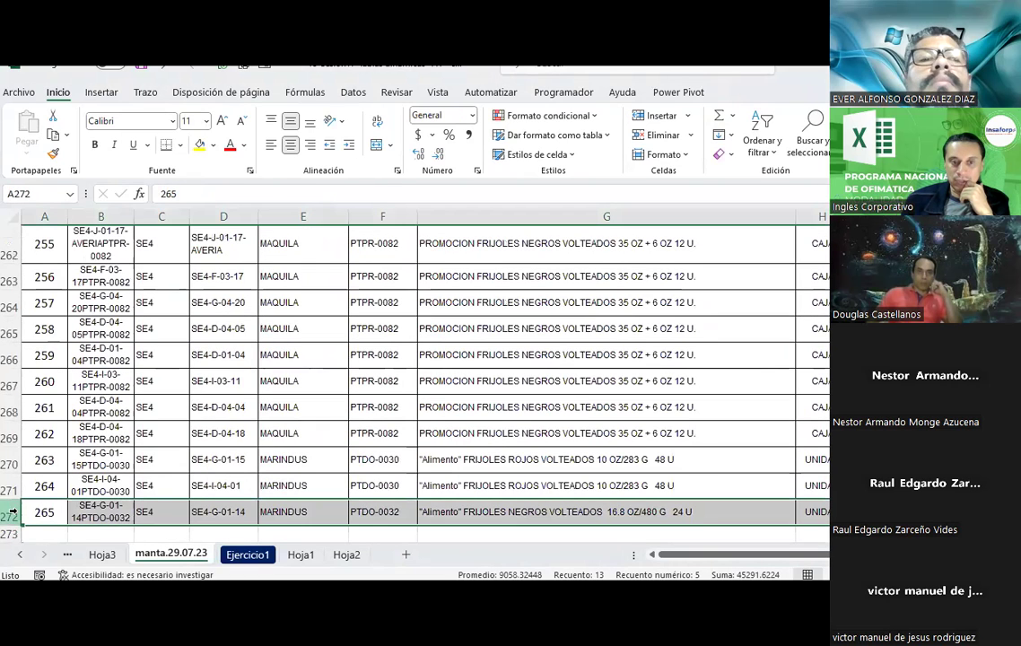
{"action": "left_click", "coordinate": [248, 555]}
- Change the pivot's source range from $A$7:$M$32 to manta.29.07.23!$A$7:$M$272
{"action": "left_click", "coordinate": [772, 92]}
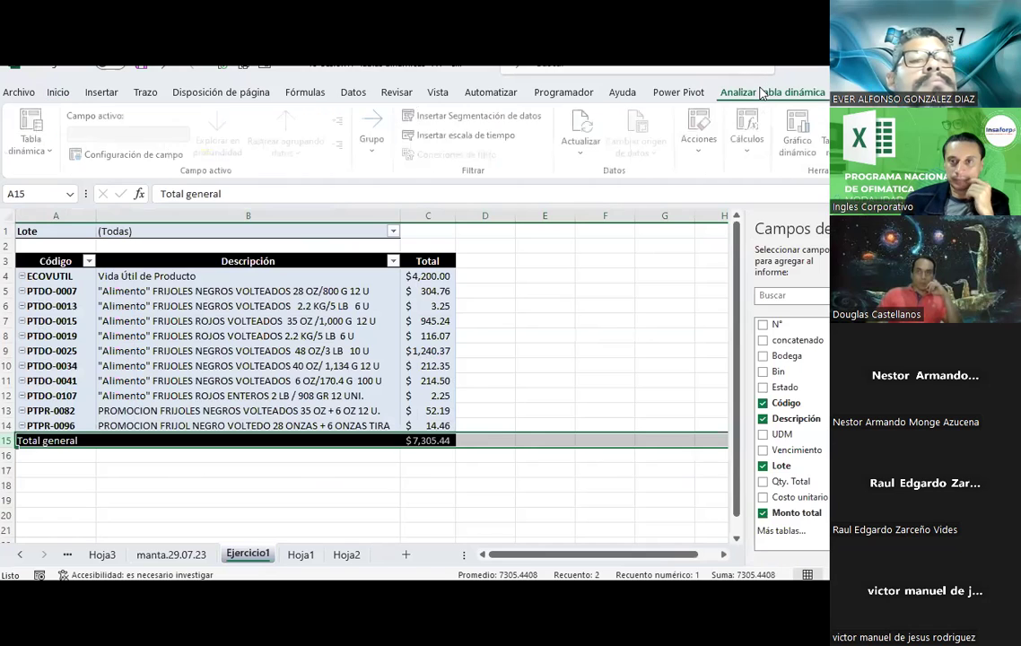
{"action": "left_click", "coordinate": [584, 159]}
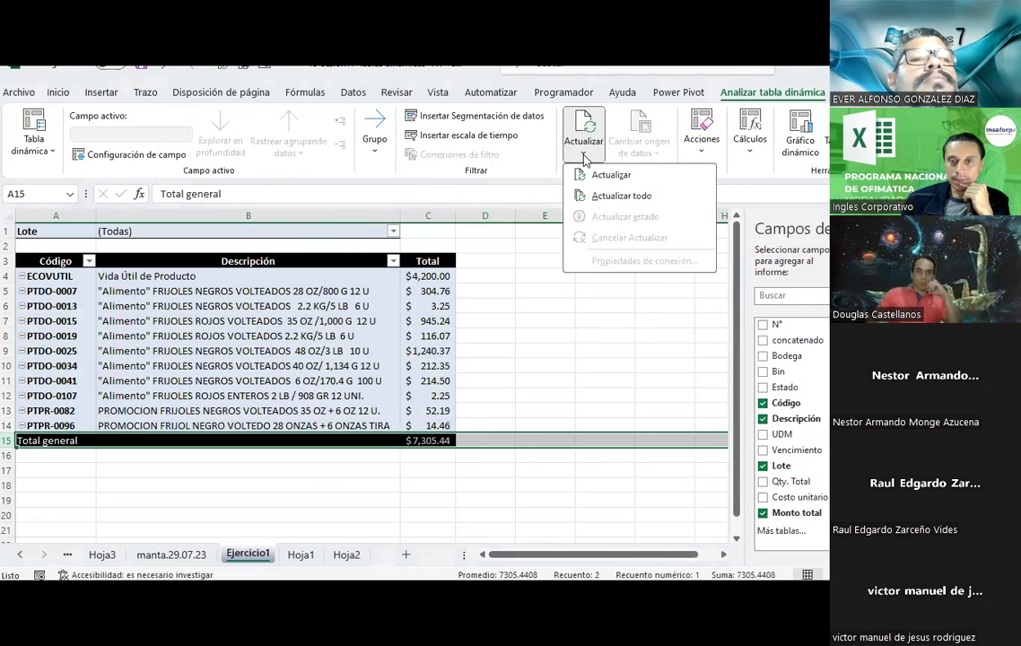
{"action": "left_click", "coordinate": [427, 365]}
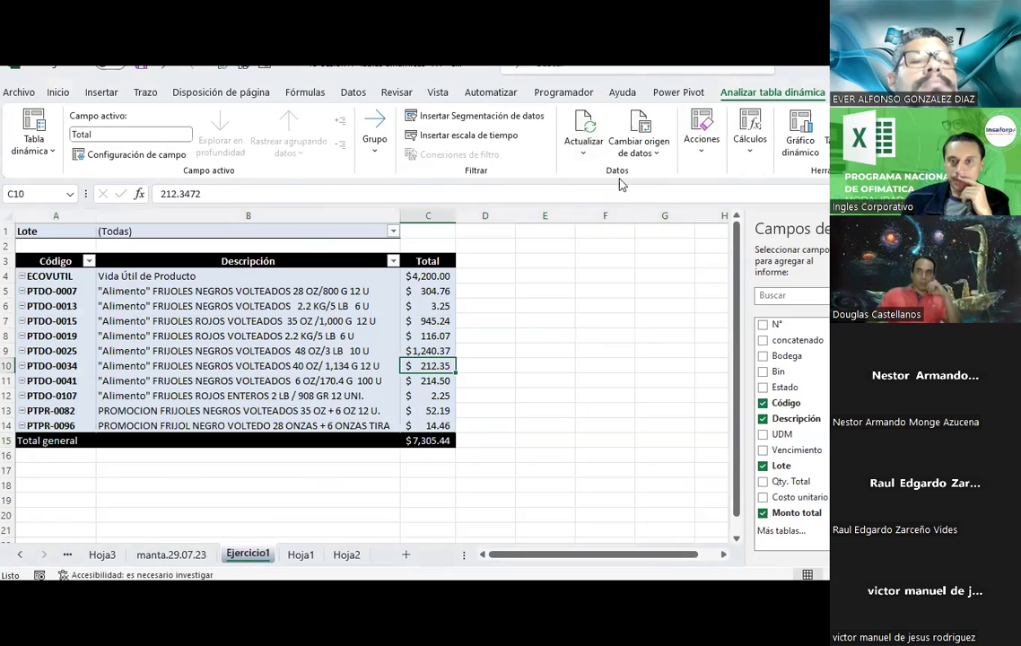
{"action": "left_click", "coordinate": [326, 306]}
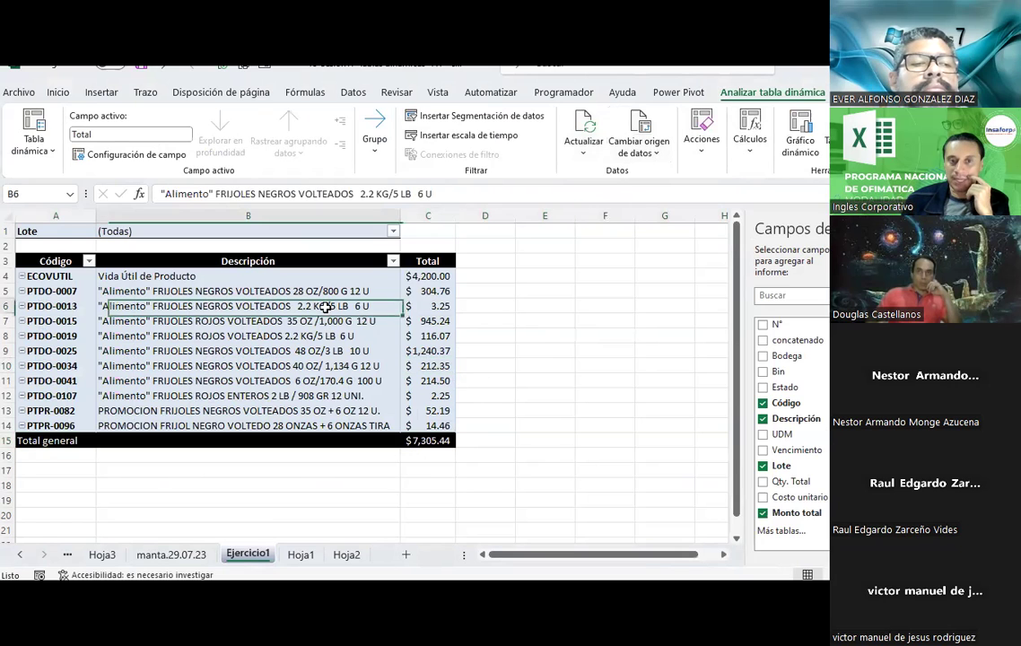
{"action": "left_click", "coordinate": [647, 154]}
{"action": "left_click", "coordinate": [663, 175]}
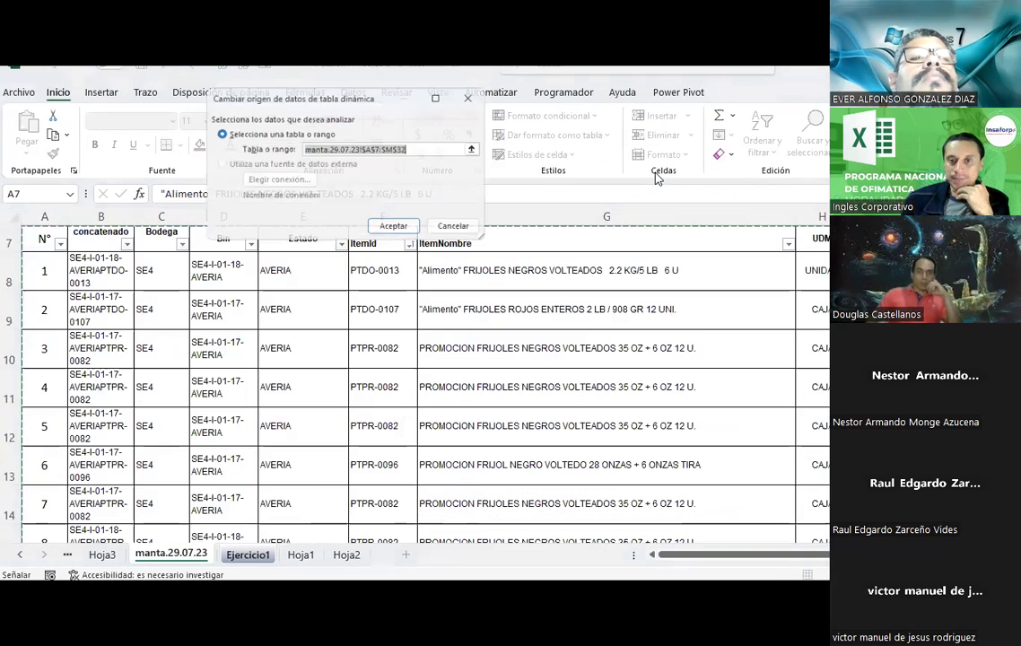
{"action": "left_click", "coordinate": [403, 148]}
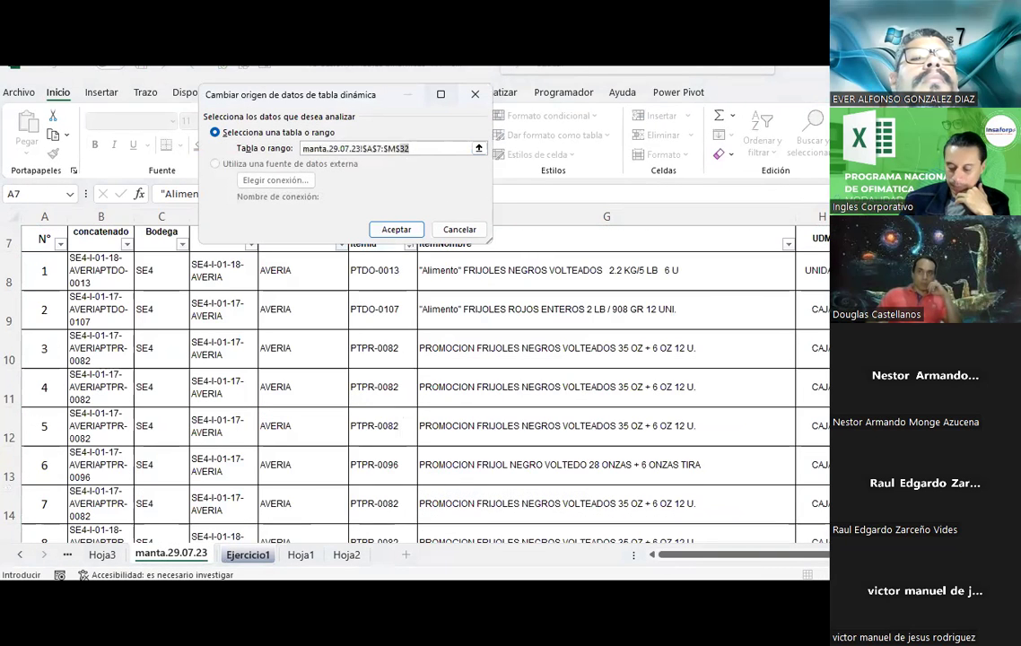
{"action": "key", "text": "super+w"}
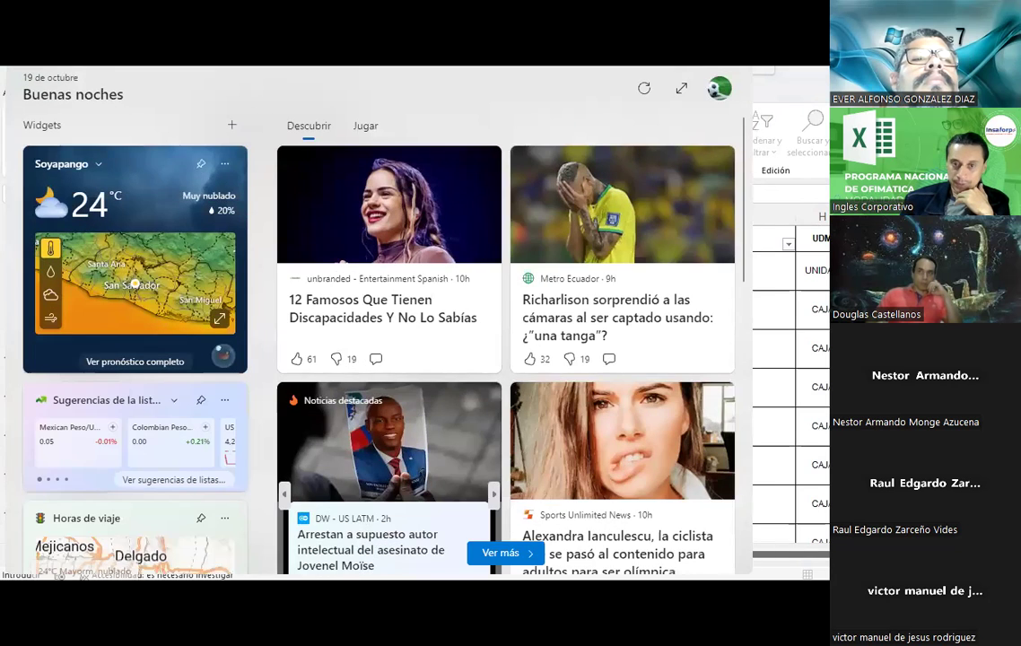
{"action": "key", "text": "Escape"}
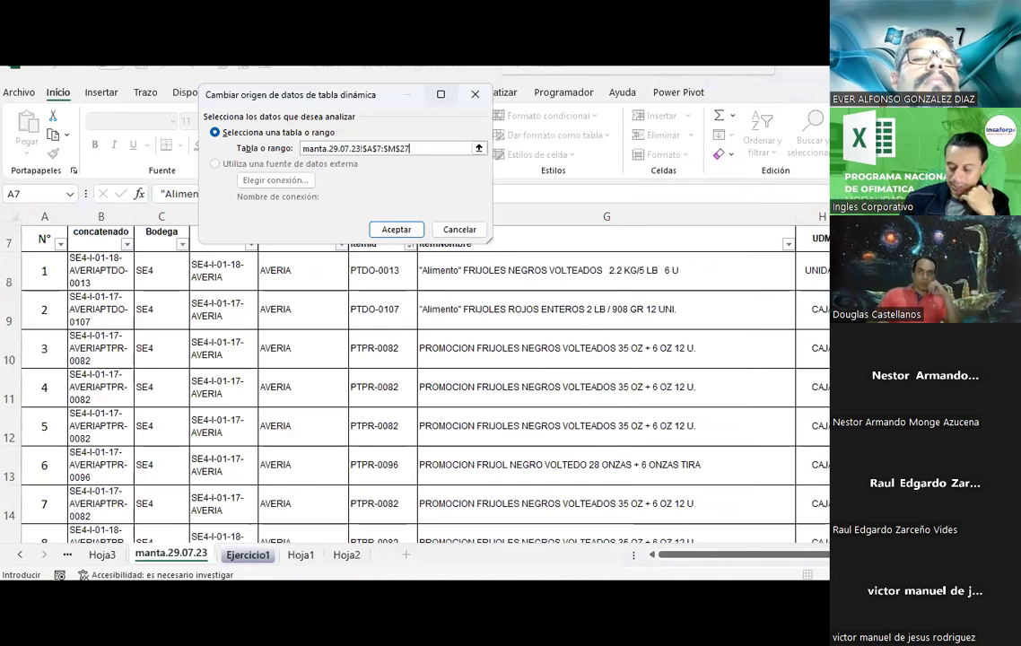
{"action": "type", "text": "2"}
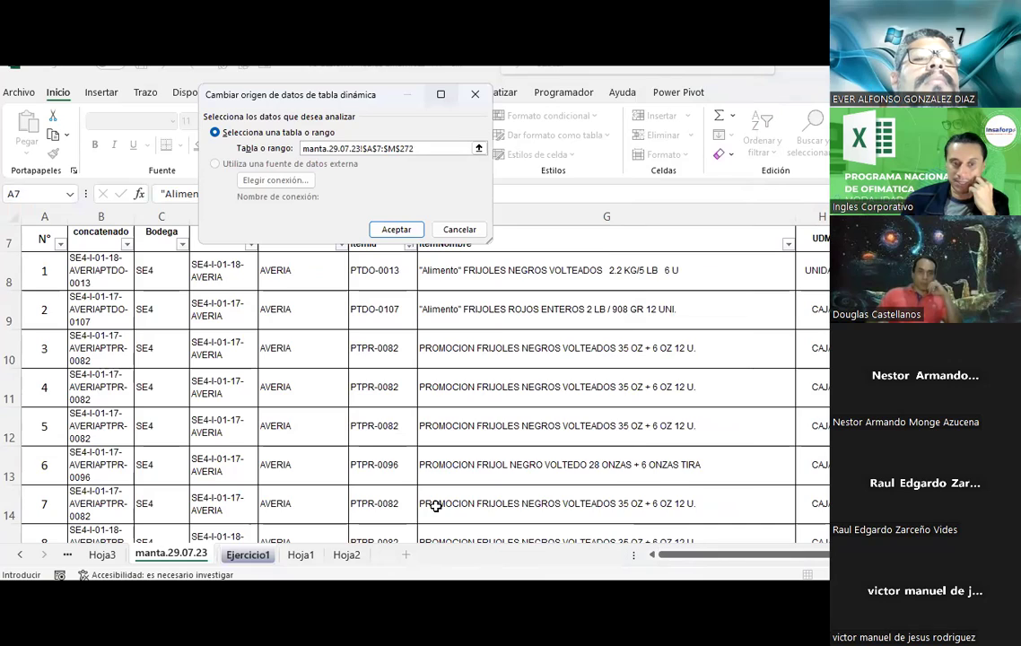
{"action": "left_click", "coordinate": [399, 231]}
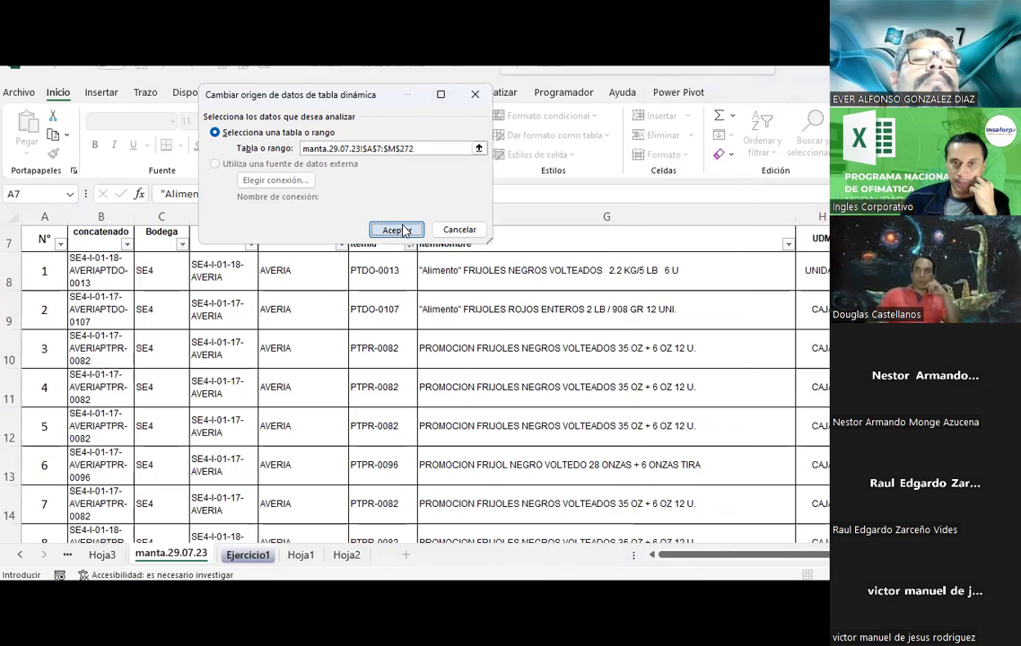
- Refresh all so the pivot lists codes down to PTDO-0030 with a $63,990.74 grand total
{"action": "scroll", "coordinate": [269, 305], "scroll_direction": "down", "scroll_amount": 1}
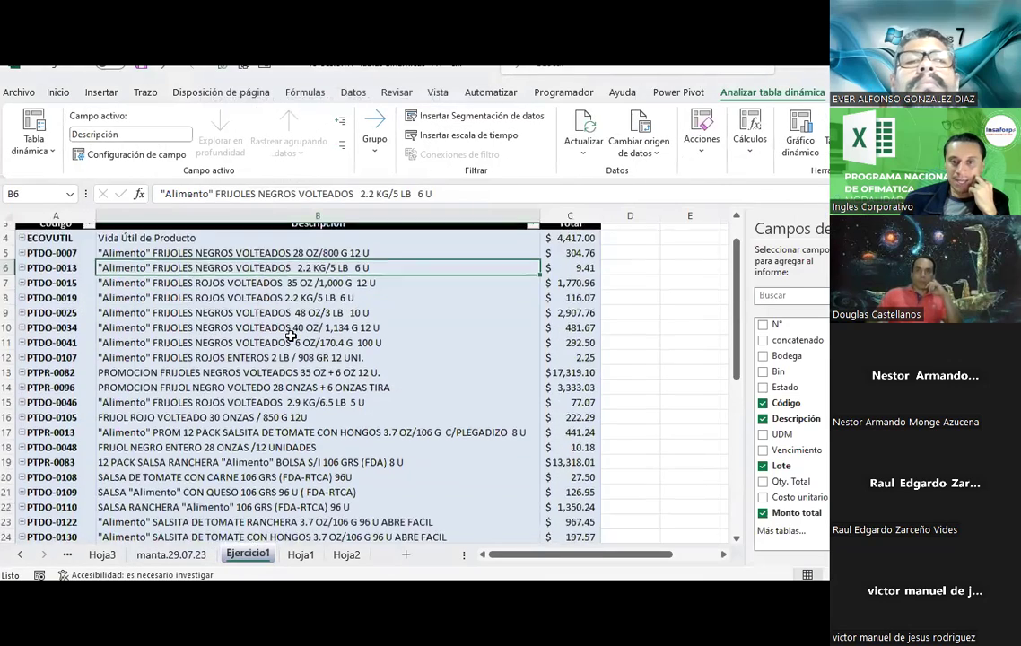
{"action": "scroll", "coordinate": [291, 336], "scroll_direction": "down", "scroll_amount": 2}
{"action": "scroll", "coordinate": [291, 335], "scroll_direction": "down", "scroll_amount": 3}
{"action": "scroll", "coordinate": [291, 336], "scroll_direction": "down", "scroll_amount": 2}
{"action": "scroll", "coordinate": [290, 336], "scroll_direction": "down", "scroll_amount": 2}
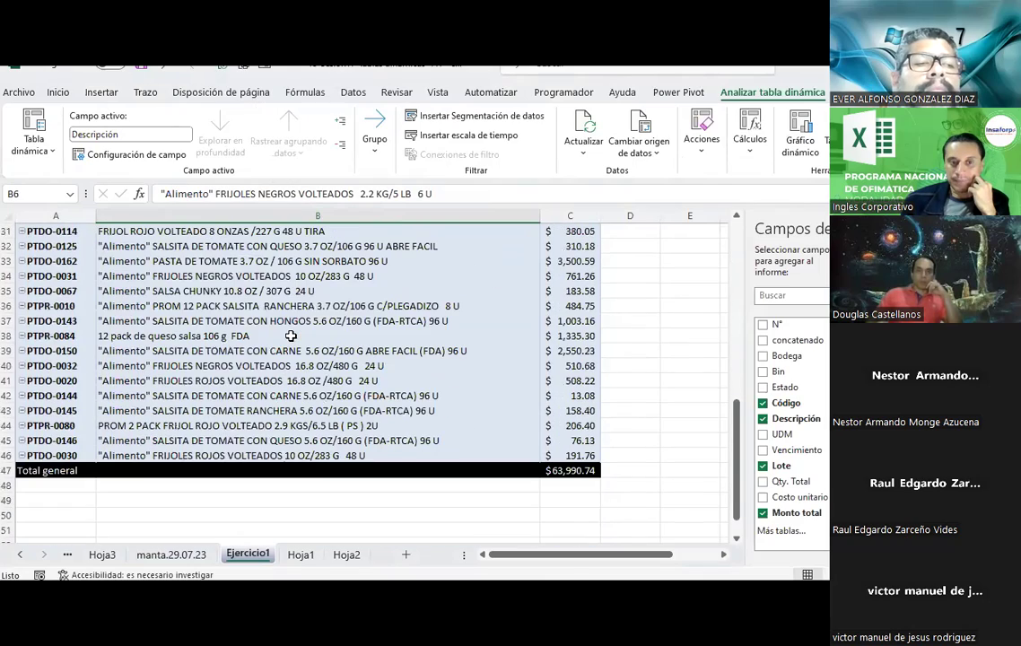
{"action": "scroll", "coordinate": [290, 335], "scroll_direction": "up", "scroll_amount": 4}
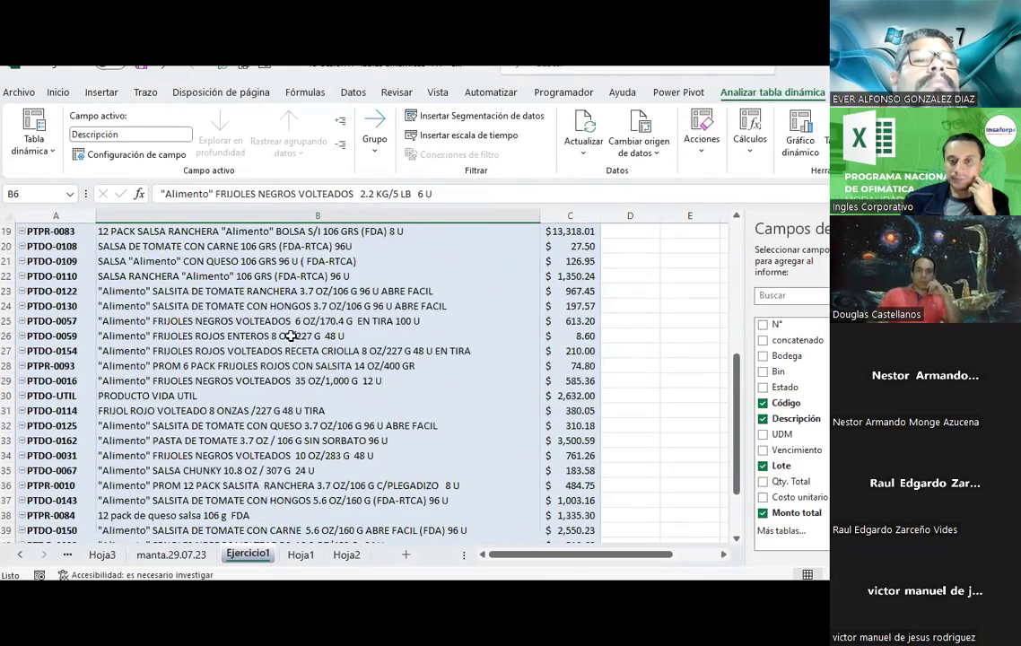
{"action": "scroll", "coordinate": [291, 336], "scroll_direction": "up", "scroll_amount": 3}
{"action": "scroll", "coordinate": [291, 336], "scroll_direction": "up", "scroll_amount": 2}
{"action": "left_click", "coordinate": [314, 335]}
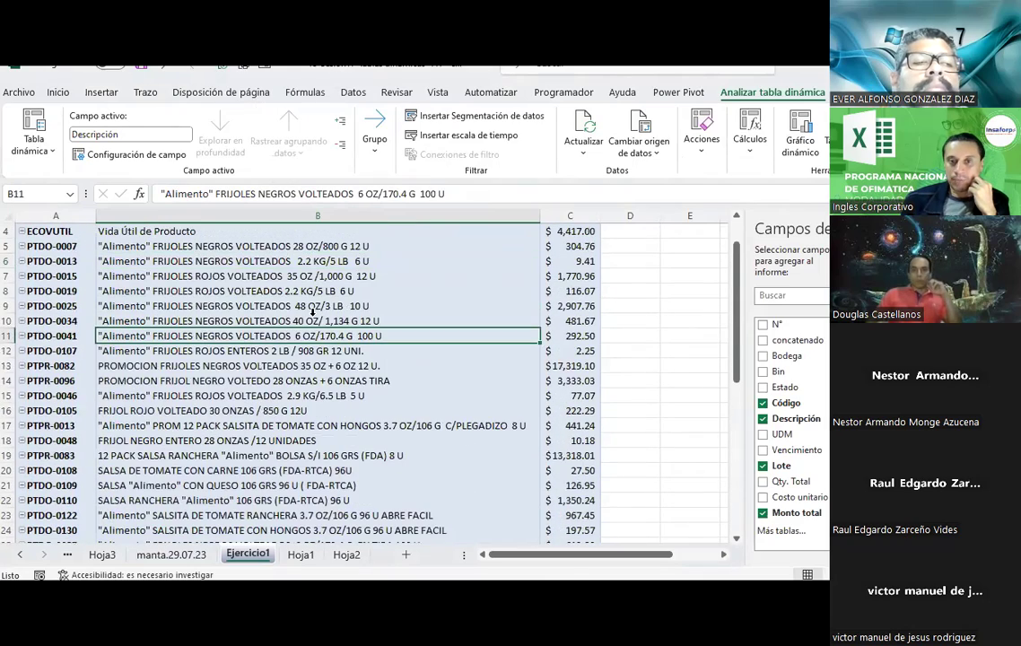
{"action": "left_click", "coordinate": [583, 145]}
{"action": "left_click", "coordinate": [601, 195]}
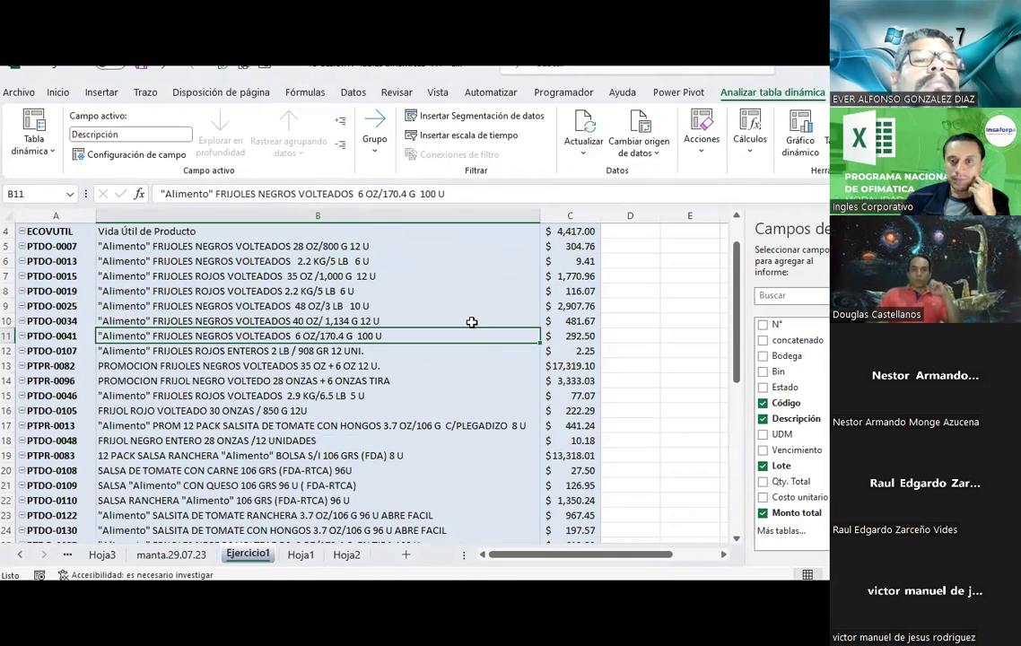
{"action": "scroll", "coordinate": [472, 322], "scroll_direction": "down", "scroll_amount": 5}
{"action": "scroll", "coordinate": [472, 322], "scroll_direction": "down", "scroll_amount": 4}
{"action": "scroll", "coordinate": [472, 322], "scroll_direction": "down", "scroll_amount": 1}
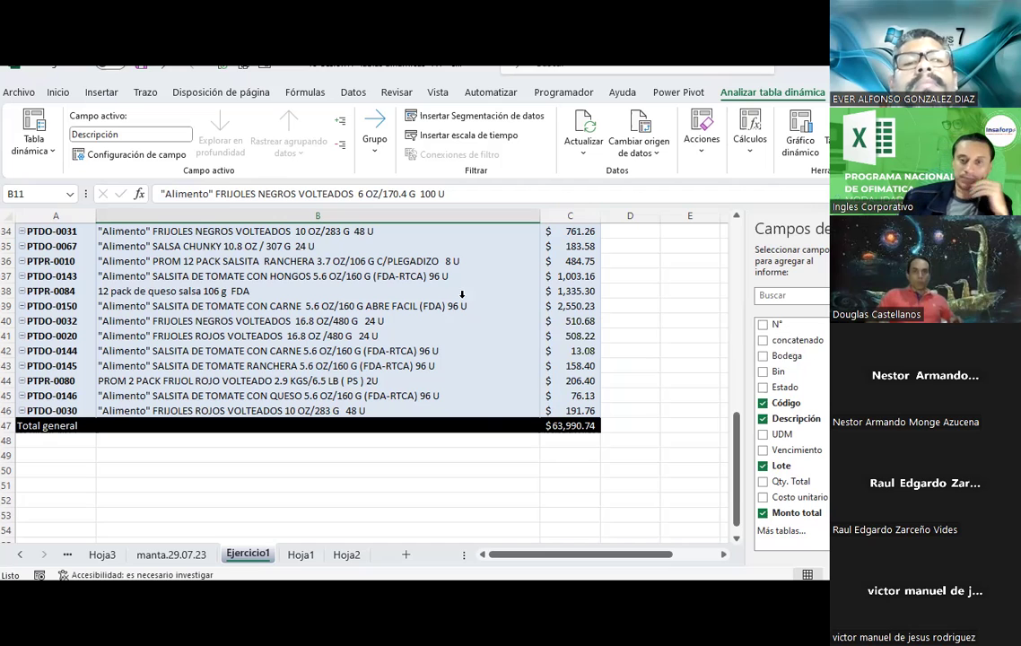
- Select the pivot table from the Lote filter down to Total general and copy it
{"action": "left_click", "coordinate": [523, 491]}
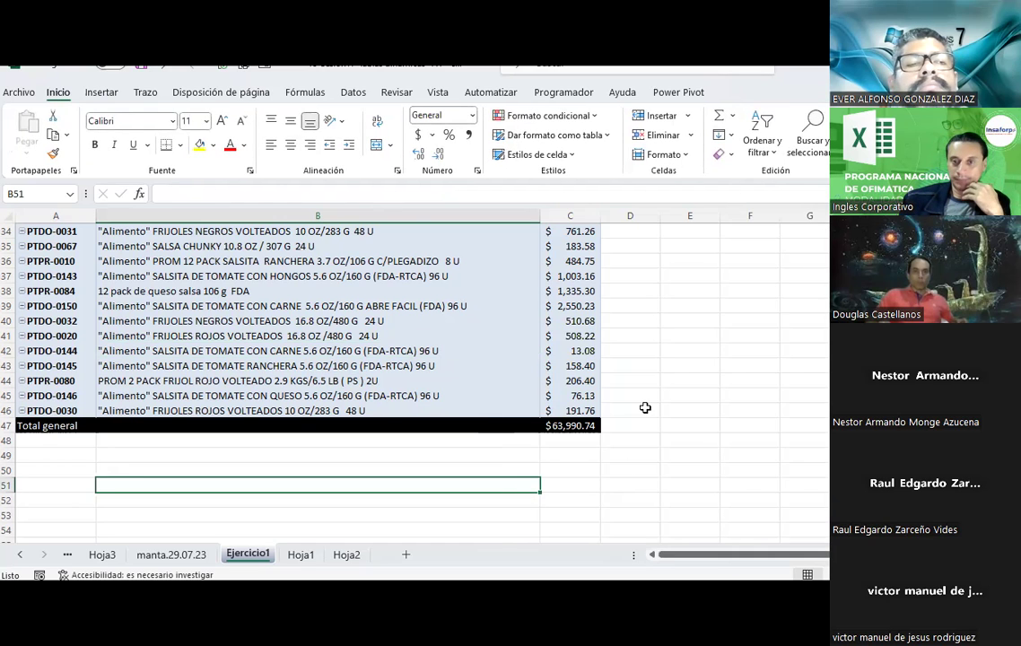
{"action": "scroll", "coordinate": [644, 408], "scroll_direction": "up", "scroll_amount": 2}
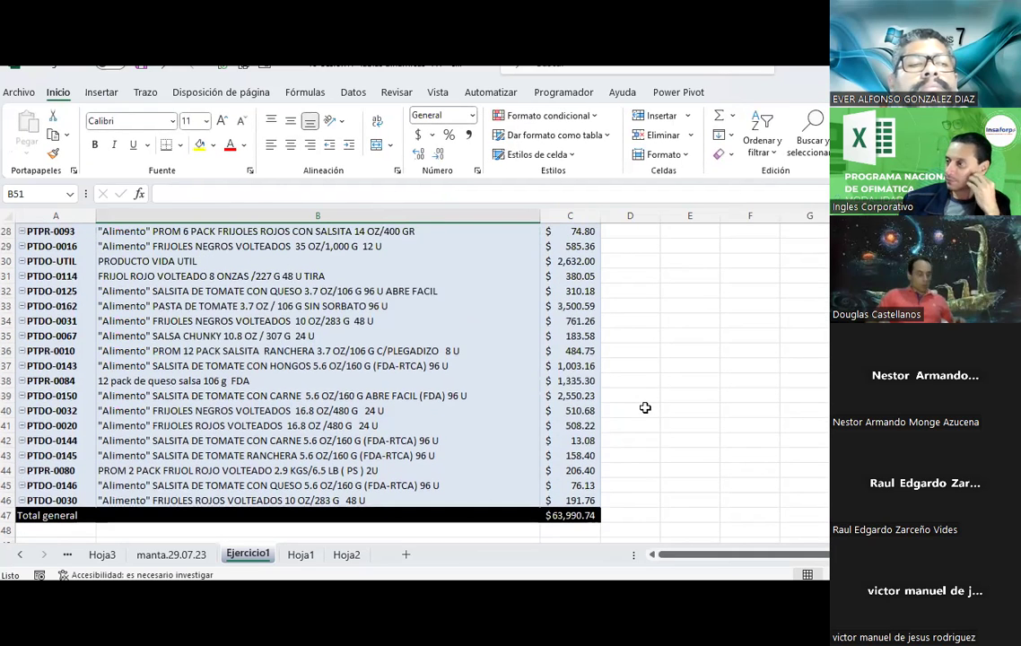
{"action": "scroll", "coordinate": [645, 407], "scroll_direction": "up", "scroll_amount": 6}
{"action": "scroll", "coordinate": [645, 408], "scroll_direction": "up", "scroll_amount": 3}
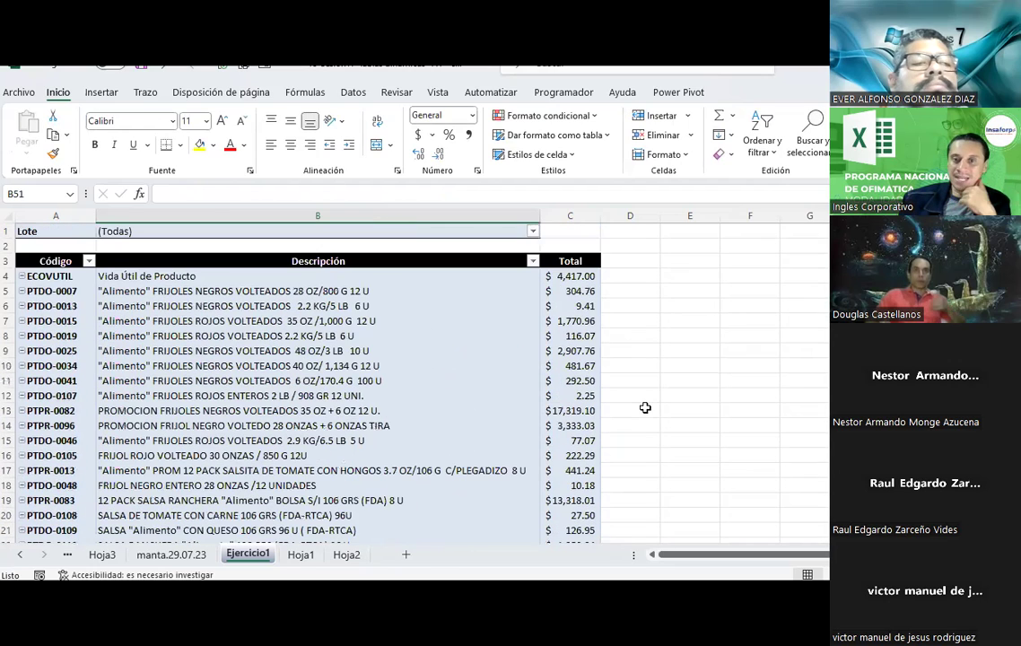
{"action": "mouse_move", "coordinate": [58, 236]}
{"action": "left_mouse_down"}
{"action": "mouse_move", "coordinate": [566, 561]}
{"action": "mouse_move", "coordinate": [597, 520]}
{"action": "mouse_move", "coordinate": [574, 529]}
{"action": "left_mouse_up"}
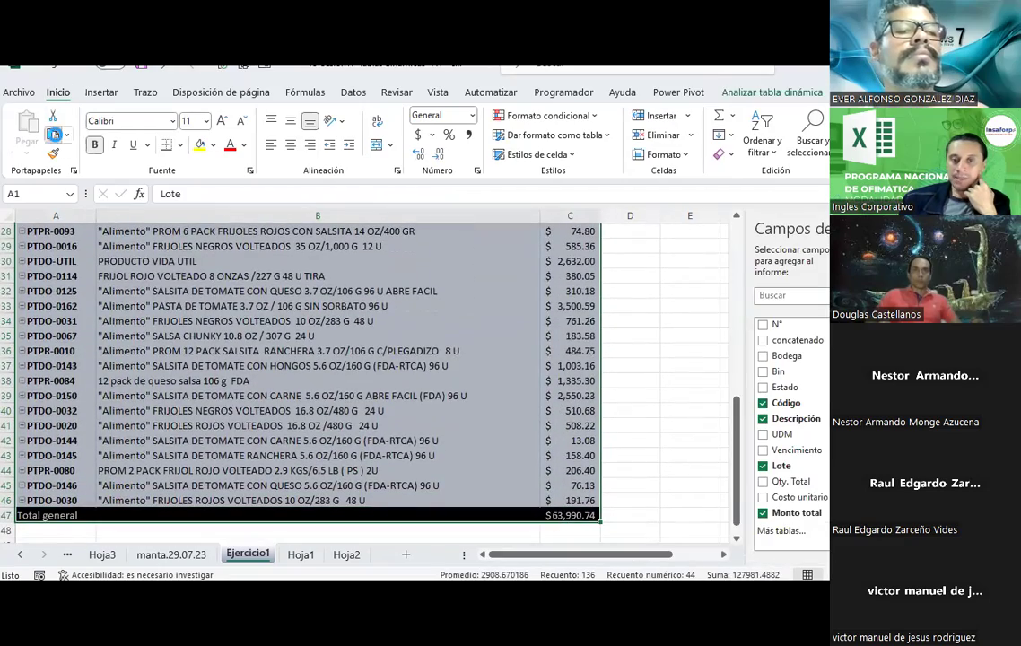
{"action": "left_click", "coordinate": [52, 134]}
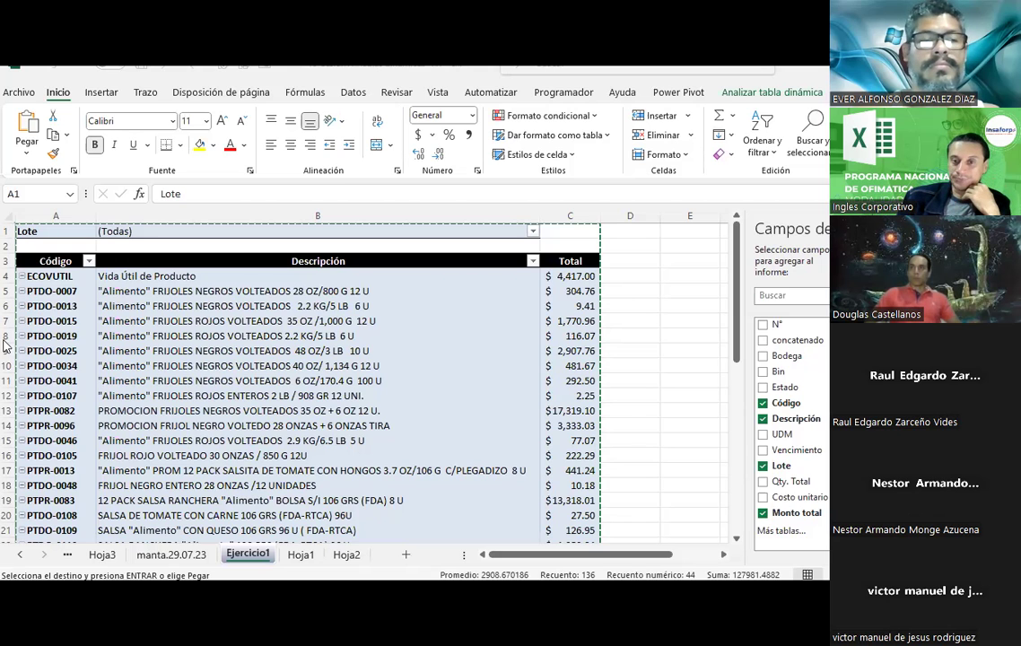
- Reselect the first product description in the pivot and show the pivot analysis tools
{"action": "left_click", "coordinate": [276, 292]}
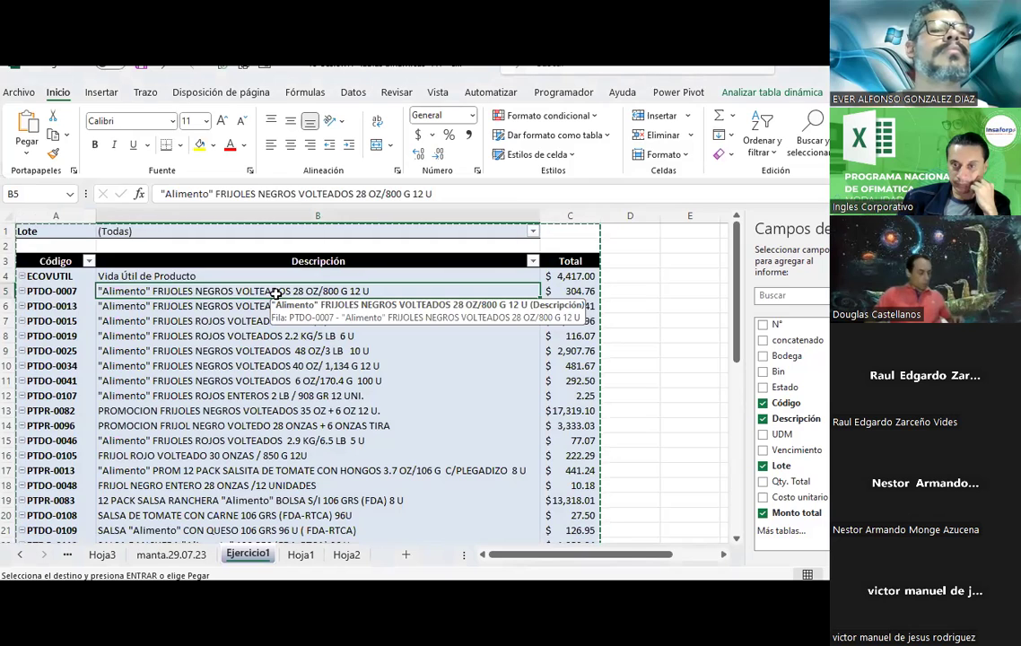
{"action": "scroll", "coordinate": [278, 293], "scroll_direction": "down", "scroll_amount": 4}
{"action": "scroll", "coordinate": [278, 294], "scroll_direction": "up", "scroll_amount": 4}
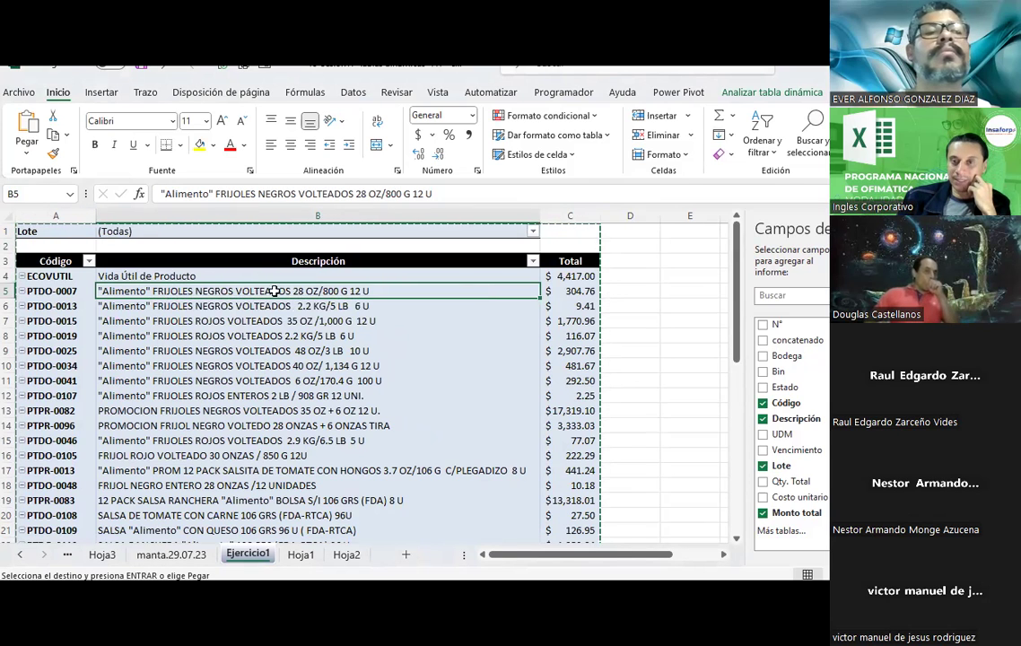
{"action": "left_click", "coordinate": [761, 93]}
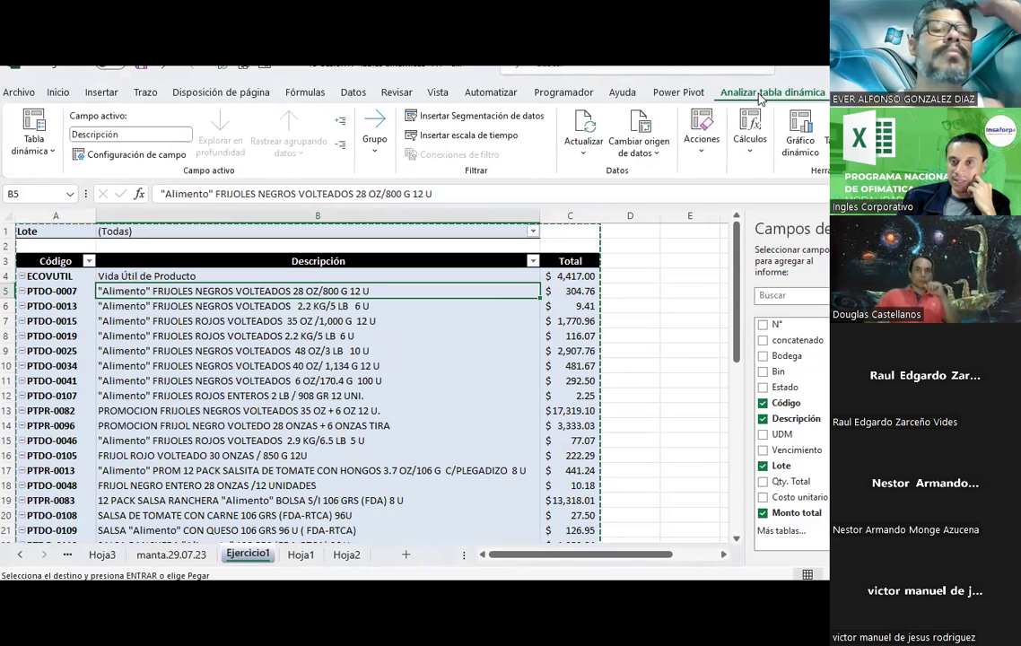
- Inspect the $A$7:$M$272 source range in Change Data Source and cancel without changes
{"action": "left_click", "coordinate": [653, 148]}
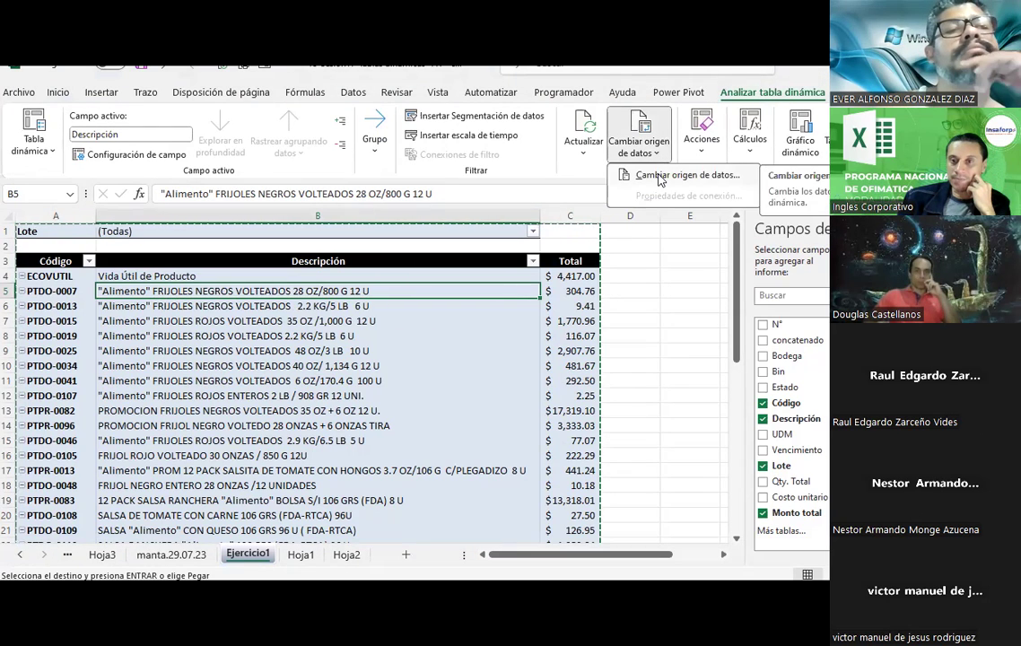
{"action": "left_click", "coordinate": [660, 177]}
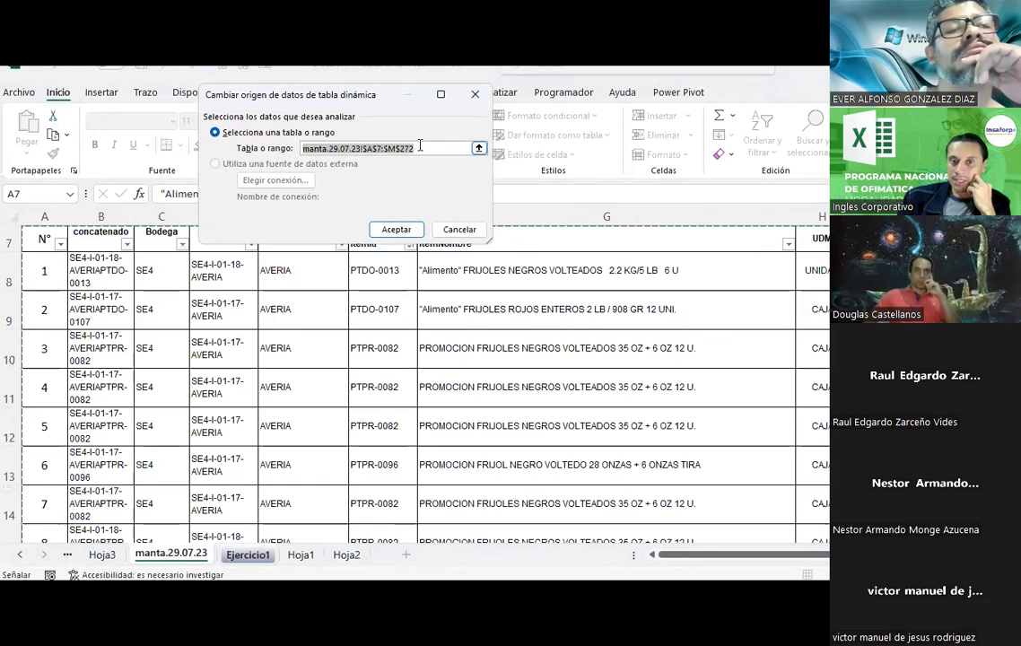
{"action": "left_click", "coordinate": [412, 149]}
{"action": "double_click", "coordinate": [402, 148]}
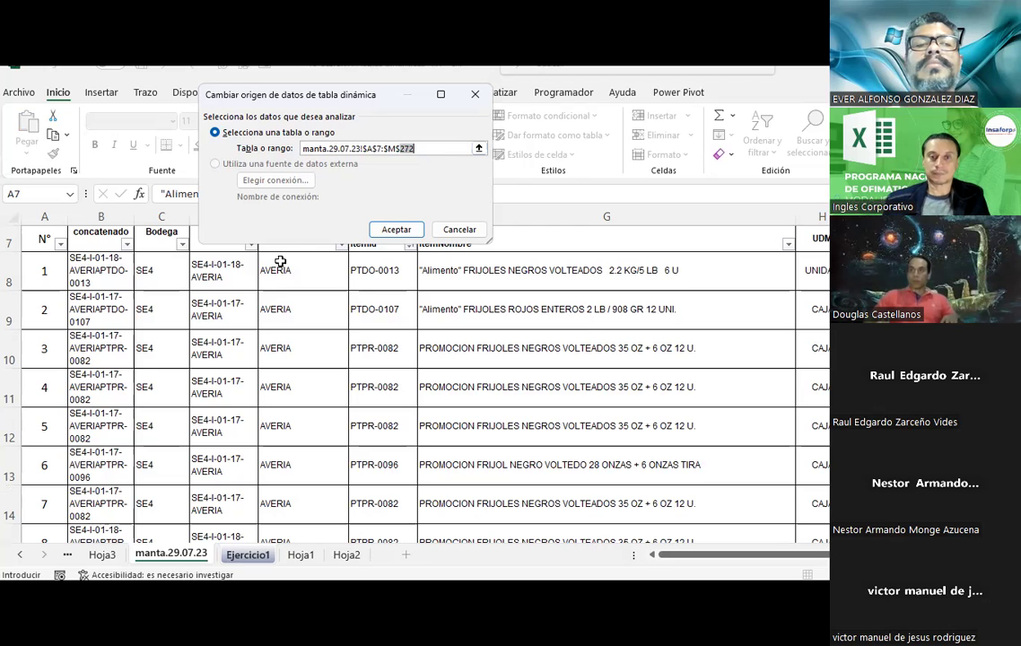
{"action": "left_click", "coordinate": [458, 230]}
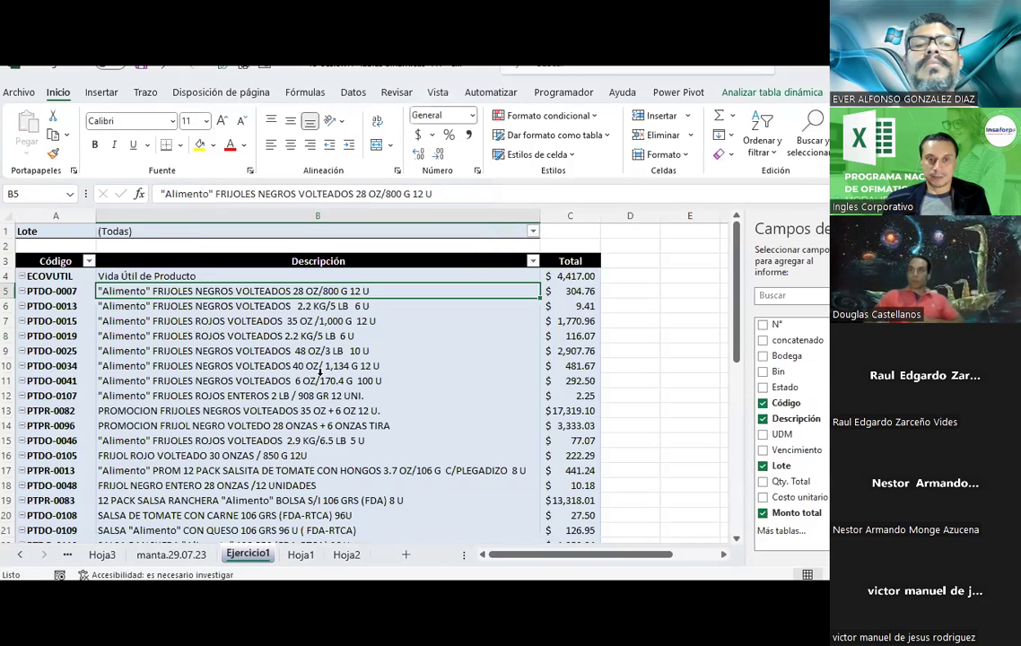
{"action": "scroll", "coordinate": [309, 363], "scroll_direction": "down", "scroll_amount": 1}
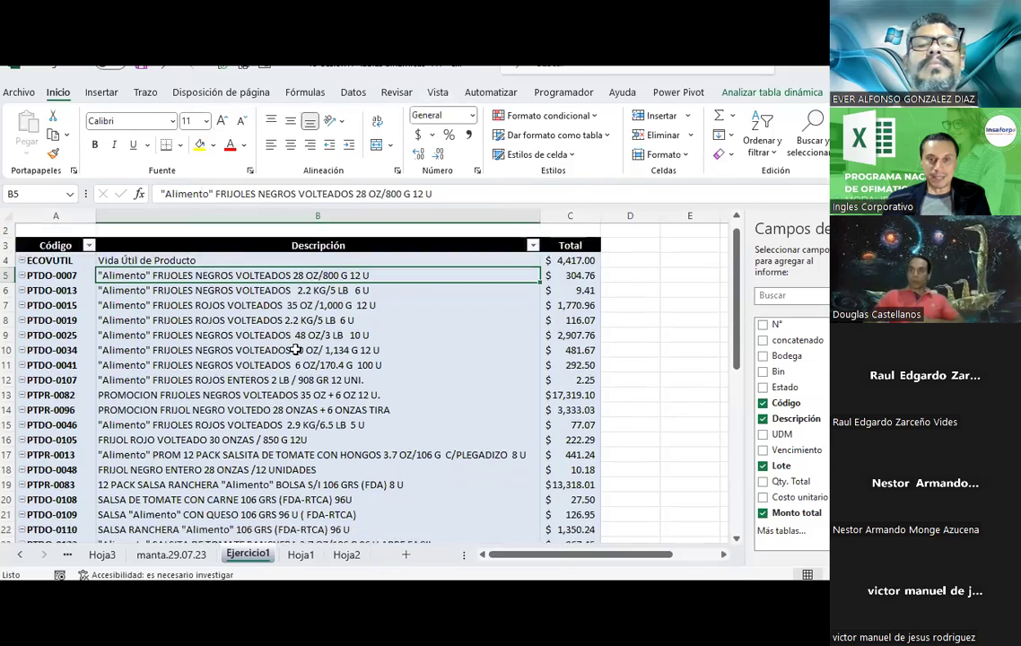
{"action": "scroll", "coordinate": [301, 355], "scroll_direction": "down", "scroll_amount": 4}
{"action": "scroll", "coordinate": [295, 349], "scroll_direction": "down", "scroll_amount": 3}
{"action": "scroll", "coordinate": [295, 350], "scroll_direction": "down", "scroll_amount": 3}
{"action": "scroll", "coordinate": [295, 349], "scroll_direction": "up", "scroll_amount": 2}
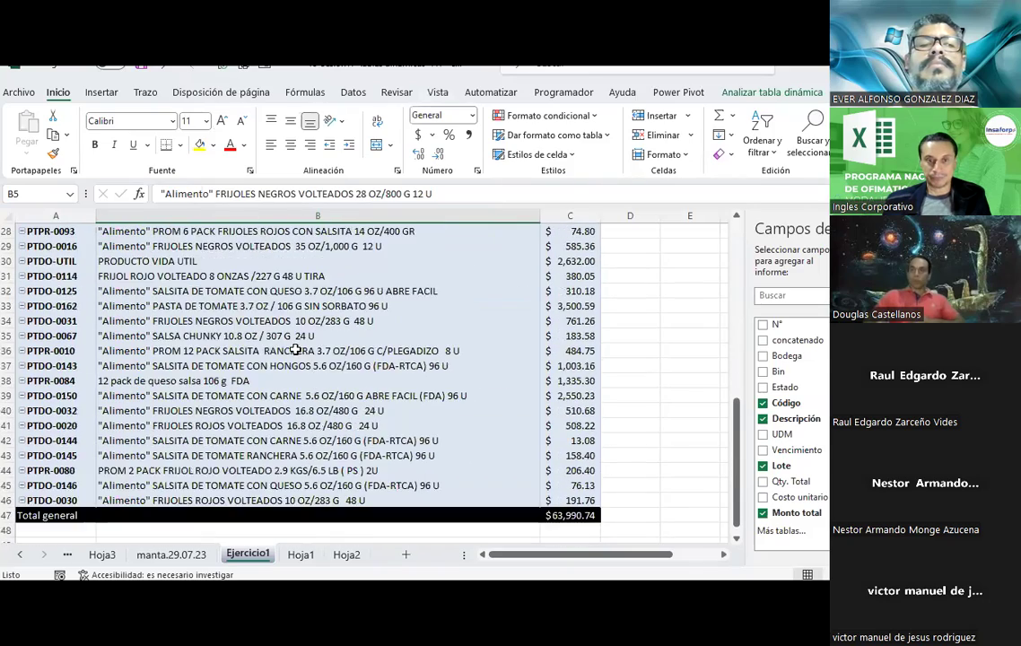
{"action": "scroll", "coordinate": [295, 350], "scroll_direction": "up", "scroll_amount": 4}
{"action": "scroll", "coordinate": [295, 350], "scroll_direction": "up", "scroll_amount": 5}
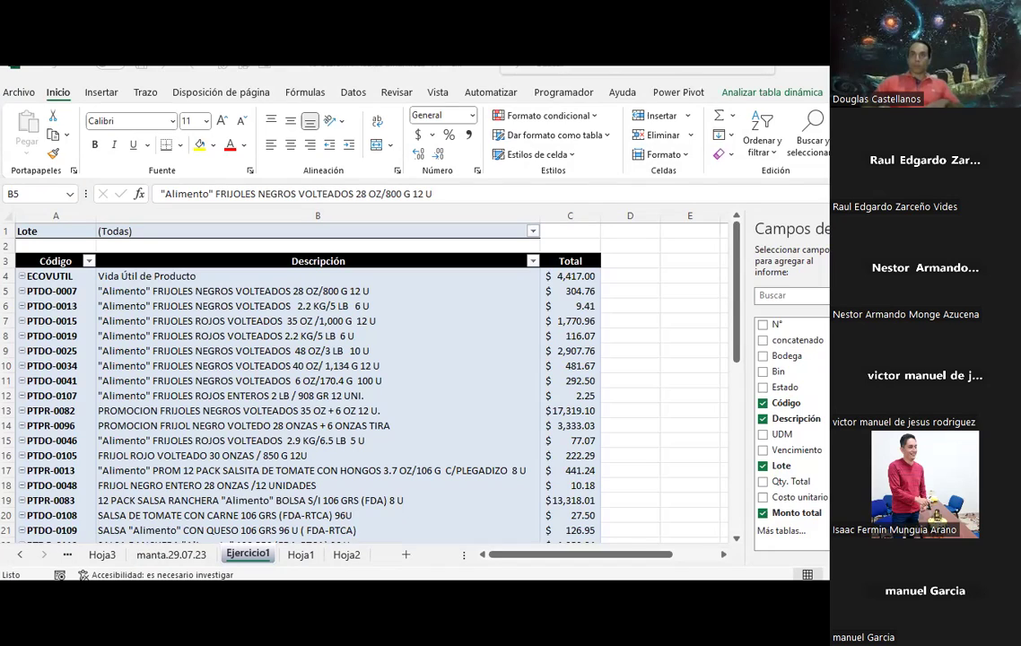
{"action": "key", "text": "alt+Tab"}
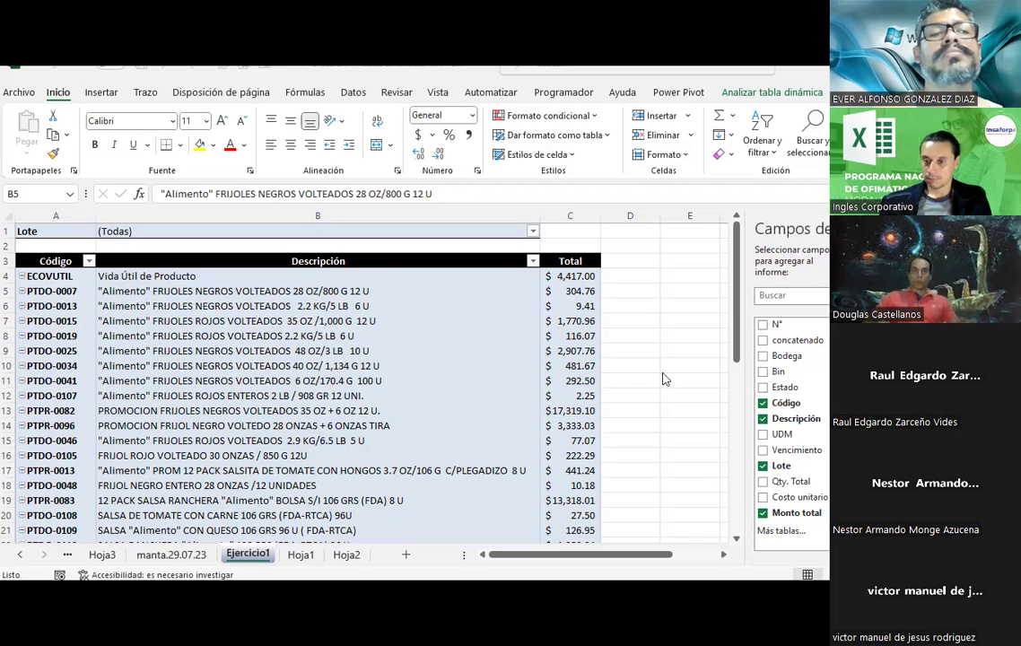
{"action": "left_click", "coordinate": [679, 306]}
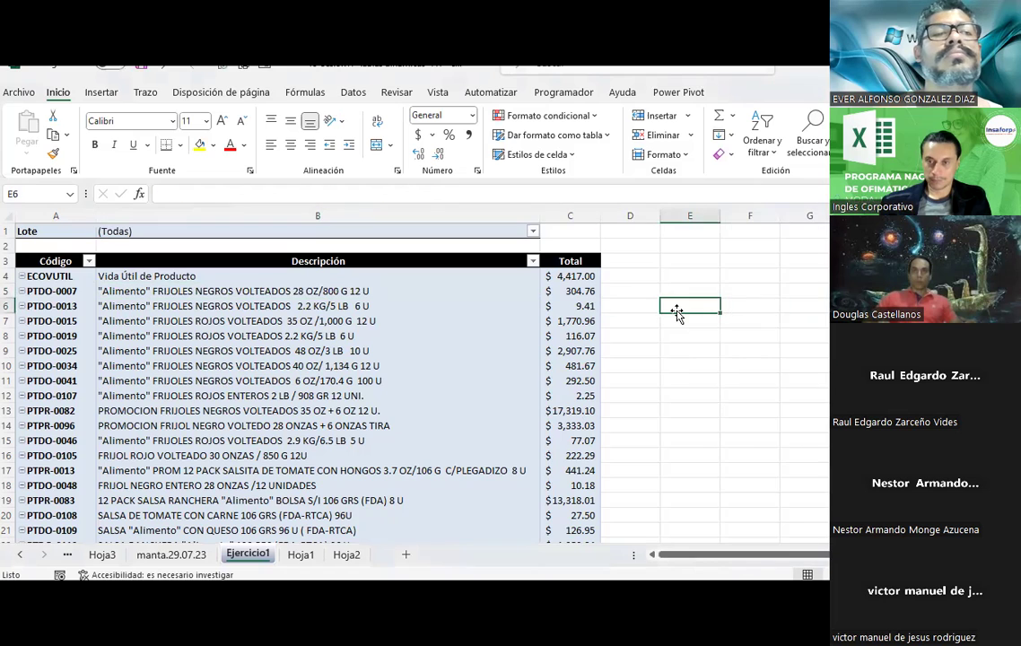
{"action": "left_click", "coordinate": [523, 338]}
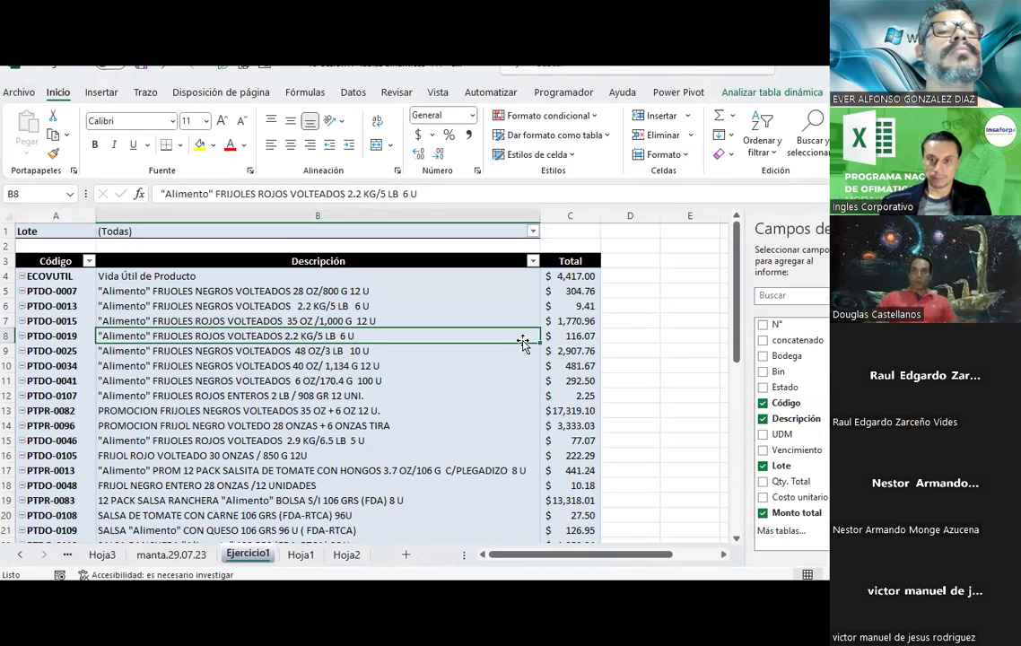
{"action": "scroll", "coordinate": [523, 344], "scroll_direction": "down", "scroll_amount": 2}
{"action": "scroll", "coordinate": [522, 343], "scroll_direction": "down", "scroll_amount": 3}
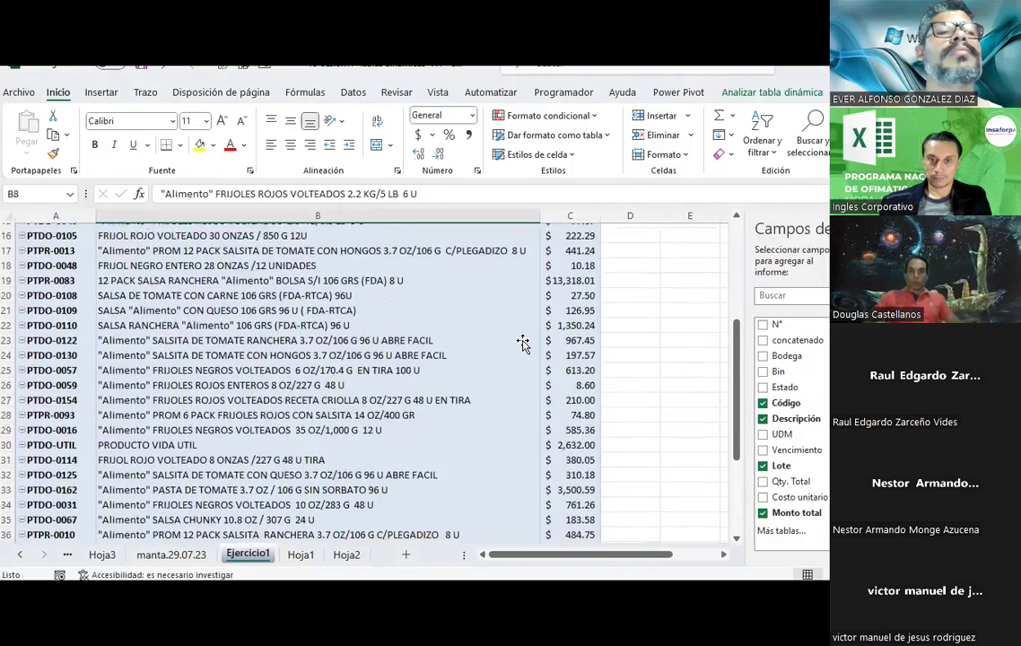
{"action": "scroll", "coordinate": [523, 344], "scroll_direction": "down", "scroll_amount": 3}
{"action": "scroll", "coordinate": [523, 344], "scroll_direction": "down", "scroll_amount": 4}
{"action": "scroll", "coordinate": [523, 344], "scroll_direction": "down", "scroll_amount": 2}
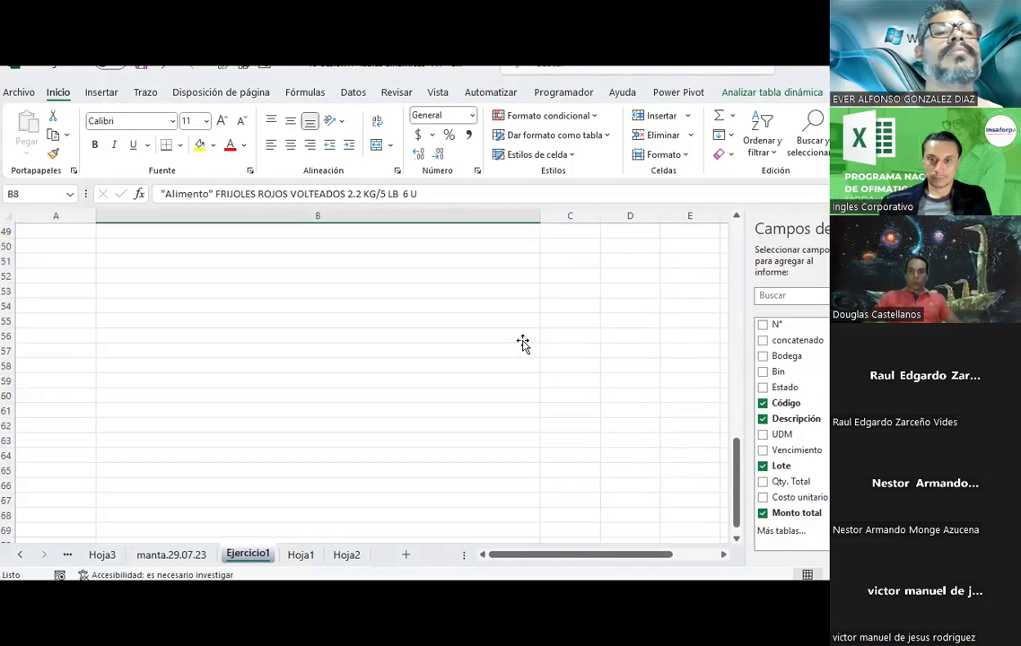
{"action": "scroll", "coordinate": [523, 343], "scroll_direction": "up", "scroll_amount": 3}
{"action": "scroll", "coordinate": [523, 343], "scroll_direction": "up", "scroll_amount": 6}
{"action": "scroll", "coordinate": [522, 344], "scroll_direction": "up", "scroll_amount": 5}
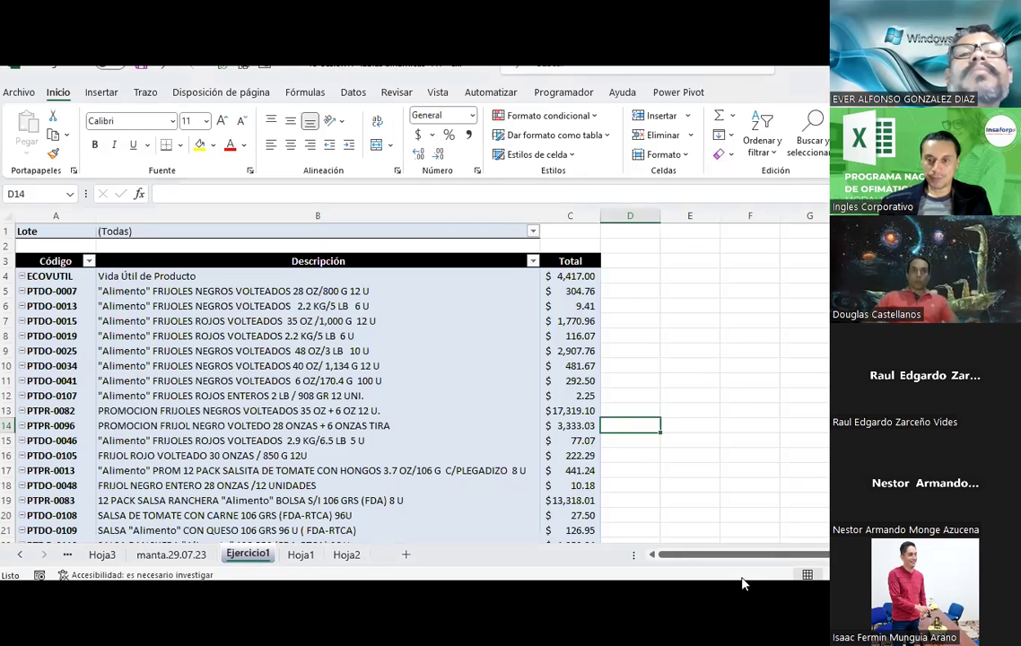
- Move Lote from filters to rows, splitting ECOVUTIL into $917.00, $1,400.00 and $2,100.00 lots
{"action": "left_click", "coordinate": [696, 371]}
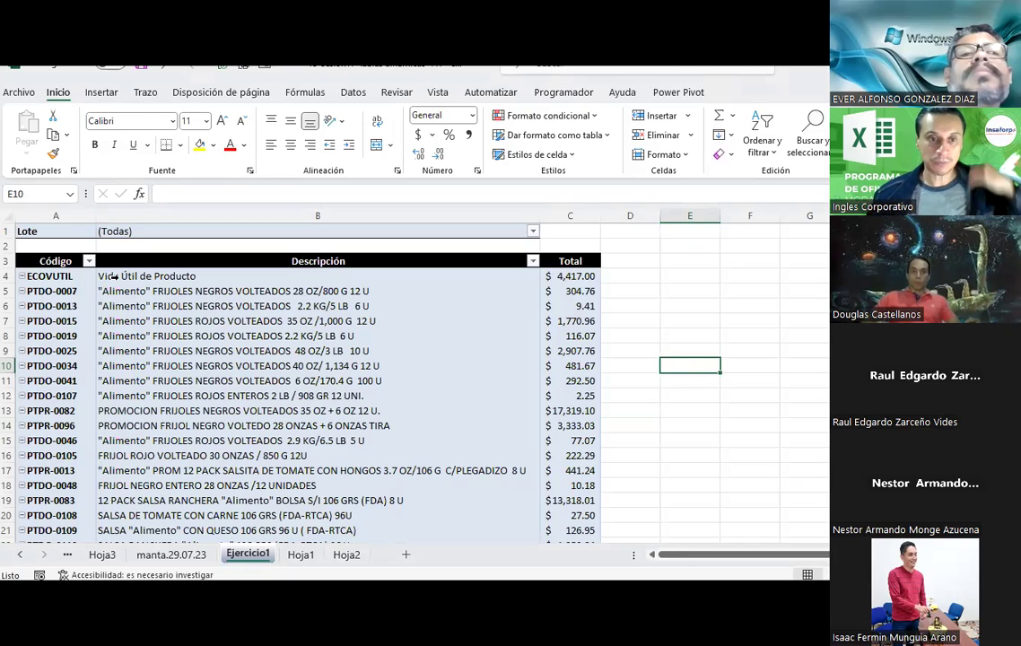
{"action": "left_click", "coordinate": [314, 290]}
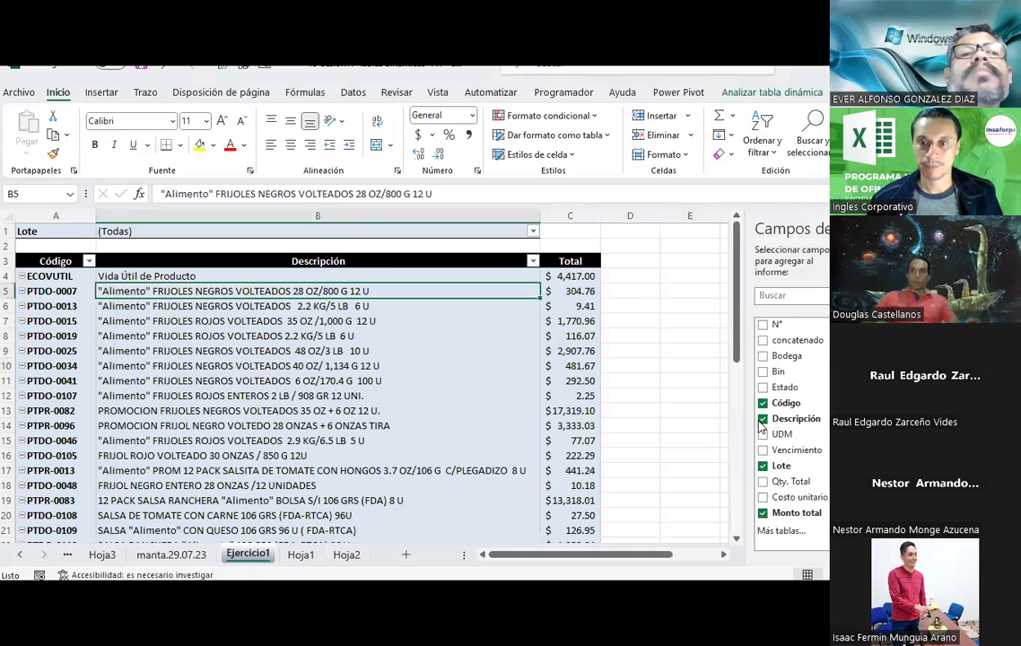
{"action": "left_click_drag", "start_coordinate": [822, 383], "coordinate": [824, 386]}
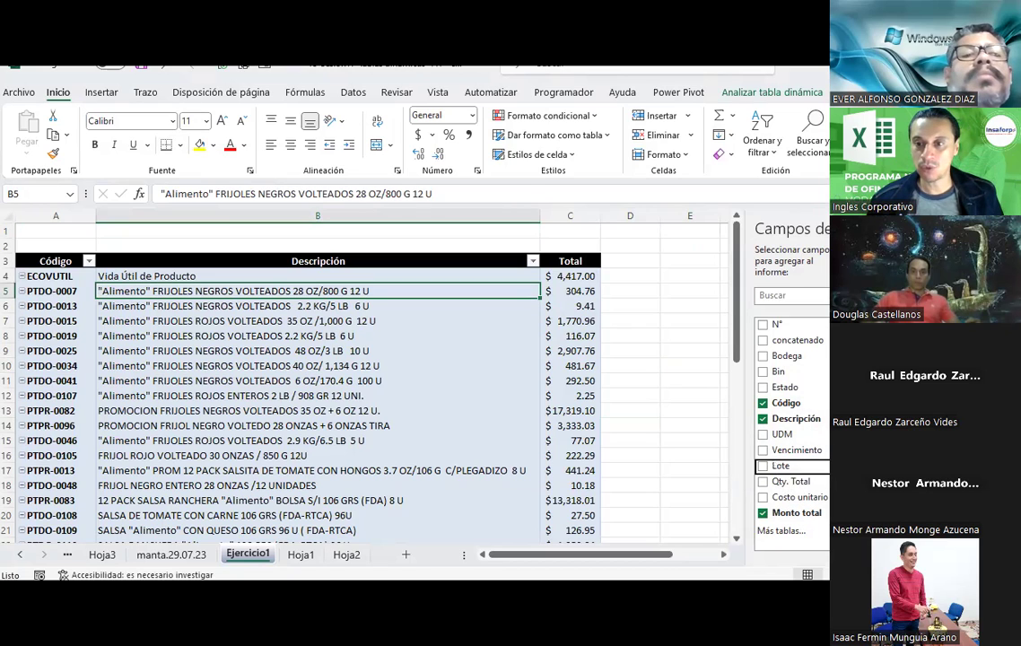
{"action": "left_click", "coordinate": [763, 465]}
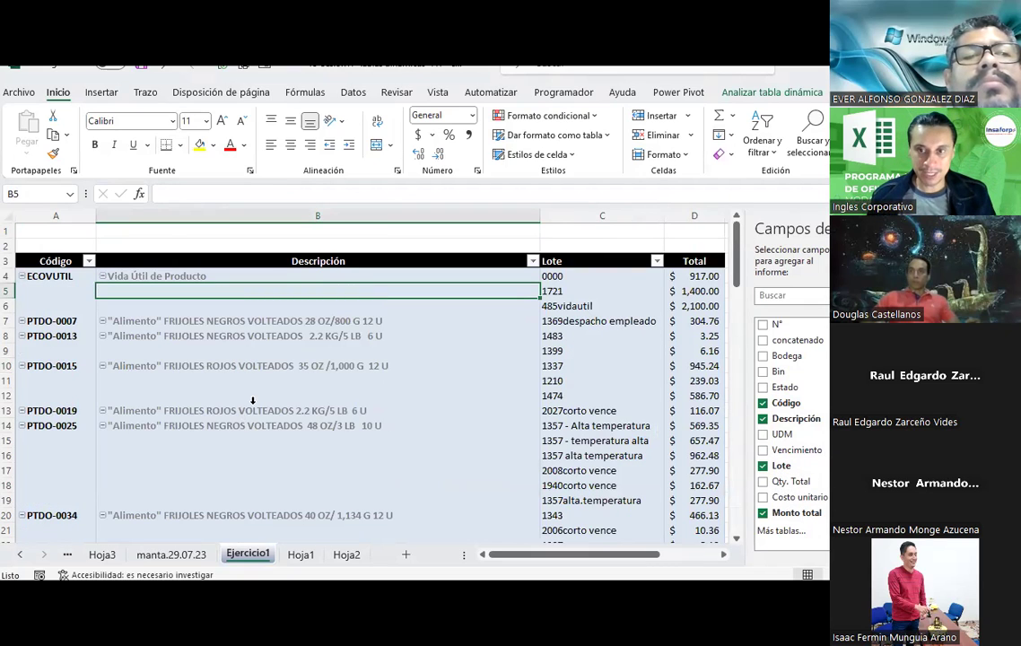
- Wrap the long PROM 12 PACK description in B45 onto two lines
{"action": "left_click_drag", "start_coordinate": [524, 554], "coordinate": [510, 554]}
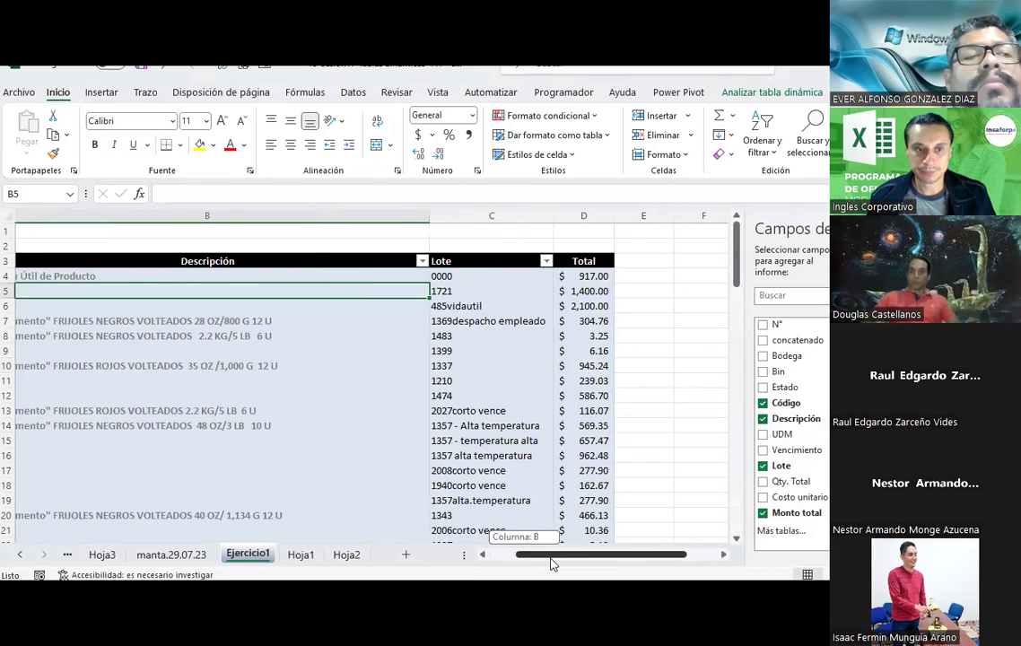
{"action": "left_click", "coordinate": [220, 314]}
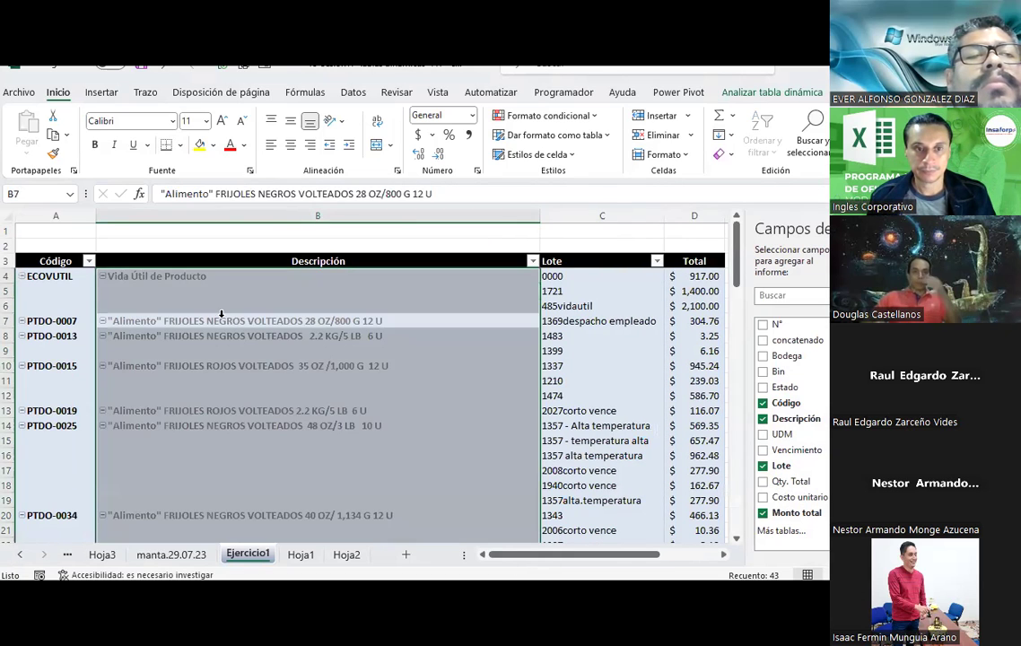
{"action": "key", "text": "Down"}
{"action": "key", "text": "Down"}
{"action": "left_click_drag", "start_coordinate": [204, 280], "coordinate": [554, 299]}
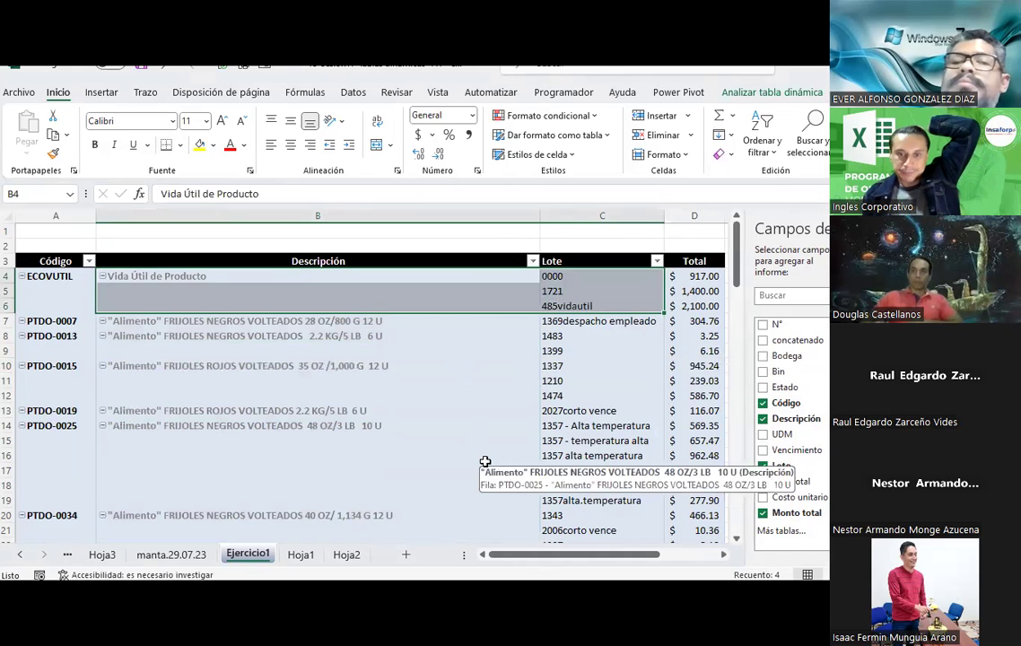
{"action": "scroll", "coordinate": [484, 461], "scroll_direction": "down", "scroll_amount": 6}
{"action": "scroll", "coordinate": [484, 461], "scroll_direction": "down", "scroll_amount": 6}
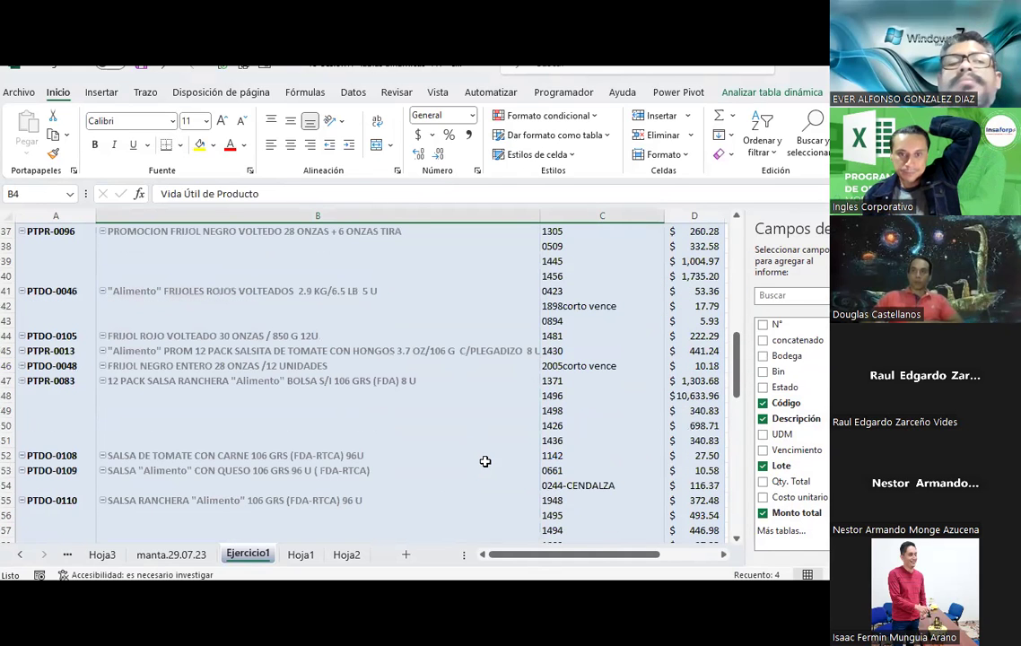
{"action": "left_click", "coordinate": [457, 351]}
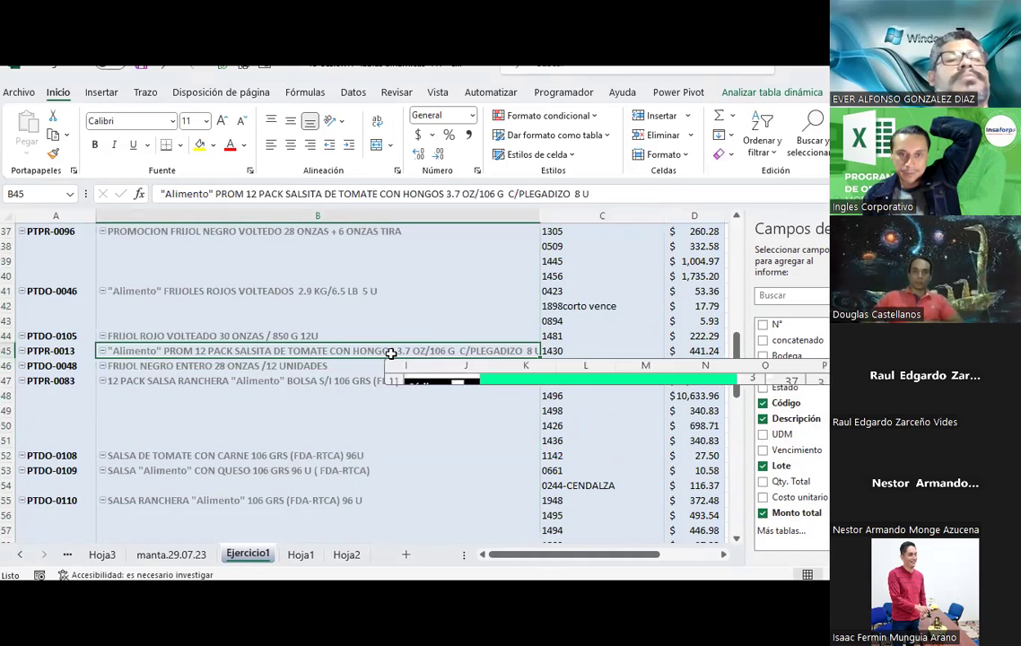
{"action": "left_click", "coordinate": [377, 120]}
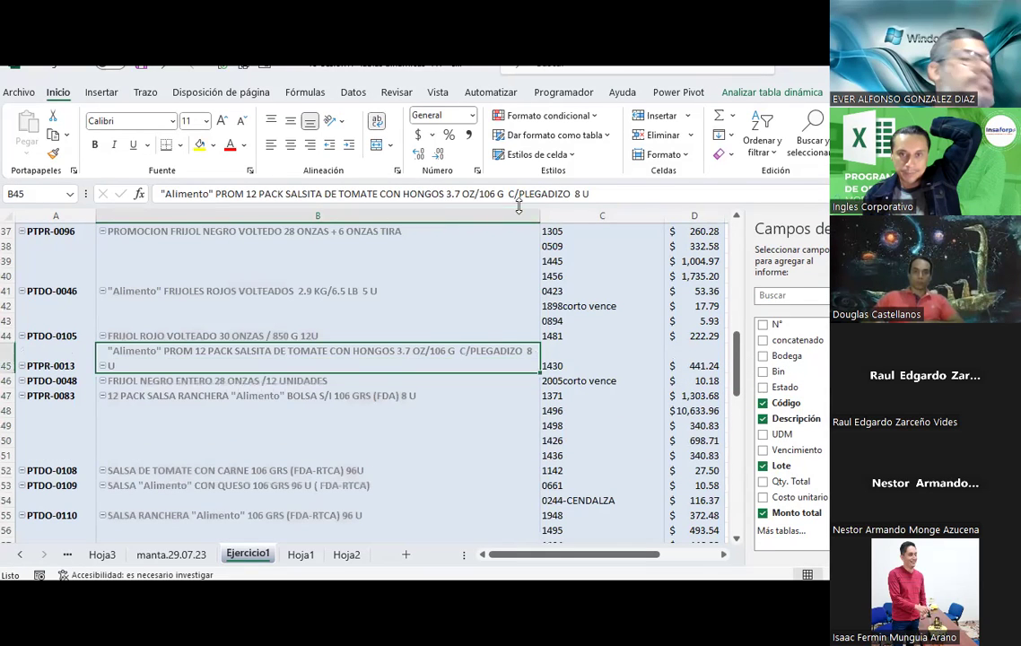
- Narrow the Descripción column and apply wrap text to the whole column
{"action": "left_click_drag", "start_coordinate": [539, 215], "coordinate": [406, 215]}
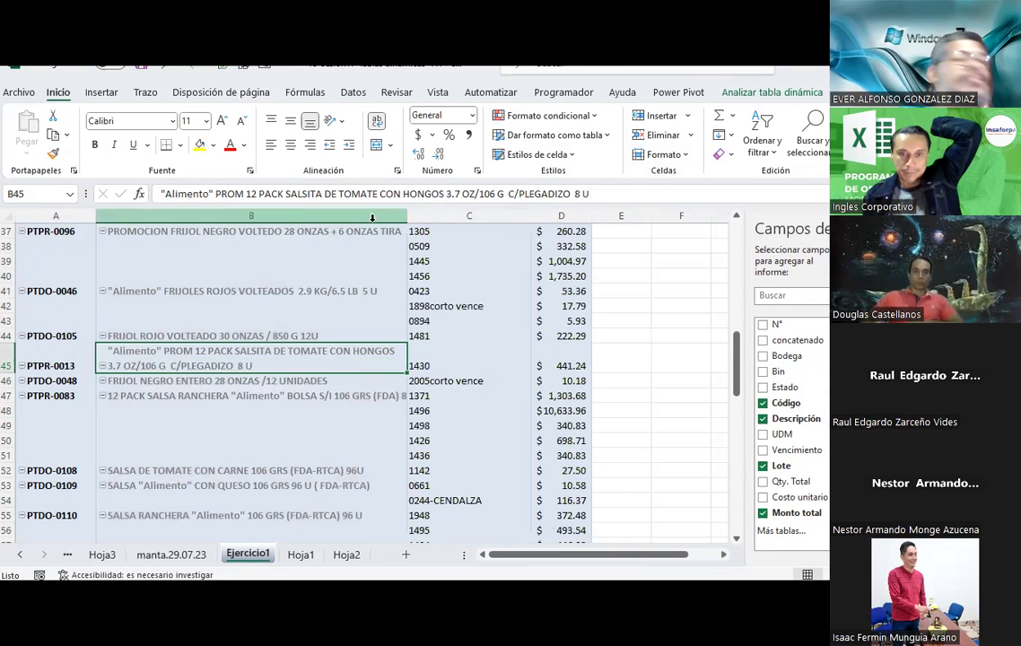
{"action": "left_click", "coordinate": [372, 217]}
{"action": "left_click", "coordinate": [377, 121]}
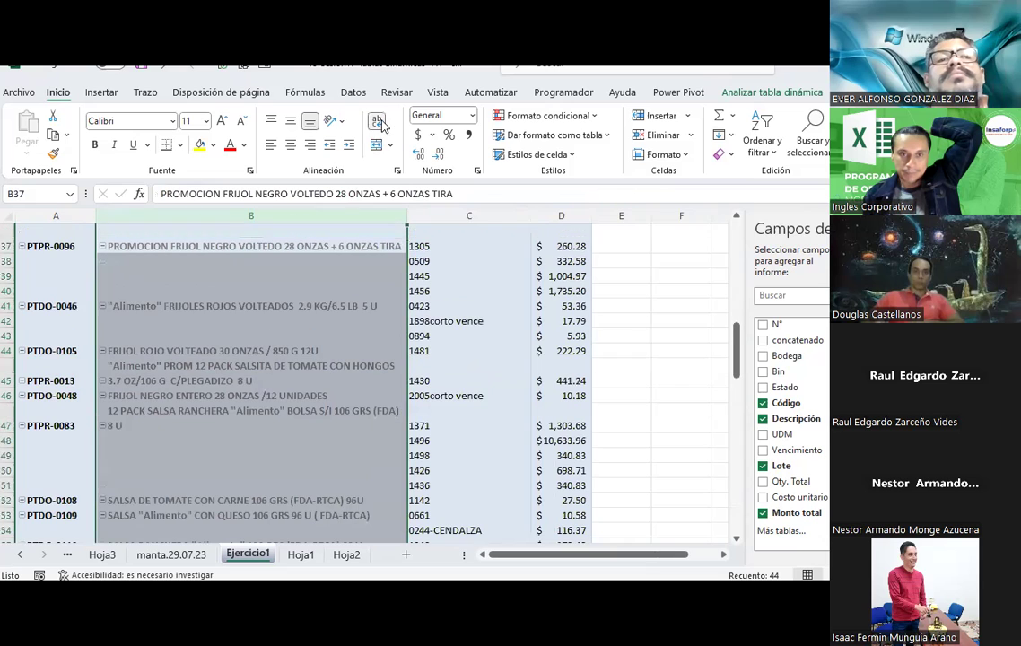
{"action": "left_click_drag", "start_coordinate": [402, 222], "coordinate": [354, 221]}
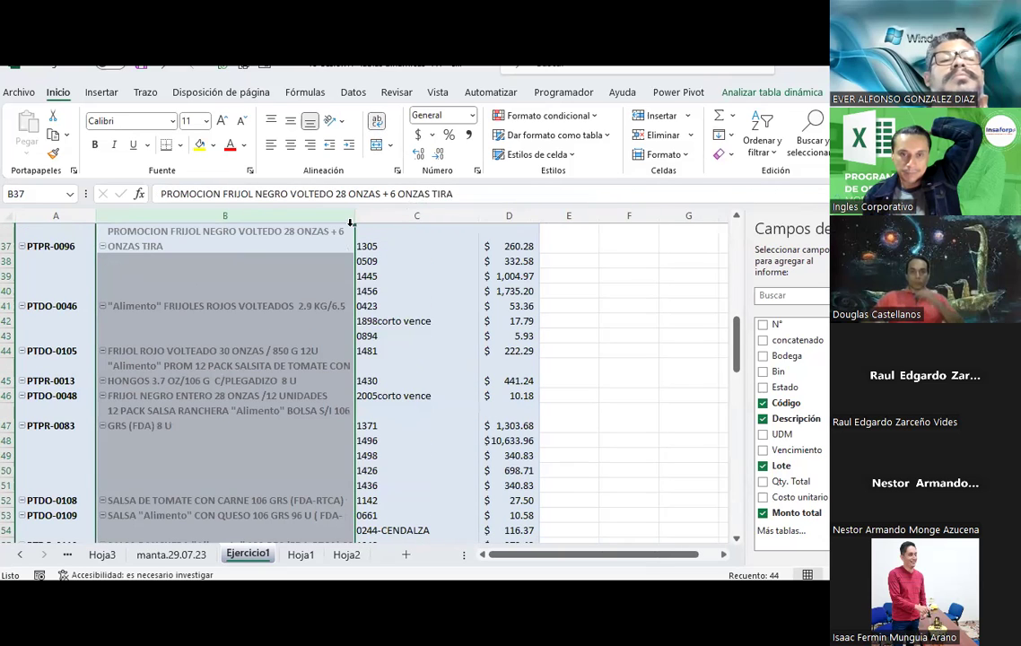
{"action": "scroll", "coordinate": [344, 338], "scroll_direction": "up", "scroll_amount": 4}
{"action": "scroll", "coordinate": [345, 338], "scroll_direction": "up", "scroll_amount": 5}
- Select the ECOVUTIL lots 0000, 1721 and 485vidautil with their totals, then lot 1399's row
{"action": "scroll", "coordinate": [346, 335], "scroll_direction": "up", "scroll_amount": 4}
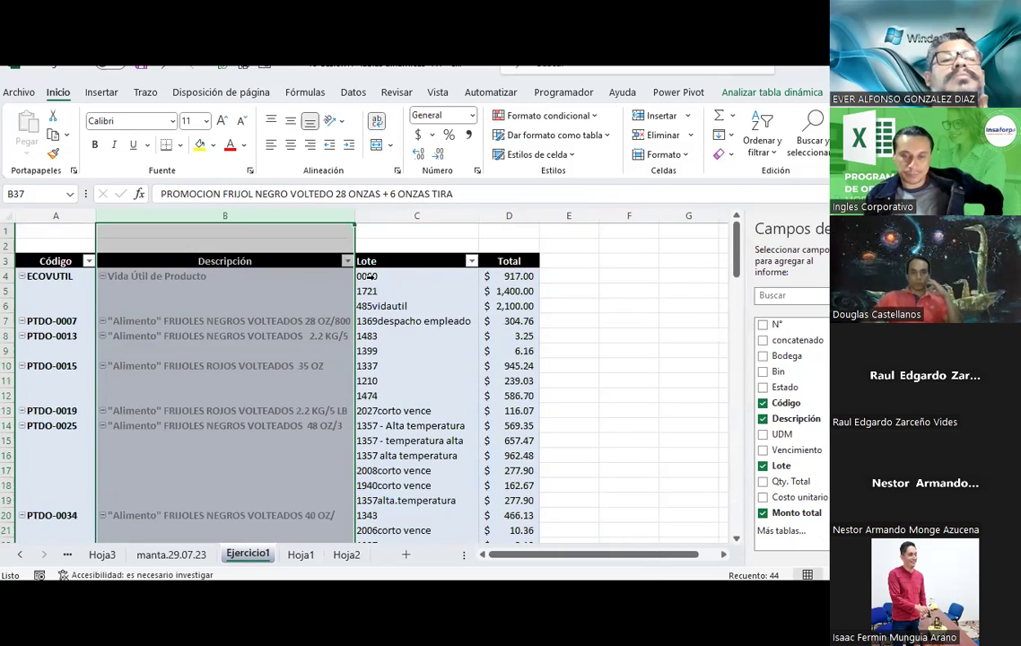
{"action": "left_click", "coordinate": [387, 368]}
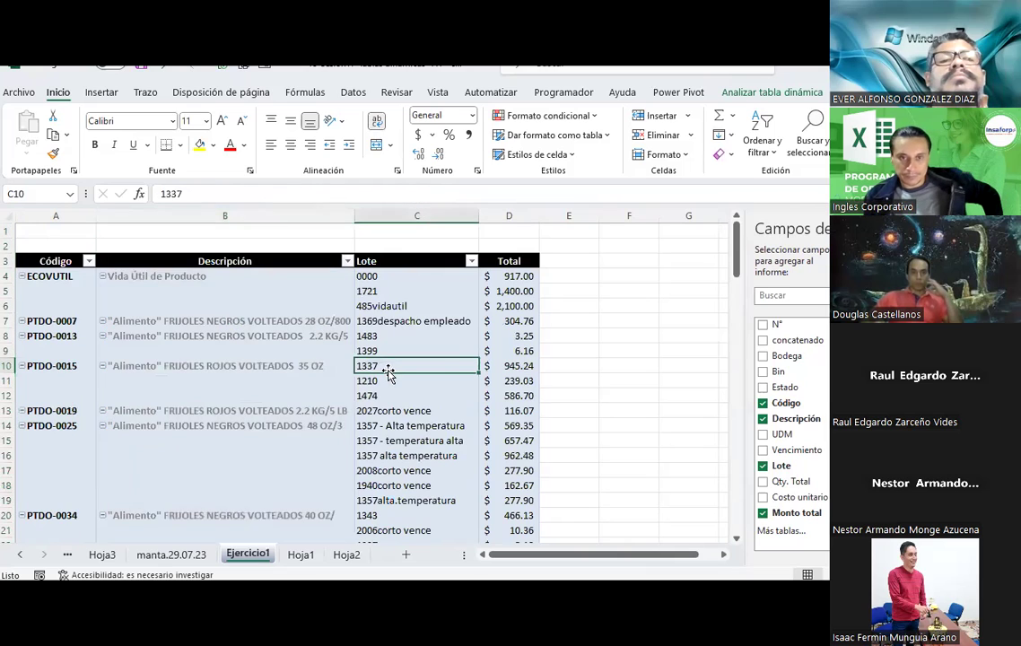
{"action": "left_click", "coordinate": [367, 280]}
{"action": "left_click", "coordinate": [384, 295]}
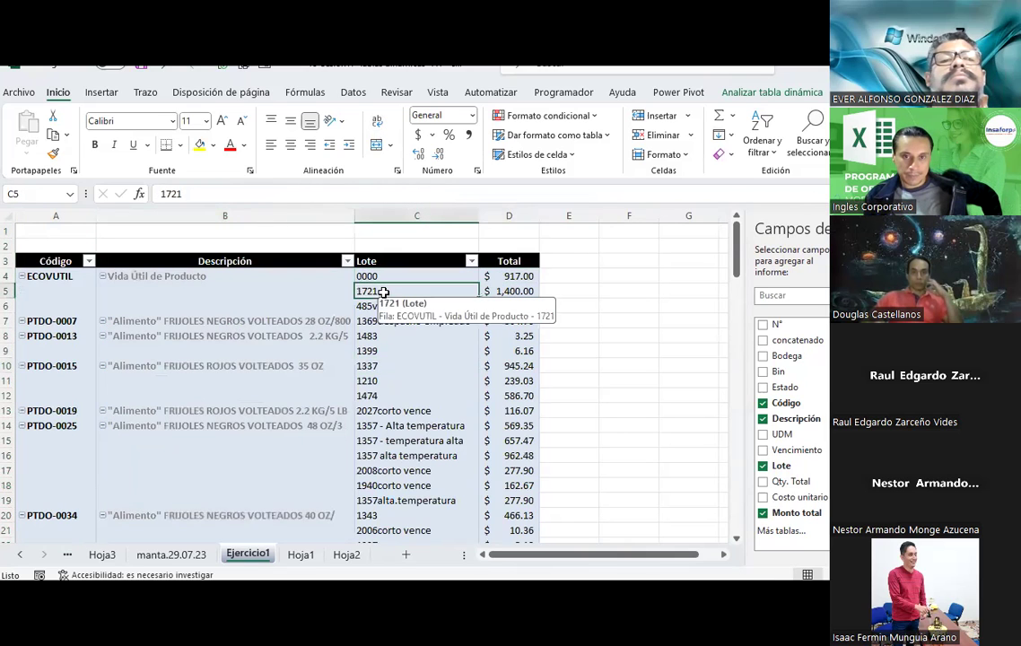
{"action": "left_click", "coordinate": [363, 276], "text": "shift"}
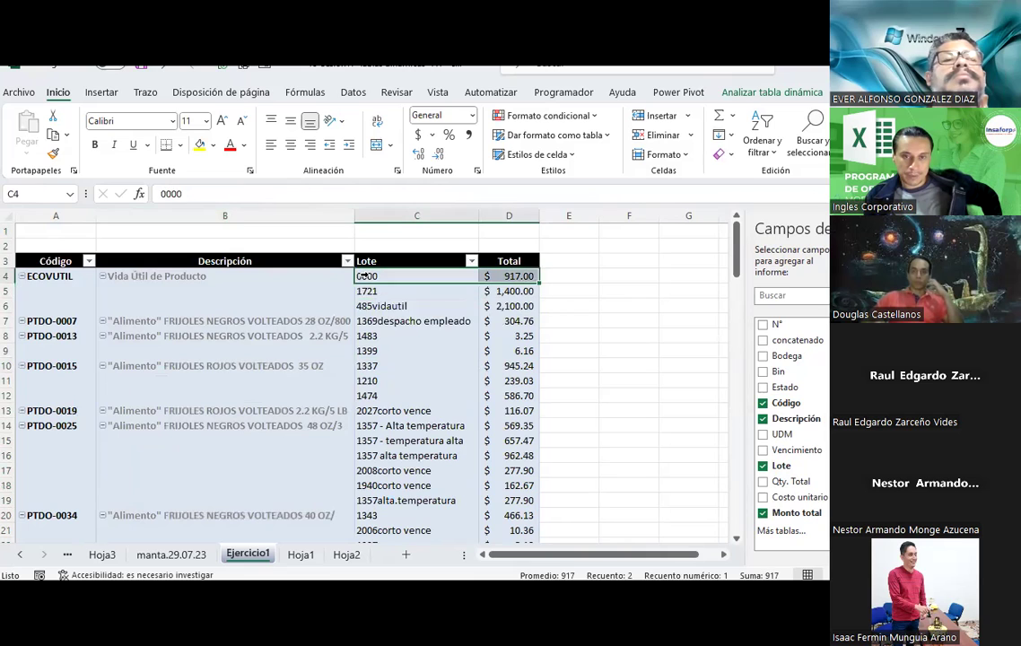
{"action": "left_click_drag", "start_coordinate": [364, 275], "coordinate": [358, 301]}
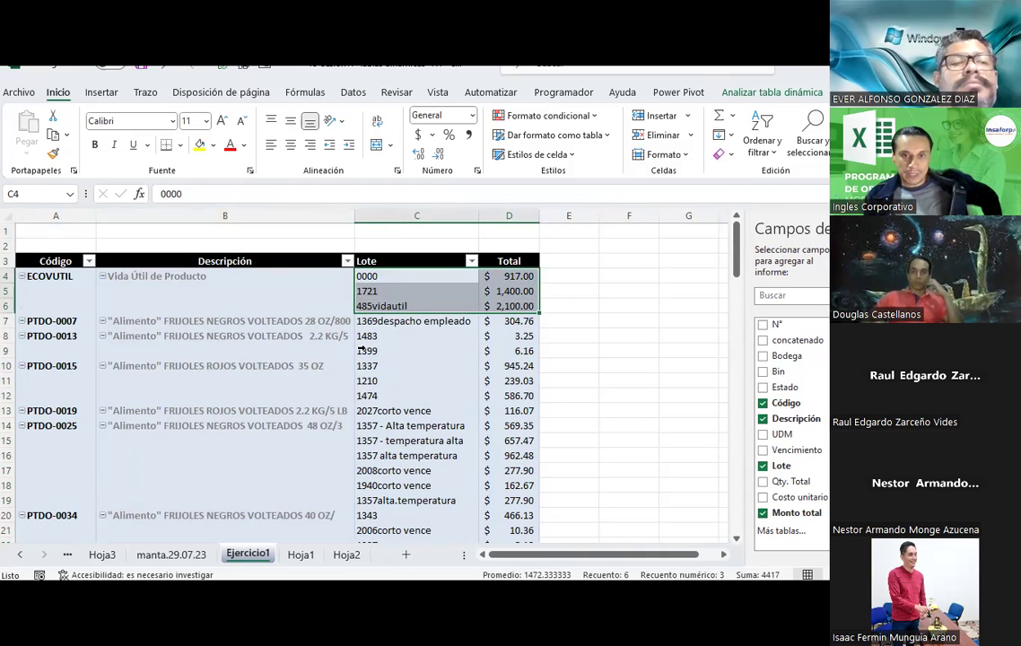
{"action": "left_click_drag", "start_coordinate": [367, 351], "coordinate": [507, 350]}
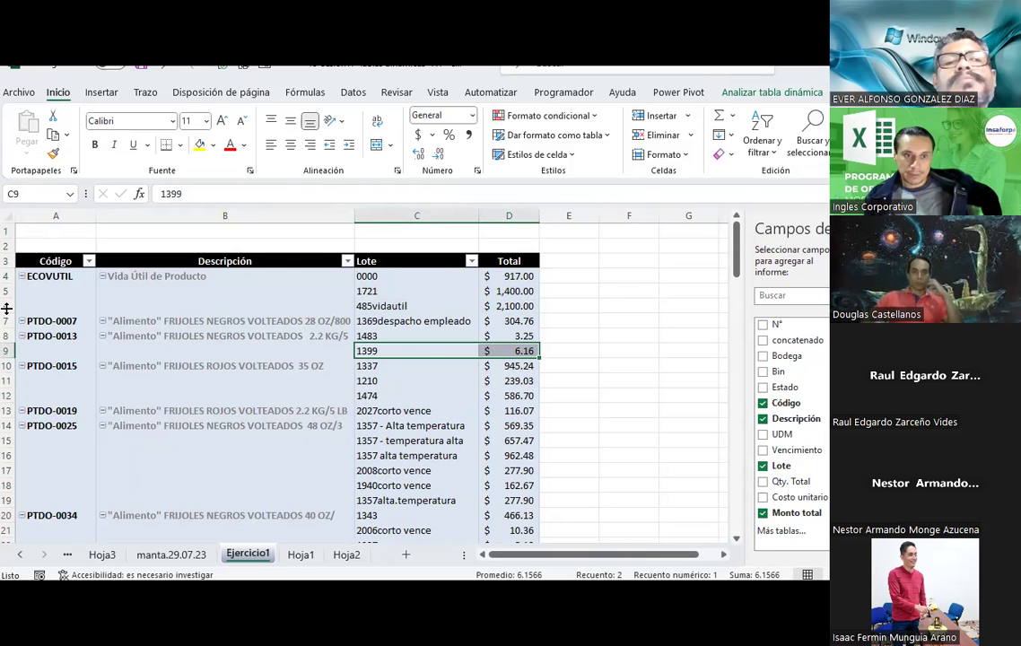
- Collapse ECOVUTIL and the PTDO-0007, 0013, 0015, 0019 and 0025 groups to their totals
{"action": "left_click", "coordinate": [22, 278]}
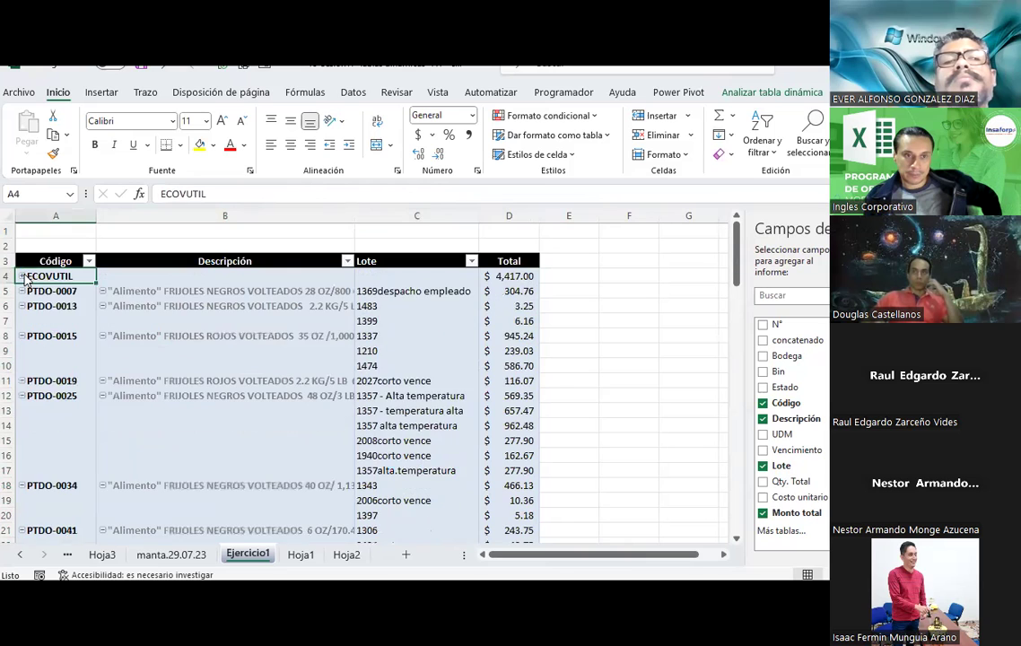
{"action": "left_click", "coordinate": [22, 277]}
{"action": "left_click", "coordinate": [23, 277]}
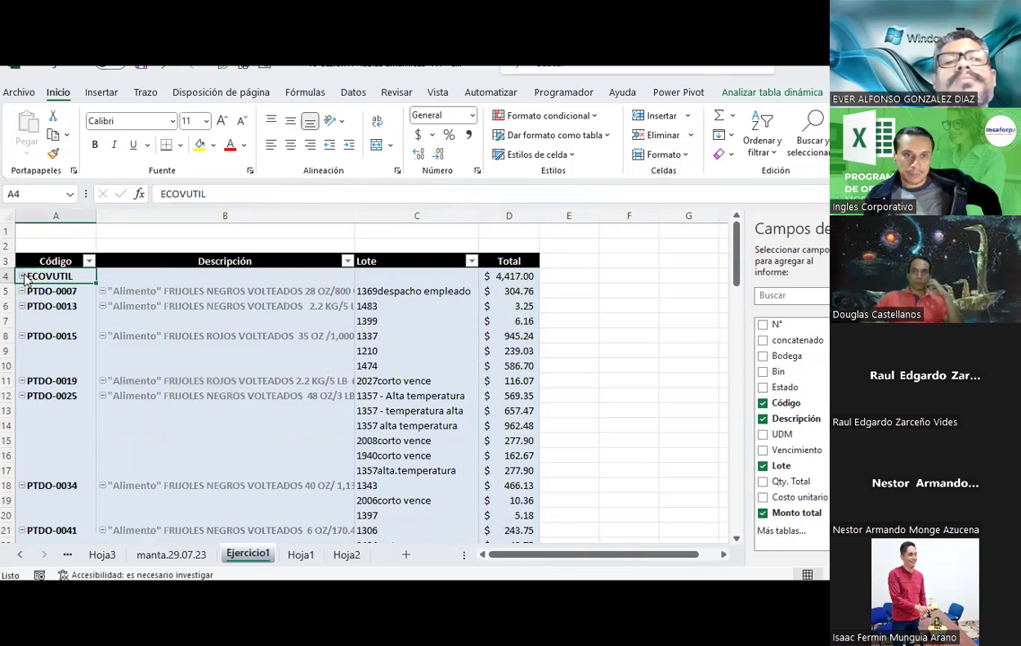
{"action": "left_click", "coordinate": [22, 336]}
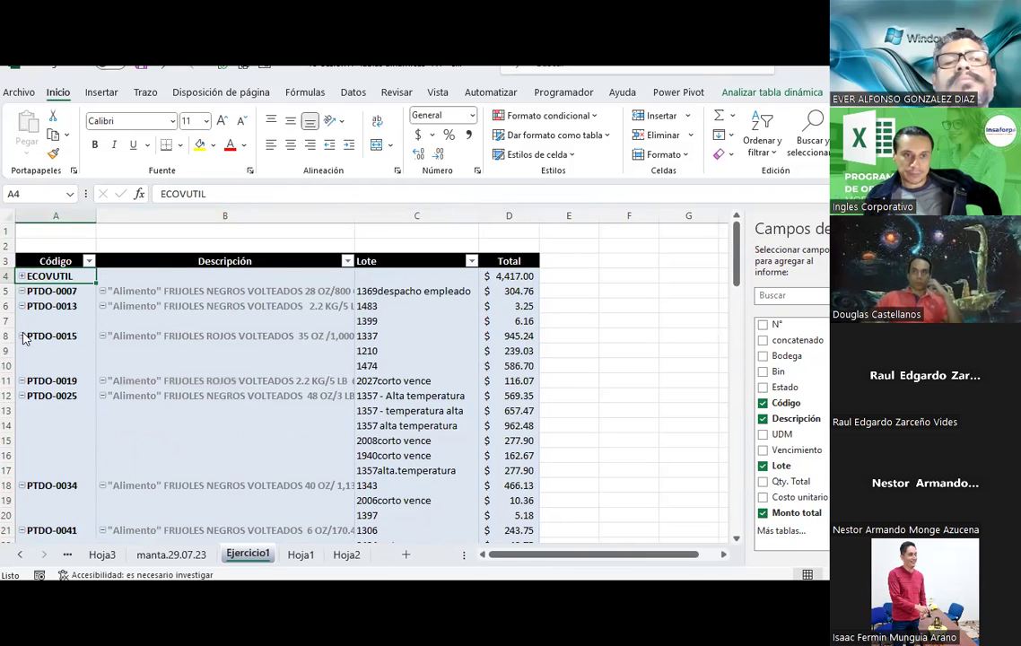
{"action": "left_click", "coordinate": [22, 307]}
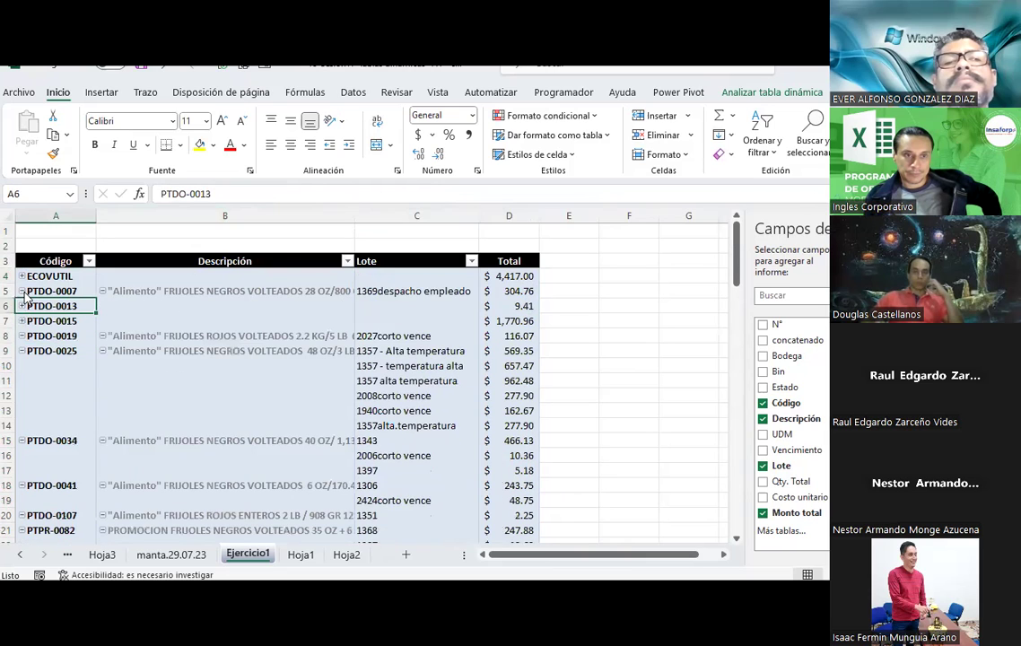
{"action": "left_click", "coordinate": [22, 291]}
{"action": "left_click", "coordinate": [22, 336]}
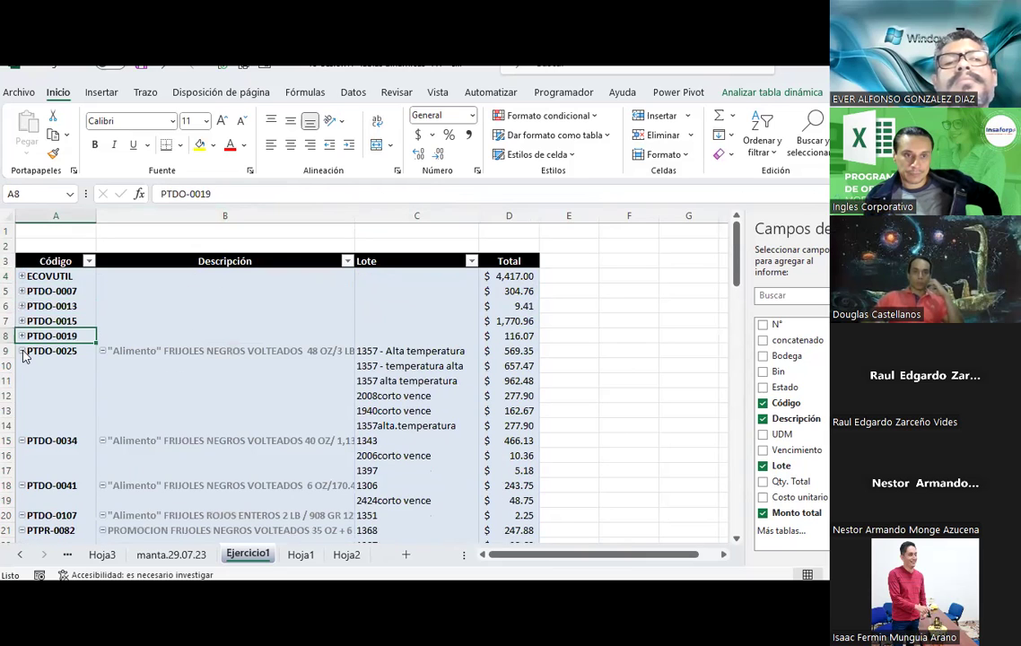
{"action": "left_click", "coordinate": [23, 350]}
- Collapse the PTDO-0034, PTDO-0041, PTDO-0107, PTPR-0082 and PTPR-0096 groups to their totals
{"action": "left_click", "coordinate": [20, 366]}
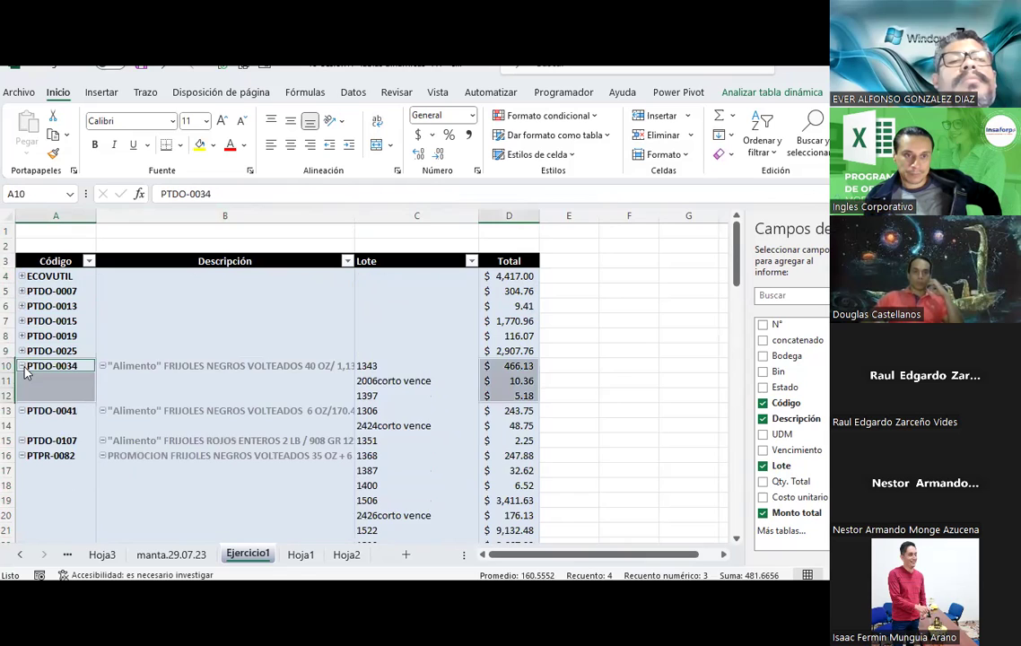
{"action": "left_click", "coordinate": [21, 365]}
{"action": "left_click", "coordinate": [22, 380]}
{"action": "left_click", "coordinate": [22, 380]}
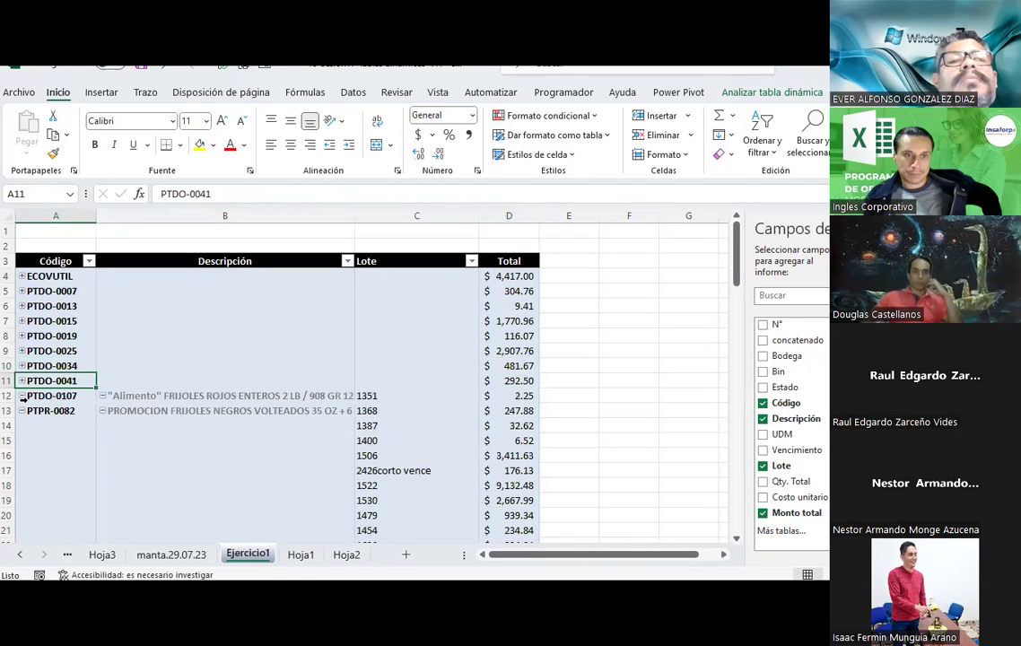
{"action": "left_click", "coordinate": [22, 395]}
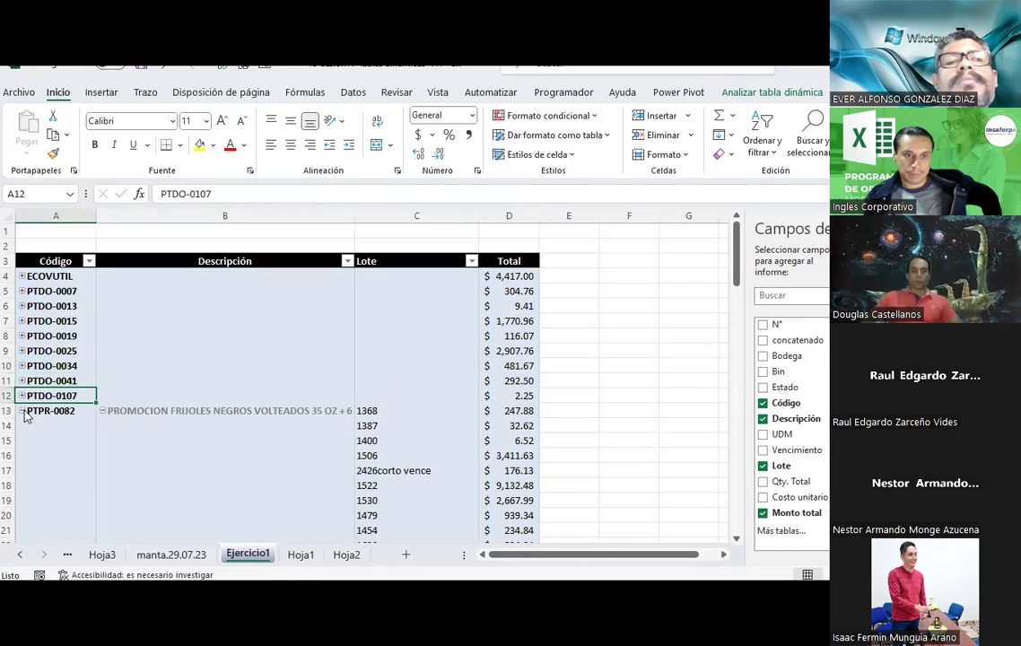
{"action": "left_click", "coordinate": [21, 411]}
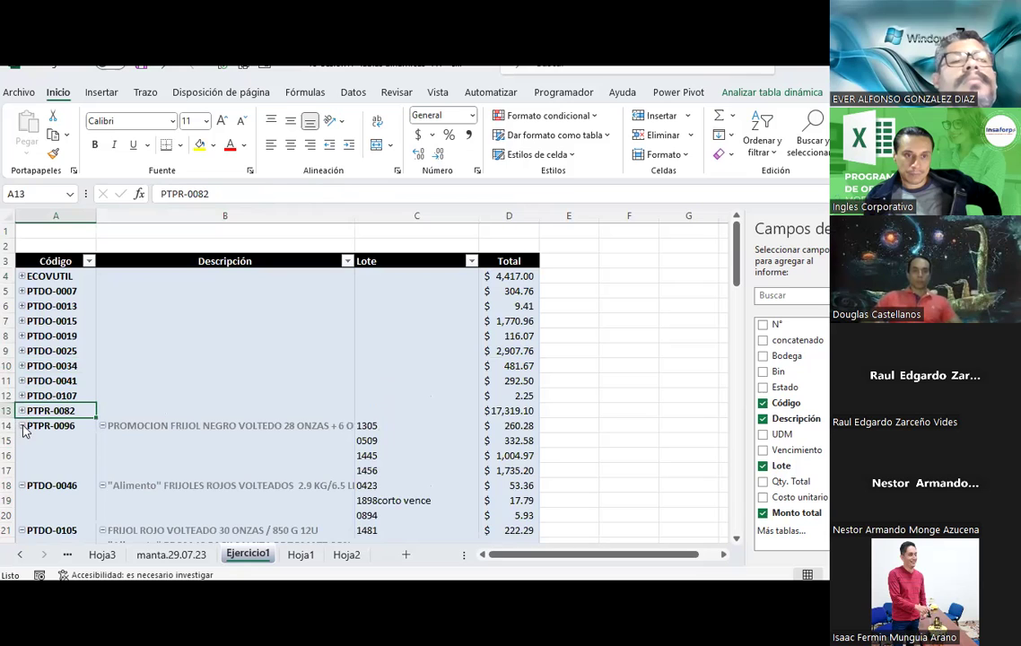
{"action": "left_click", "coordinate": [22, 425]}
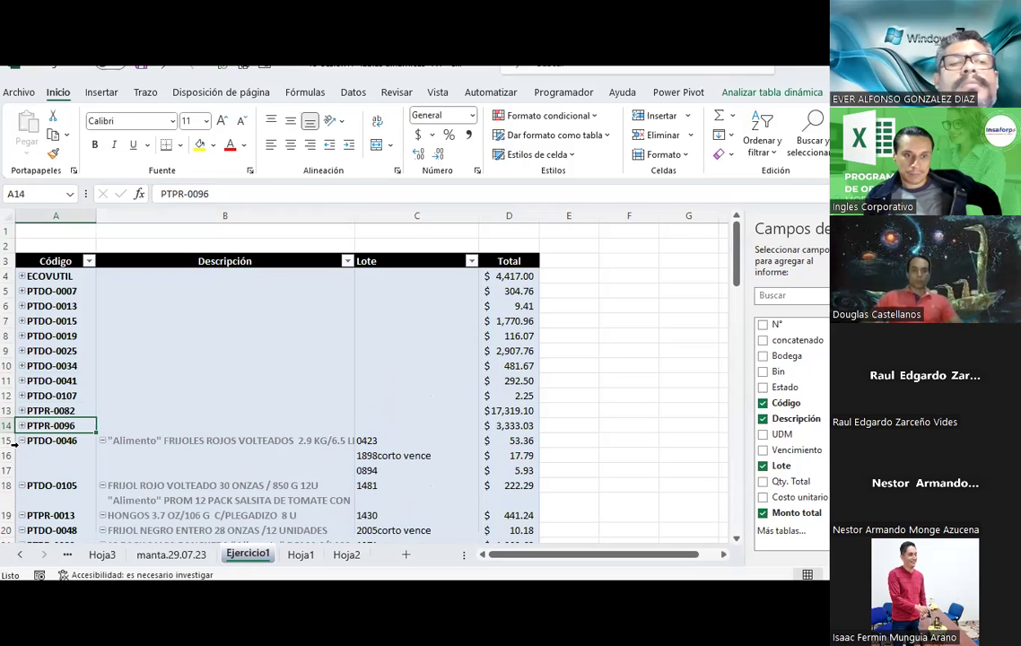
- Collapse PTDO-0046, PTDO-0105, PTPR-0013, PTDO-0048 and PTPR-0083, checking the Total general row
{"action": "left_click", "coordinate": [21, 440]}
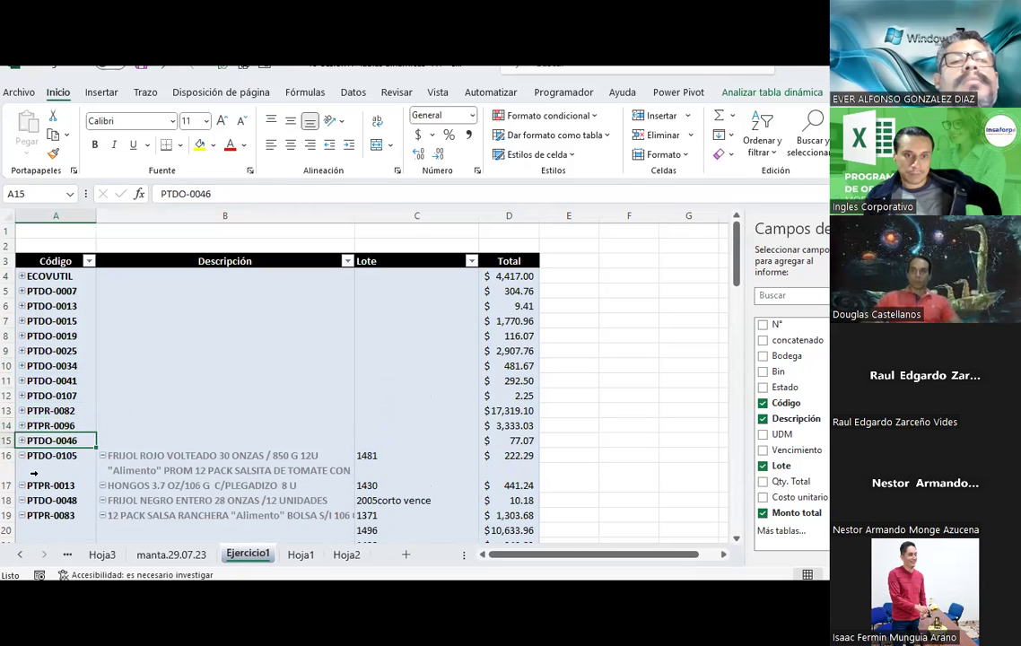
{"action": "left_click", "coordinate": [23, 456]}
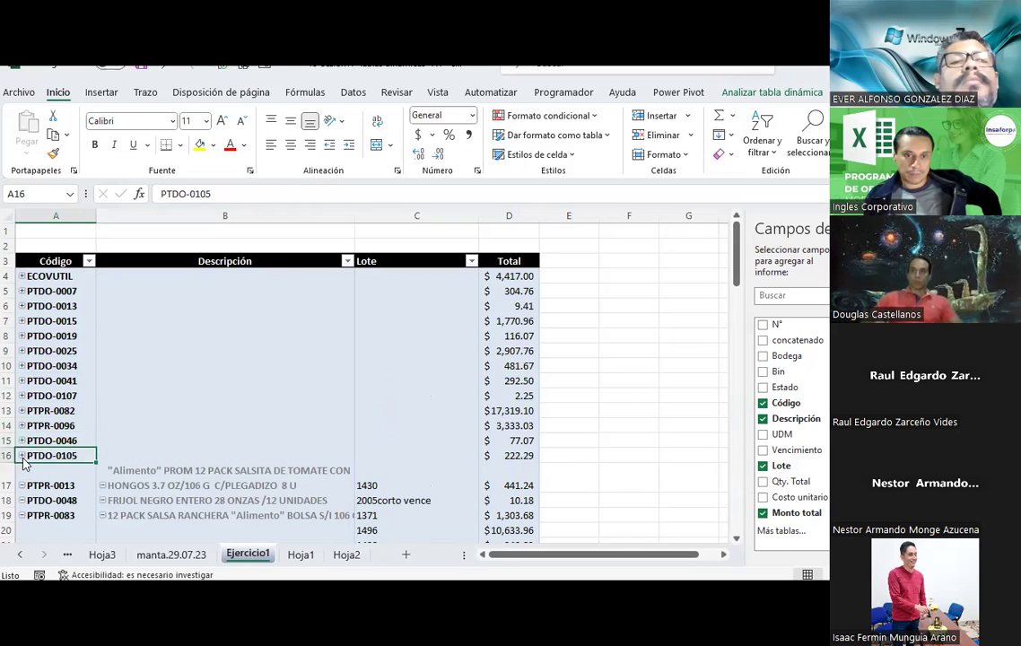
{"action": "left_click", "coordinate": [22, 485]}
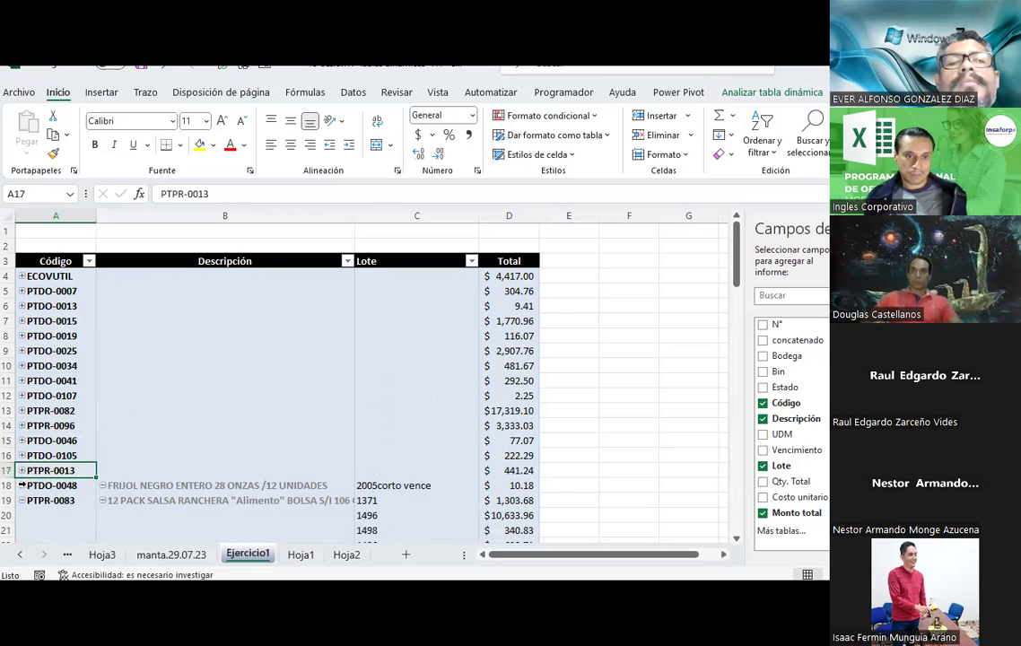
{"action": "left_click", "coordinate": [22, 485]}
{"action": "left_click", "coordinate": [22, 500]}
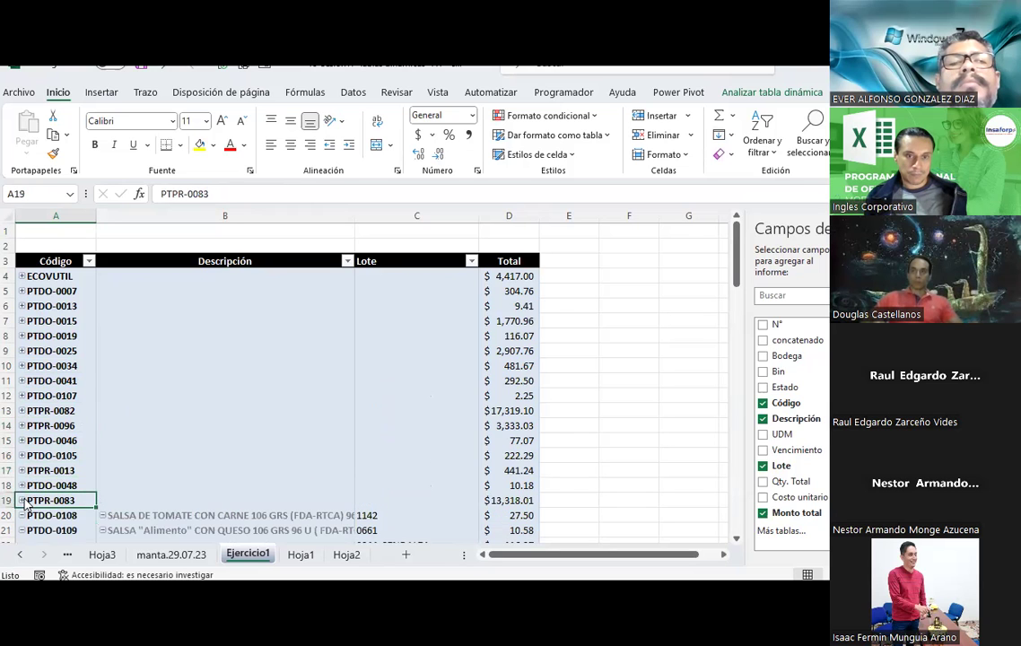
{"action": "scroll", "coordinate": [81, 377], "scroll_direction": "down", "scroll_amount": 3}
{"action": "scroll", "coordinate": [91, 381], "scroll_direction": "down", "scroll_amount": 11}
{"action": "scroll", "coordinate": [90, 380], "scroll_direction": "down", "scroll_amount": 8}
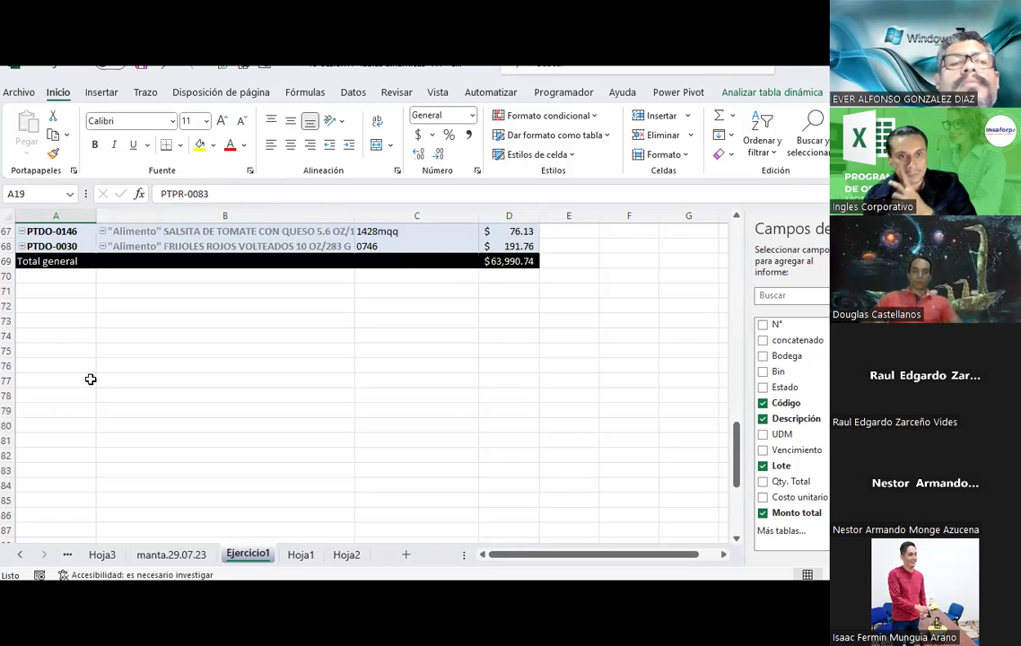
{"action": "scroll", "coordinate": [90, 380], "scroll_direction": "up", "scroll_amount": 10}
{"action": "scroll", "coordinate": [91, 380], "scroll_direction": "up", "scroll_amount": 11}
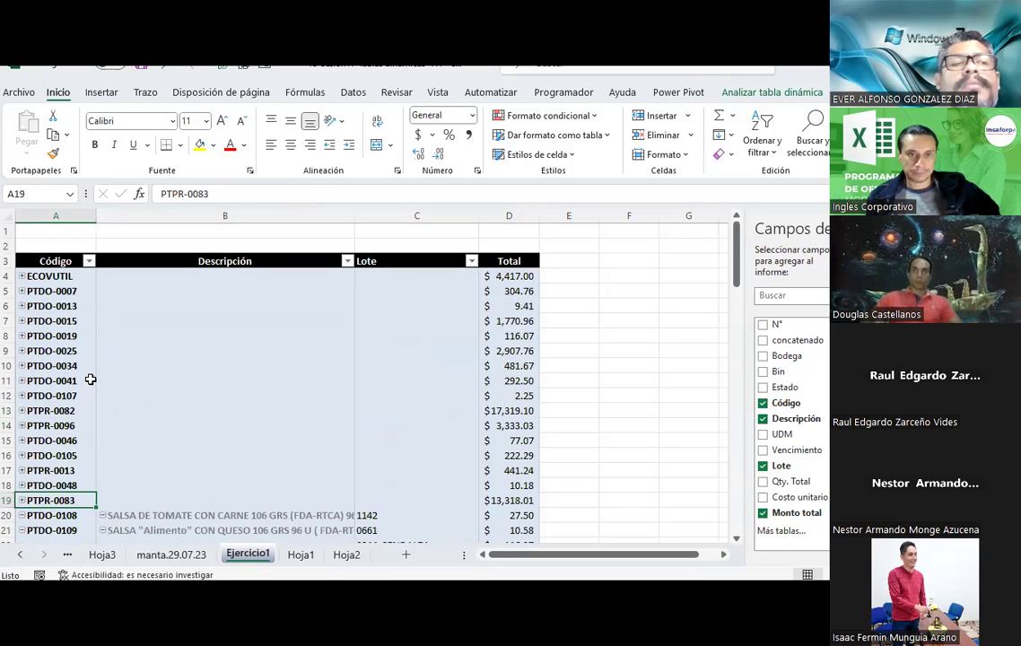
- Expand the ECOVUTIL, PTDO-0007 and PTDO-0013 groups to show their lots
{"action": "left_click", "coordinate": [21, 276]}
{"action": "left_click", "coordinate": [21, 320]}
{"action": "left_click", "coordinate": [21, 335]}
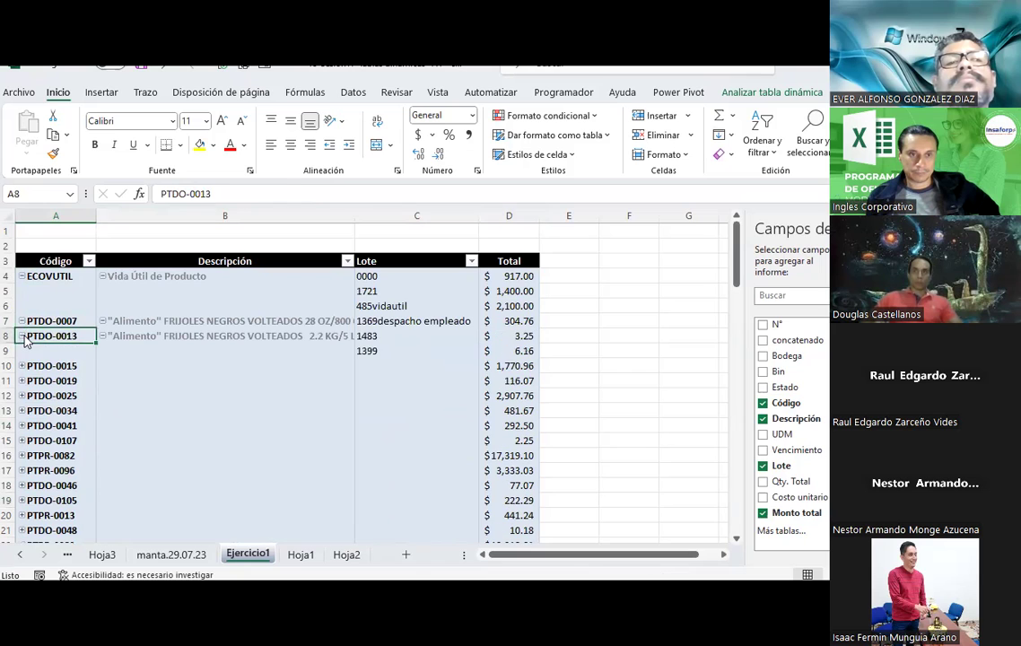
- Browse the Código filter list and close it without changes
{"action": "left_click", "coordinate": [87, 260]}
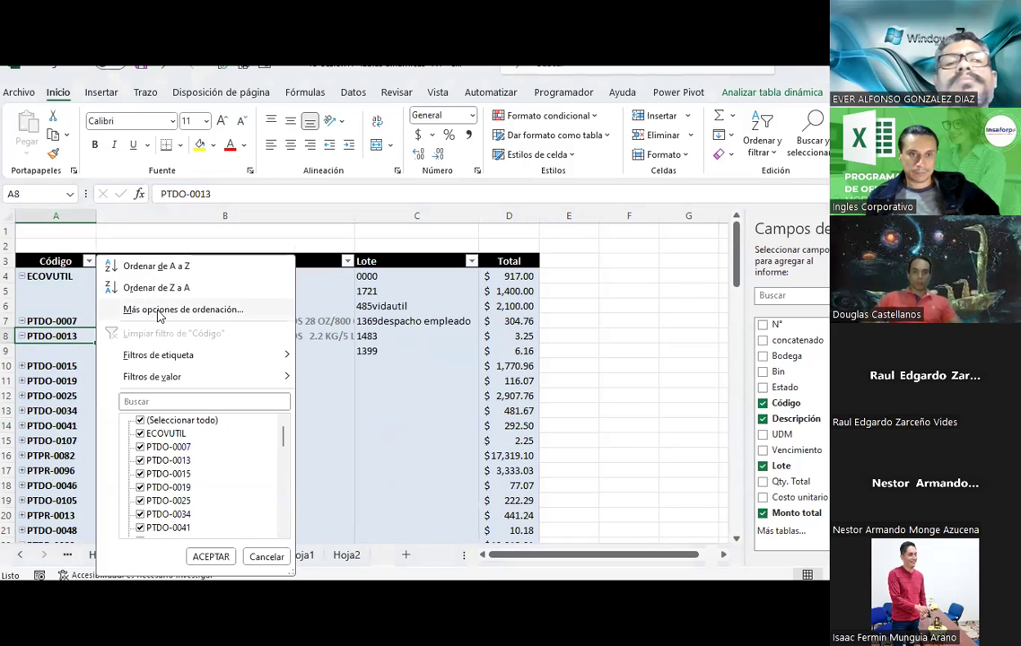
{"action": "scroll", "coordinate": [208, 421], "scroll_direction": "down", "scroll_amount": 5}
{"action": "scroll", "coordinate": [210, 423], "scroll_direction": "down", "scroll_amount": 5}
{"action": "scroll", "coordinate": [210, 424], "scroll_direction": "down", "scroll_amount": 5}
{"action": "left_click", "coordinate": [20, 380]}
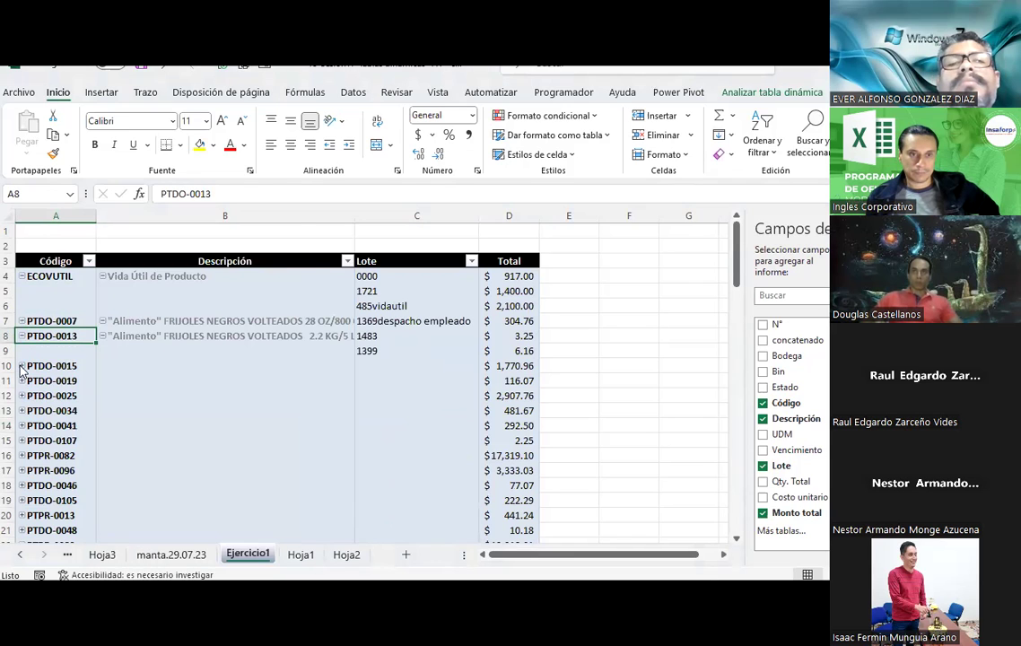
- Expand the PTDO-0015, 0019, 0025, 0034, 0041 and 0107 groups to show their lots
{"action": "left_click", "coordinate": [19, 380]}
{"action": "left_click", "coordinate": [21, 365]}
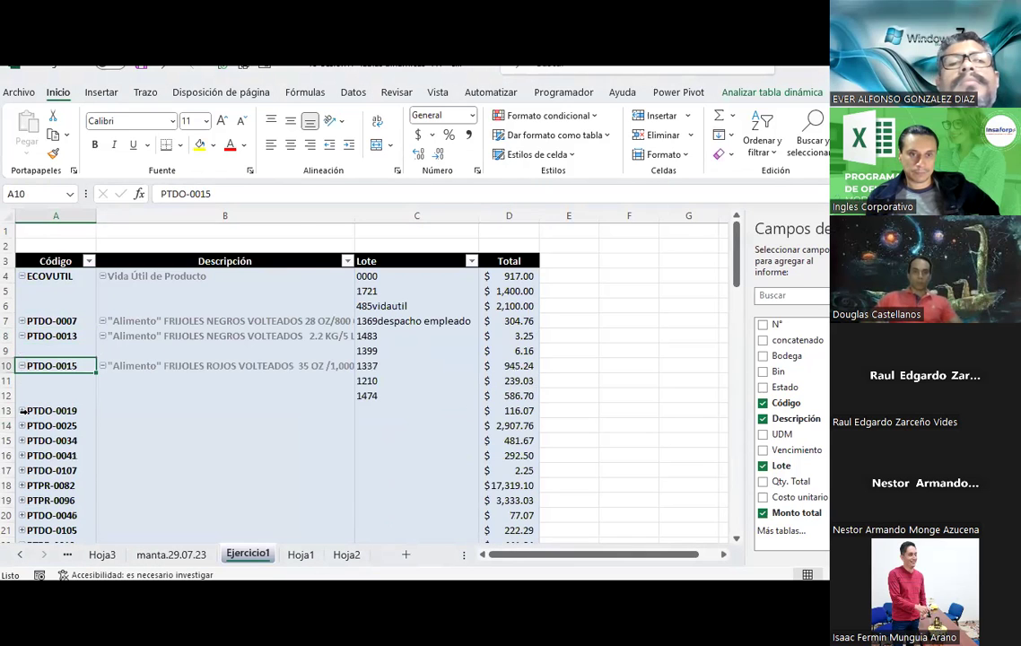
{"action": "left_click", "coordinate": [22, 410]}
{"action": "left_click", "coordinate": [22, 425]}
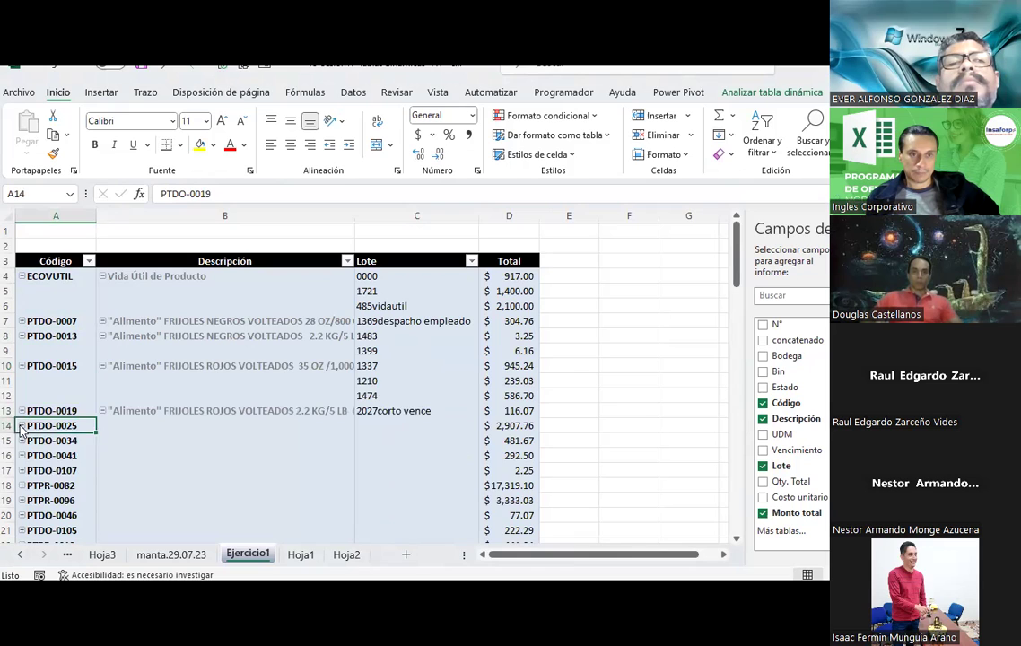
{"action": "scroll", "coordinate": [6, 436], "scroll_direction": "down", "scroll_amount": 3}
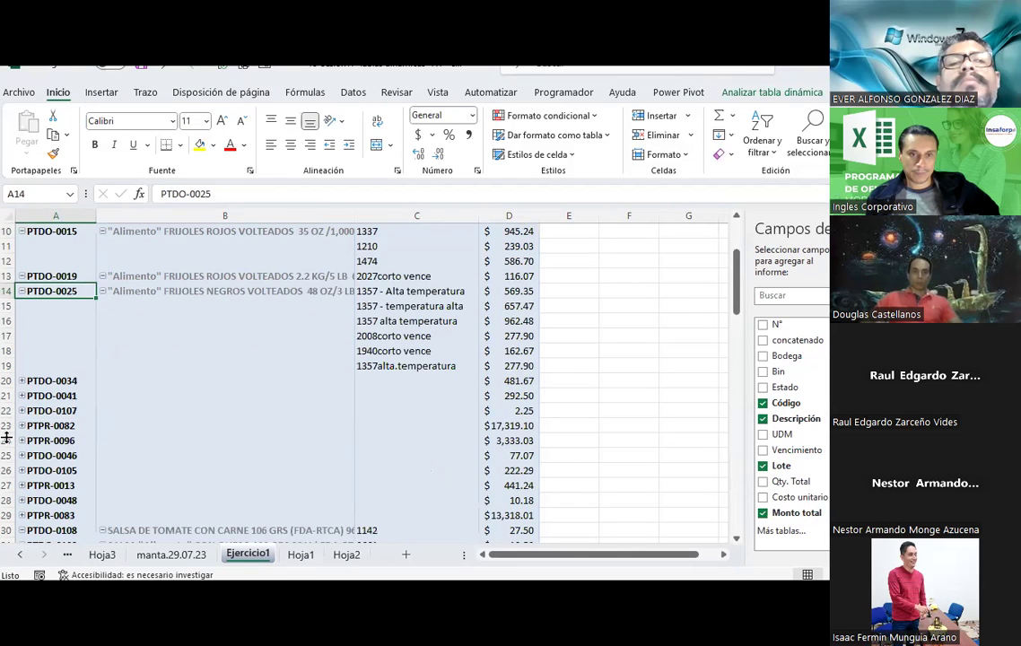
{"action": "left_click", "coordinate": [22, 380]}
{"action": "left_click", "coordinate": [22, 427]}
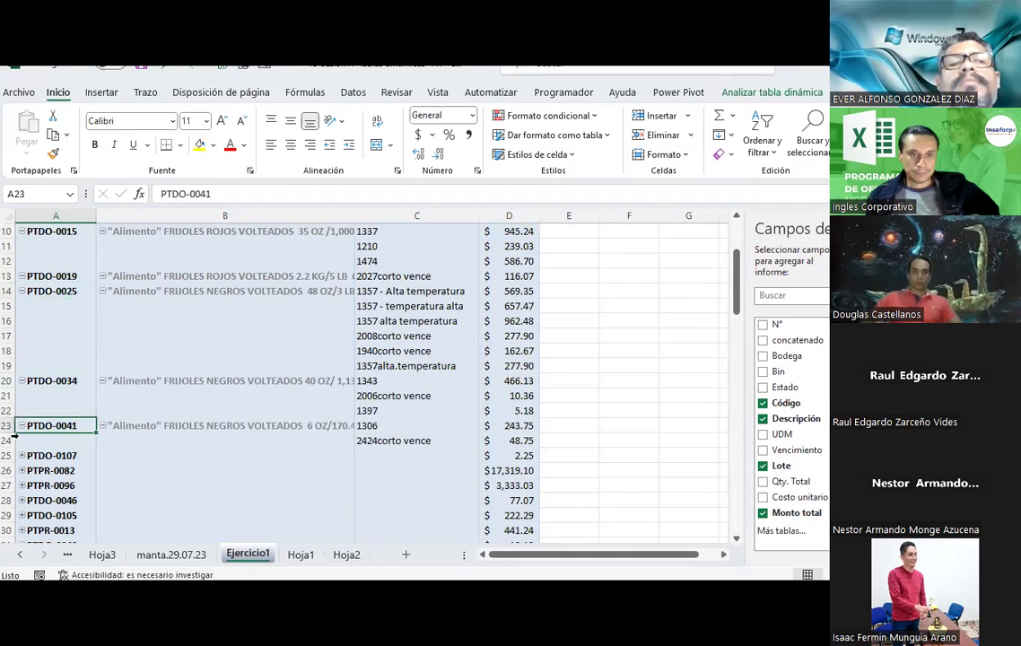
{"action": "left_click", "coordinate": [21, 455]}
- Expand the PTPR-0082, PTPR-0096 and PTDO-0046 groups to show their lots
{"action": "scroll", "coordinate": [11, 441], "scroll_direction": "down", "scroll_amount": 2}
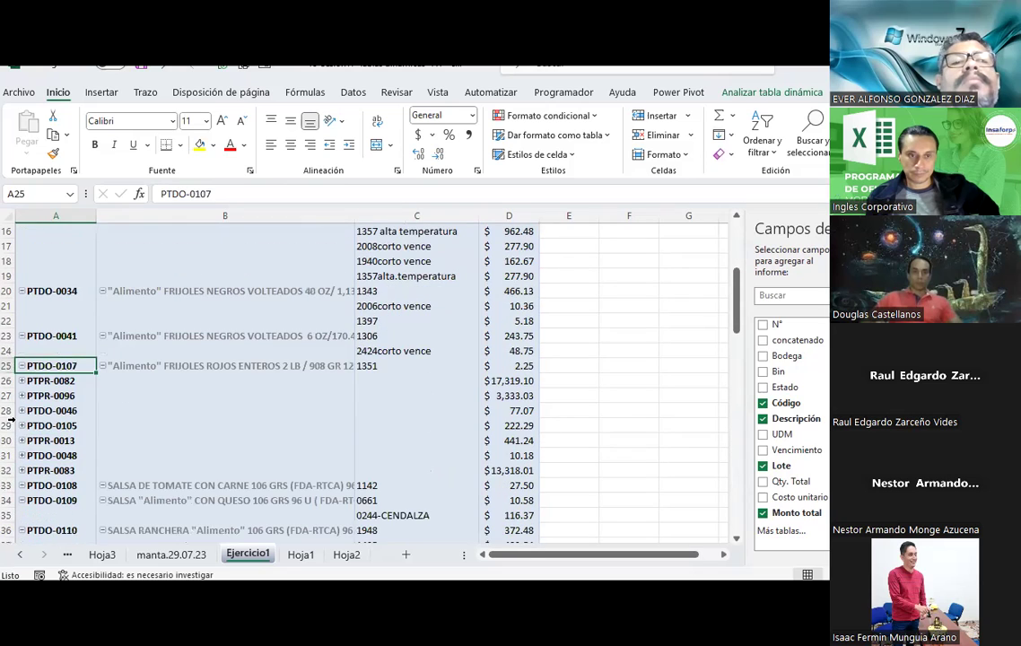
{"action": "left_click", "coordinate": [21, 380]}
{"action": "scroll", "coordinate": [27, 426], "scroll_direction": "down", "scroll_amount": 3}
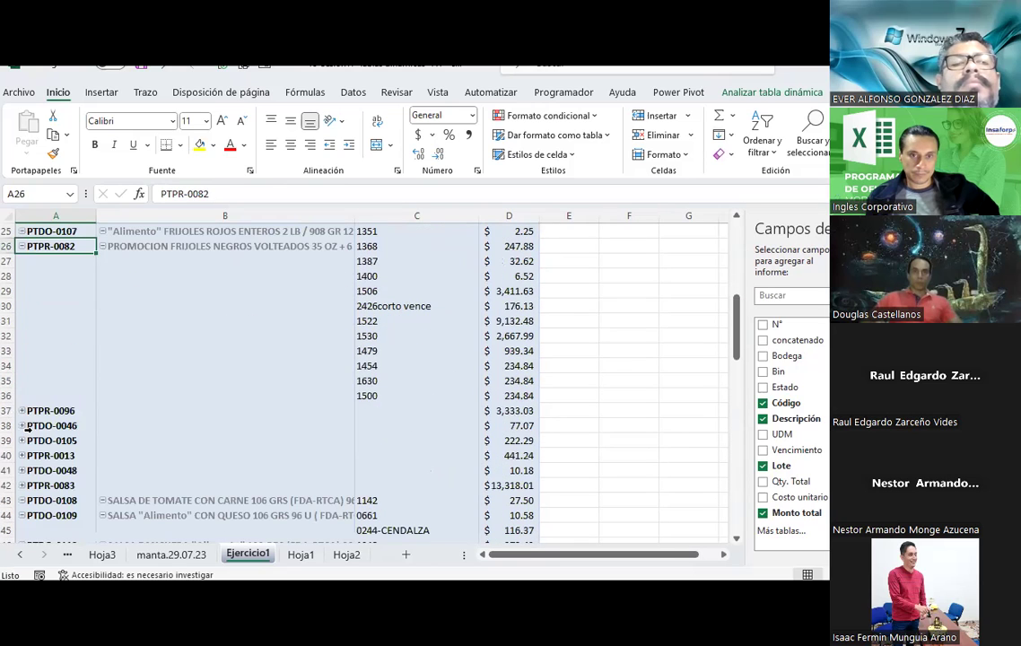
{"action": "left_click", "coordinate": [22, 411]}
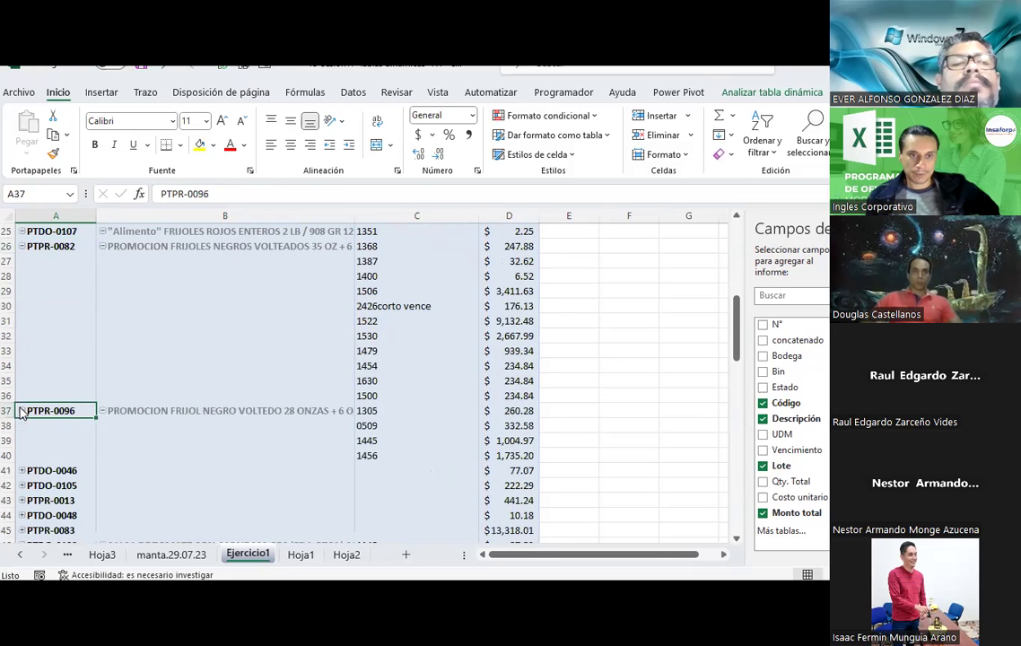
{"action": "left_click", "coordinate": [23, 471]}
- Expand PTDO-0105, PTPR-0013, PTDO-0048 and PTPR-0083, then select description cell B8
{"action": "scroll", "coordinate": [18, 446], "scroll_direction": "down", "scroll_amount": 4}
{"action": "left_click", "coordinate": [21, 335]}
{"action": "left_click", "coordinate": [18, 351]}
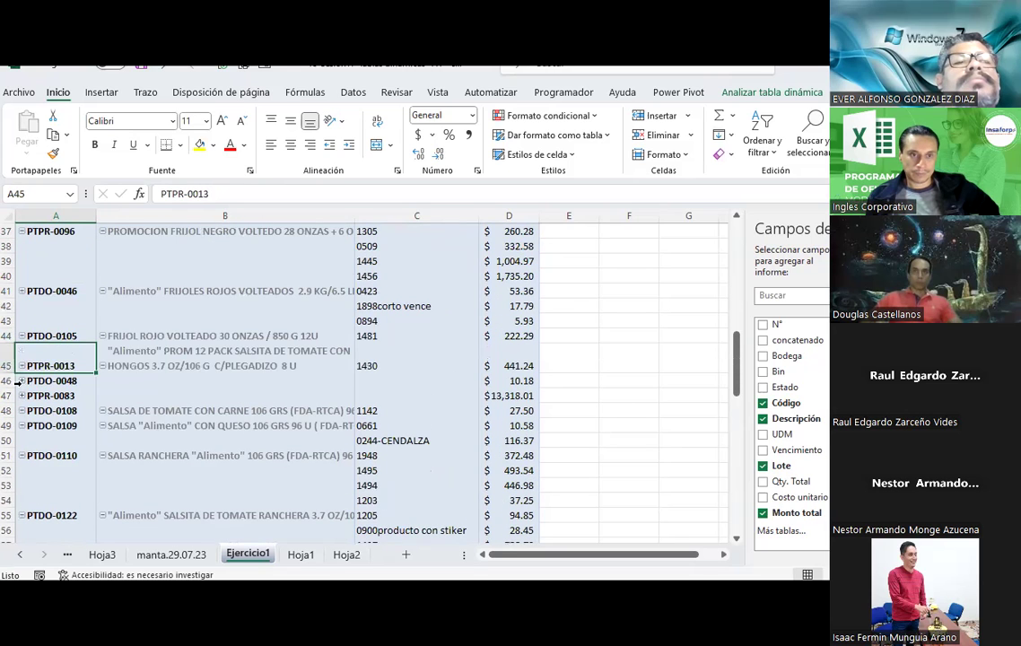
{"action": "left_click", "coordinate": [21, 380]}
{"action": "left_click", "coordinate": [22, 396]}
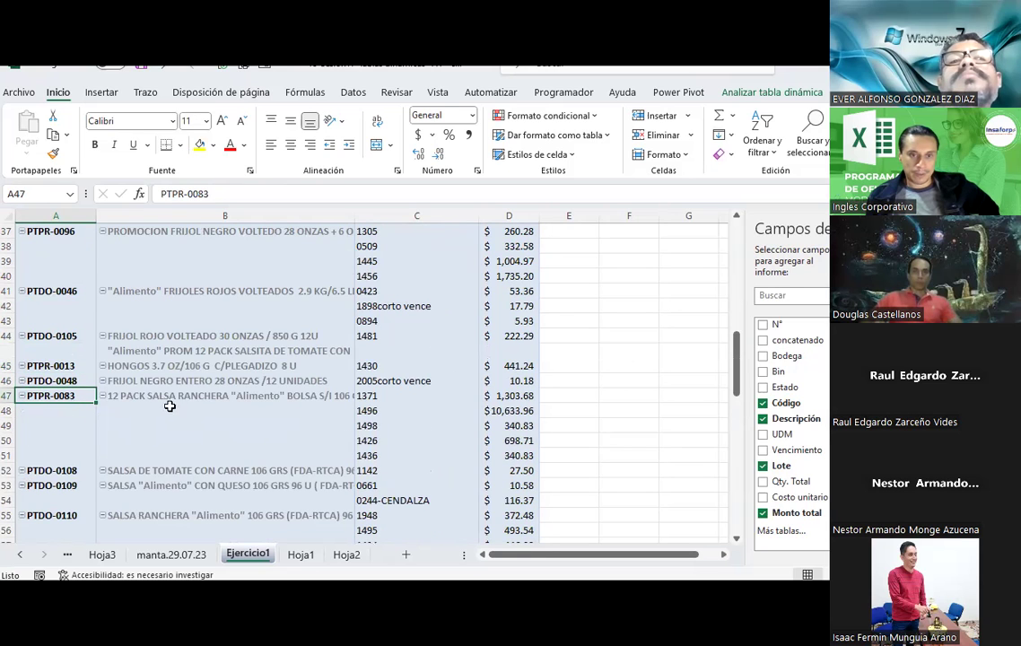
{"action": "scroll", "coordinate": [264, 404], "scroll_direction": "up", "scroll_amount": 9}
{"action": "scroll", "coordinate": [266, 403], "scroll_direction": "up", "scroll_amount": 3}
{"action": "scroll", "coordinate": [287, 368], "scroll_direction": "up", "scroll_amount": 1}
{"action": "left_click", "coordinate": [313, 337]}
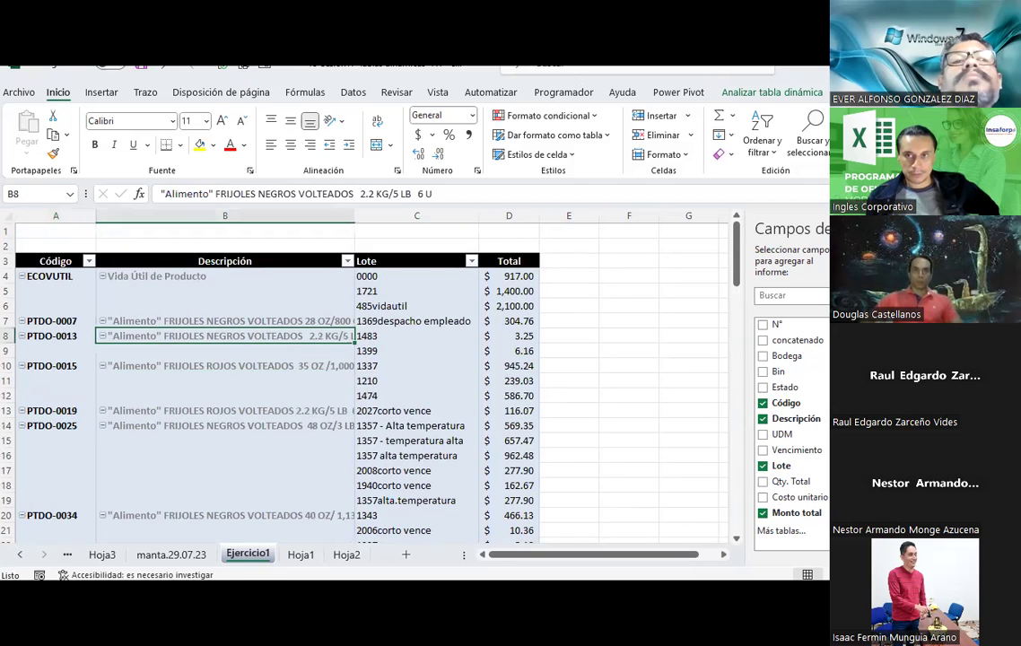
{"action": "left_click", "coordinate": [771, 93]}
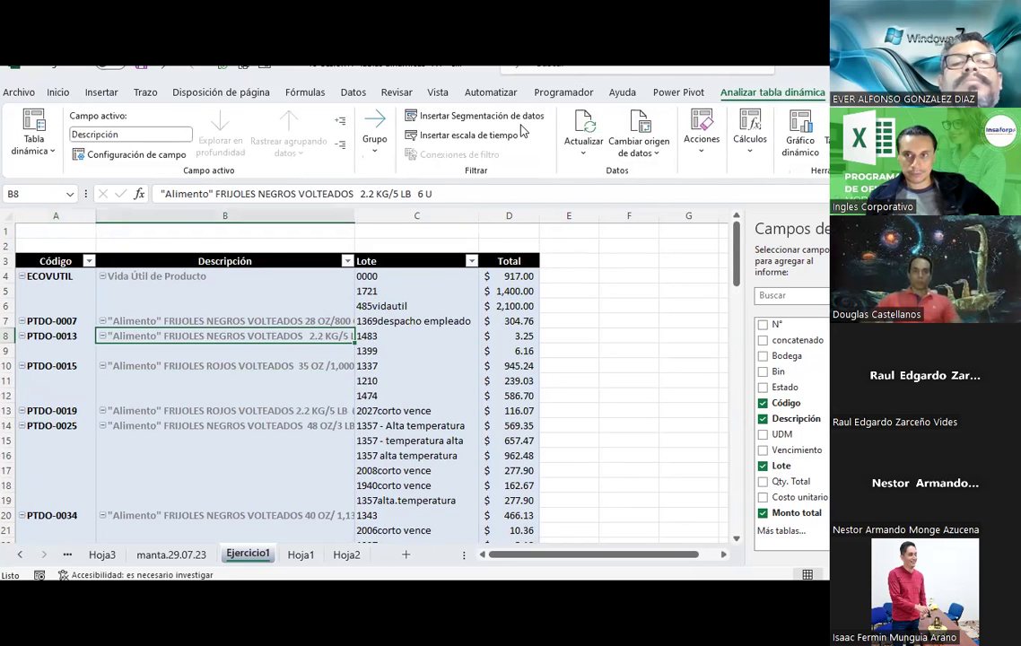
{"action": "left_click", "coordinate": [748, 146]}
{"action": "left_click", "coordinate": [791, 222]}
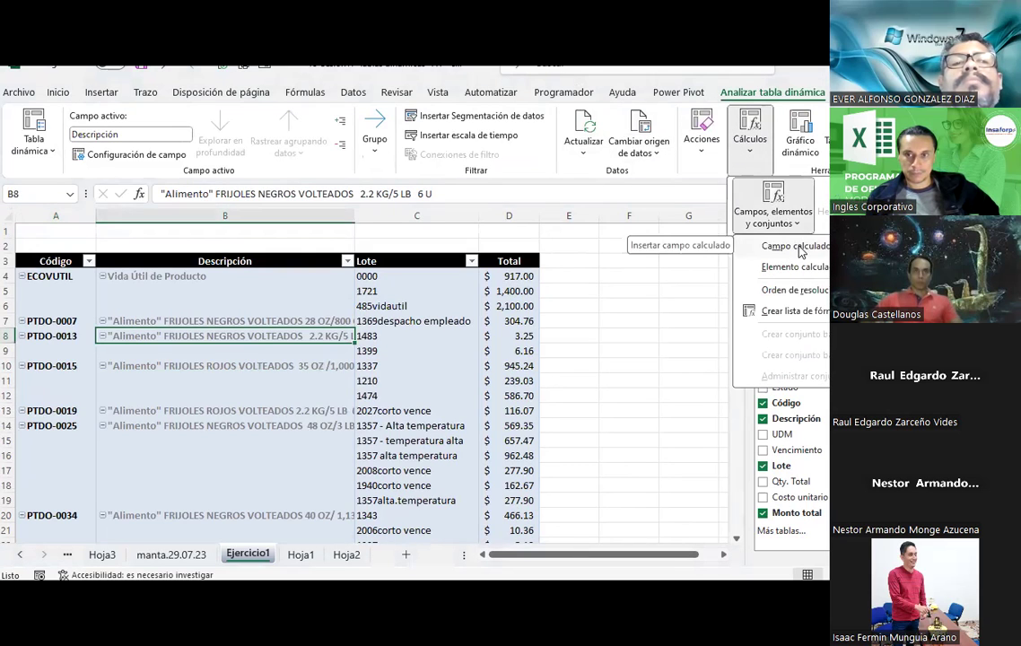
{"action": "left_click", "coordinate": [800, 248]}
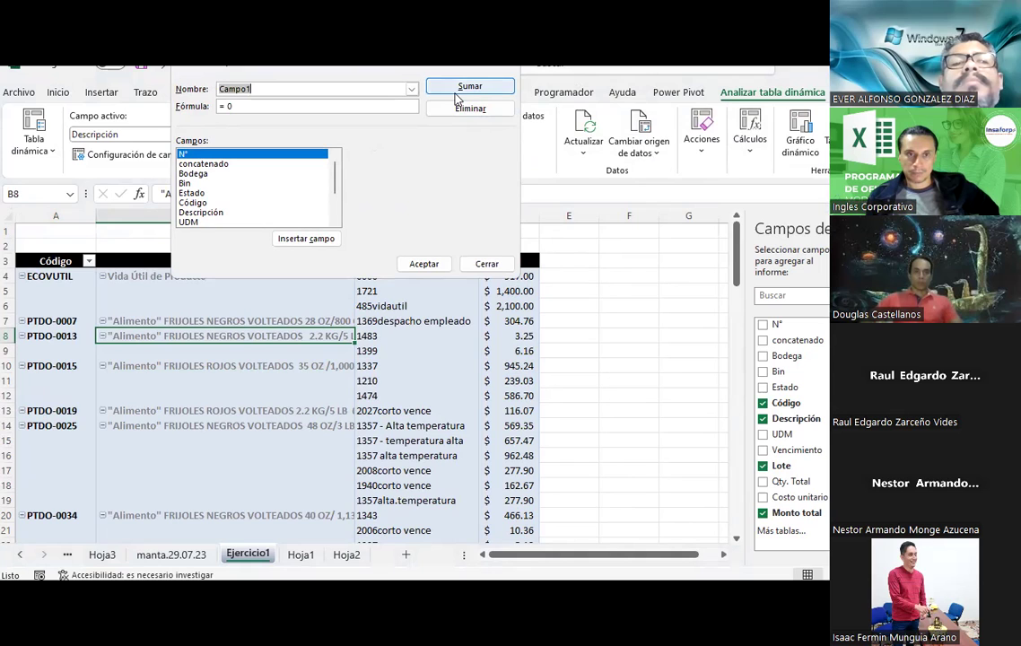
{"action": "left_click", "coordinate": [485, 264]}
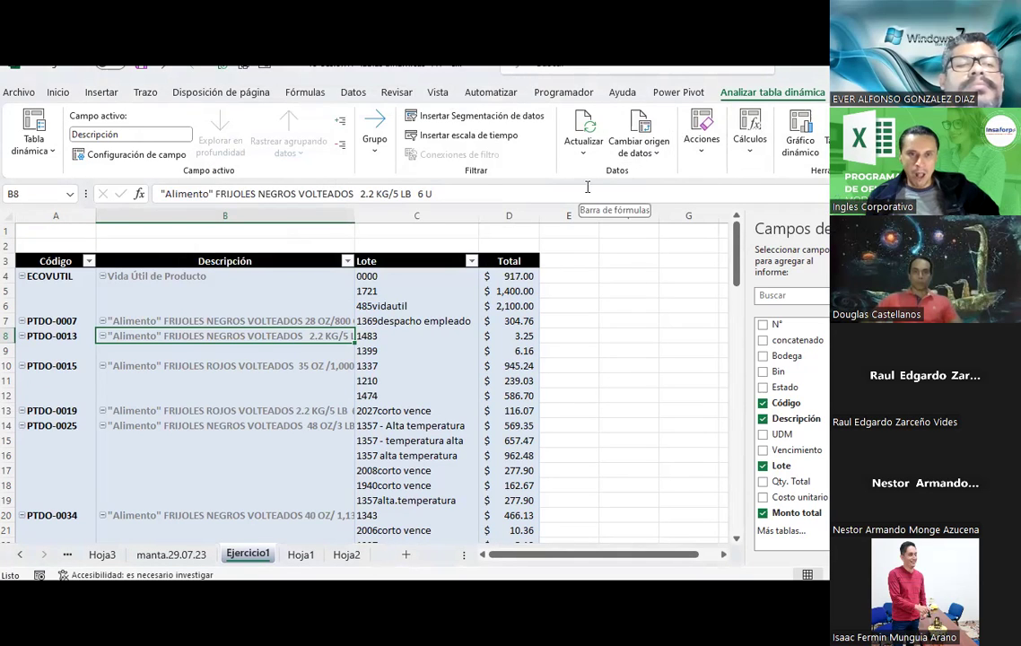
{"action": "left_click", "coordinate": [374, 144]}
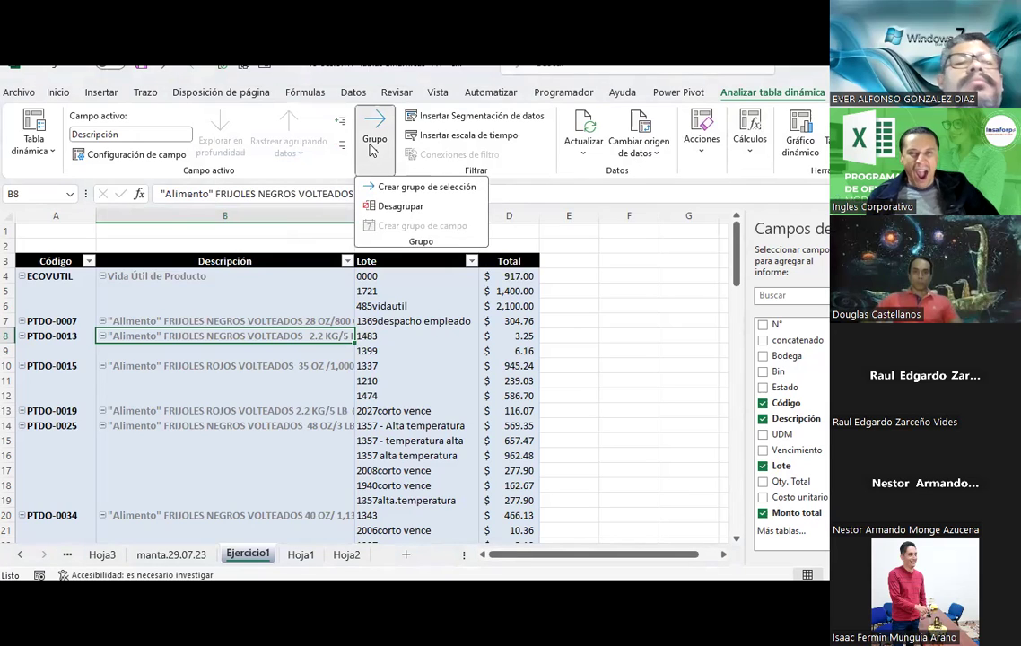
{"action": "left_click", "coordinate": [398, 189]}
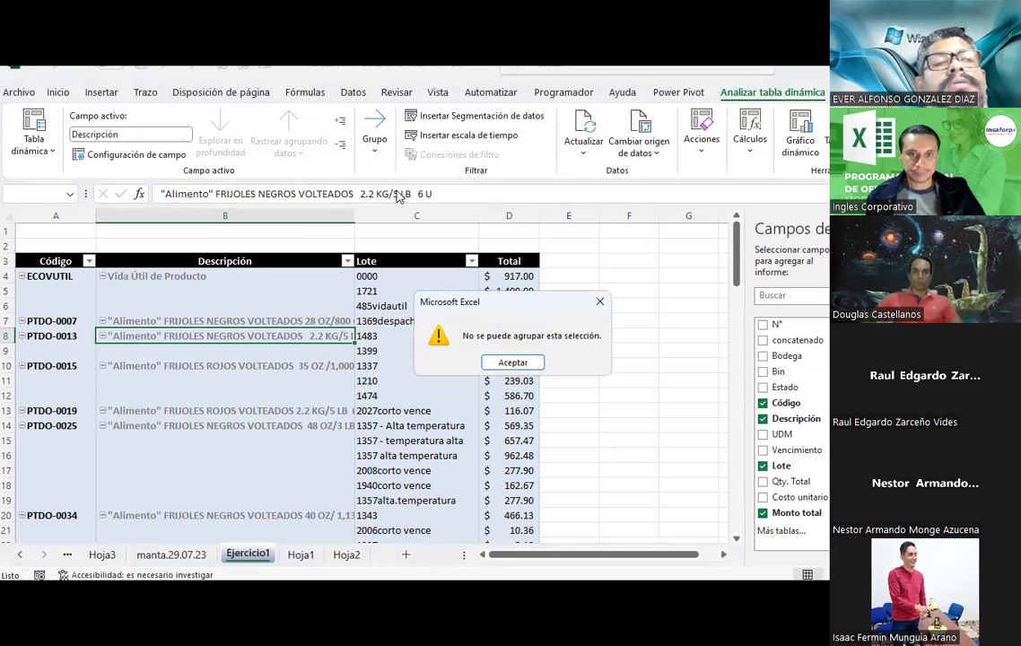
{"action": "left_click", "coordinate": [513, 363]}
{"action": "left_click_drag", "start_coordinate": [70, 323], "coordinate": [403, 498]}
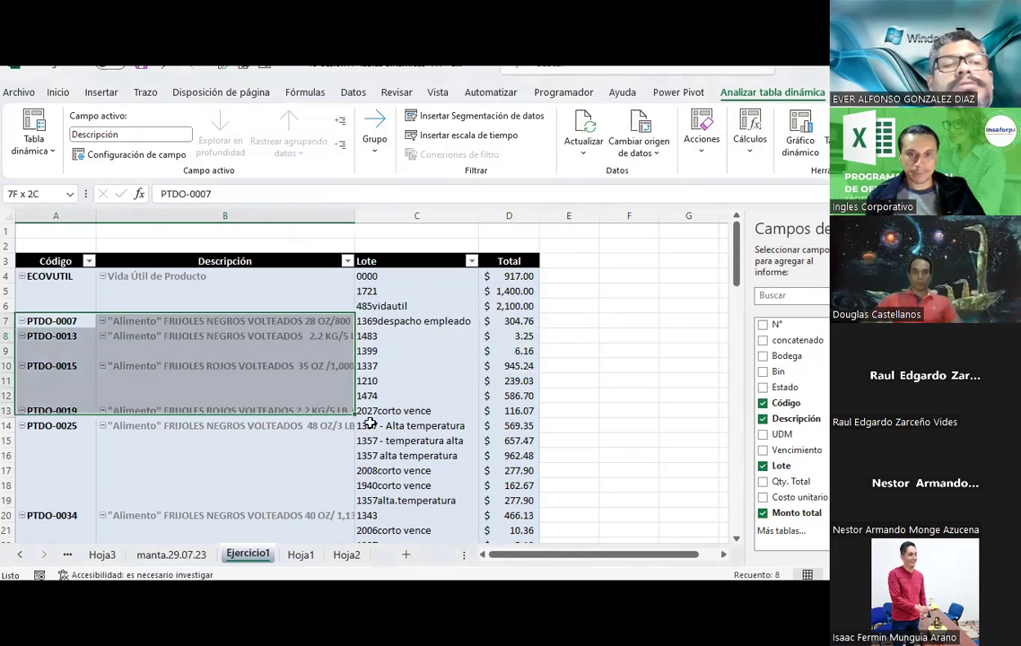
{"action": "left_click", "coordinate": [373, 143]}
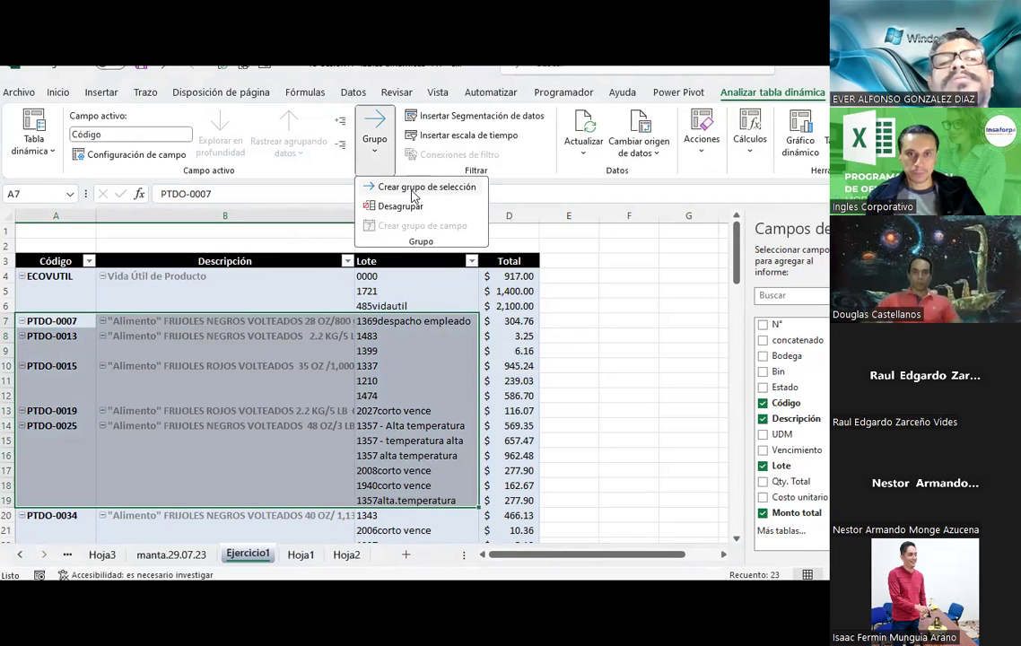
{"action": "left_click", "coordinate": [413, 189]}
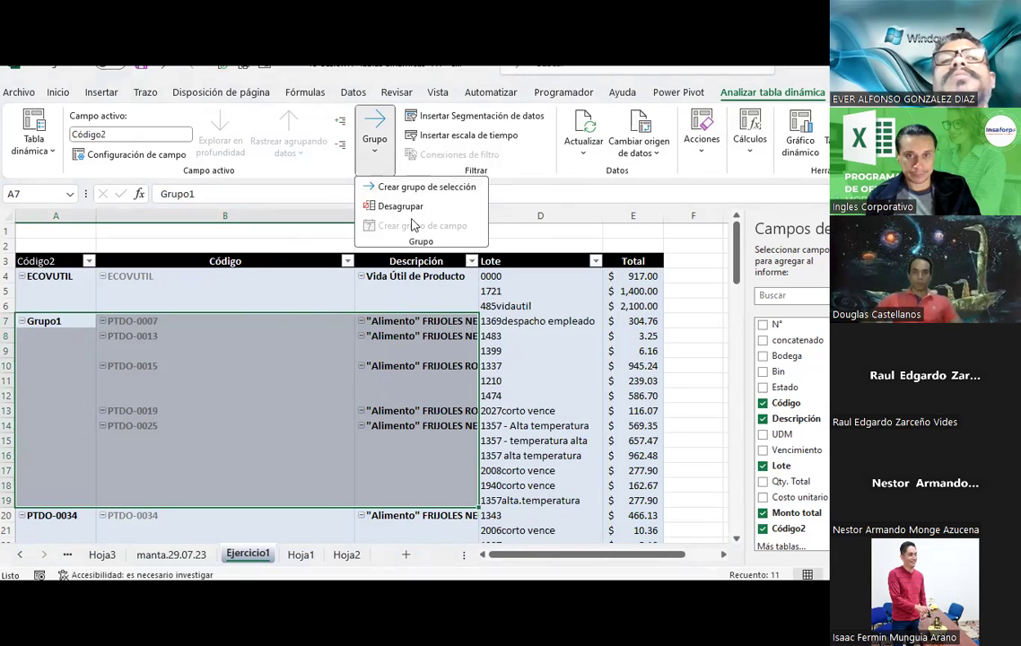
{"action": "left_click", "coordinate": [408, 208]}
{"action": "left_click", "coordinate": [380, 142]}
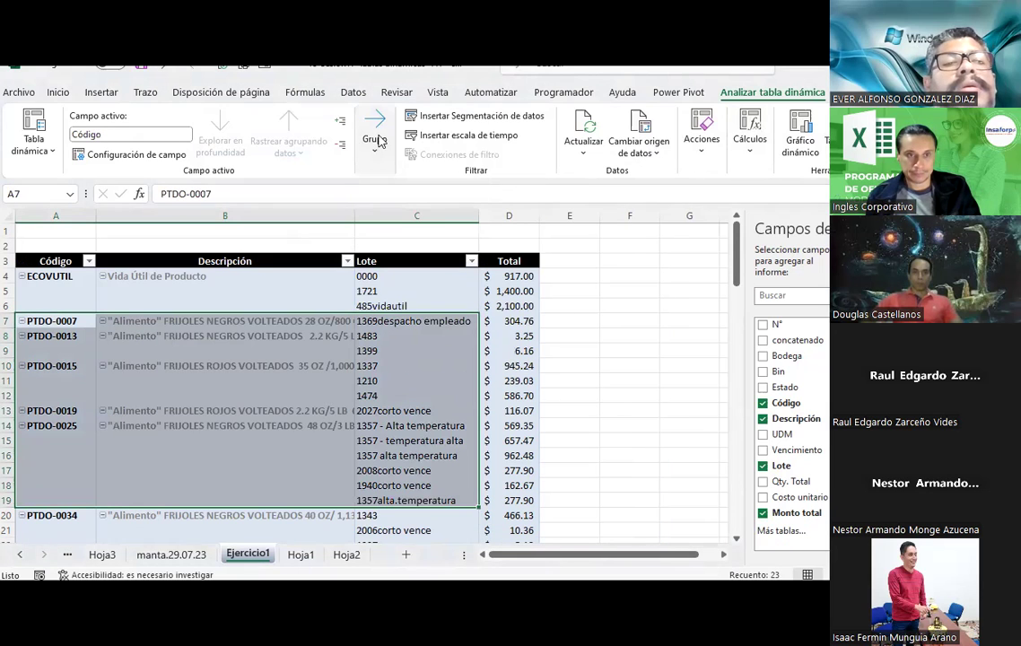
{"action": "left_click", "coordinate": [375, 142]}
{"action": "left_click", "coordinate": [389, 187]}
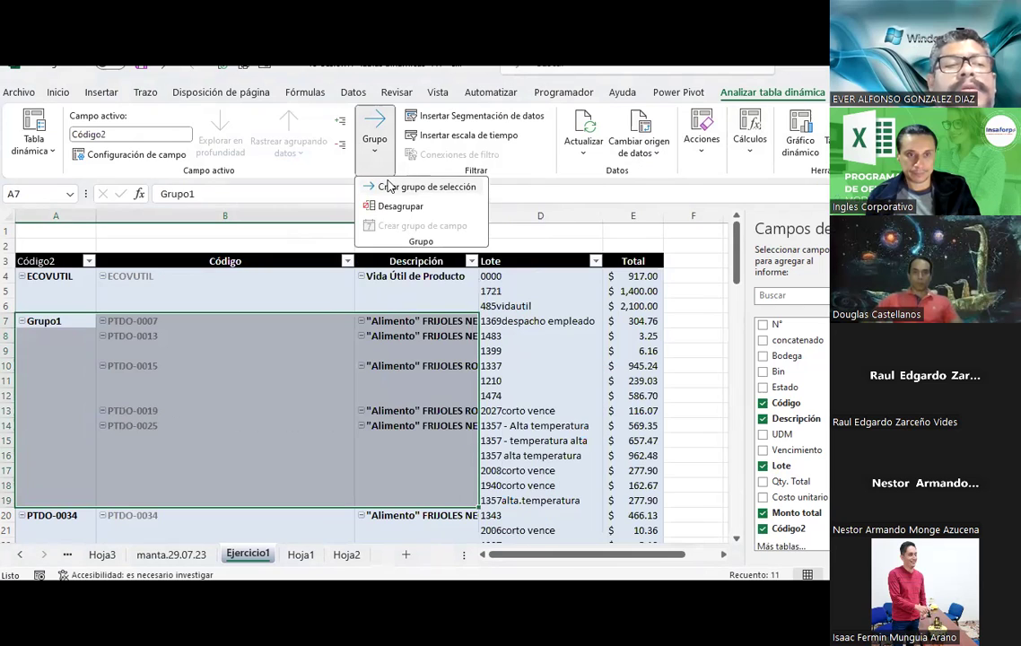
{"action": "scroll", "coordinate": [329, 325], "scroll_direction": "down", "scroll_amount": 3}
{"action": "scroll", "coordinate": [328, 323], "scroll_direction": "up", "scroll_amount": 3}
{"action": "scroll", "coordinate": [328, 321], "scroll_direction": "down", "scroll_amount": 5}
{"action": "scroll", "coordinate": [328, 321], "scroll_direction": "up", "scroll_amount": 3}
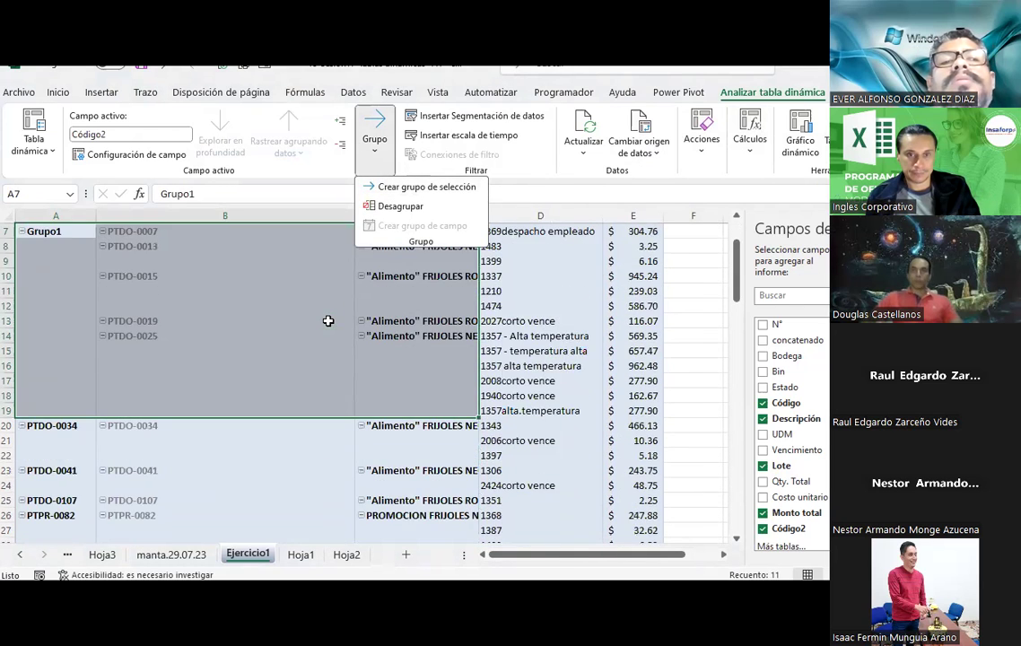
{"action": "left_click", "coordinate": [391, 207]}
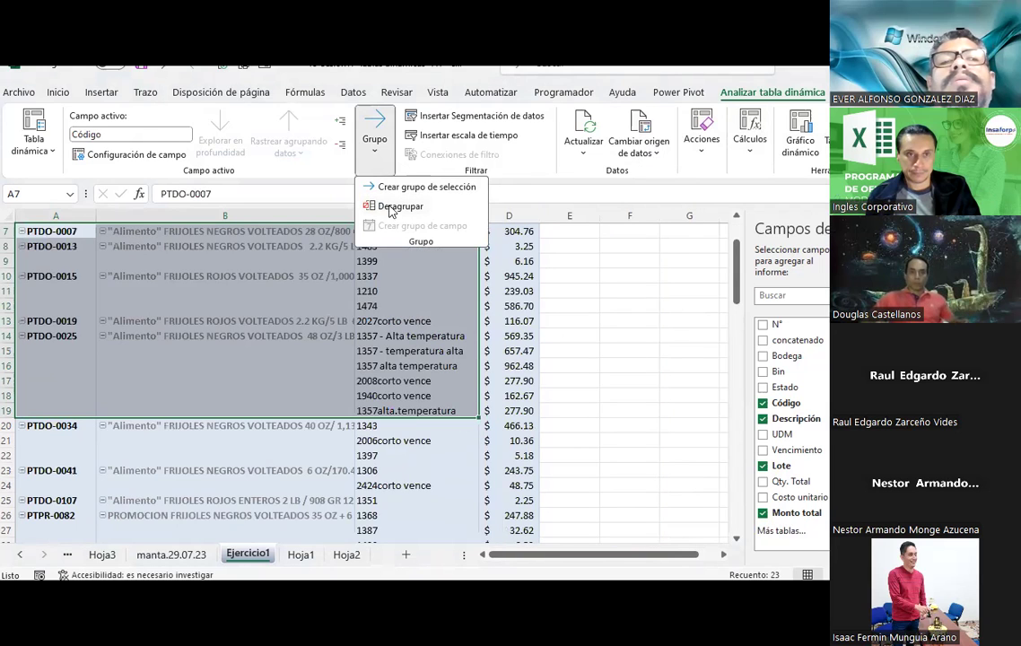
{"action": "left_click", "coordinate": [223, 261]}
{"action": "left_click", "coordinate": [224, 246]}
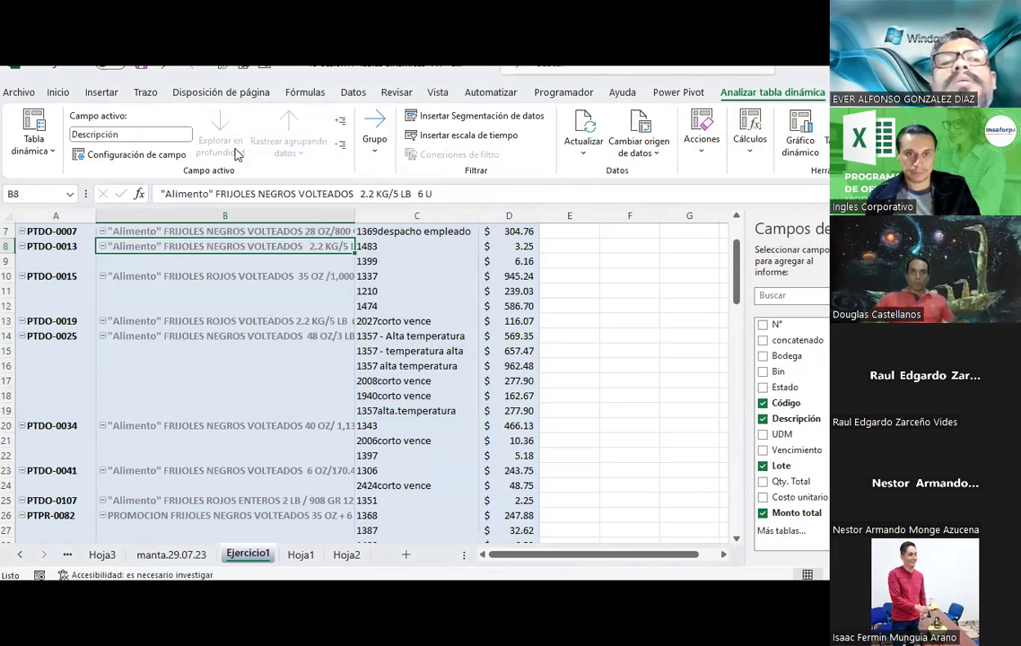
{"action": "left_click", "coordinate": [341, 146]}
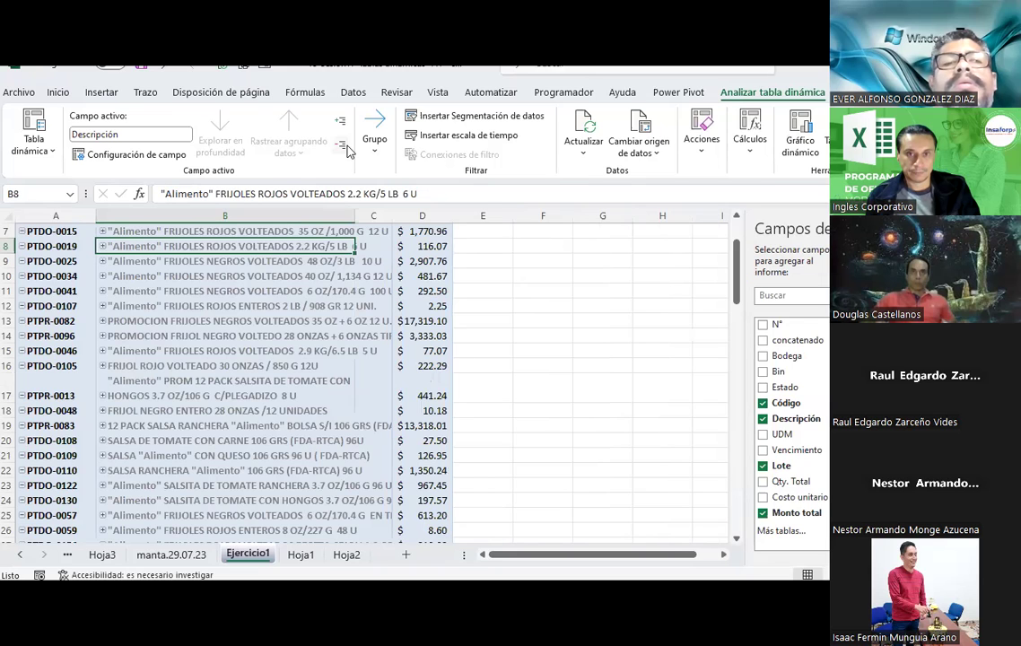
{"action": "left_click", "coordinate": [342, 126]}
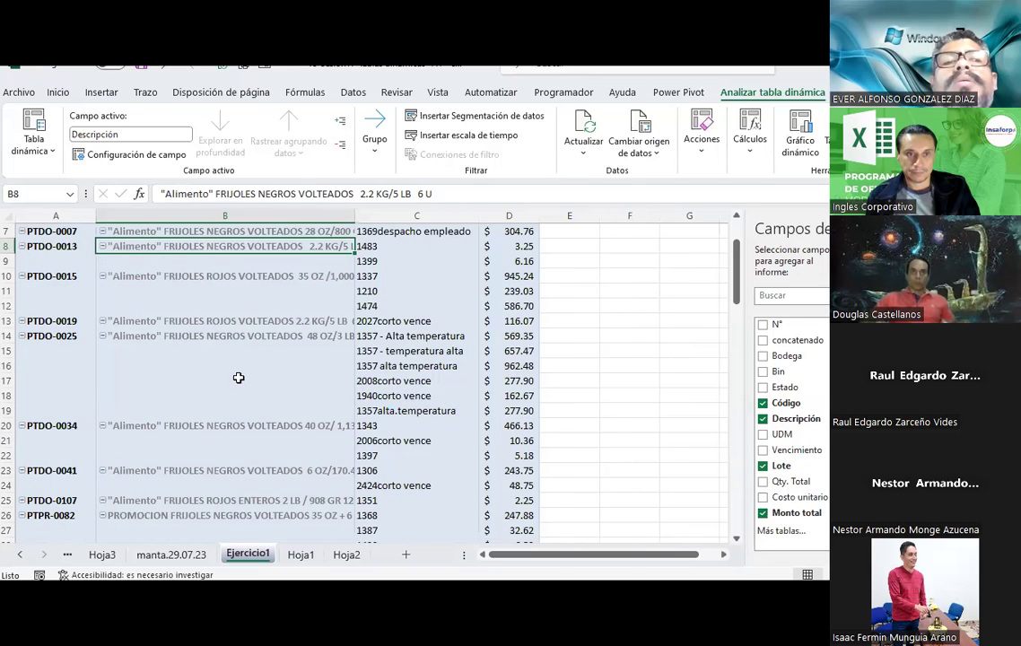
{"action": "scroll", "coordinate": [238, 377], "scroll_direction": "up", "scroll_amount": 2}
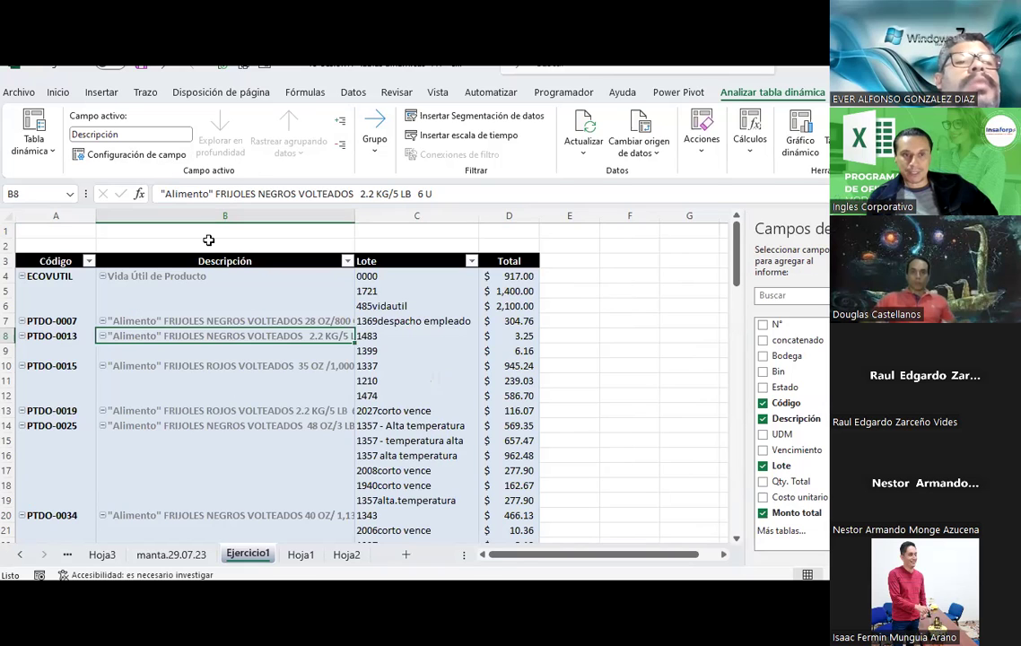
{"action": "left_click", "coordinate": [159, 277]}
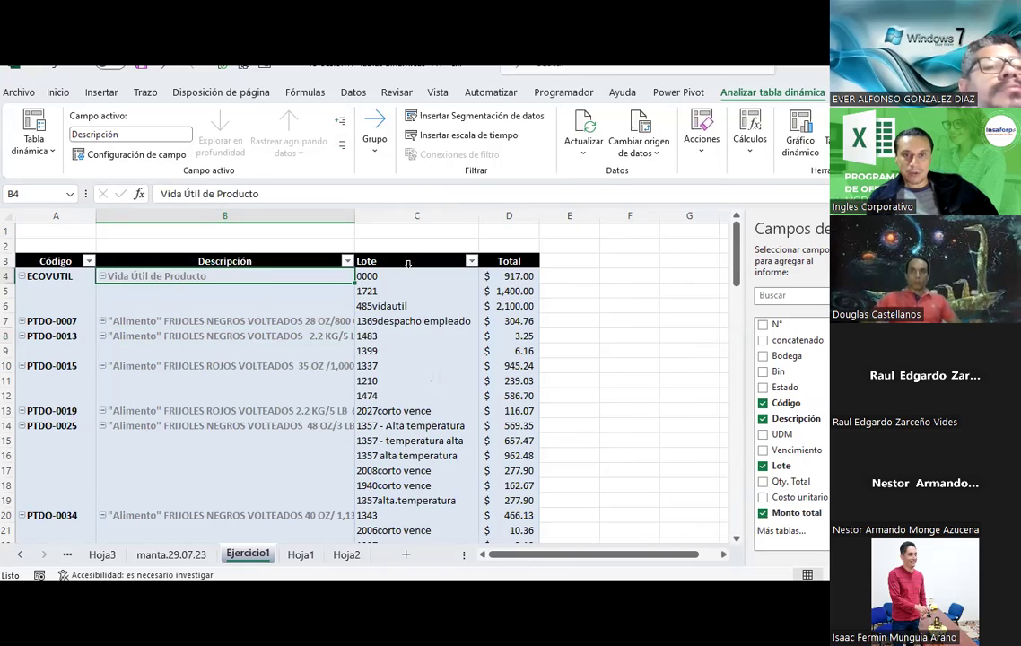
{"action": "left_click_drag", "start_coordinate": [385, 277], "coordinate": [404, 381]}
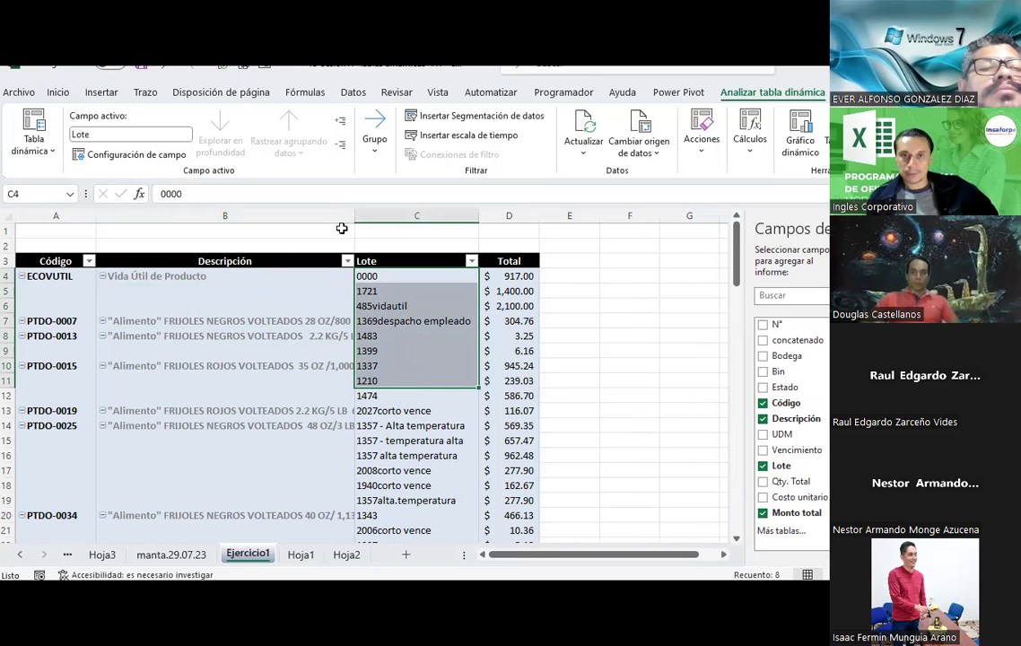
{"action": "left_click", "coordinate": [339, 146]}
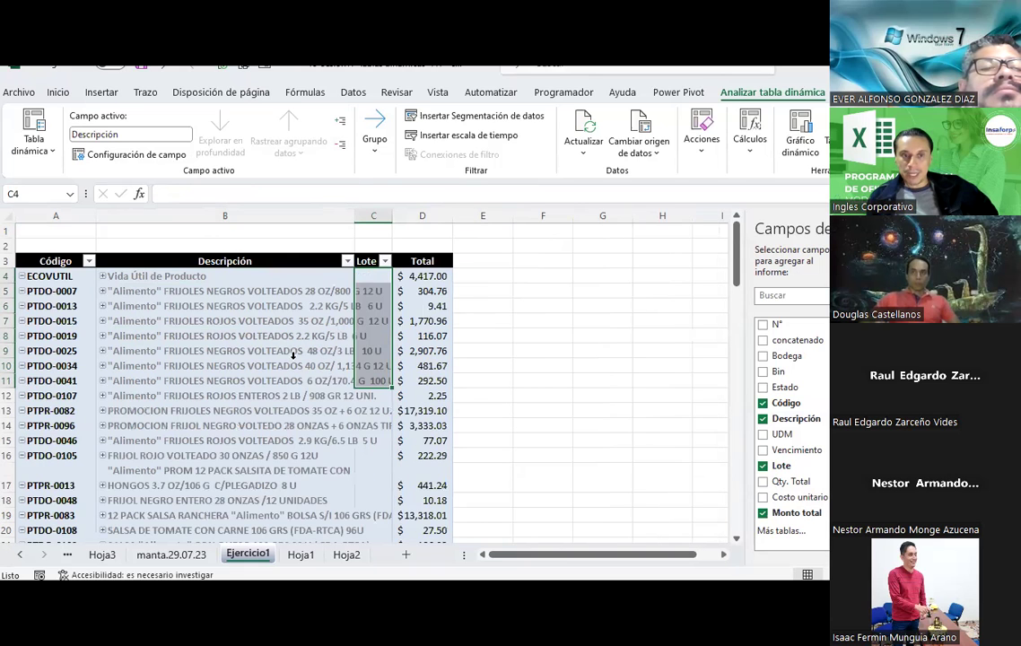
{"action": "scroll", "coordinate": [292, 356], "scroll_direction": "down", "scroll_amount": 3}
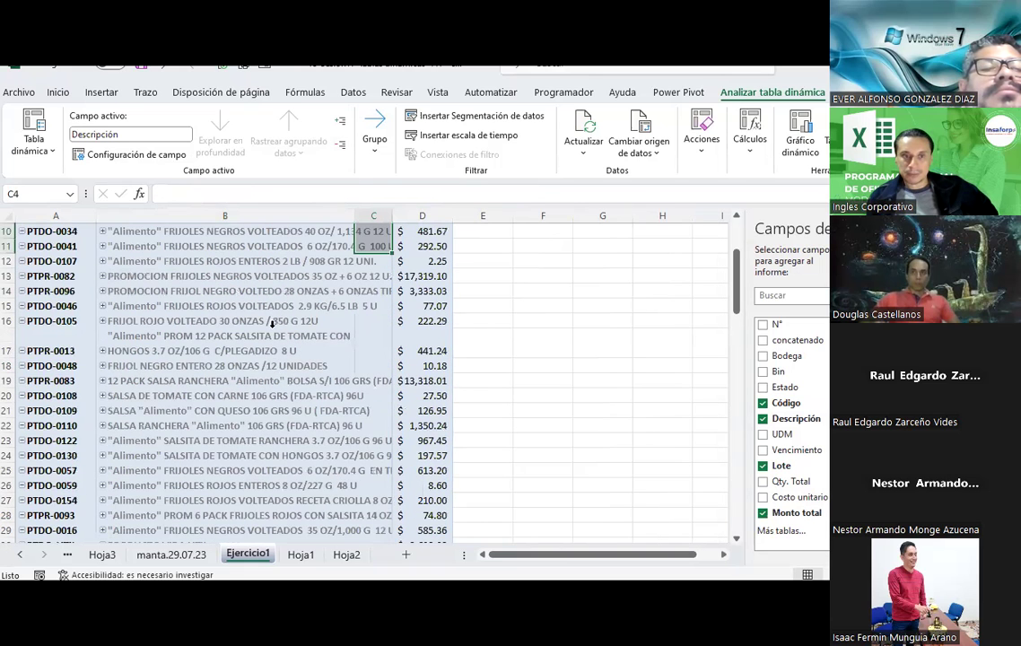
{"action": "left_click", "coordinate": [340, 122]}
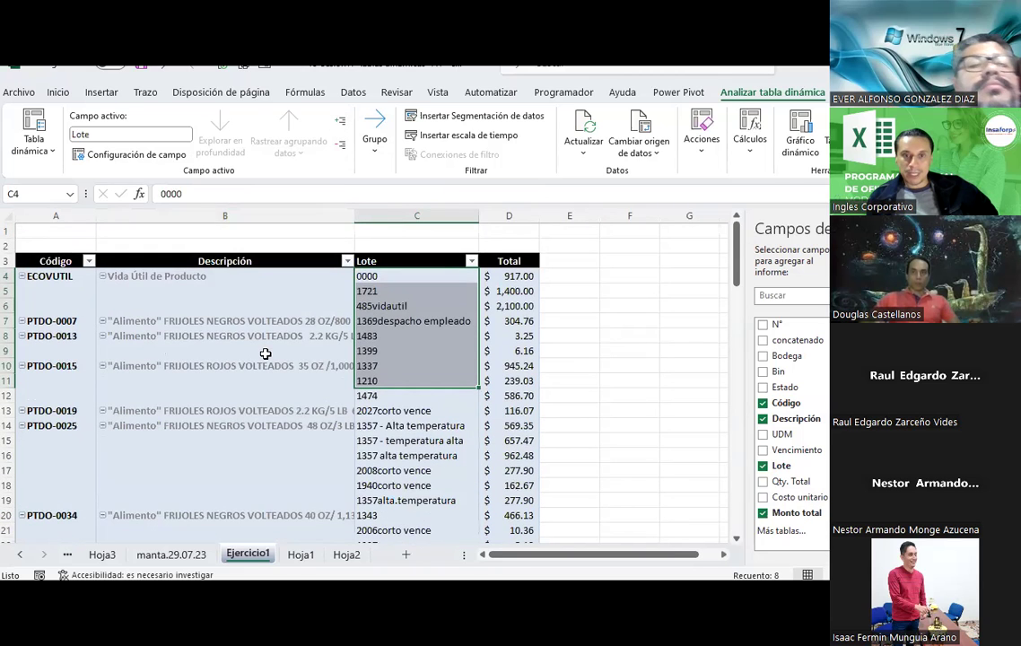
{"action": "scroll", "coordinate": [265, 354], "scroll_direction": "down", "scroll_amount": 3}
{"action": "scroll", "coordinate": [264, 354], "scroll_direction": "down", "scroll_amount": 1}
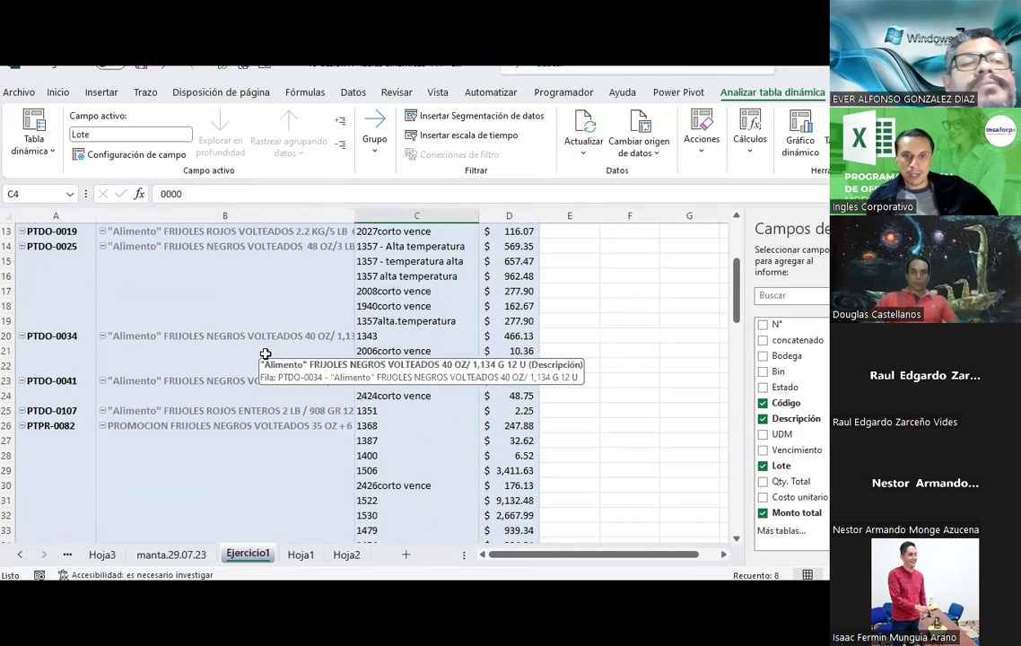
{"action": "left_click", "coordinate": [340, 143]}
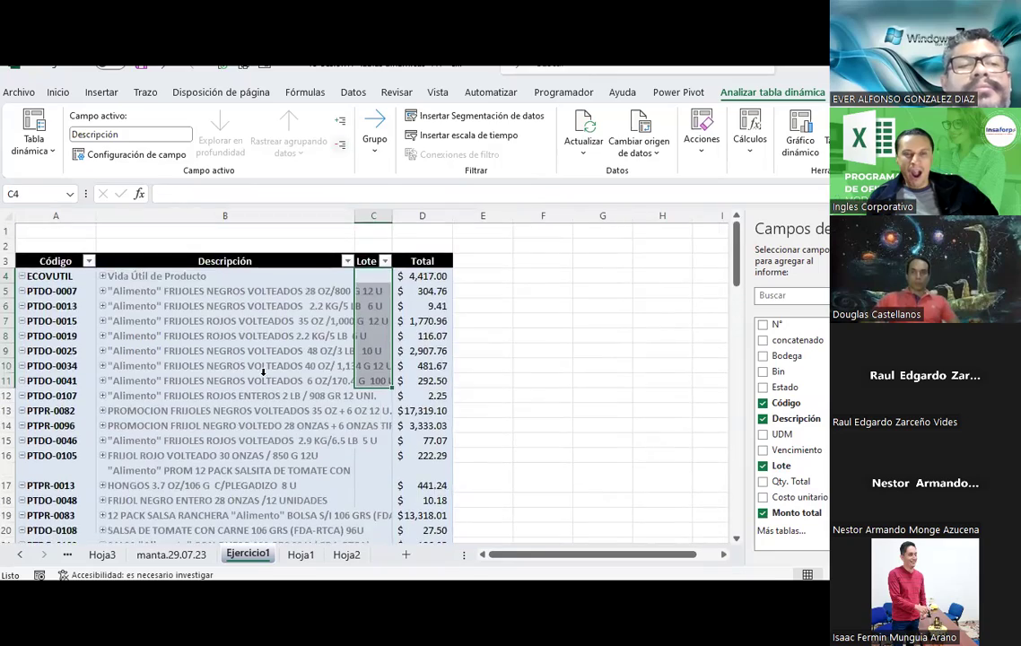
{"action": "scroll", "coordinate": [254, 416], "scroll_direction": "down", "scroll_amount": 5}
{"action": "scroll", "coordinate": [254, 416], "scroll_direction": "down", "scroll_amount": 4}
{"action": "scroll", "coordinate": [254, 416], "scroll_direction": "up", "scroll_amount": 4}
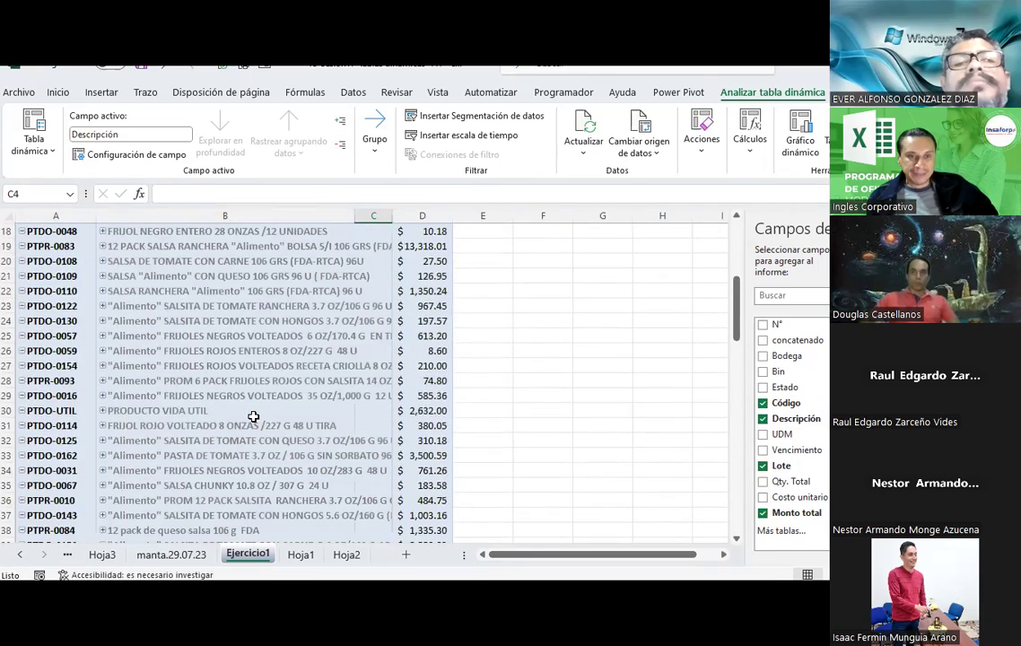
{"action": "scroll", "coordinate": [254, 416], "scroll_direction": "up", "scroll_amount": 1}
{"action": "scroll", "coordinate": [254, 416], "scroll_direction": "down", "scroll_amount": 2}
{"action": "scroll", "coordinate": [254, 416], "scroll_direction": "down", "scroll_amount": 3}
{"action": "scroll", "coordinate": [253, 416], "scroll_direction": "up", "scroll_amount": 4}
{"action": "scroll", "coordinate": [254, 417], "scroll_direction": "up", "scroll_amount": 2}
{"action": "left_click", "coordinate": [146, 282]}
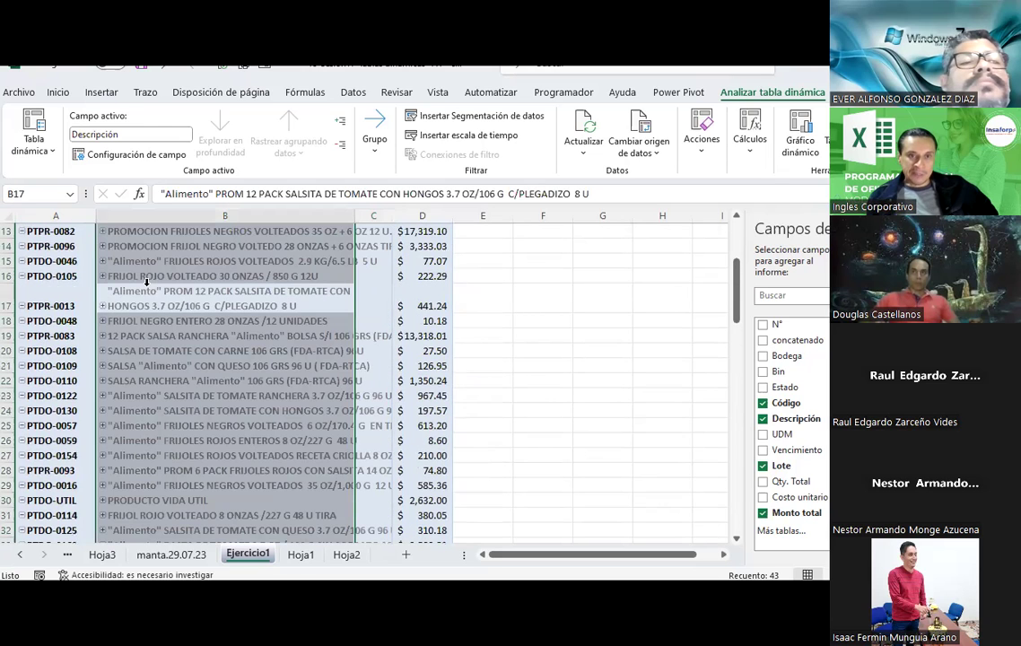
{"action": "left_click", "coordinate": [131, 296]}
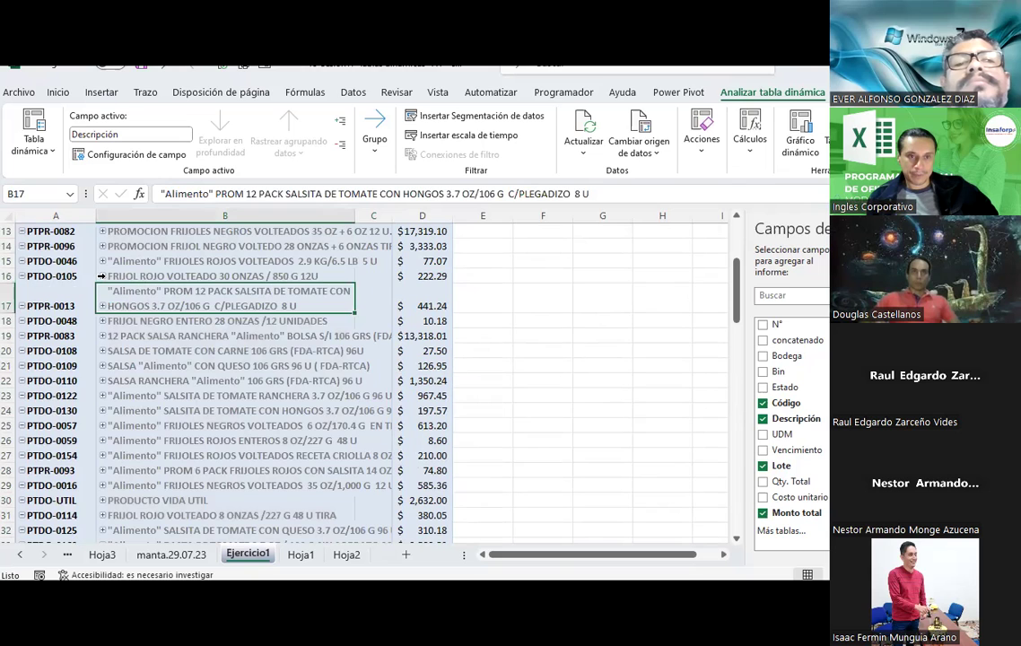
{"action": "left_click", "coordinate": [101, 275]}
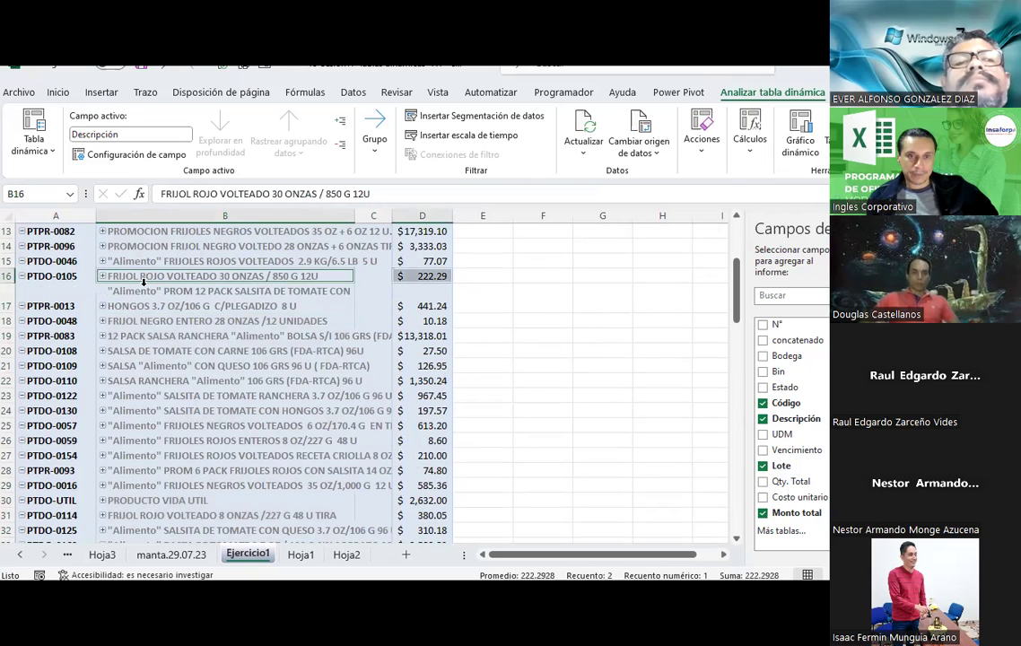
{"action": "left_click", "coordinate": [143, 282]}
{"action": "left_click", "coordinate": [191, 351]}
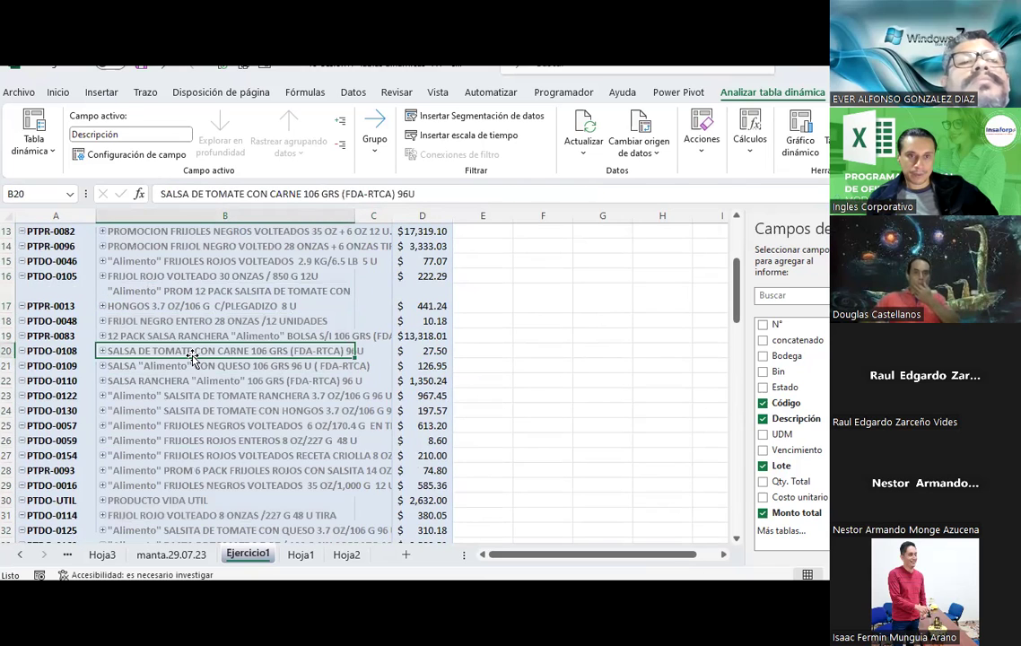
{"action": "left_click", "coordinate": [340, 146]}
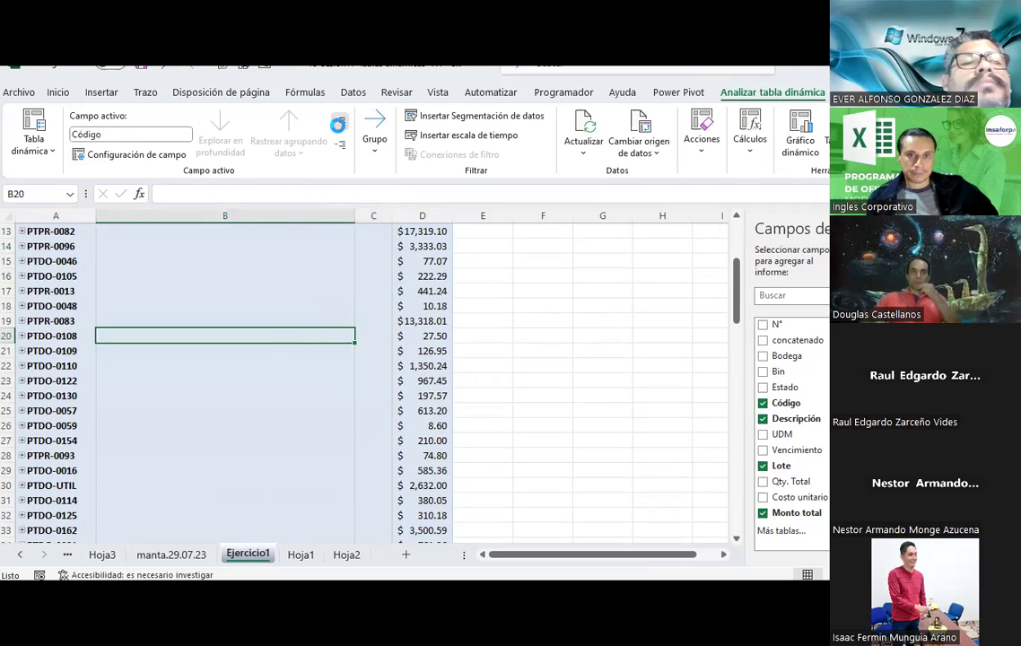
{"action": "left_click", "coordinate": [339, 121]}
{"action": "left_click", "coordinate": [339, 130]}
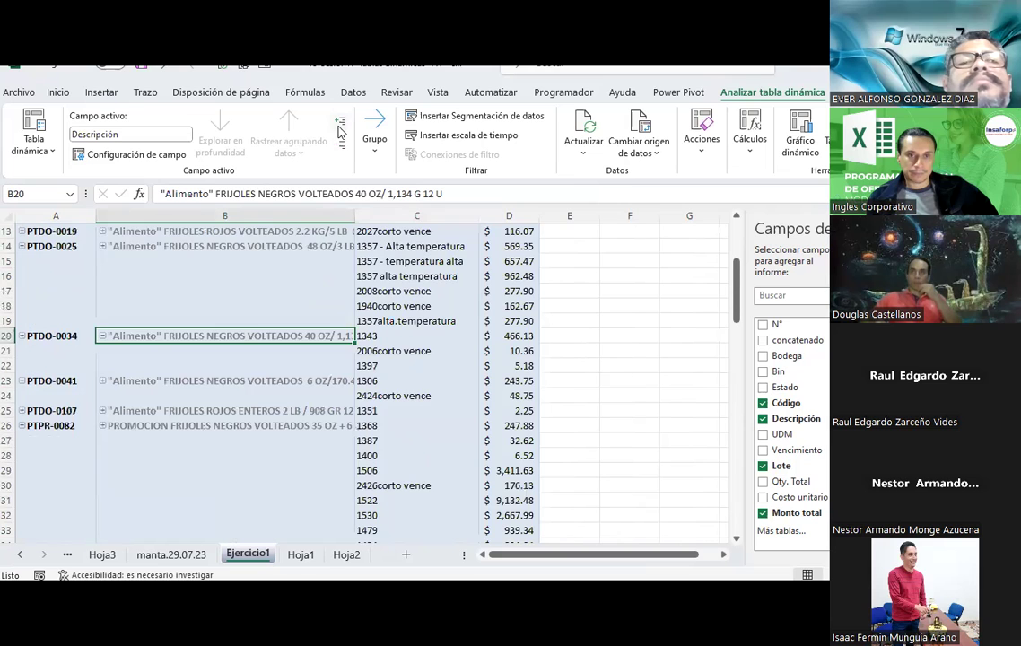
{"action": "scroll", "coordinate": [247, 391], "scroll_direction": "up", "scroll_amount": 3}
{"action": "scroll", "coordinate": [248, 392], "scroll_direction": "up", "scroll_amount": 1}
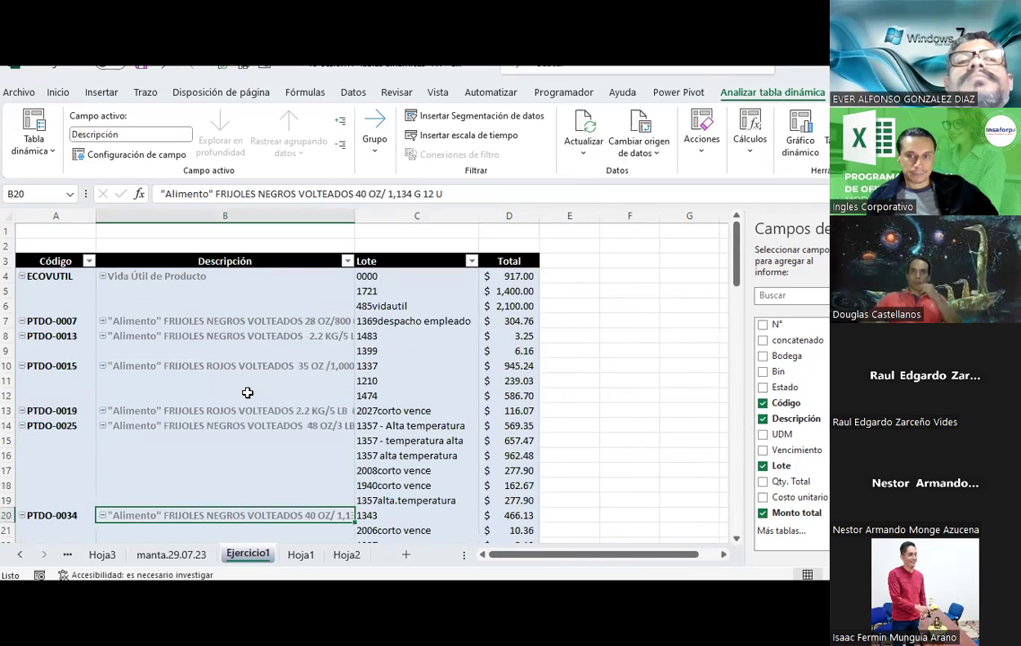
{"action": "scroll", "coordinate": [247, 392], "scroll_direction": "down", "scroll_amount": 1}
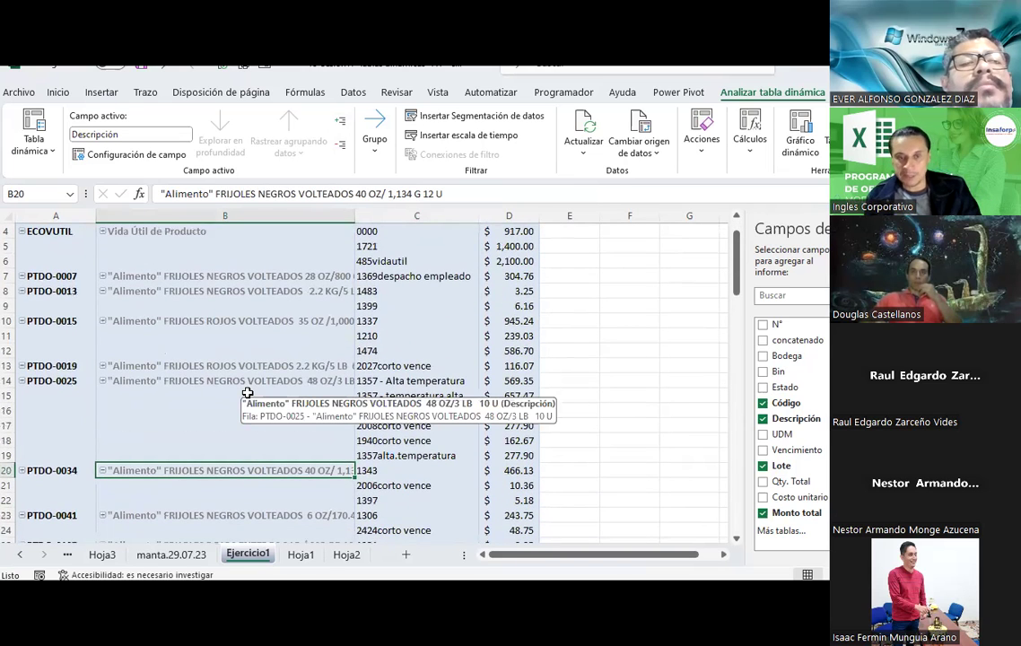
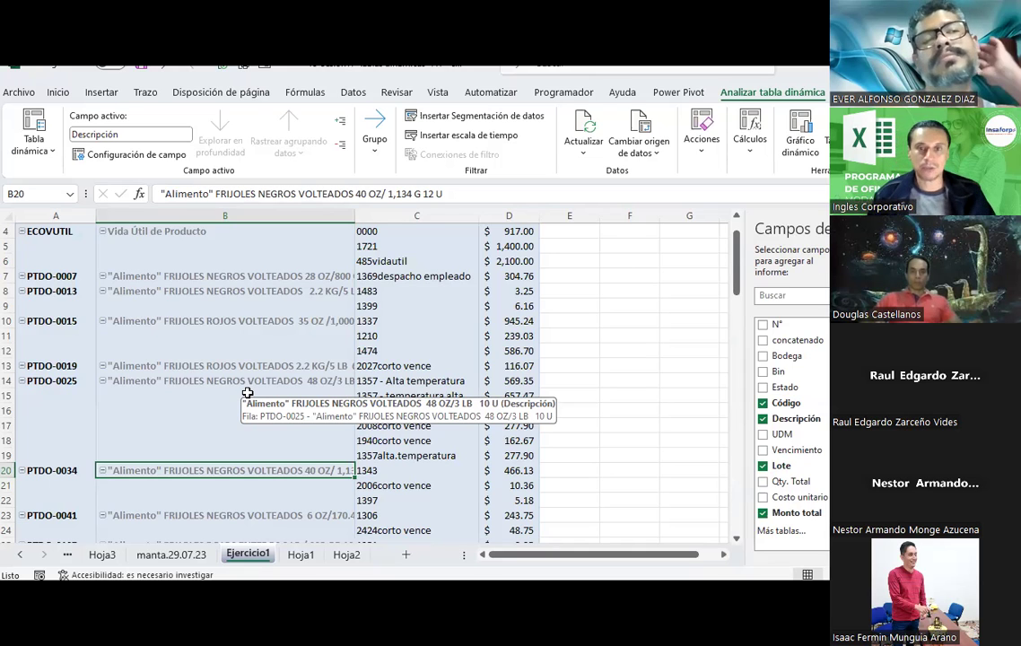
- Leave the Ejercicio1 pivot, select empty cell A111 below its grand total, and show the Insertar ribbon
{"action": "left_click", "coordinate": [630, 362]}
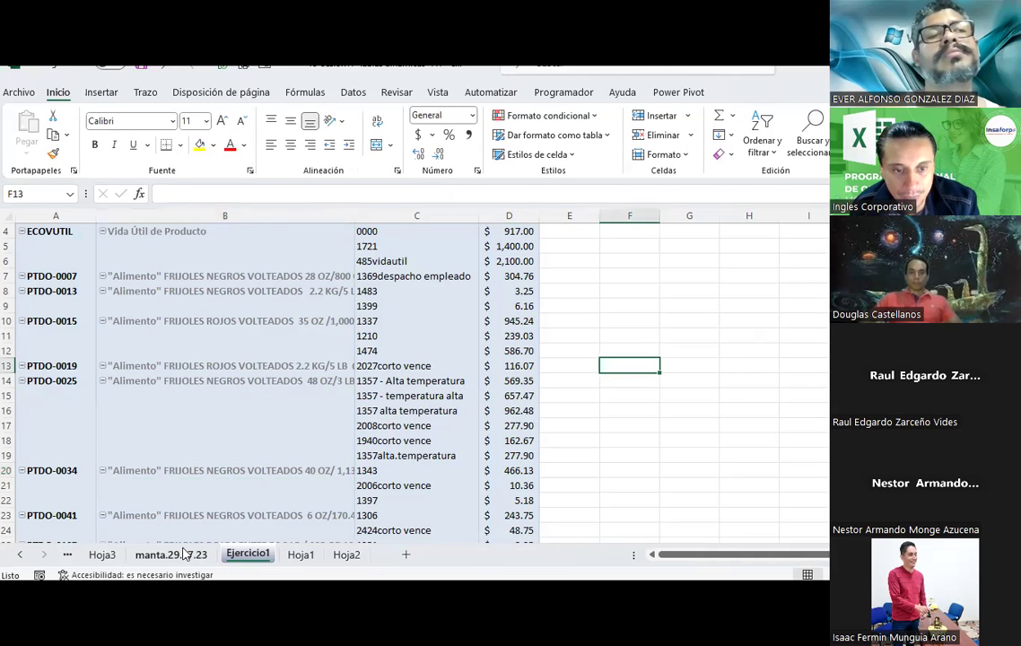
{"action": "scroll", "coordinate": [128, 366], "scroll_direction": "down", "scroll_amount": 6}
{"action": "scroll", "coordinate": [128, 366], "scroll_direction": "down", "scroll_amount": 5}
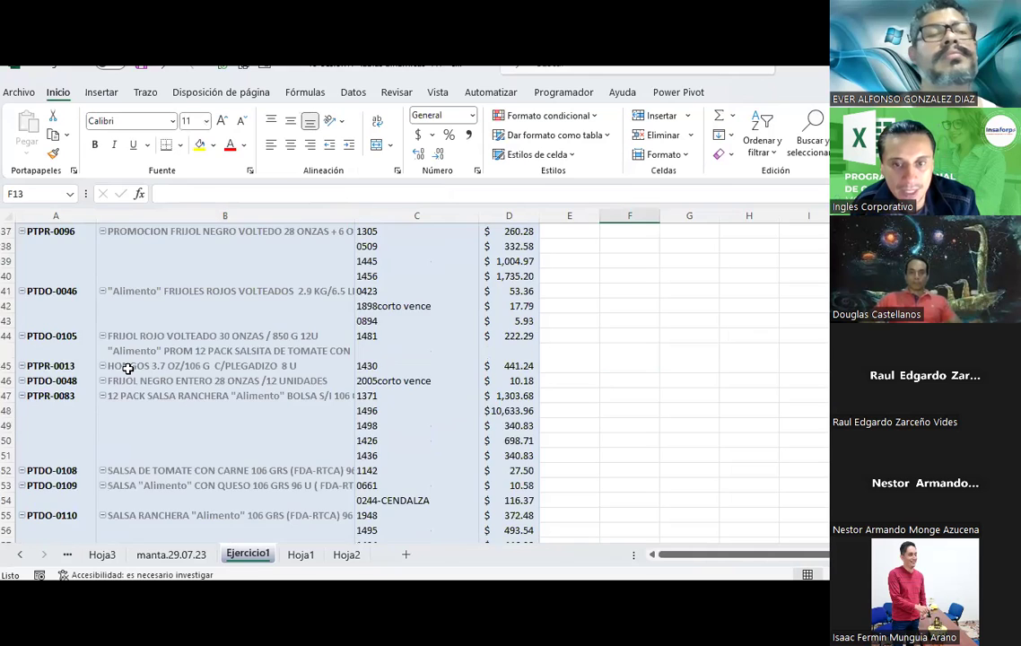
{"action": "scroll", "coordinate": [129, 368], "scroll_direction": "down", "scroll_amount": 8}
{"action": "scroll", "coordinate": [128, 369], "scroll_direction": "down", "scroll_amount": 11}
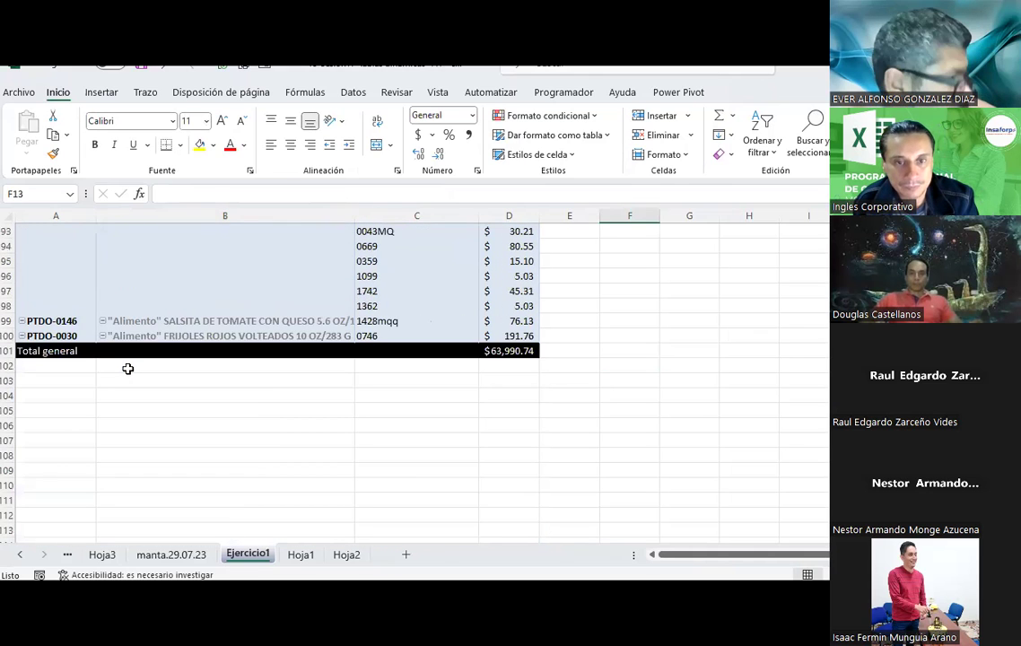
{"action": "scroll", "coordinate": [129, 369], "scroll_direction": "down", "scroll_amount": 2}
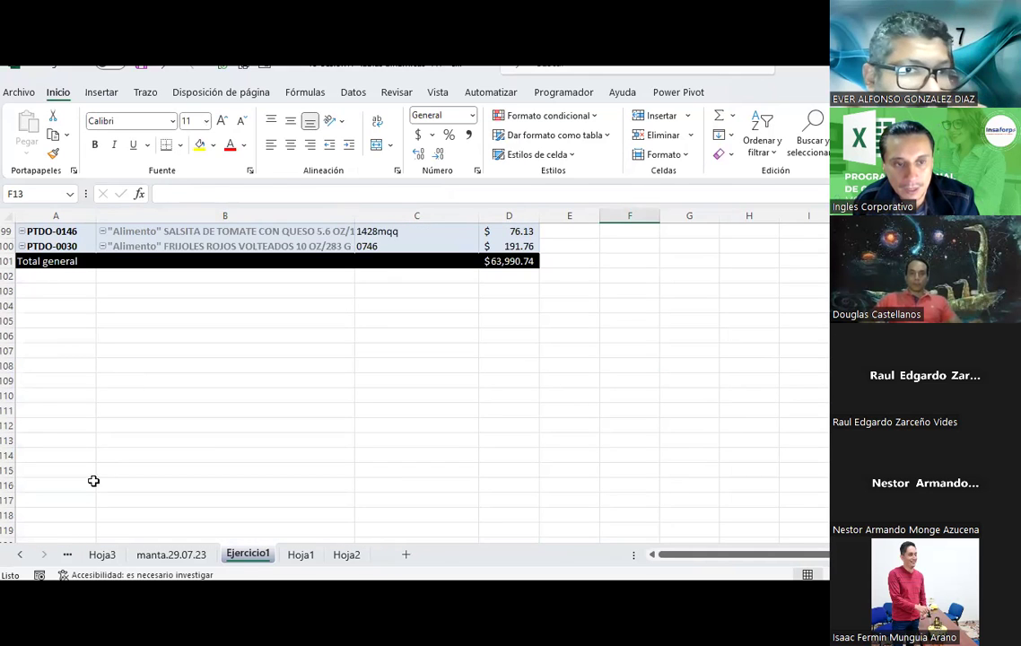
{"action": "left_click", "coordinate": [63, 413]}
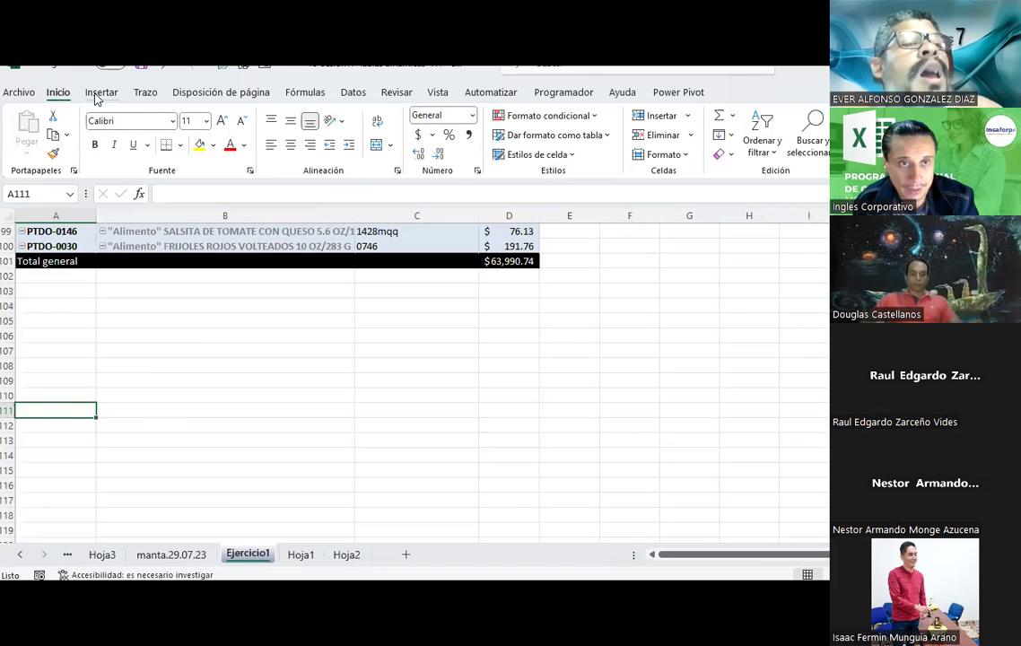
{"action": "left_click", "coordinate": [99, 93]}
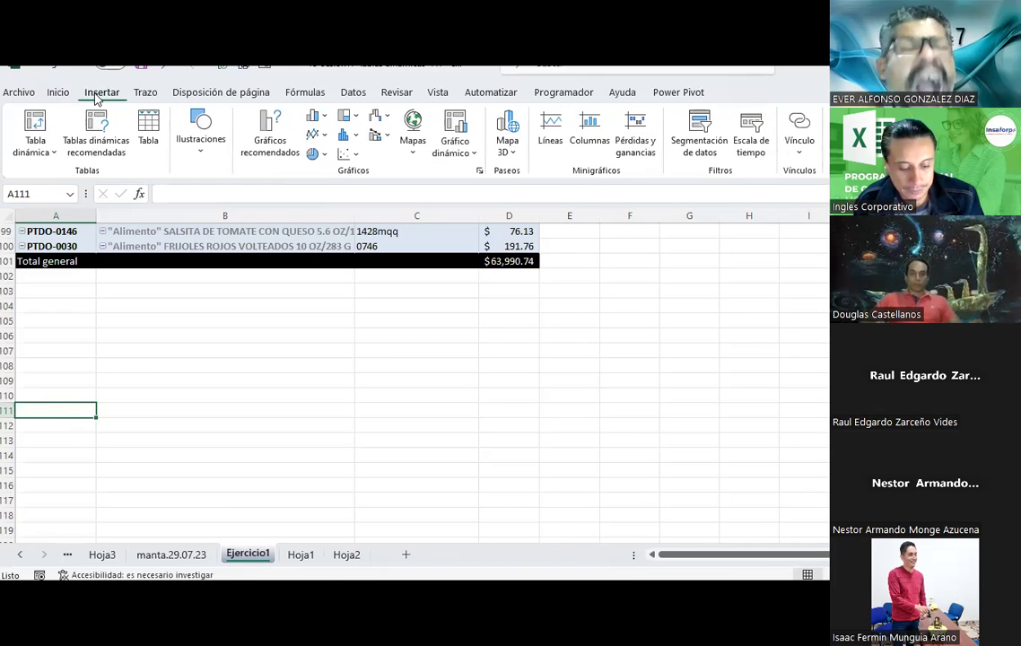
- Create a pivot table on a new sheet from the range manta.29.07.23!$A$7:$M$272
{"action": "left_click", "coordinate": [49, 153]}
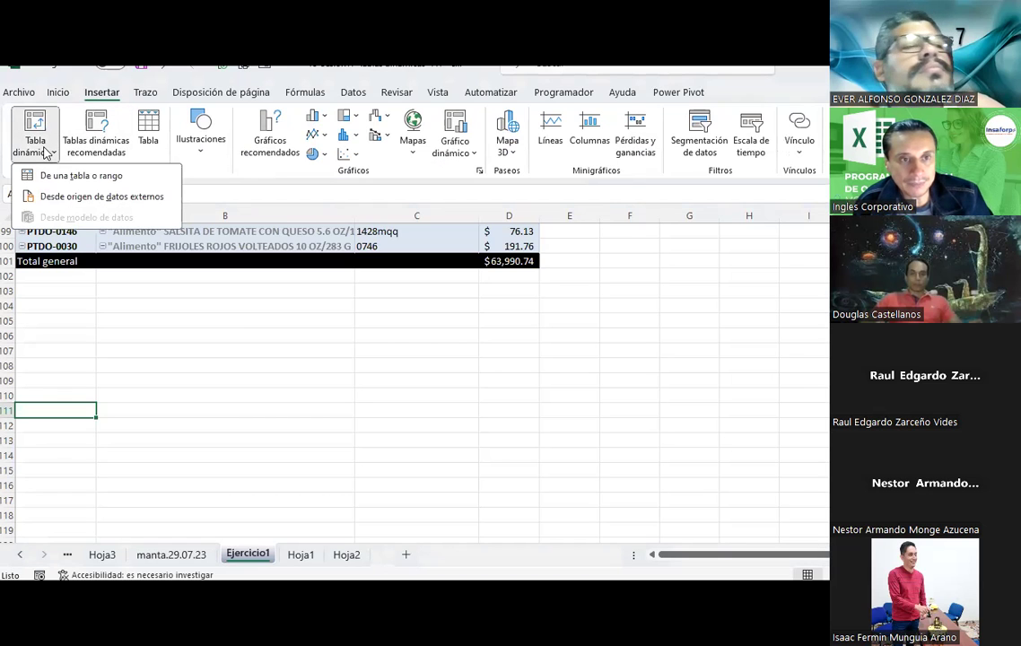
{"action": "left_click", "coordinate": [83, 178]}
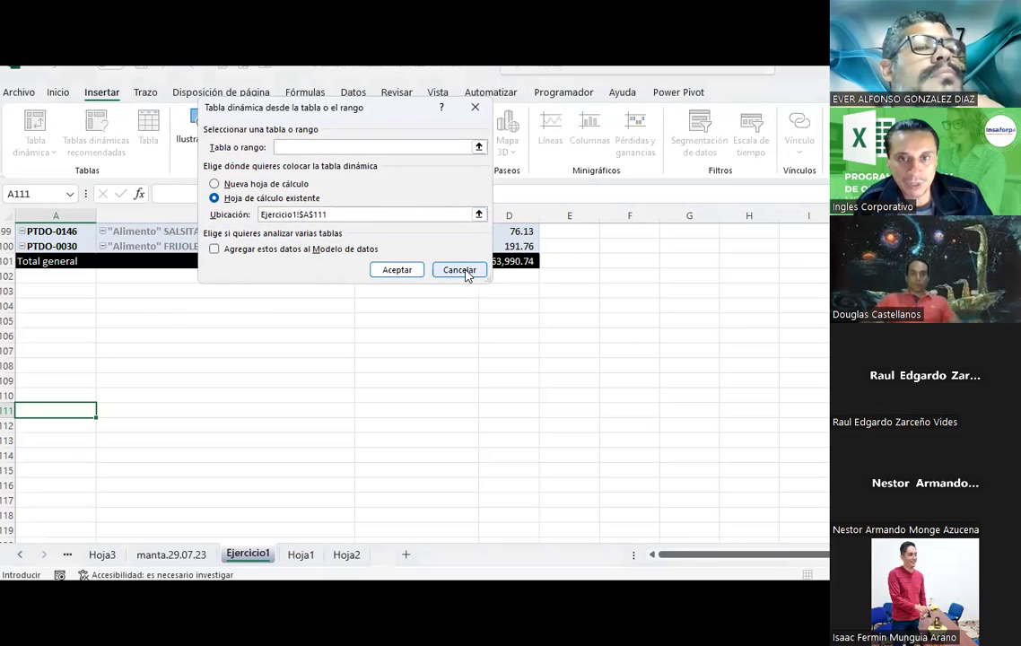
{"action": "left_click", "coordinate": [215, 184]}
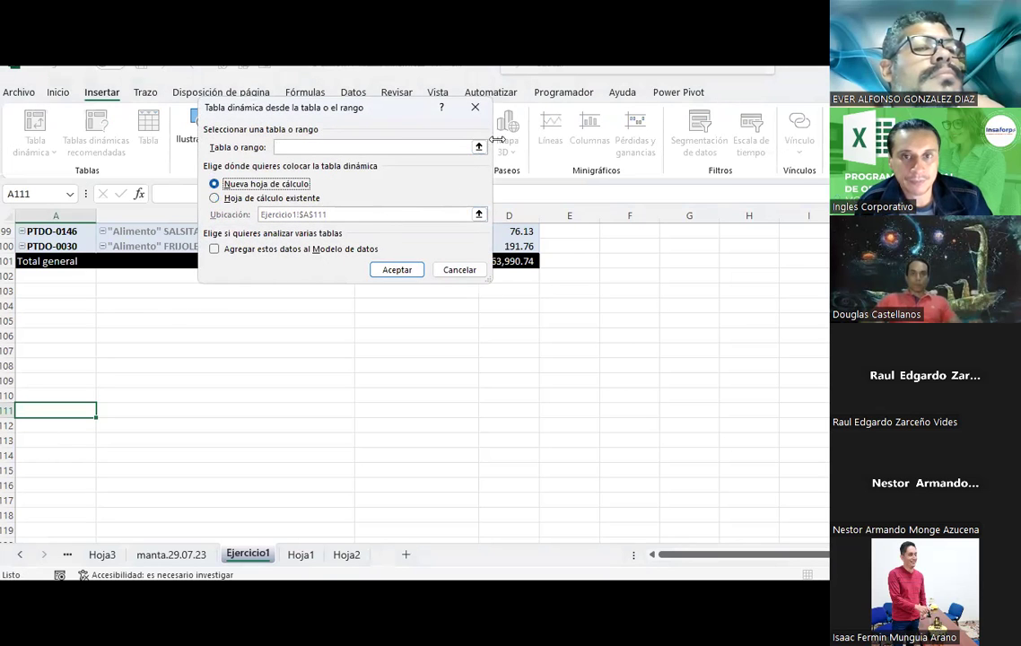
{"action": "left_click", "coordinate": [478, 147]}
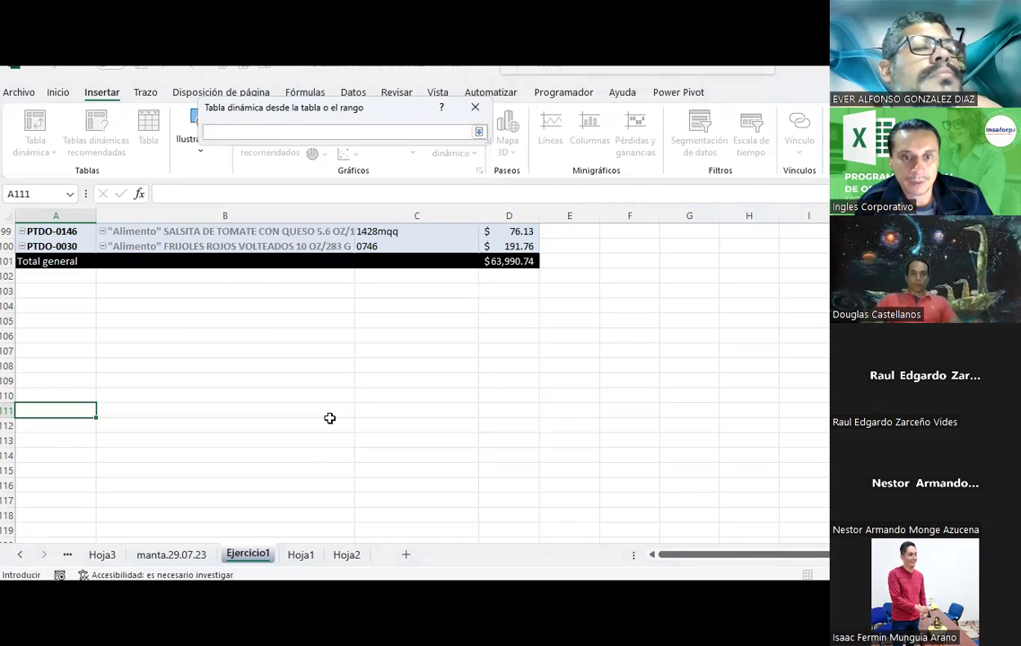
{"action": "left_click", "coordinate": [175, 554]}
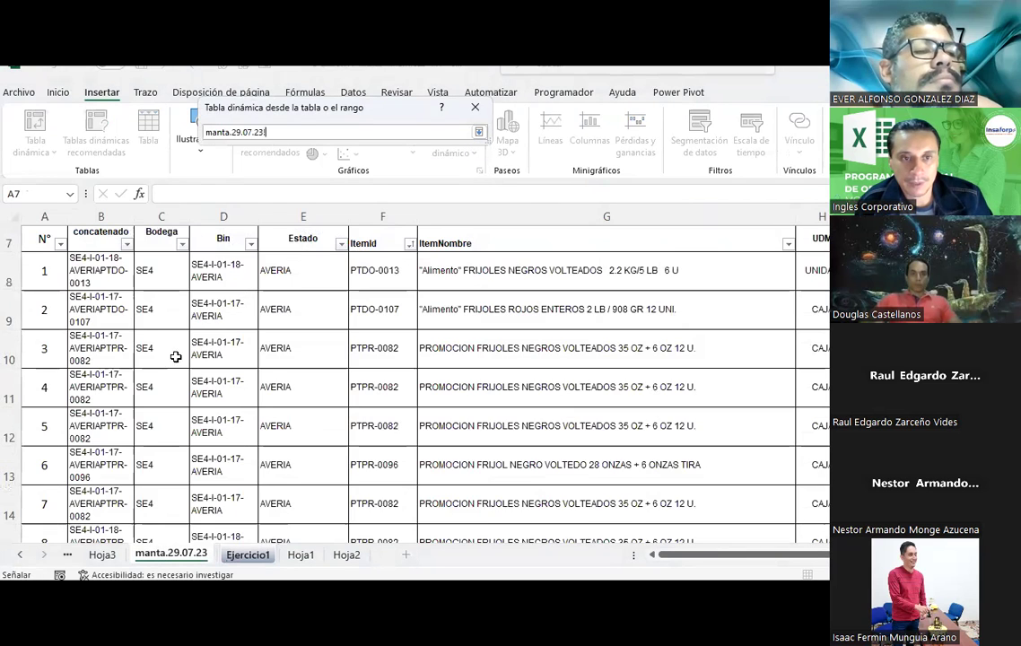
{"action": "mouse_move", "coordinate": [44, 346]}
{"action": "left_mouse_down"}
{"action": "mouse_move", "coordinate": [822, 495]}
{"action": "mouse_move", "coordinate": [822, 513]}
{"action": "left_mouse_up"}
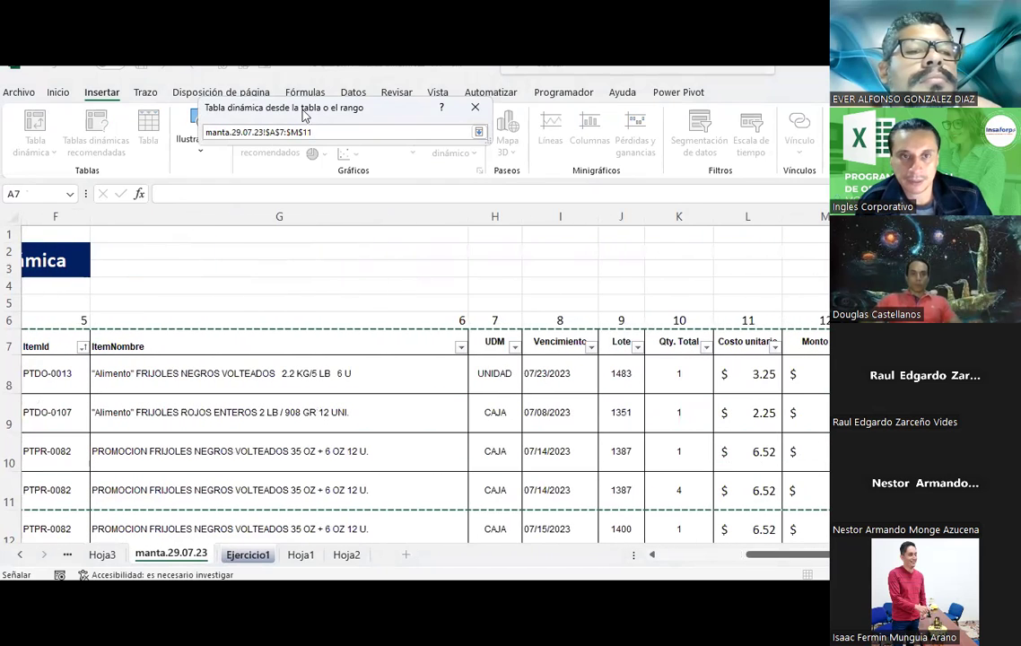
{"action": "key", "text": "ctrl+shift+Down"}
{"action": "key", "text": "Return"}
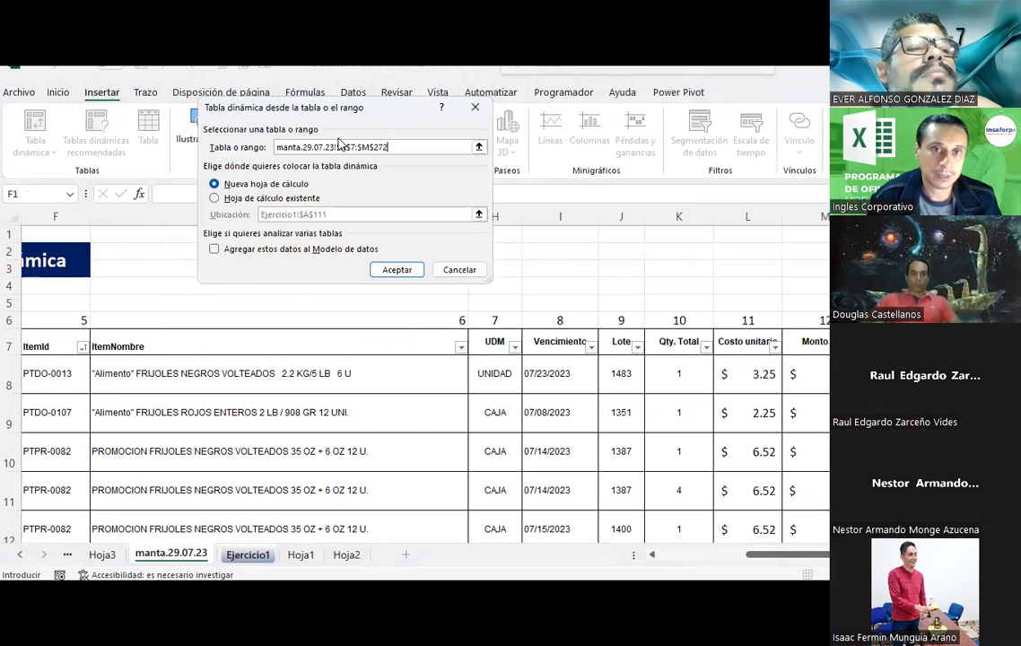
{"action": "key", "text": "Return"}
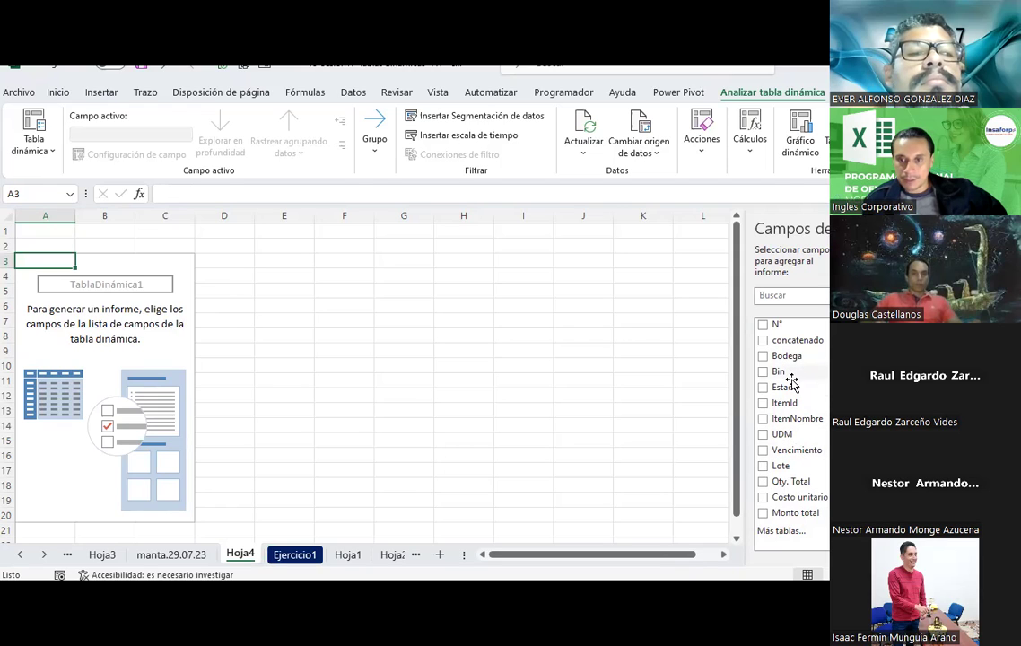
- Put Estado in columns, ItemId and ItemNombre in rows, and Suma de Qty. Total as values
{"action": "left_click", "coordinate": [762, 386]}
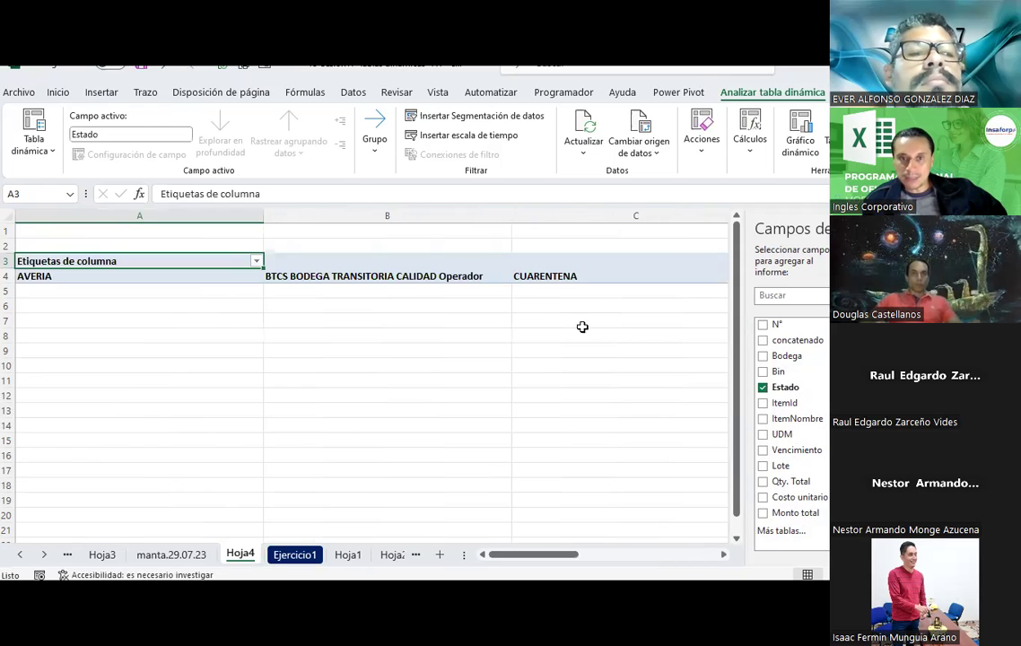
{"action": "mouse_move", "coordinate": [538, 554]}
{"action": "left_mouse_down"}
{"action": "mouse_move", "coordinate": [704, 556]}
{"action": "mouse_move", "coordinate": [502, 554]}
{"action": "left_mouse_up"}
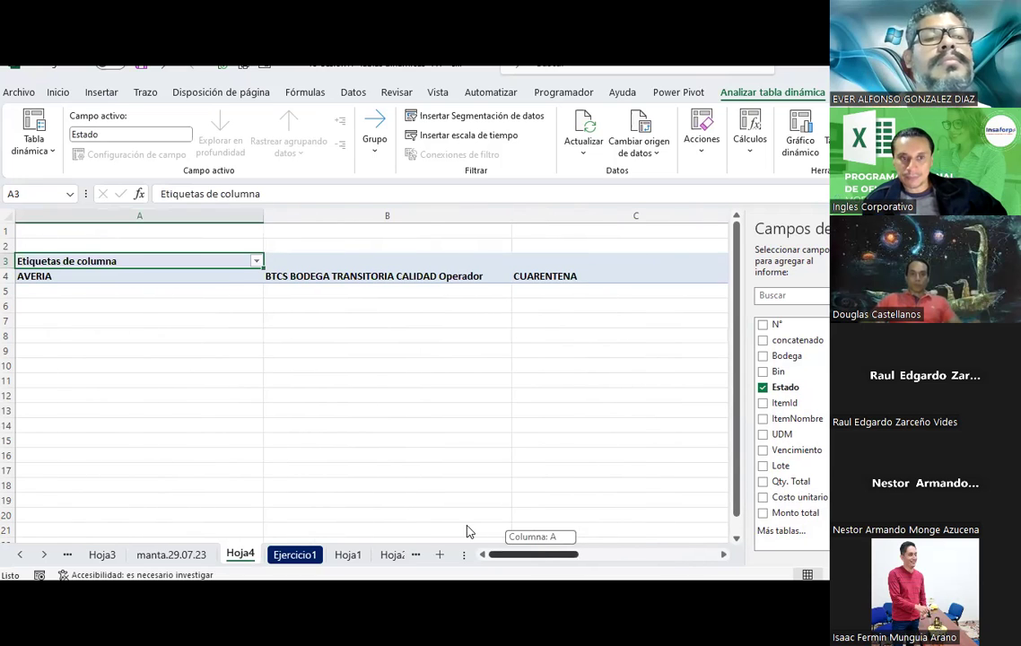
{"action": "left_click", "coordinate": [782, 403]}
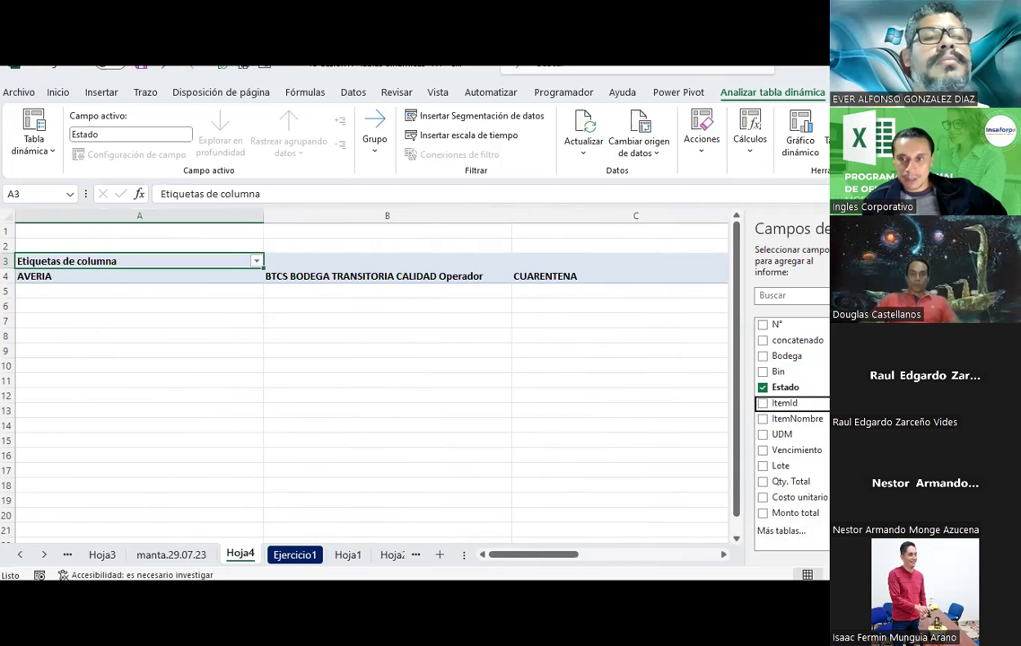
{"action": "left_click", "coordinate": [779, 420]}
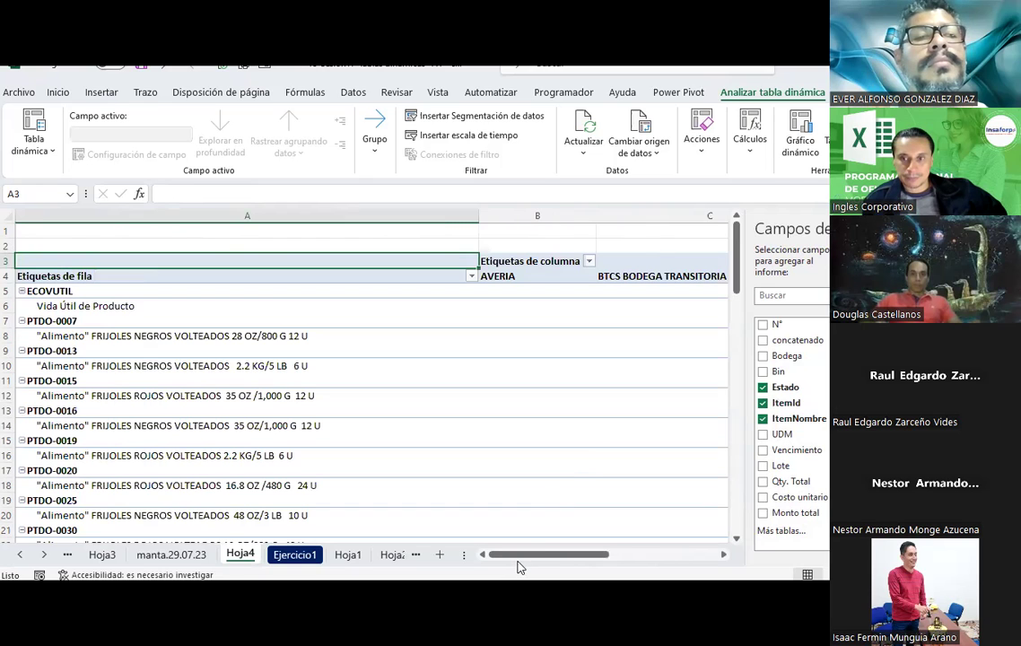
{"action": "mouse_move", "coordinate": [596, 554]}
{"action": "left_mouse_down"}
{"action": "mouse_move", "coordinate": [731, 554]}
{"action": "mouse_move", "coordinate": [535, 553]}
{"action": "left_mouse_up"}
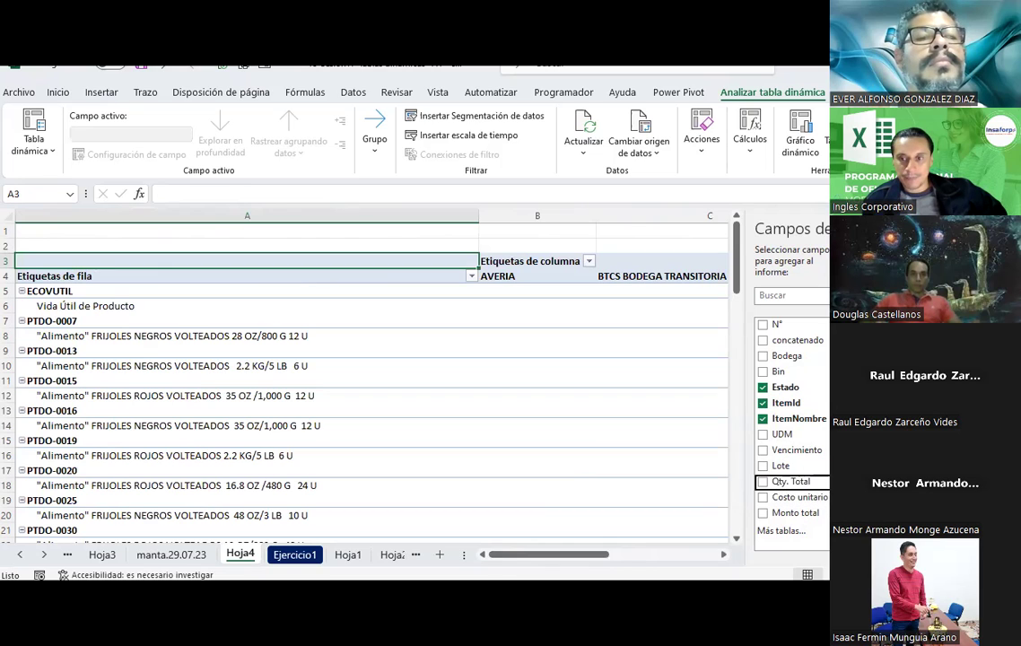
{"action": "left_click", "coordinate": [763, 482]}
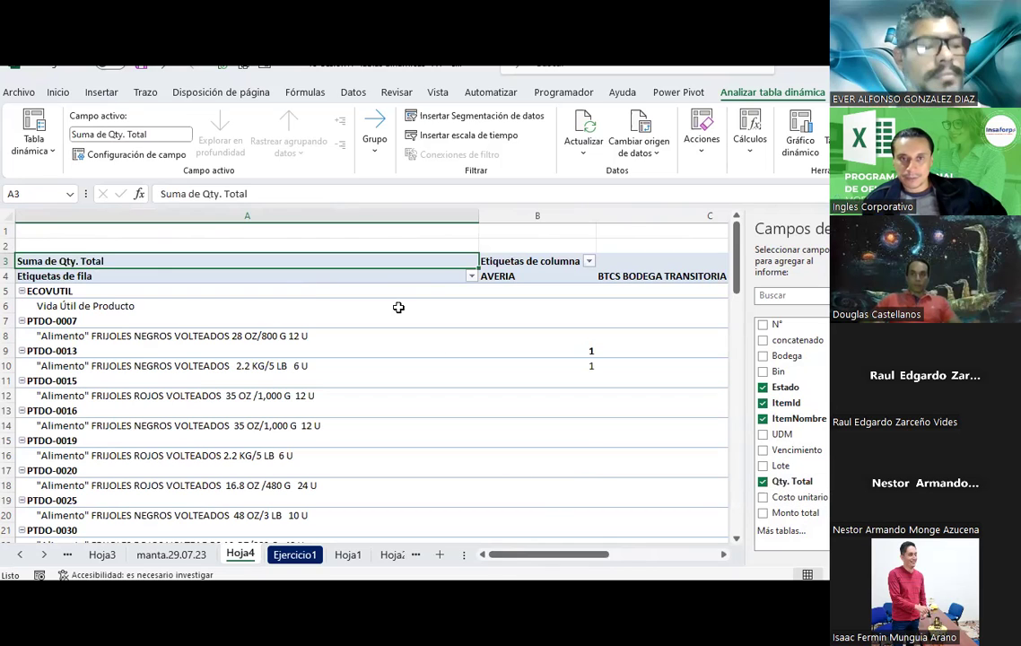
{"action": "left_click_drag", "start_coordinate": [537, 215], "coordinate": [639, 237]}
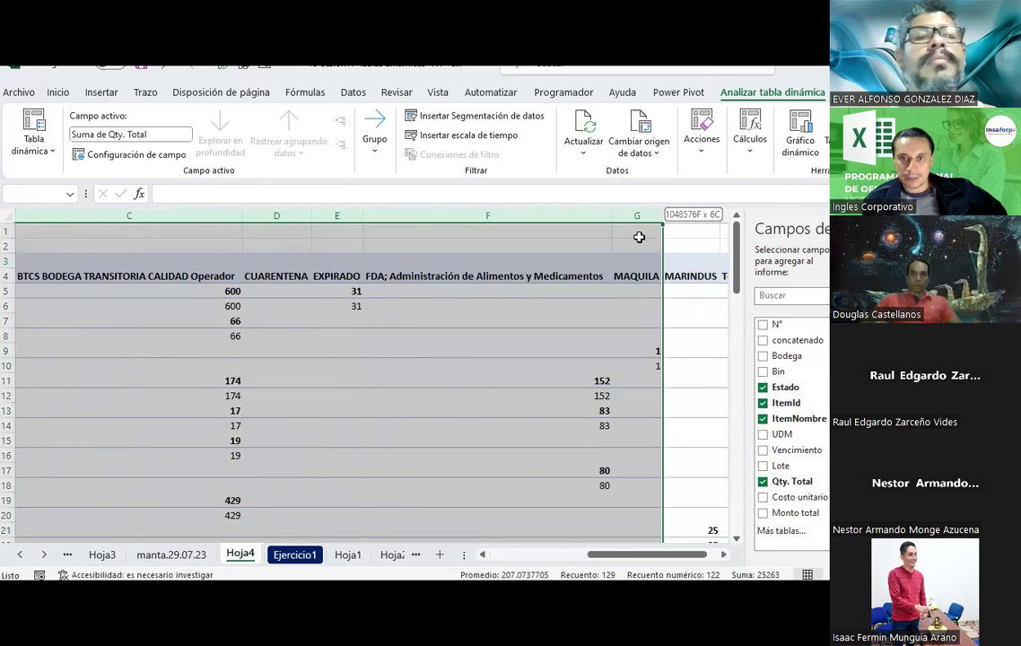
- Centre the status values, narrow column C, widen column F, and wrap and vertically centre the row 4 headers
{"action": "left_click_drag", "start_coordinate": [639, 237], "coordinate": [550, 267]}
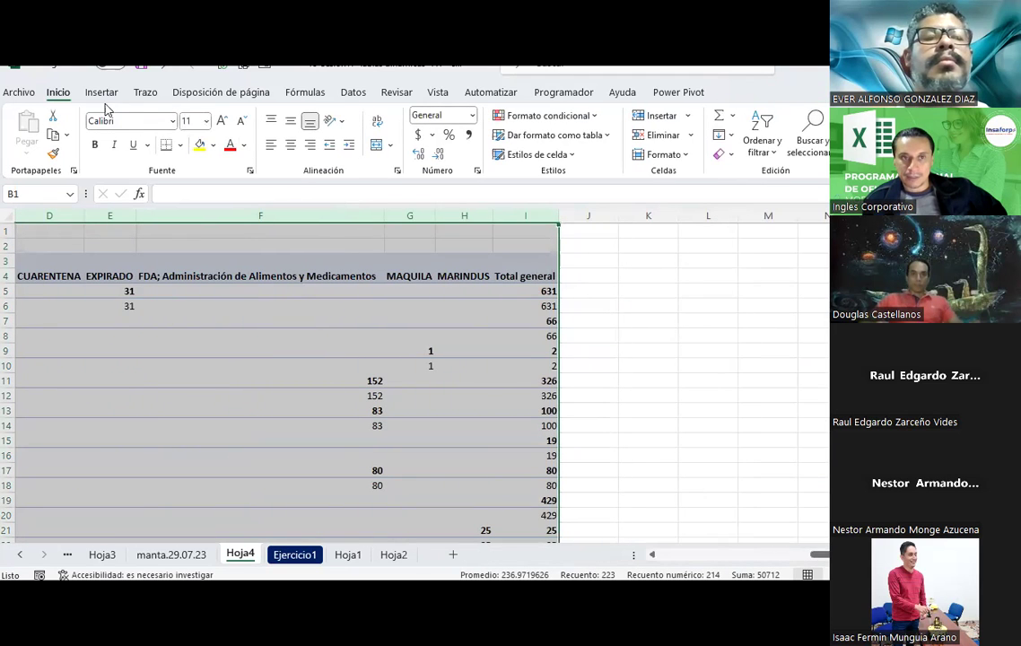
{"action": "left_click", "coordinate": [290, 144]}
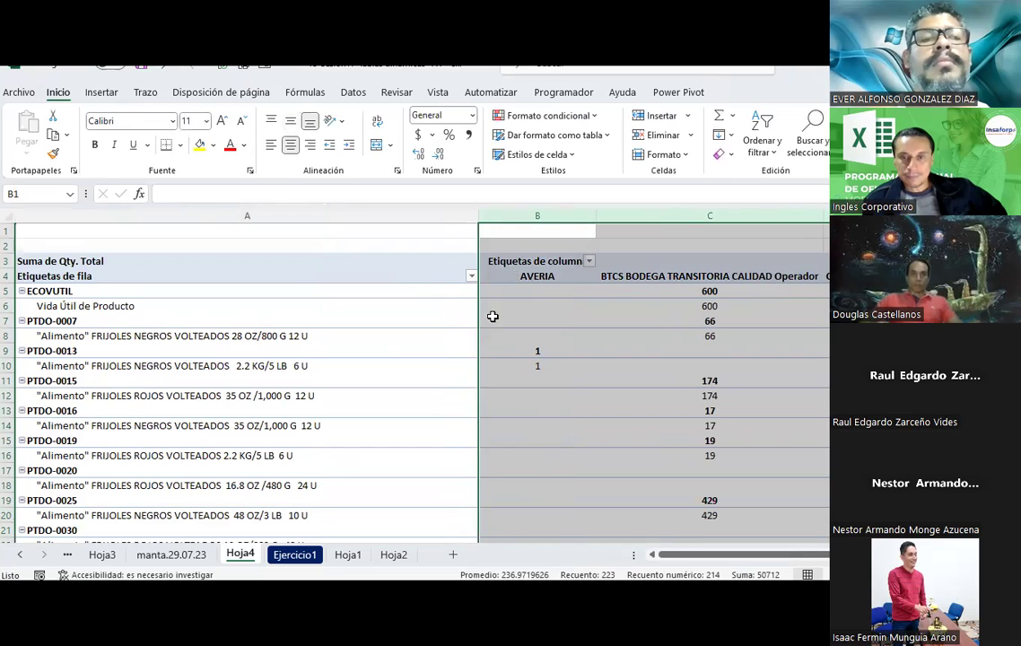
{"action": "left_click_drag", "start_coordinate": [809, 234], "coordinate": [659, 246]}
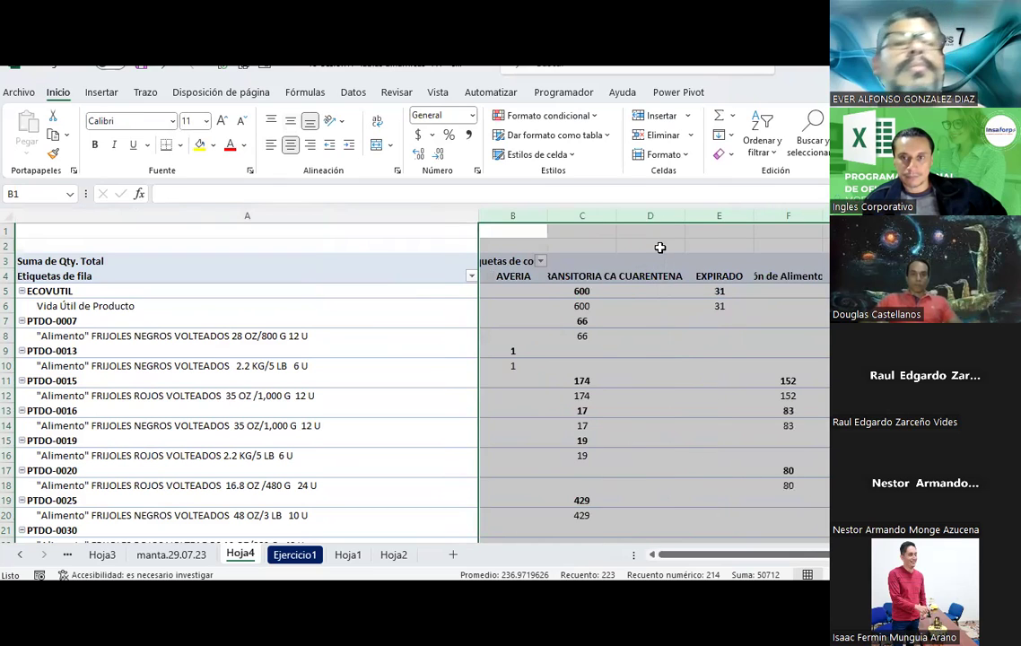
{"action": "left_click_drag", "start_coordinate": [684, 221], "coordinate": [683, 221]}
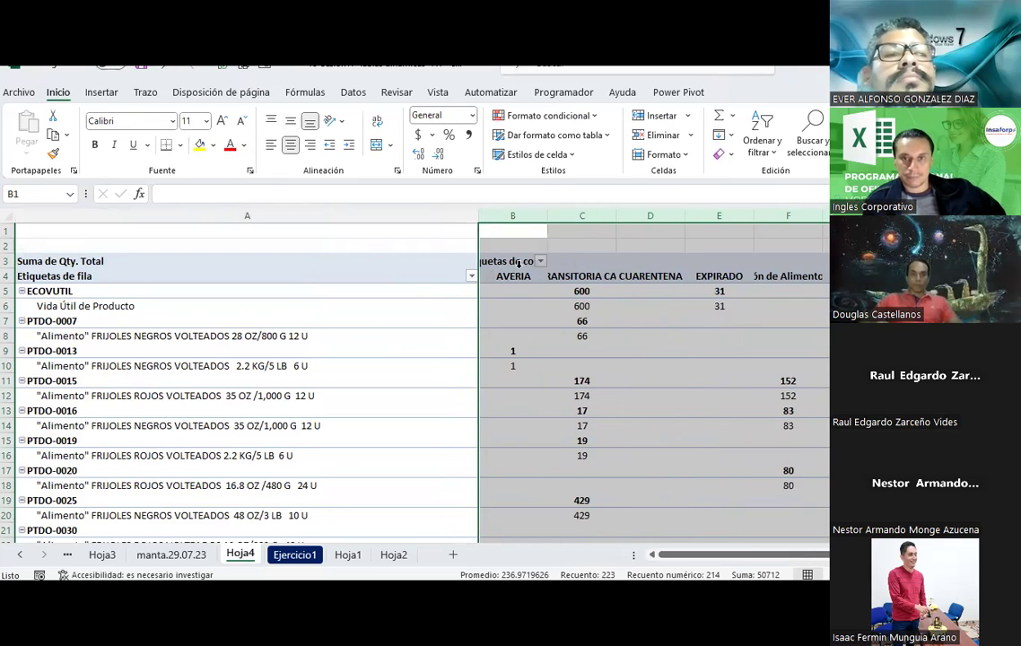
{"action": "mouse_move", "coordinate": [513, 276]}
{"action": "left_mouse_down"}
{"action": "mouse_move", "coordinate": [547, 295]}
{"action": "mouse_move", "coordinate": [522, 276]}
{"action": "left_mouse_up"}
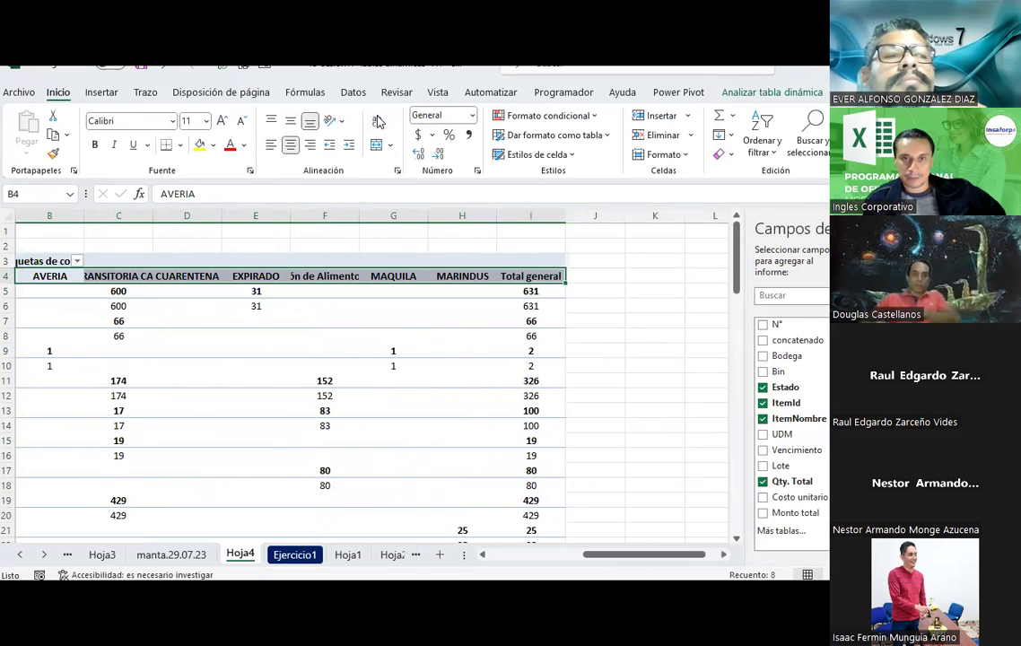
{"action": "left_click", "coordinate": [378, 122]}
{"action": "left_click_drag", "start_coordinate": [359, 219], "coordinate": [370, 219]}
{"action": "left_click", "coordinate": [291, 122]}
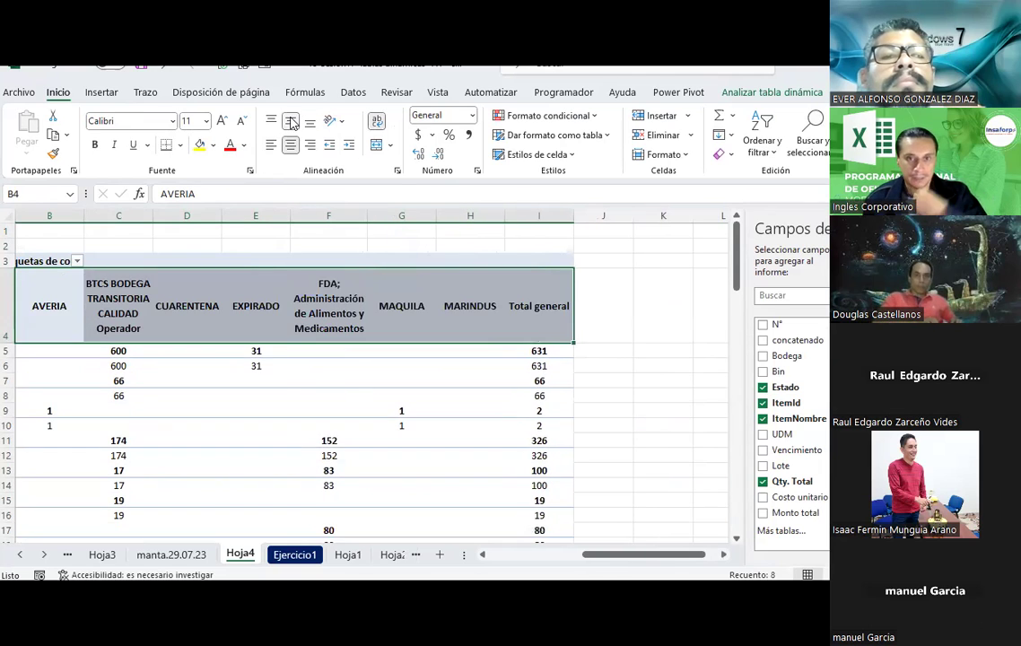
{"action": "left_click_drag", "start_coordinate": [605, 551], "coordinate": [508, 558]}
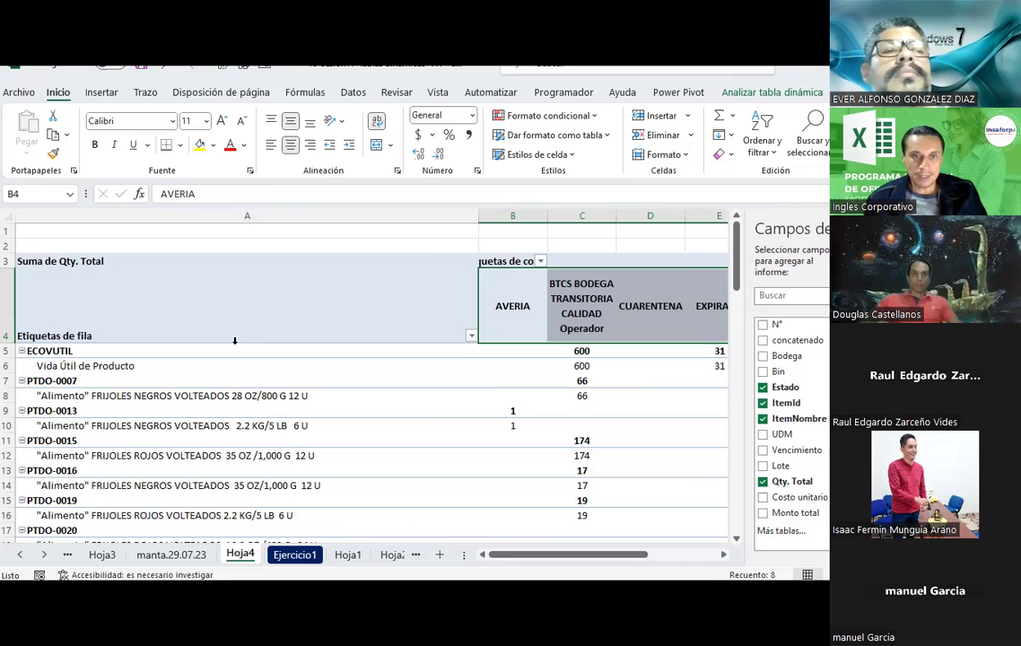
- Select the Etiquetas de fila header cell A4 and bring up the Analizar tabla dinámica options
{"action": "left_click", "coordinate": [217, 298]}
{"action": "left_click", "coordinate": [504, 261]}
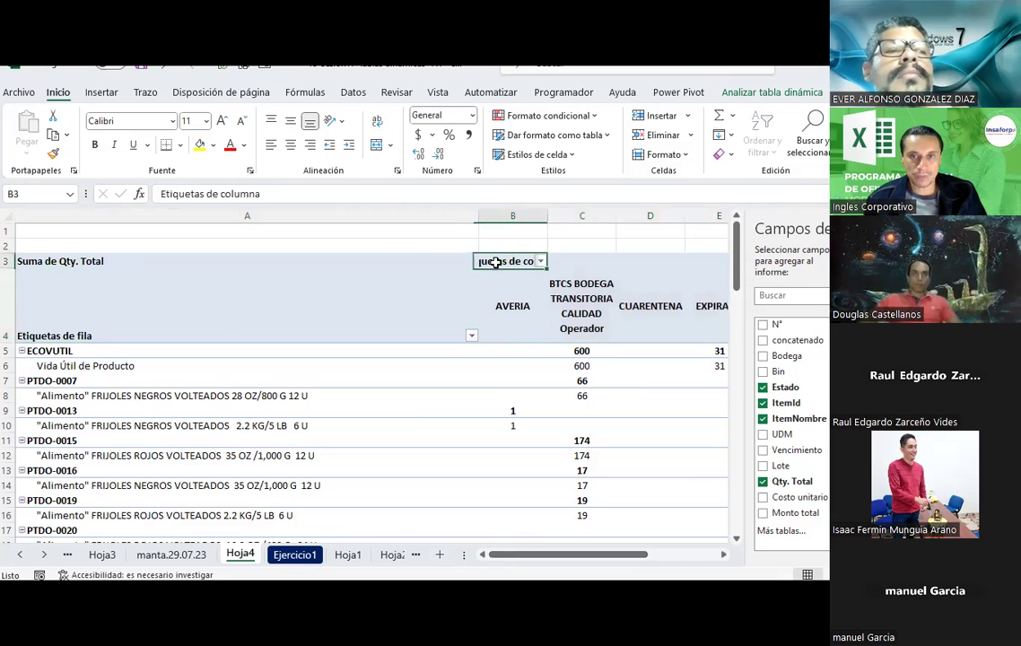
{"action": "left_click", "coordinate": [141, 340]}
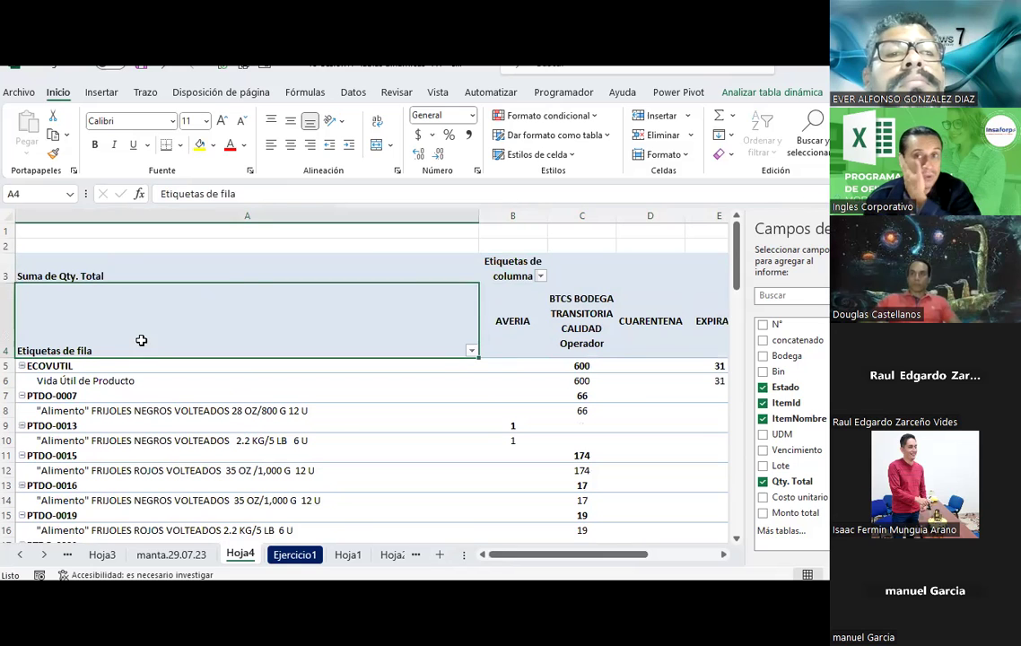
{"action": "left_click", "coordinate": [734, 93]}
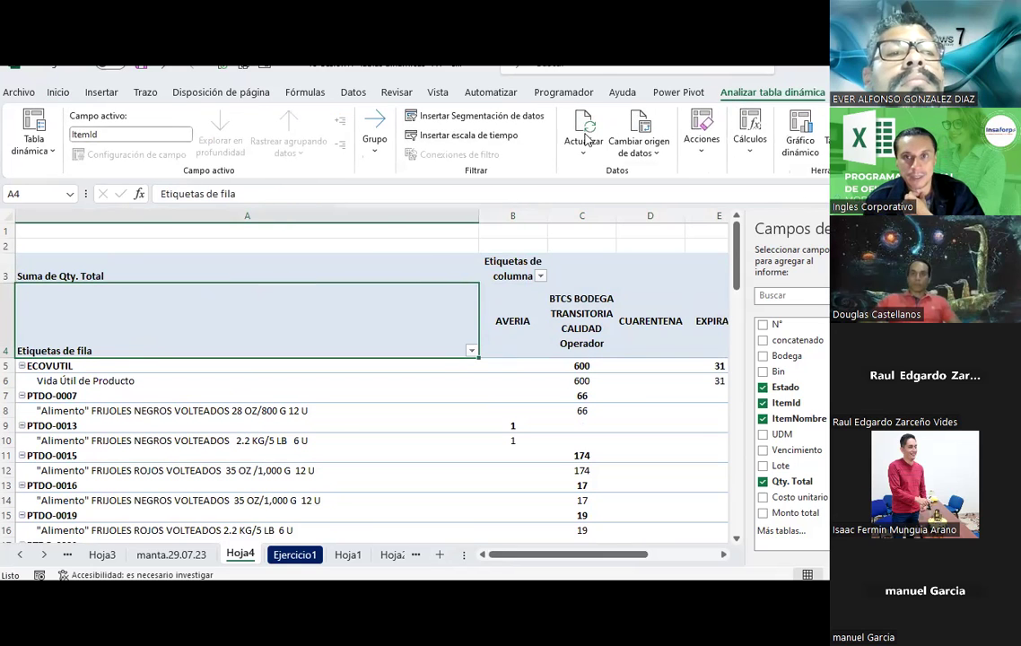
- Show the pivot in tabular form, auto-fit column A and narrow the ItemNombre column B
{"action": "left_click", "coordinate": [847, 92]}
{"action": "left_click", "coordinate": [137, 143]}
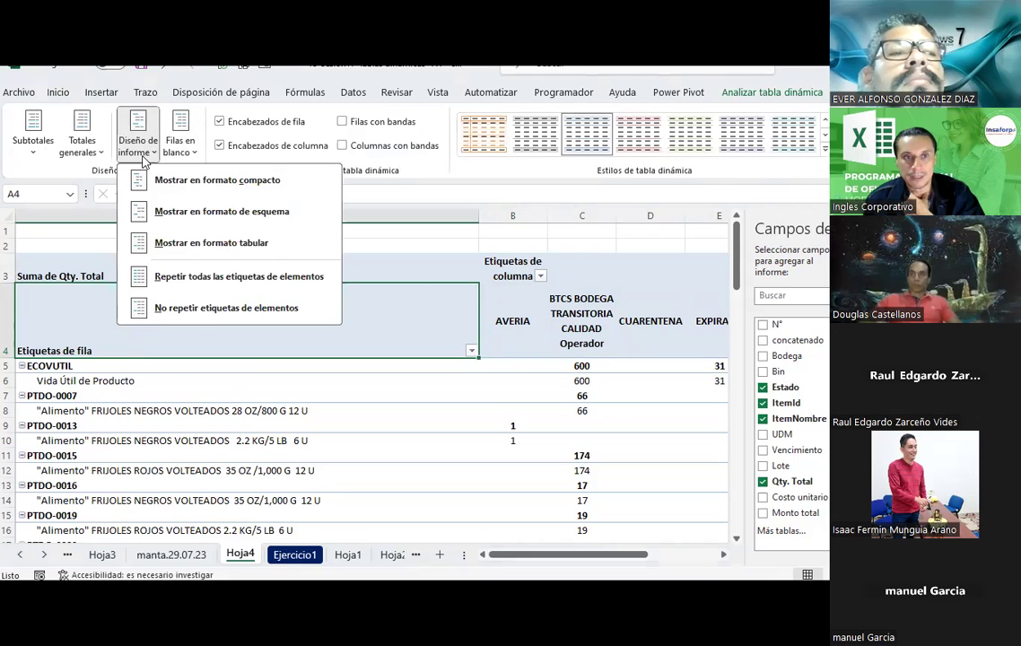
{"action": "left_click", "coordinate": [202, 251]}
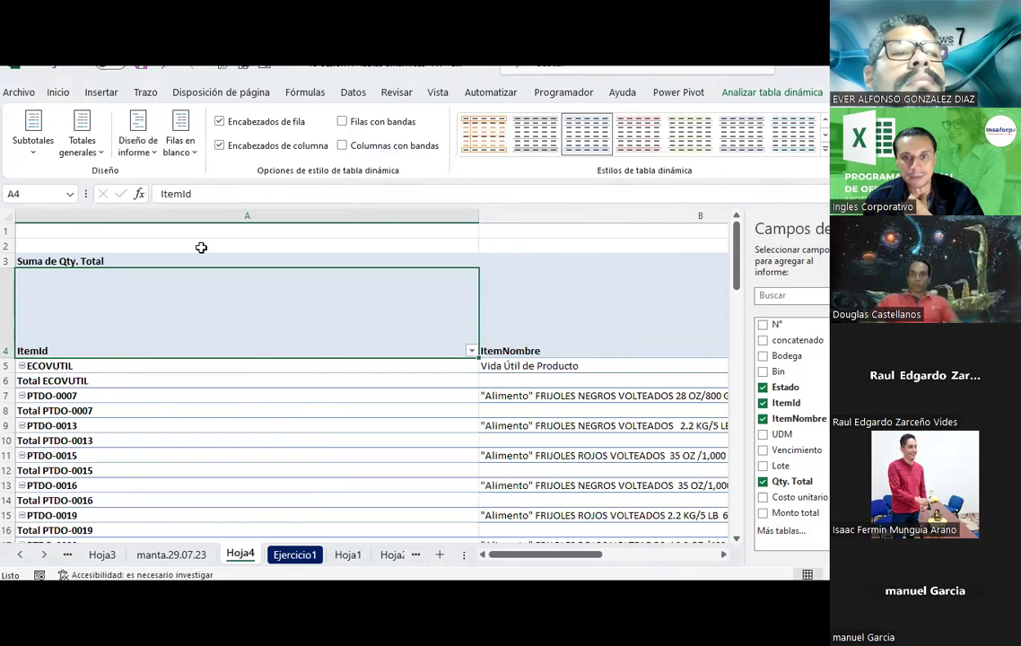
{"action": "double_click", "coordinate": [479, 218]}
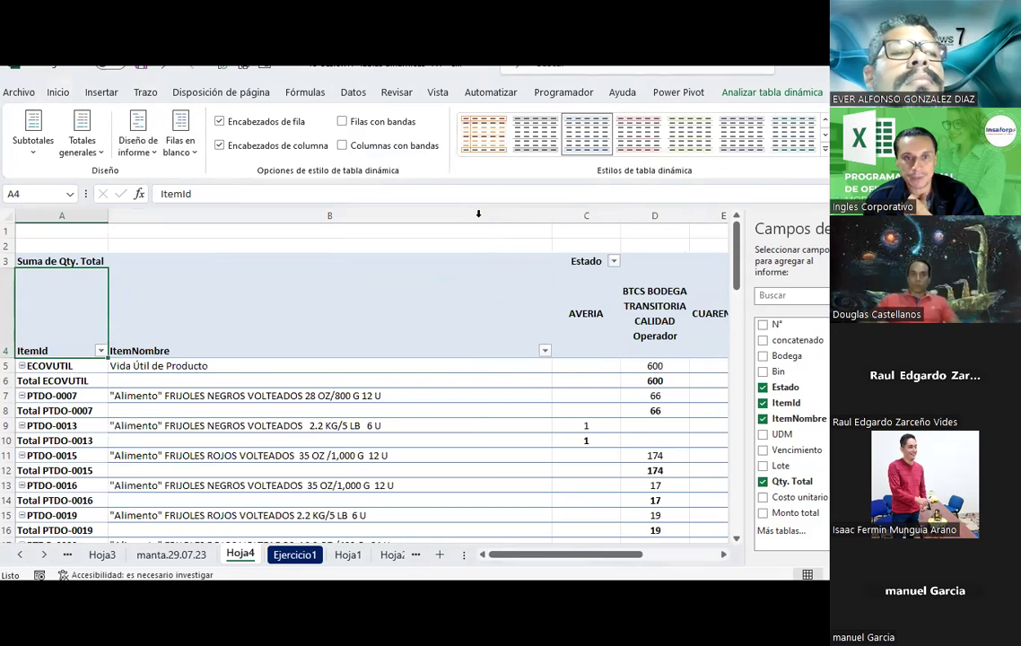
{"action": "left_click_drag", "start_coordinate": [551, 217], "coordinate": [238, 261]}
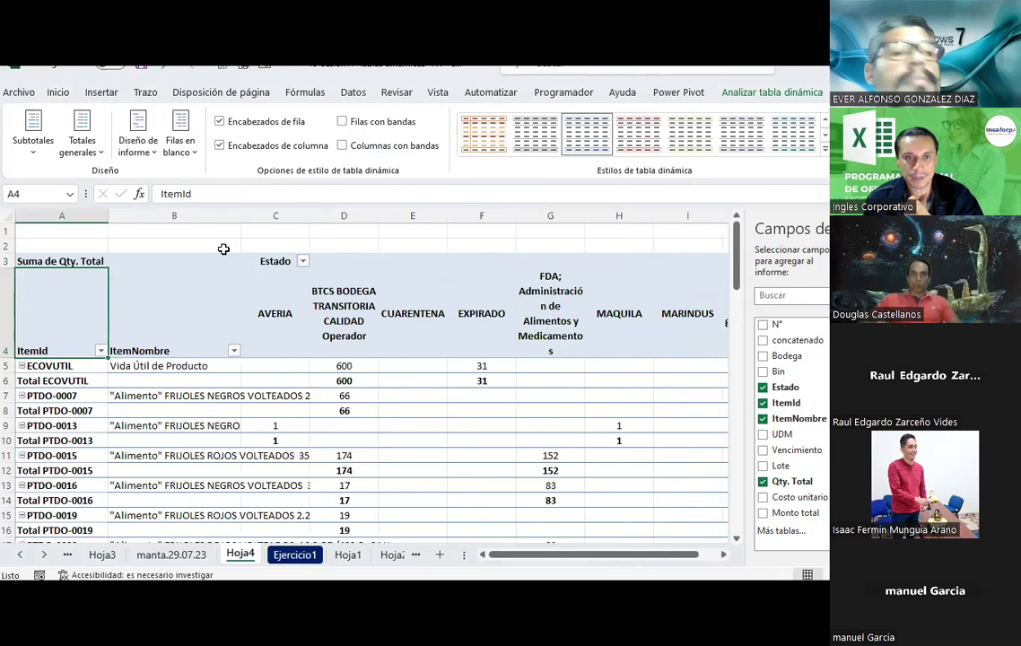
- Wrap the item names in column B with Ajustar texto
{"action": "left_click", "coordinate": [174, 215]}
{"action": "left_click", "coordinate": [58, 92]}
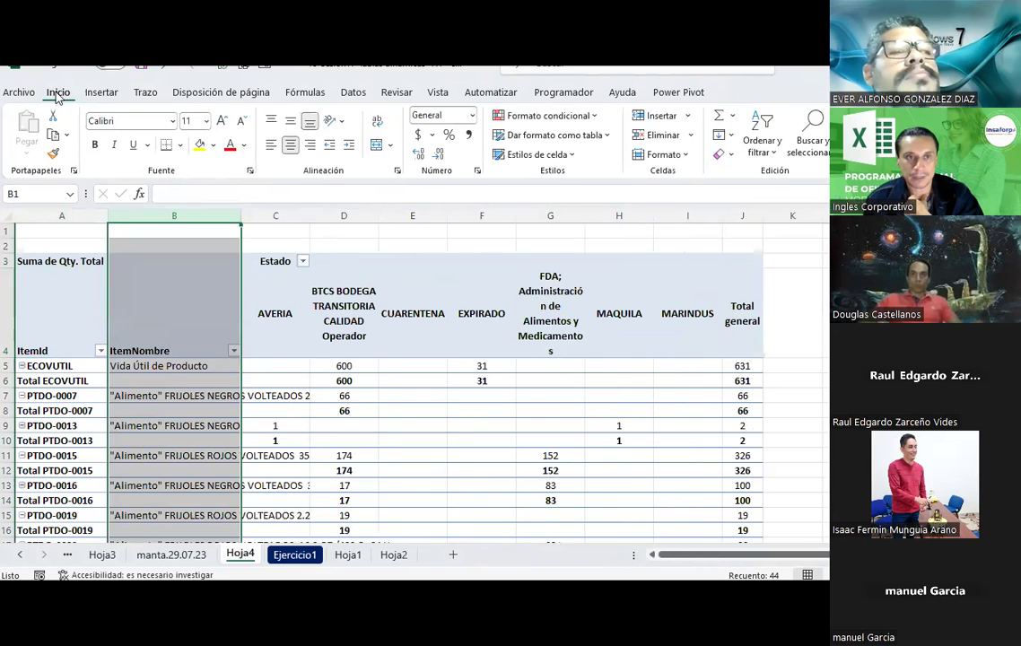
{"action": "left_click", "coordinate": [377, 123]}
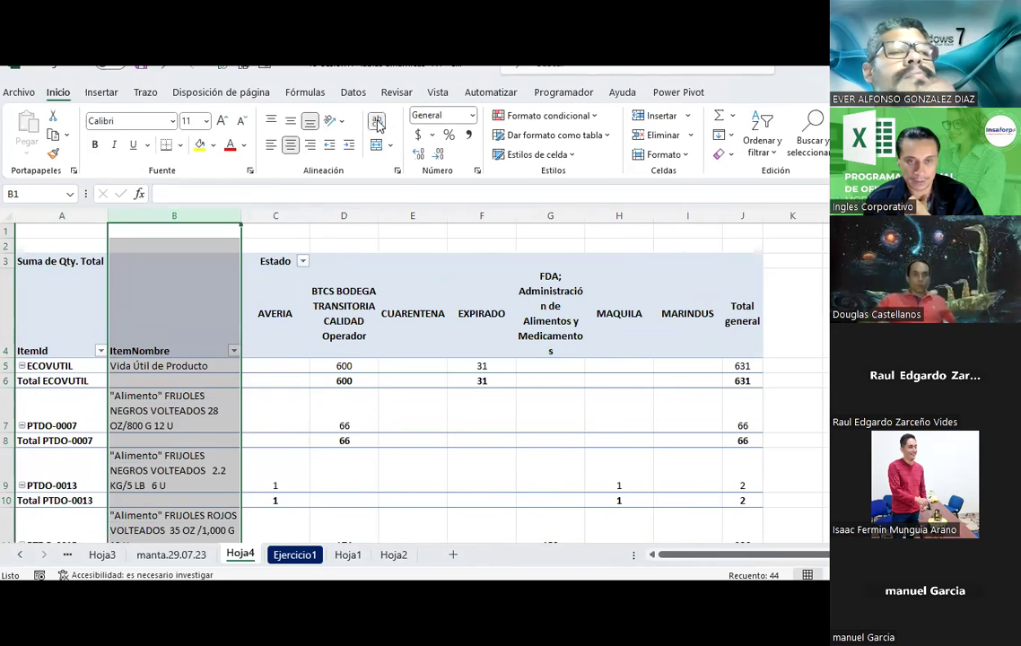
- Hide all subtotal rows so each item takes one line
{"action": "left_click", "coordinate": [77, 381]}
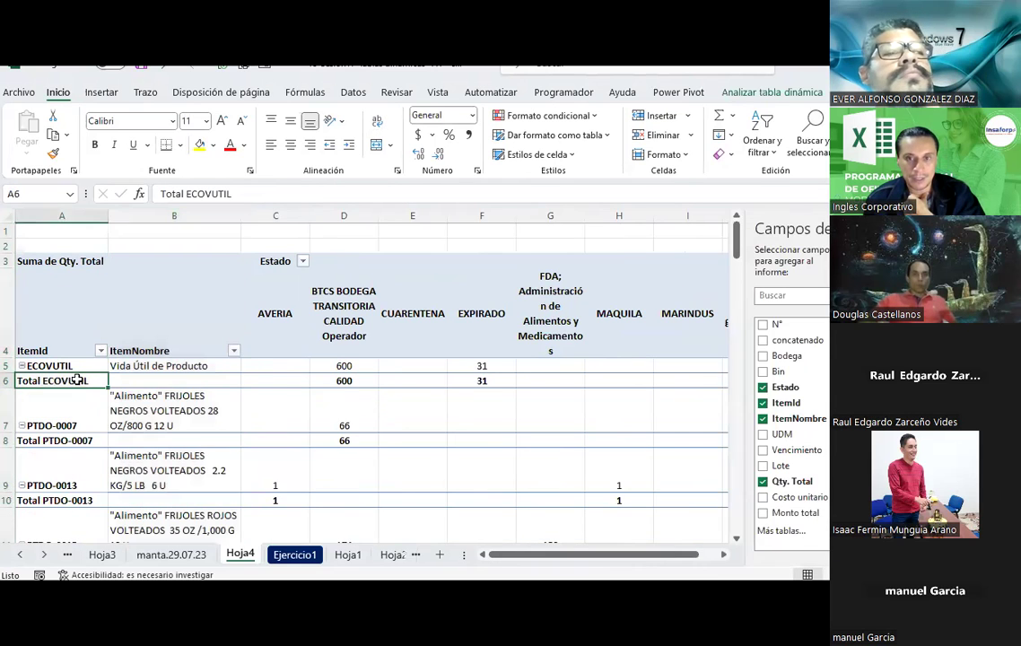
{"action": "scroll", "coordinate": [77, 381], "scroll_direction": "down", "scroll_amount": 2}
{"action": "scroll", "coordinate": [77, 381], "scroll_direction": "down", "scroll_amount": 4}
{"action": "scroll", "coordinate": [77, 381], "scroll_direction": "down", "scroll_amount": 5}
{"action": "scroll", "coordinate": [70, 380], "scroll_direction": "down", "scroll_amount": 3}
{"action": "scroll", "coordinate": [70, 380], "scroll_direction": "down", "scroll_amount": 3}
{"action": "scroll", "coordinate": [132, 383], "scroll_direction": "down", "scroll_amount": 3}
{"action": "left_click", "coordinate": [744, 97]}
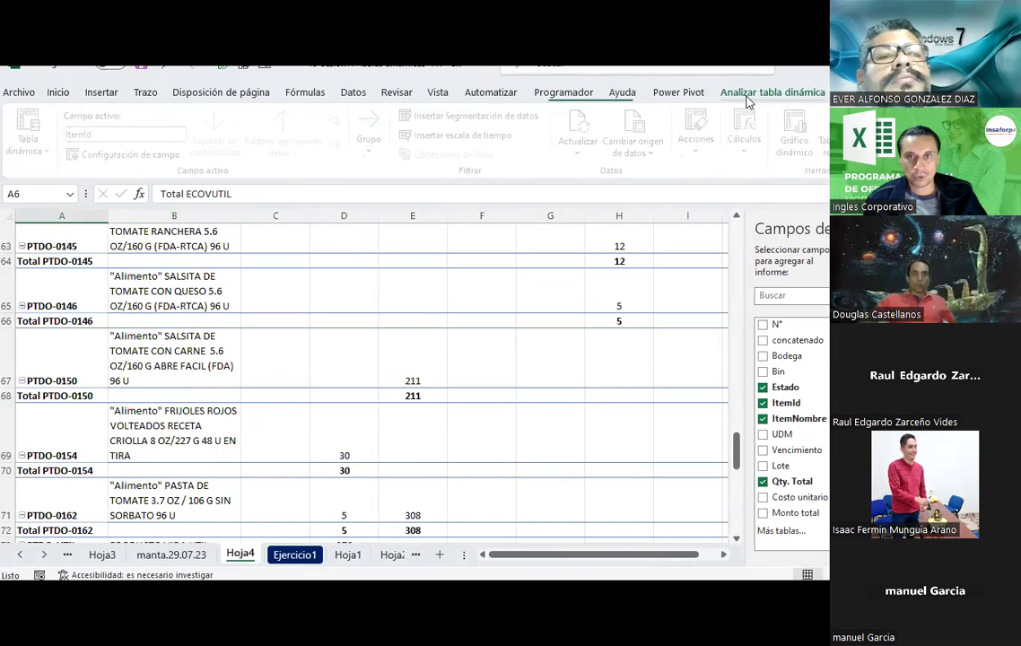
{"action": "left_click", "coordinate": [852, 91]}
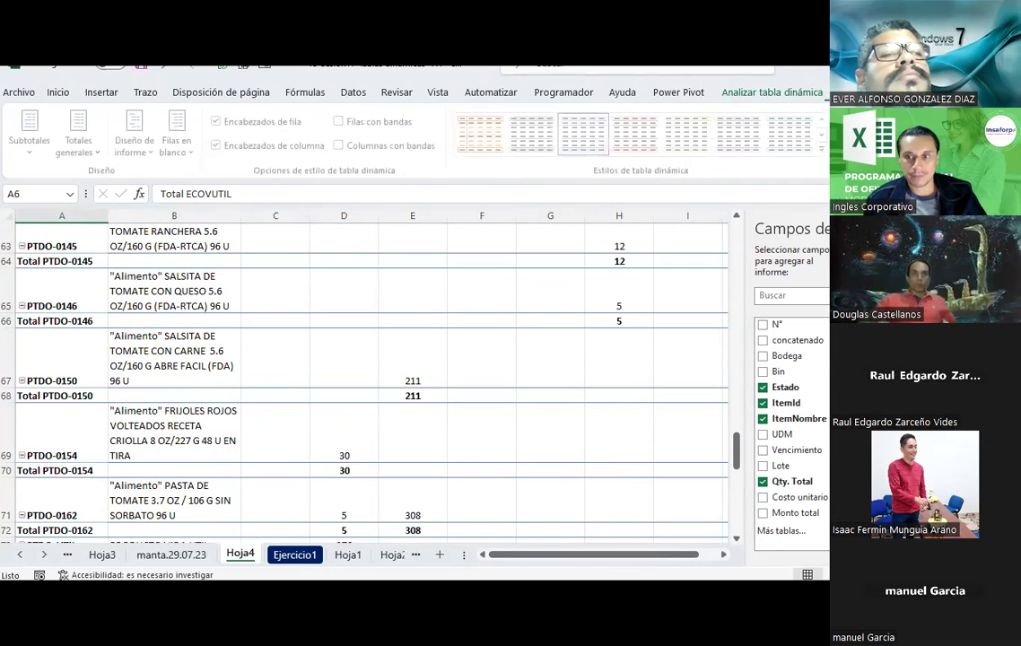
{"action": "left_click", "coordinate": [43, 148]}
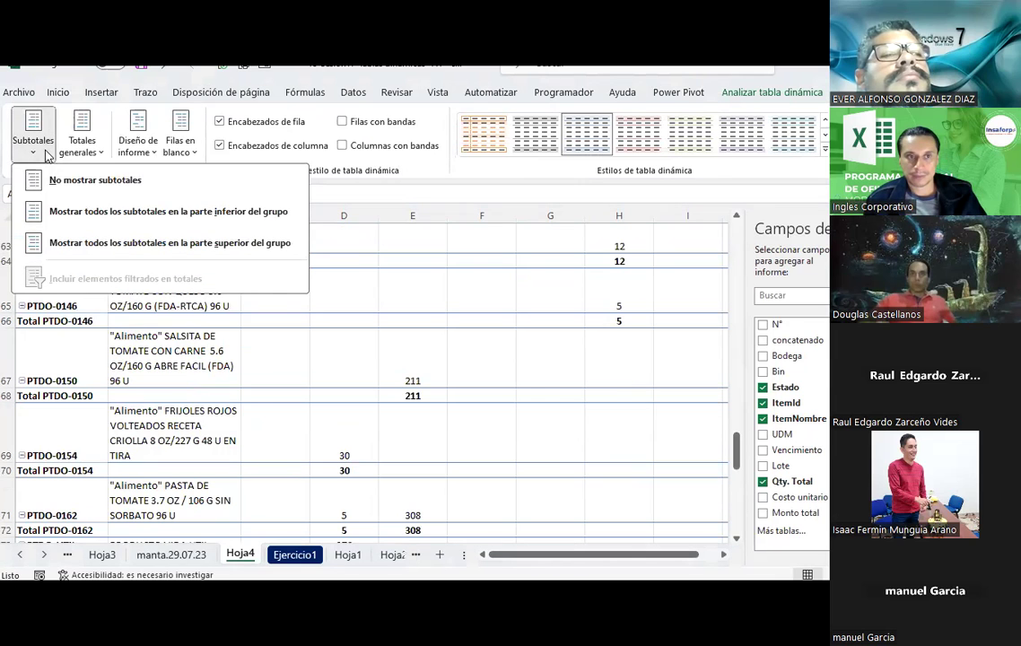
{"action": "left_click", "coordinate": [78, 185]}
{"action": "scroll", "coordinate": [266, 303], "scroll_direction": "up", "scroll_amount": 6}
{"action": "scroll", "coordinate": [387, 372], "scroll_direction": "up", "scroll_amount": 10}
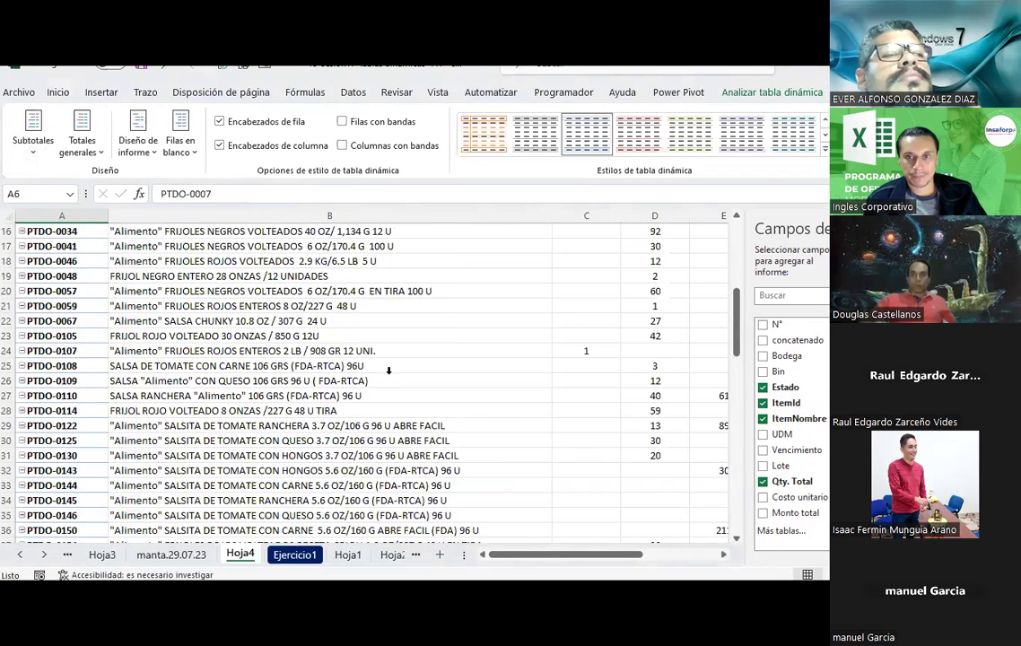
{"action": "scroll", "coordinate": [405, 400], "scroll_direction": "up", "scroll_amount": 5}
{"action": "left_click_drag", "start_coordinate": [509, 556], "coordinate": [633, 554]}
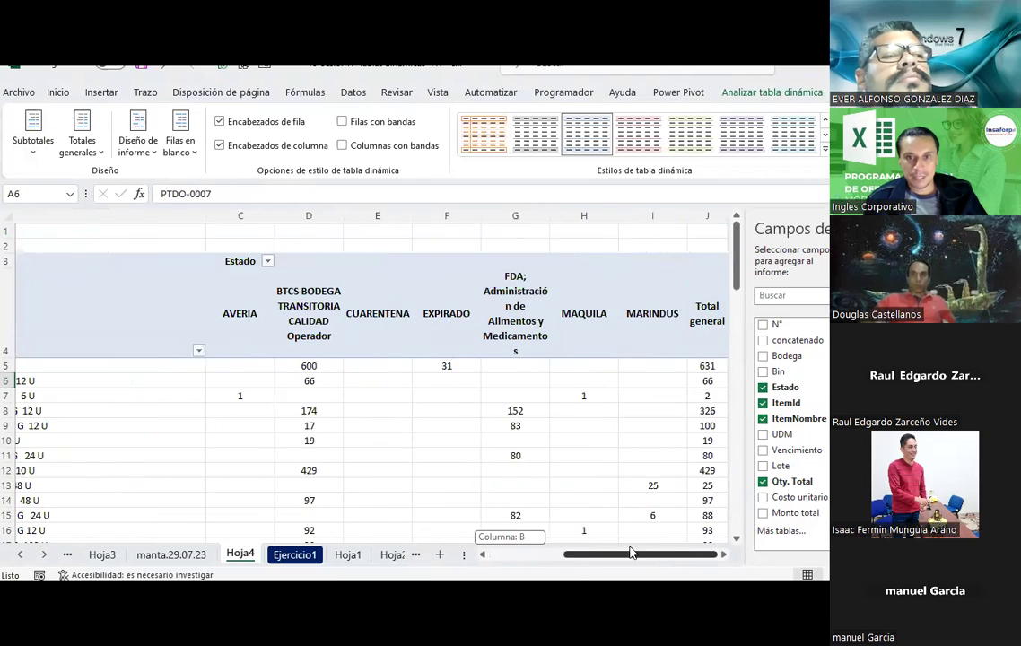
- Widen FDA, narrow CUARENTENA and EXPIRADO, auto-fit MAQUILA and AVERIA, and narrow ItemNombre
{"action": "left_click_drag", "start_coordinate": [549, 216], "coordinate": [556, 215]}
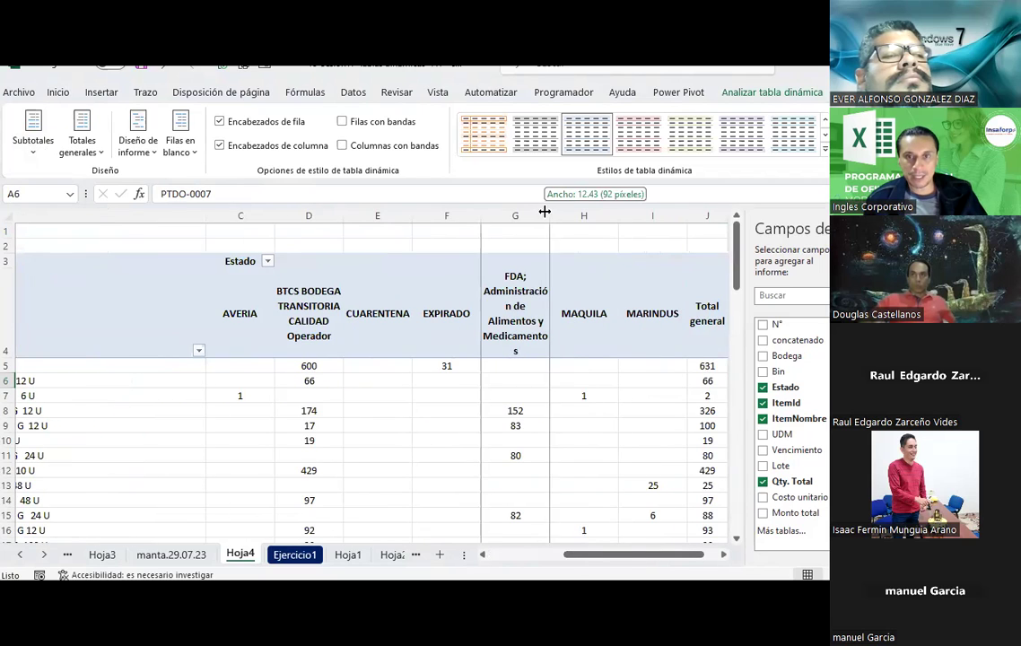
{"action": "left_click_drag", "start_coordinate": [410, 210], "coordinate": [386, 210]}
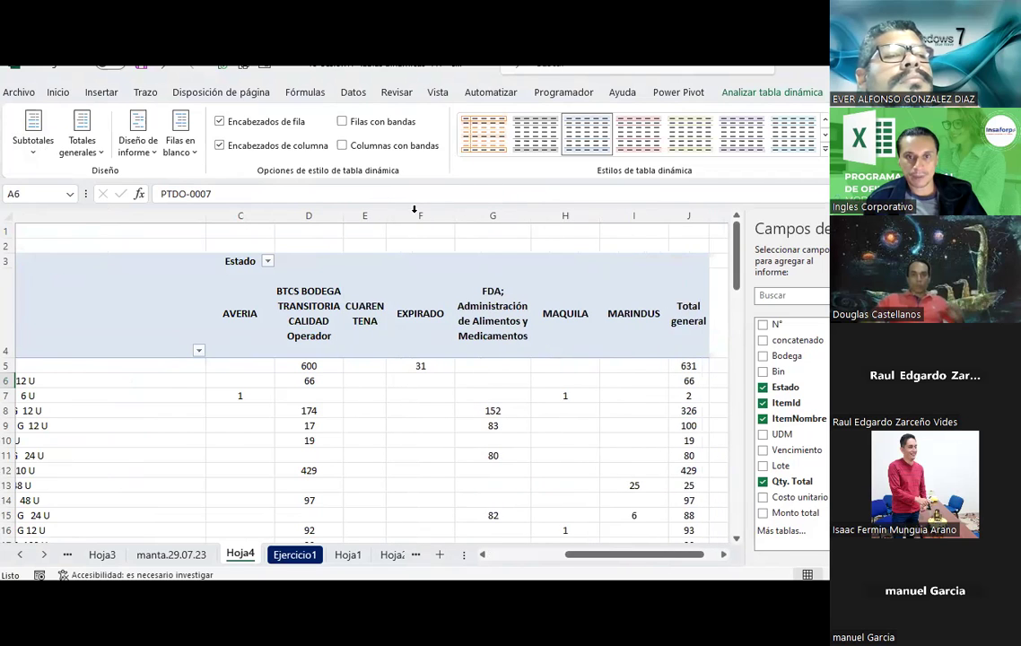
{"action": "left_click_drag", "start_coordinate": [454, 211], "coordinate": [425, 210]}
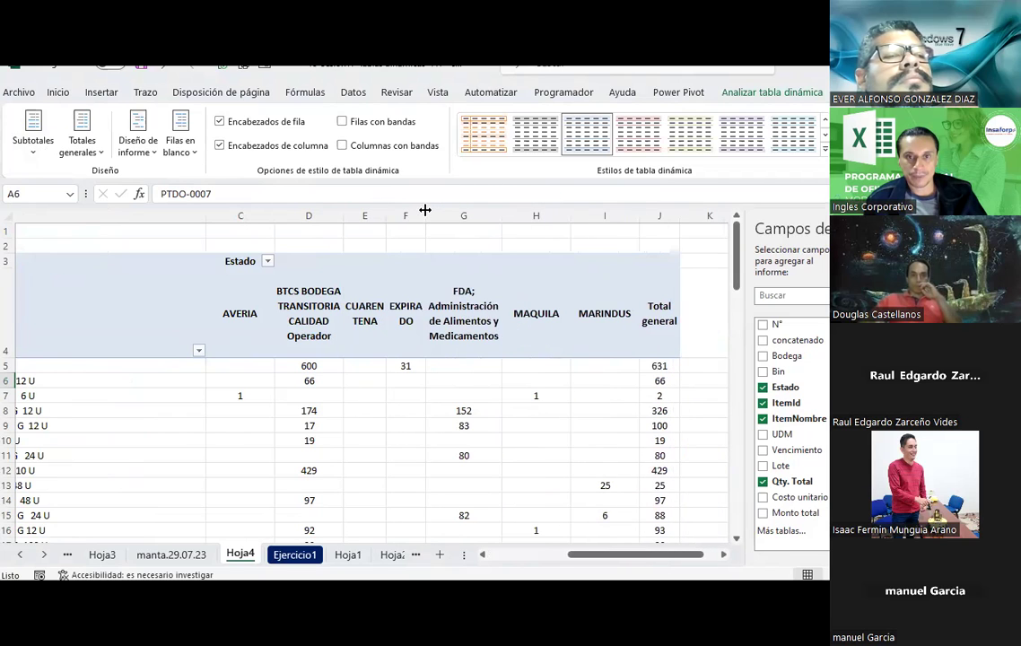
{"action": "double_click", "coordinate": [572, 221]}
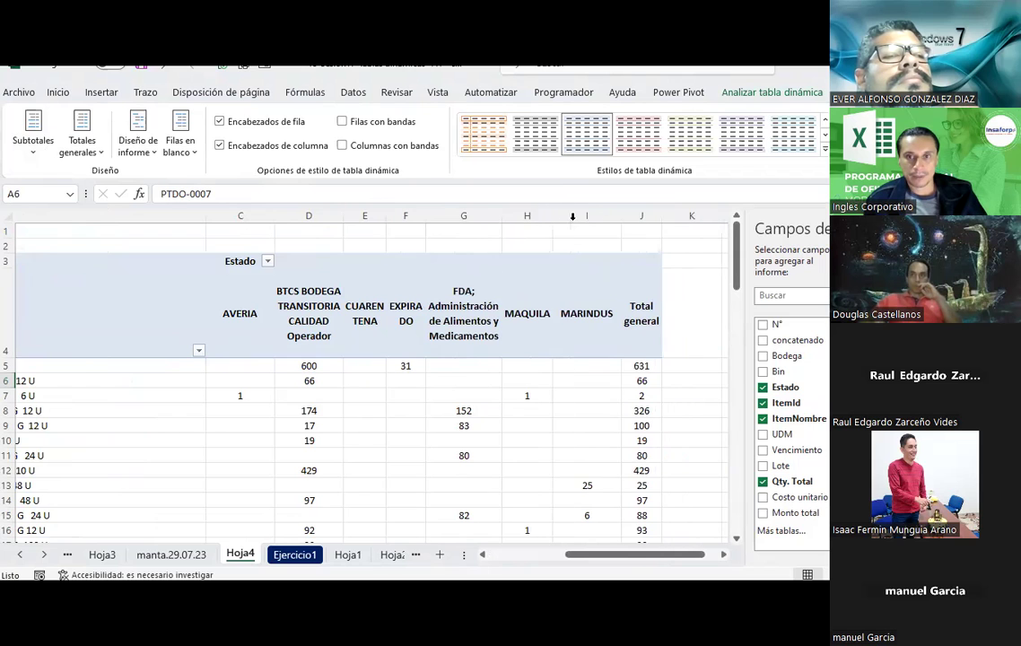
{"action": "double_click", "coordinate": [273, 216]}
{"action": "left_click_drag", "start_coordinate": [596, 554], "coordinate": [491, 557]}
{"action": "scroll", "coordinate": [444, 453], "scroll_direction": "down", "scroll_amount": 3}
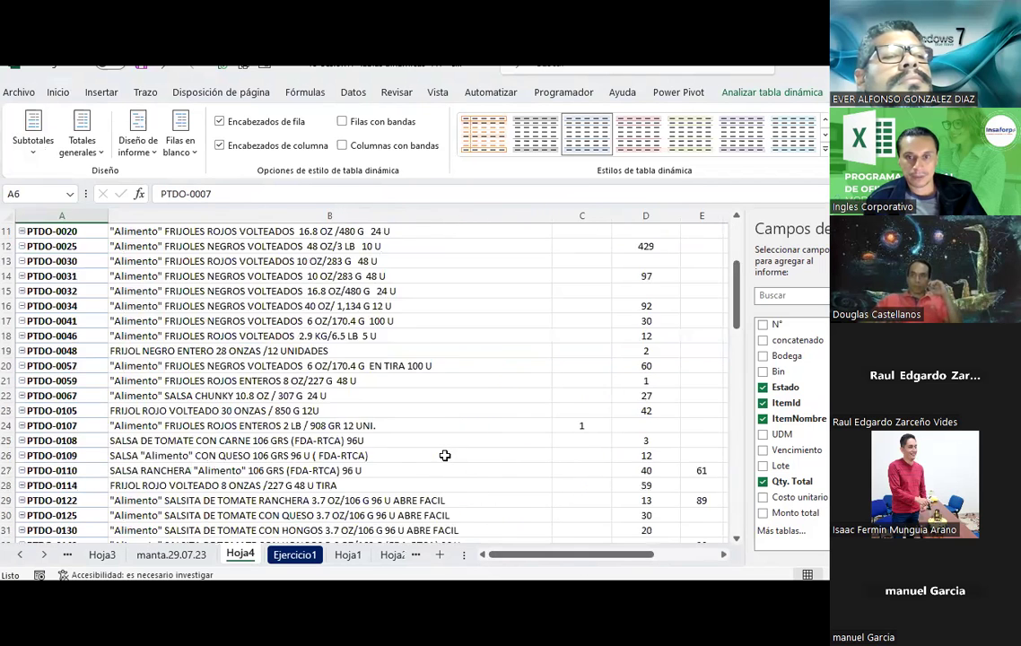
{"action": "scroll", "coordinate": [444, 456], "scroll_direction": "down", "scroll_amount": 6}
{"action": "left_click_drag", "start_coordinate": [547, 216], "coordinate": [345, 216]}
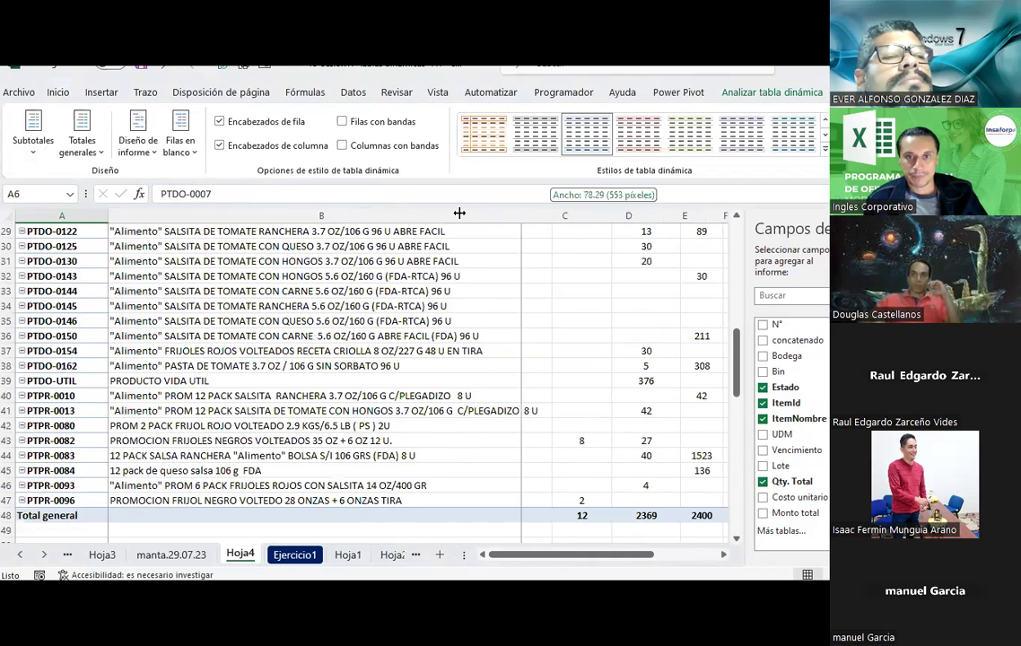
- Wrap text in the ItemNombre column B and select the Estado header cells D4:I4
{"action": "left_click", "coordinate": [323, 213]}
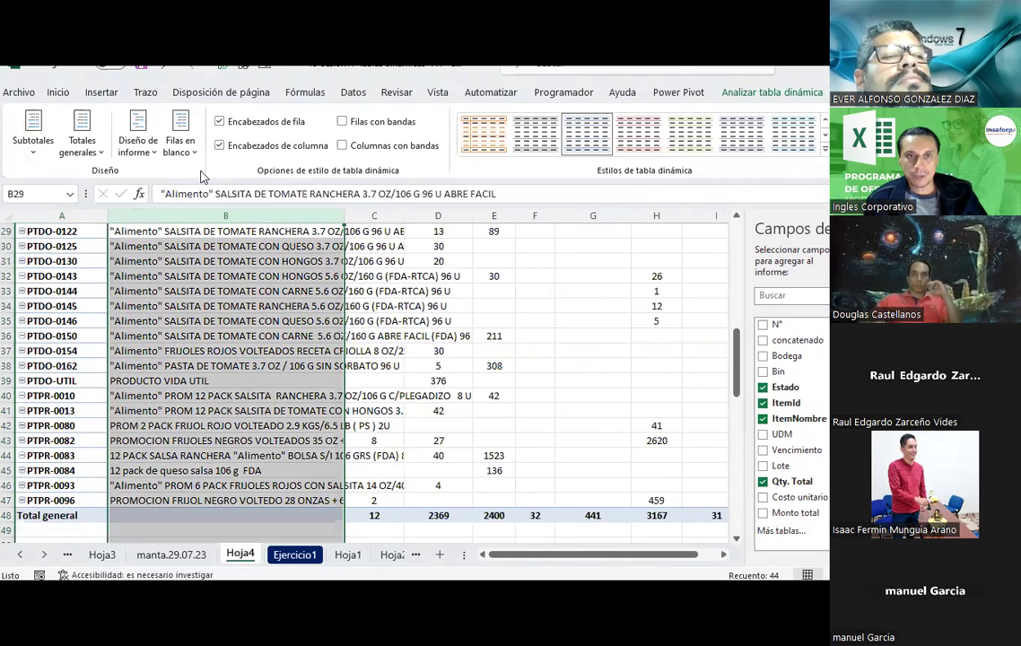
{"action": "left_click", "coordinate": [57, 92]}
{"action": "left_click", "coordinate": [373, 121]}
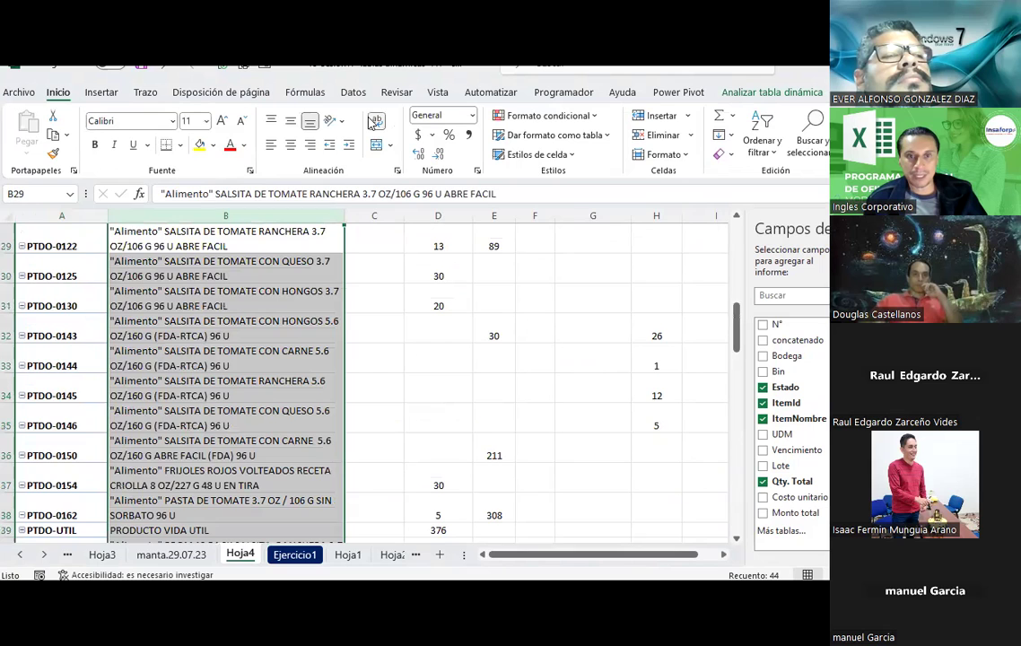
{"action": "scroll", "coordinate": [265, 377], "scroll_direction": "up", "scroll_amount": 2}
{"action": "scroll", "coordinate": [262, 368], "scroll_direction": "up", "scroll_amount": 5}
{"action": "scroll", "coordinate": [260, 366], "scroll_direction": "up", "scroll_amount": 4}
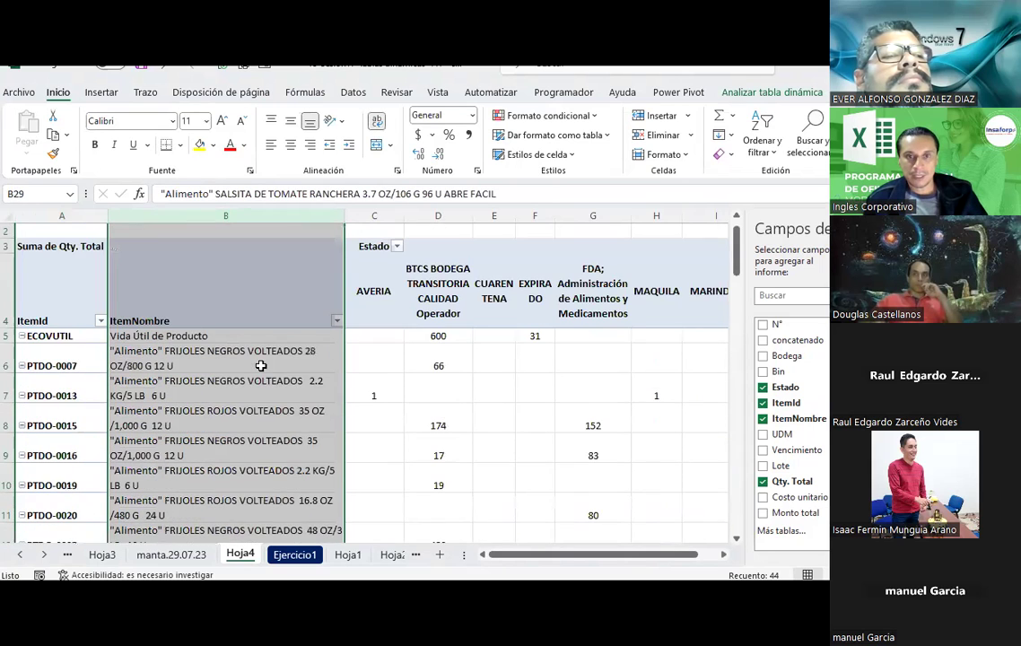
{"action": "left_click_drag", "start_coordinate": [453, 291], "coordinate": [624, 294]}
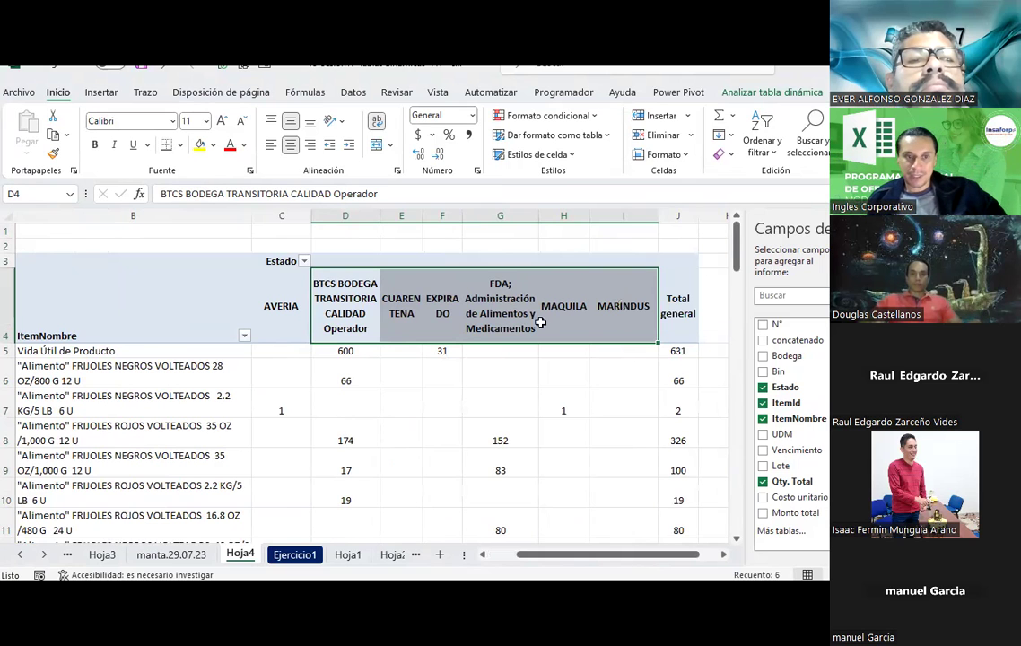
{"action": "scroll", "coordinate": [431, 412], "scroll_direction": "down", "scroll_amount": 1}
{"action": "scroll", "coordinate": [431, 412], "scroll_direction": "down", "scroll_amount": 3}
{"action": "scroll", "coordinate": [430, 412], "scroll_direction": "down", "scroll_amount": 5}
{"action": "scroll", "coordinate": [431, 412], "scroll_direction": "up", "scroll_amount": 7}
{"action": "scroll", "coordinate": [430, 412], "scroll_direction": "up", "scroll_amount": 2}
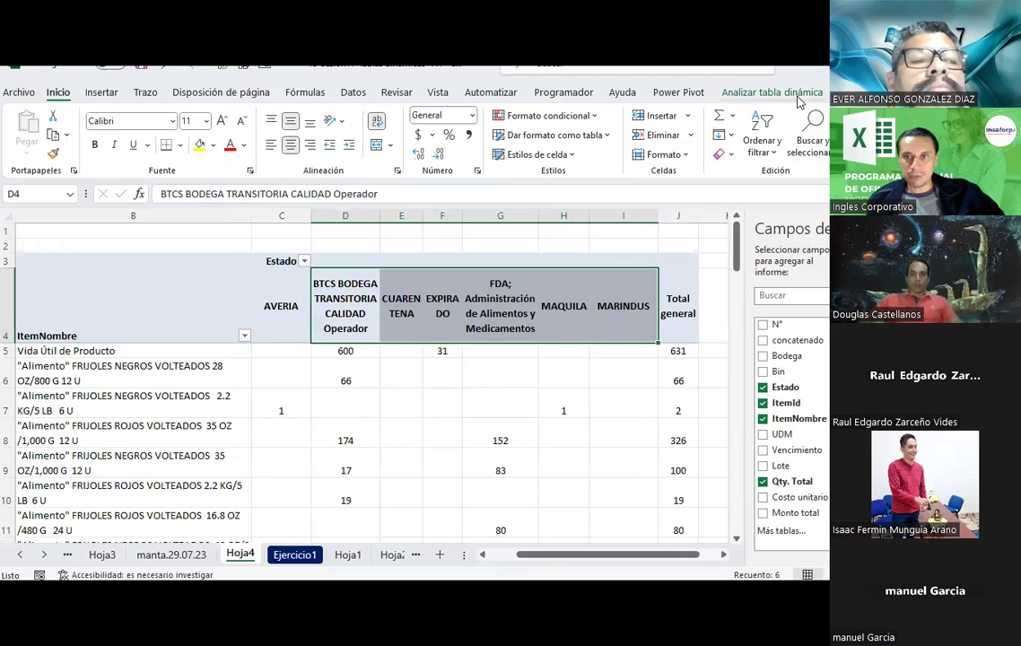
- Apply the medium green pivot table style from the Diseño styles gallery
{"action": "left_click", "coordinate": [850, 92]}
{"action": "left_click", "coordinate": [825, 153]}
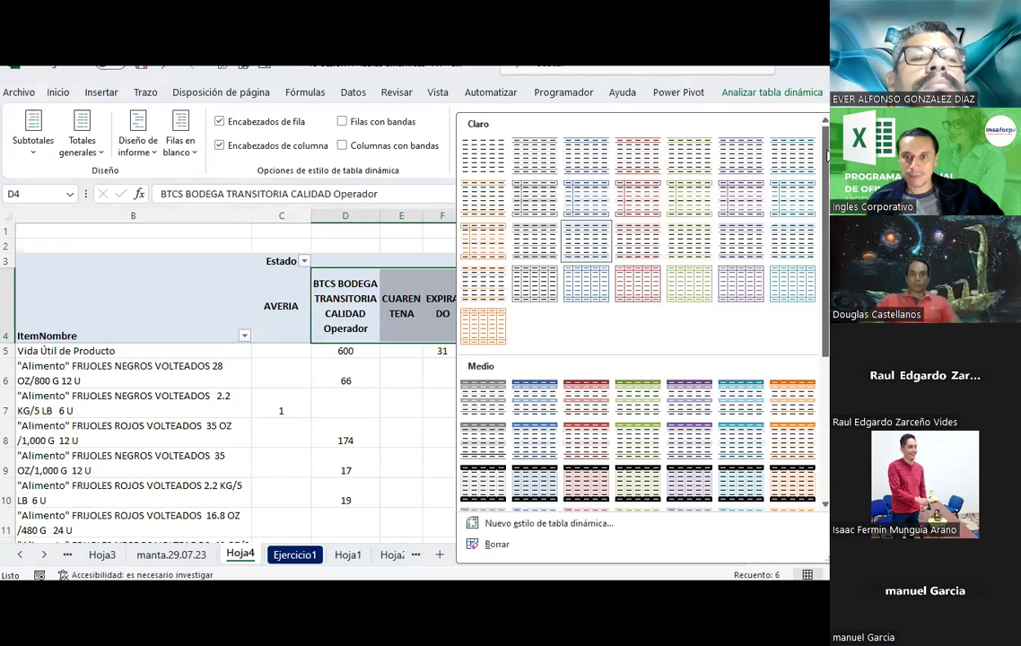
{"action": "left_click", "coordinate": [635, 409]}
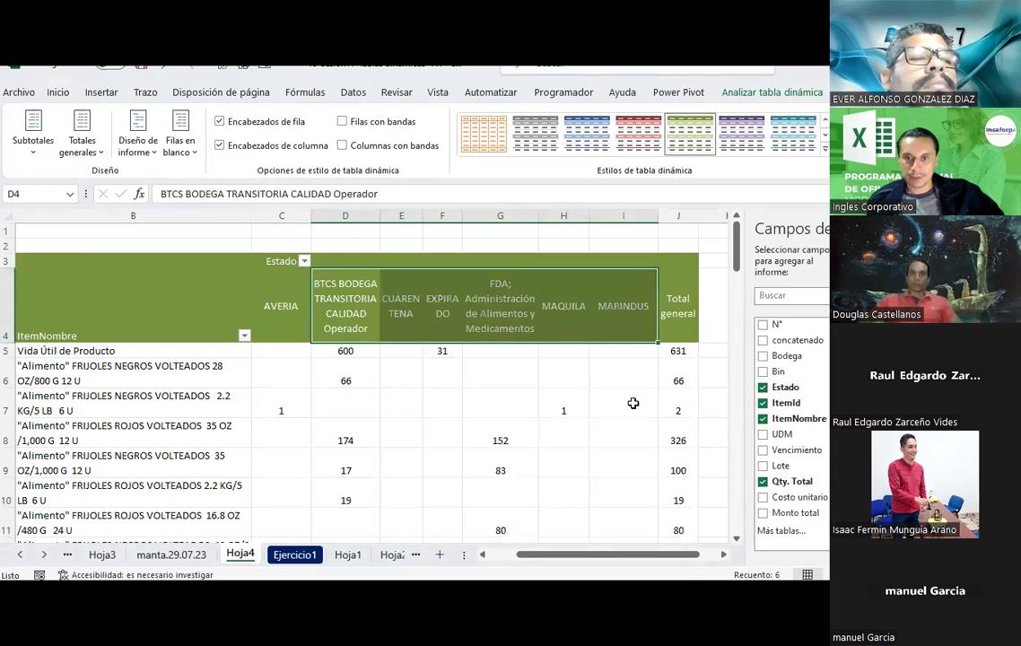
{"action": "left_click", "coordinate": [824, 153]}
{"action": "scroll", "coordinate": [642, 431], "scroll_direction": "down", "scroll_amount": 5}
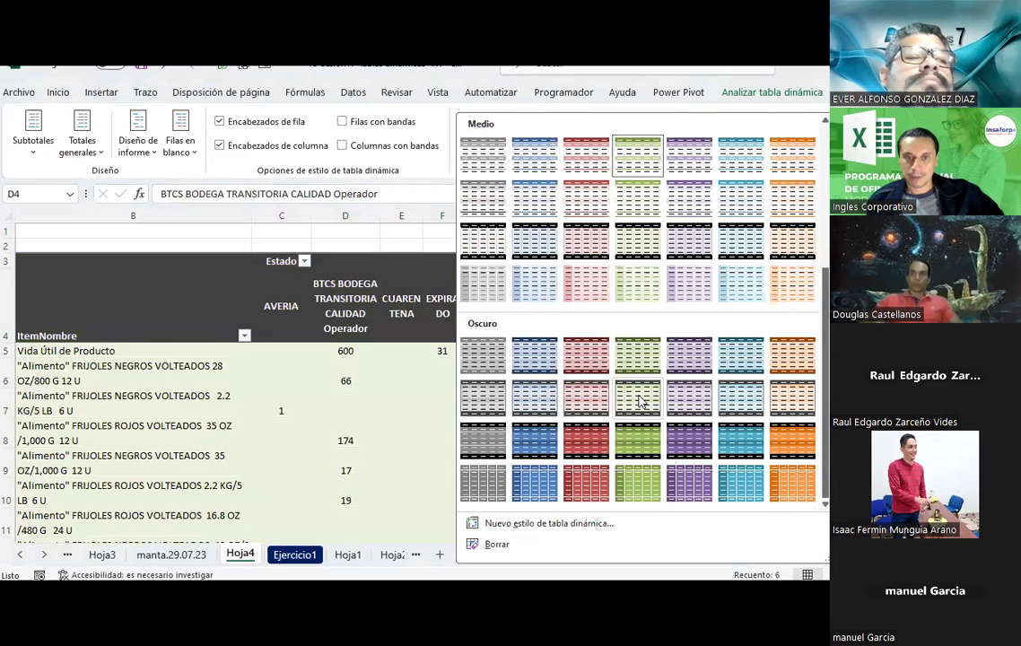
{"action": "left_click", "coordinate": [462, 415]}
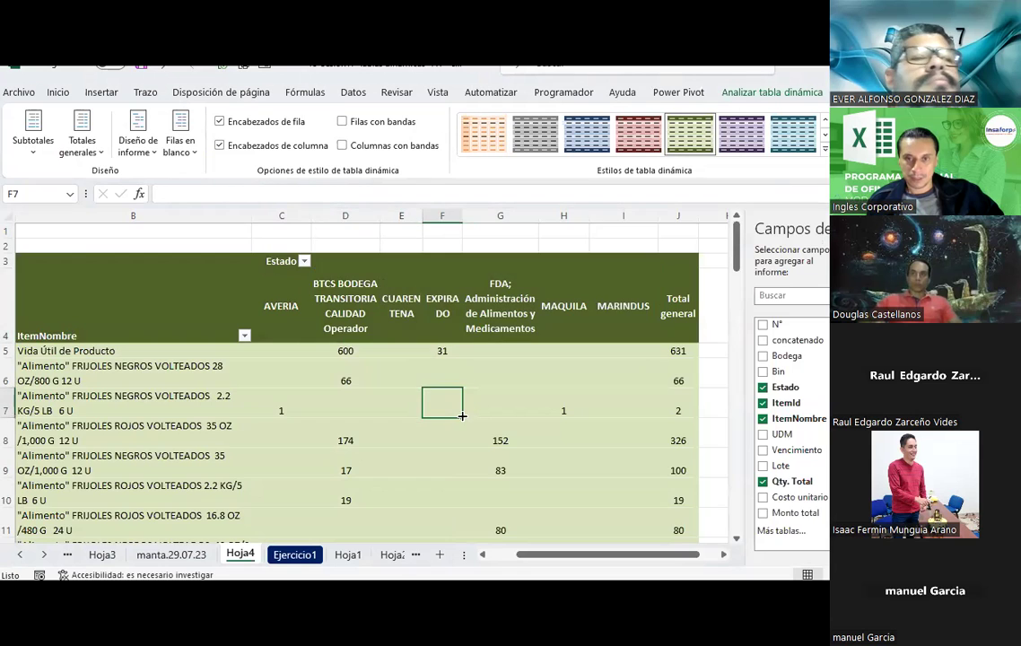
- Scroll down to the Total general row showing 8452 and back up
{"action": "scroll", "coordinate": [462, 415], "scroll_direction": "down", "scroll_amount": 2}
{"action": "scroll", "coordinate": [462, 415], "scroll_direction": "down", "scroll_amount": 5}
{"action": "scroll", "coordinate": [462, 415], "scroll_direction": "down", "scroll_amount": 3}
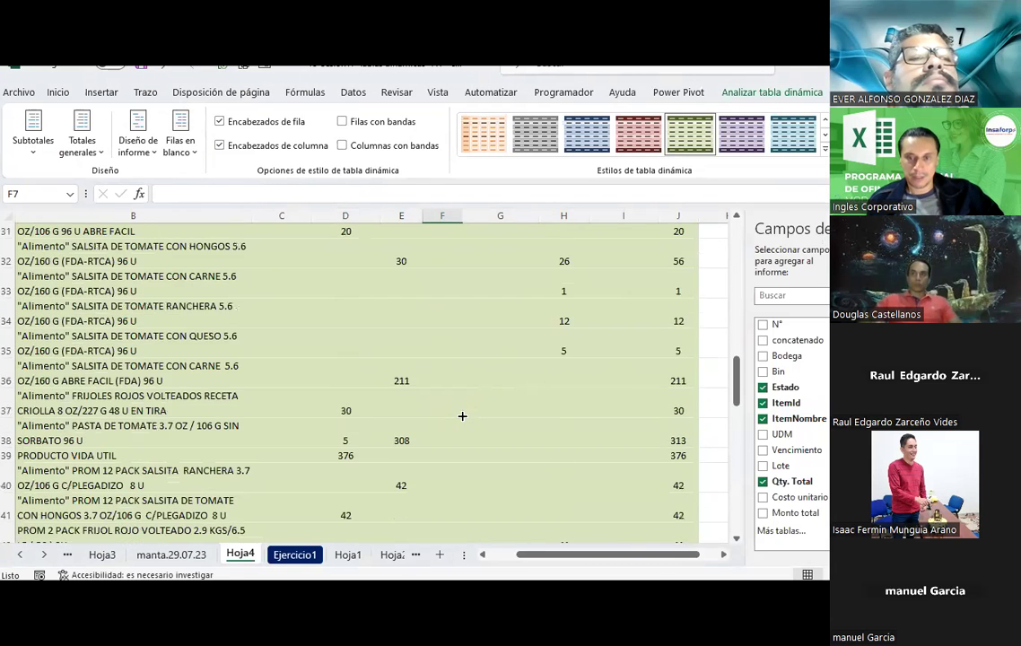
{"action": "scroll", "coordinate": [462, 415], "scroll_direction": "down", "scroll_amount": 5}
{"action": "scroll", "coordinate": [462, 415], "scroll_direction": "up", "scroll_amount": 2}
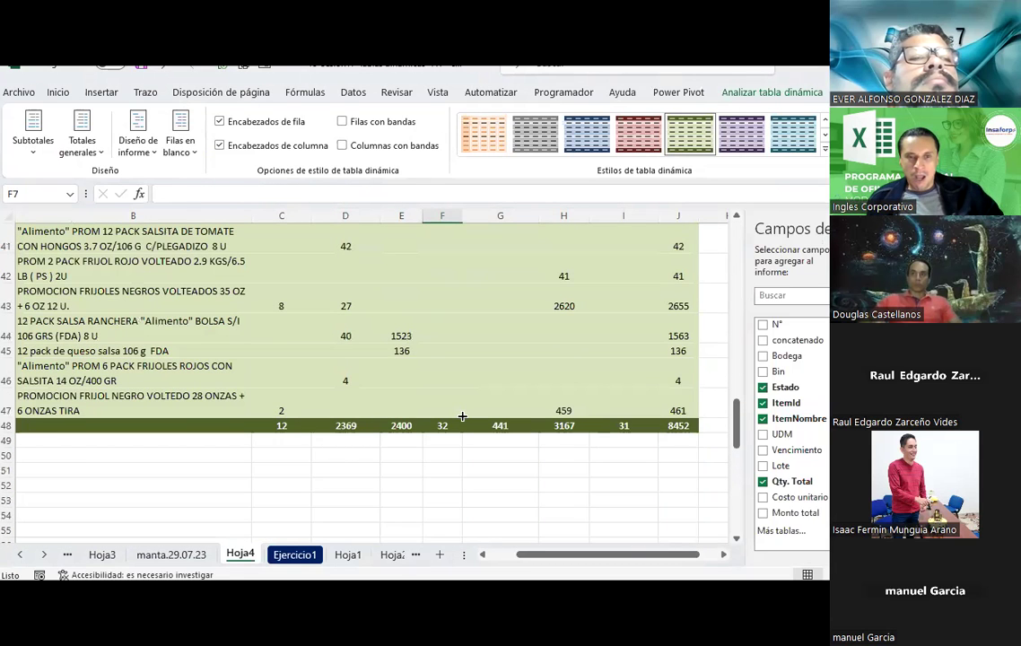
{"action": "scroll", "coordinate": [455, 401], "scroll_direction": "up", "scroll_amount": 4}
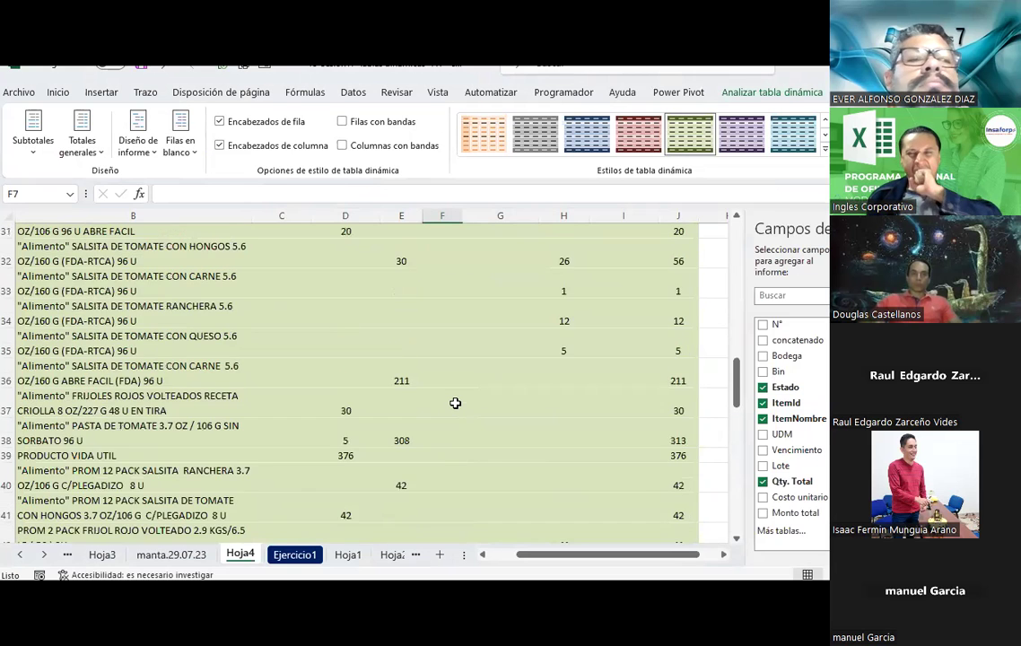
{"action": "scroll", "coordinate": [454, 403], "scroll_direction": "up", "scroll_amount": 4}
{"action": "scroll", "coordinate": [456, 401], "scroll_direction": "up", "scroll_amount": 4}
{"action": "scroll", "coordinate": [456, 402], "scroll_direction": "up", "scroll_amount": 1}
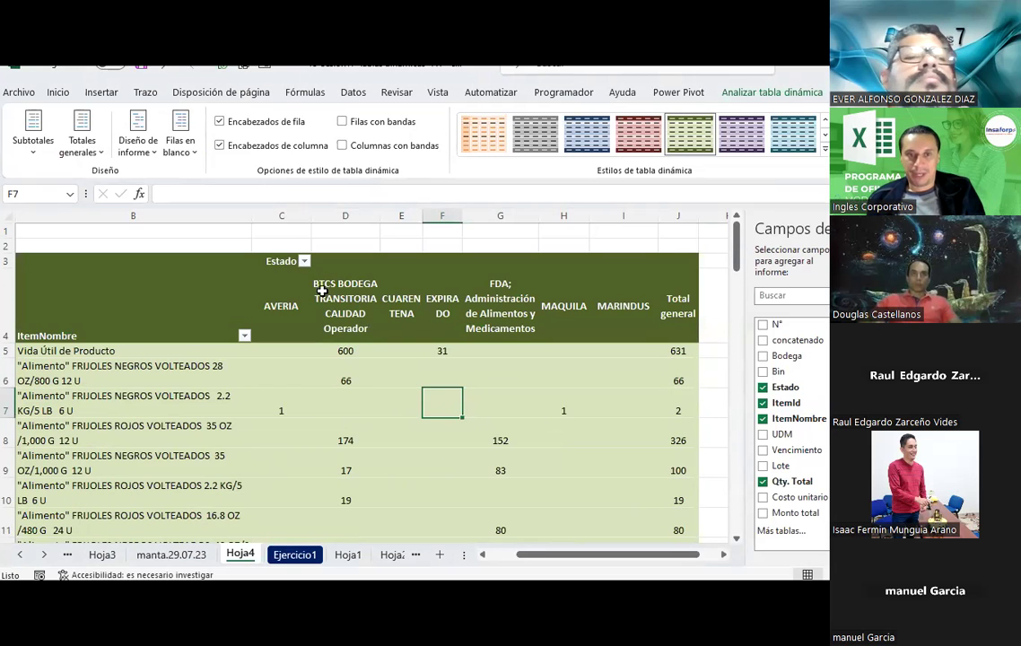
- Open and close the Estado filter without changes, then select empty cell D2
{"action": "left_click", "coordinate": [304, 262]}
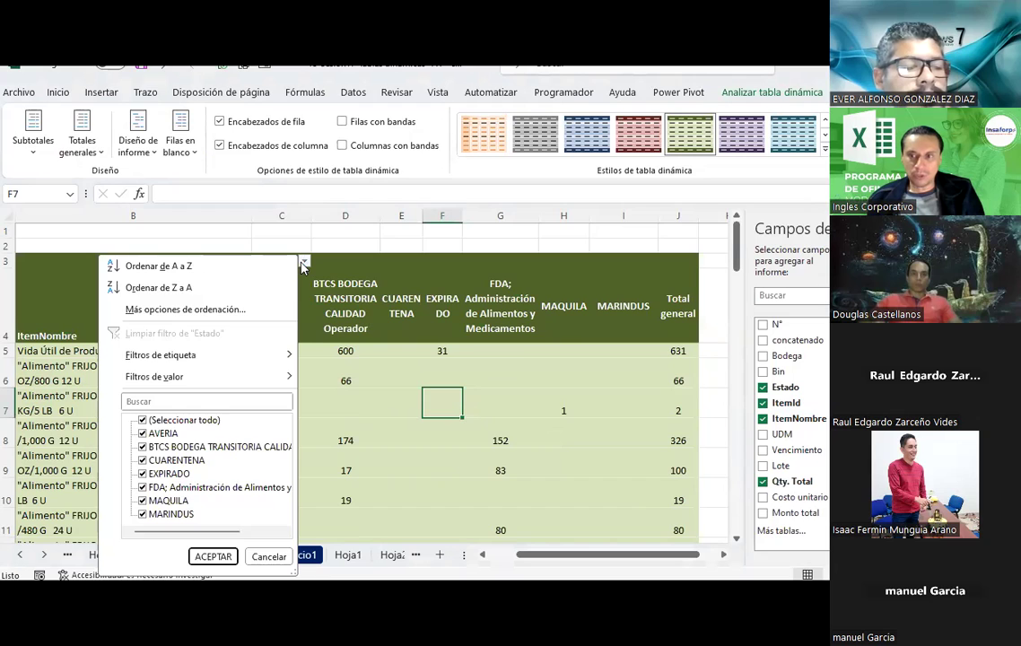
{"action": "left_click", "coordinate": [303, 265]}
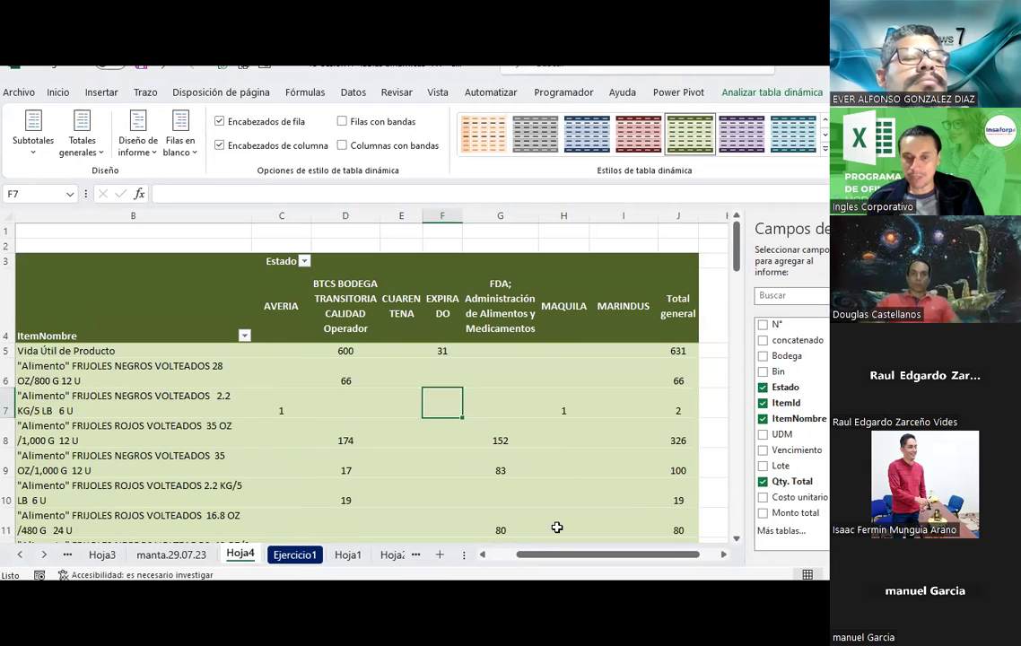
{"action": "left_click_drag", "start_coordinate": [547, 563], "coordinate": [524, 542]}
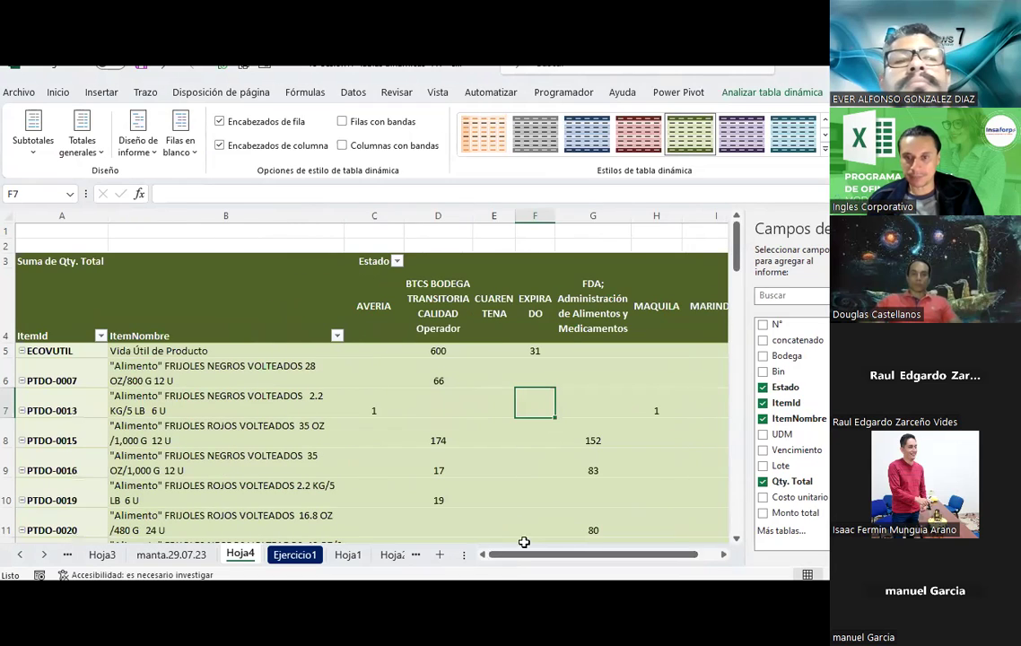
{"action": "left_click", "coordinate": [452, 243]}
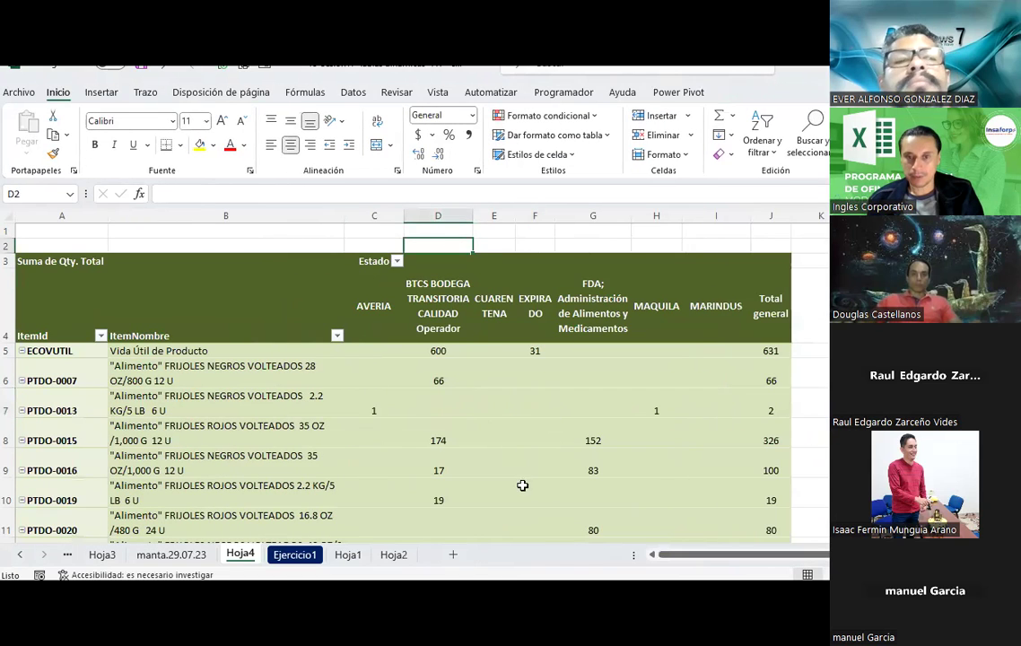
- Select the Vida Útil de Producto item and widen the PivotTable Fields pane to the left
{"action": "left_click_drag", "start_coordinate": [634, 554], "coordinate": [542, 541]}
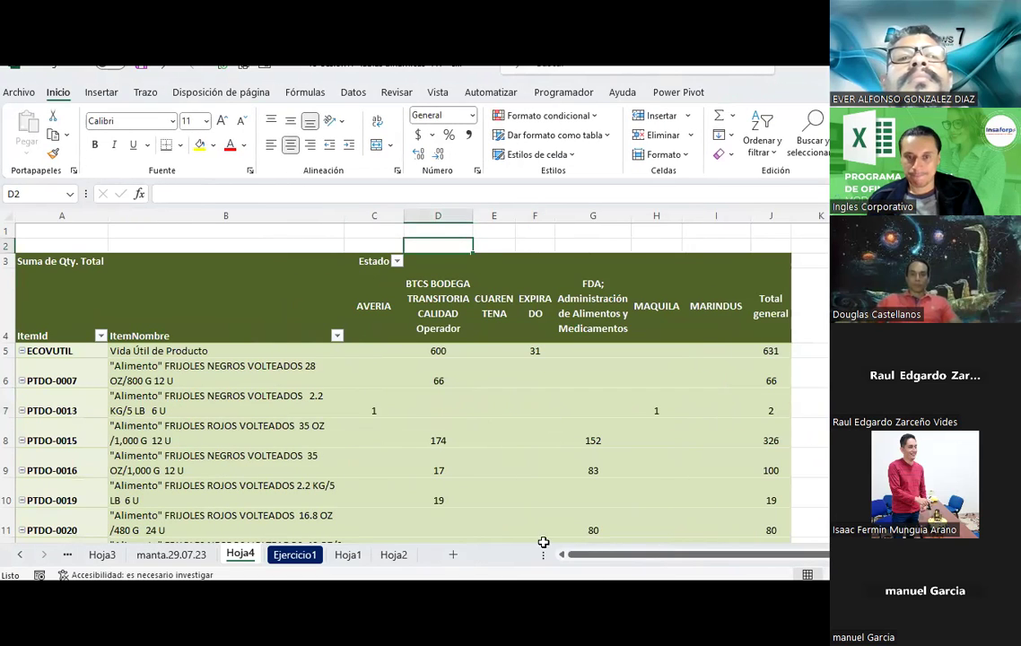
{"action": "left_click", "coordinate": [207, 374]}
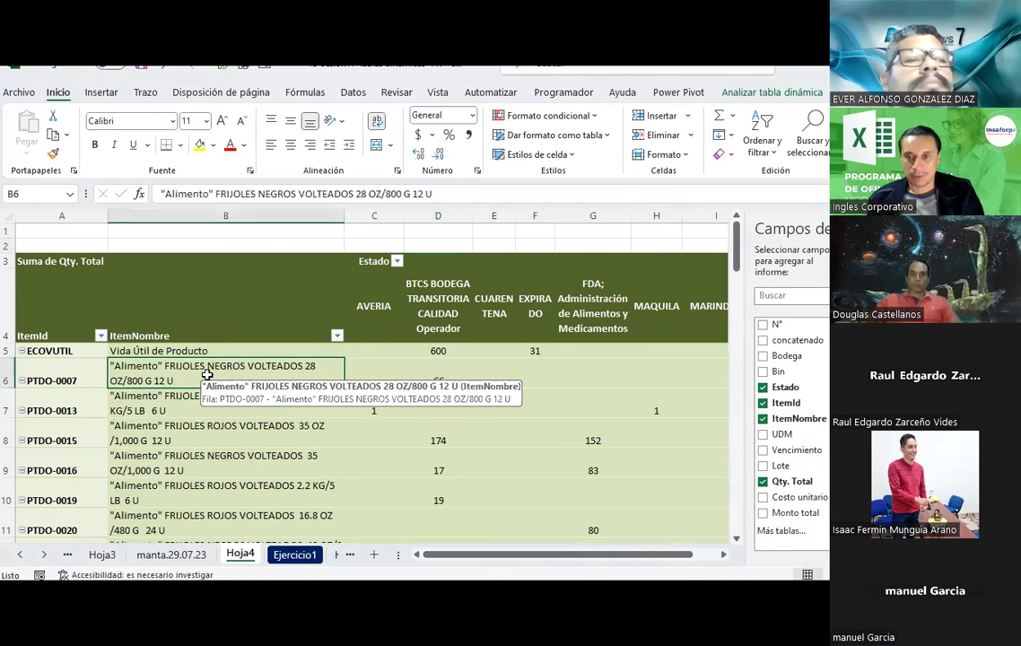
{"action": "left_click", "coordinate": [223, 243]}
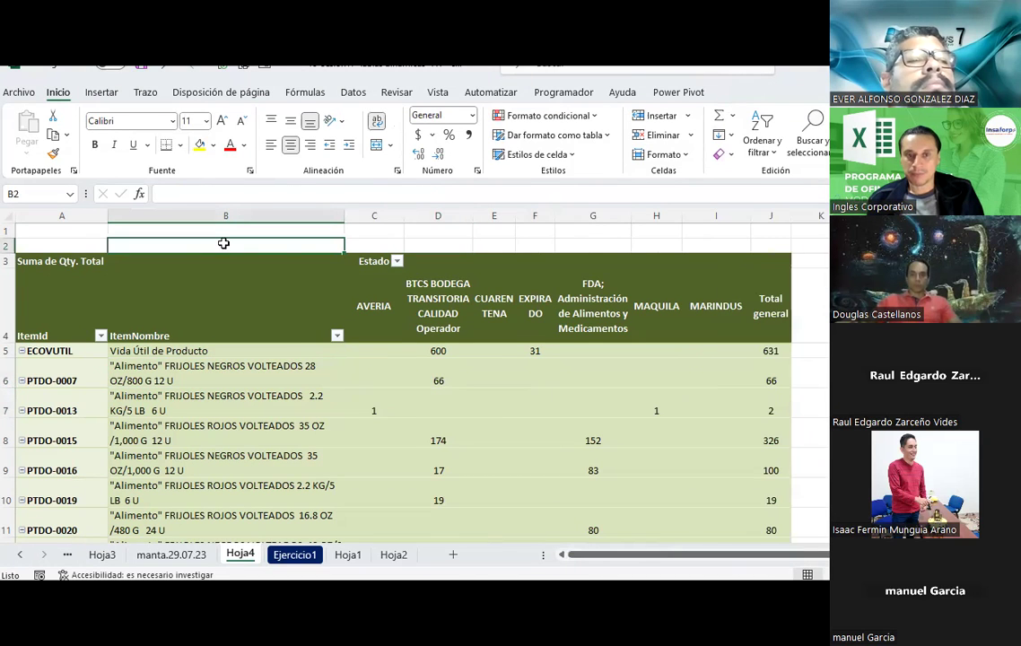
{"action": "left_click", "coordinate": [310, 413]}
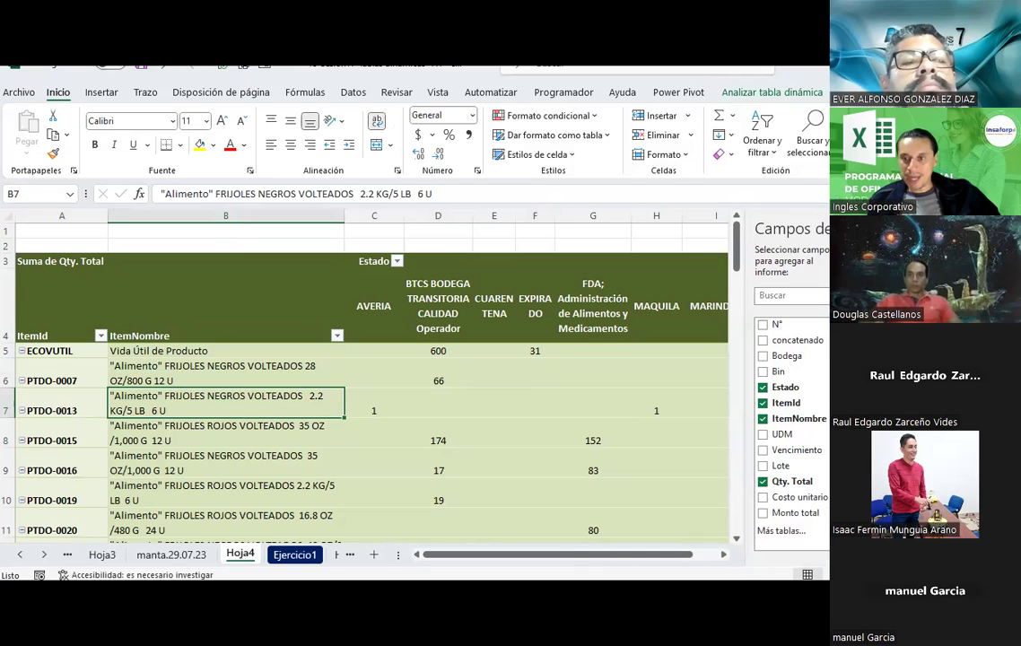
{"action": "left_click", "coordinate": [205, 352]}
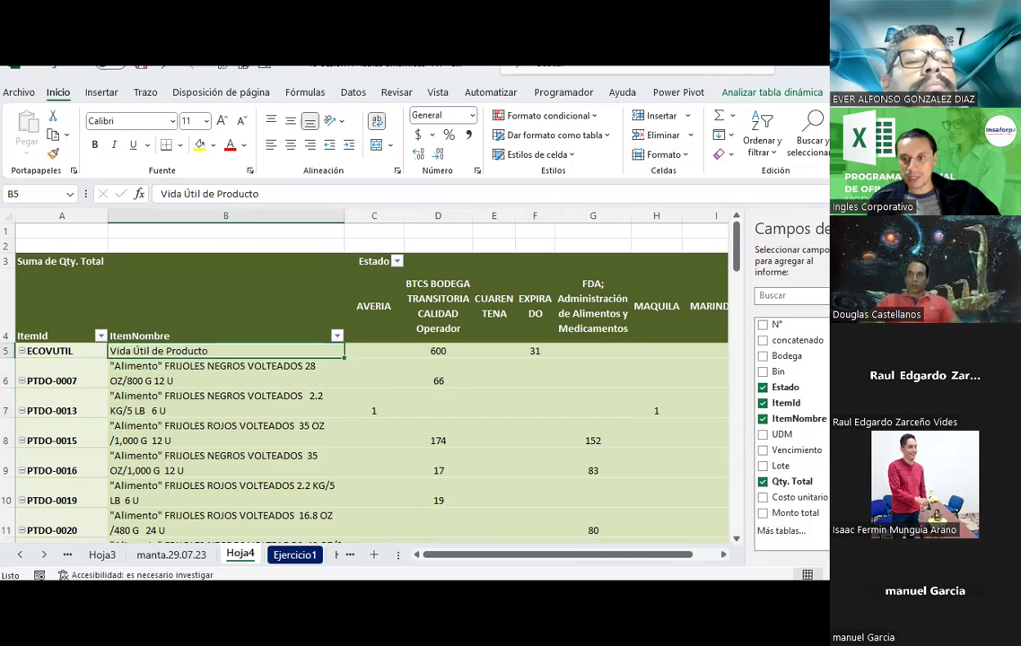
{"action": "left_click_drag", "start_coordinate": [652, 553], "coordinate": [679, 554]}
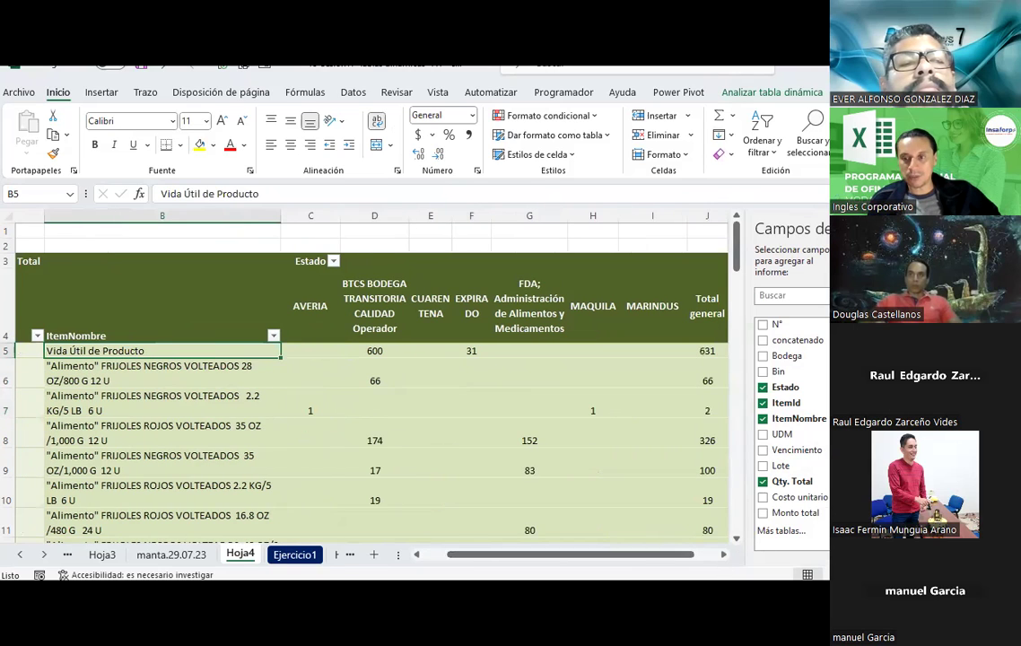
{"action": "left_click_drag", "start_coordinate": [744, 375], "coordinate": [673, 374]}
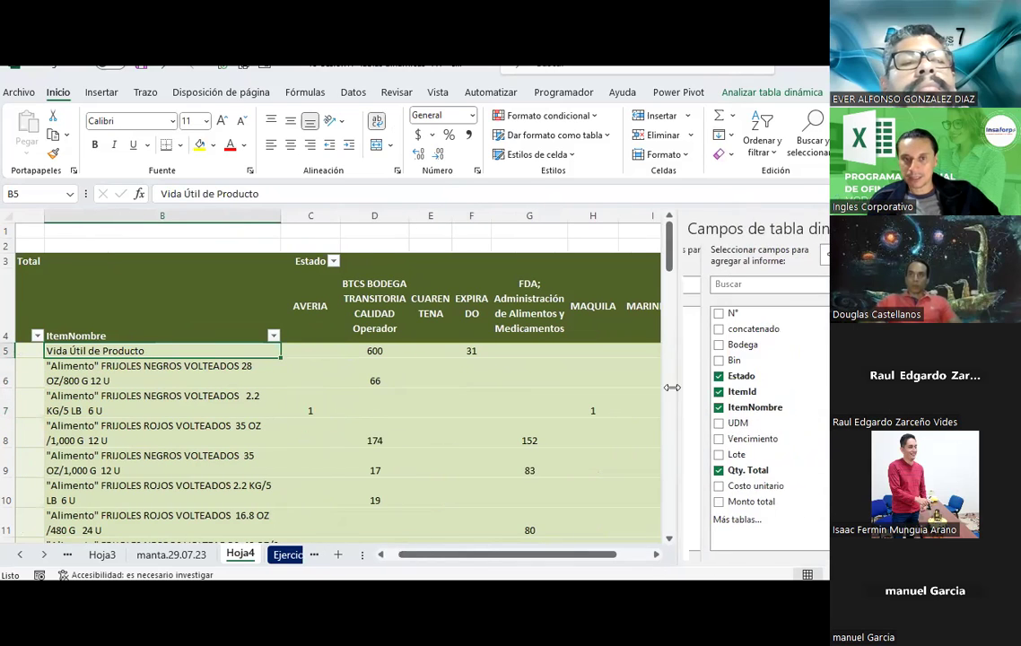
{"action": "left_click", "coordinate": [332, 262]}
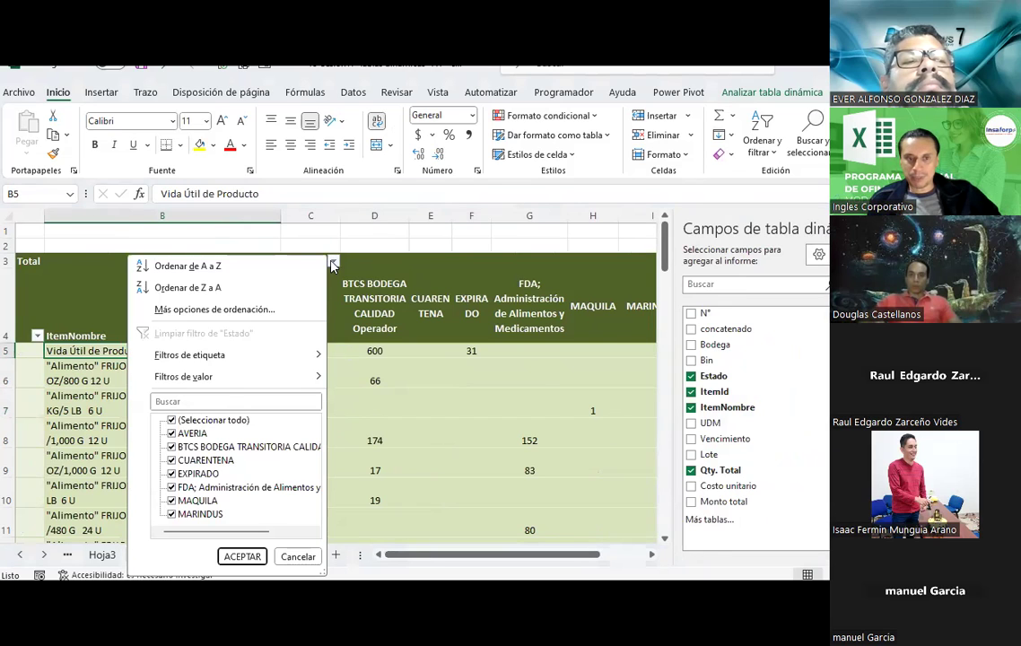
{"action": "left_click", "coordinate": [171, 421]}
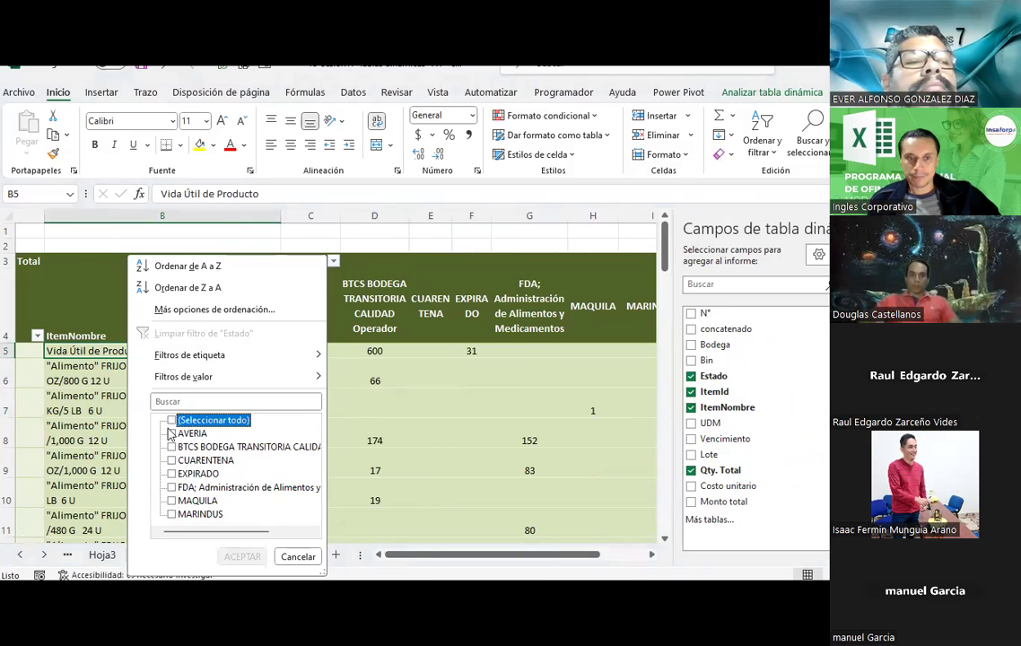
{"action": "left_click", "coordinate": [171, 433]}
{"action": "left_click", "coordinate": [242, 556]}
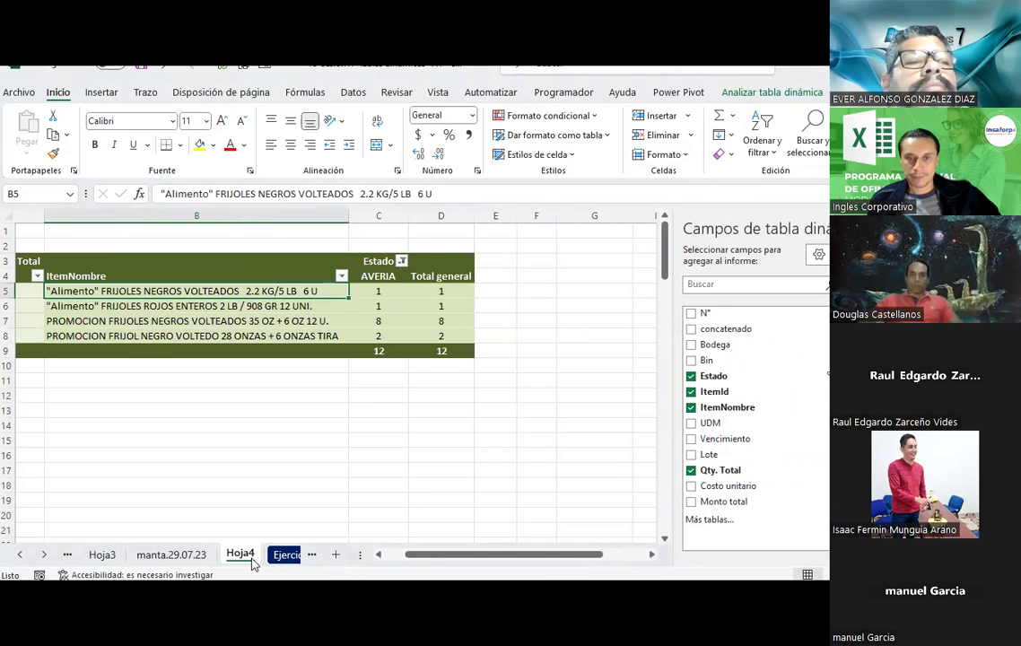
{"action": "left_click", "coordinate": [403, 262]}
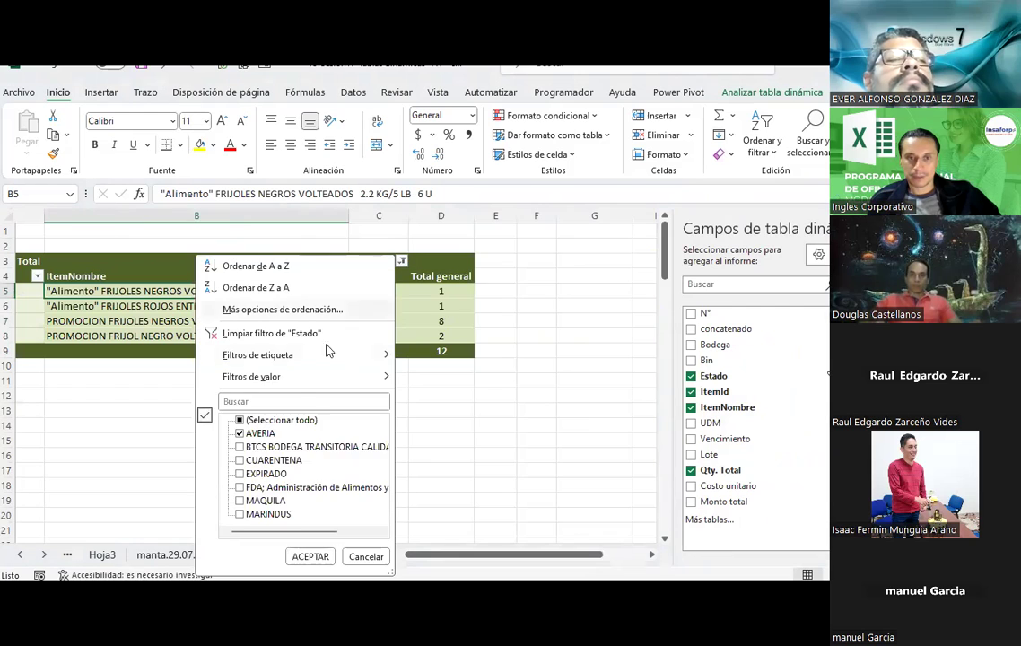
{"action": "left_click", "coordinate": [238, 447]}
{"action": "left_click", "coordinate": [239, 433]}
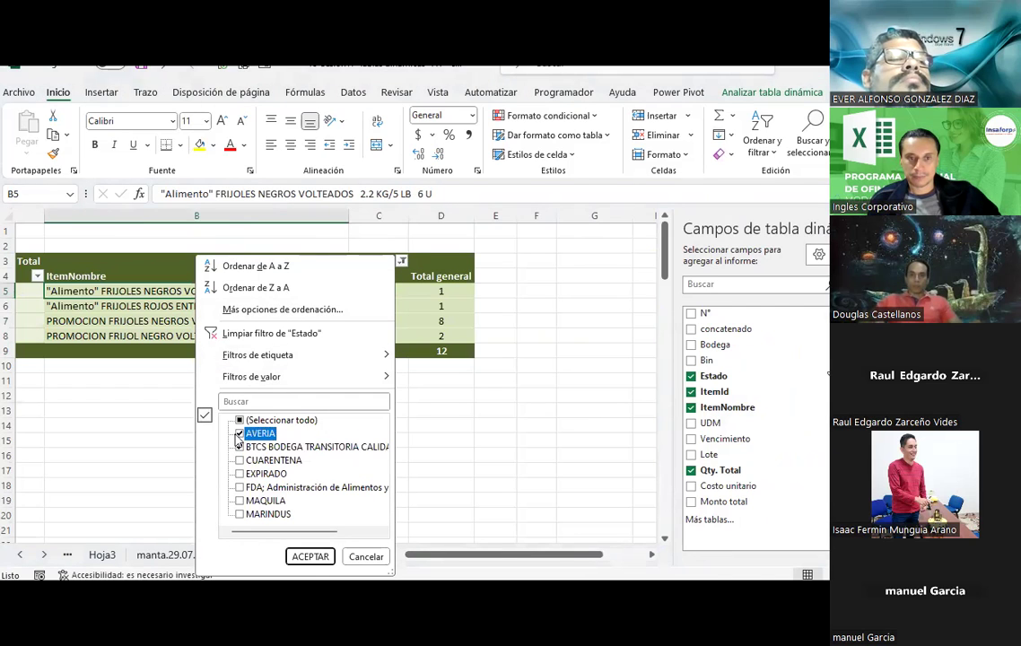
{"action": "left_click", "coordinate": [309, 557]}
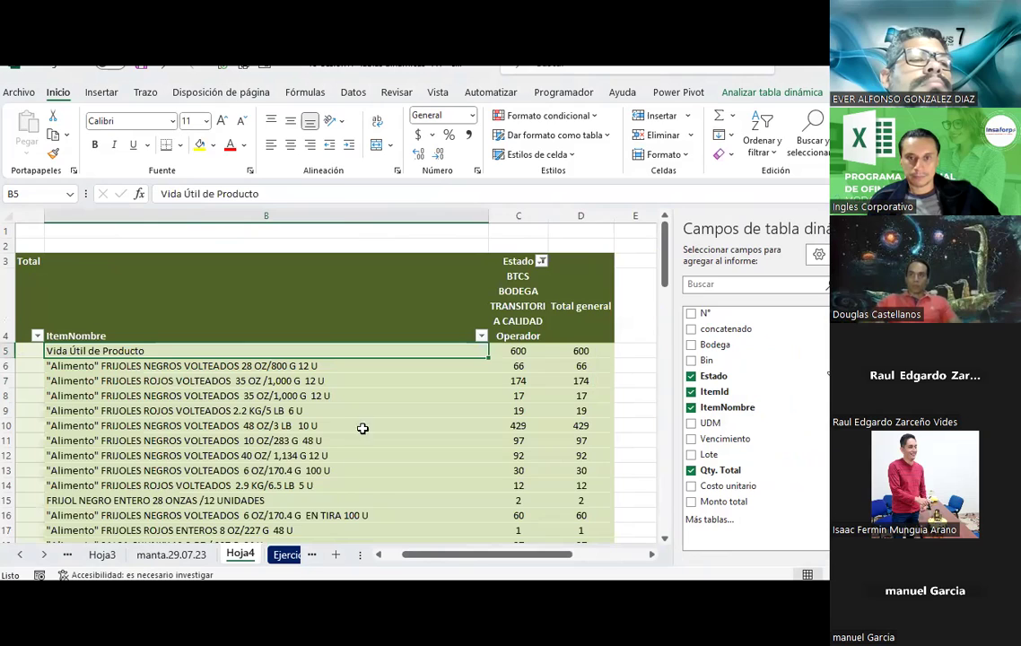
{"action": "scroll", "coordinate": [365, 417], "scroll_direction": "down", "scroll_amount": 3}
{"action": "scroll", "coordinate": [365, 416], "scroll_direction": "down", "scroll_amount": 2}
{"action": "scroll", "coordinate": [365, 416], "scroll_direction": "down", "scroll_amount": 2}
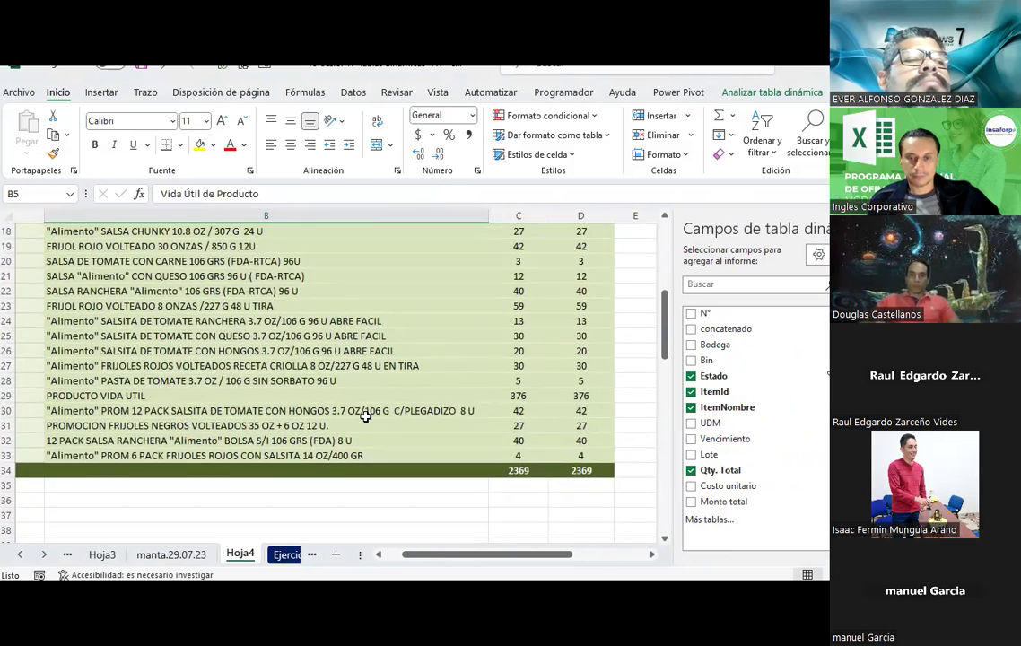
{"action": "scroll", "coordinate": [365, 417], "scroll_direction": "up", "scroll_amount": 7}
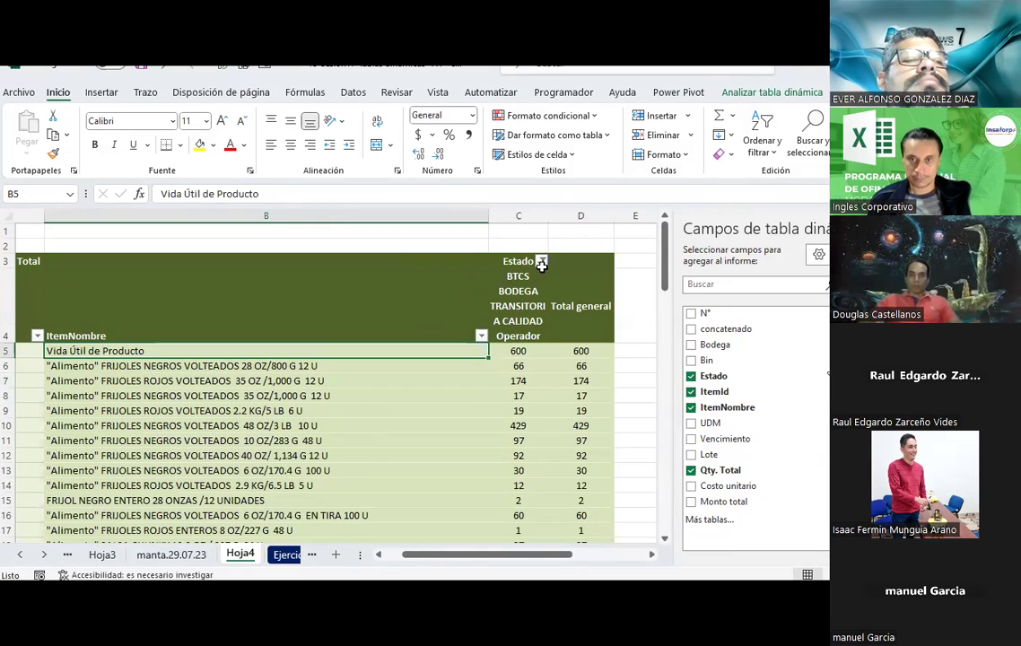
{"action": "left_click", "coordinate": [541, 261]}
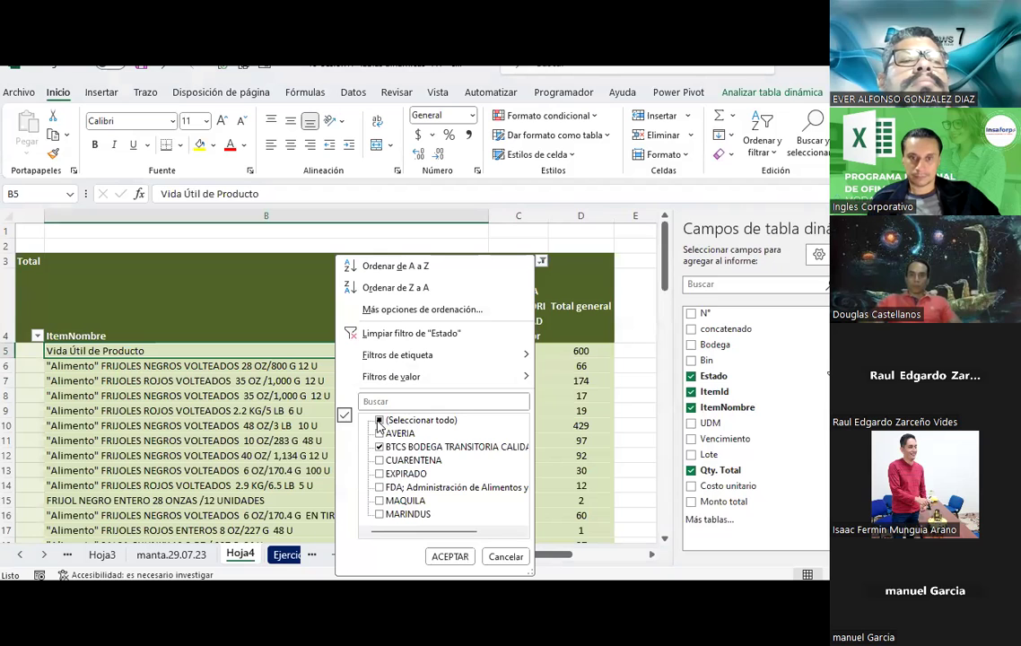
{"action": "left_click", "coordinate": [378, 420]}
{"action": "left_click", "coordinate": [444, 556]}
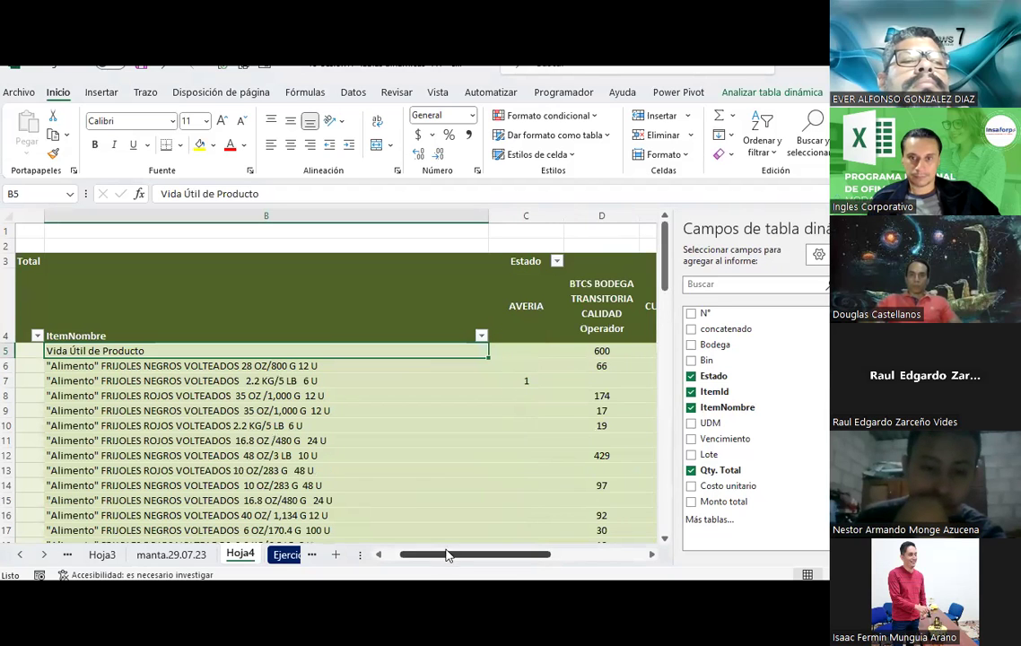
{"action": "mouse_move", "coordinate": [446, 554]}
{"action": "left_mouse_down"}
{"action": "mouse_move", "coordinate": [575, 544]}
{"action": "mouse_move", "coordinate": [457, 544]}
{"action": "left_mouse_up"}
{"action": "scroll", "coordinate": [393, 399], "scroll_direction": "down", "scroll_amount": 4}
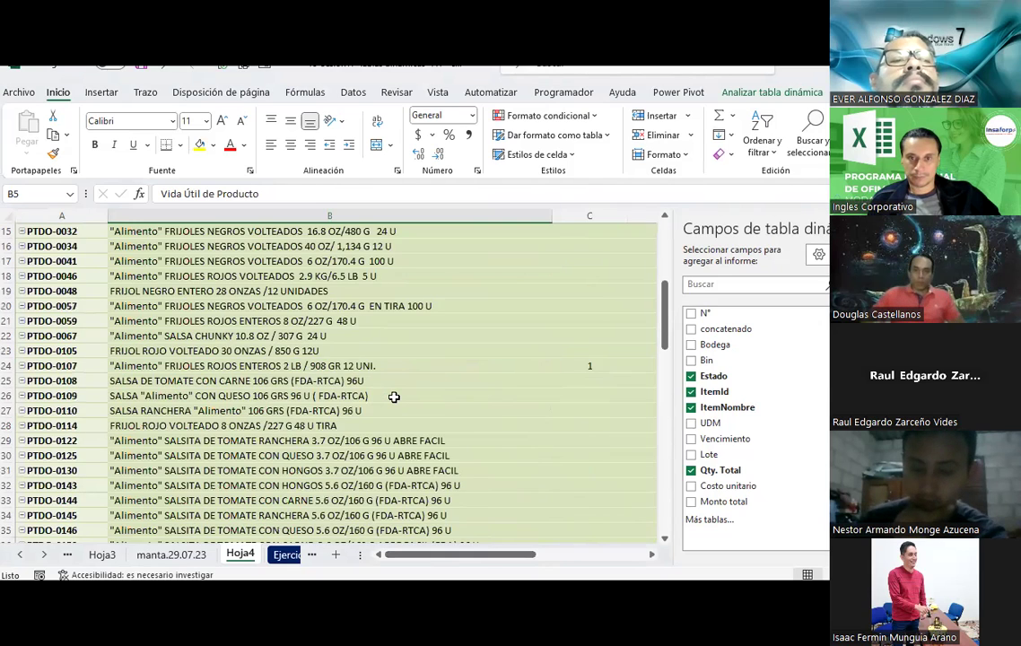
{"action": "scroll", "coordinate": [393, 396], "scroll_direction": "down", "scroll_amount": 4}
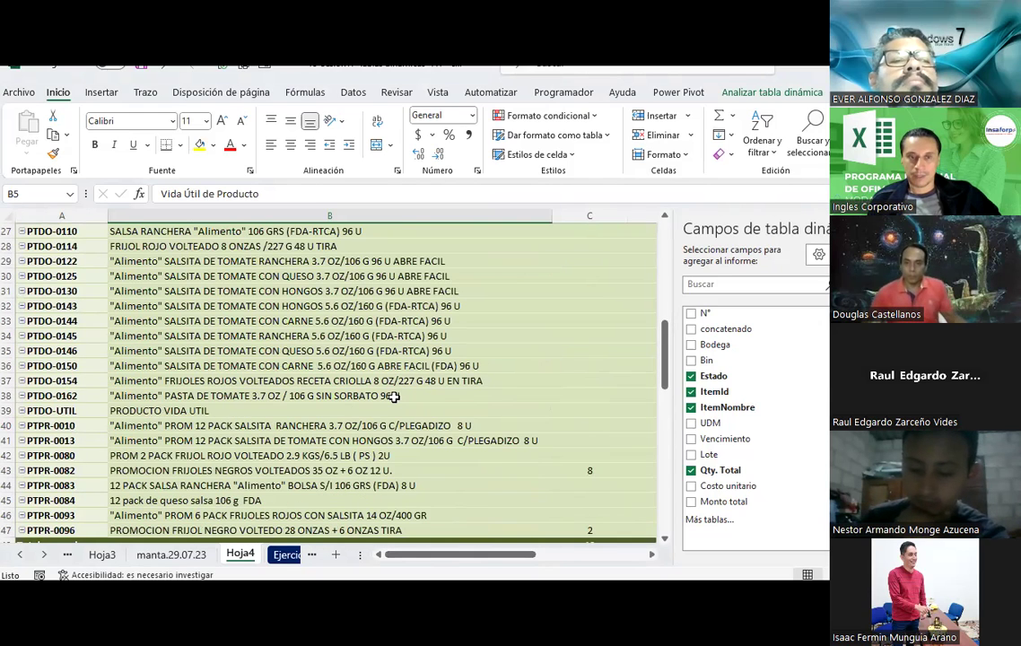
{"action": "scroll", "coordinate": [392, 395], "scroll_direction": "up", "scroll_amount": 2}
{"action": "scroll", "coordinate": [393, 396], "scroll_direction": "up", "scroll_amount": 5}
- Narrow the ItemNombre column B and wrap its product names onto two lines
{"action": "scroll", "coordinate": [393, 395], "scroll_direction": "up", "scroll_amount": 2}
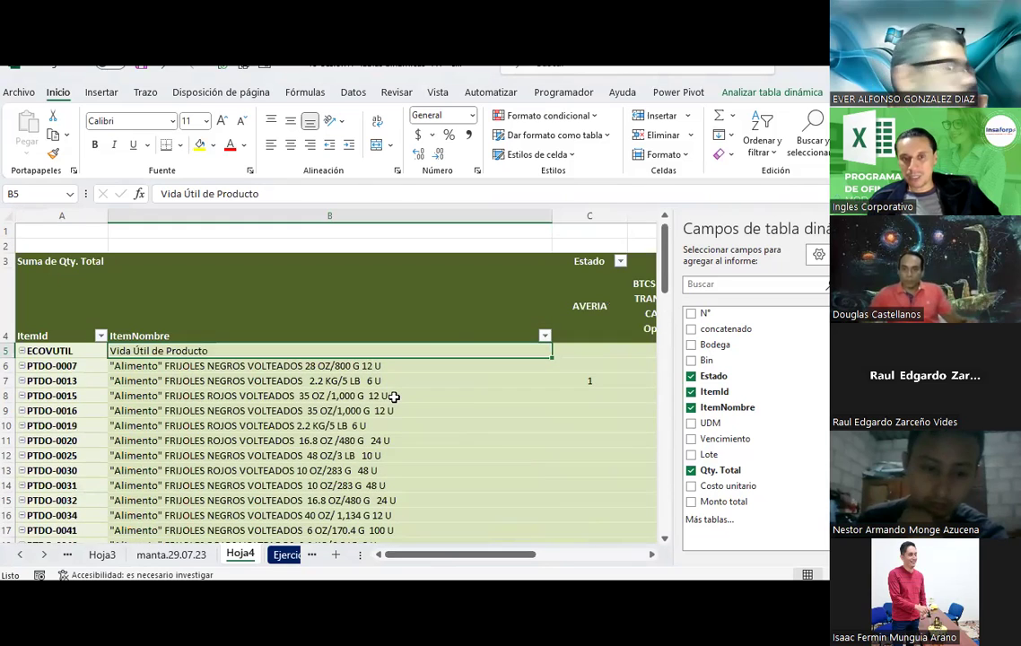
{"action": "left_click_drag", "start_coordinate": [550, 211], "coordinate": [319, 215]}
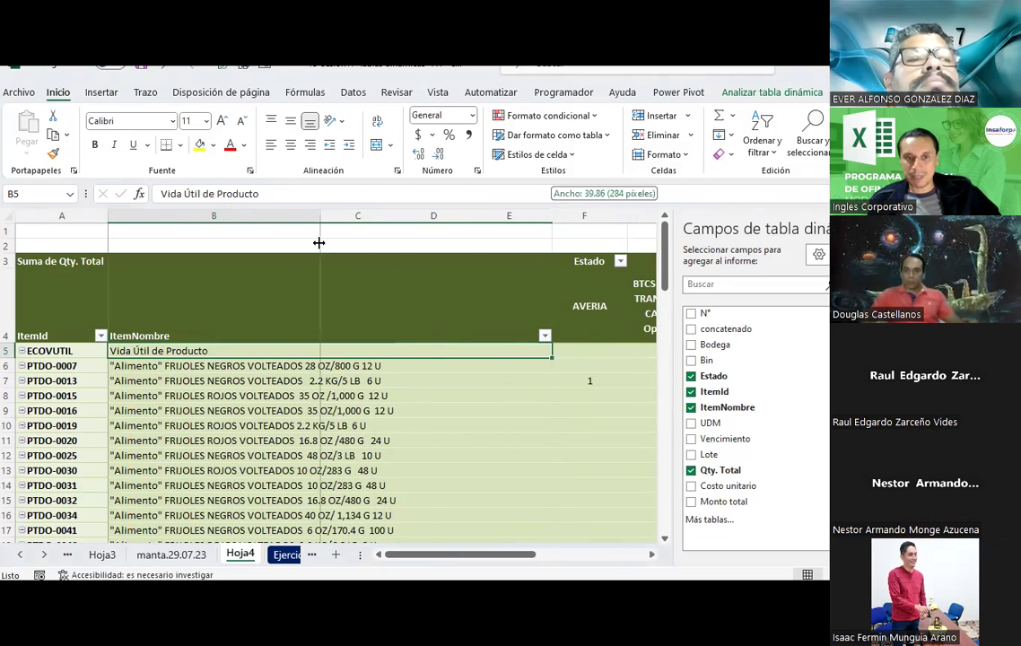
{"action": "left_click", "coordinate": [252, 216]}
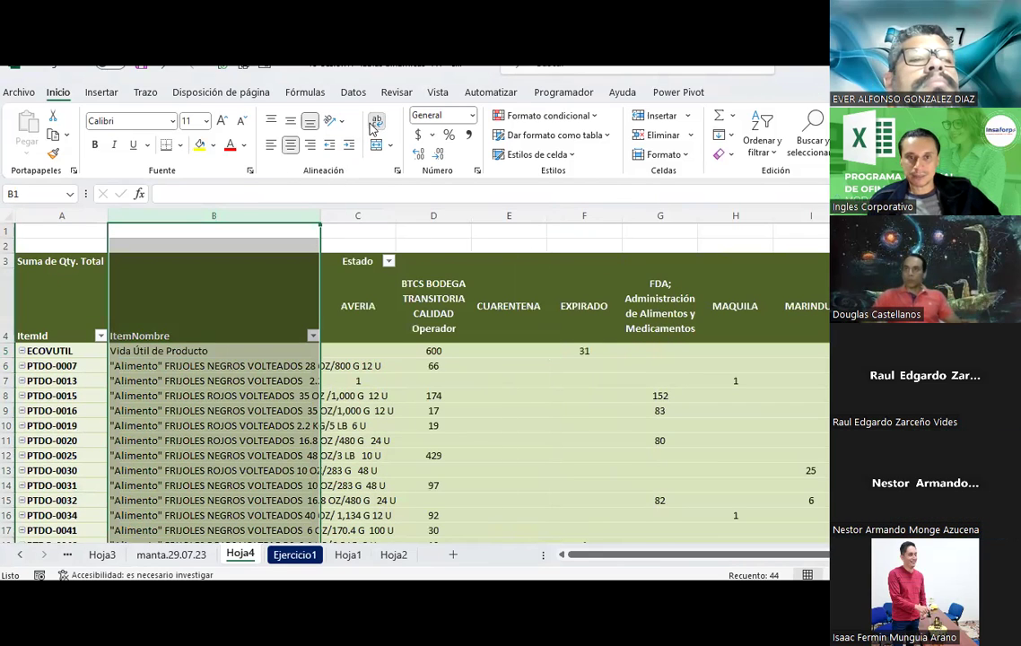
{"action": "left_click", "coordinate": [376, 122]}
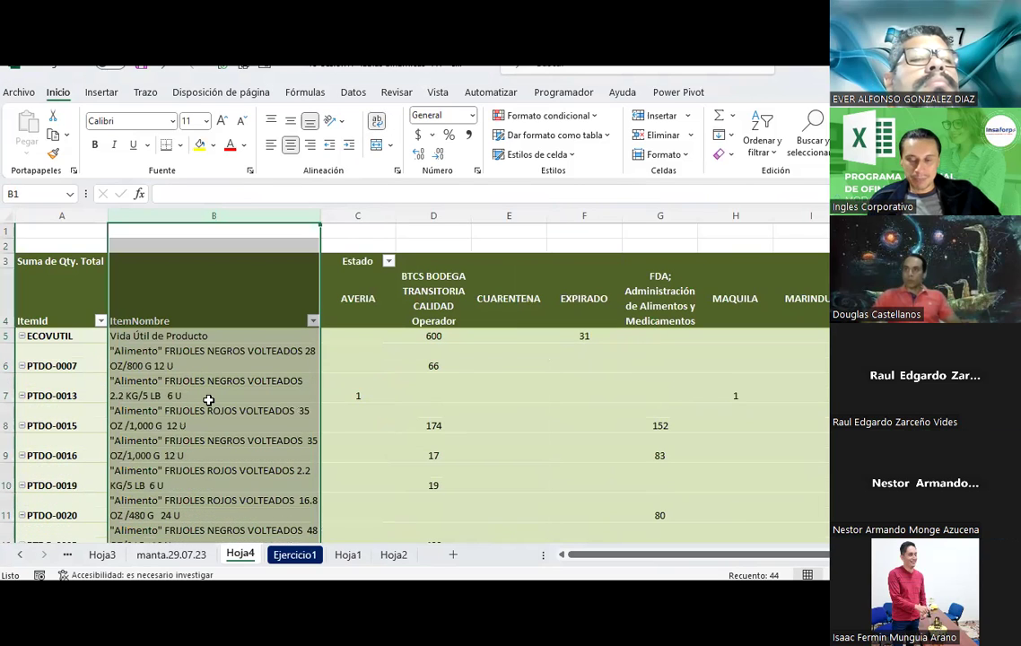
- Open the ItemNombre Configuración de campo dialog and cancel it without changes
{"action": "left_click", "coordinate": [207, 398]}
{"action": "right_click", "coordinate": [202, 356]}
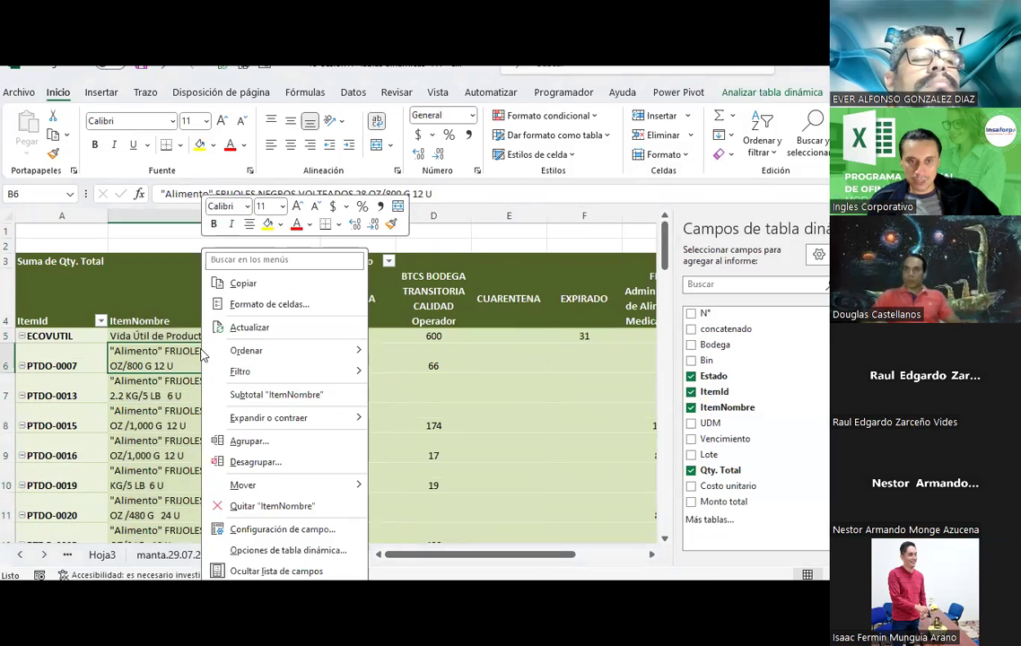
{"action": "mouse_move", "coordinate": [269, 490]}
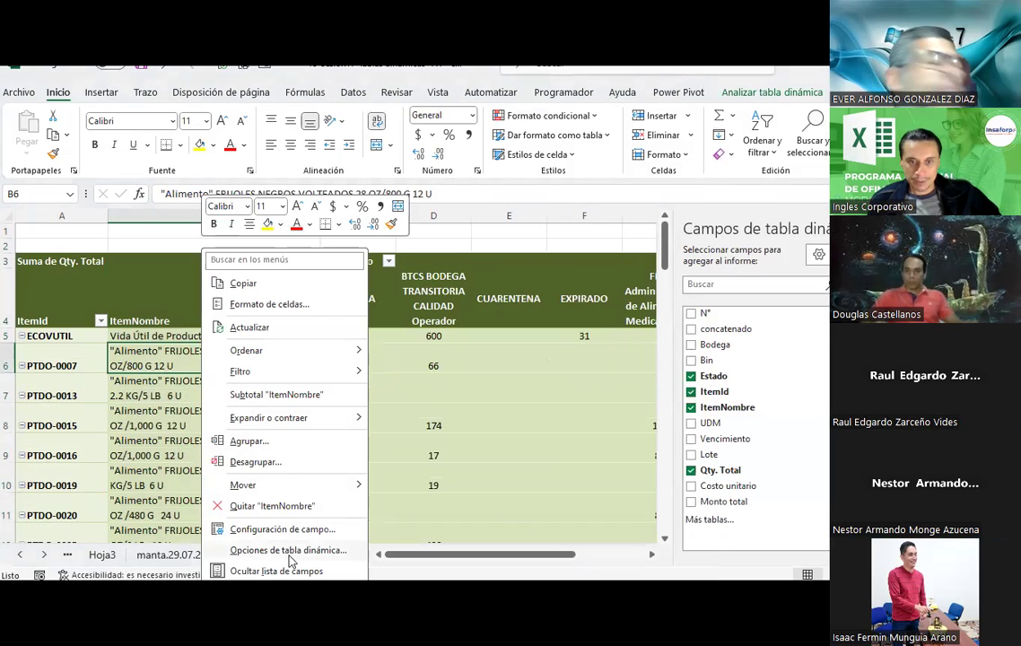
{"action": "mouse_move", "coordinate": [278, 426]}
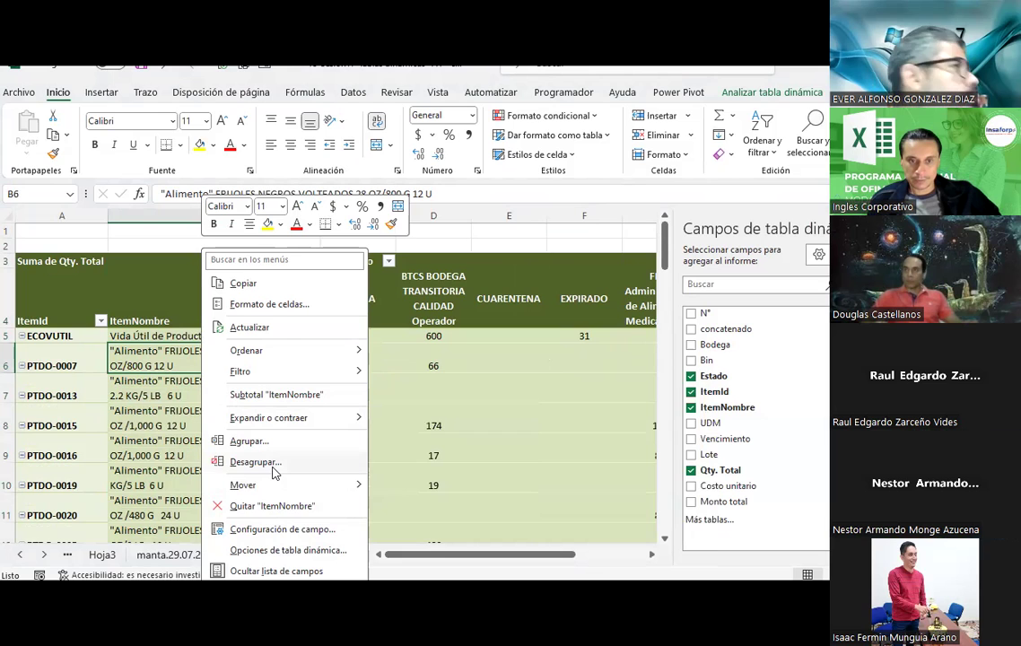
{"action": "left_click", "coordinate": [269, 530]}
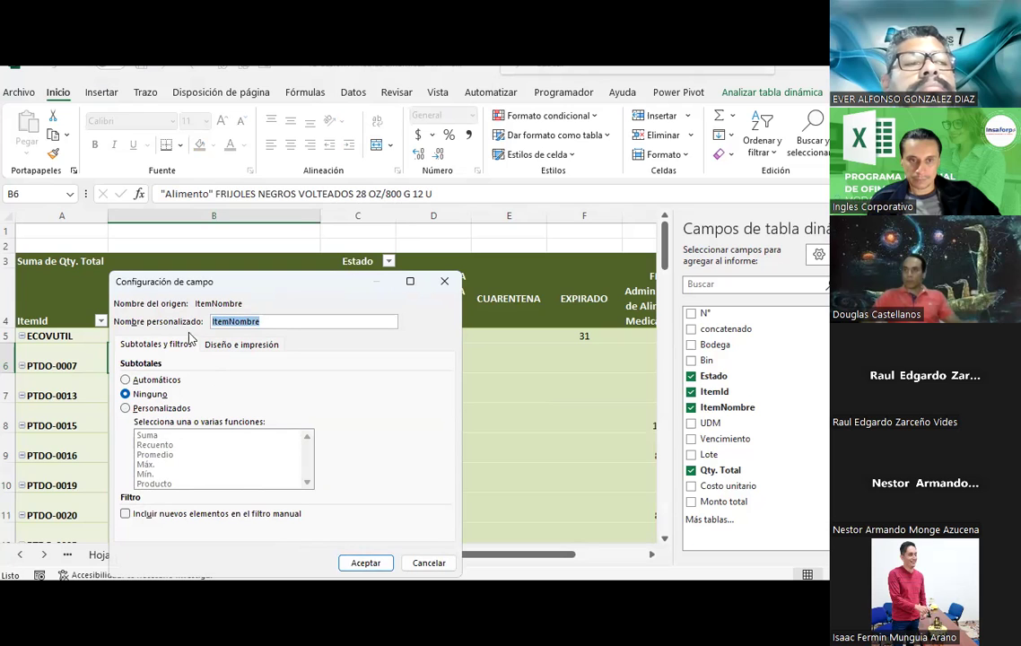
{"action": "left_click", "coordinate": [427, 563]}
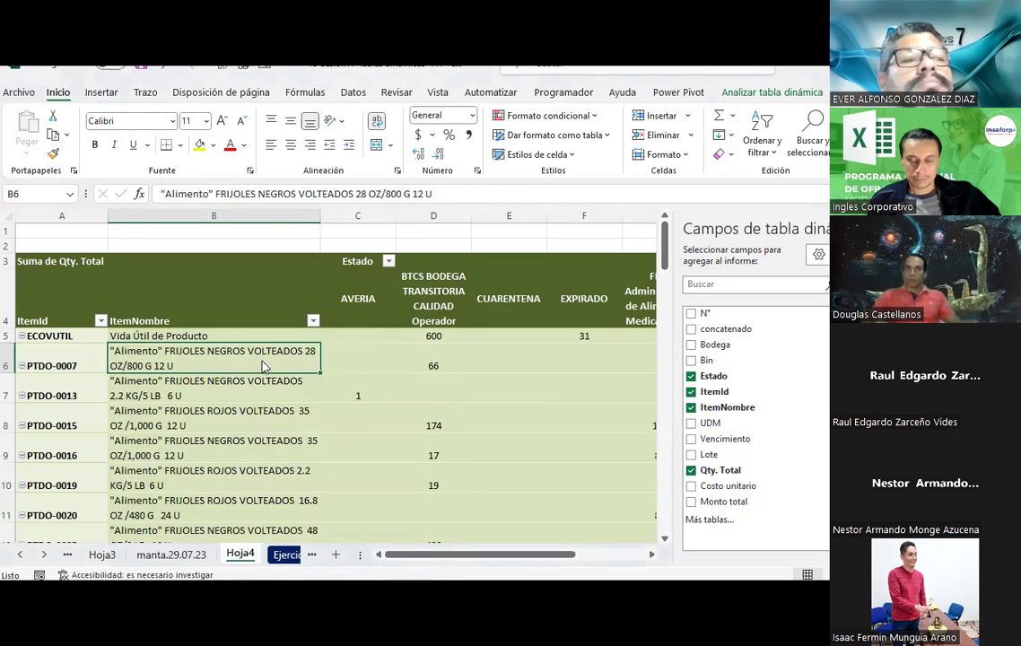
- In the pivot's Diseño y formato options, toggle Mantener el formato de la celda al actualizar
{"action": "right_click", "coordinate": [263, 367]}
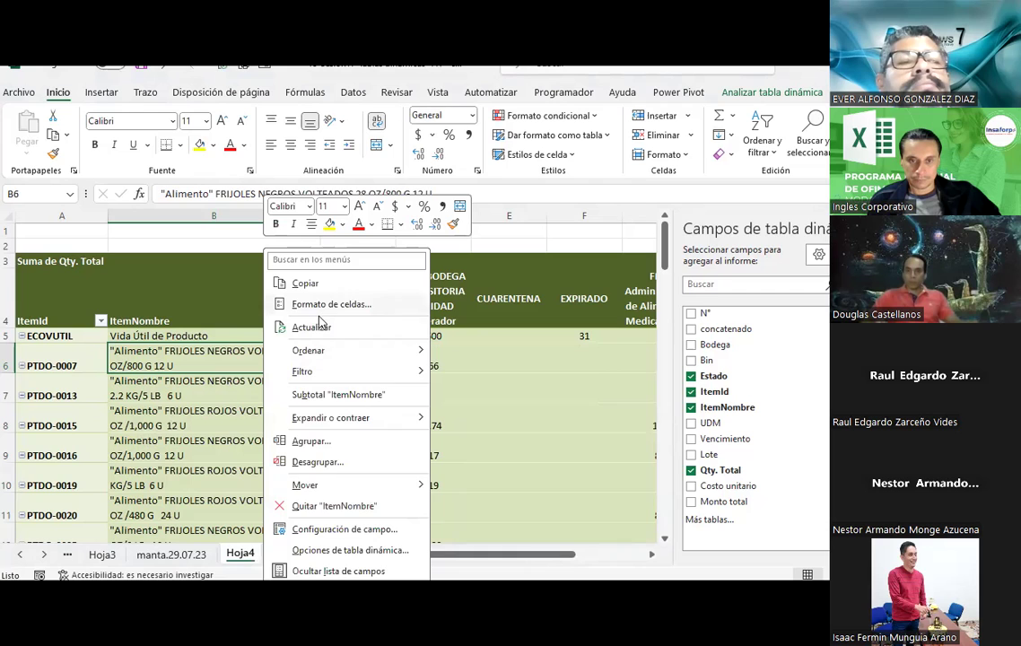
{"action": "left_click", "coordinate": [349, 550]}
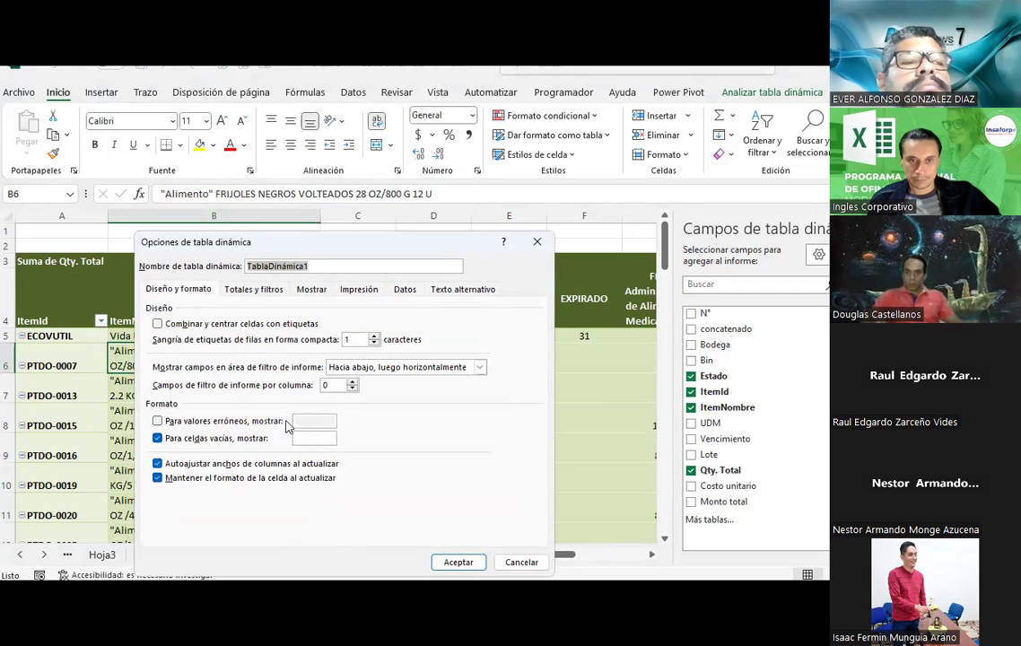
{"action": "left_click", "coordinate": [206, 290]}
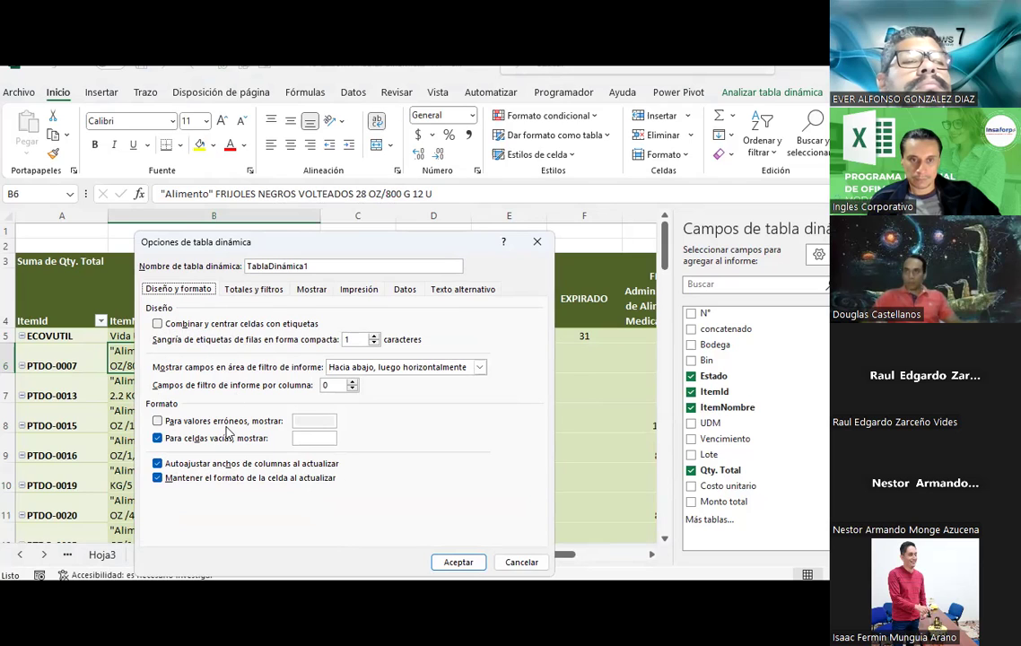
{"action": "left_click", "coordinate": [235, 482]}
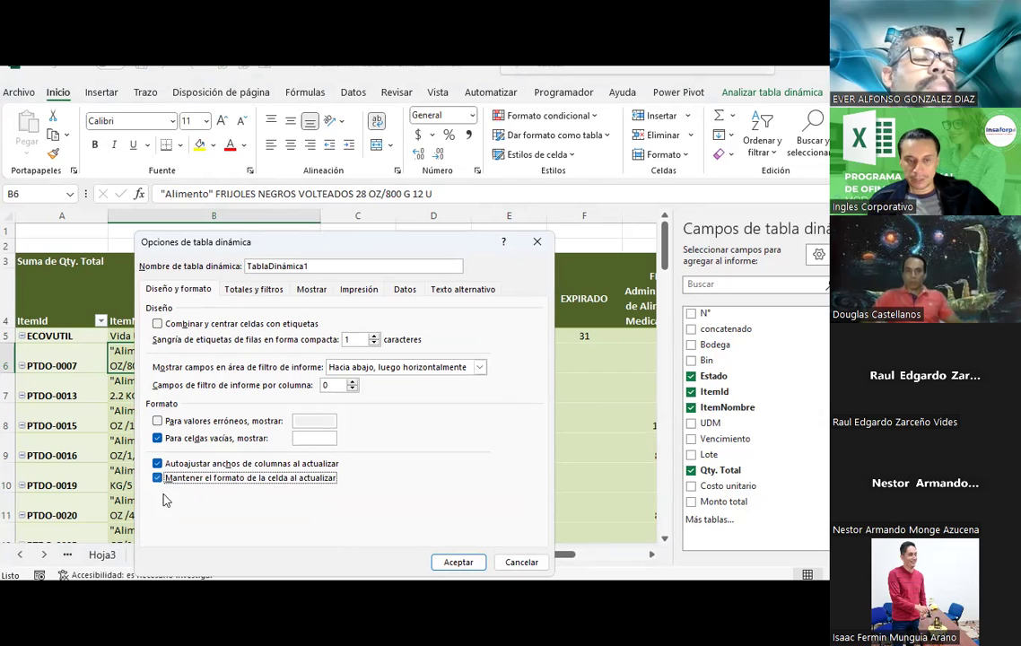
- Apply the pivot options, then narrow the AVERIA and CUARENTENA columns to fit more Estado columns
{"action": "left_click", "coordinate": [458, 563]}
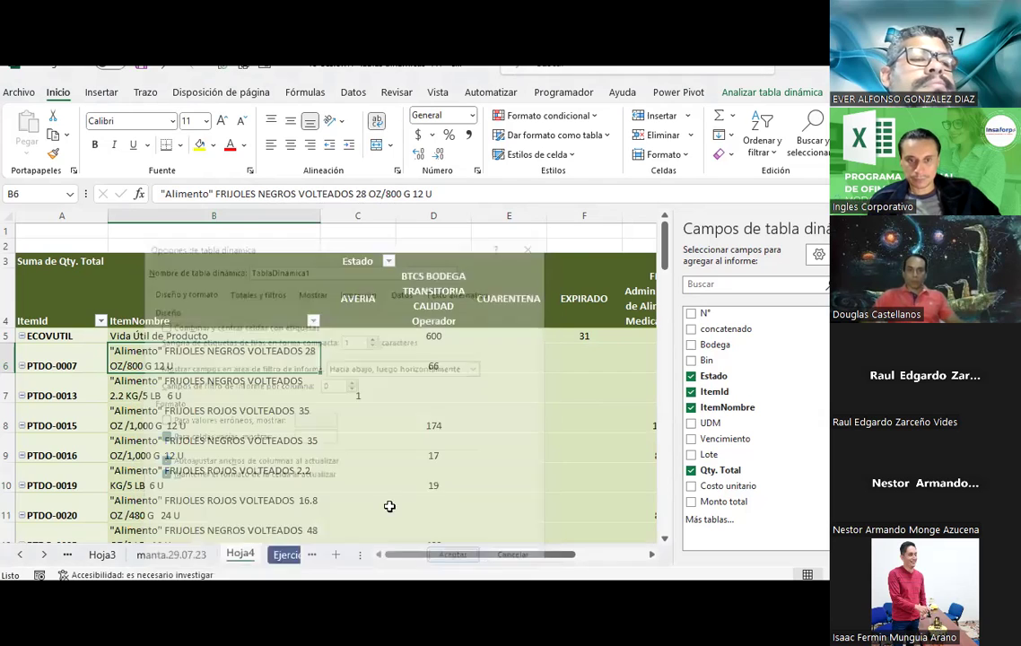
{"action": "left_click_drag", "start_coordinate": [397, 217], "coordinate": [382, 217]}
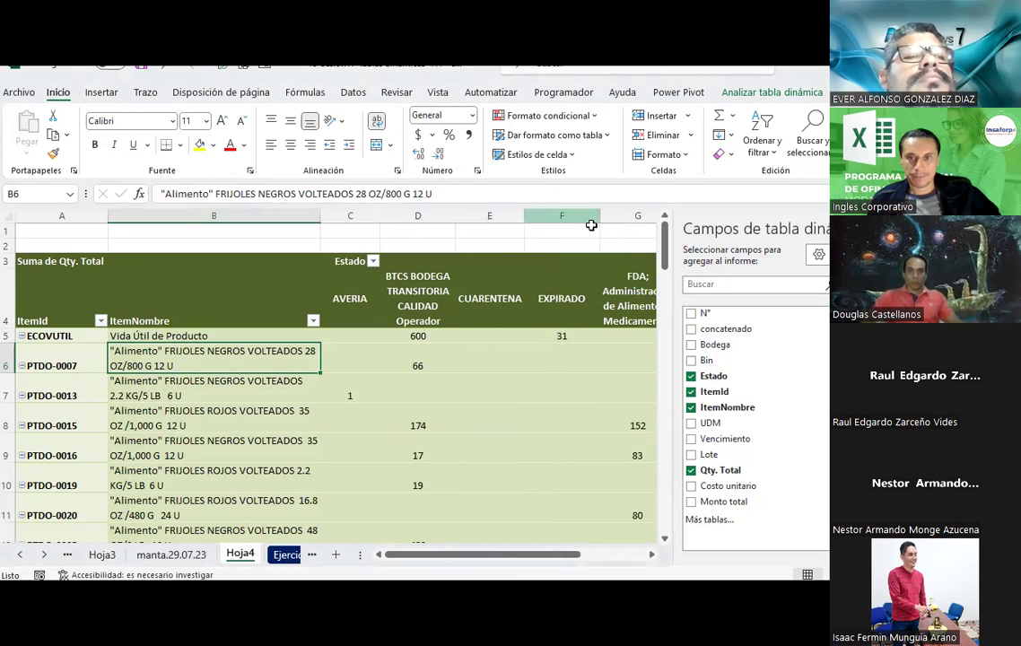
{"action": "left_click_drag", "start_coordinate": [528, 216], "coordinate": [502, 216]}
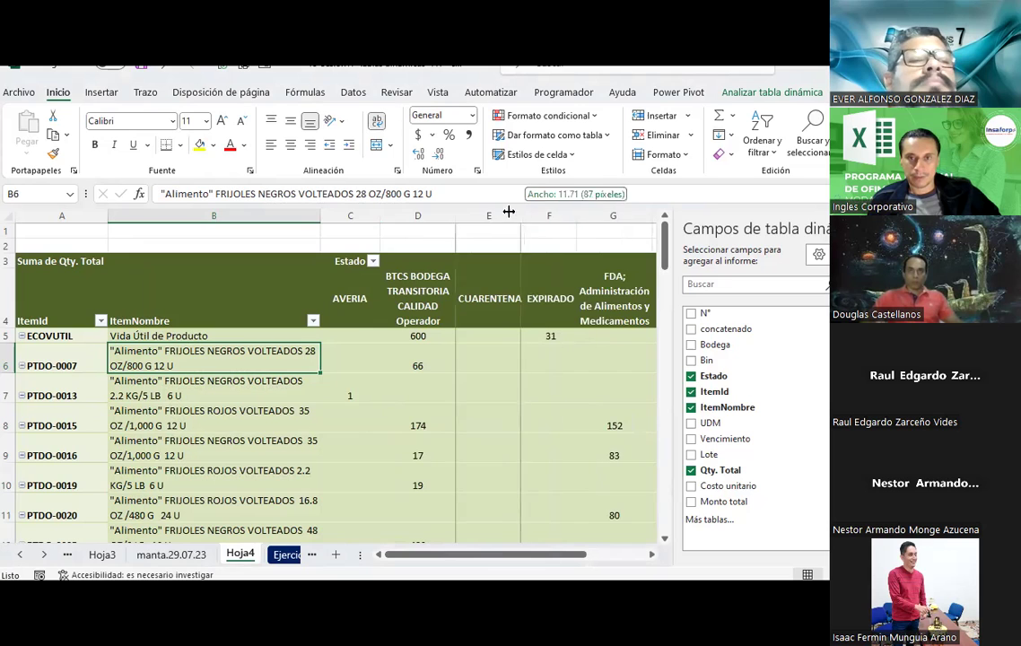
{"action": "left_click_drag", "start_coordinate": [527, 557], "coordinate": [565, 557]}
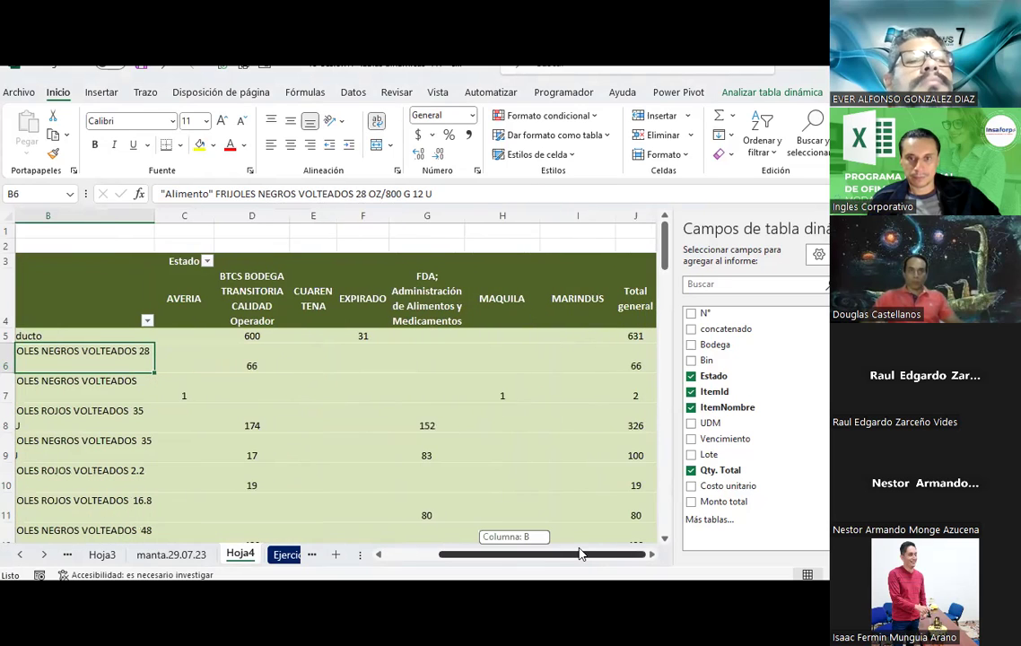
{"action": "left_click_drag", "start_coordinate": [540, 216], "coordinate": [514, 216]}
{"action": "left_click", "coordinate": [442, 448]}
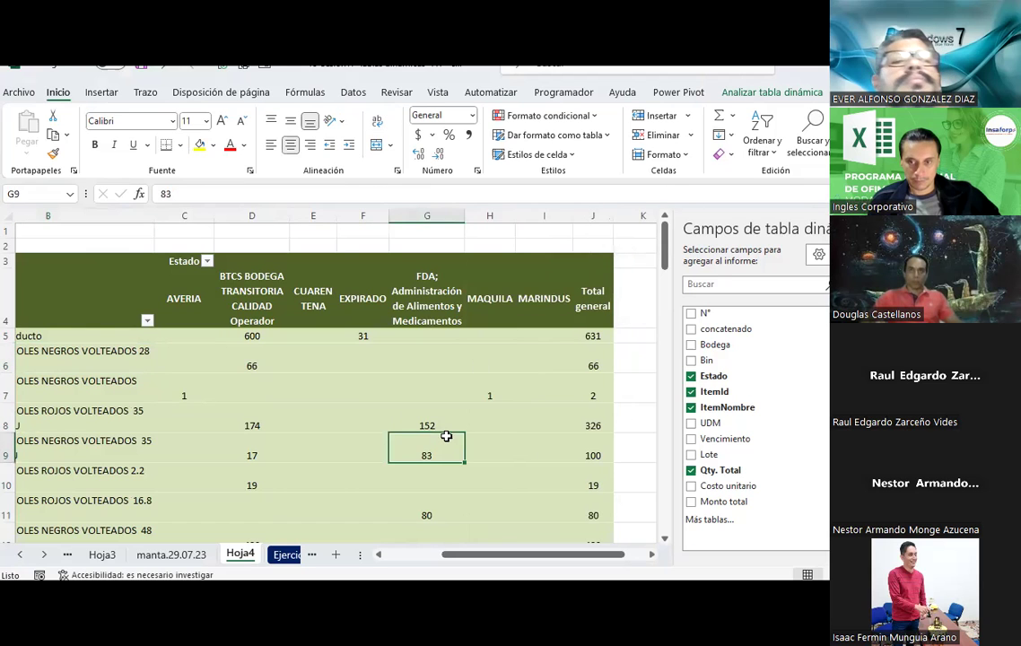
{"action": "left_click_drag", "start_coordinate": [474, 555], "coordinate": [439, 556]}
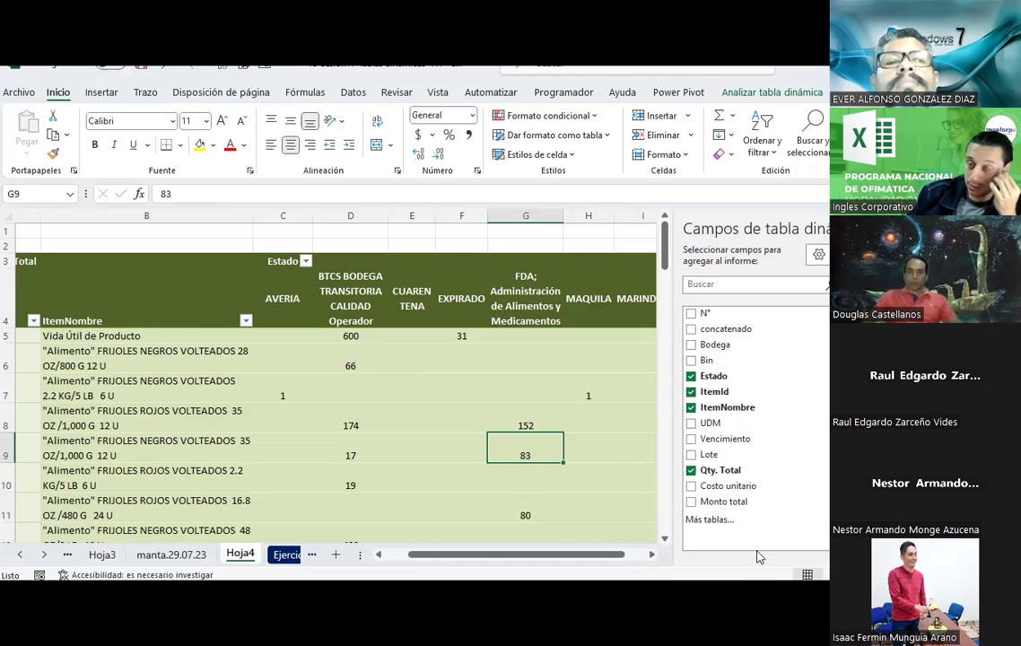
- Explore the pivot's Cálculos options and relationships, and create a list of the pivot's formulas
{"action": "left_click", "coordinate": [815, 93]}
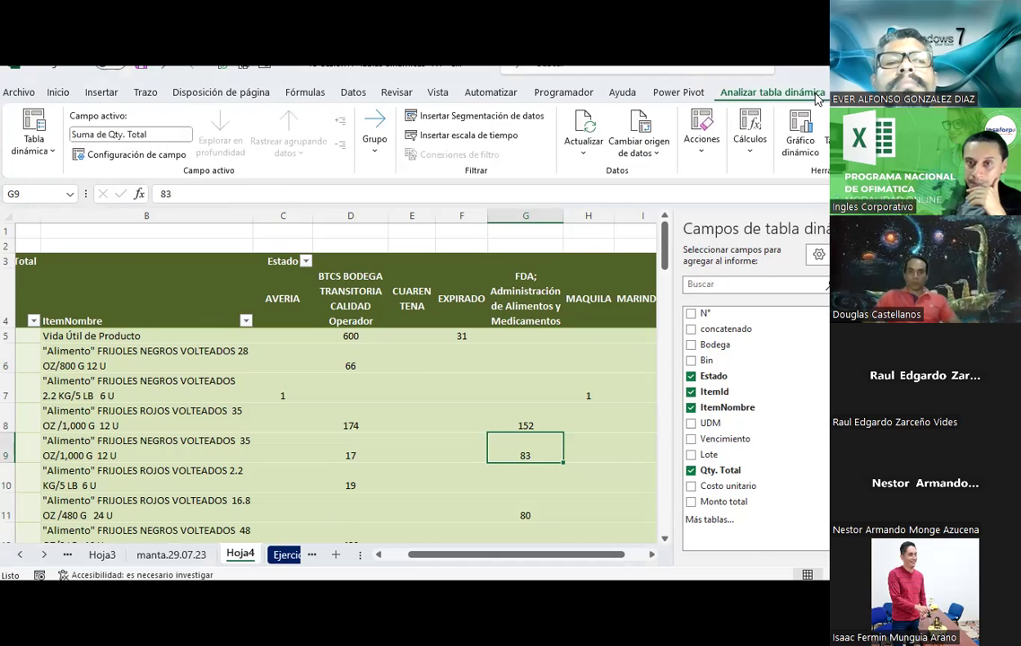
{"action": "left_click", "coordinate": [756, 158]}
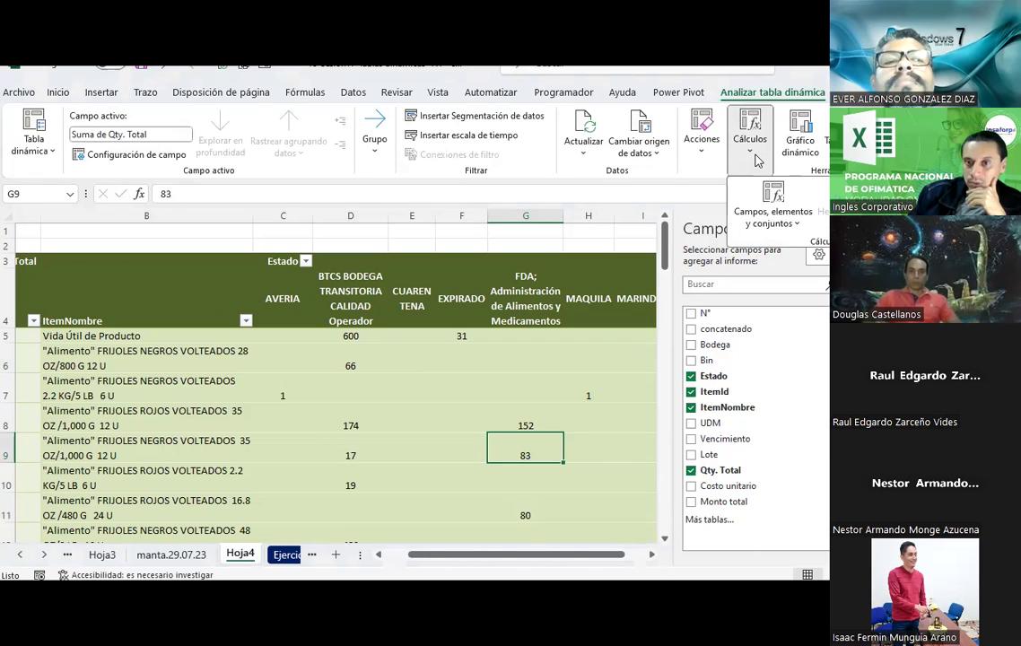
{"action": "left_click", "coordinate": [651, 554]}
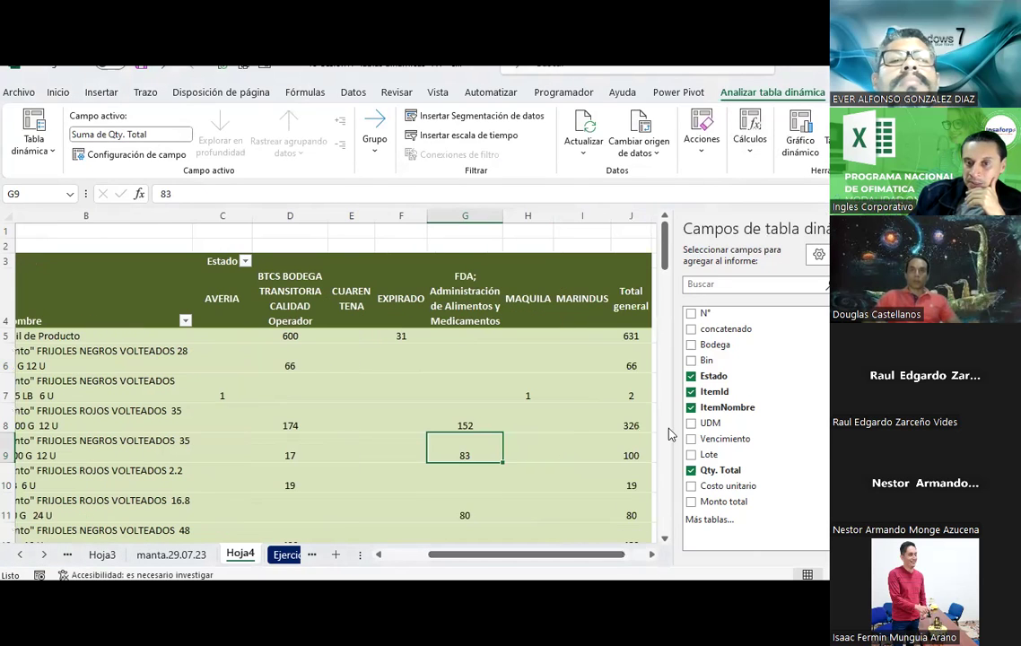
{"action": "left_click", "coordinate": [630, 336]}
{"action": "left_click", "coordinate": [738, 157]}
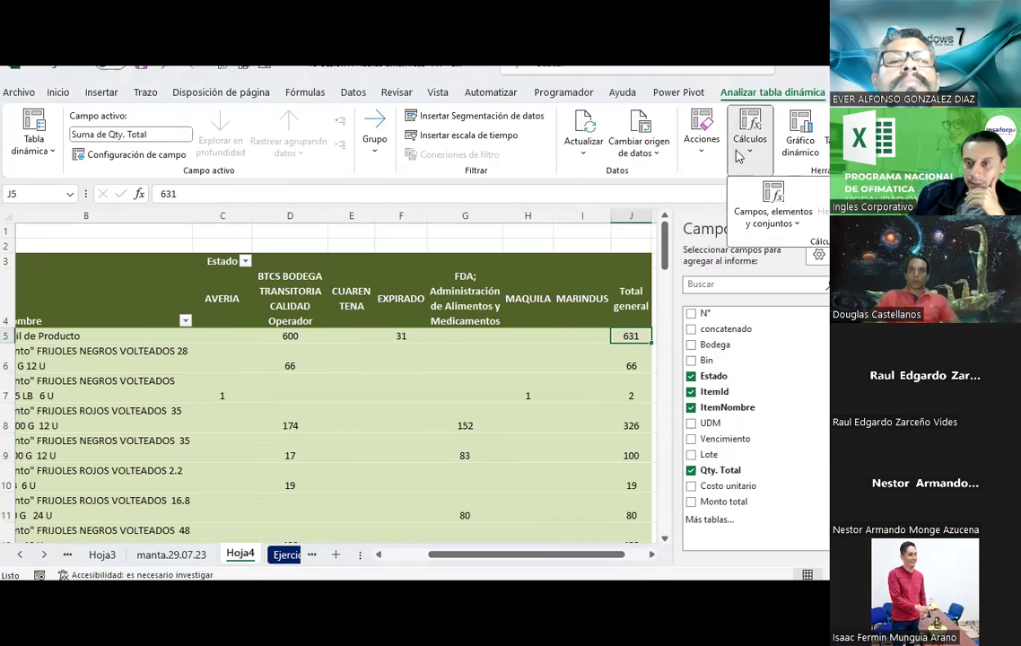
{"action": "left_click", "coordinate": [861, 204]}
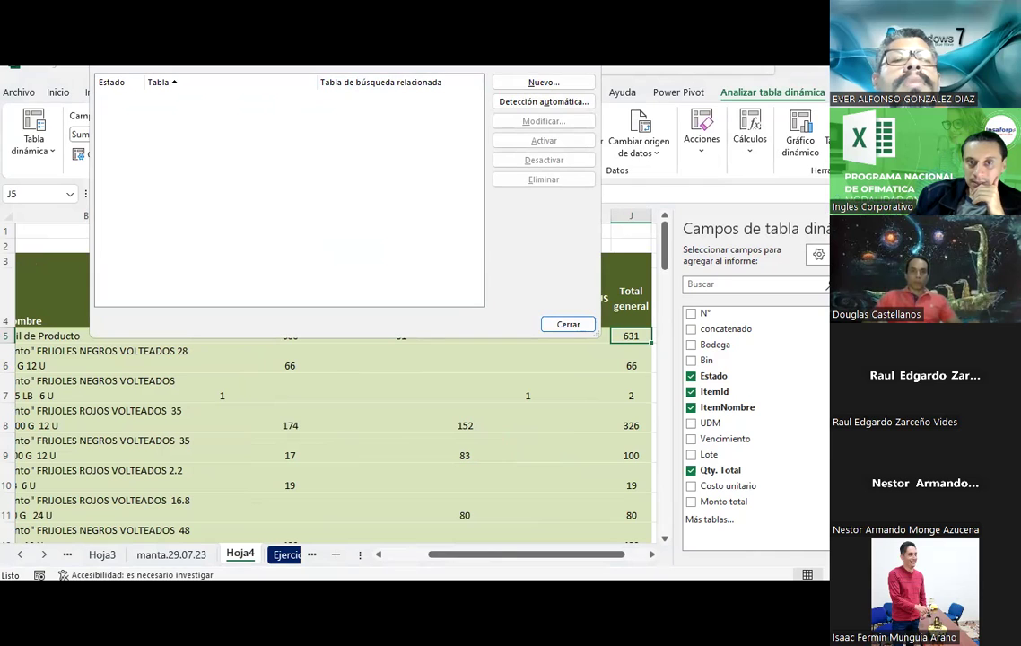
{"action": "left_click", "coordinate": [568, 324]}
{"action": "left_click", "coordinate": [749, 139]}
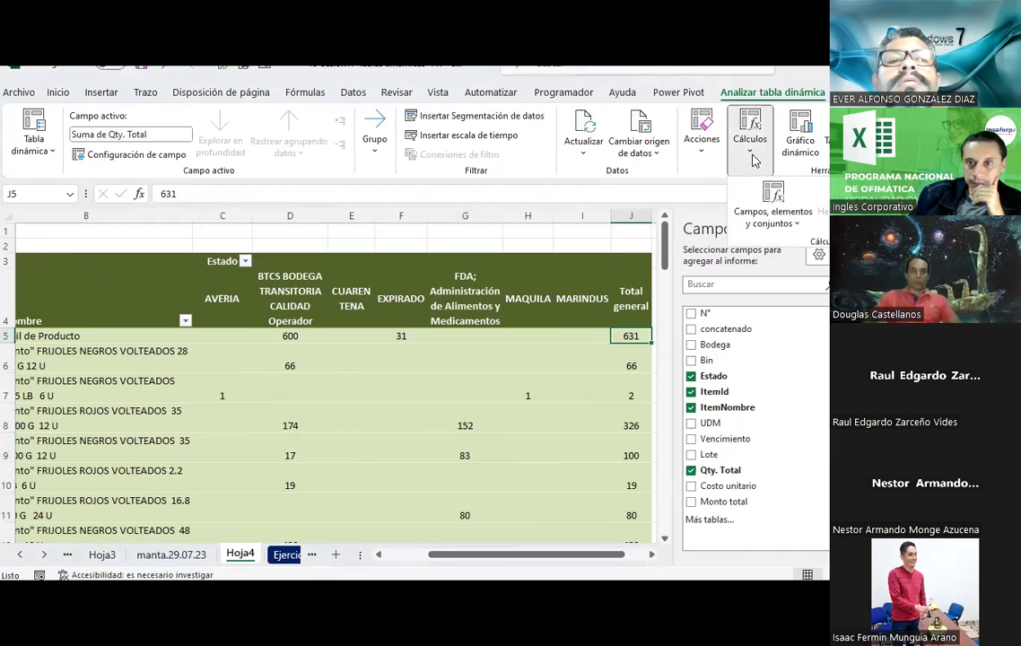
{"action": "left_click", "coordinate": [767, 205]}
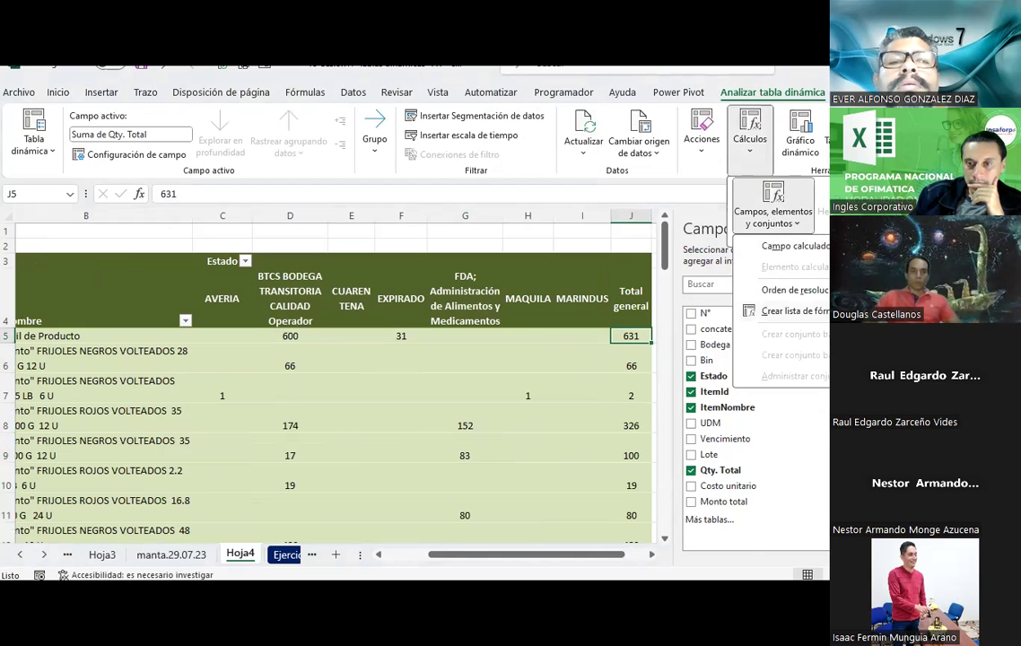
{"action": "left_click", "coordinate": [823, 311]}
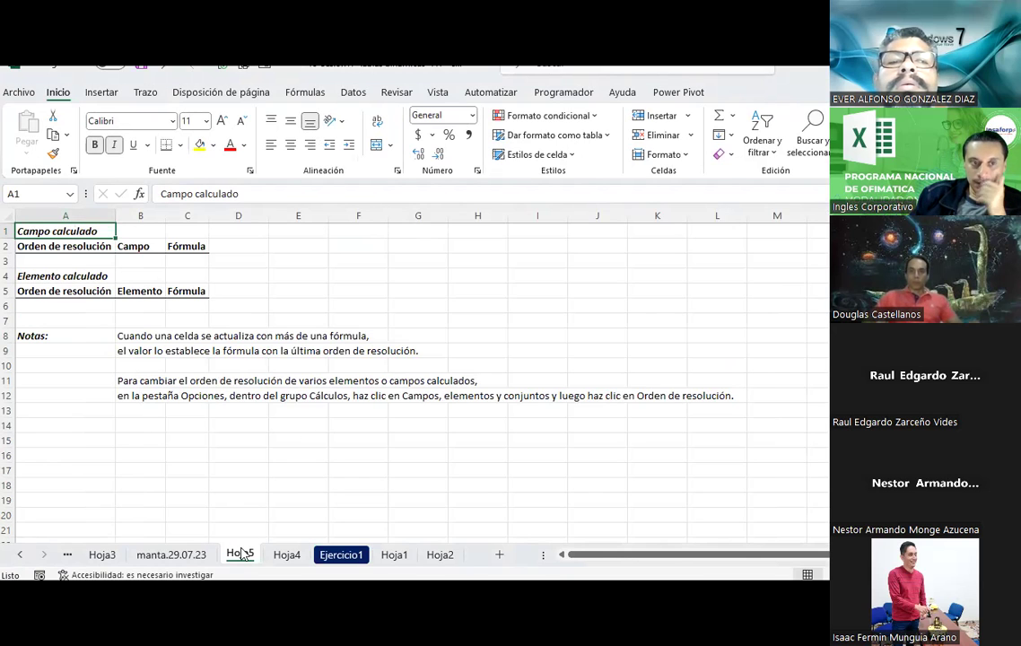
- Return to the Hoja4 pivot and bring up Cálculos > Campos, elementos y conjuntos
{"action": "left_click", "coordinate": [334, 556]}
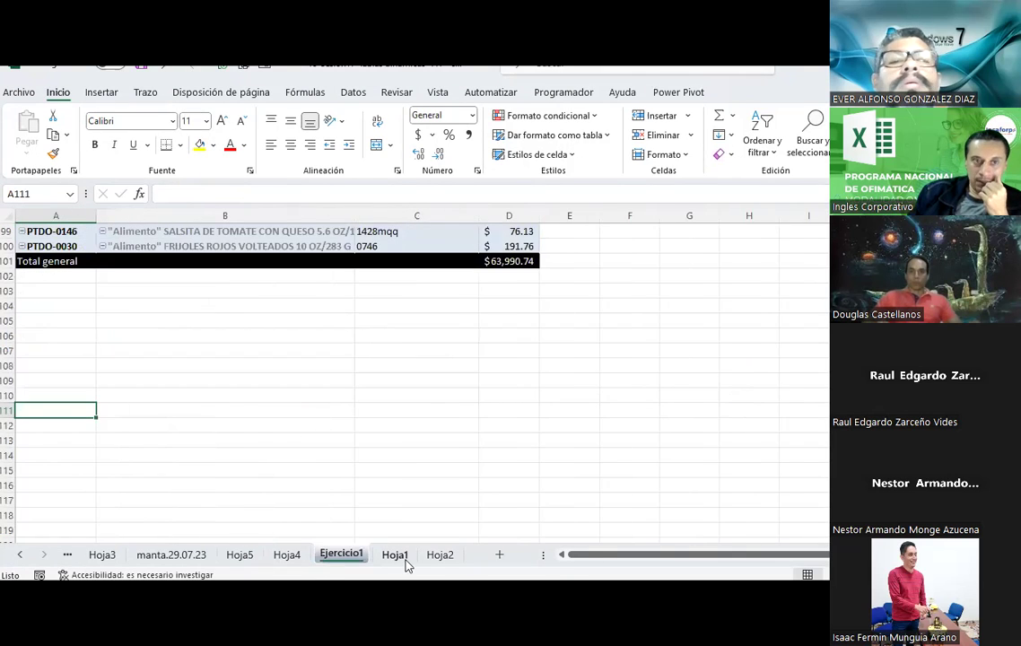
{"action": "left_click", "coordinate": [404, 560]}
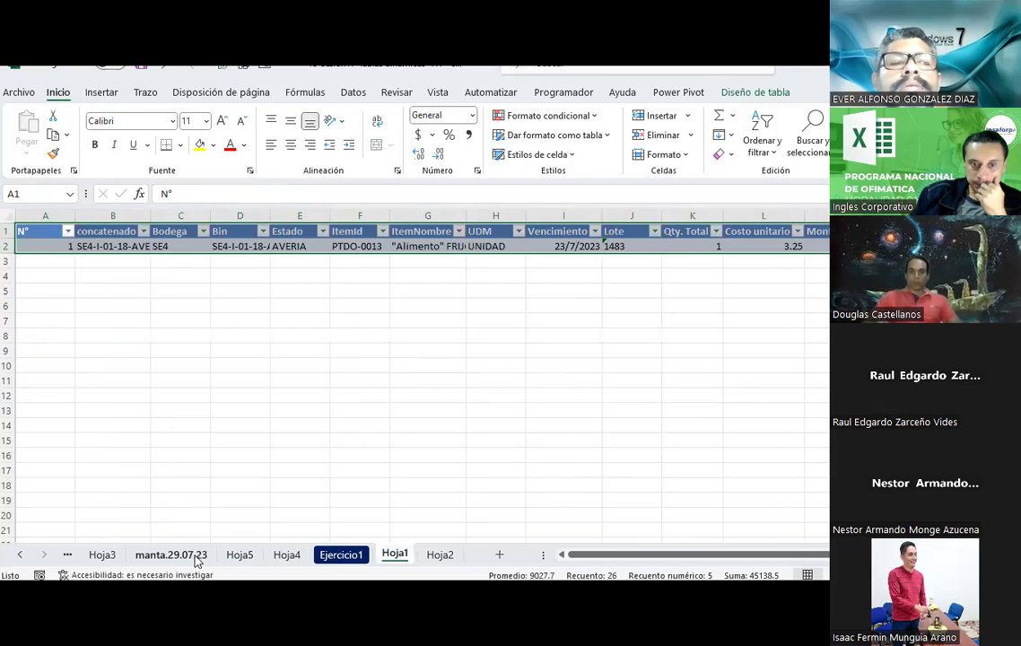
{"action": "left_click", "coordinate": [285, 554]}
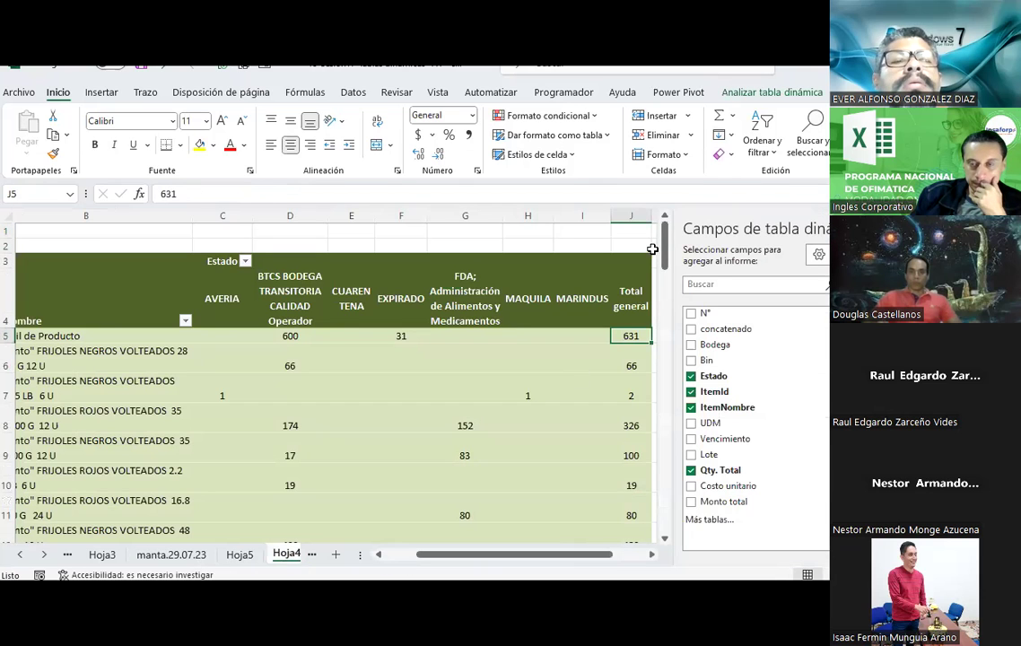
{"action": "left_click", "coordinate": [739, 93]}
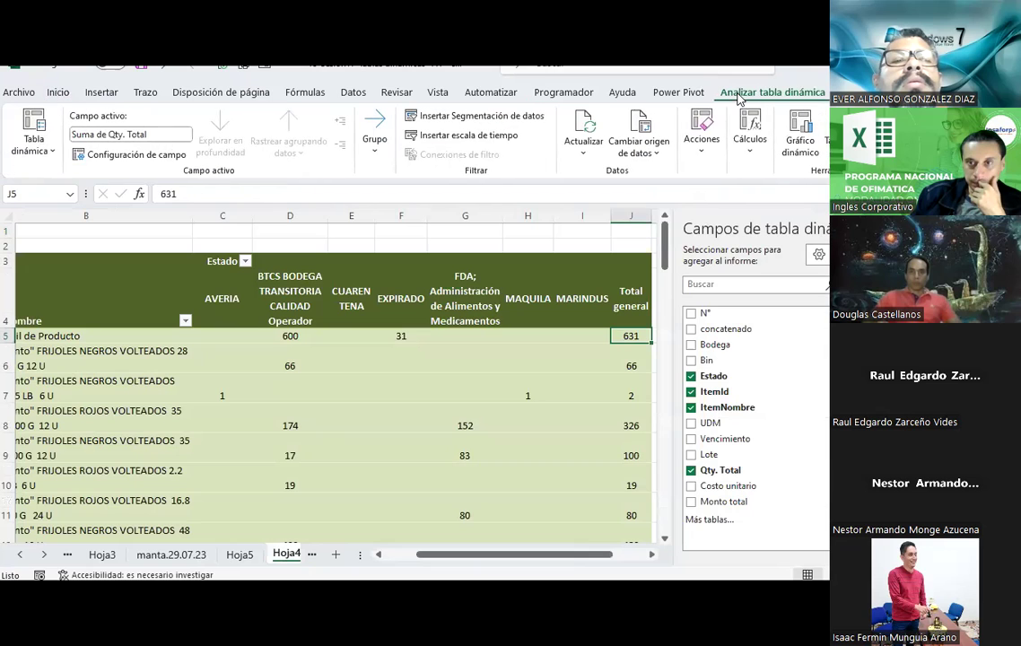
{"action": "left_click", "coordinate": [750, 134]}
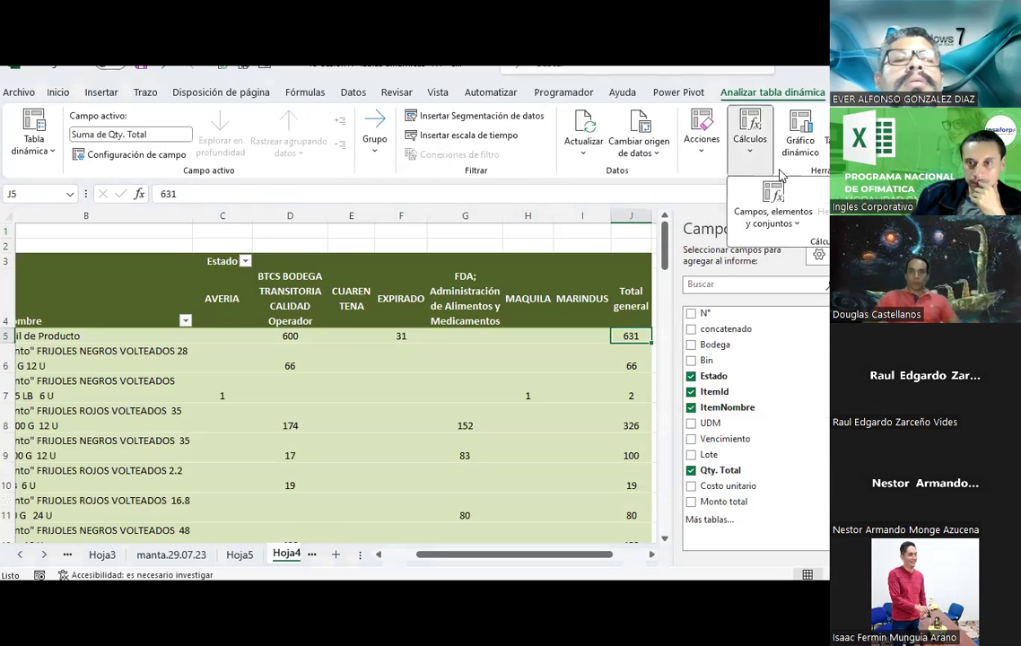
{"action": "left_click", "coordinate": [773, 215]}
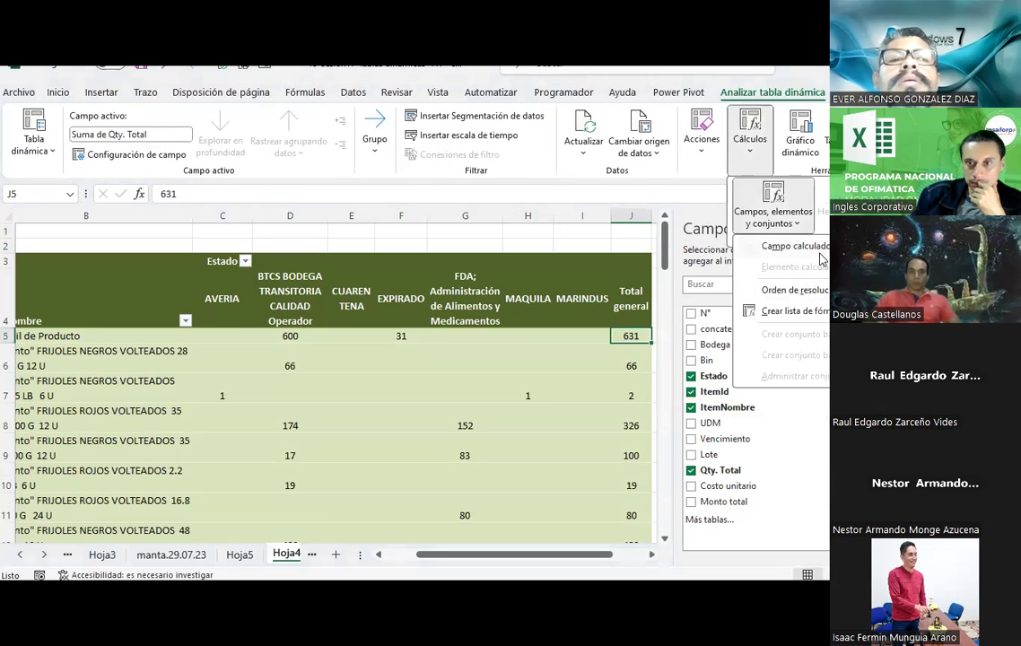
- Start a calculated field, replacing the name Campo1 and picking Monto total from the fields list
{"action": "left_click", "coordinate": [773, 246]}
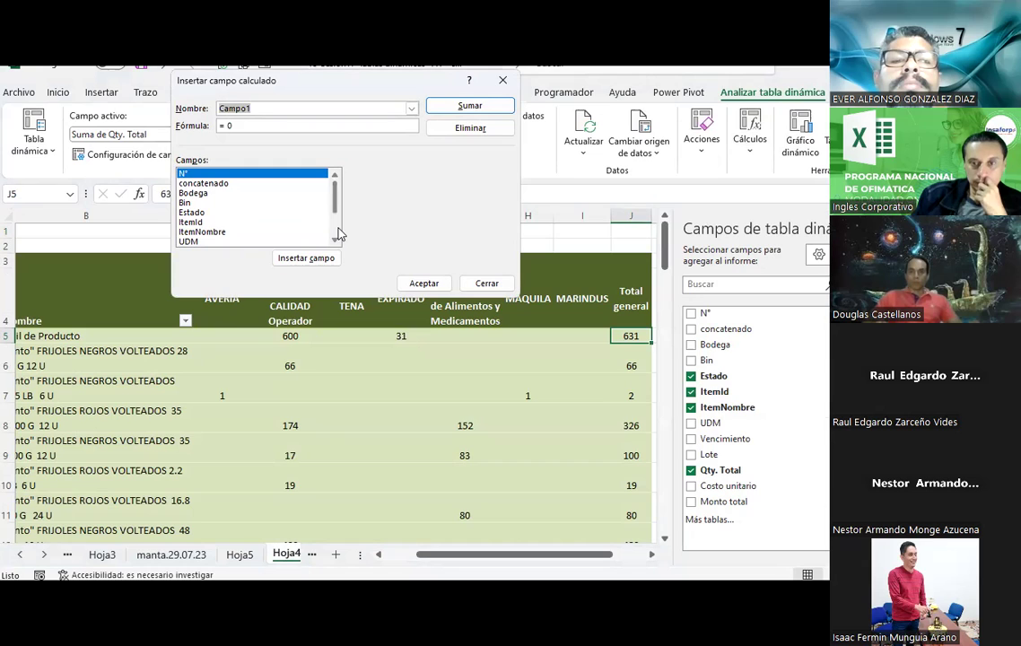
{"action": "left_click", "coordinate": [239, 125]}
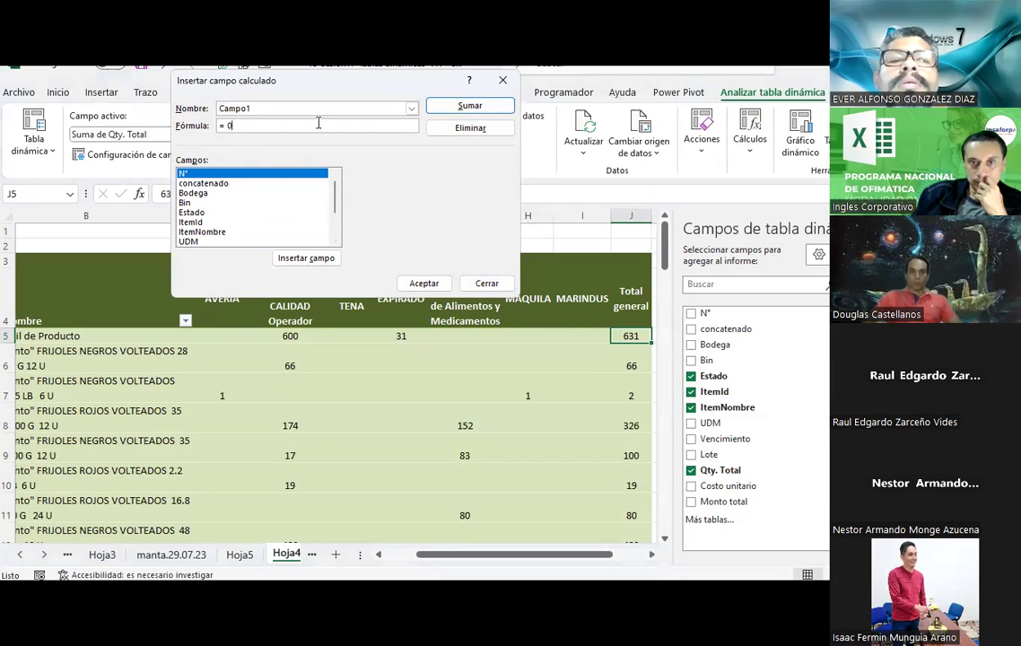
{"action": "left_click", "coordinate": [408, 110]}
{"action": "left_click", "coordinate": [409, 110]}
{"action": "scroll", "coordinate": [224, 202], "scroll_direction": "down", "scroll_amount": 2}
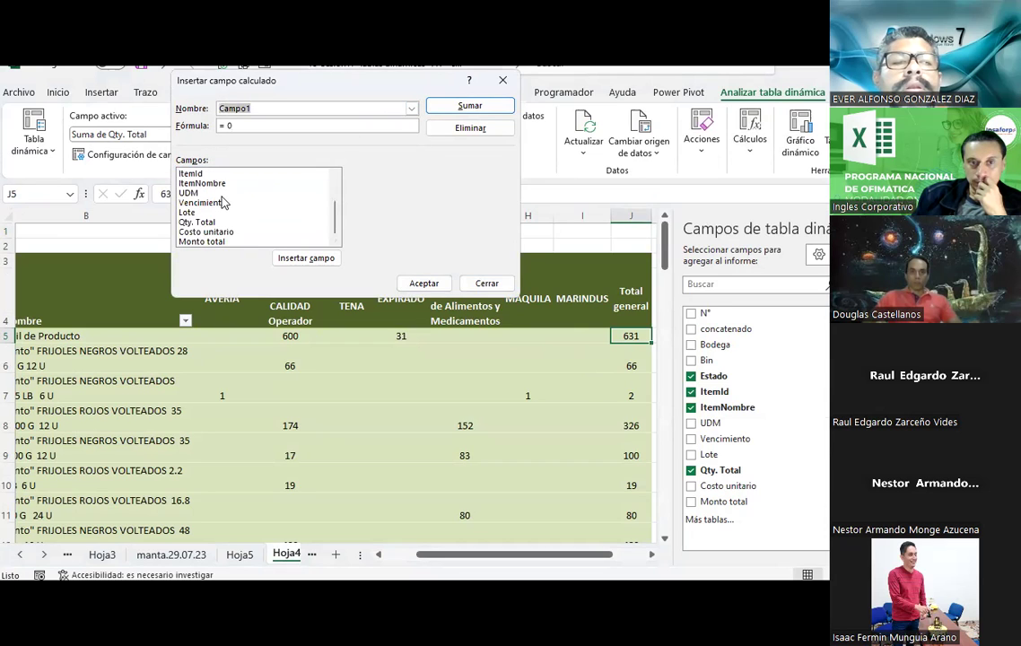
{"action": "left_click", "coordinate": [222, 243]}
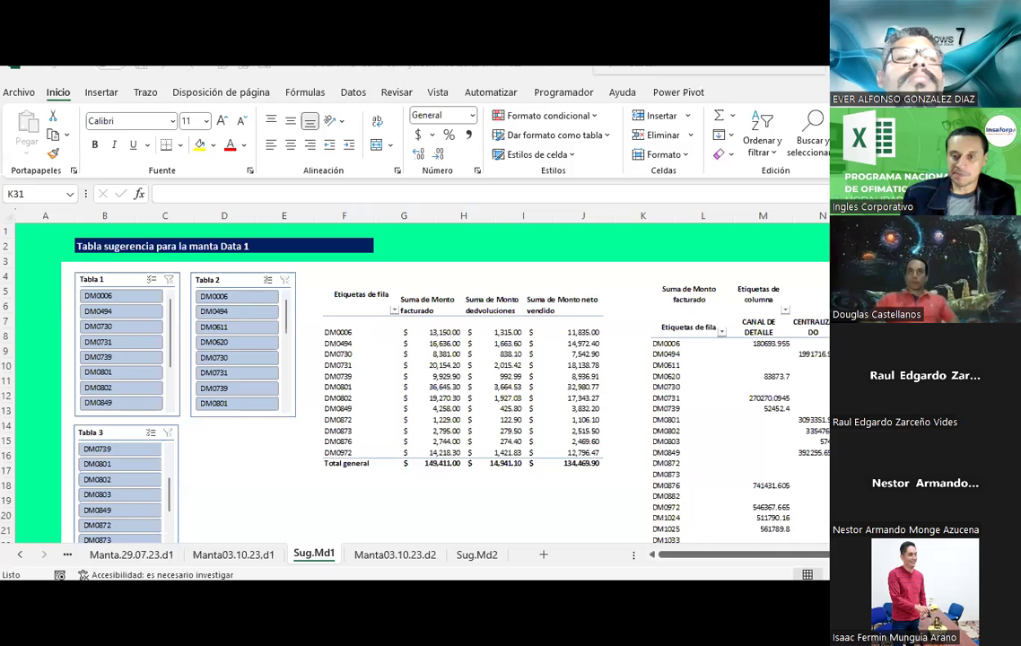
- Switch back to the workbook with the Hoja4 Estado pivot and click outside the pivot
{"action": "left_click", "coordinate": [622, 464]}
{"action": "left_click", "coordinate": [658, 404]}
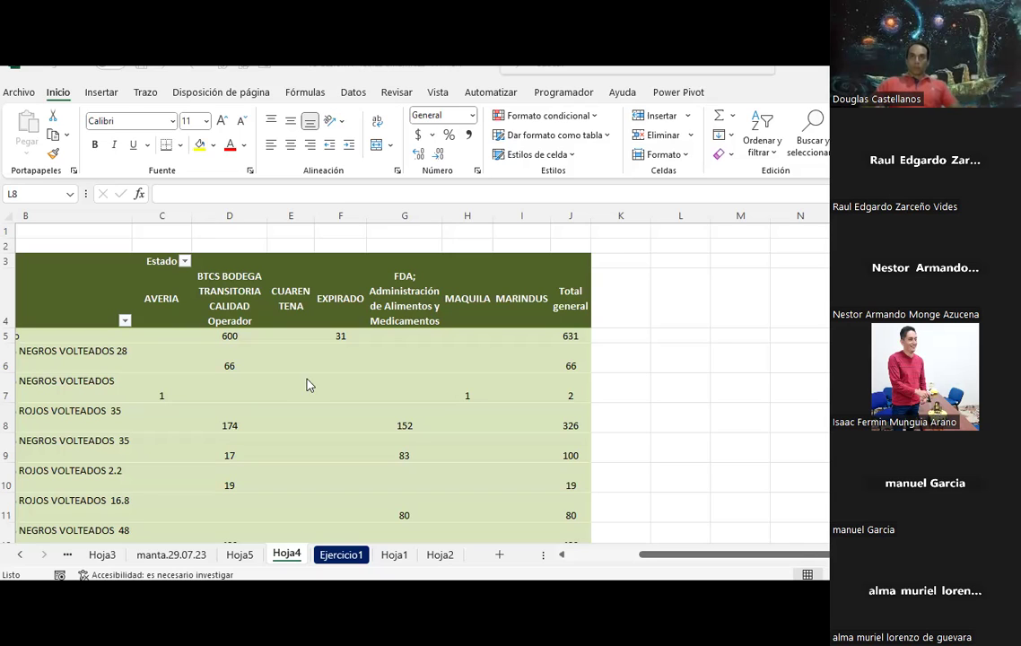
- Check the pivot's Total general values in column J and middle-align cells H7:I7
{"action": "left_click", "coordinate": [558, 334]}
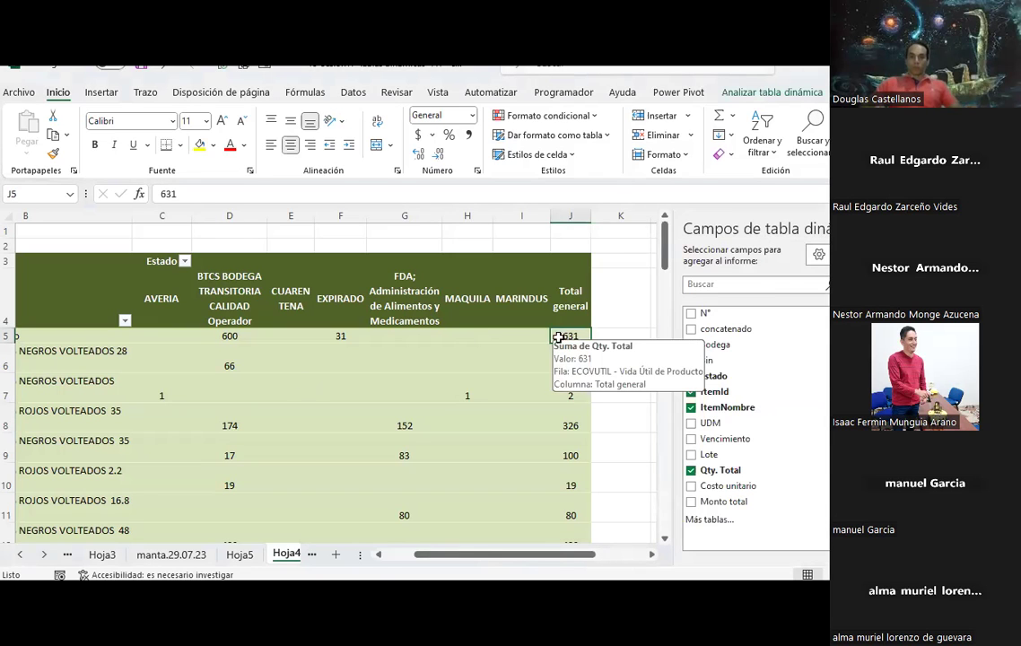
{"action": "left_click", "coordinate": [567, 372]}
{"action": "left_click", "coordinate": [570, 388]}
{"action": "left_click", "coordinate": [566, 357]}
{"action": "left_click", "coordinate": [563, 335]}
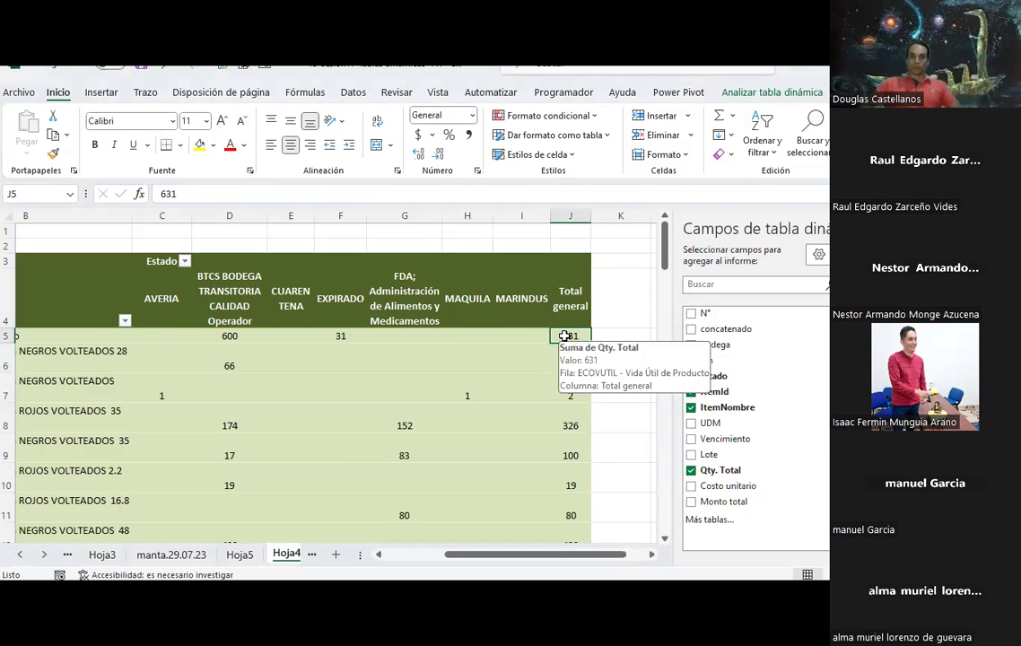
{"action": "left_click", "coordinate": [558, 359]}
{"action": "left_click", "coordinate": [522, 360]}
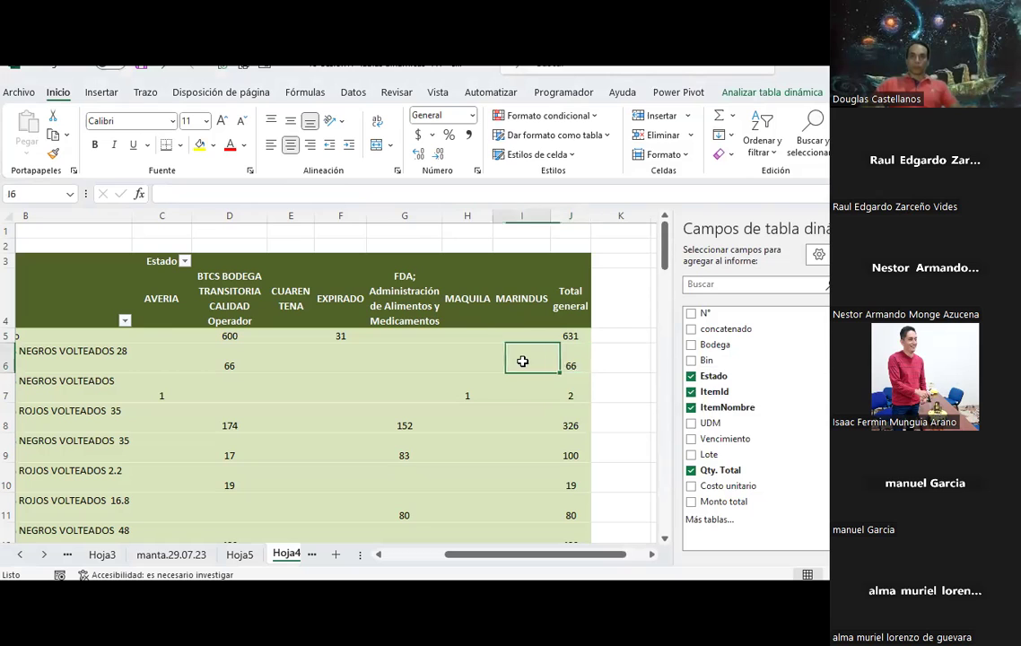
{"action": "left_click_drag", "start_coordinate": [463, 389], "coordinate": [502, 390]}
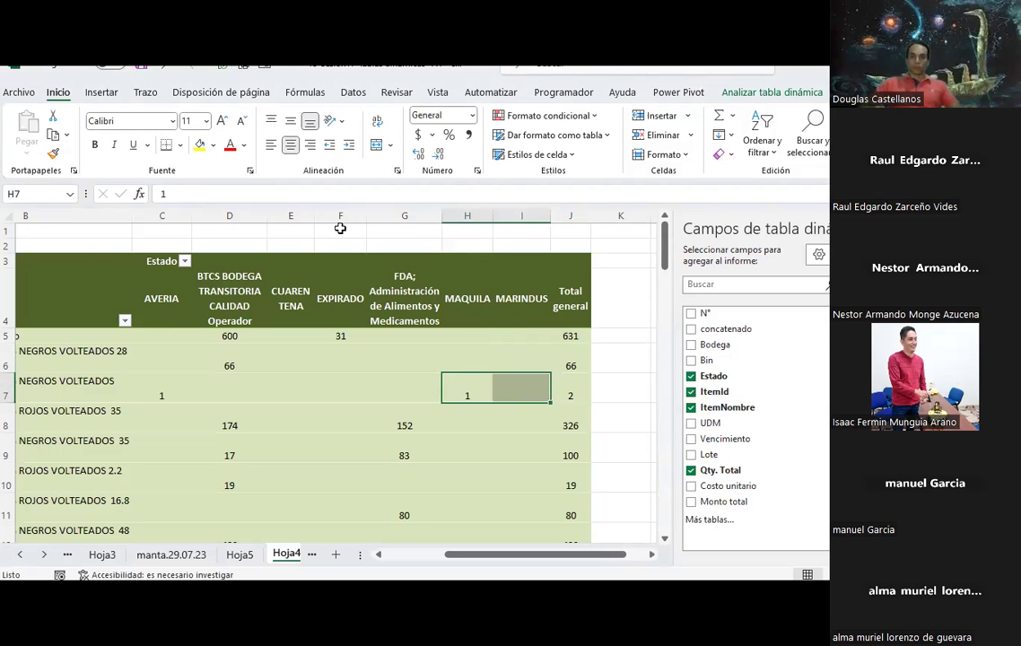
{"action": "left_click", "coordinate": [290, 120]}
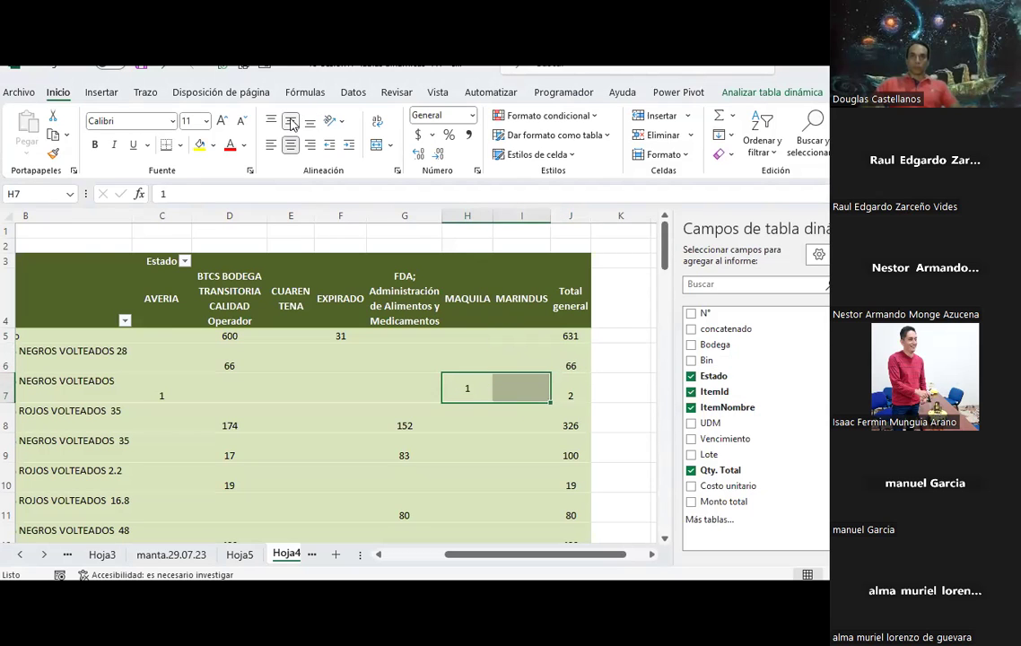
- Scroll down to the pivot's Total general row showing the 8452 grand total
{"action": "left_click", "coordinate": [561, 451]}
{"action": "scroll", "coordinate": [558, 448], "scroll_direction": "down", "scroll_amount": 3}
{"action": "scroll", "coordinate": [557, 448], "scroll_direction": "down", "scroll_amount": 2}
{"action": "scroll", "coordinate": [556, 451], "scroll_direction": "down", "scroll_amount": 2}
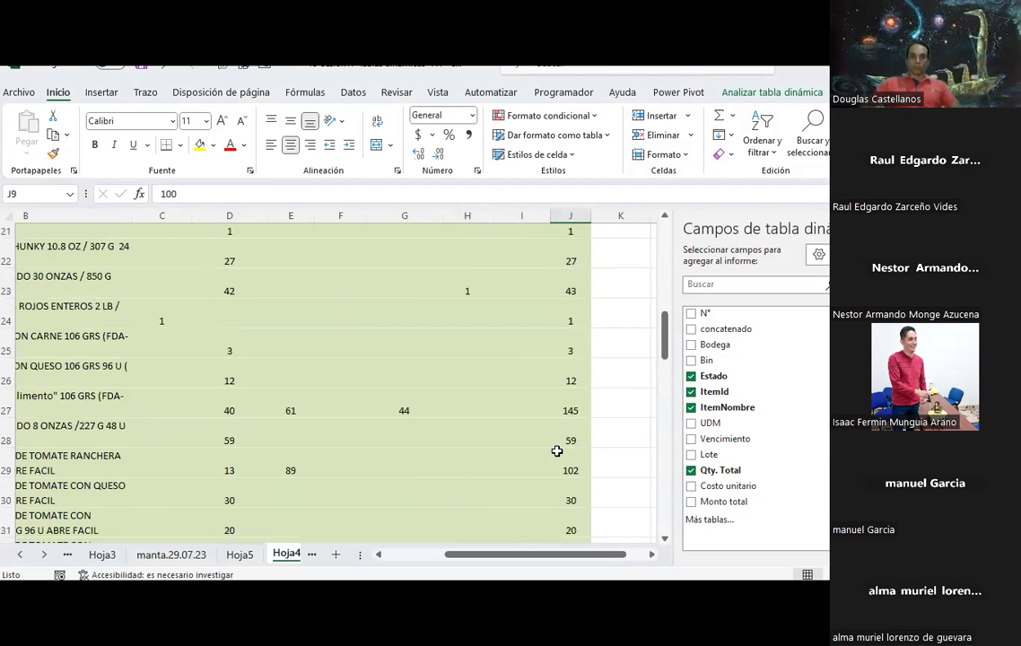
{"action": "scroll", "coordinate": [556, 451], "scroll_direction": "down", "scroll_amount": 3}
{"action": "scroll", "coordinate": [556, 449], "scroll_direction": "down", "scroll_amount": 2}
{"action": "scroll", "coordinate": [556, 448], "scroll_direction": "down", "scroll_amount": 2}
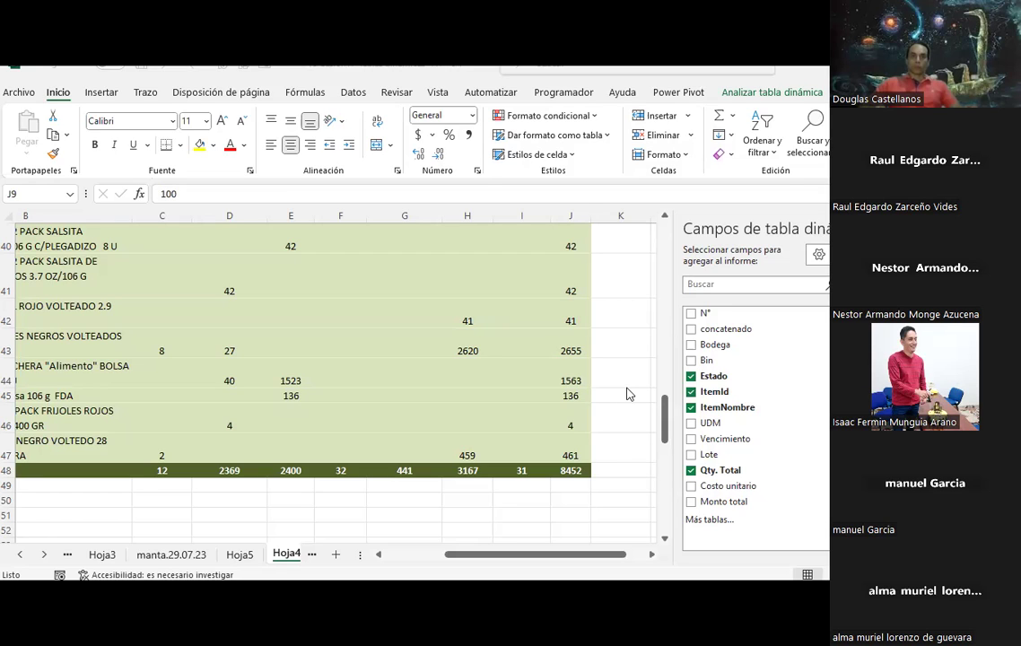
- Centre the whole Total general column J both vertically and horizontally
{"action": "left_click", "coordinate": [632, 326]}
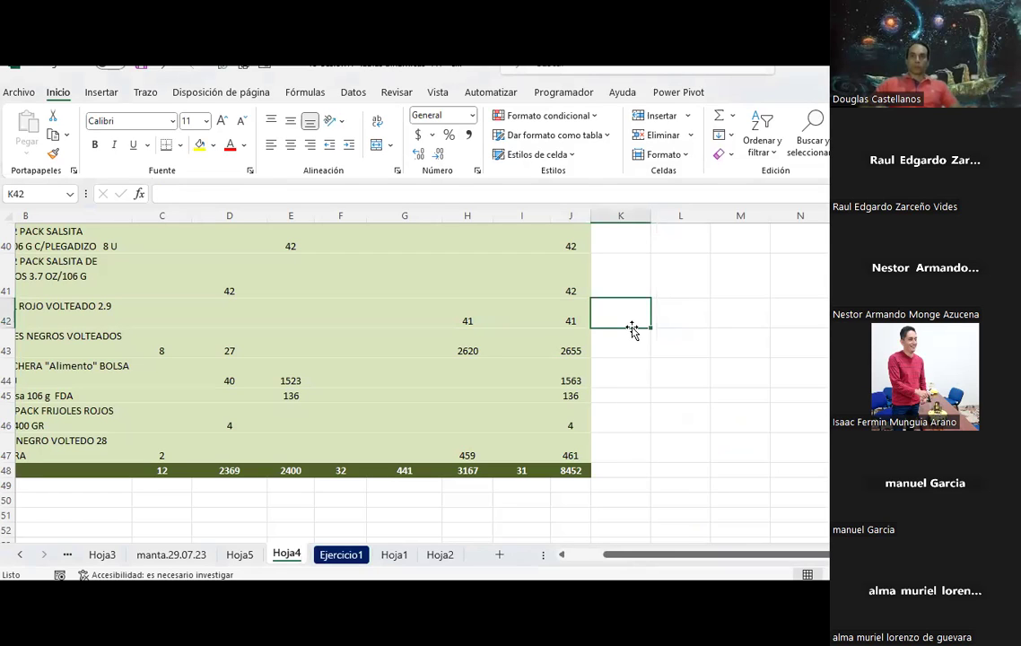
{"action": "left_click", "coordinate": [473, 393]}
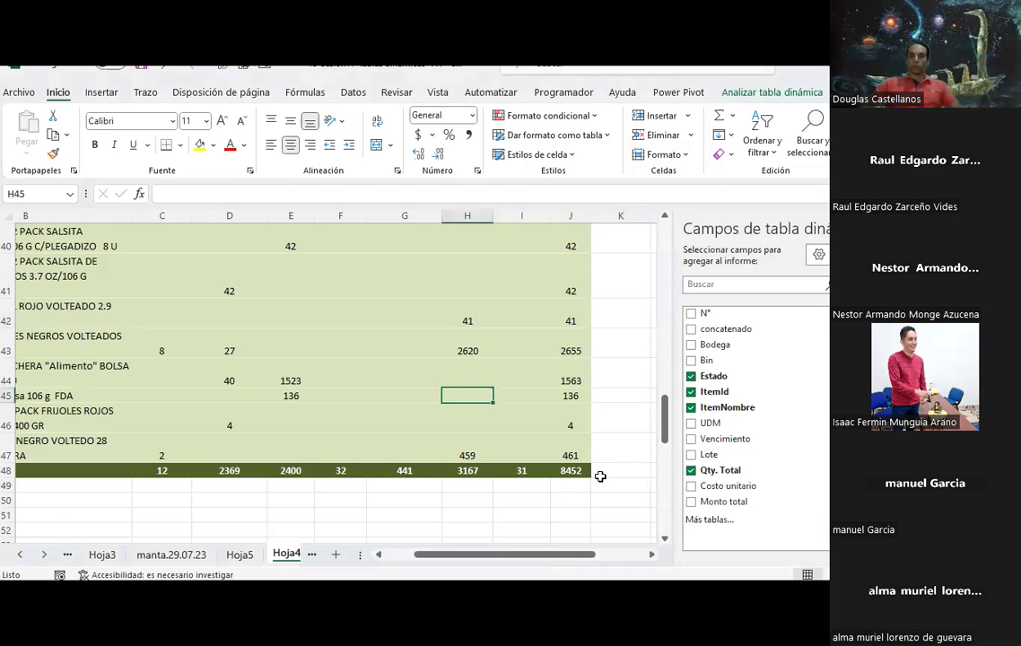
{"action": "mouse_move", "coordinate": [363, 330]}
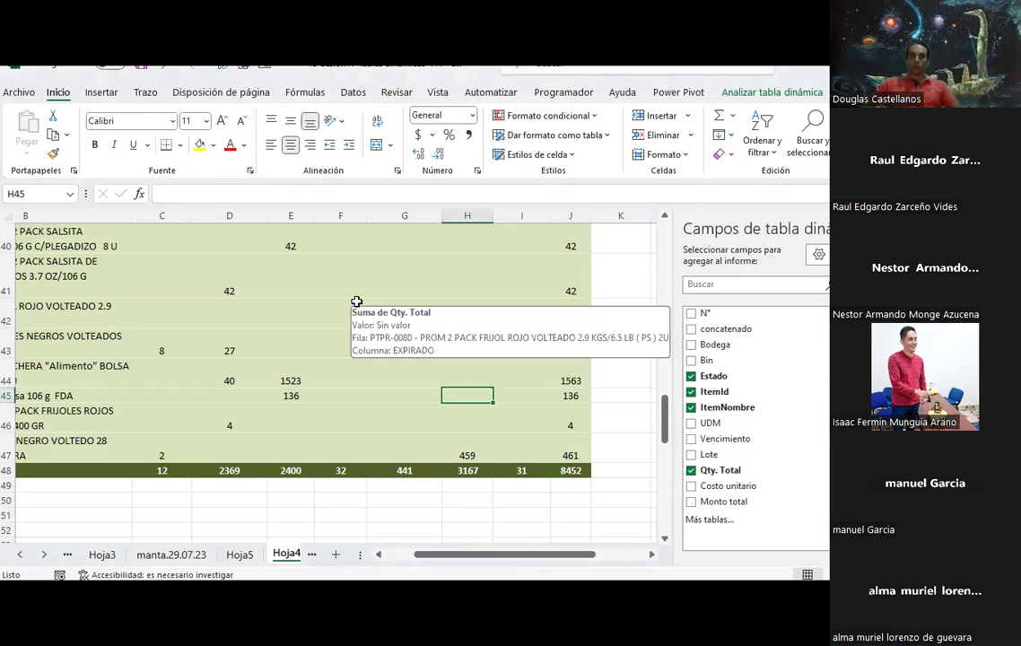
{"action": "mouse_move", "coordinate": [518, 287]}
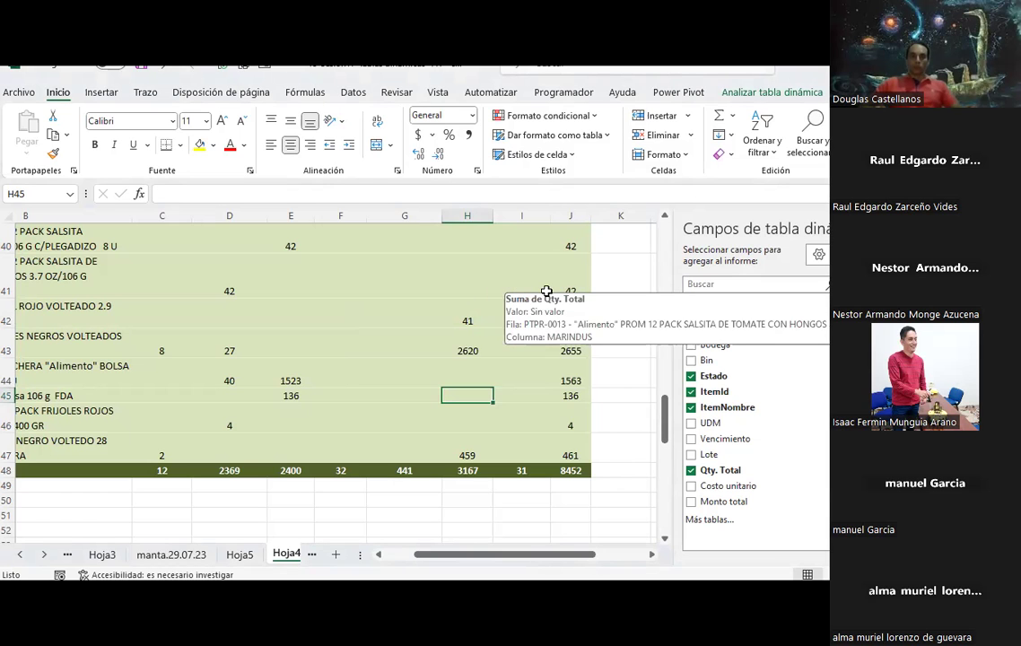
{"action": "scroll", "coordinate": [546, 291], "scroll_direction": "up", "scroll_amount": 2}
{"action": "scroll", "coordinate": [547, 291], "scroll_direction": "up", "scroll_amount": 4}
{"action": "scroll", "coordinate": [546, 292], "scroll_direction": "up", "scroll_amount": 4}
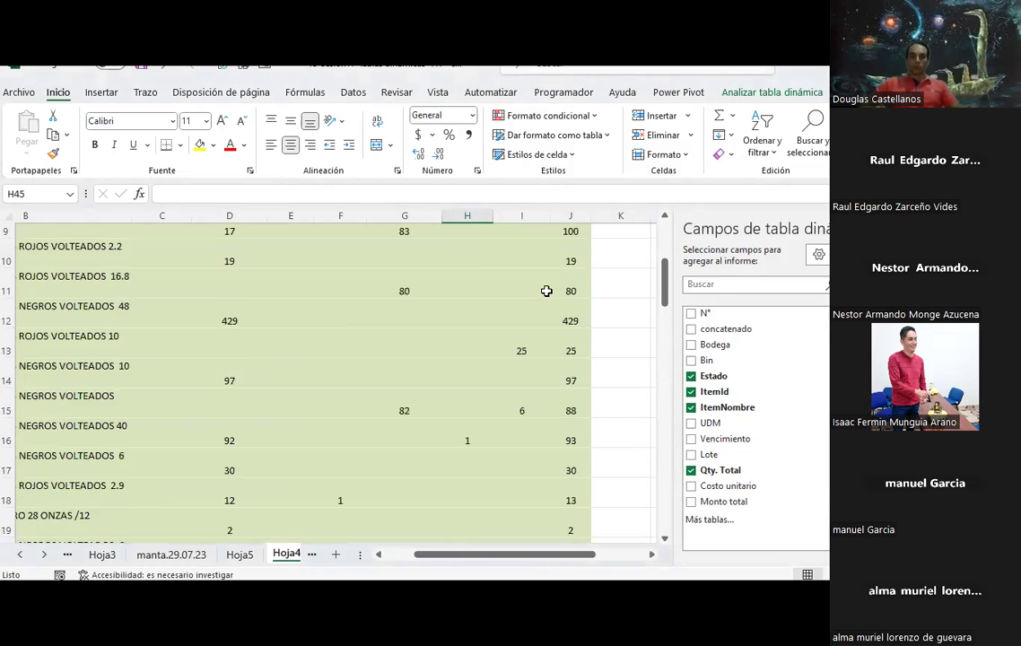
{"action": "scroll", "coordinate": [547, 291], "scroll_direction": "up", "scroll_amount": 3}
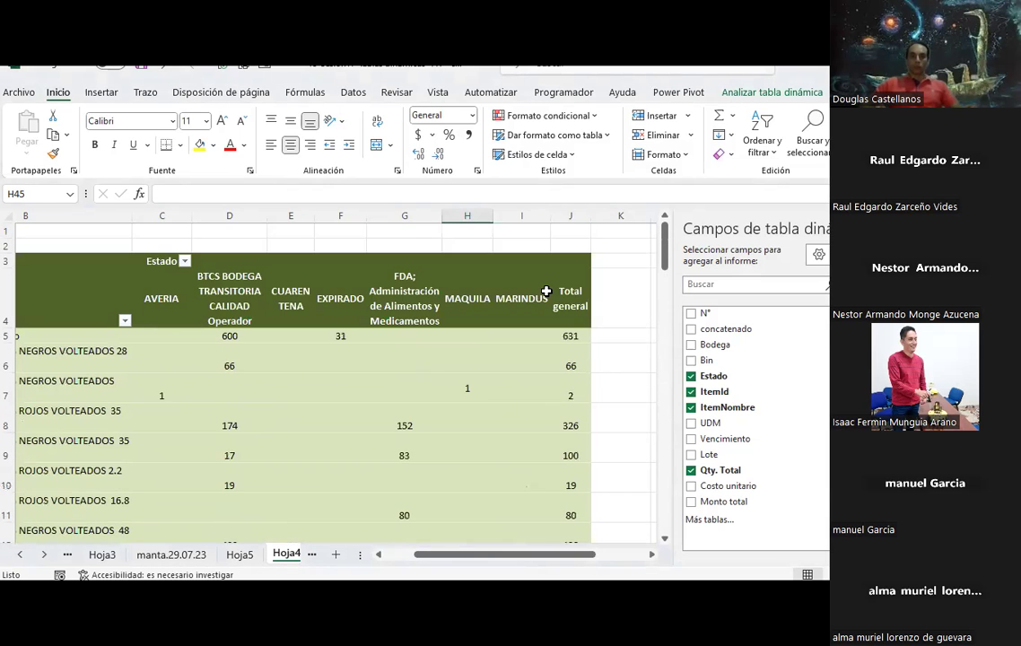
{"action": "left_click", "coordinate": [565, 216]}
{"action": "left_click", "coordinate": [291, 120]}
{"action": "left_click", "coordinate": [291, 145]}
{"action": "left_click", "coordinate": [607, 338]}
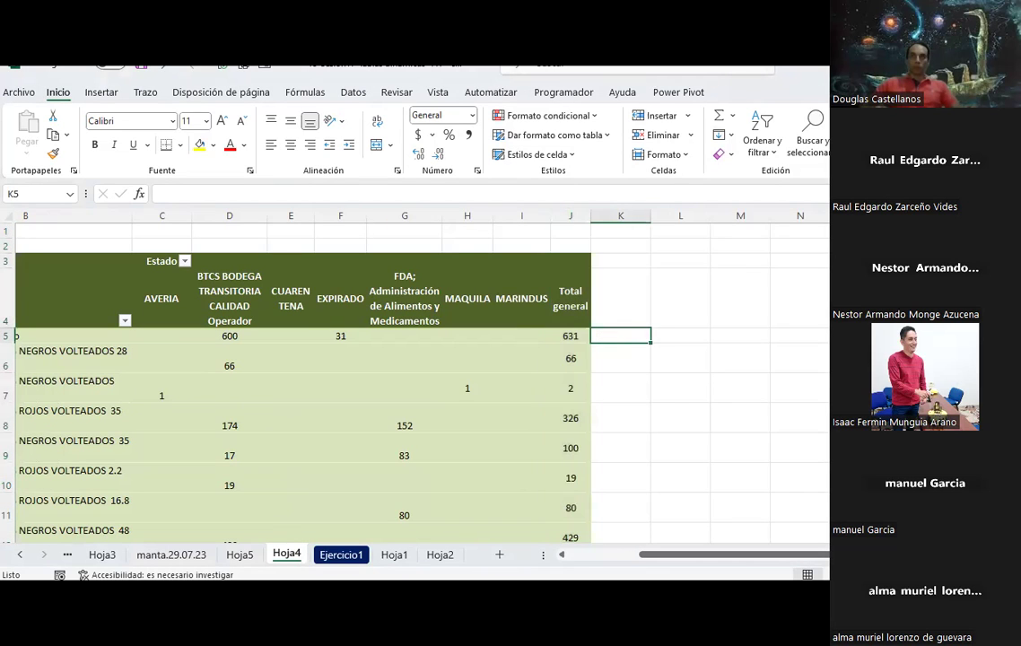
- Enter in K5 a formula dividing J5's item total by the J48 grand total
{"action": "type", "text": "="}
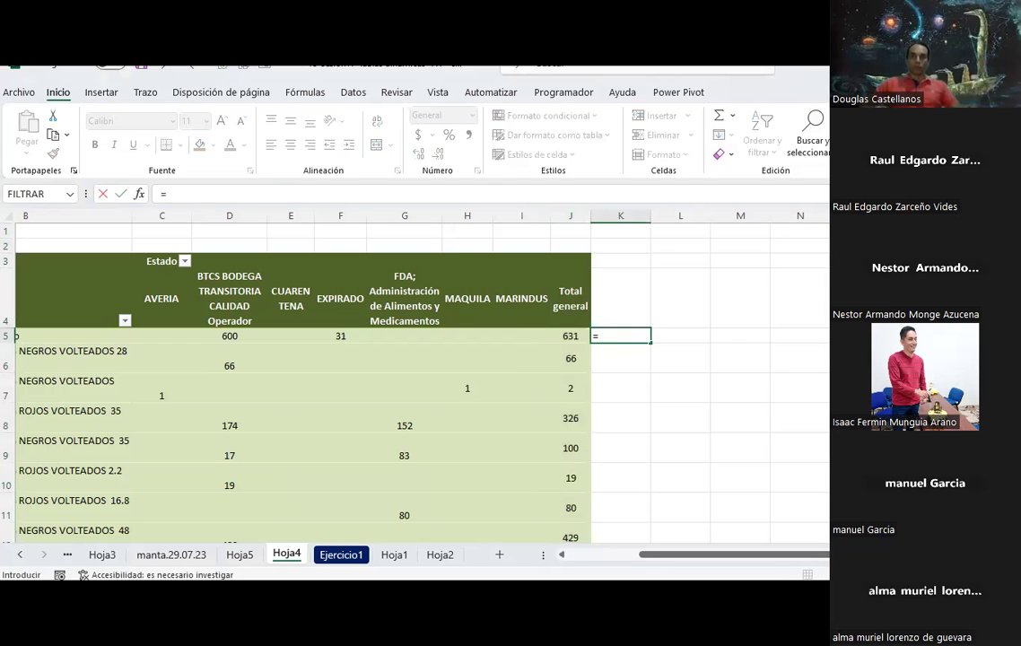
{"action": "left_click", "coordinate": [571, 335]}
{"action": "type", "text": "/"}
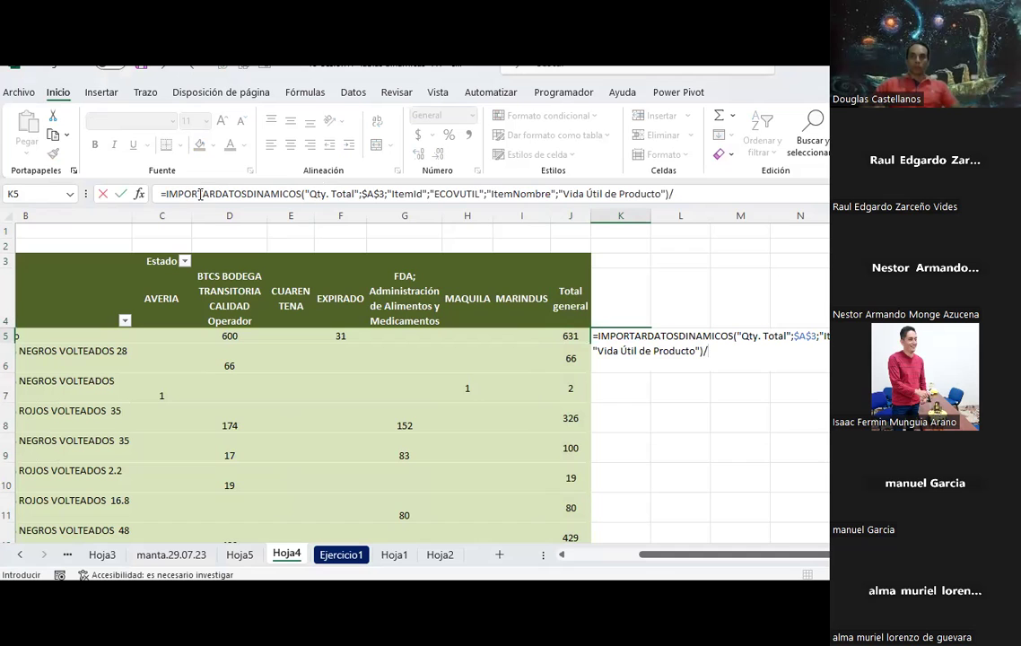
{"action": "scroll", "coordinate": [524, 448], "scroll_direction": "down", "scroll_amount": 3}
{"action": "scroll", "coordinate": [524, 449], "scroll_direction": "down", "scroll_amount": 3}
{"action": "scroll", "coordinate": [523, 448], "scroll_direction": "down", "scroll_amount": 3}
{"action": "scroll", "coordinate": [524, 448], "scroll_direction": "down", "scroll_amount": 6}
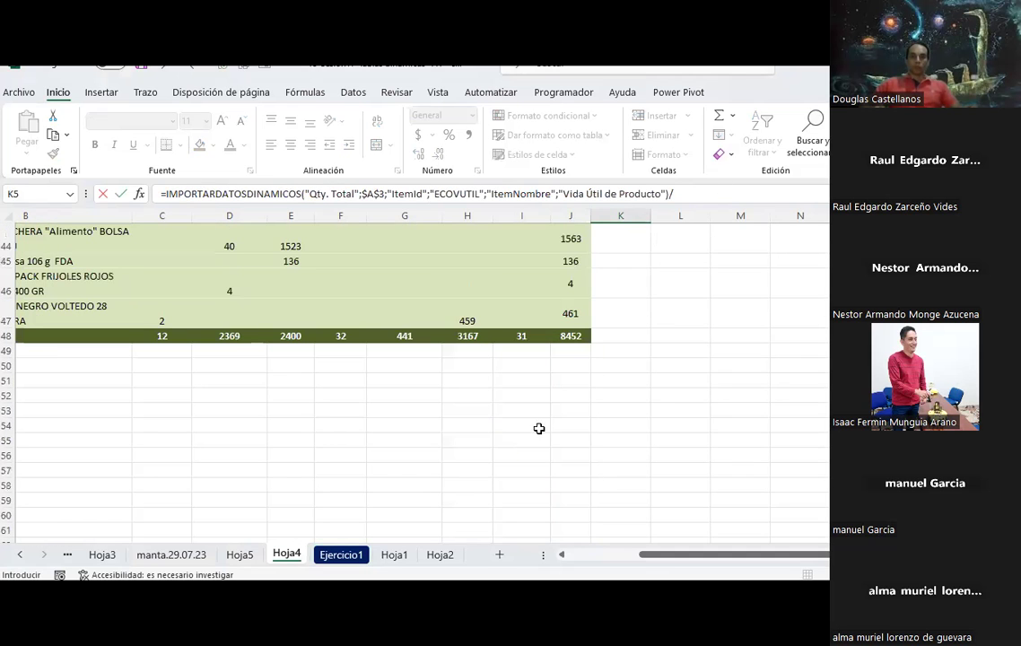
{"action": "left_click", "coordinate": [571, 336]}
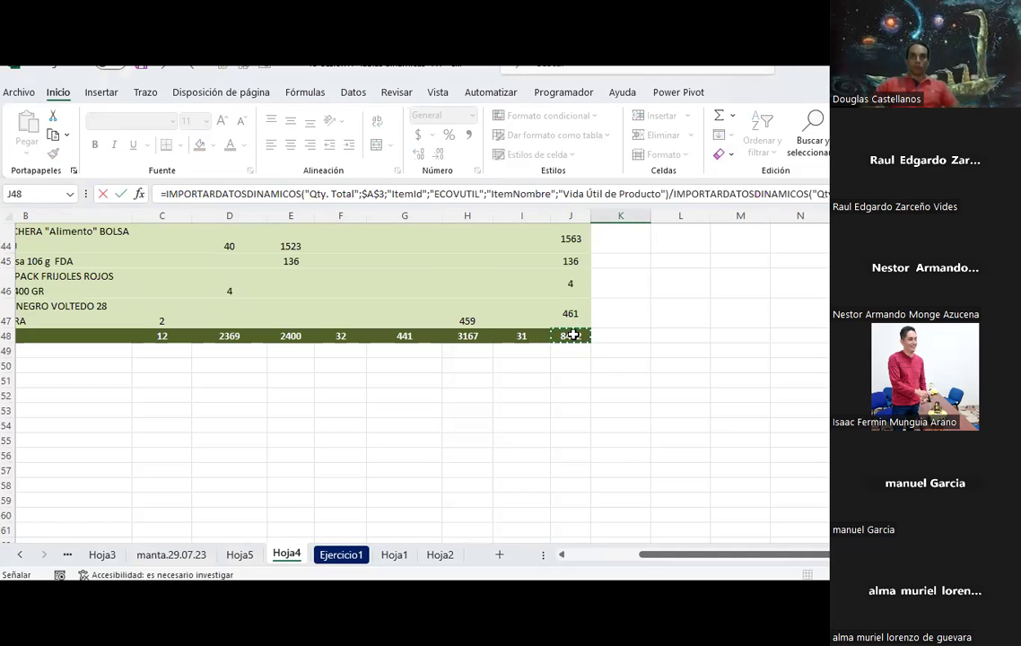
{"action": "key", "text": "Return"}
- Fill the K5 share formula down to K8 and check the copied result in K6
{"action": "left_click", "coordinate": [639, 337]}
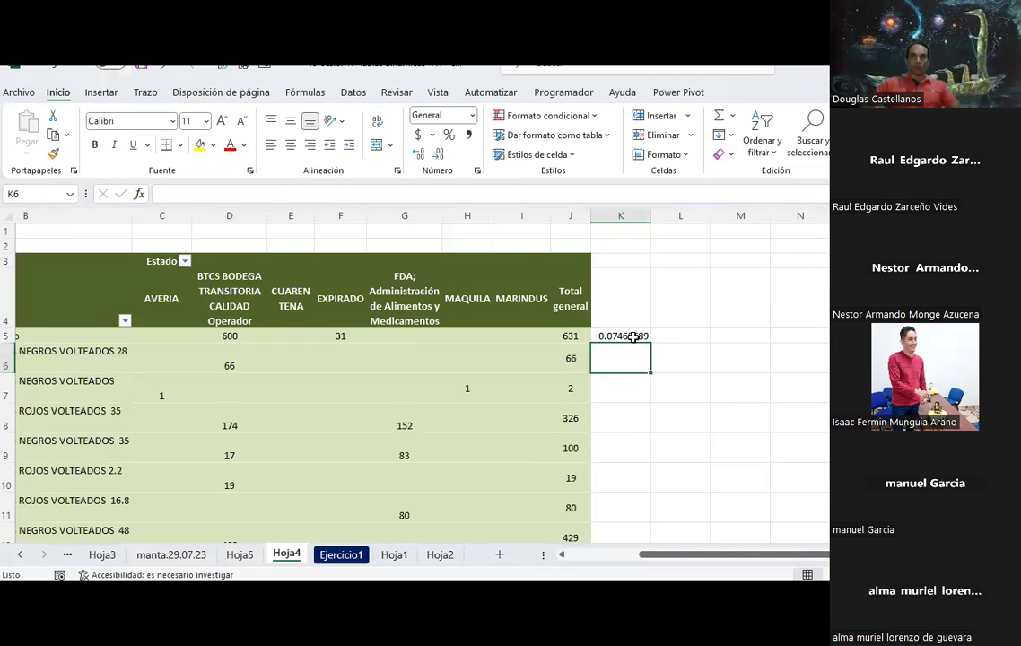
{"action": "left_click_drag", "start_coordinate": [651, 341], "coordinate": [653, 425]}
{"action": "left_click", "coordinate": [621, 421]}
{"action": "left_click", "coordinate": [566, 360]}
{"action": "key", "text": "Right"}
- Inspect the IMPORTARDATOSDINAMICOS formula in K5, then cancel the edit
{"action": "left_click", "coordinate": [620, 334]}
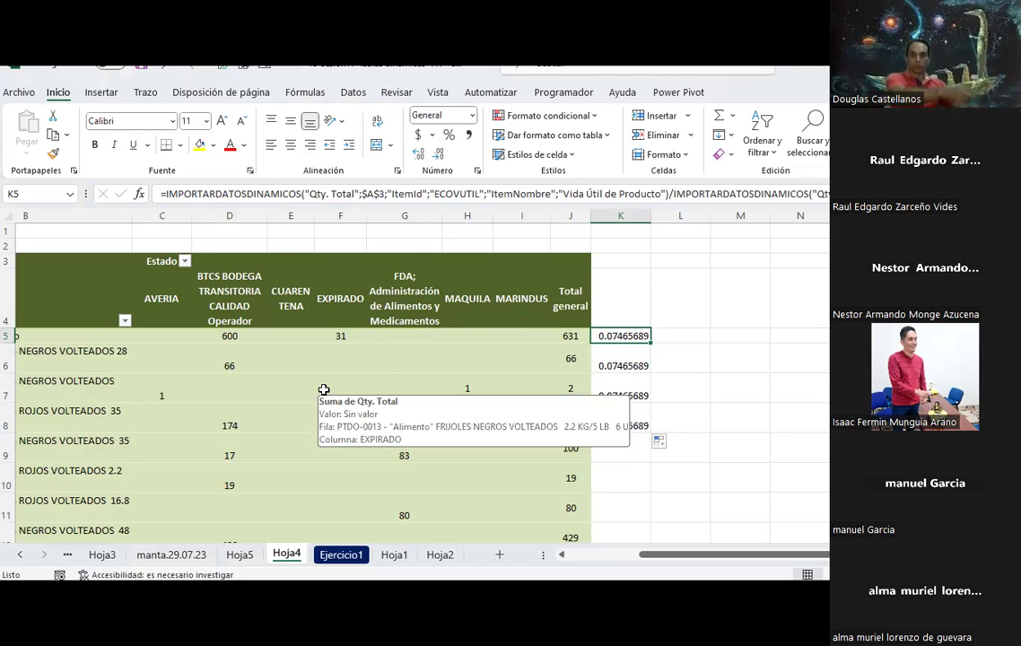
{"action": "left_click_drag", "start_coordinate": [668, 193], "coordinate": [145, 197]}
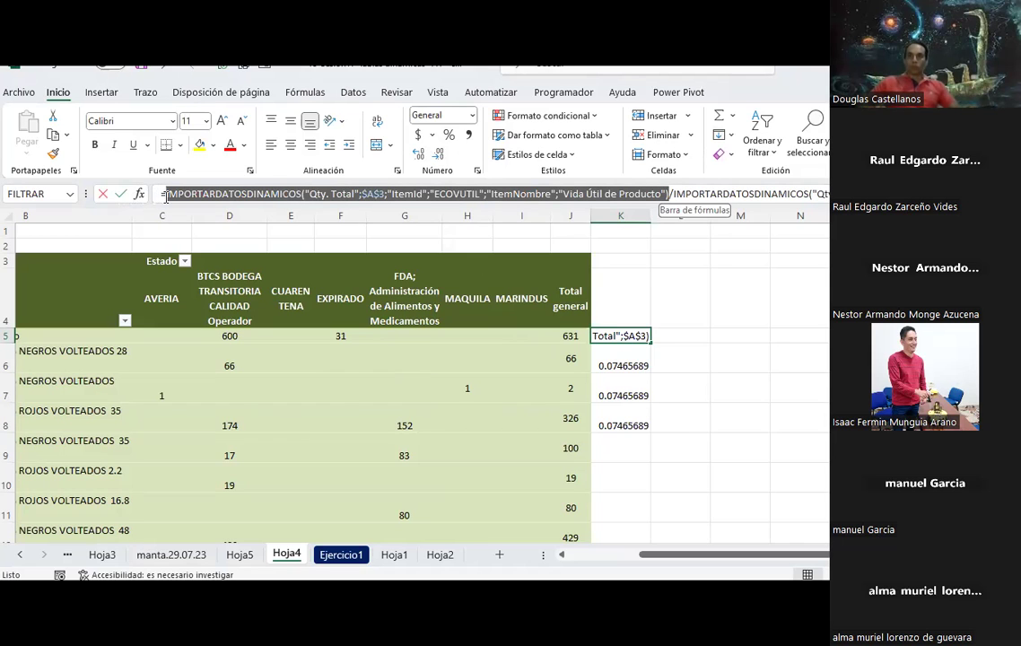
{"action": "left_click_drag", "start_coordinate": [145, 197], "coordinate": [167, 199]}
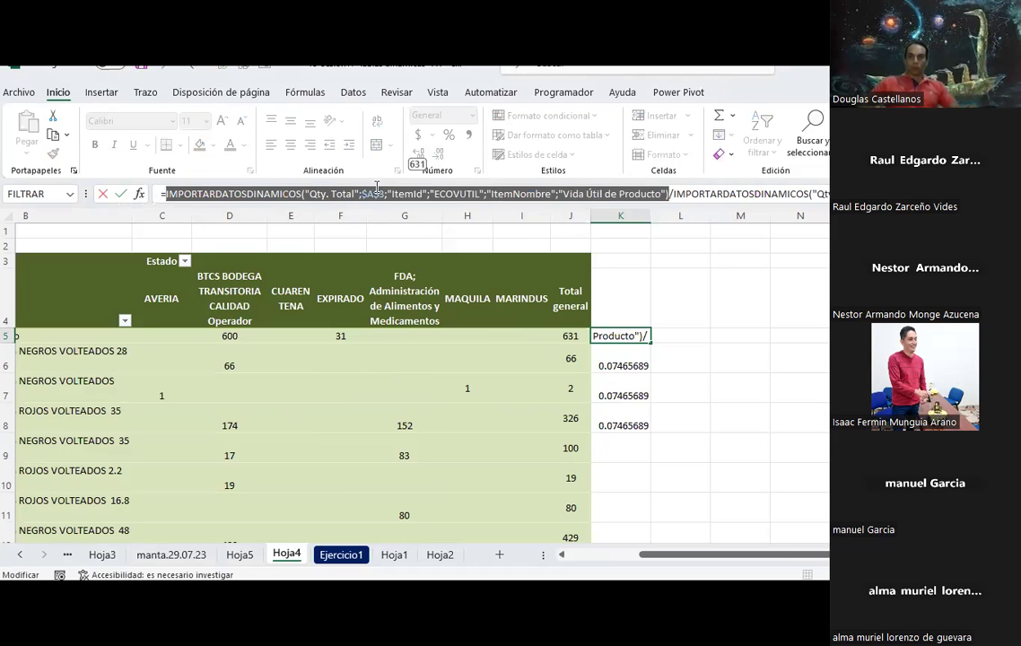
{"action": "left_click", "coordinate": [704, 401]}
{"action": "key", "text": "Escape"}
- Delete the share values from K5:K9, leaving column K empty
{"action": "left_click_drag", "start_coordinate": [633, 336], "coordinate": [627, 440]}
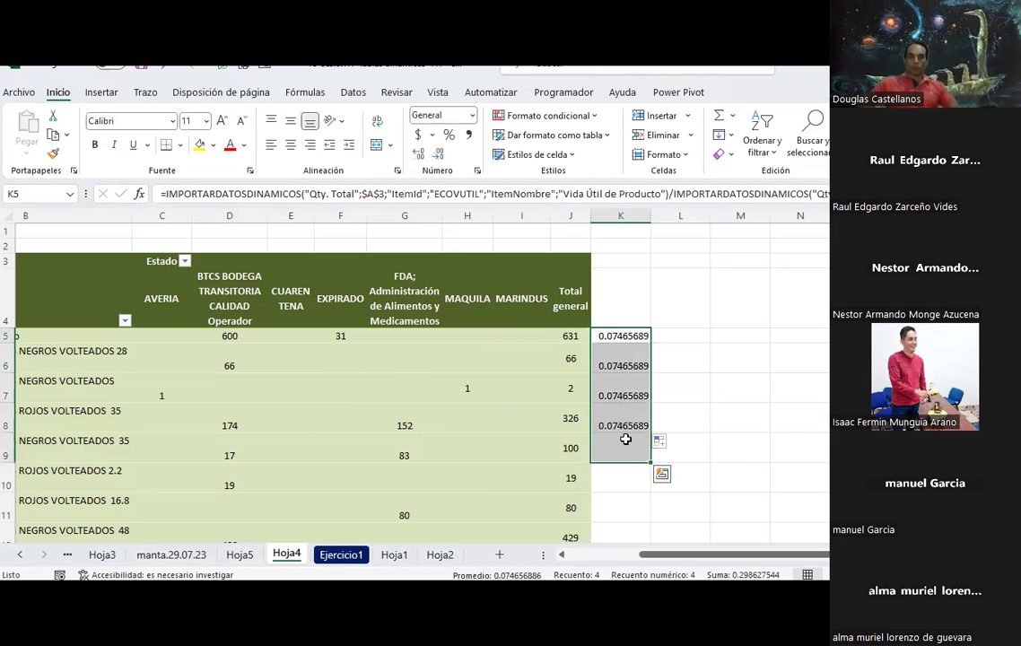
{"action": "key", "text": "Delete"}
{"action": "left_click", "coordinate": [567, 357]}
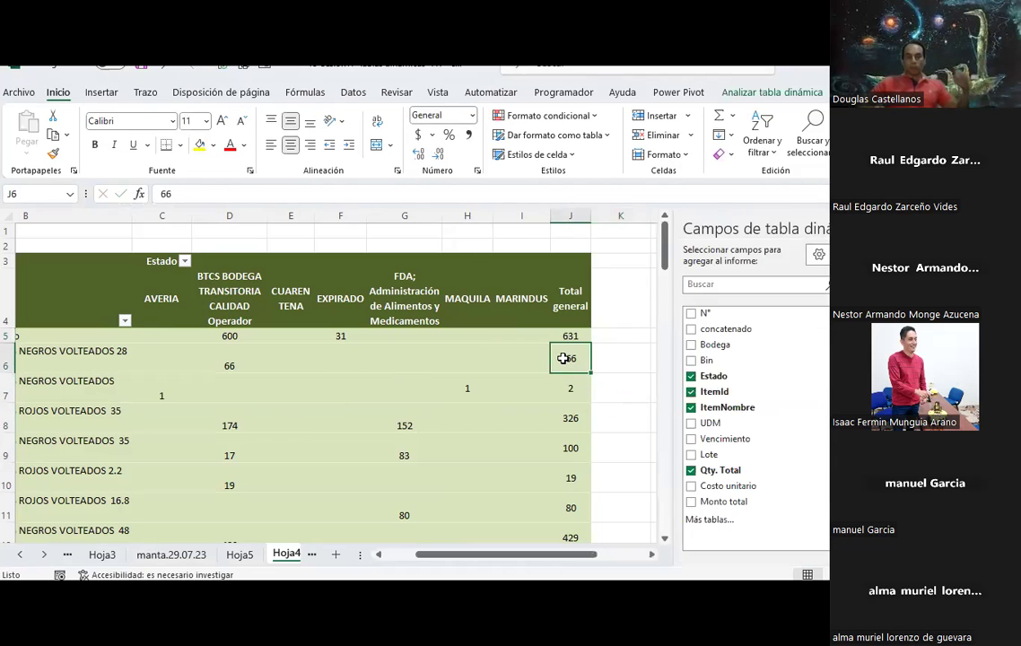
{"action": "left_click", "coordinate": [632, 333]}
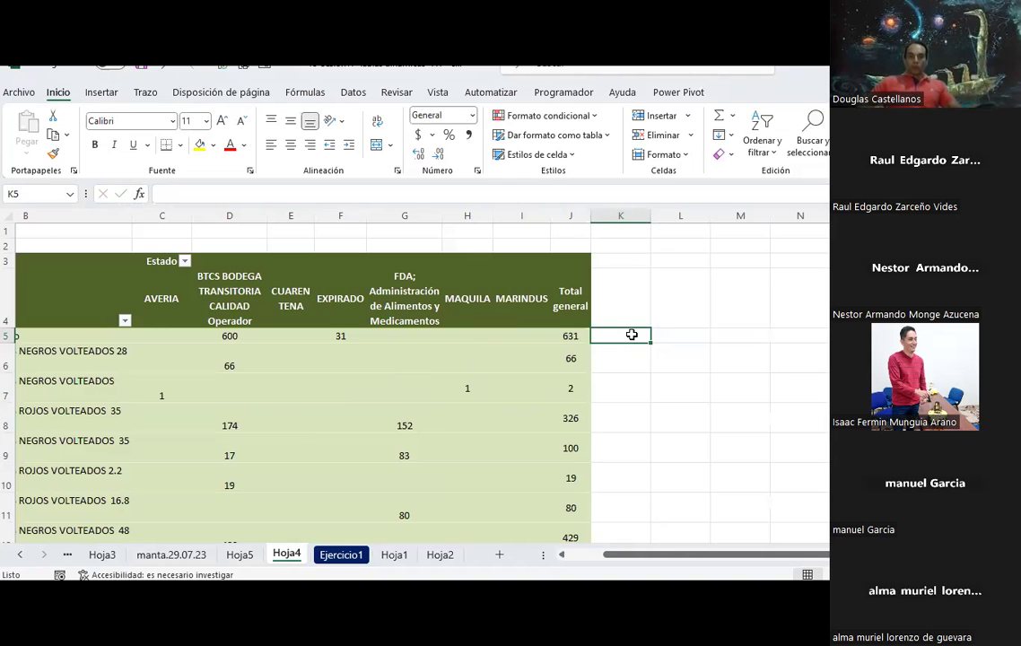
{"action": "left_click", "coordinate": [573, 339]}
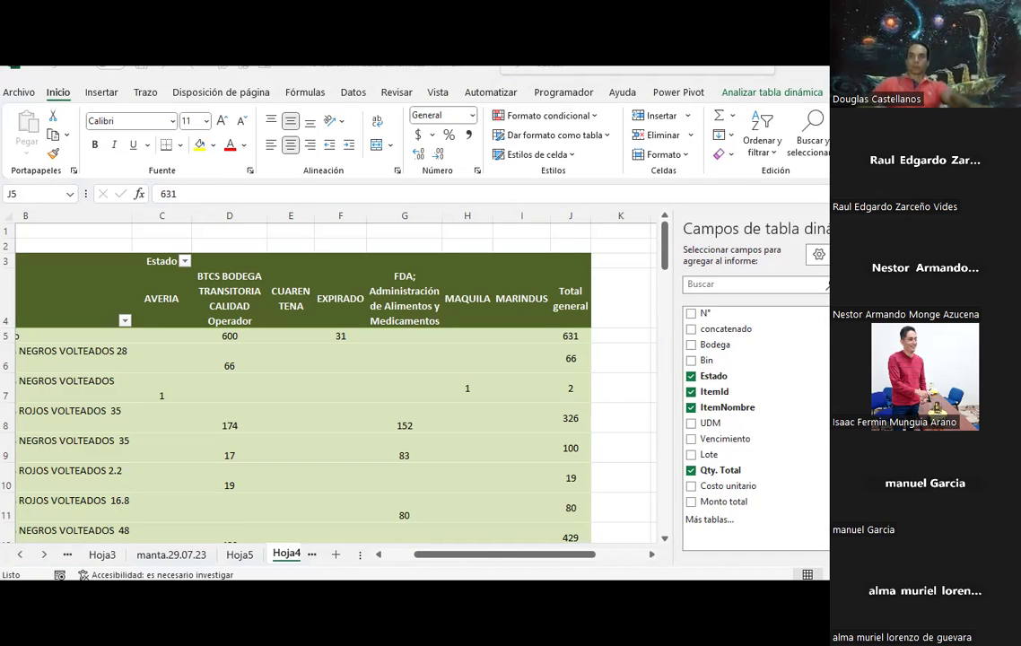
{"action": "key", "text": "alt+Tab"}
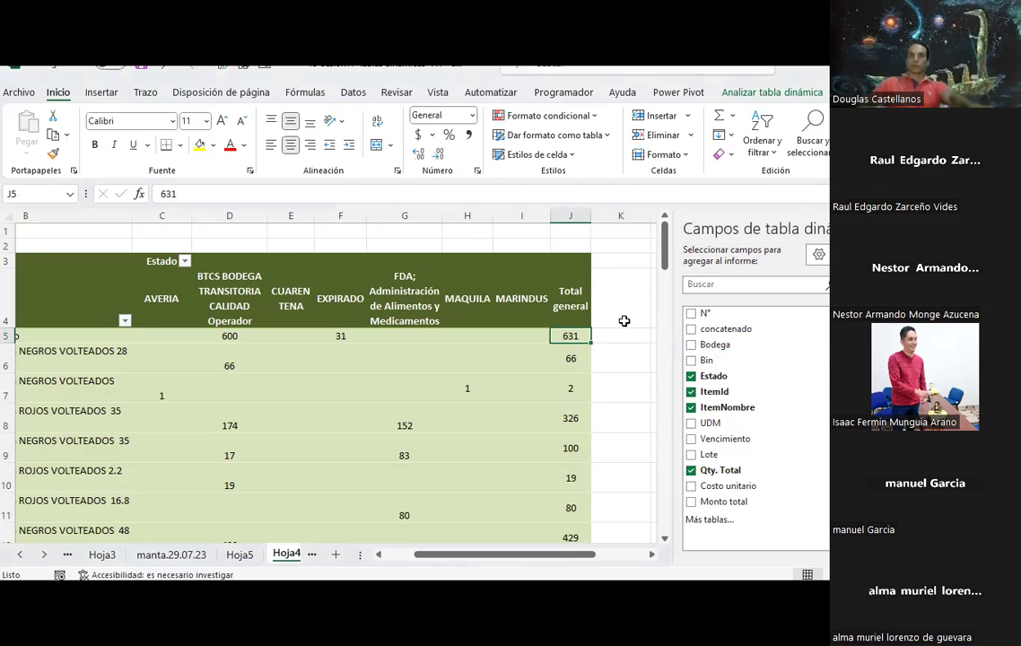
{"action": "mouse_move", "coordinate": [759, 558]}
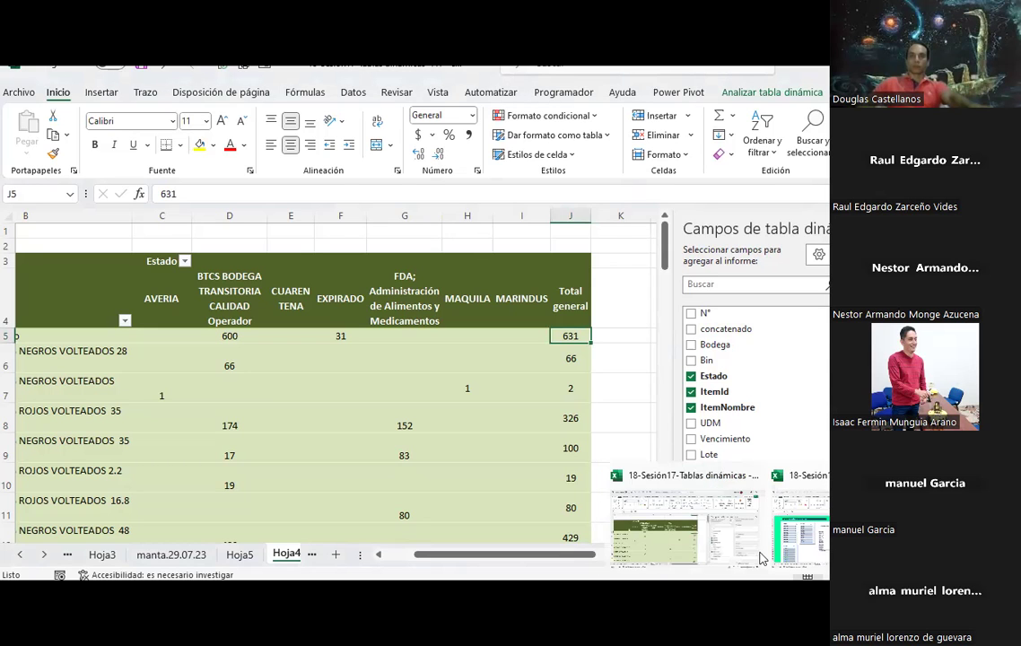
- Switch to the other workbook and open the Manta03.10.23.d1 sales sheet
{"action": "left_click", "coordinate": [803, 540]}
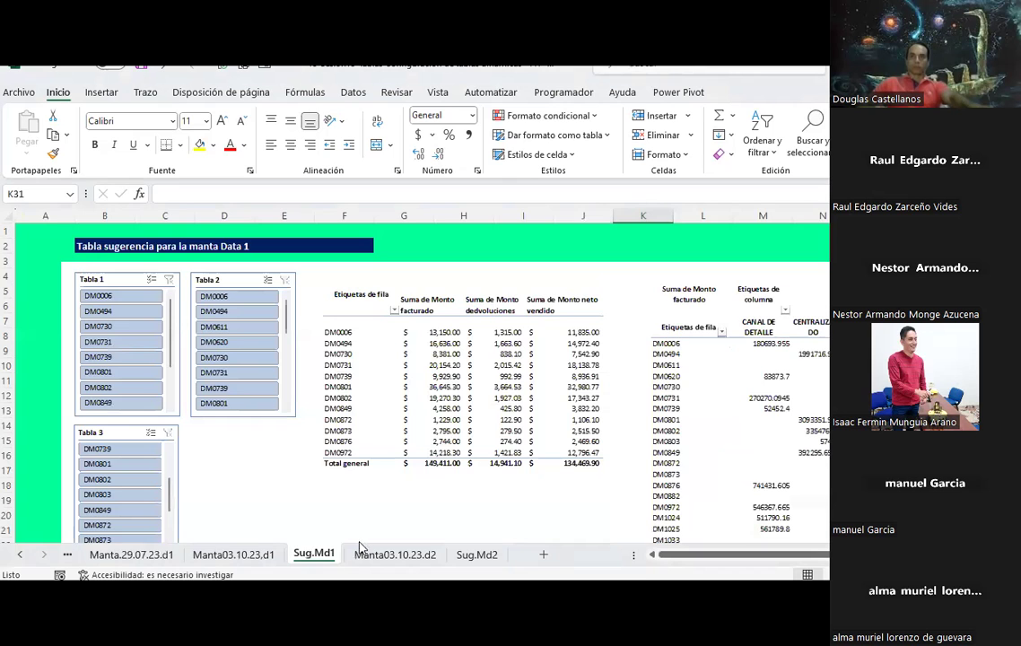
{"action": "left_click", "coordinate": [135, 554]}
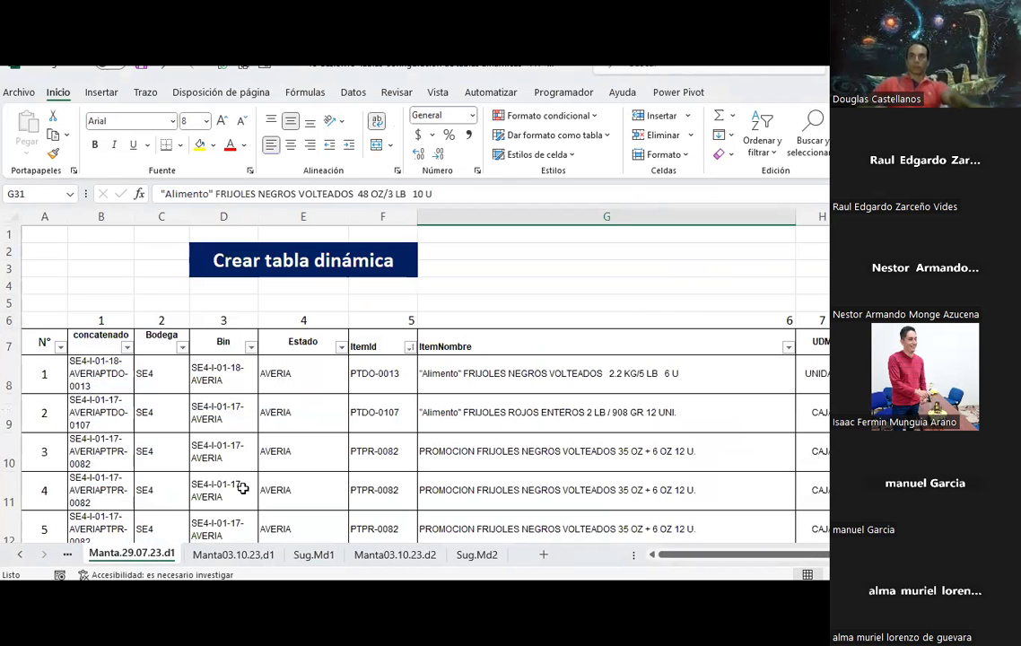
{"action": "scroll", "coordinate": [239, 402], "scroll_direction": "down", "scroll_amount": 1}
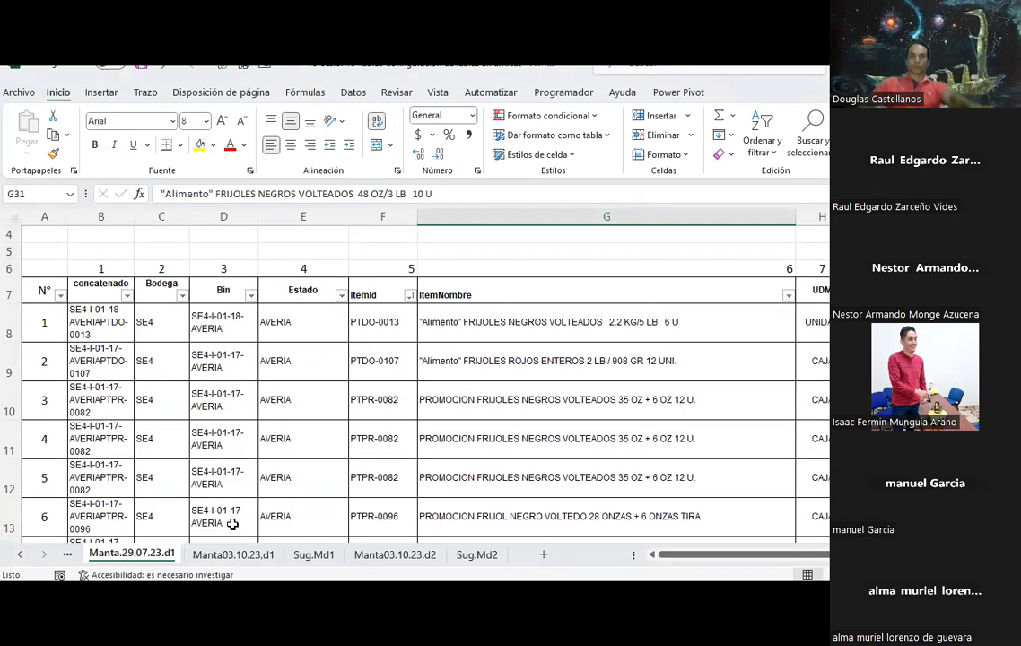
{"action": "left_click", "coordinate": [231, 554]}
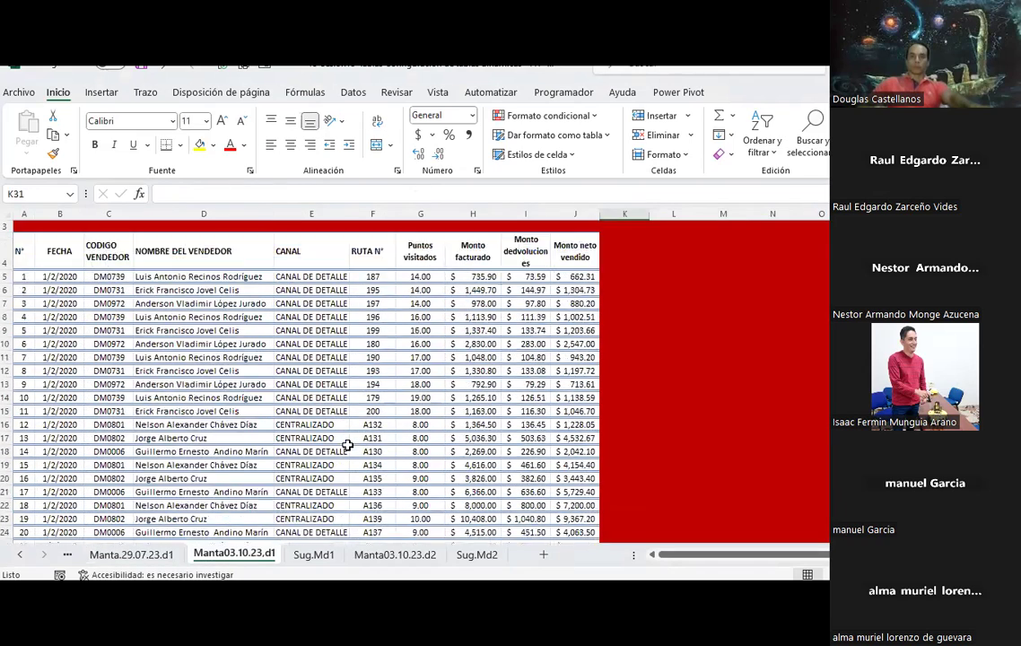
{"action": "scroll", "coordinate": [348, 444], "scroll_direction": "up", "scroll_amount": 1}
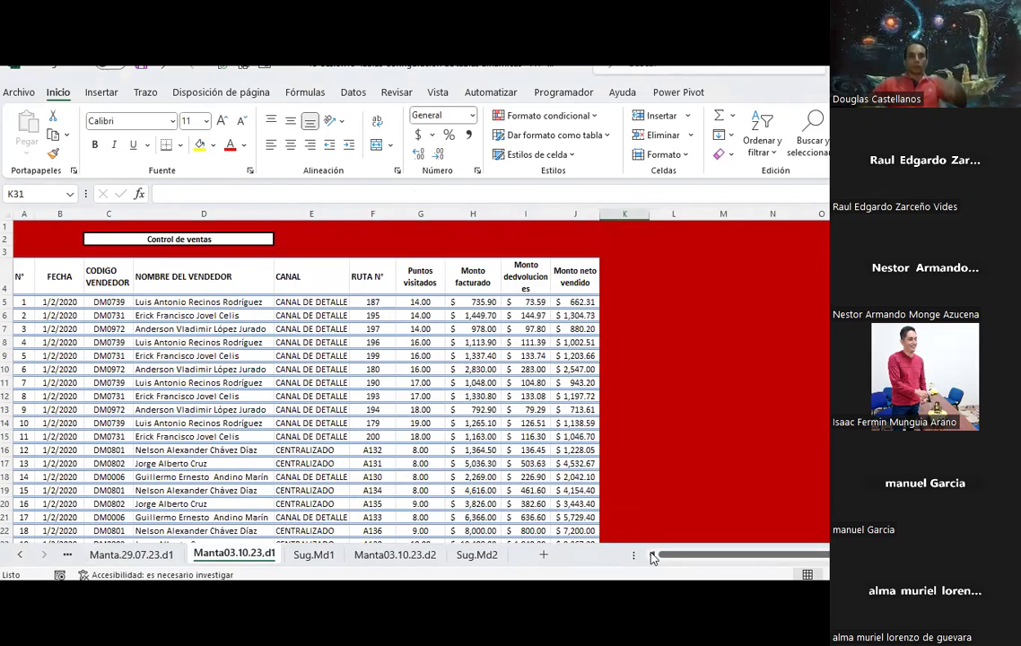
{"action": "scroll", "coordinate": [311, 396], "scroll_direction": "up", "scroll_amount": 2, "text": "ctrl"}
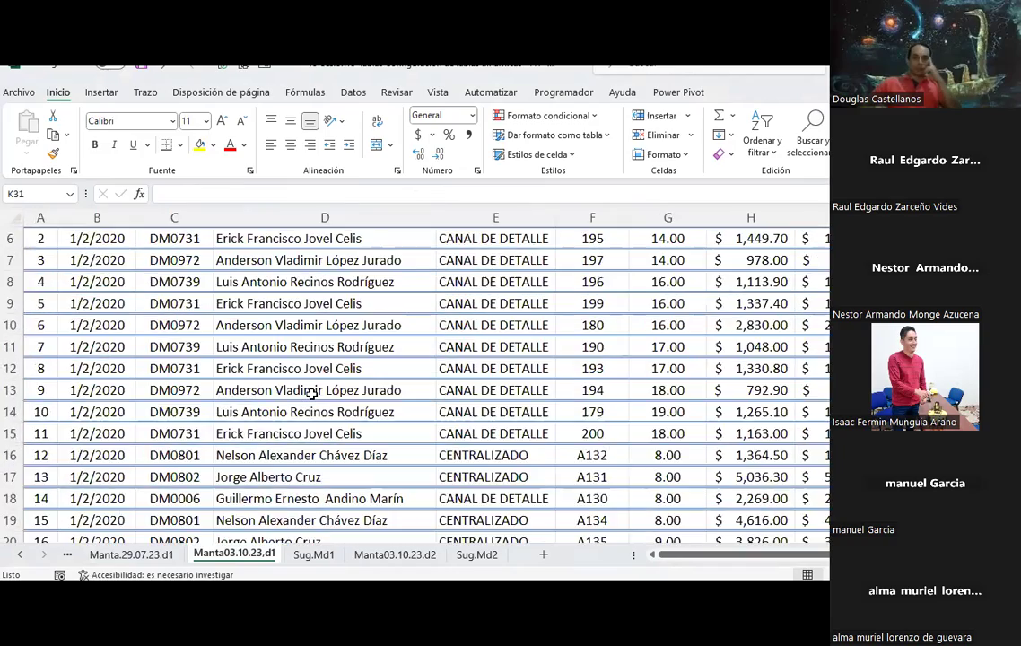
{"action": "scroll", "coordinate": [311, 396], "scroll_direction": "down", "scroll_amount": 2, "text": "ctrl"}
{"action": "scroll", "coordinate": [312, 395], "scroll_direction": "up", "scroll_amount": 2, "text": "ctrl"}
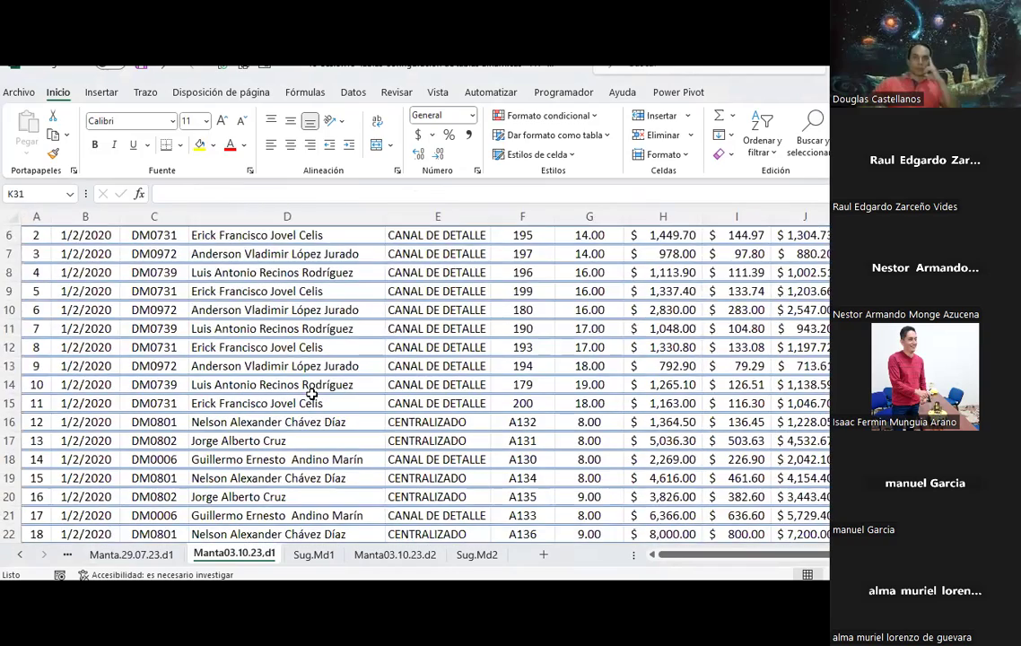
{"action": "scroll", "coordinate": [311, 395], "scroll_direction": "up", "scroll_amount": 2}
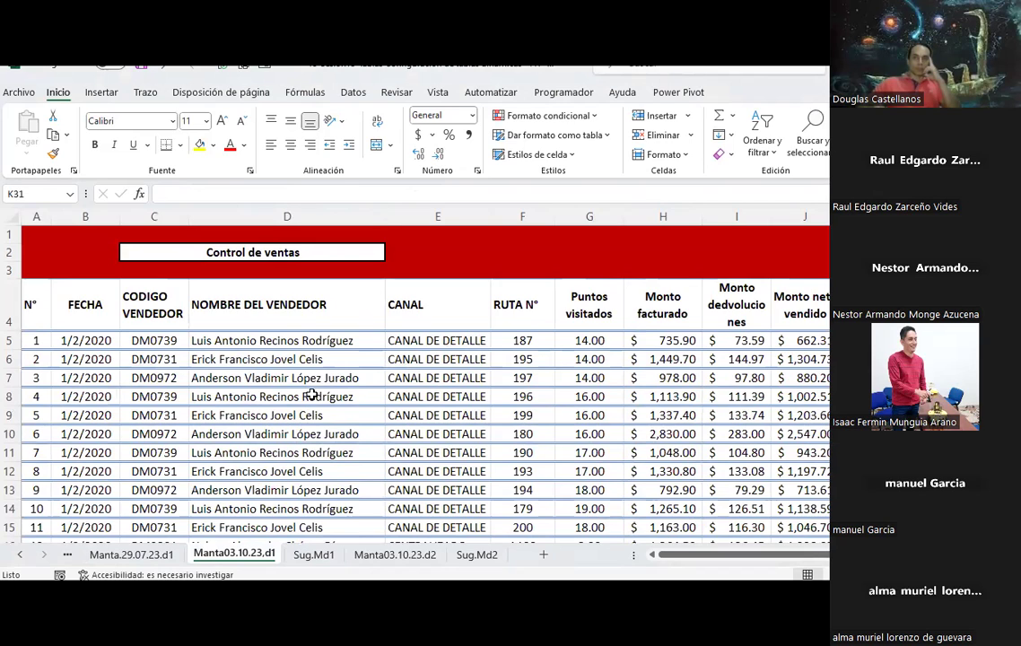
- Review row 5's seller code, name, channel, route, points visited, billed, returned and net amounts
{"action": "left_click", "coordinate": [162, 344]}
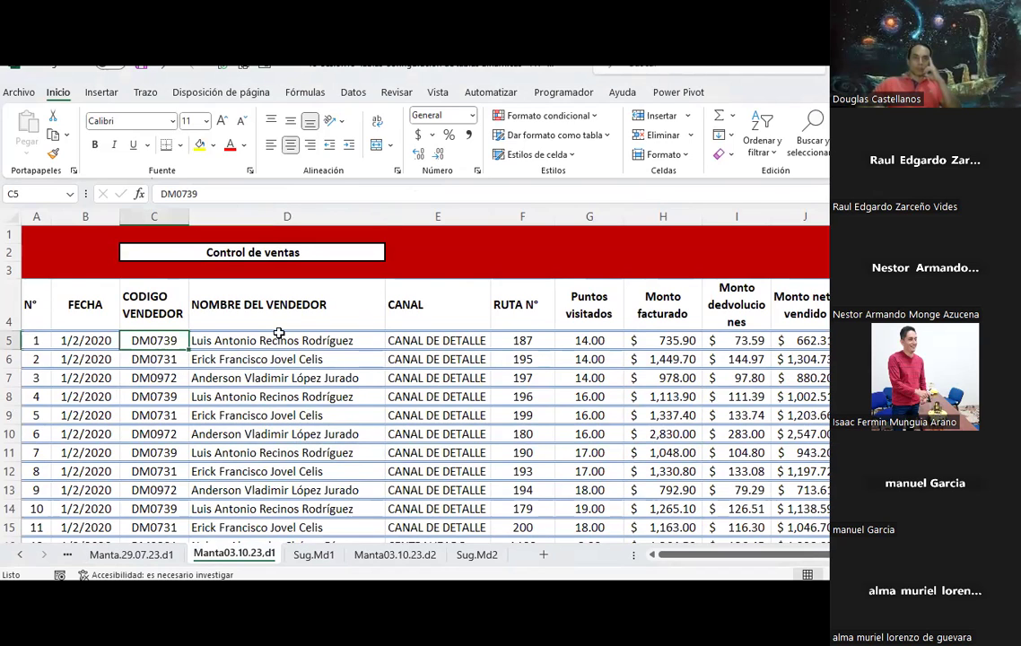
{"action": "left_click", "coordinate": [279, 337]}
{"action": "left_click", "coordinate": [421, 338]}
{"action": "left_click", "coordinate": [518, 338]}
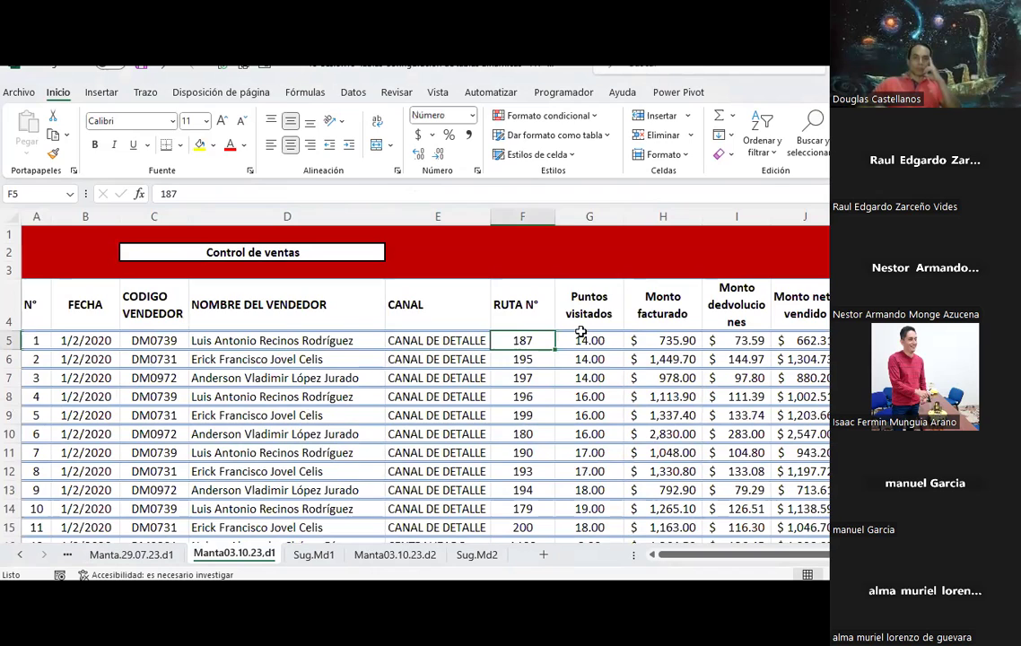
{"action": "left_click", "coordinate": [581, 337]}
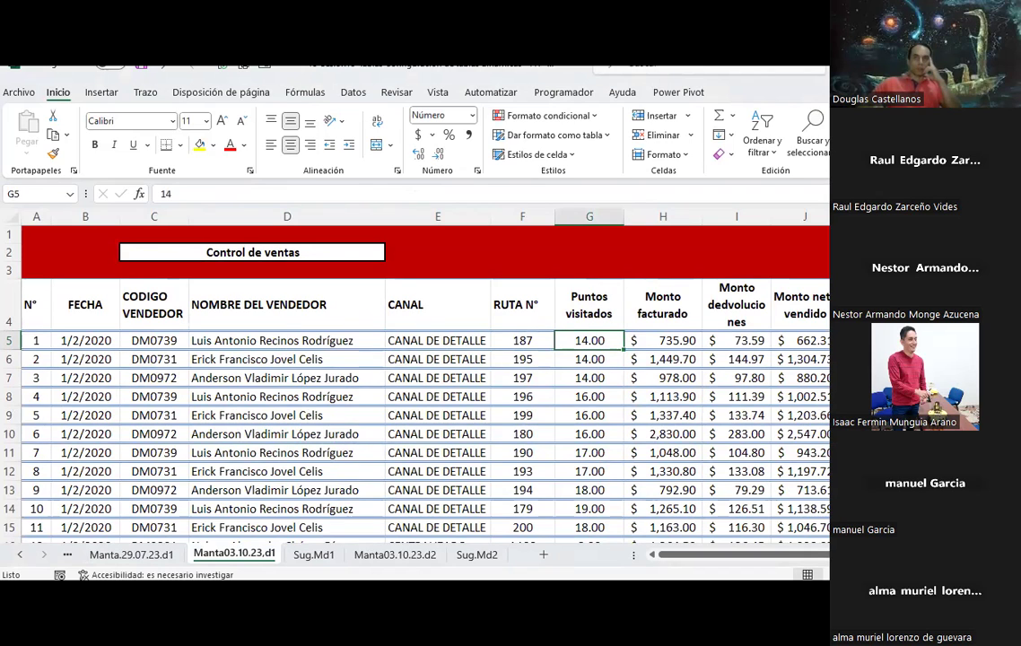
{"action": "left_click", "coordinate": [647, 341]}
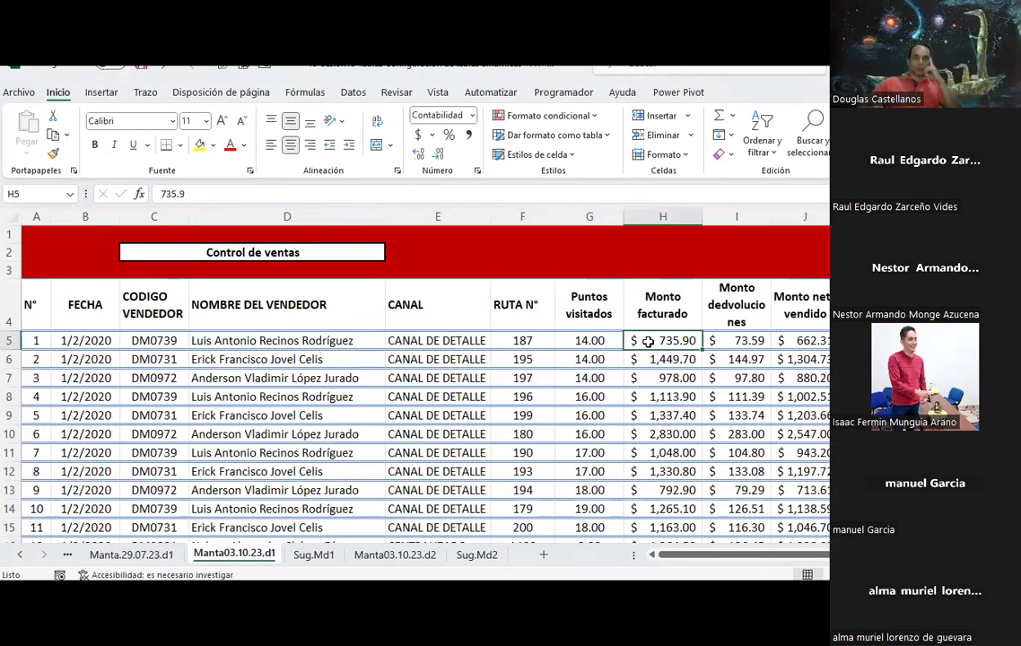
{"action": "left_click", "coordinate": [755, 341]}
{"action": "left_click", "coordinate": [800, 340]}
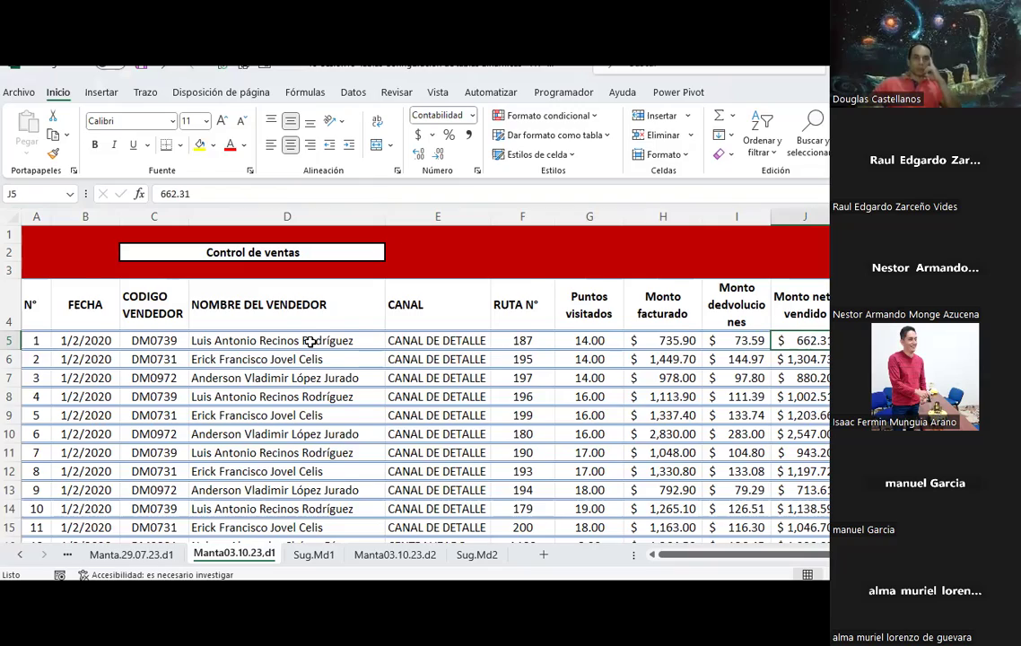
- Widen columns A and B so numbers and dates display, then move to the Manta03.10.23.d2 sheet
{"action": "scroll", "coordinate": [314, 339], "scroll_direction": "down", "scroll_amount": 3}
{"action": "scroll", "coordinate": [538, 287], "scroll_direction": "down", "scroll_amount": 12}
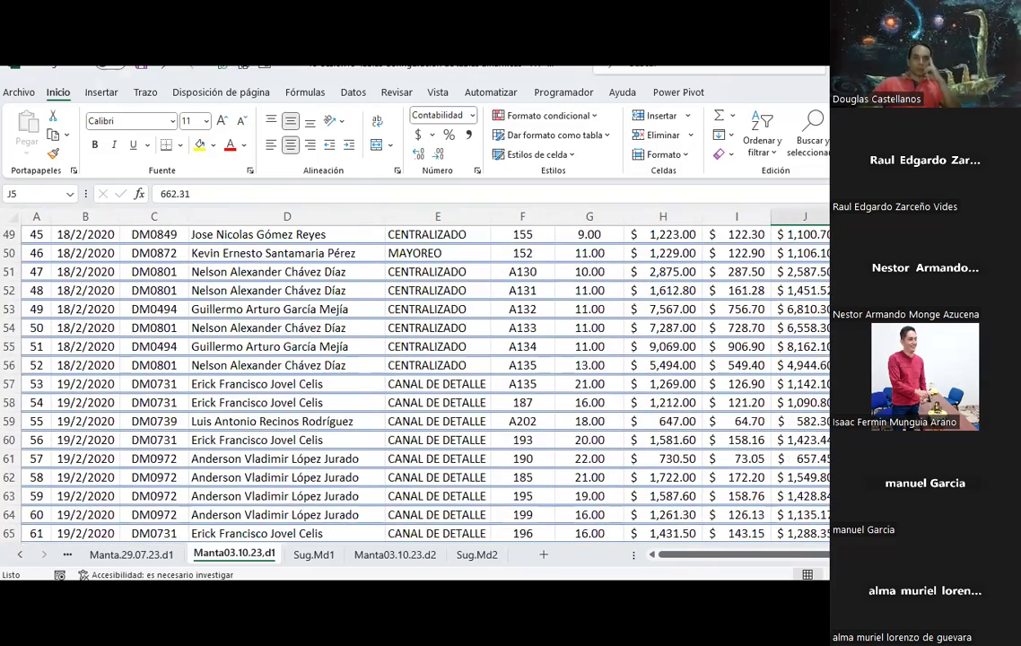
{"action": "scroll", "coordinate": [412, 376], "scroll_direction": "down", "scroll_amount": 15}
{"action": "scroll", "coordinate": [413, 377], "scroll_direction": "down", "scroll_amount": 20}
{"action": "scroll", "coordinate": [412, 376], "scroll_direction": "down", "scroll_amount": 10}
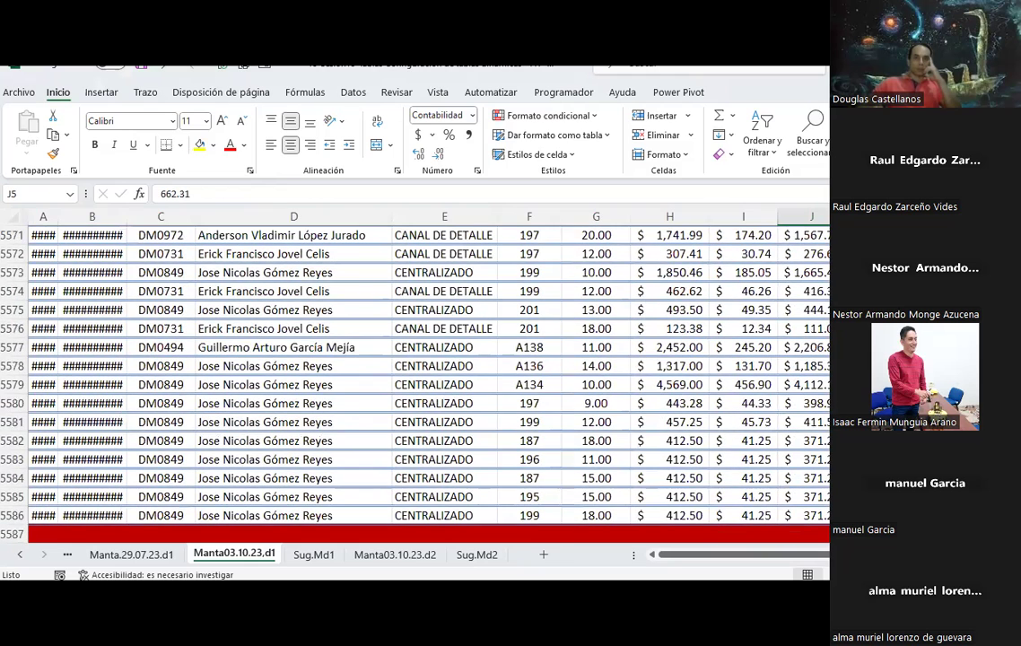
{"action": "left_click_drag", "start_coordinate": [55, 216], "coordinate": [62, 216]}
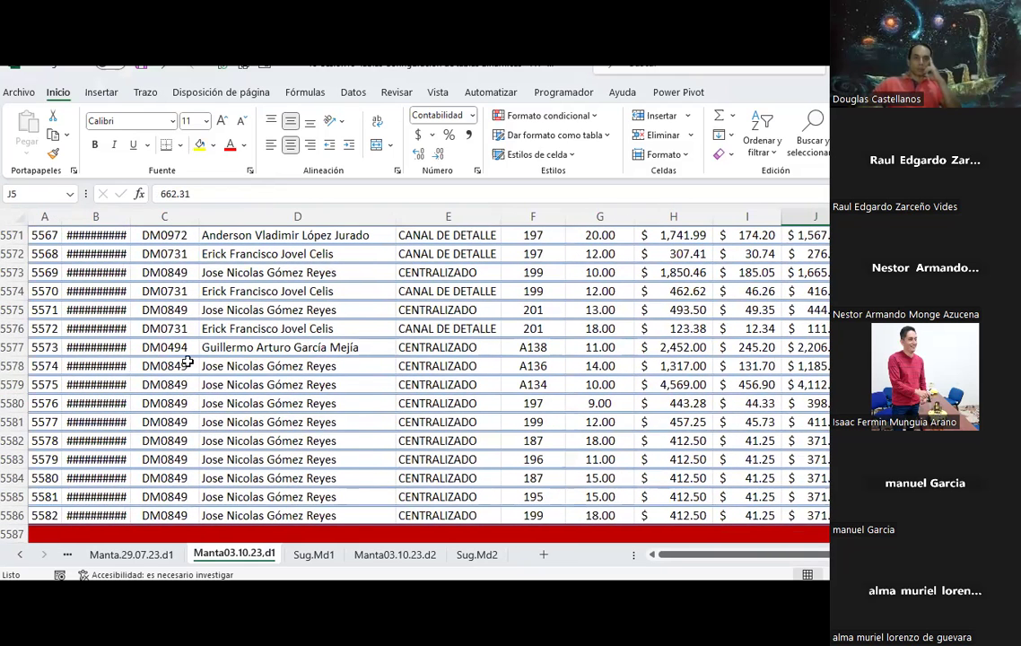
{"action": "left_click_drag", "start_coordinate": [130, 216], "coordinate": [134, 216]}
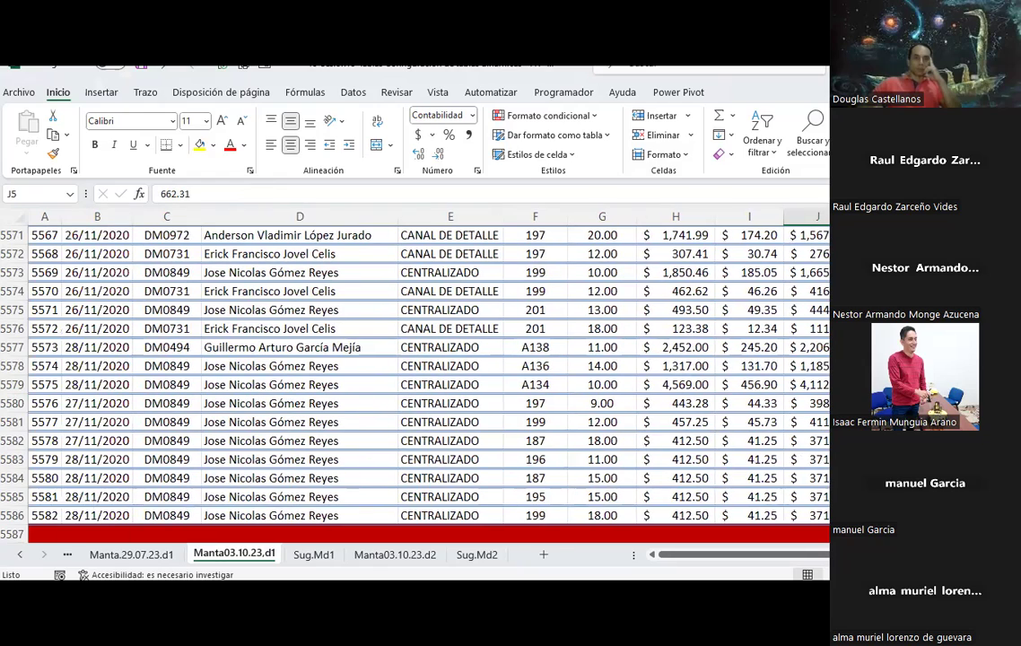
{"action": "scroll", "coordinate": [413, 376], "scroll_direction": "up", "scroll_amount": 5}
{"action": "scroll", "coordinate": [412, 377], "scroll_direction": "up", "scroll_amount": 20}
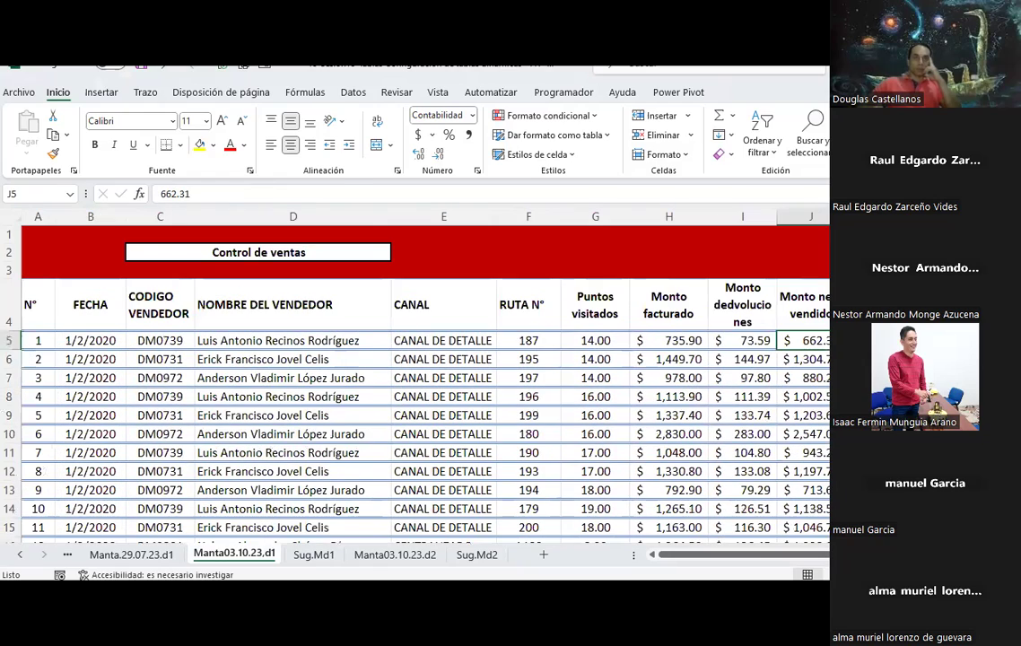
{"action": "left_click", "coordinate": [373, 563]}
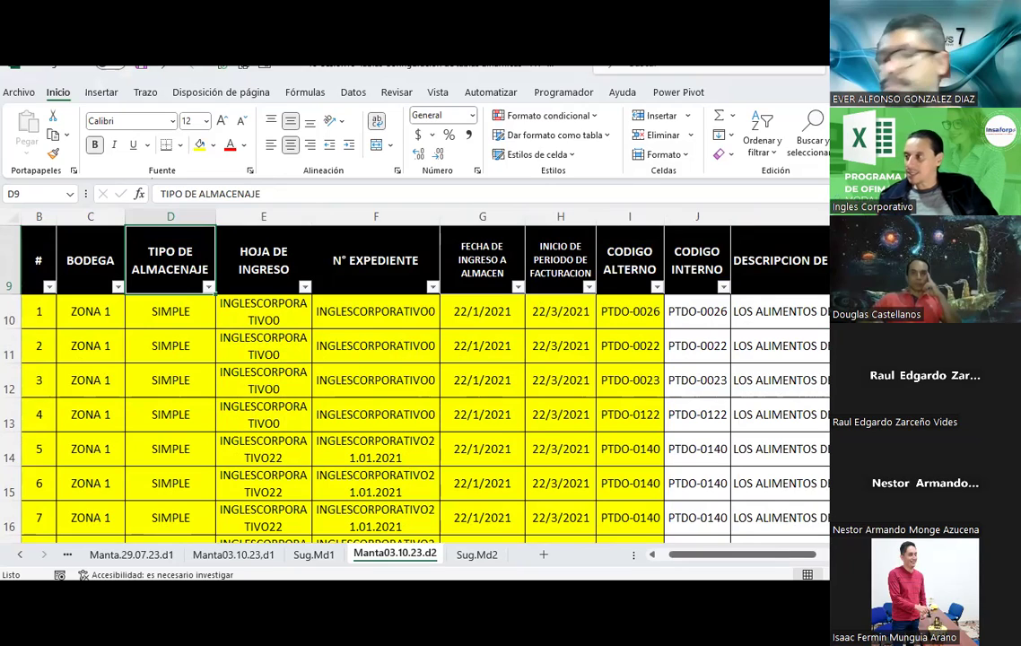
{"action": "left_click_drag", "start_coordinate": [733, 555], "coordinate": [828, 555]}
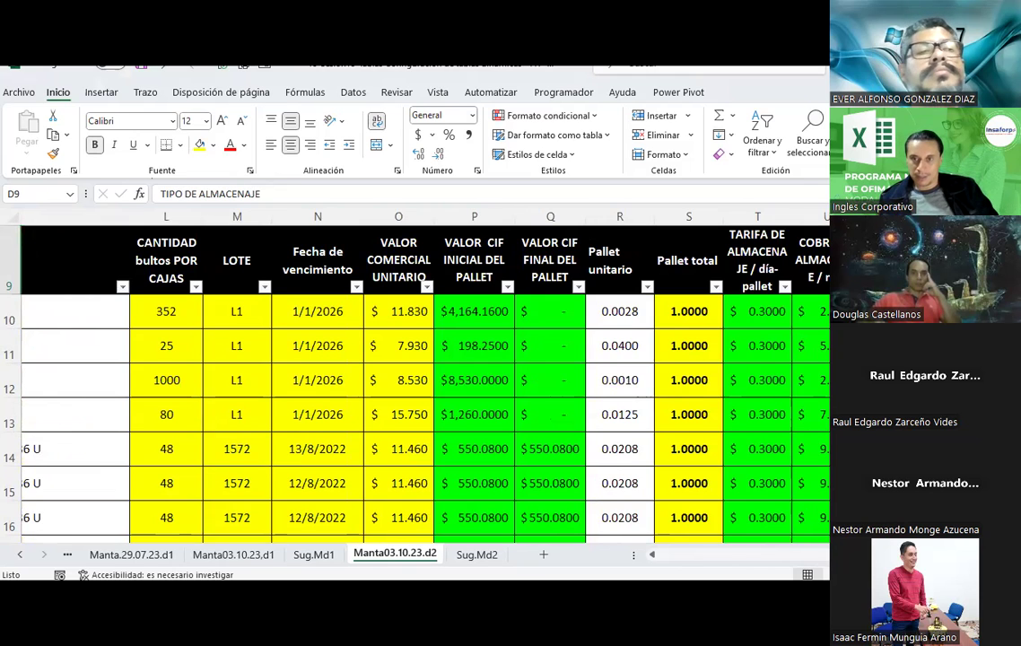
{"action": "scroll", "coordinate": [700, 536], "scroll_direction": "left", "scroll_amount": 5}
{"action": "scroll", "coordinate": [453, 531], "scroll_direction": "left", "scroll_amount": 5}
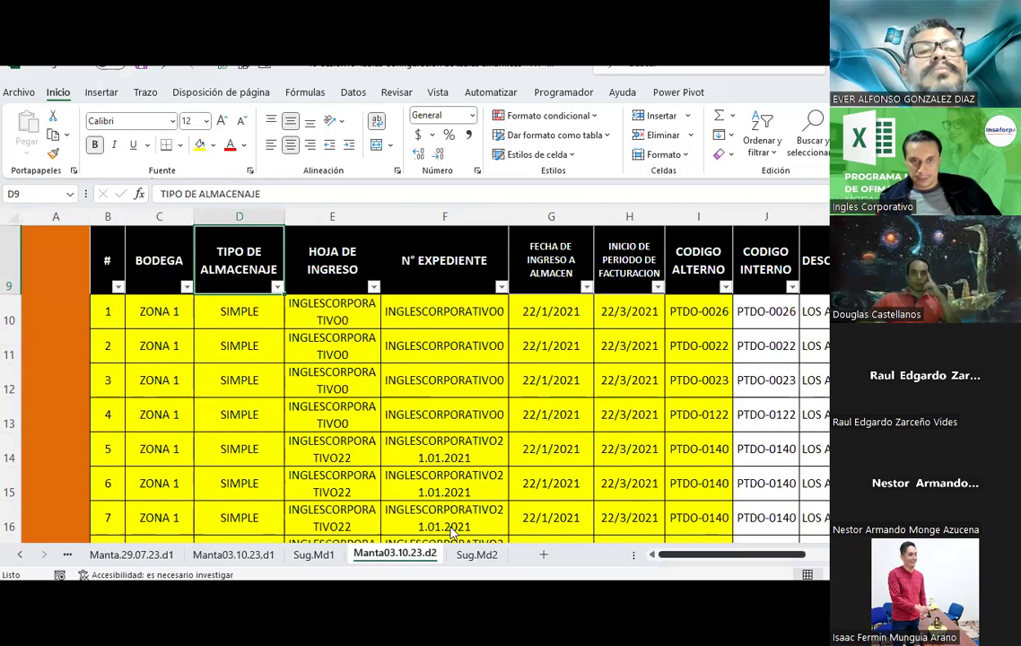
{"action": "scroll", "coordinate": [337, 421], "scroll_direction": "down", "scroll_amount": 3}
{"action": "scroll", "coordinate": [333, 422], "scroll_direction": "down", "scroll_amount": 4}
{"action": "scroll", "coordinate": [332, 426], "scroll_direction": "down", "scroll_amount": 8}
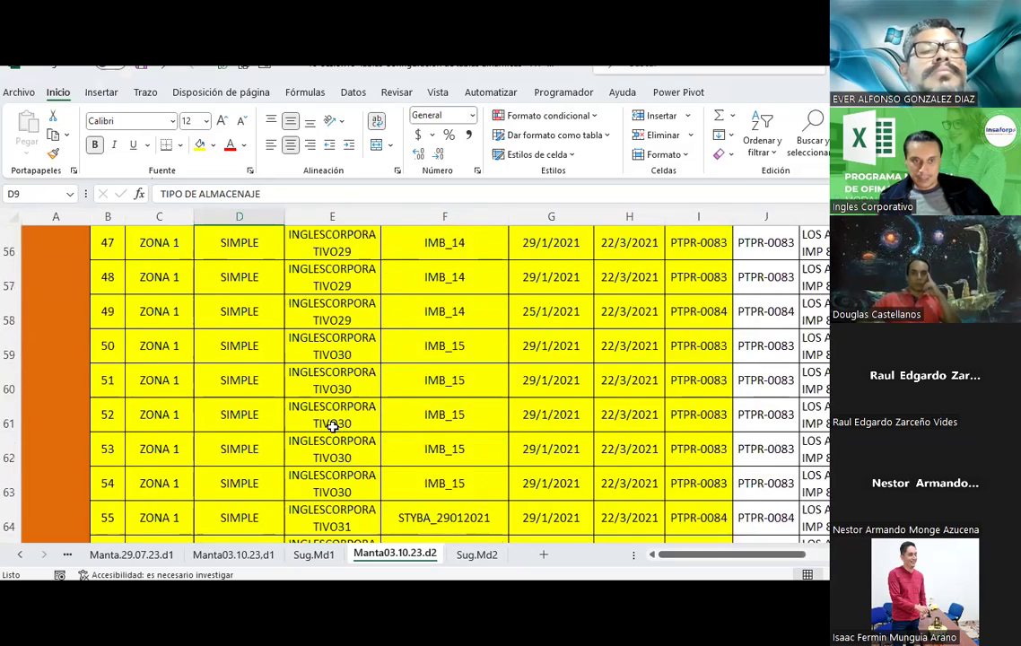
{"action": "scroll", "coordinate": [332, 427], "scroll_direction": "down", "scroll_amount": 9}
{"action": "scroll", "coordinate": [331, 427], "scroll_direction": "down", "scroll_amount": 9}
{"action": "scroll", "coordinate": [323, 427], "scroll_direction": "down", "scroll_amount": 3}
{"action": "scroll", "coordinate": [322, 428], "scroll_direction": "down", "scroll_amount": 7}
{"action": "scroll", "coordinate": [322, 428], "scroll_direction": "down", "scroll_amount": 3}
{"action": "scroll", "coordinate": [322, 427], "scroll_direction": "down", "scroll_amount": 11}
{"action": "scroll", "coordinate": [322, 428], "scroll_direction": "down", "scroll_amount": 9}
{"action": "scroll", "coordinate": [322, 428], "scroll_direction": "down", "scroll_amount": 4}
{"action": "scroll", "coordinate": [321, 428], "scroll_direction": "down", "scroll_amount": 8}
{"action": "scroll", "coordinate": [322, 428], "scroll_direction": "down", "scroll_amount": 8}
{"action": "scroll", "coordinate": [322, 428], "scroll_direction": "down", "scroll_amount": 3}
{"action": "scroll", "coordinate": [322, 428], "scroll_direction": "down", "scroll_amount": 8}
{"action": "scroll", "coordinate": [322, 428], "scroll_direction": "down", "scroll_amount": 4}
{"action": "scroll", "coordinate": [322, 428], "scroll_direction": "down", "scroll_amount": 8}
{"action": "scroll", "coordinate": [322, 428], "scroll_direction": "down", "scroll_amount": 6}
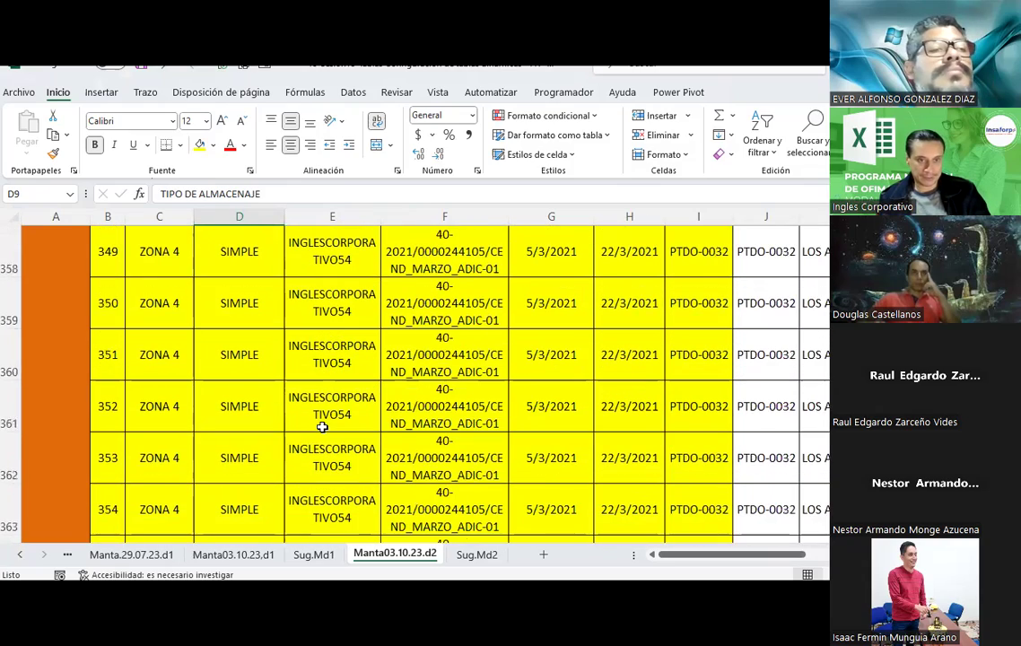
{"action": "left_click", "coordinate": [322, 428]}
{"action": "scroll", "coordinate": [322, 428], "scroll_direction": "down", "scroll_amount": 3}
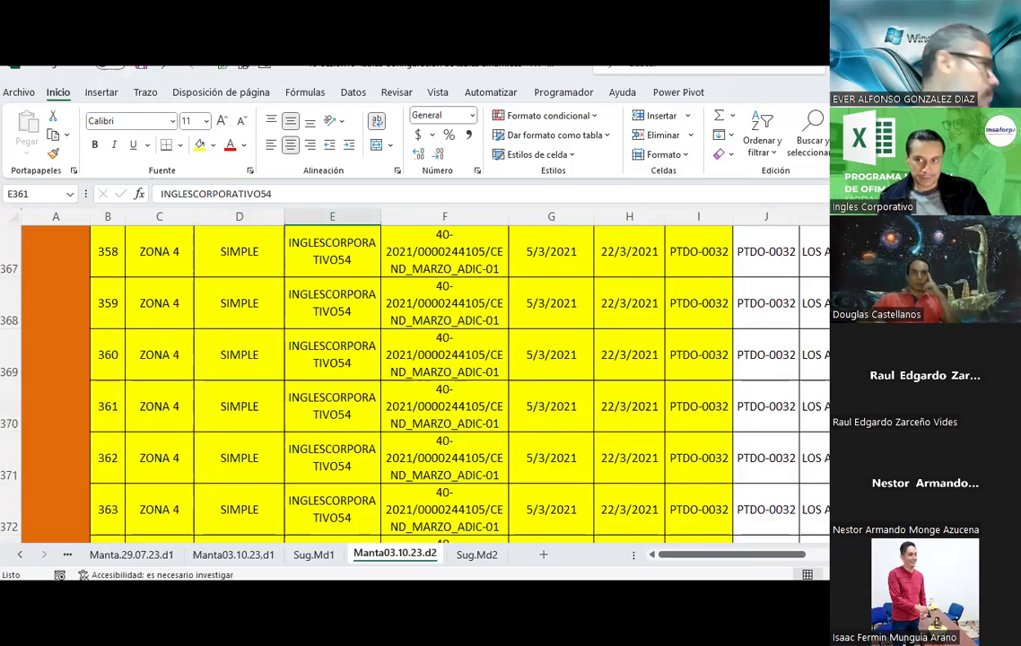
{"action": "scroll", "coordinate": [322, 428], "scroll_direction": "down", "scroll_amount": 20}
{"action": "scroll", "coordinate": [322, 428], "scroll_direction": "down", "scroll_amount": 20}
{"action": "scroll", "coordinate": [322, 428], "scroll_direction": "up", "scroll_amount": 20}
{"action": "scroll", "coordinate": [752, 303], "scroll_direction": "down", "scroll_amount": 5}
{"action": "scroll", "coordinate": [752, 303], "scroll_direction": "up", "scroll_amount": 20}
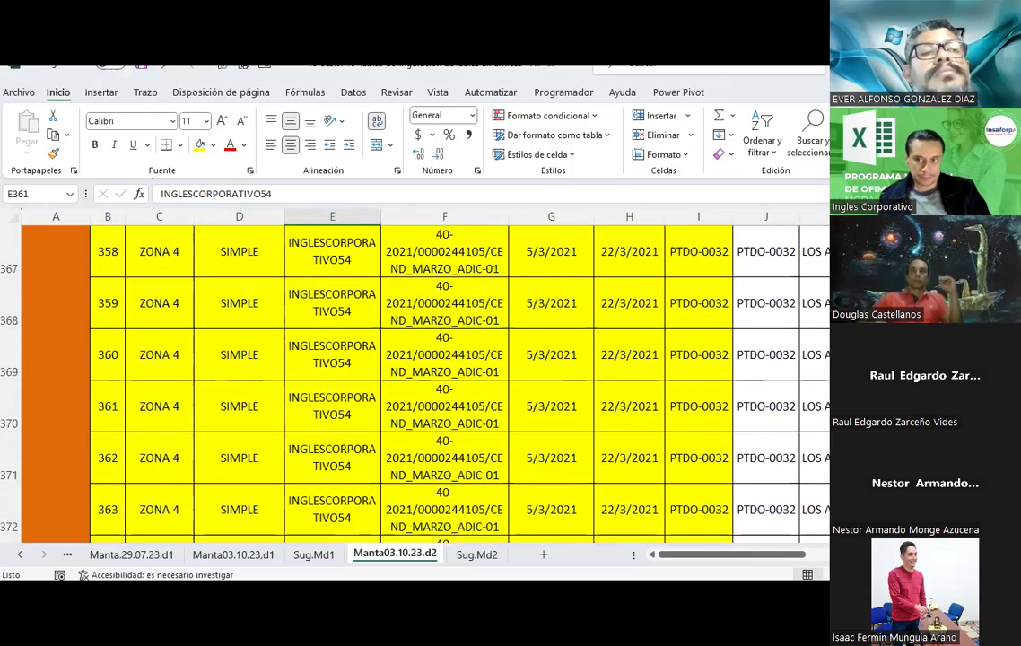
{"action": "scroll", "coordinate": [416, 382], "scroll_direction": "down", "scroll_amount": 20}
{"action": "scroll", "coordinate": [415, 383], "scroll_direction": "down", "scroll_amount": 20}
{"action": "scroll", "coordinate": [416, 382], "scroll_direction": "down", "scroll_amount": 20}
{"action": "scroll", "coordinate": [416, 382], "scroll_direction": "down", "scroll_amount": 20}
{"action": "scroll", "coordinate": [790, 351], "scroll_direction": "down", "scroll_amount": 4}
{"action": "scroll", "coordinate": [790, 352], "scroll_direction": "down", "scroll_amount": 3}
{"action": "scroll", "coordinate": [789, 352], "scroll_direction": "up", "scroll_amount": 2}
{"action": "scroll", "coordinate": [789, 352], "scroll_direction": "up", "scroll_amount": 1}
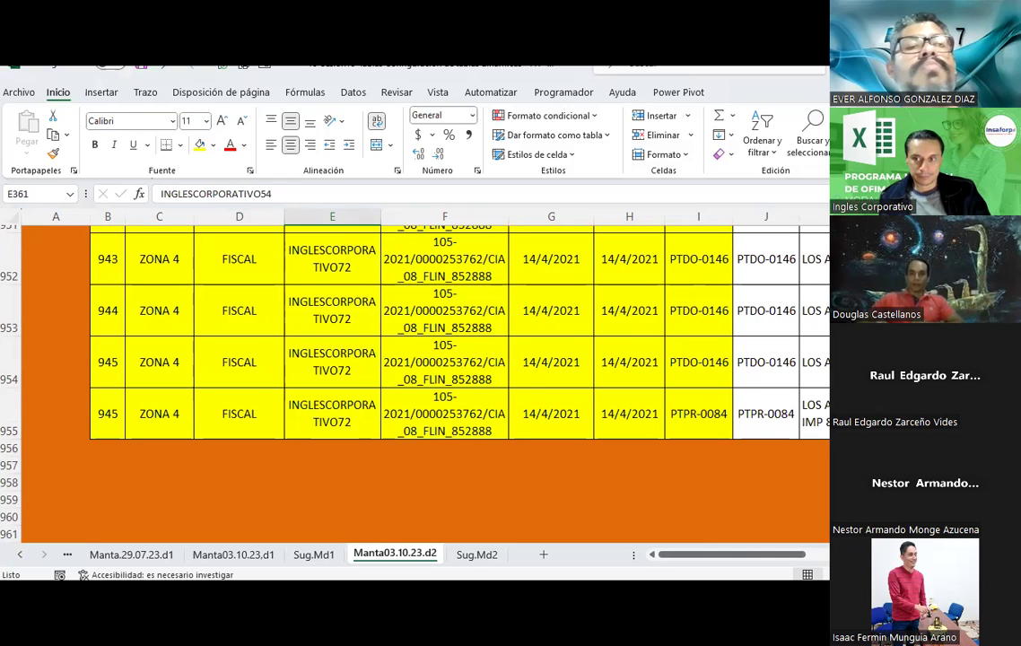
{"action": "scroll", "coordinate": [506, 449], "scroll_direction": "up", "scroll_amount": 20}
{"action": "scroll", "coordinate": [506, 448], "scroll_direction": "up", "scroll_amount": 20}
{"action": "scroll", "coordinate": [506, 476], "scroll_direction": "down", "scroll_amount": 2}
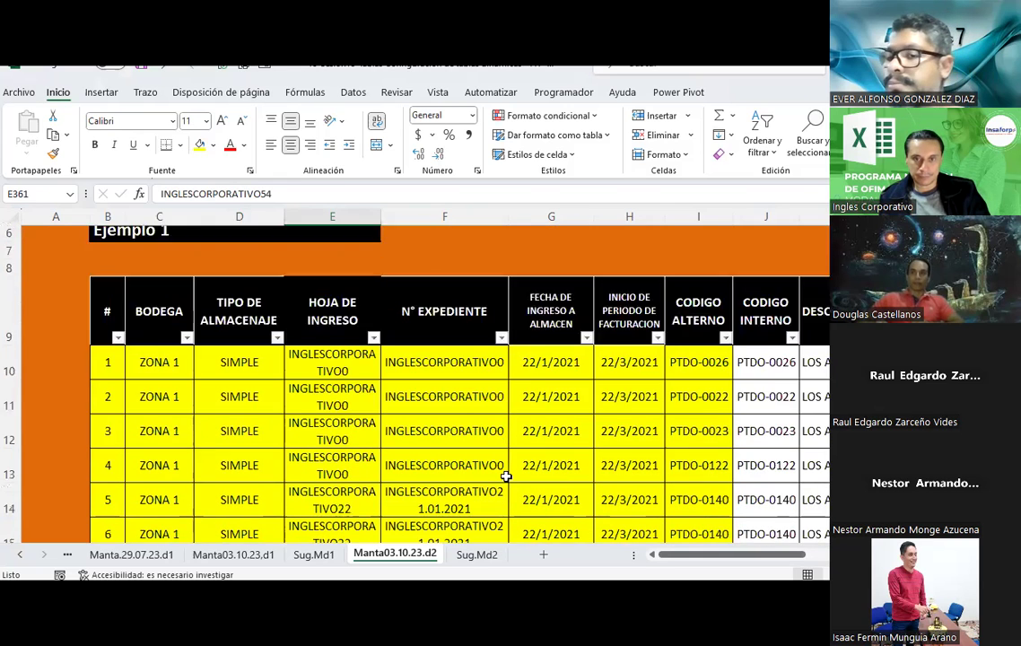
{"action": "scroll", "coordinate": [506, 476], "scroll_direction": "down", "scroll_amount": 3}
{"action": "scroll", "coordinate": [506, 477], "scroll_direction": "down", "scroll_amount": 1}
{"action": "scroll", "coordinate": [506, 476], "scroll_direction": "down", "scroll_amount": 3}
{"action": "scroll", "coordinate": [505, 476], "scroll_direction": "down", "scroll_amount": 3}
{"action": "scroll", "coordinate": [506, 476], "scroll_direction": "up", "scroll_amount": 5}
{"action": "scroll", "coordinate": [506, 476], "scroll_direction": "up", "scroll_amount": 4}
{"action": "scroll", "coordinate": [505, 476], "scroll_direction": "up", "scroll_amount": 1}
{"action": "scroll", "coordinate": [506, 476], "scroll_direction": "up", "scroll_amount": 3}
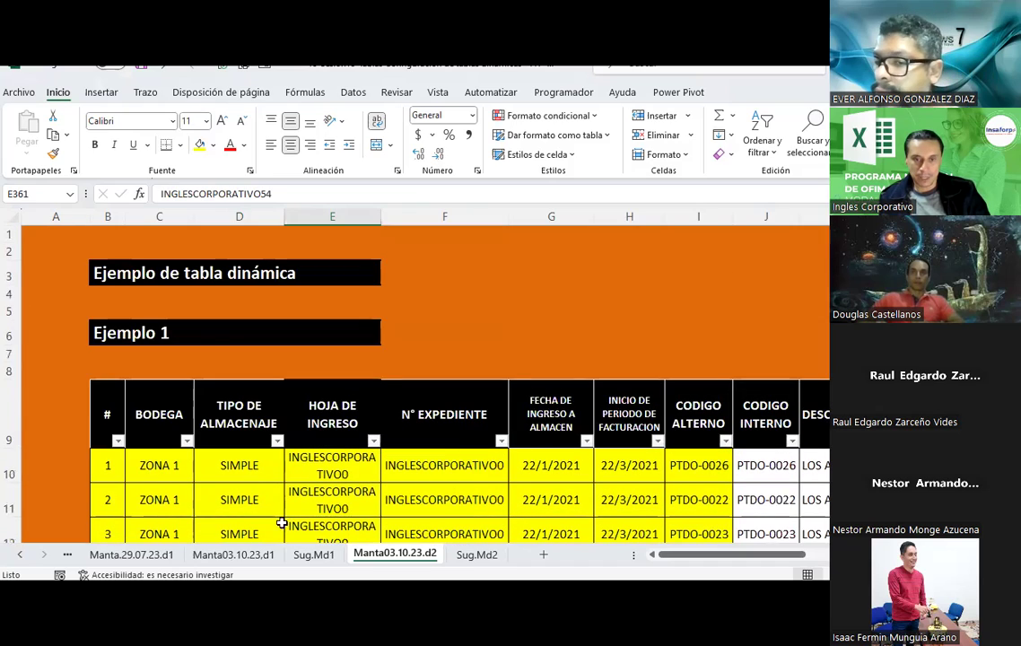
- On Manta03.10.23.d1, select the sales table from headers A4:J4 down to the last data row
{"action": "left_click", "coordinate": [131, 554]}
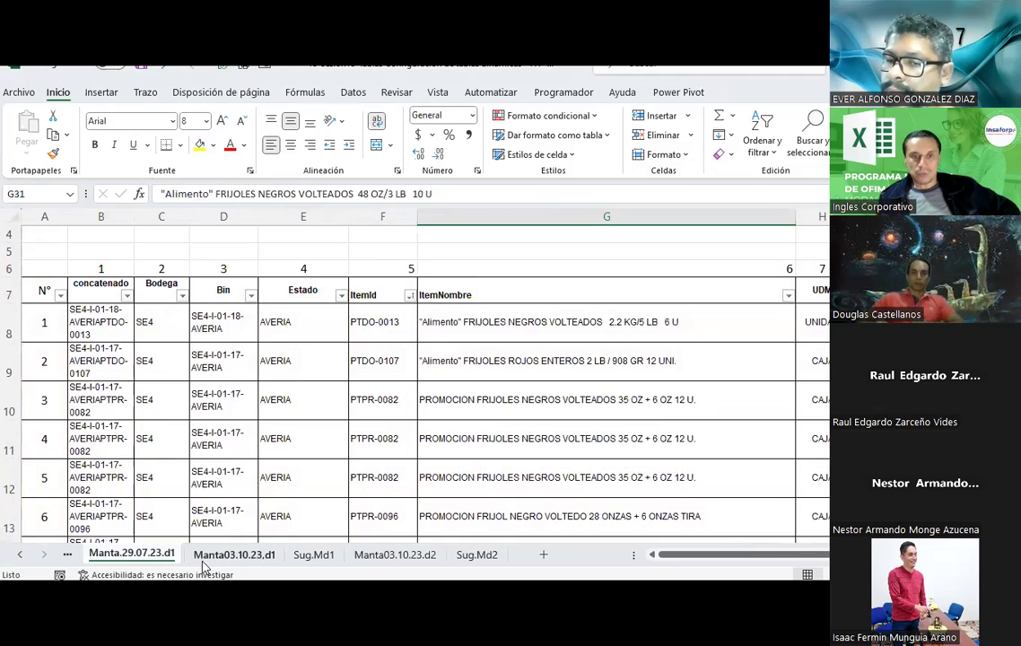
{"action": "left_click", "coordinate": [204, 560]}
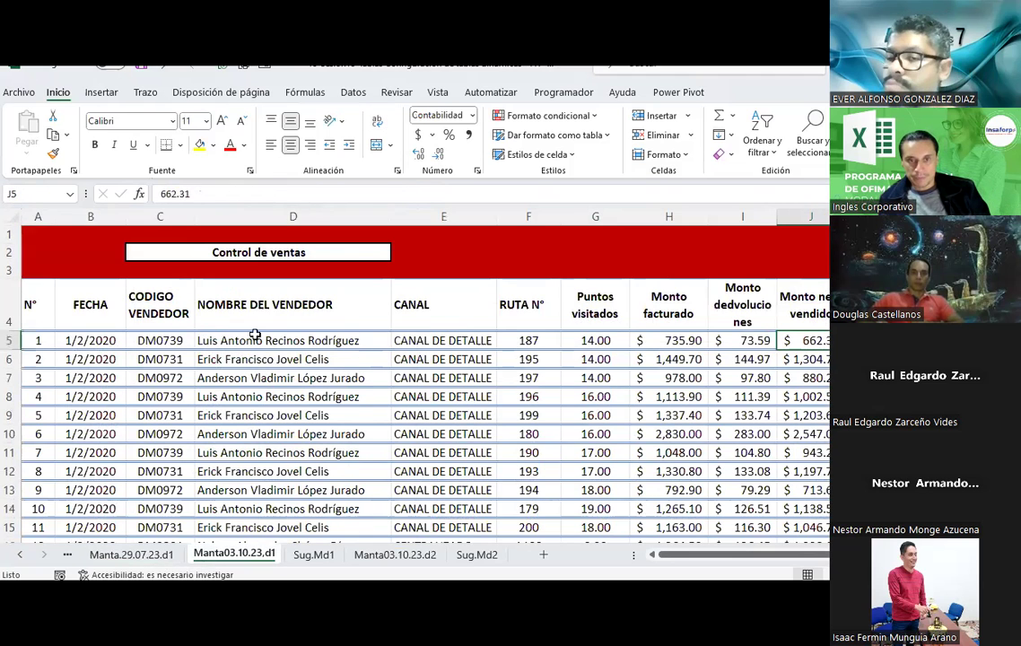
{"action": "left_click", "coordinate": [32, 303]}
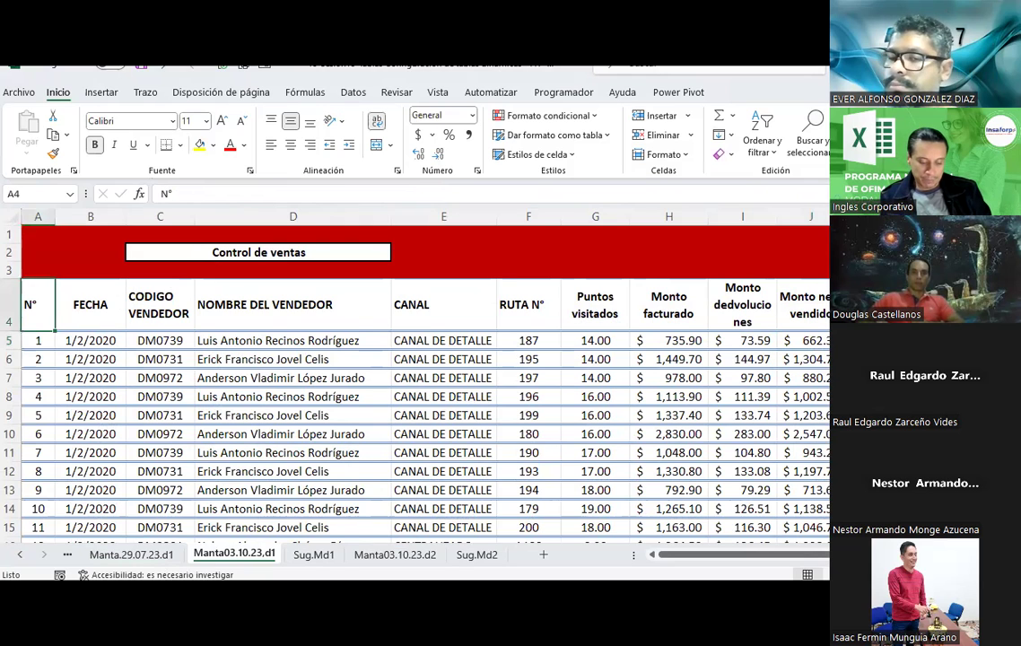
{"action": "left_click_drag", "start_coordinate": [37, 304], "coordinate": [811, 304]}
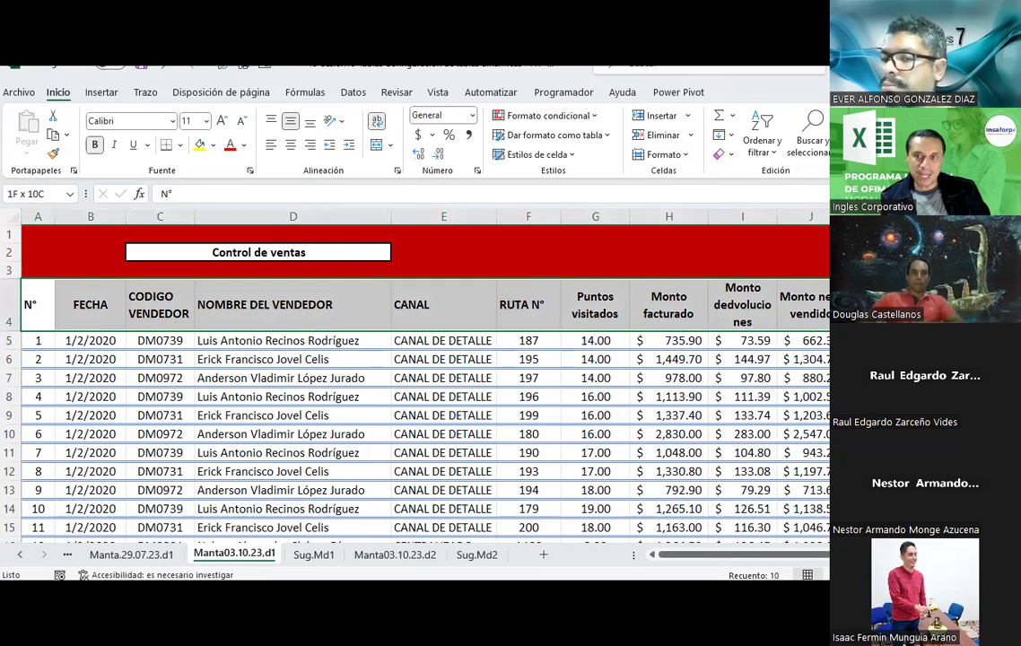
{"action": "key", "text": "ctrl+shift+Down"}
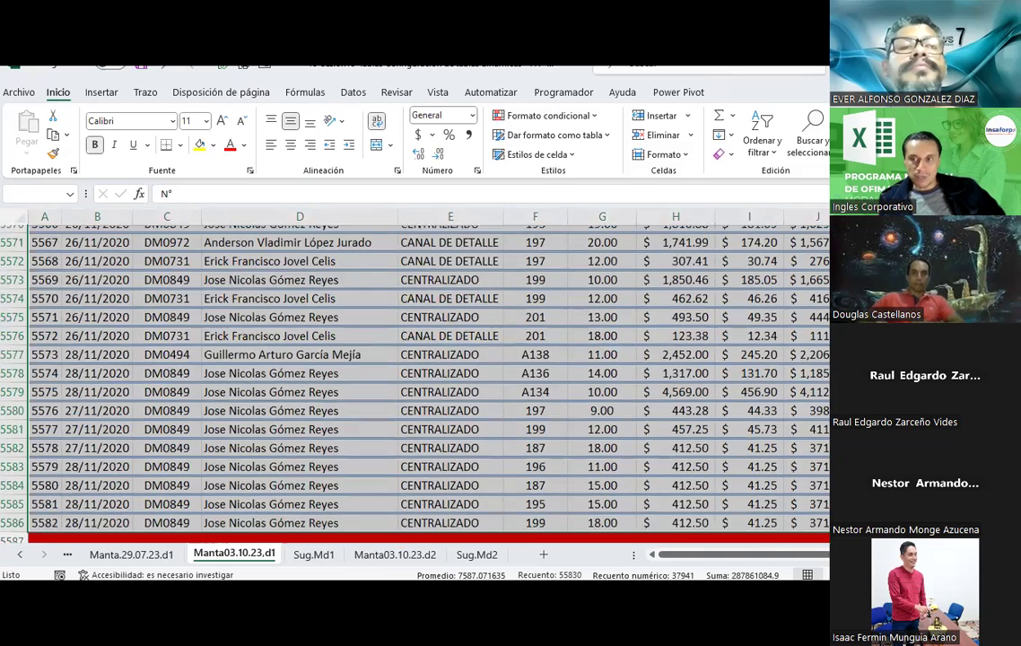
{"action": "scroll", "coordinate": [413, 377], "scroll_direction": "up", "scroll_amount": 20}
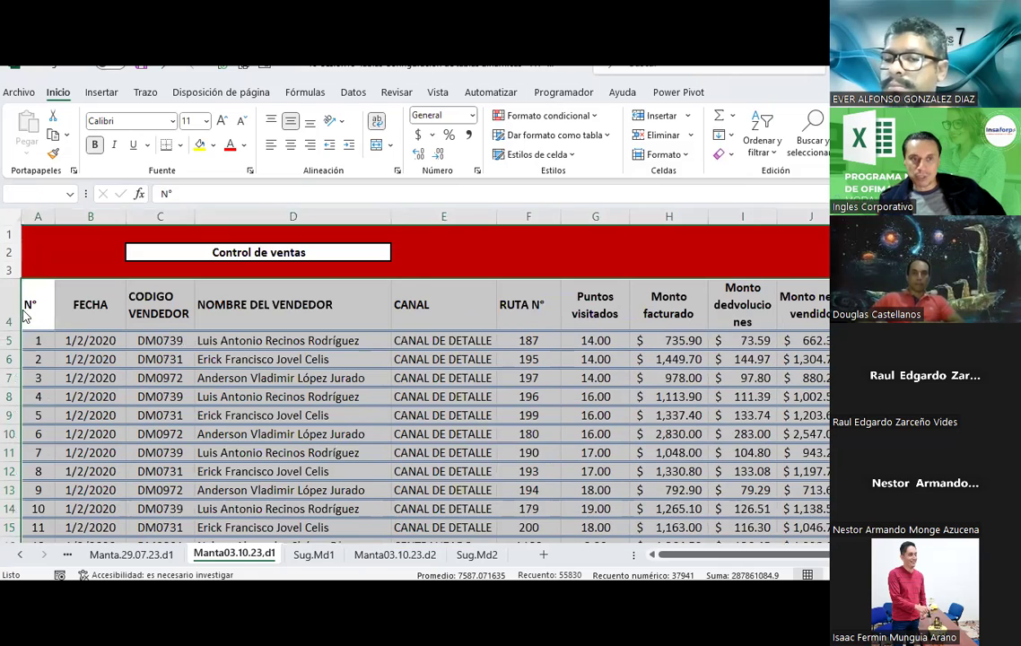
{"action": "left_click", "coordinate": [27, 310]}
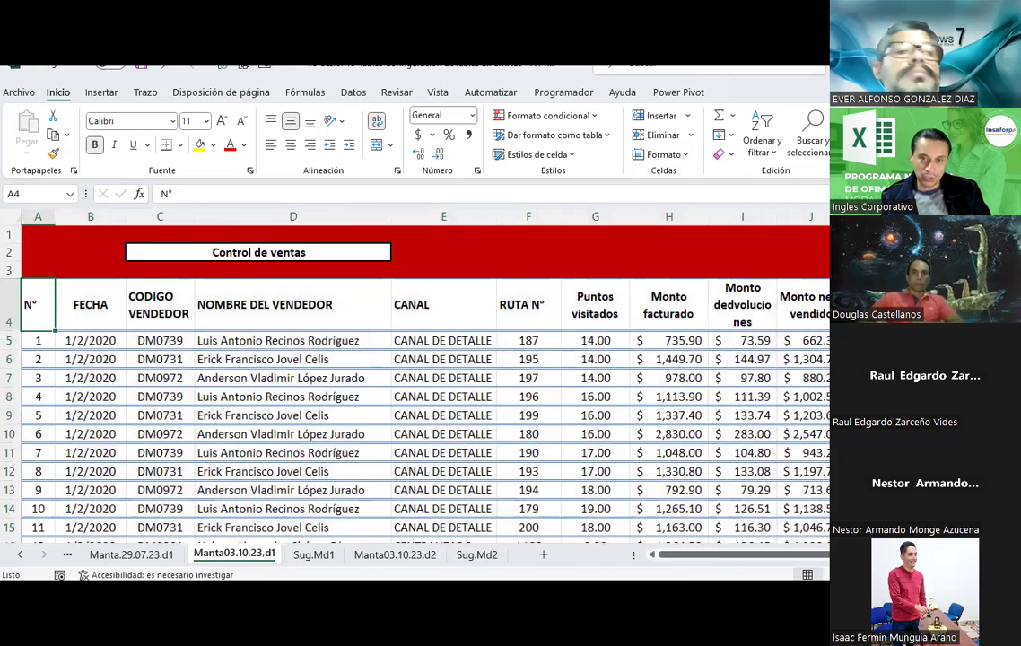
{"action": "key", "text": "shift+Right"}
{"action": "key", "text": "shift+Right"}
{"action": "key", "text": "shift+Right"}
{"action": "key", "text": "ctrl+shift+Down"}
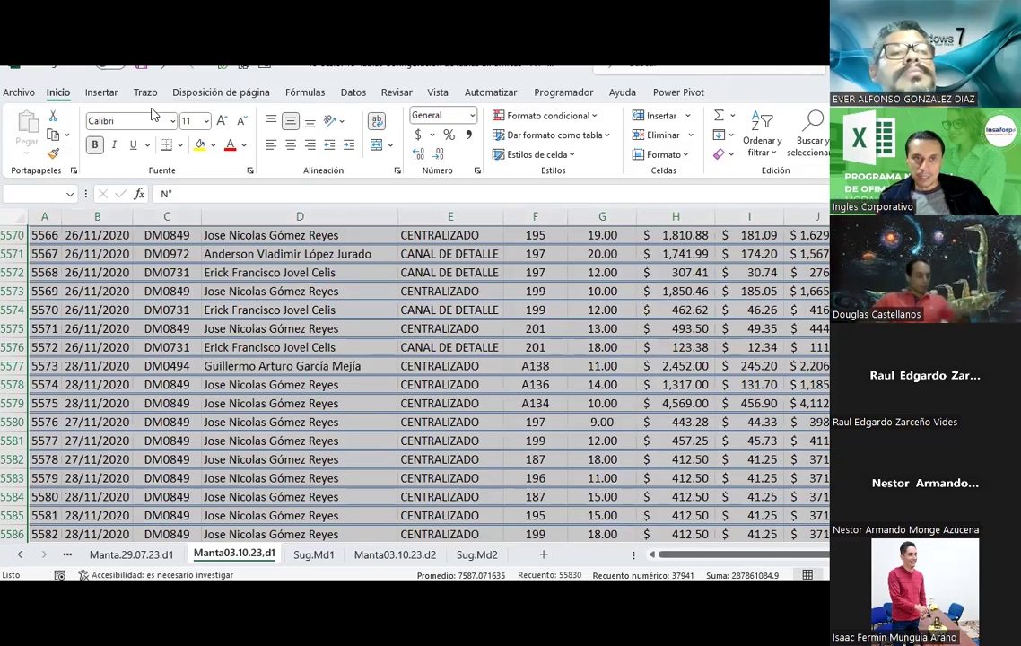
- Insert a pivot table from the selected range on a new sheet
{"action": "left_click", "coordinate": [103, 92]}
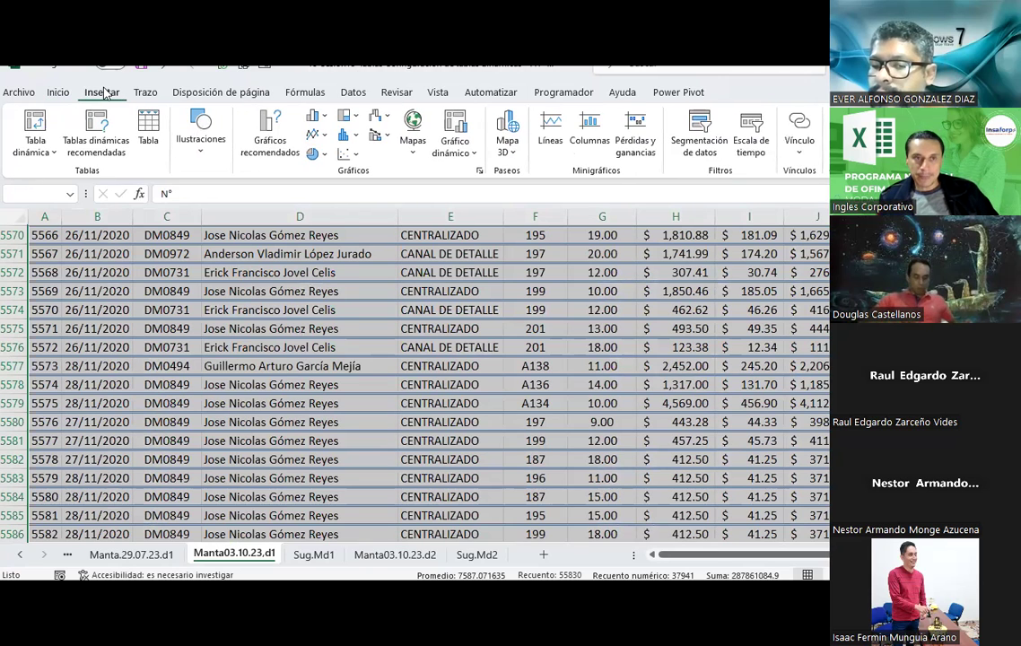
{"action": "left_click", "coordinate": [52, 154]}
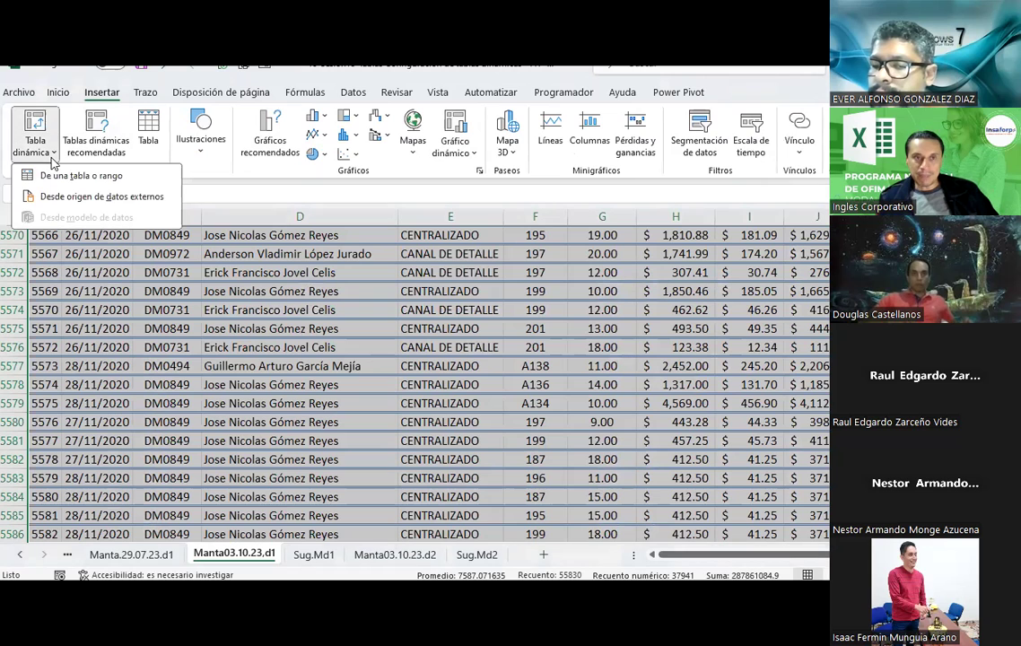
{"action": "left_click", "coordinate": [50, 175]}
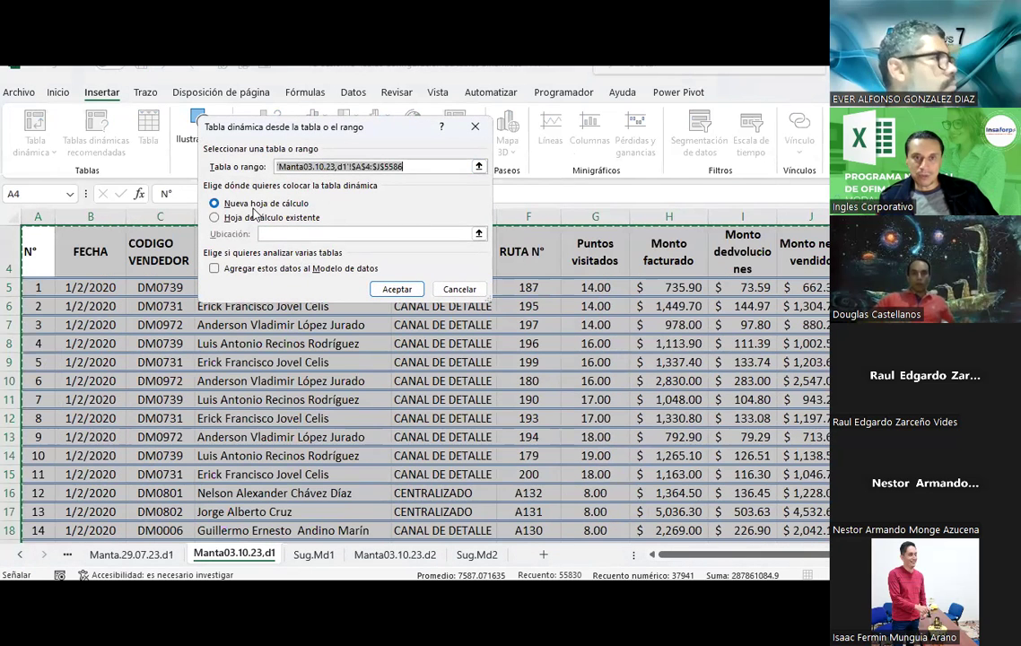
{"action": "left_click", "coordinate": [410, 294]}
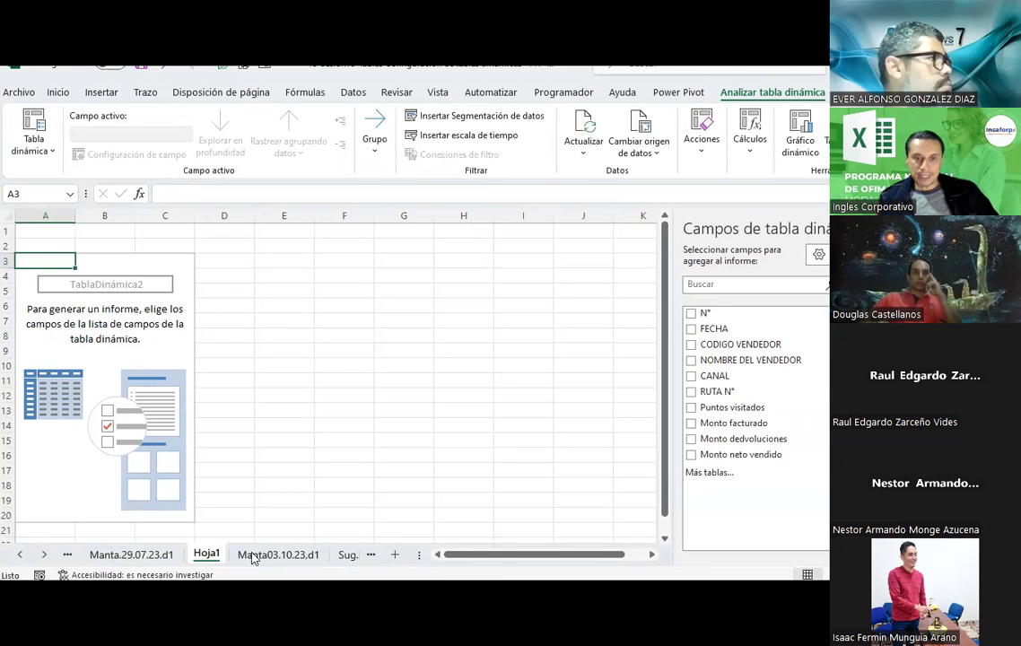
- Move the new sheet after Manta03.10.23.d1 and rename it TD1
{"action": "left_click_drag", "start_coordinate": [343, 549], "coordinate": [338, 552]}
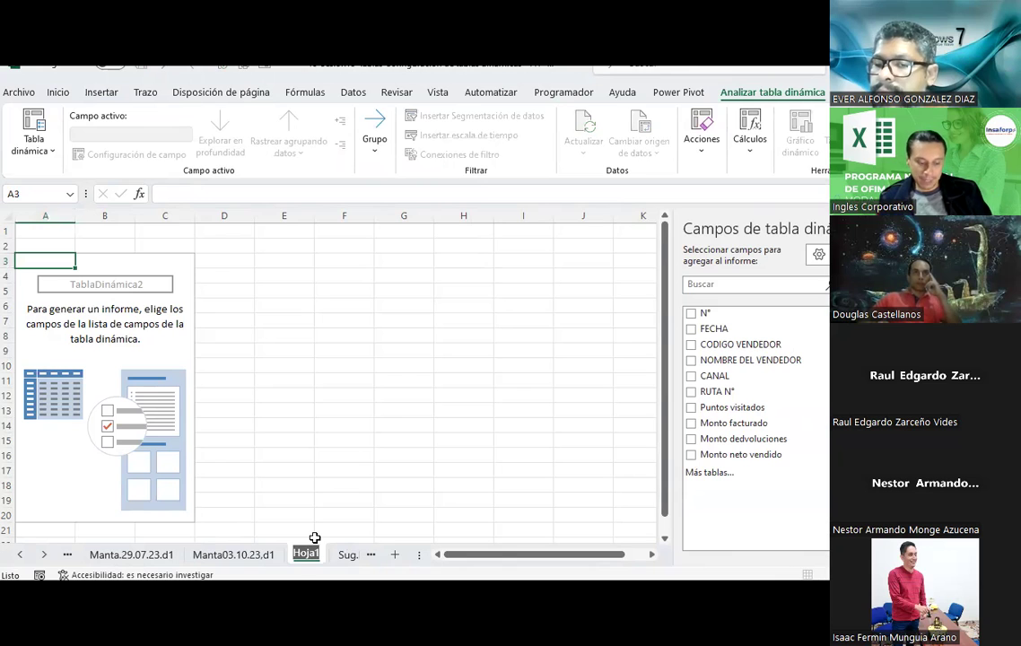
{"action": "type", "text": "TD"}
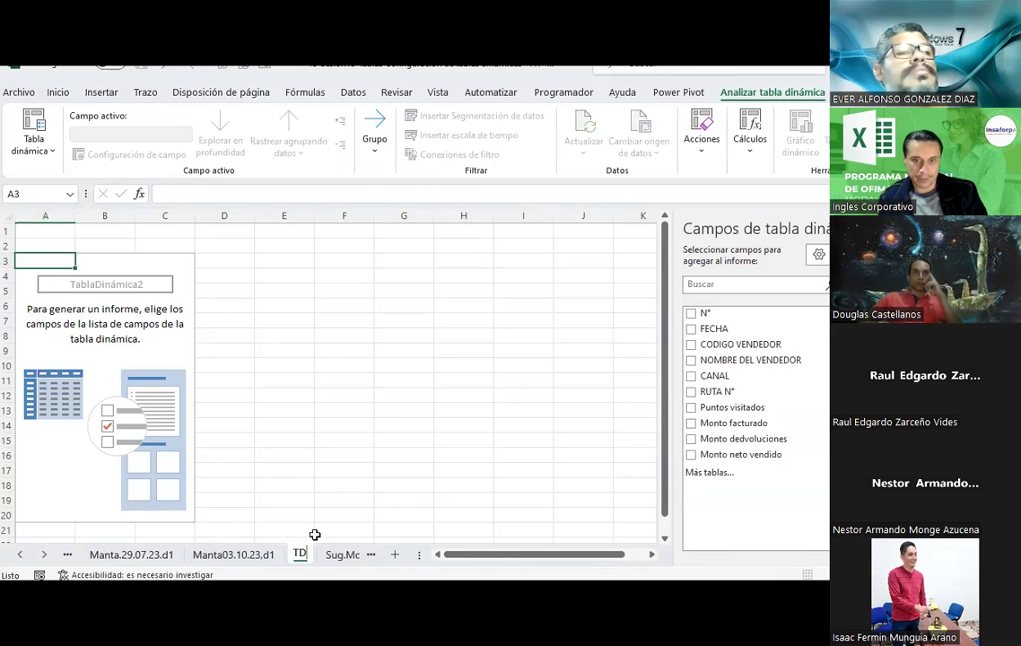
{"action": "type", "text": "1"}
{"action": "left_click", "coordinate": [334, 429]}
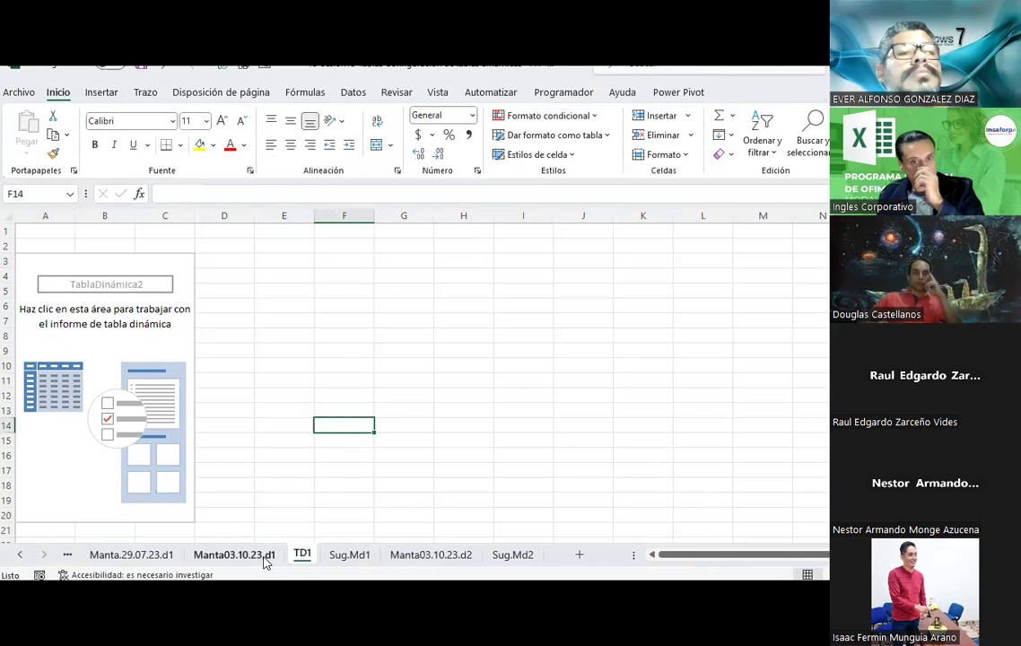
- Put CODIGO VENDEDOR in the pivot table's rows
{"action": "left_click", "coordinate": [139, 316]}
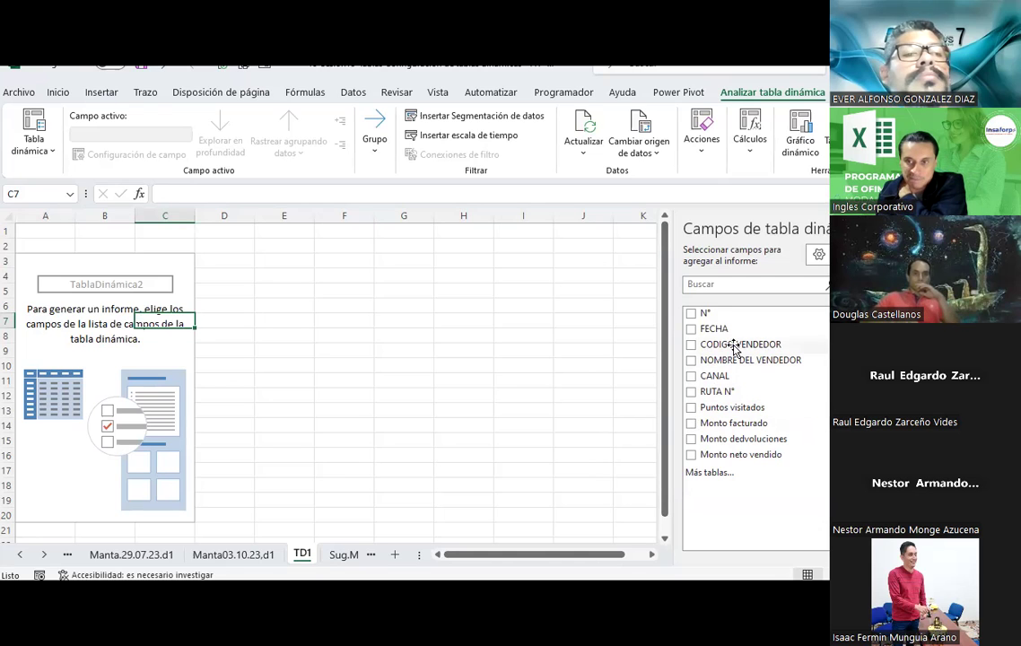
{"action": "left_click_drag", "start_coordinate": [734, 347], "coordinate": [827, 407]}
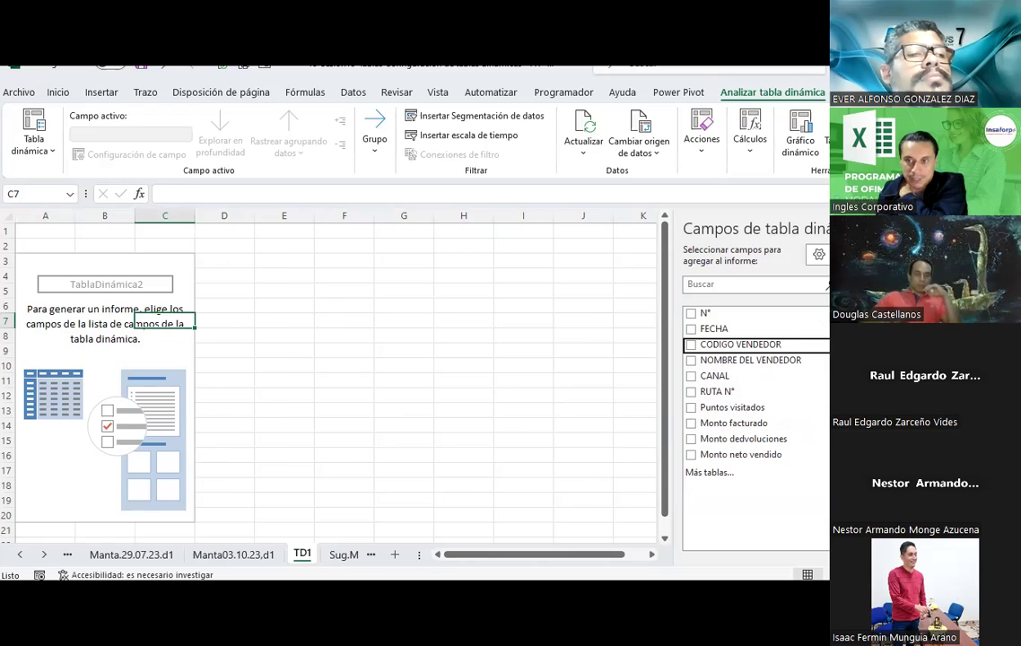
{"action": "left_click_drag", "start_coordinate": [820, 251], "coordinate": [822, 255]}
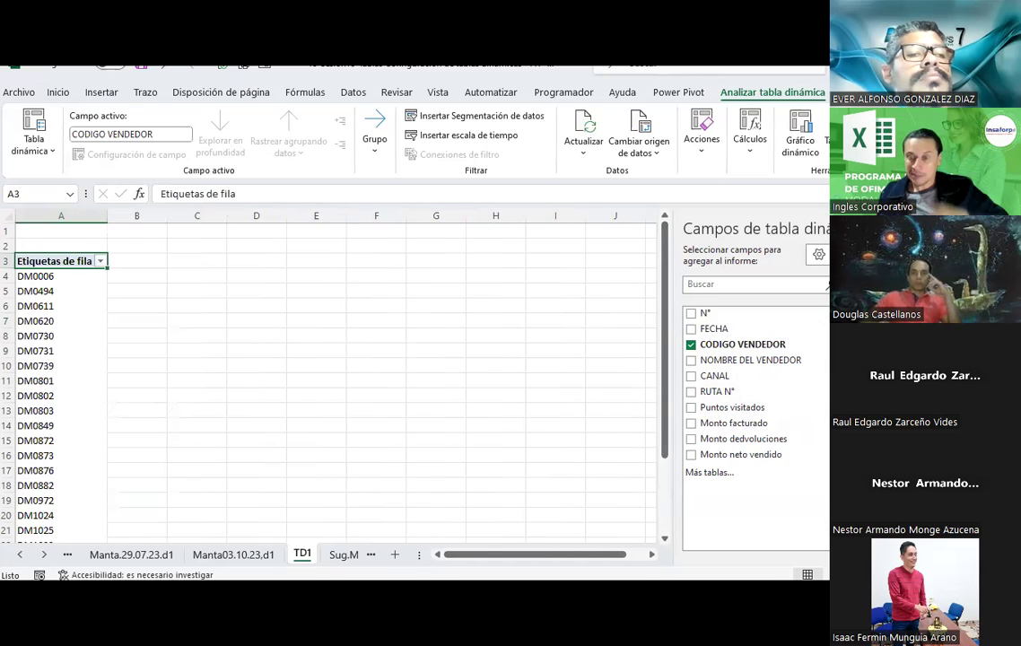
- Add Puntos visitados, Monto dedvoluciones, Monto neto vendido and Monto facturado as summed values
{"action": "left_click", "coordinate": [736, 408]}
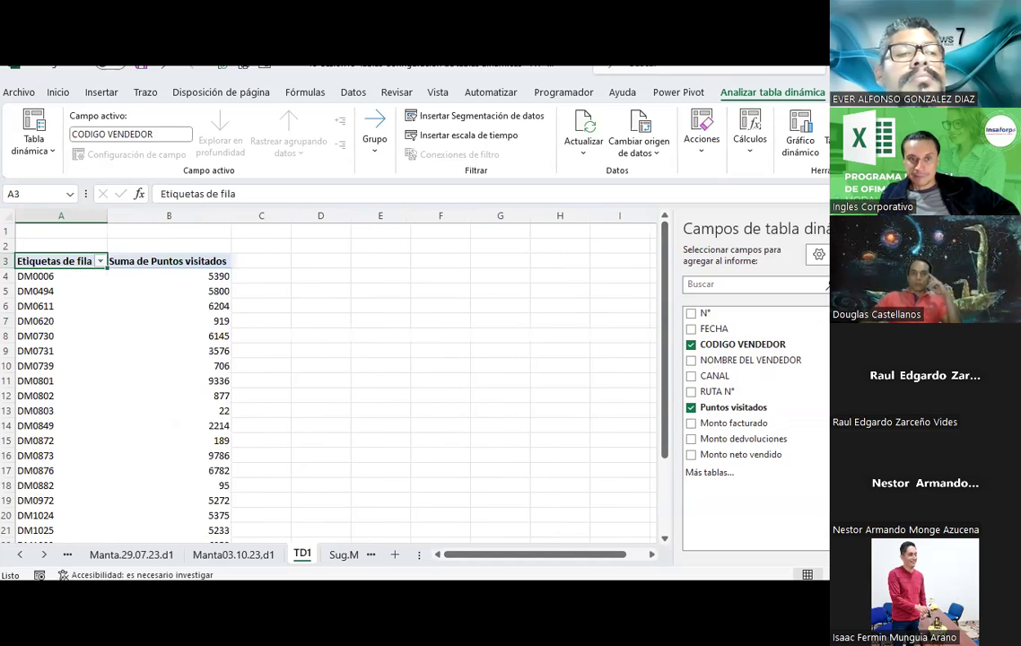
{"action": "left_click_drag", "start_coordinate": [738, 456], "coordinate": [813, 487]}
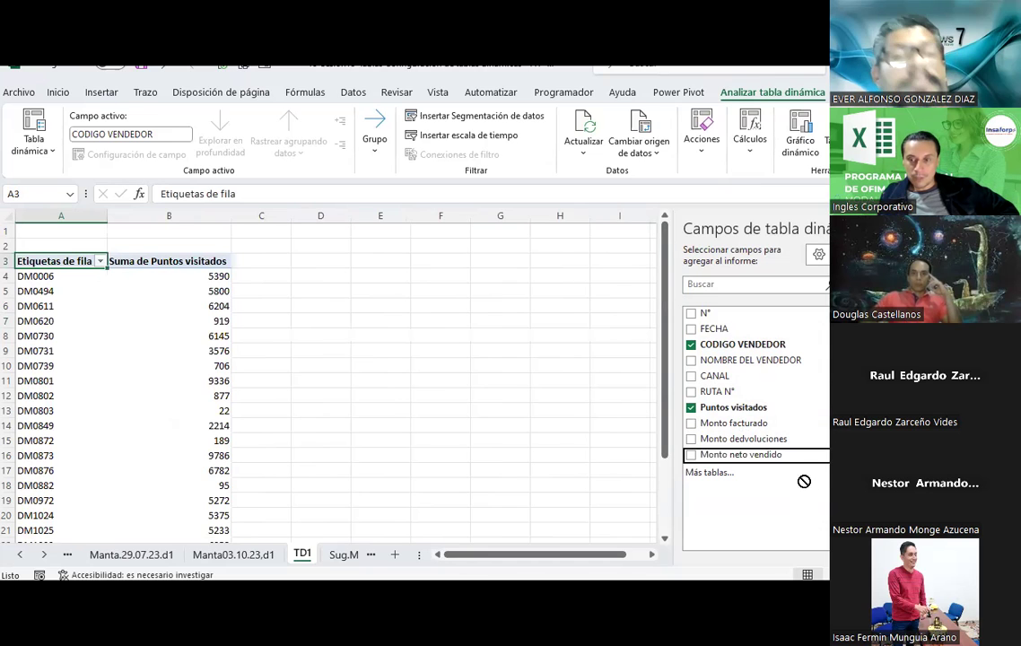
{"action": "left_click", "coordinate": [726, 439]}
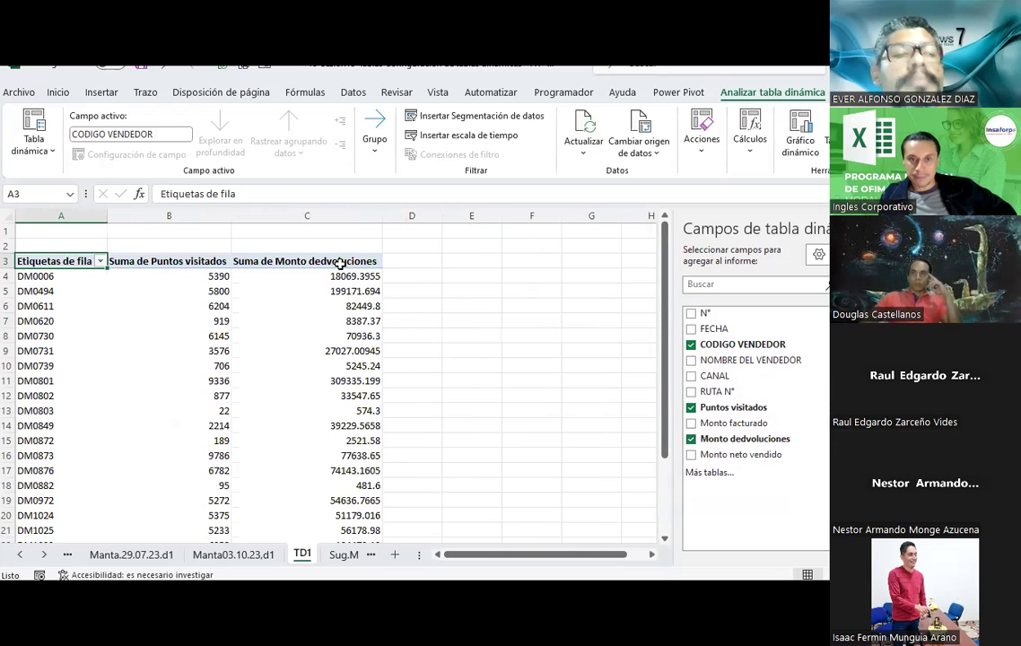
{"action": "left_click", "coordinate": [729, 454]}
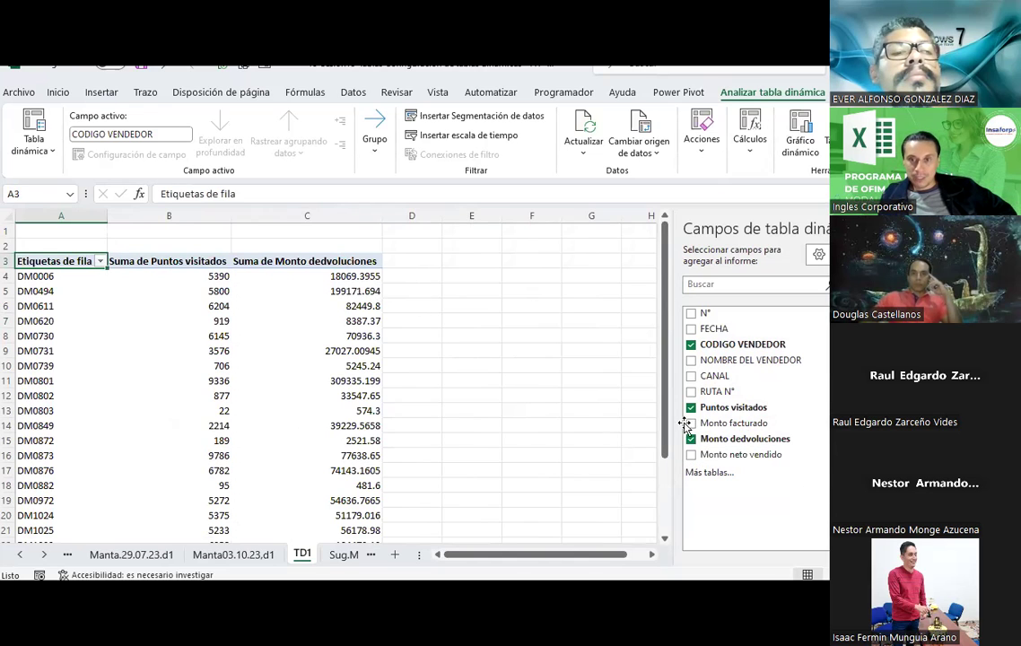
{"action": "left_click", "coordinate": [691, 455]}
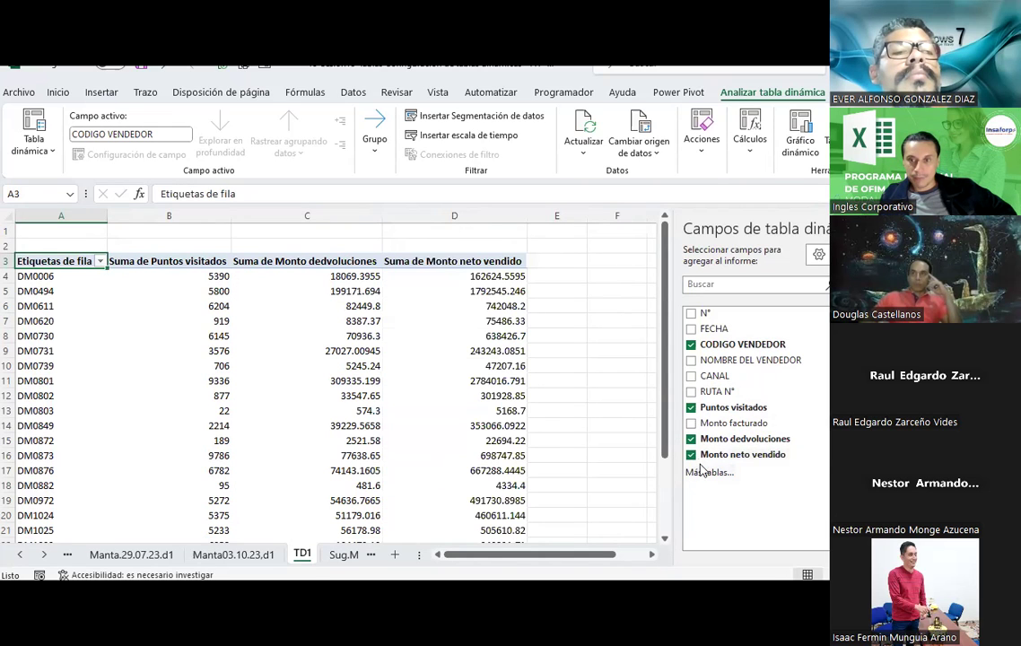
{"action": "left_click", "coordinate": [690, 424]}
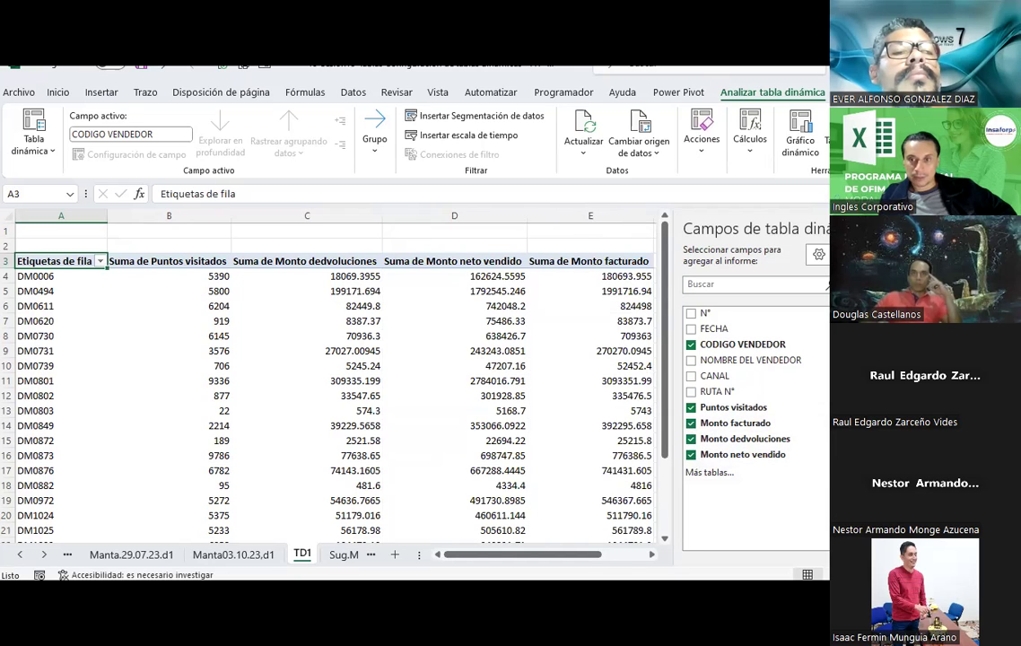
{"action": "left_click", "coordinate": [592, 260]}
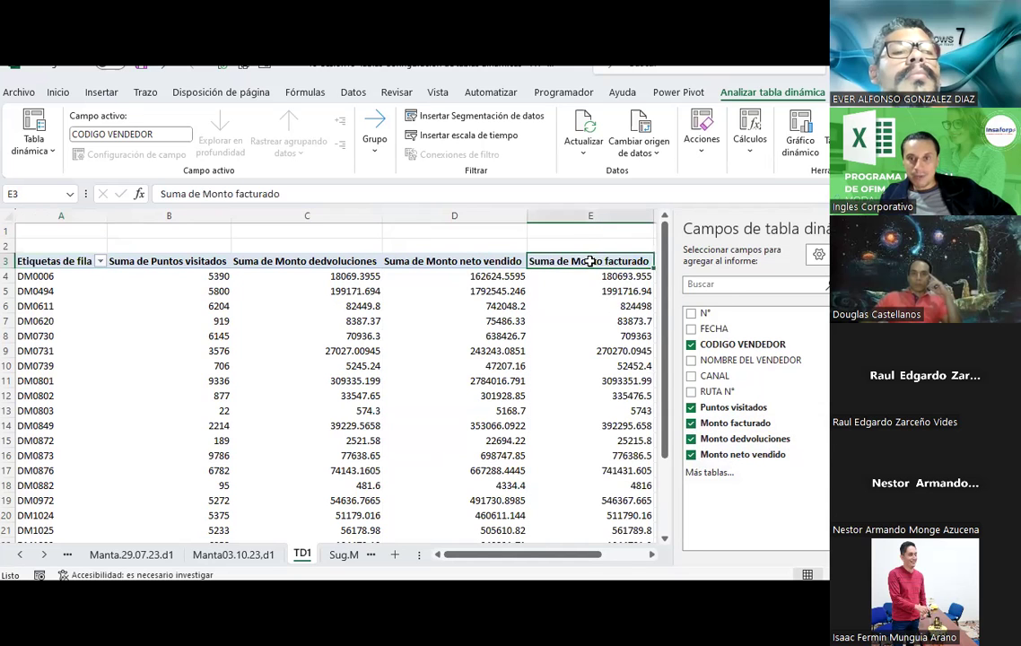
- Move the Suma de Monto facturado column to sit right after Suma de Puntos visitados
{"action": "left_click", "coordinate": [270, 261]}
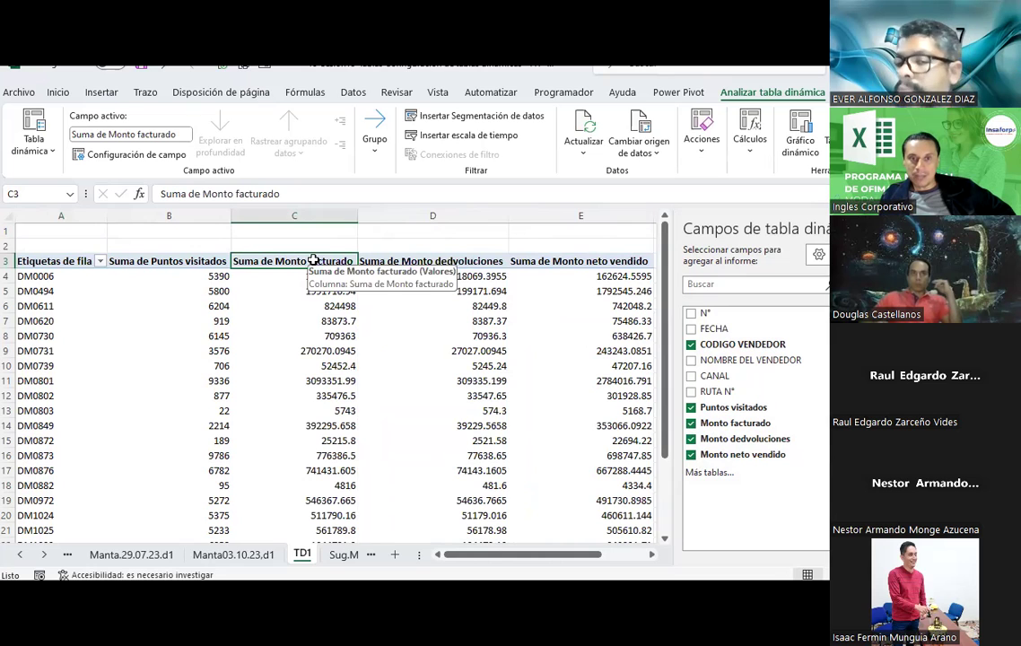
{"action": "left_click", "coordinate": [445, 265]}
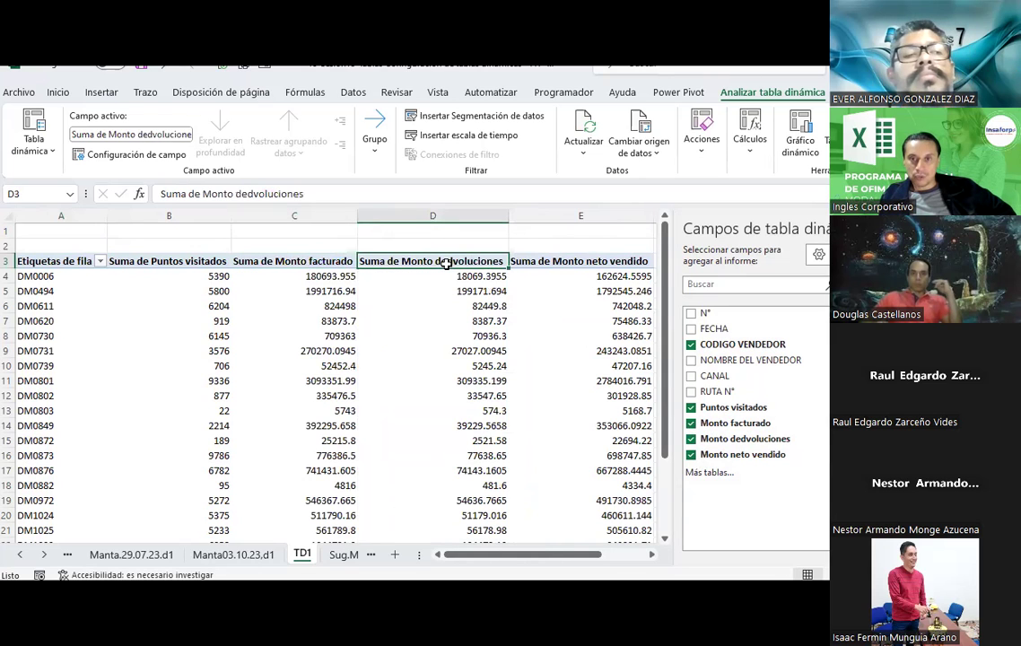
{"action": "left_click", "coordinate": [561, 260]}
{"action": "left_click", "coordinate": [574, 241]}
{"action": "scroll", "coordinate": [541, 373], "scroll_direction": "down", "scroll_amount": 5}
{"action": "scroll", "coordinate": [541, 373], "scroll_direction": "up", "scroll_amount": 4}
{"action": "scroll", "coordinate": [541, 373], "scroll_direction": "up", "scroll_amount": 1}
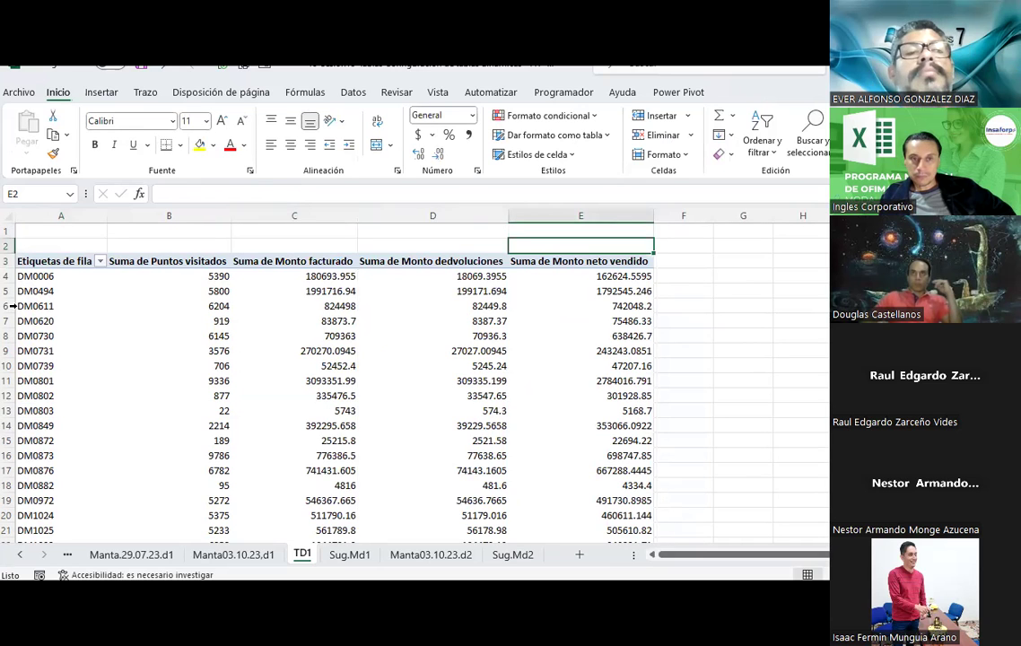
{"action": "mouse_move", "coordinate": [160, 251]}
{"action": "left_mouse_down"}
{"action": "mouse_move", "coordinate": [580, 241]}
{"action": "mouse_move", "coordinate": [587, 262]}
{"action": "left_mouse_up"}
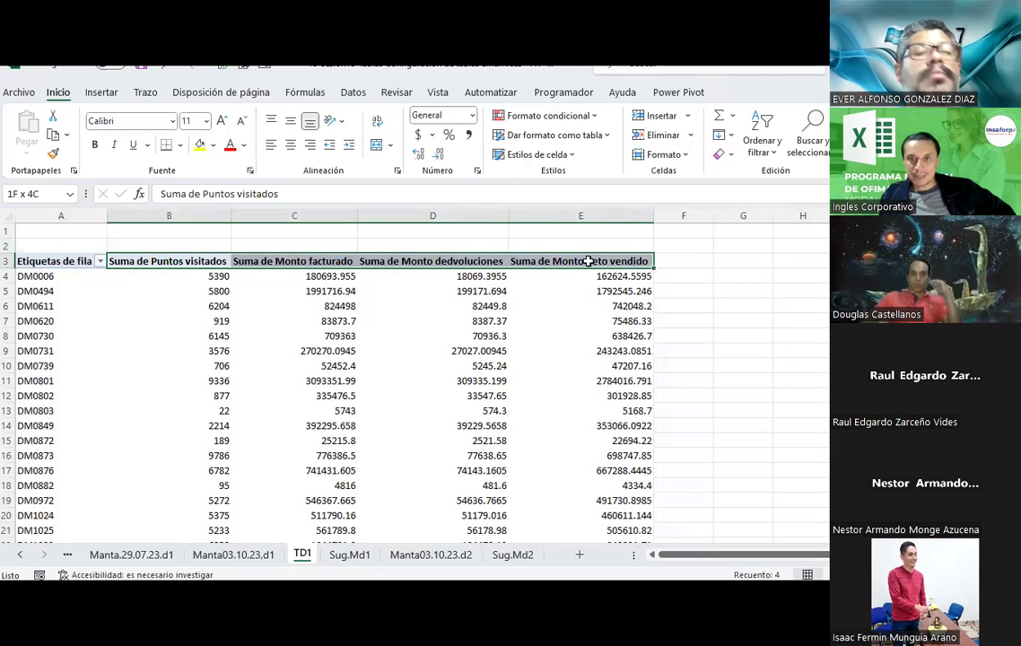
- Rename the seller code field to Cod. in the Active Field box
{"action": "left_click", "coordinate": [33, 260]}
{"action": "left_click", "coordinate": [818, 93]}
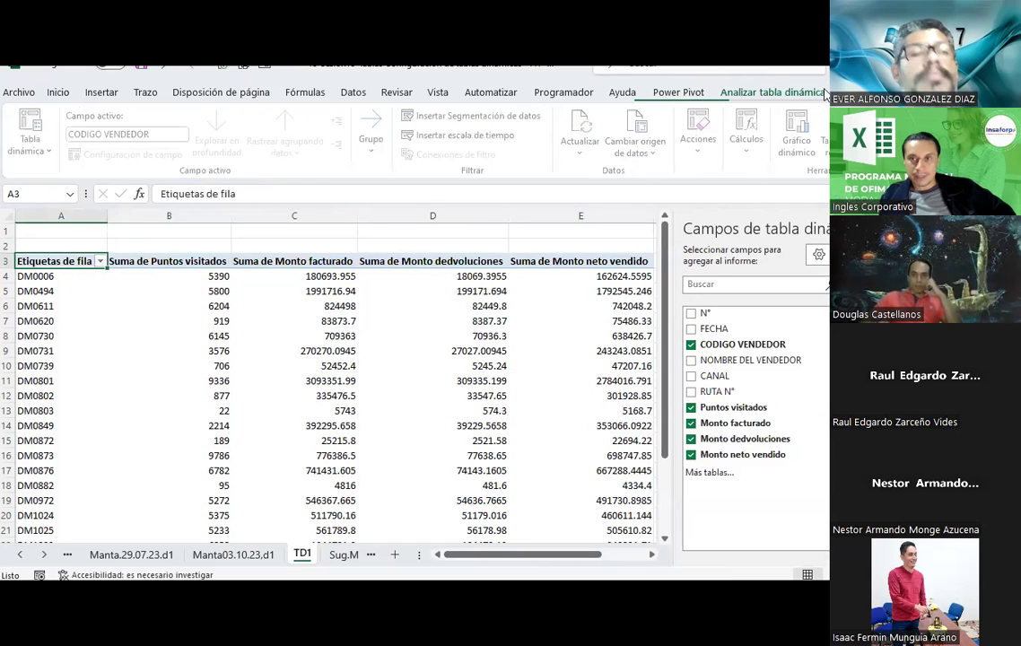
{"action": "left_click", "coordinate": [180, 133]}
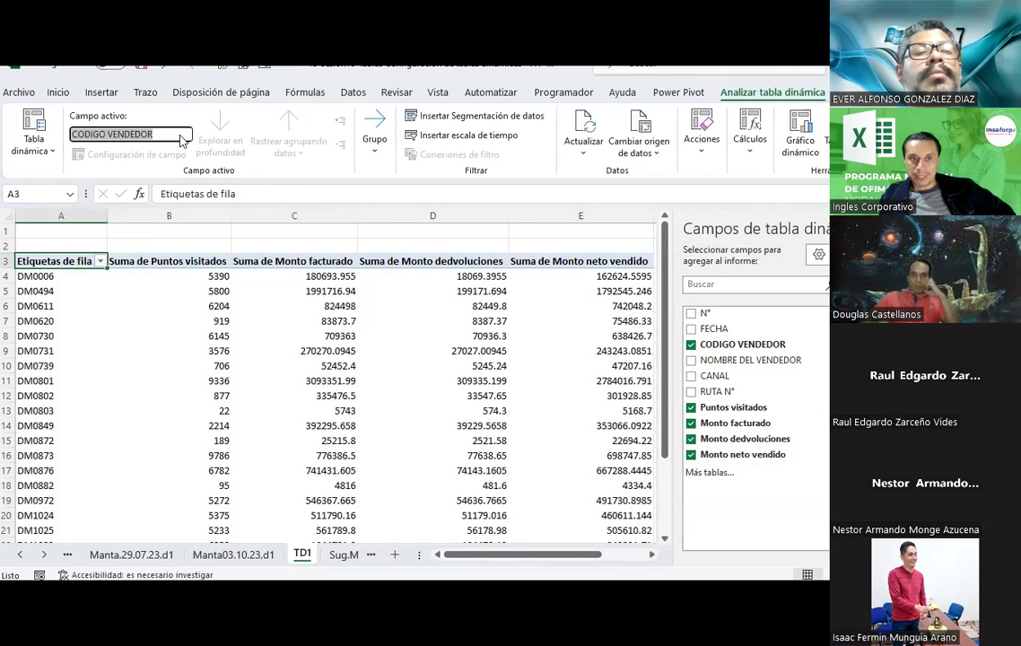
{"action": "type", "text": "c"}
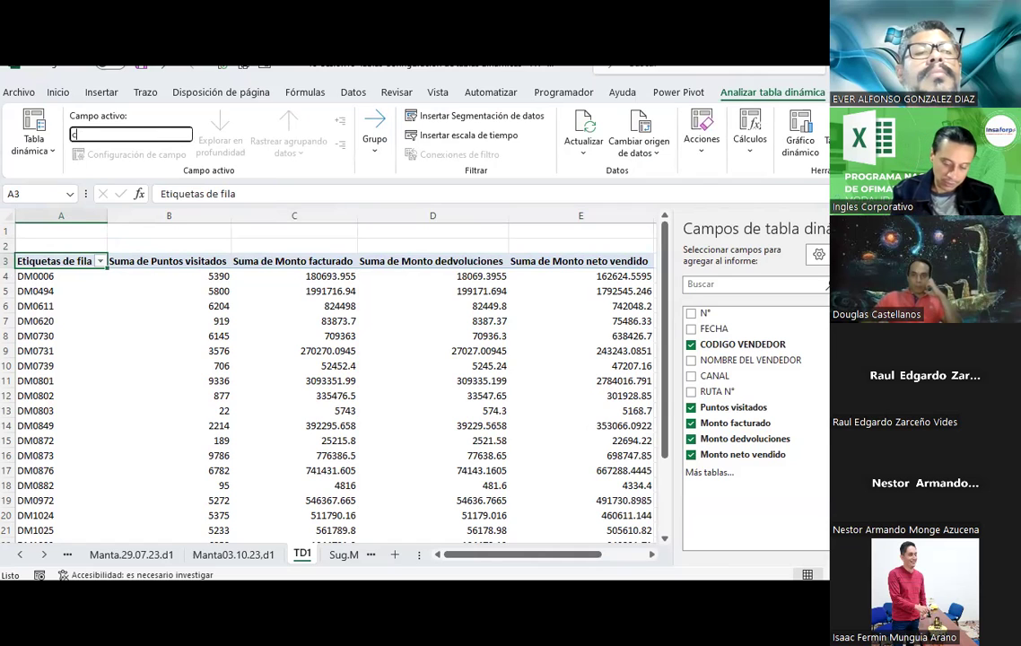
{"action": "type", "text": "OD."}
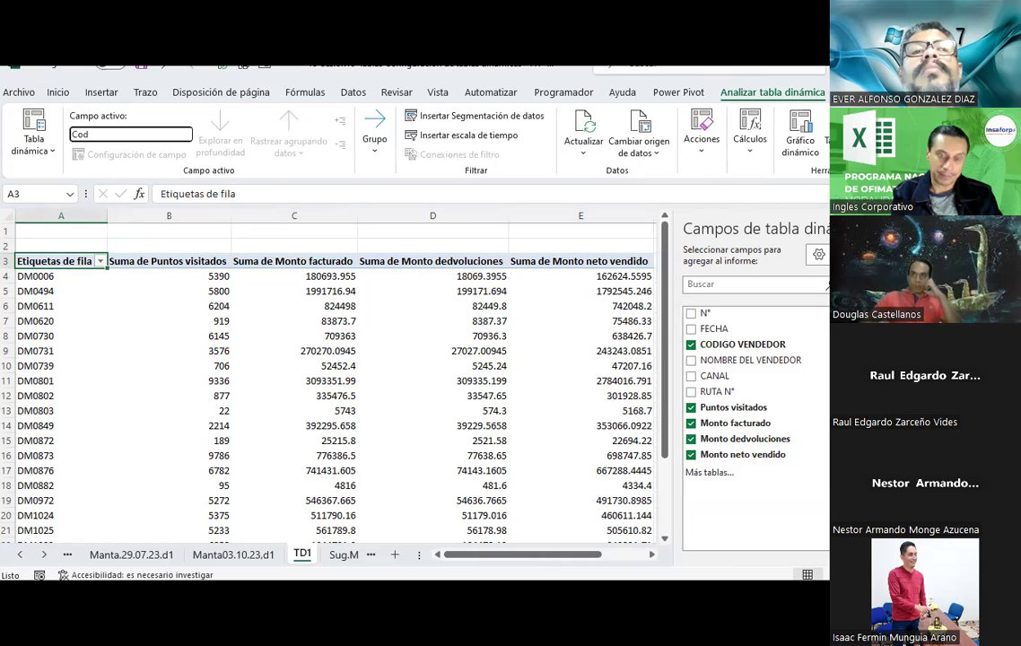
{"action": "key", "text": "Return"}
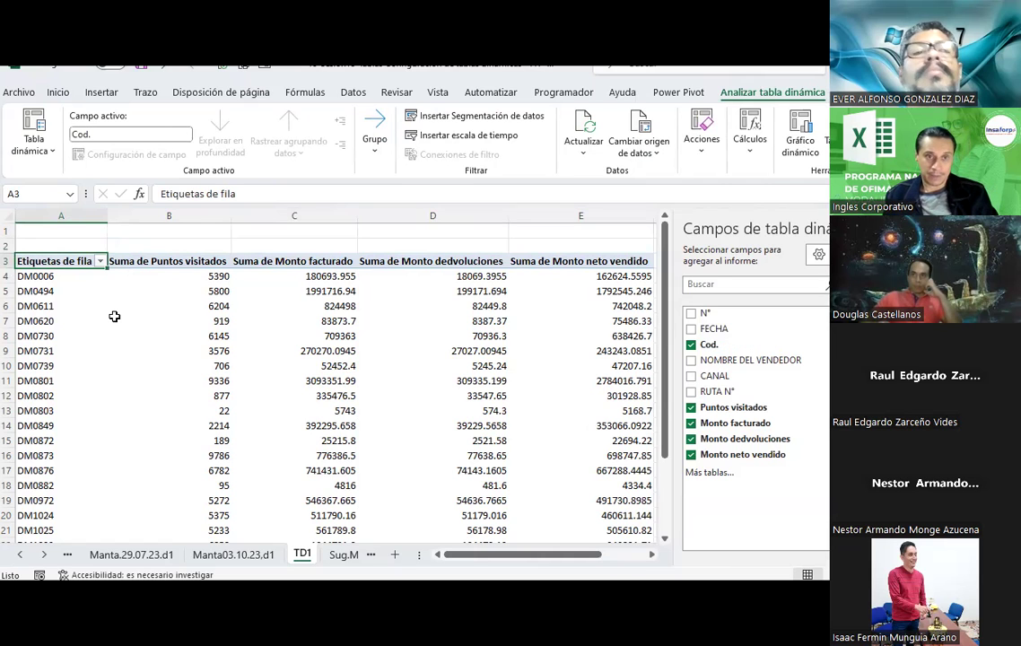
- Rename Suma de Puntos visitados to PV and autofit column B
{"action": "left_click", "coordinate": [114, 321]}
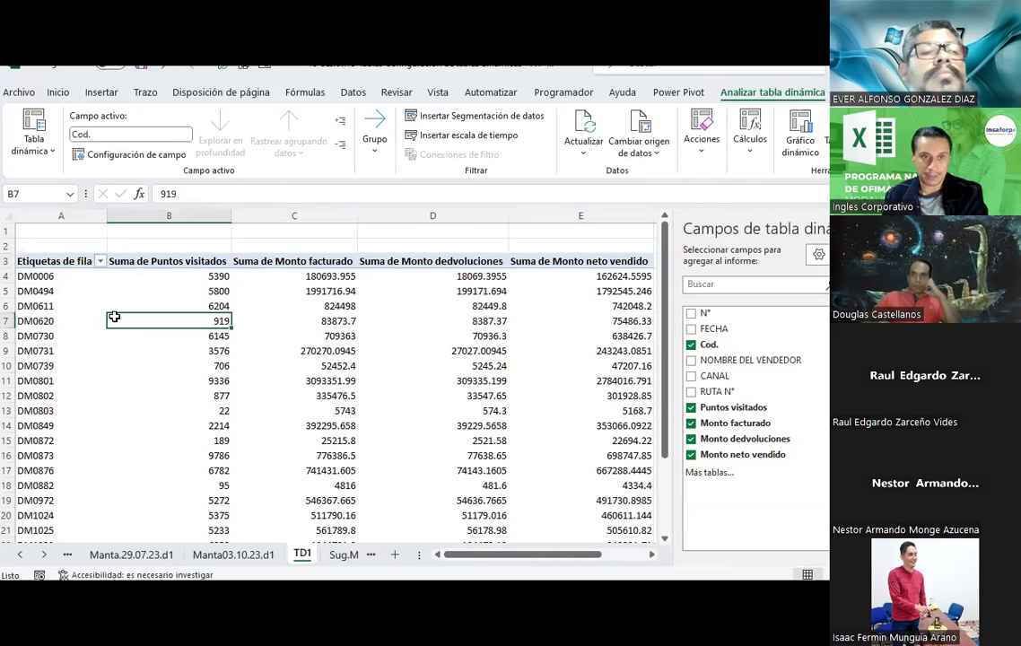
{"action": "left_click", "coordinate": [26, 260]}
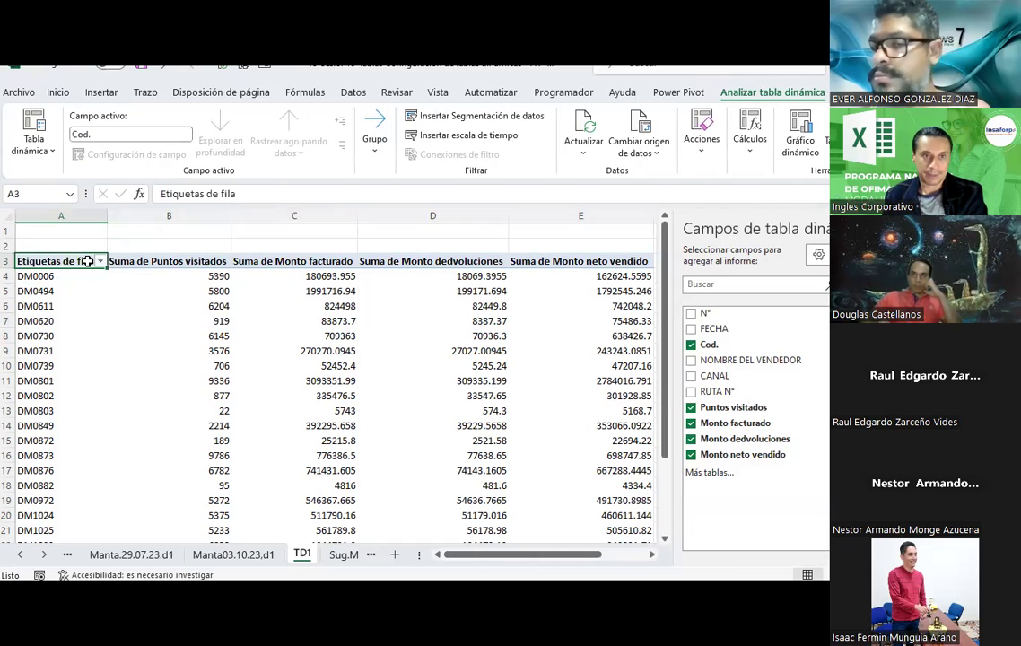
{"action": "left_click", "coordinate": [123, 260]}
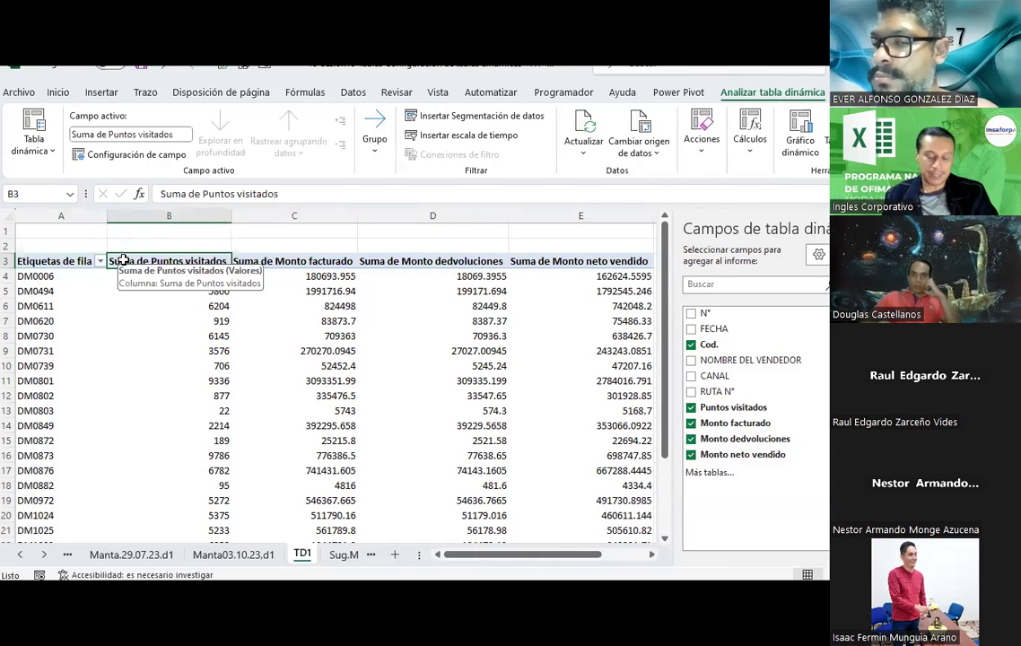
{"action": "type", "text": "PV"}
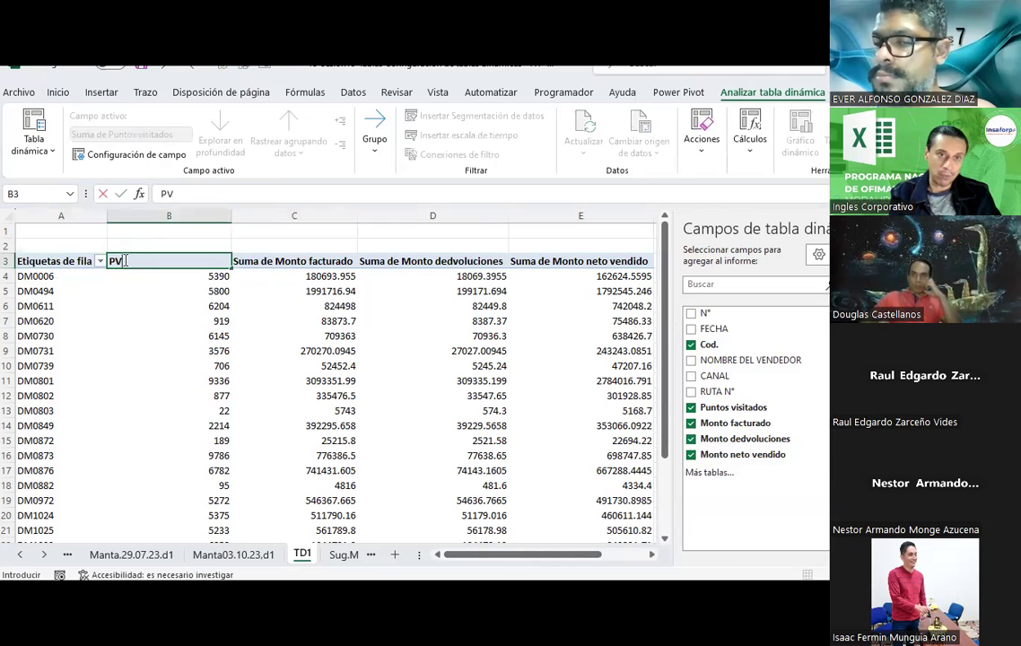
{"action": "key", "text": "Return"}
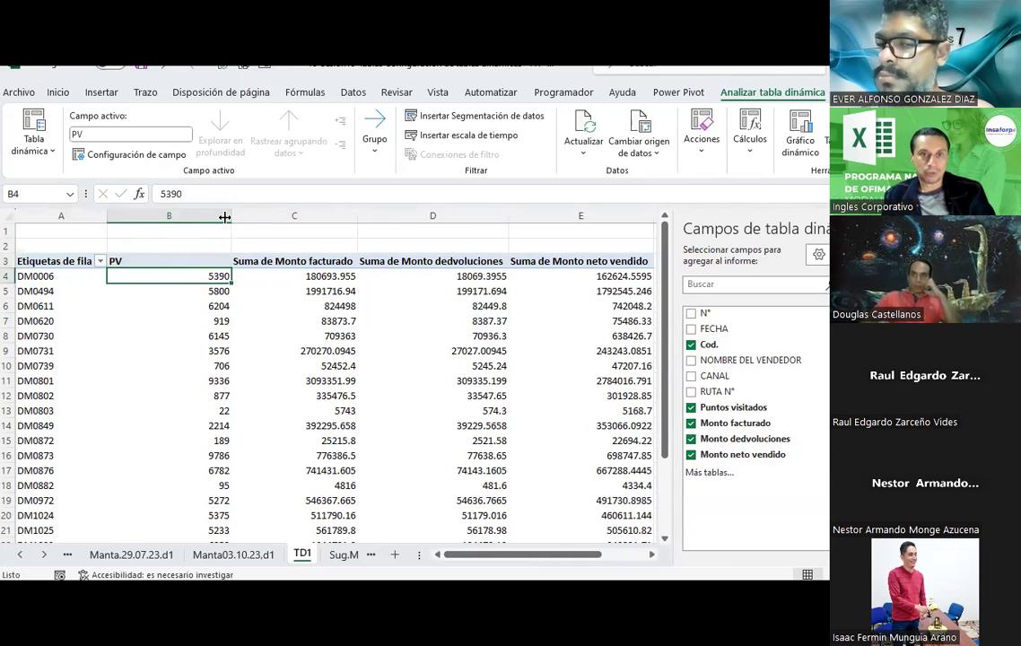
{"action": "double_click", "coordinate": [230, 215]}
- Rename Suma de Monto facturado to Monto fac. and autofit column C
{"action": "left_click", "coordinate": [208, 262]}
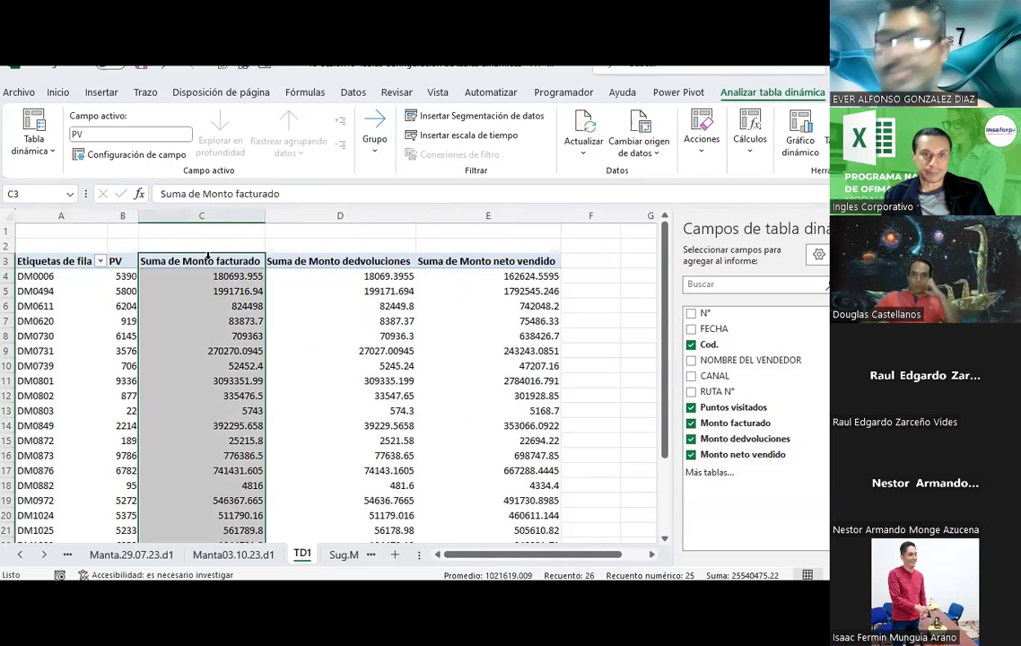
{"action": "type", "text": "Monto fac."}
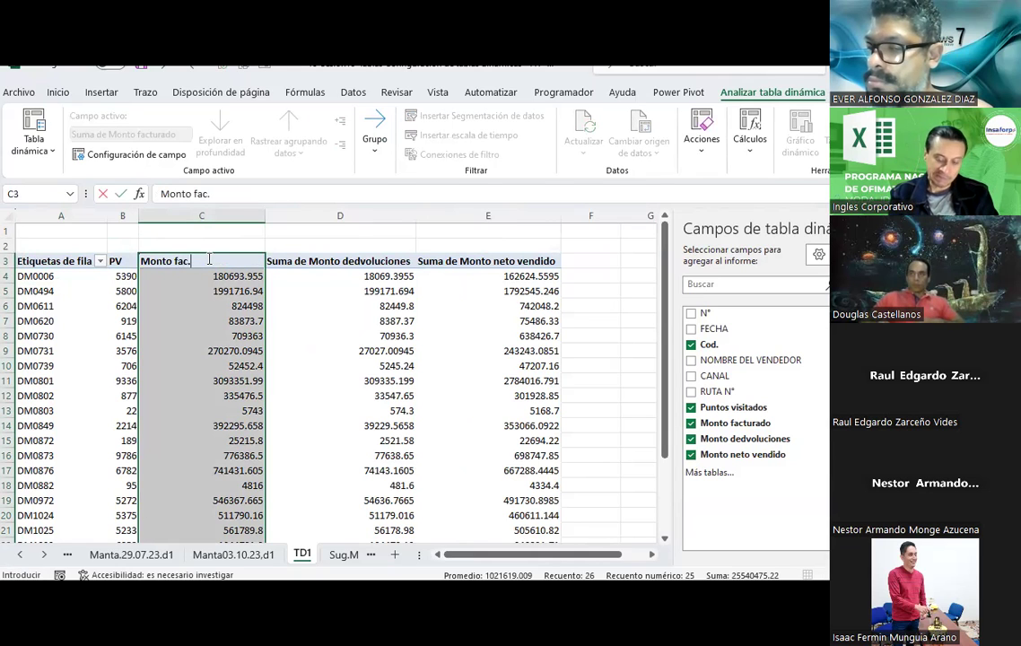
{"action": "key", "text": "Return"}
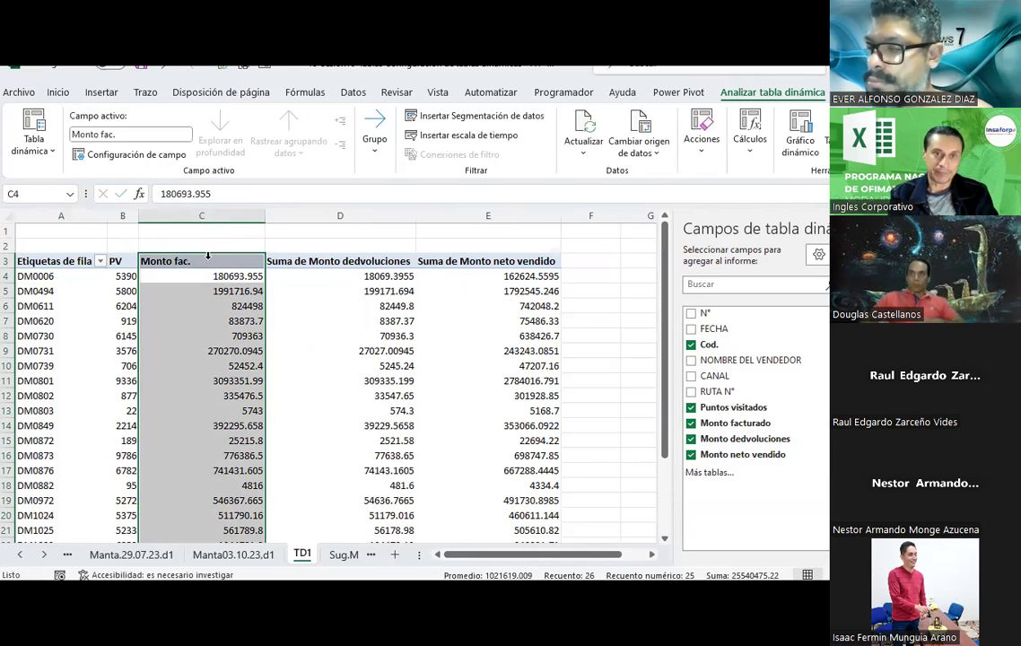
{"action": "left_click", "coordinate": [234, 335]}
{"action": "double_click", "coordinate": [264, 215]}
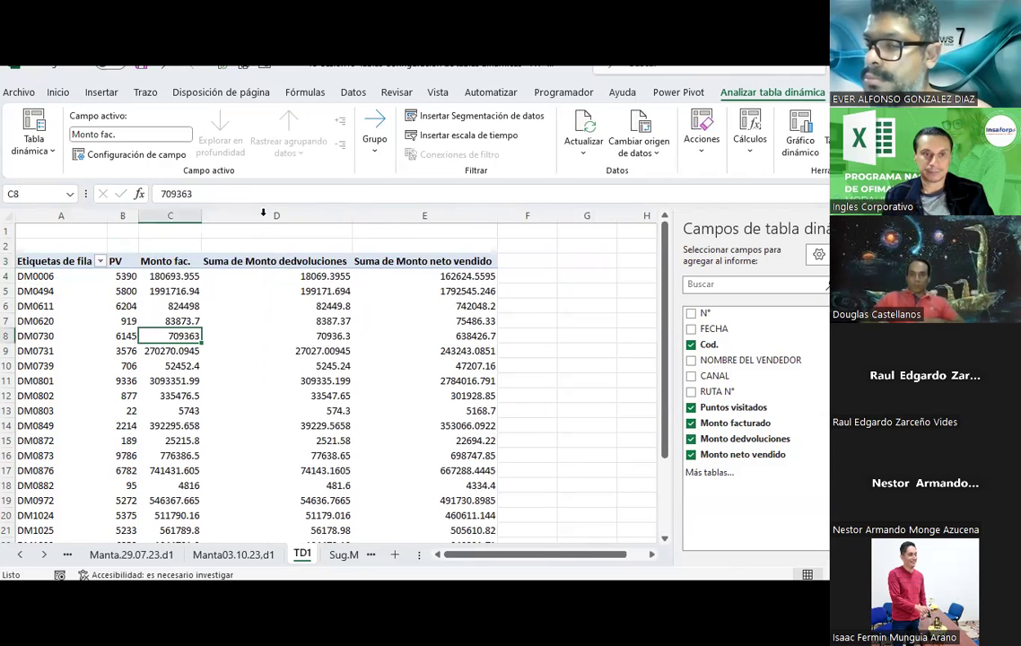
- Retype the row labels header as Cod. and autofit column A
{"action": "double_click", "coordinate": [51, 265]}
{"action": "key", "text": "ctrl+shift+Left"}
{"action": "key", "text": "ctrl+shift+Left"}
{"action": "key", "text": "ctrl+shift+Left"}
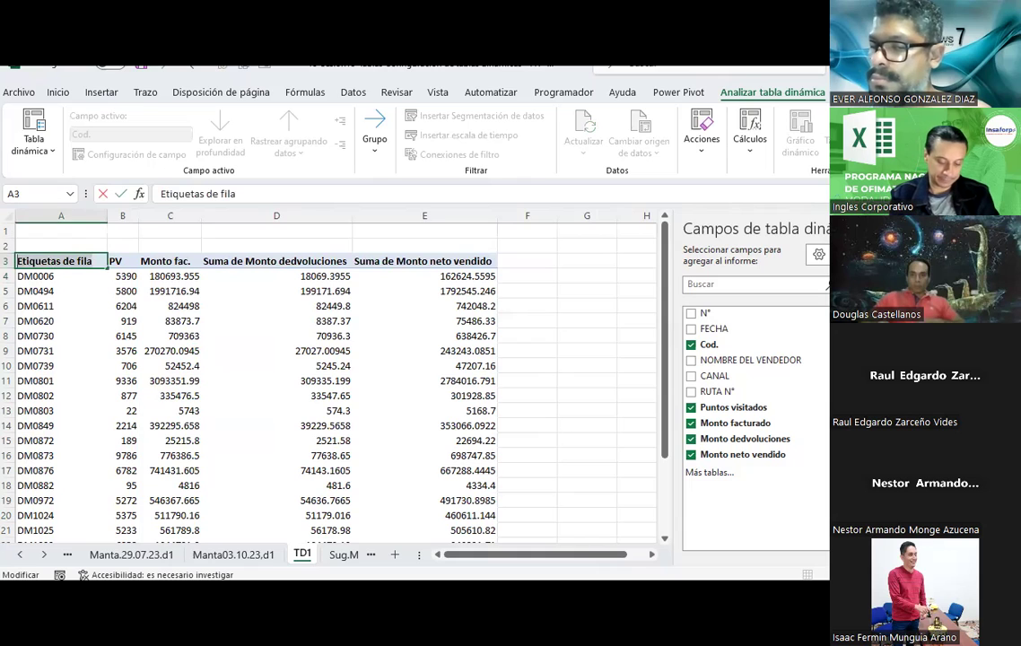
{"action": "type", "text": "C"}
{"action": "key", "text": "Return"}
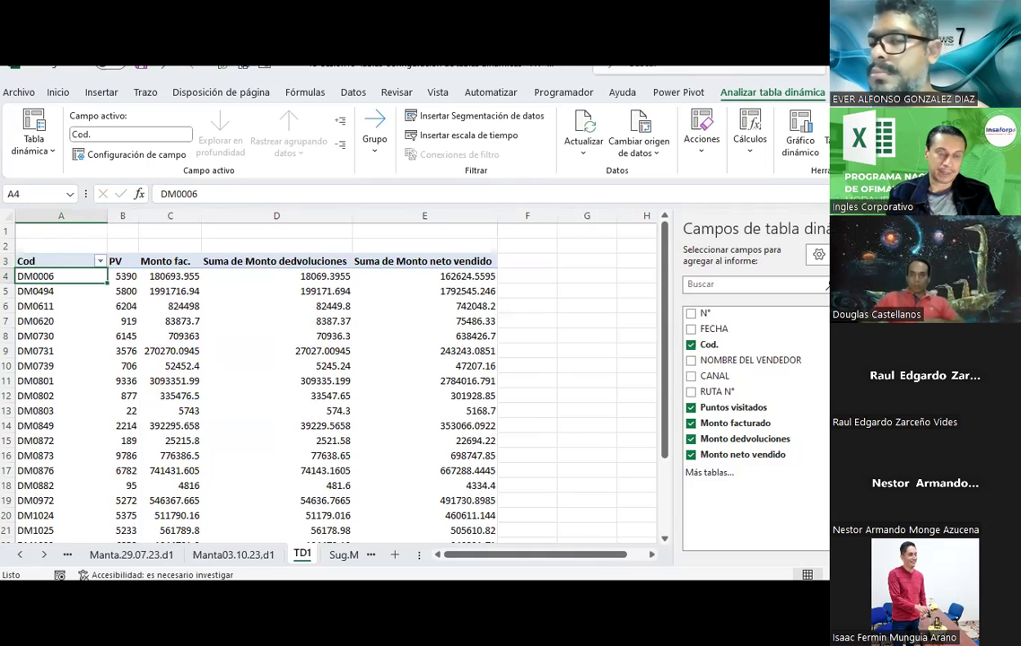
{"action": "double_click", "coordinate": [107, 212]}
{"action": "double_click", "coordinate": [44, 260]}
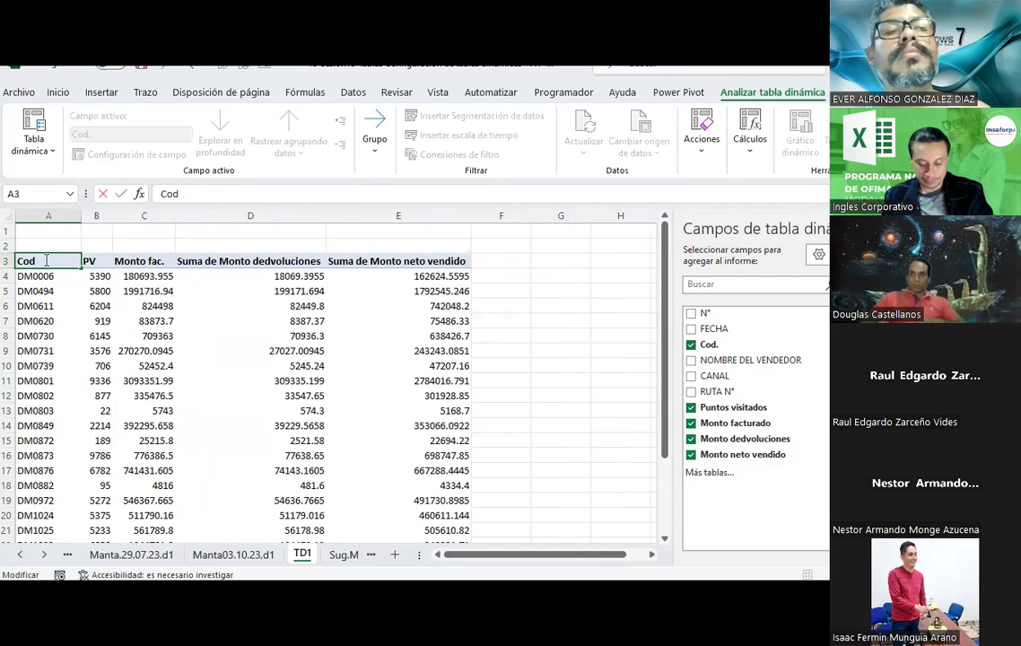
{"action": "type", "text": "."}
{"action": "key", "text": "Return"}
- Give the returns and net sold columns the custom names Monto dev. and Monto vend
{"action": "double_click", "coordinate": [225, 262]}
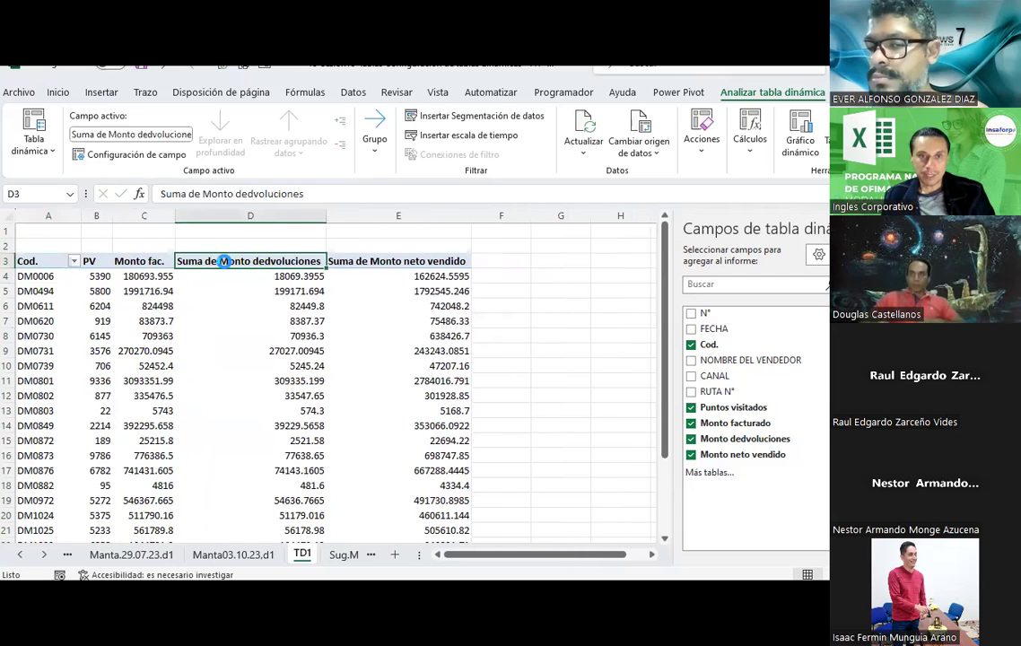
{"action": "type", "text": "Monto dev."}
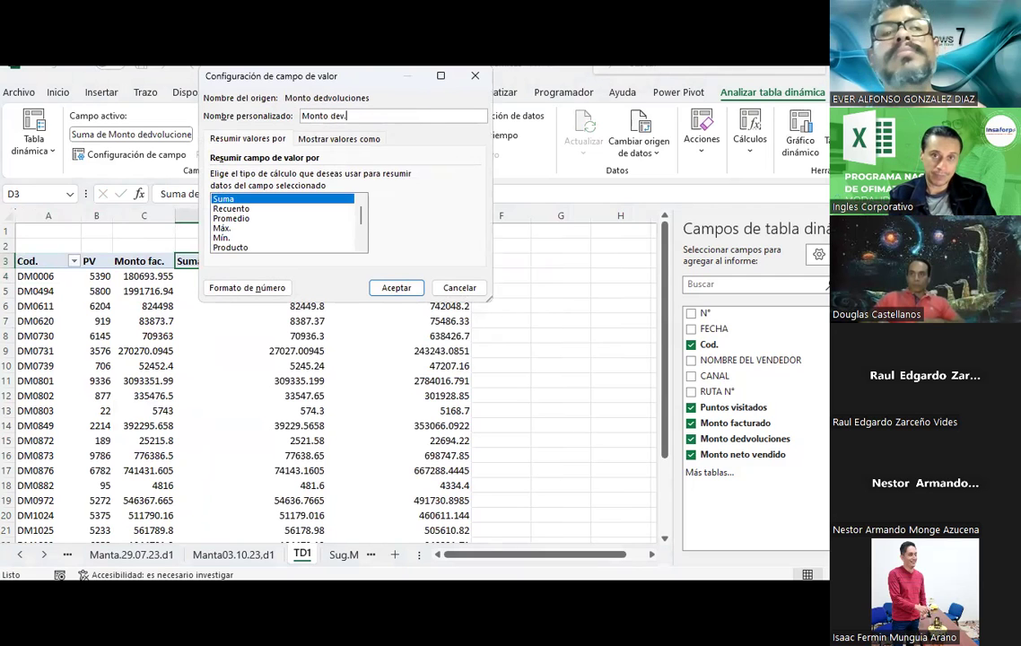
{"action": "key", "text": "Return"}
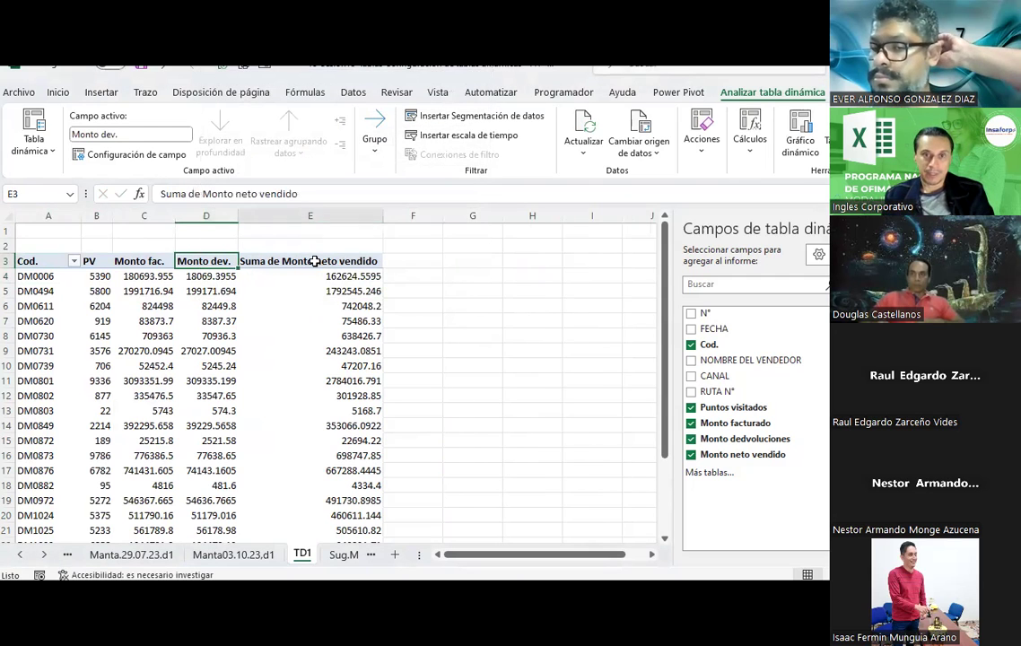
{"action": "double_click", "coordinate": [314, 261]}
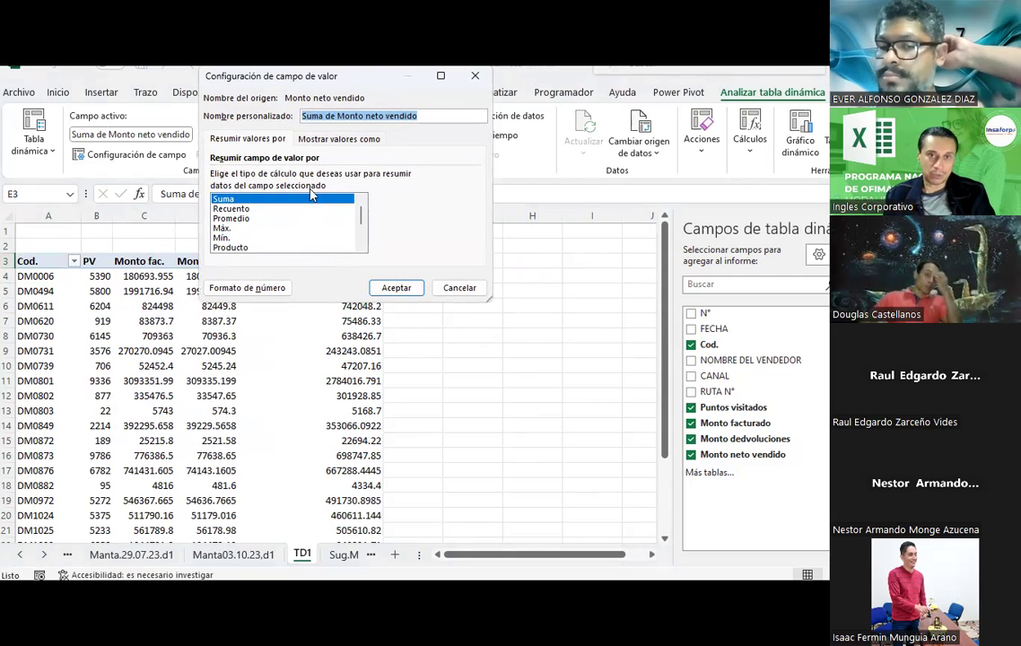
{"action": "type", "text": "Monto"}
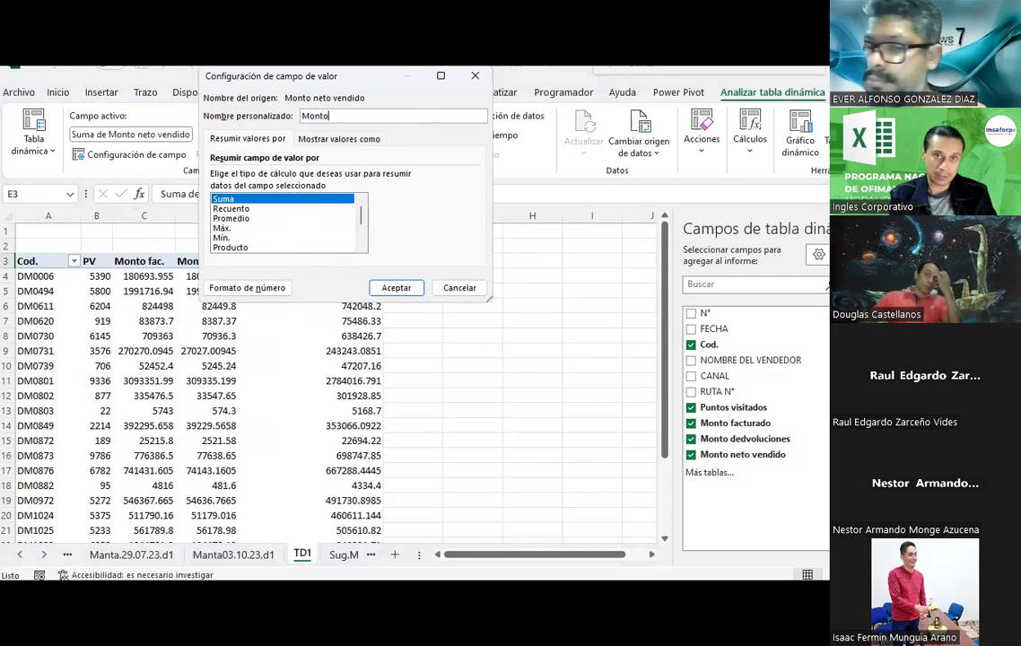
{"action": "type", "text": " vend."}
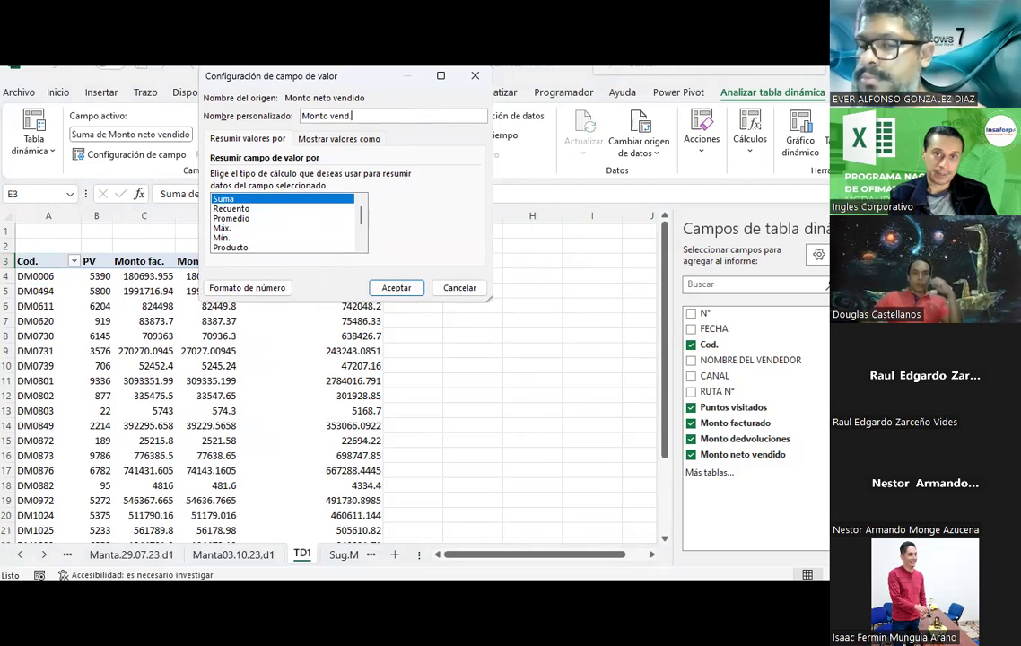
{"action": "key", "text": "Return"}
{"action": "left_click", "coordinate": [383, 320]}
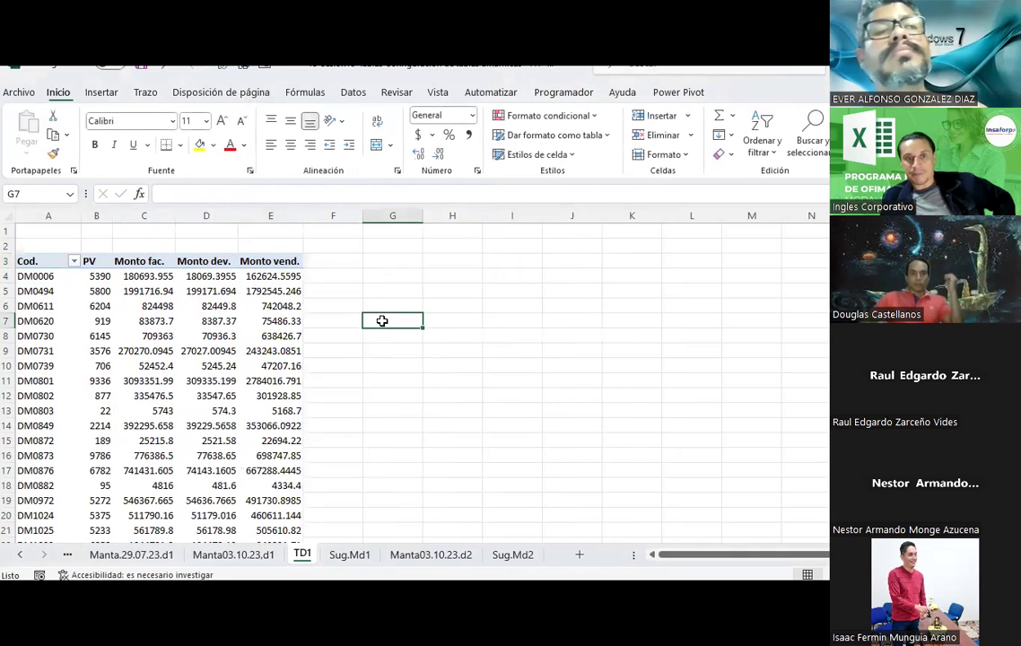
- Centre the contents of pivot columns B through E
{"action": "left_click_drag", "start_coordinate": [96, 216], "coordinate": [270, 215]}
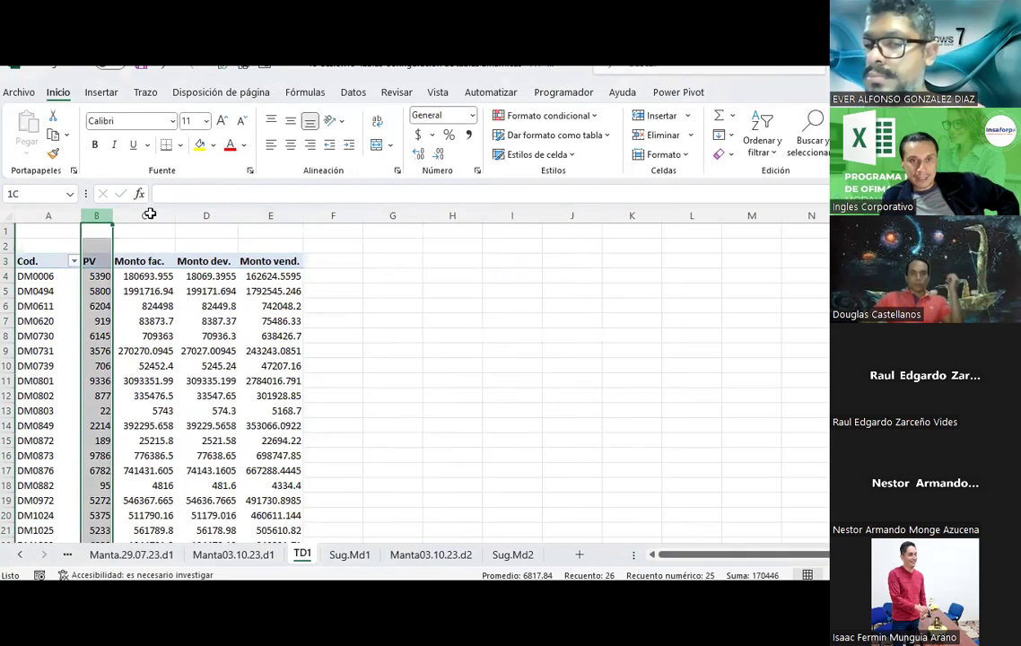
{"action": "left_click", "coordinate": [291, 145]}
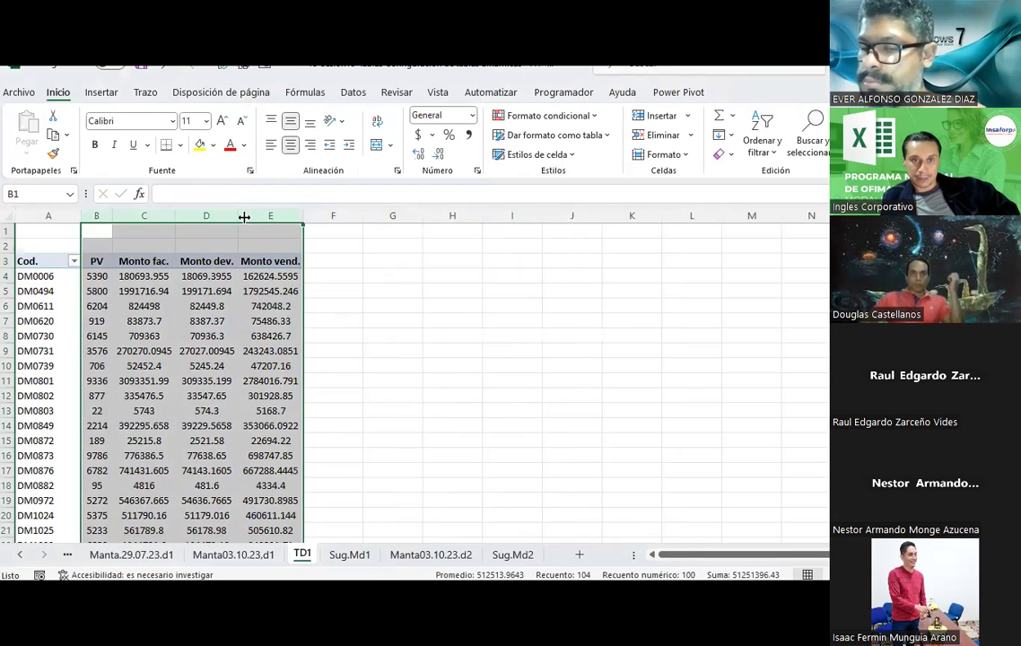
{"action": "left_click", "coordinate": [207, 291]}
- Apply dollar accounting format to the amounts in columns C–E and add CANAL as a report filter
{"action": "mouse_move", "coordinate": [144, 276]}
{"action": "left_mouse_down"}
{"action": "mouse_move", "coordinate": [268, 383]}
{"action": "mouse_move", "coordinate": [288, 578]}
{"action": "mouse_move", "coordinate": [264, 516]}
{"action": "left_mouse_up"}
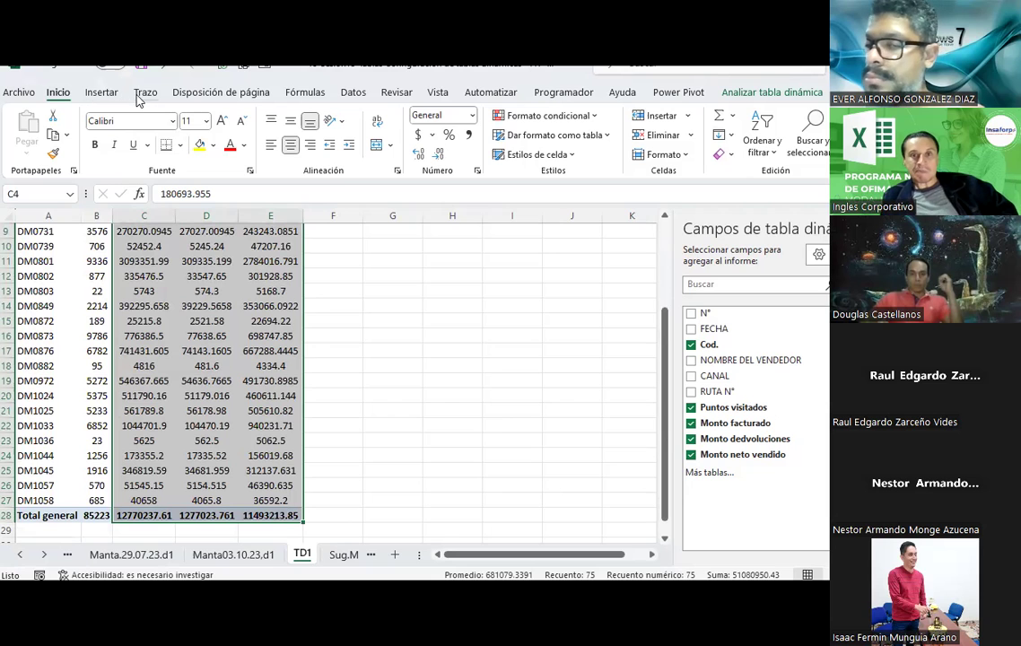
{"action": "scroll", "coordinate": [417, 134], "scroll_direction": "up", "scroll_amount": 2}
{"action": "left_click", "coordinate": [417, 135]}
{"action": "scroll", "coordinate": [422, 337], "scroll_direction": "up", "scroll_amount": 2}
{"action": "left_click", "coordinate": [423, 341]}
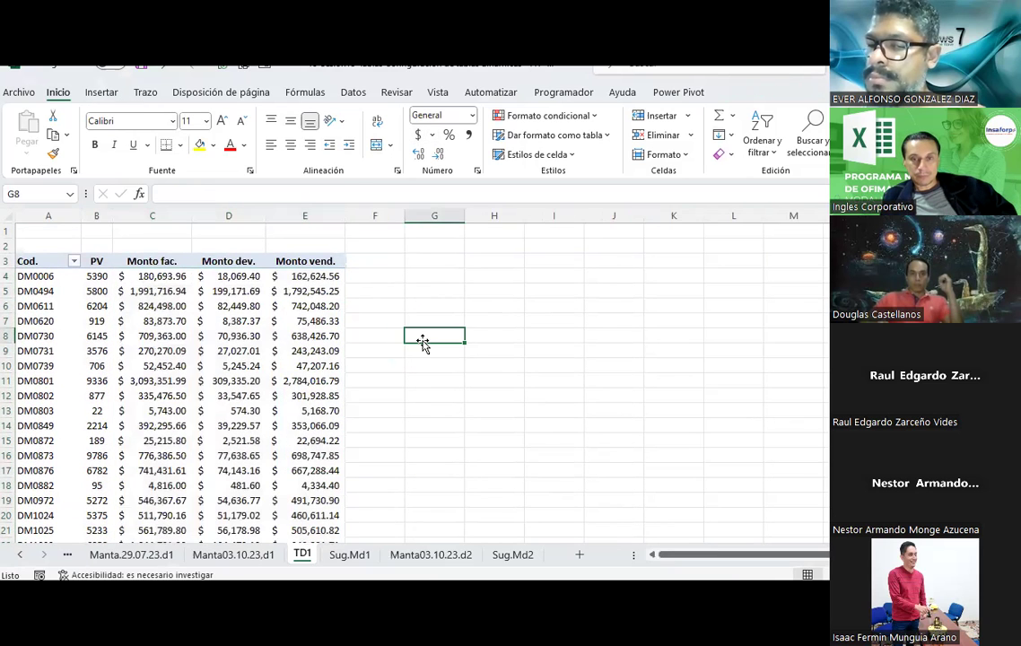
{"action": "left_click", "coordinate": [272, 347]}
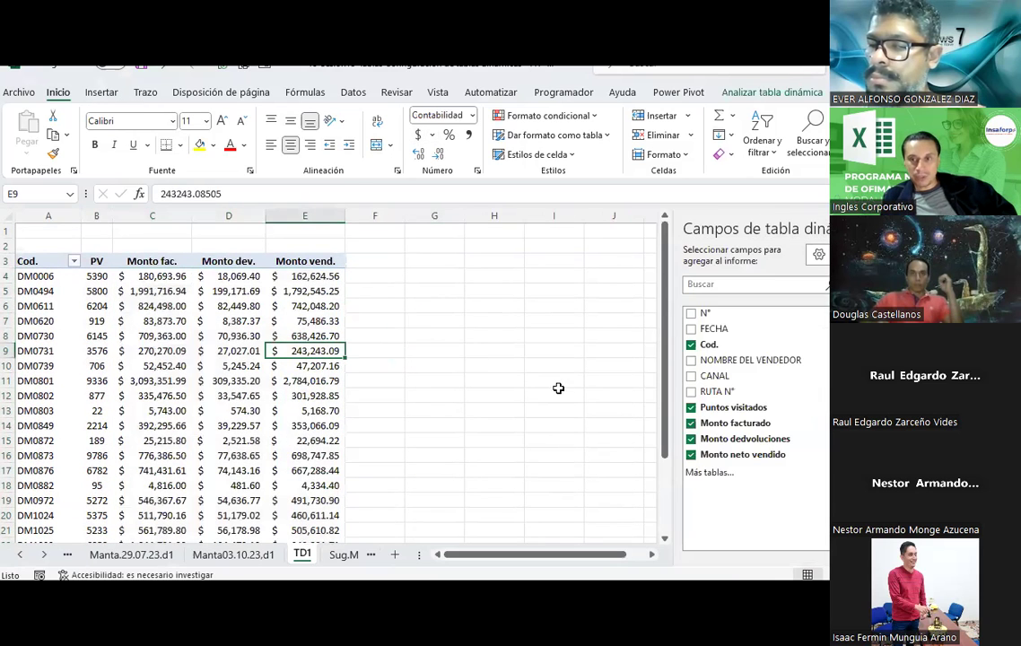
{"action": "left_click", "coordinate": [715, 376]}
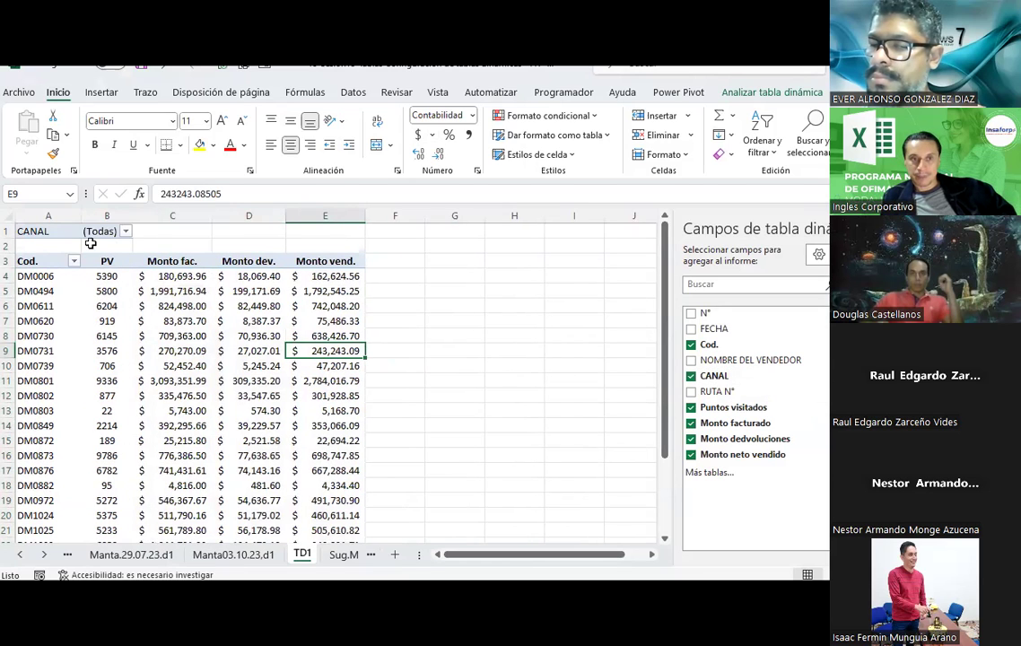
{"action": "left_click", "coordinate": [126, 232]}
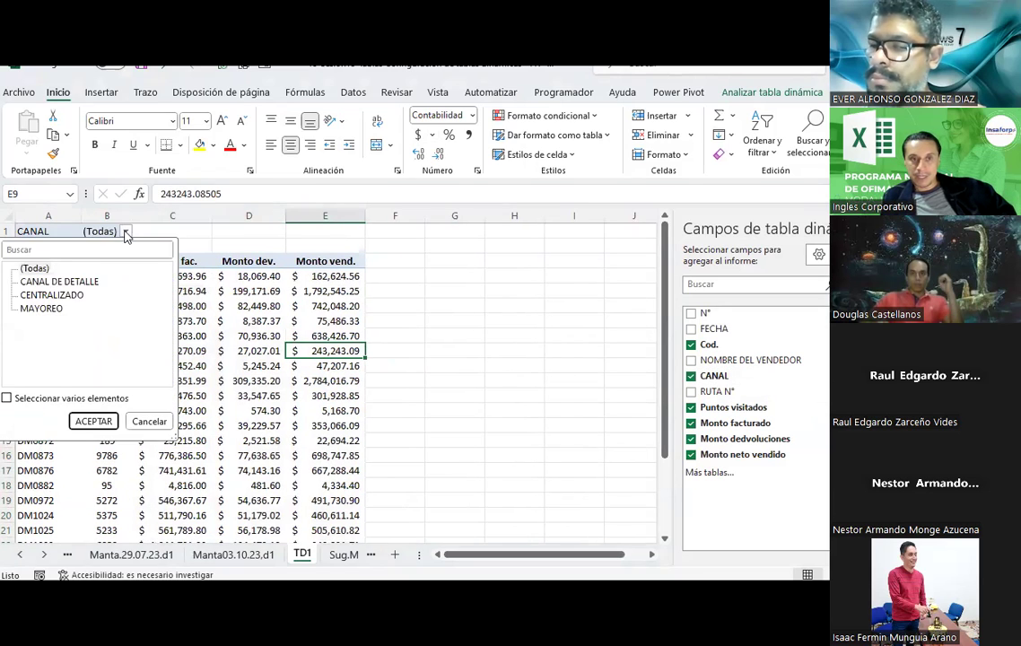
{"action": "left_click", "coordinate": [59, 282]}
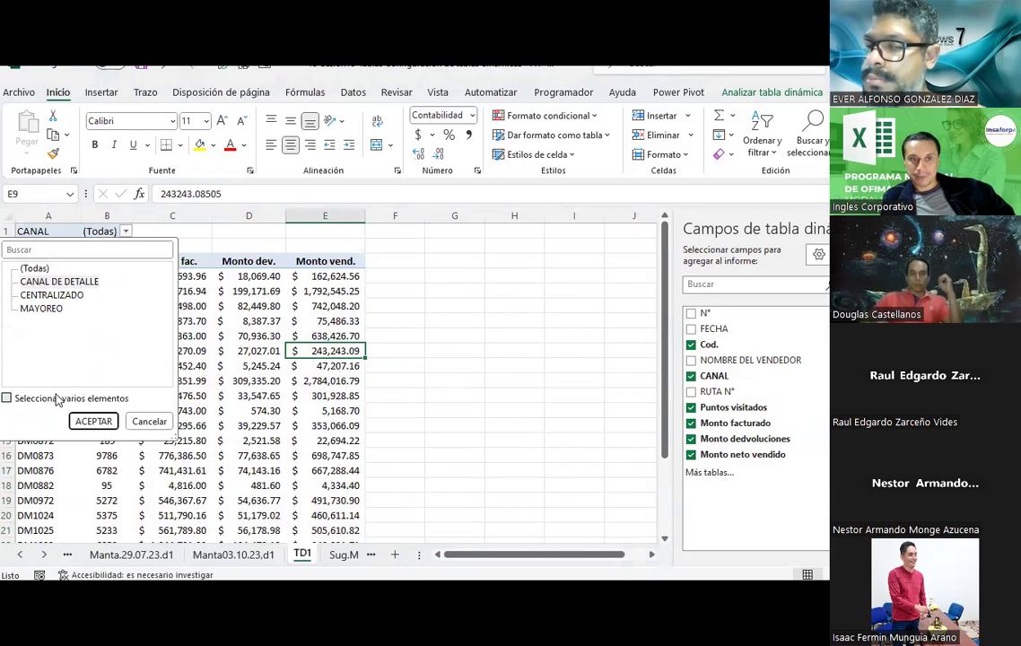
{"action": "left_click", "coordinate": [7, 400]}
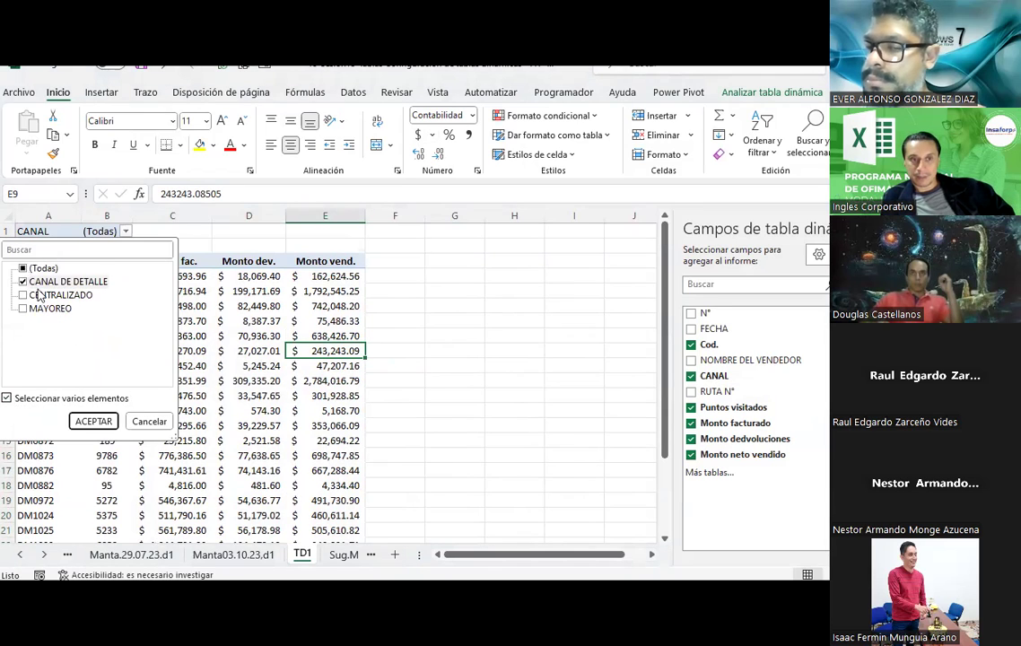
{"action": "left_click", "coordinate": [92, 421]}
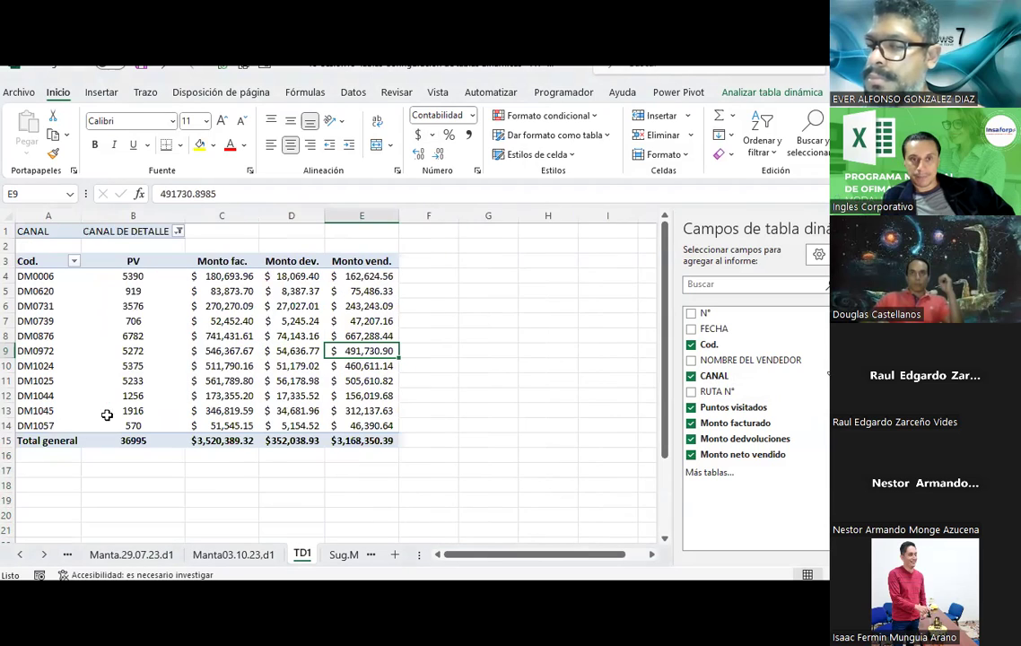
{"action": "left_click", "coordinate": [179, 232]}
{"action": "left_click", "coordinate": [29, 282]}
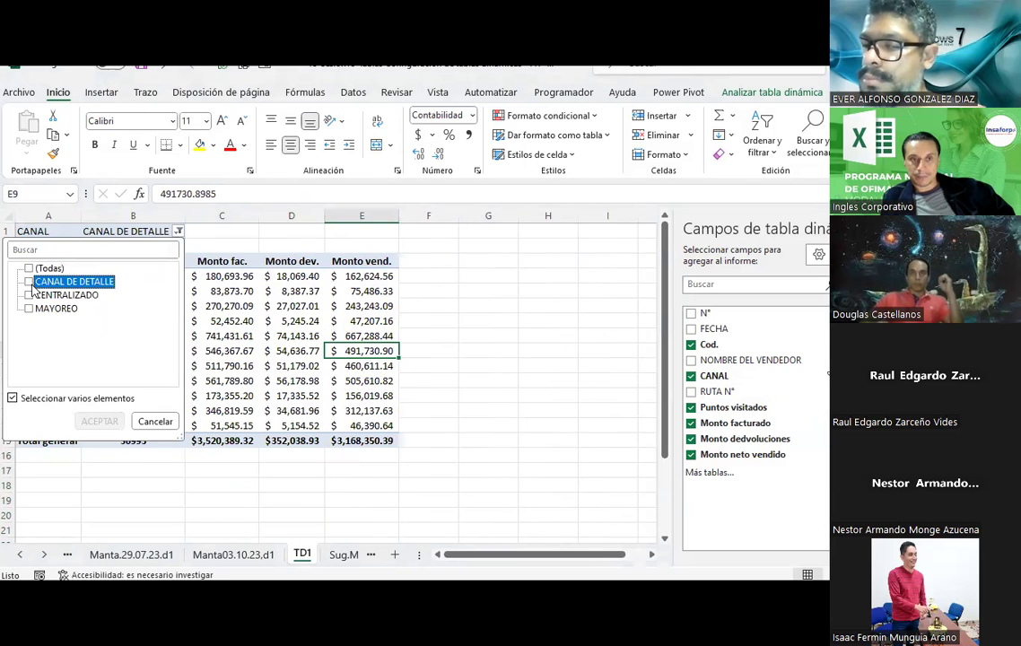
{"action": "left_click", "coordinate": [29, 296]}
{"action": "left_click", "coordinate": [99, 421]}
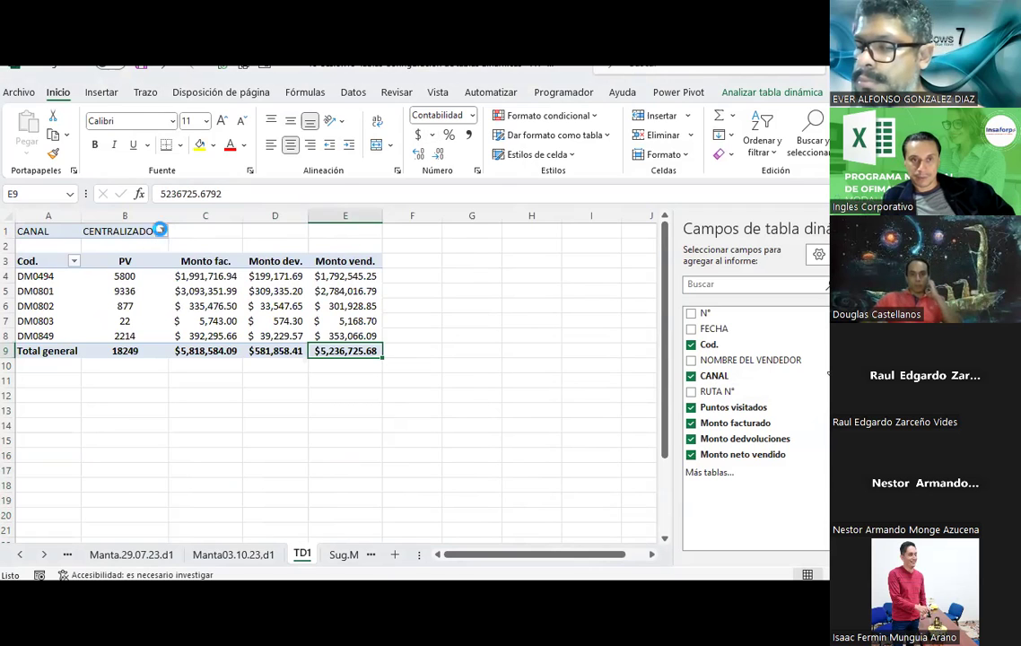
{"action": "left_click", "coordinate": [159, 231]}
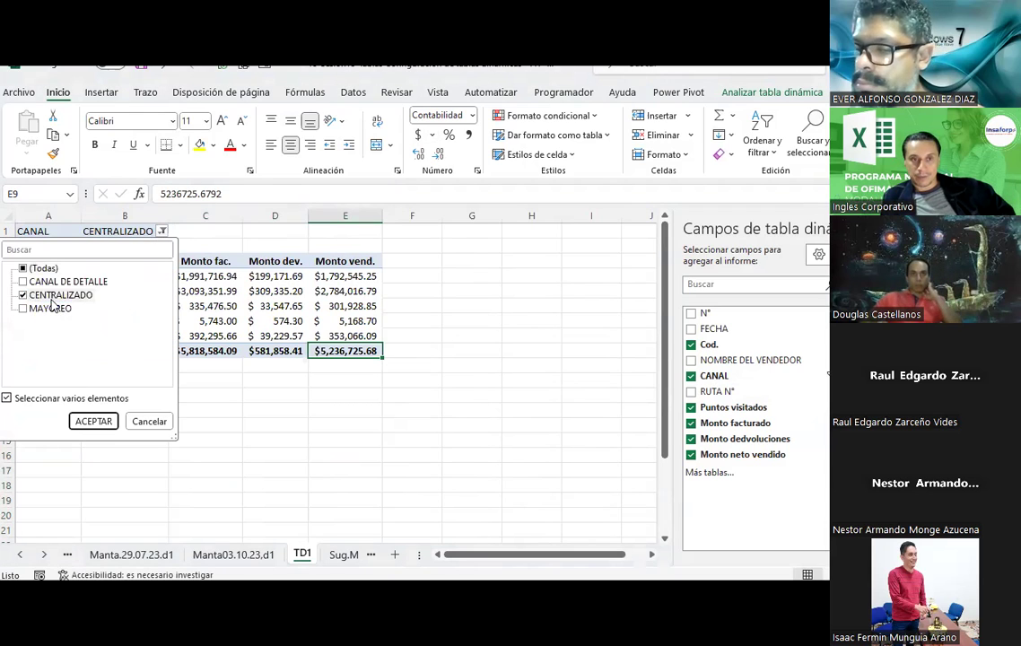
{"action": "double_click", "coordinate": [51, 309]}
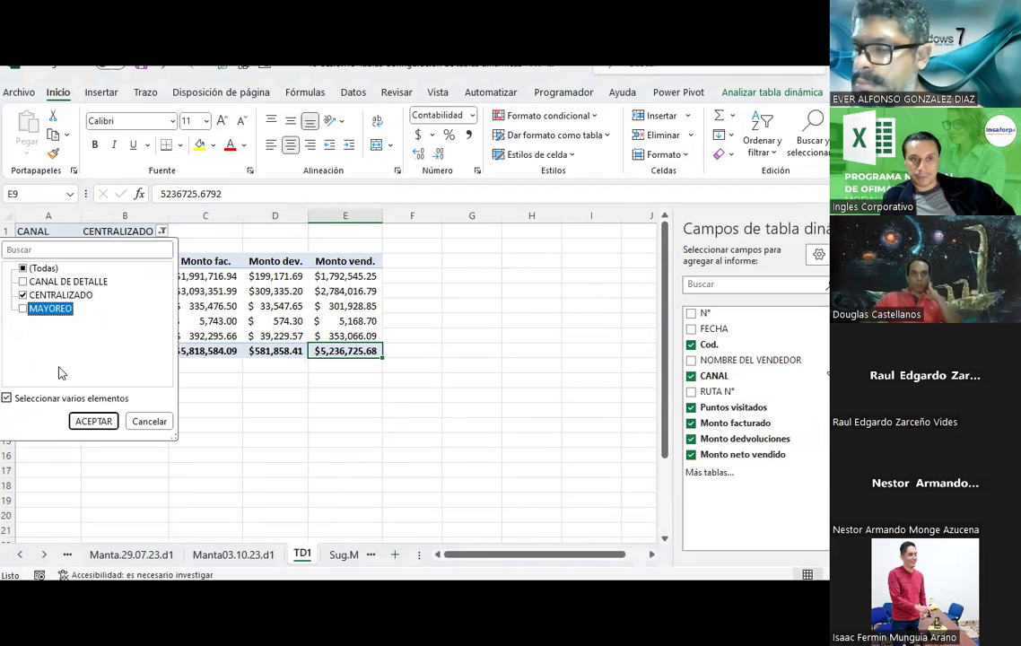
{"action": "left_click", "coordinate": [24, 309]}
{"action": "left_click", "coordinate": [93, 421]}
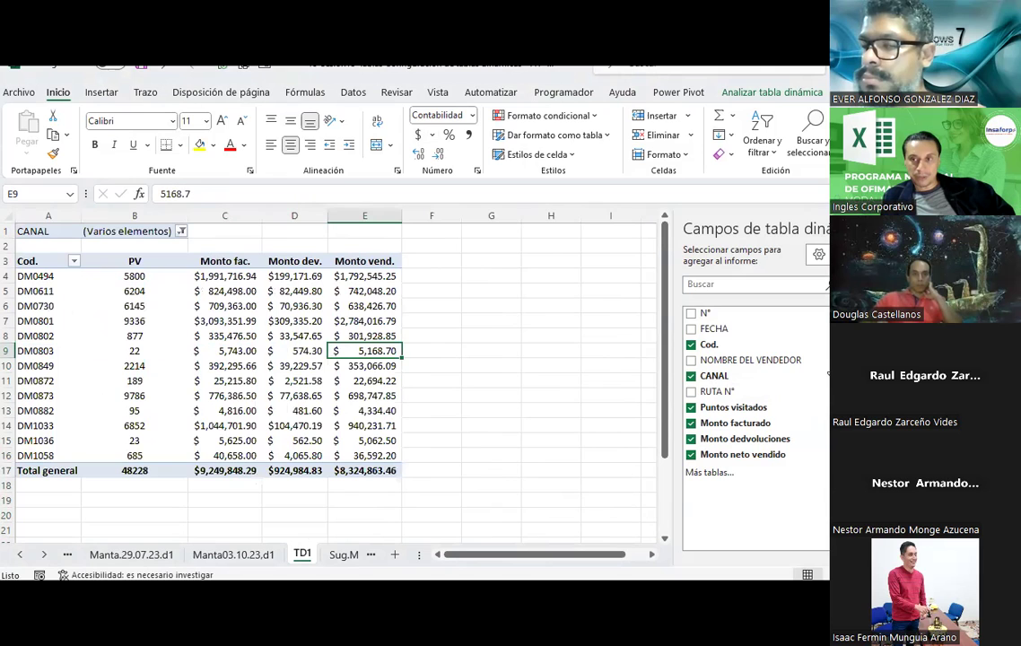
{"action": "left_click_drag", "start_coordinate": [778, 348], "coordinate": [773, 342]}
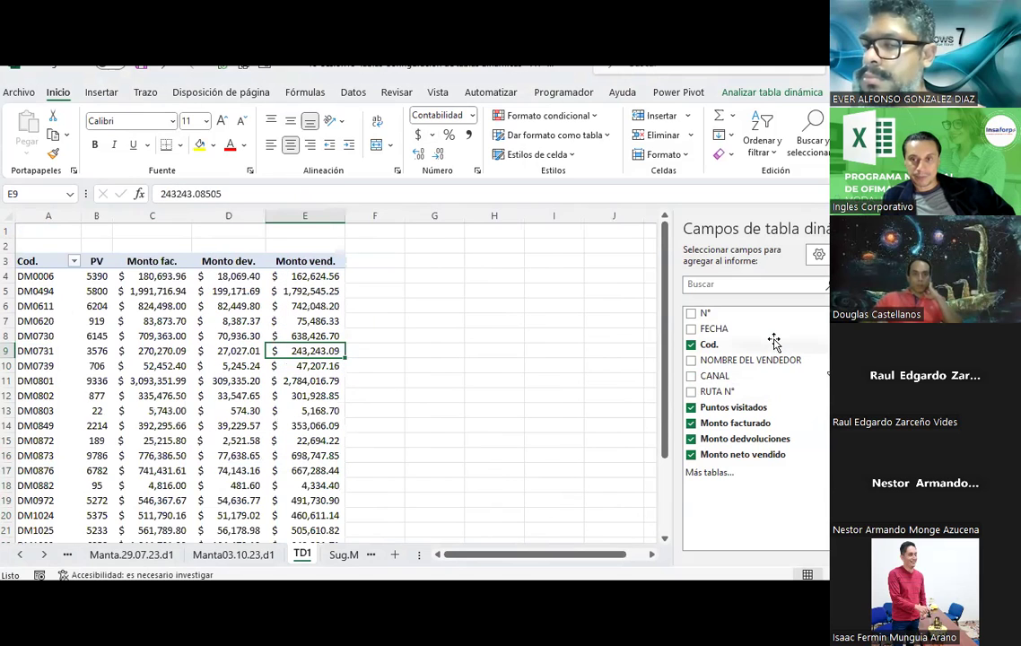
{"action": "left_click", "coordinate": [516, 334]}
- Begin a new pivot table from a range, placed at H3 on TD1
{"action": "left_click", "coordinate": [492, 264]}
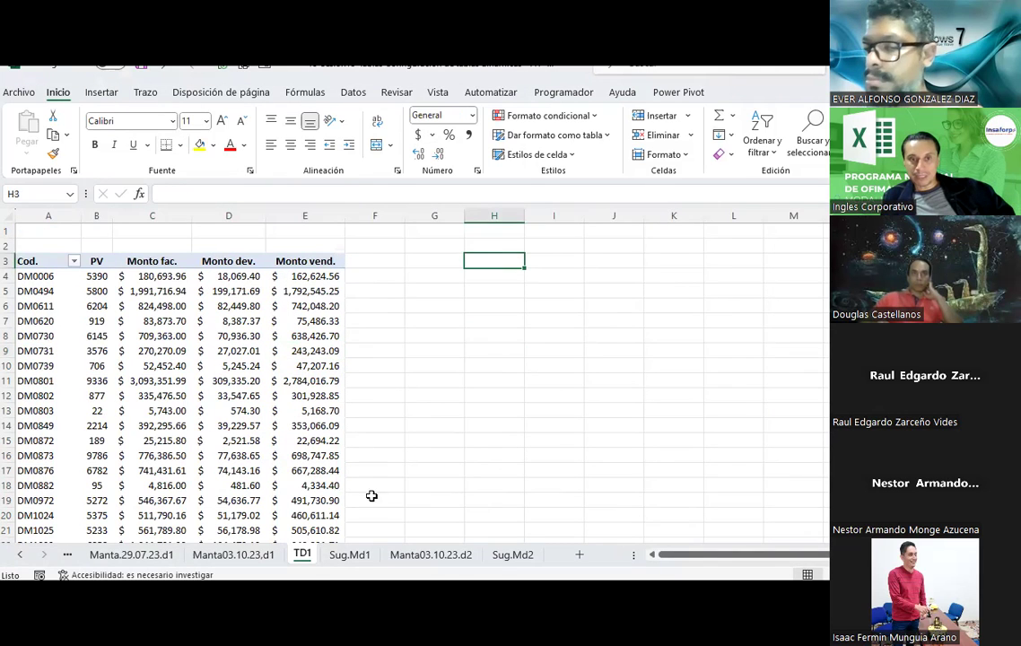
{"action": "left_click", "coordinate": [101, 91]}
{"action": "left_click", "coordinate": [51, 154]}
{"action": "left_click", "coordinate": [54, 167]}
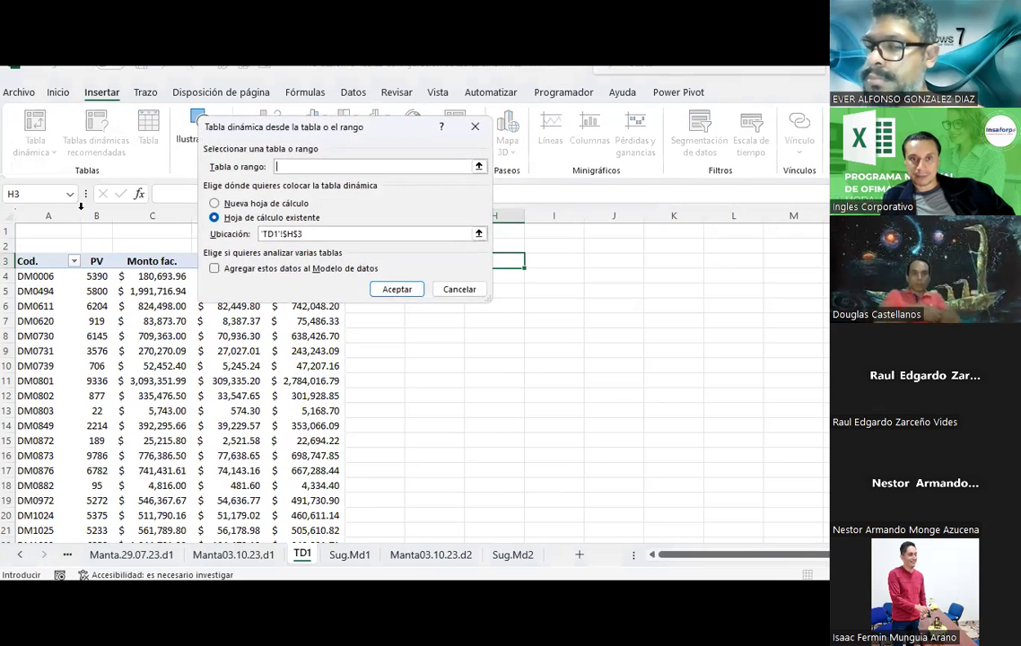
{"action": "left_click", "coordinate": [478, 166]}
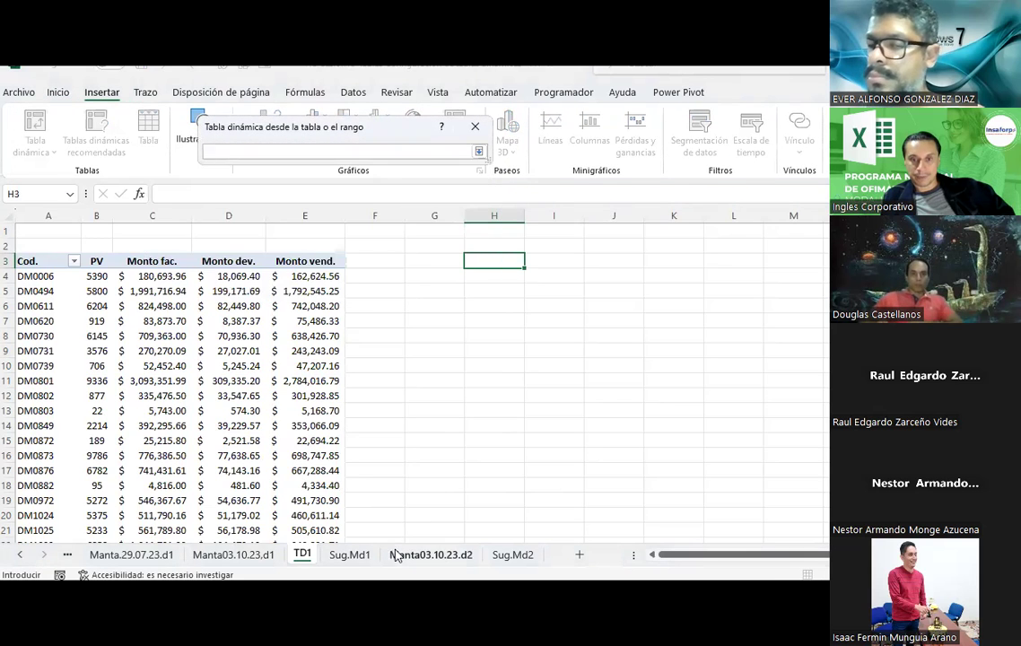
- Set the pivot's source range to 'Manta03.10.23.d1'!A4:J5586
{"action": "left_click", "coordinate": [392, 556]}
{"action": "left_click", "coordinate": [246, 556]}
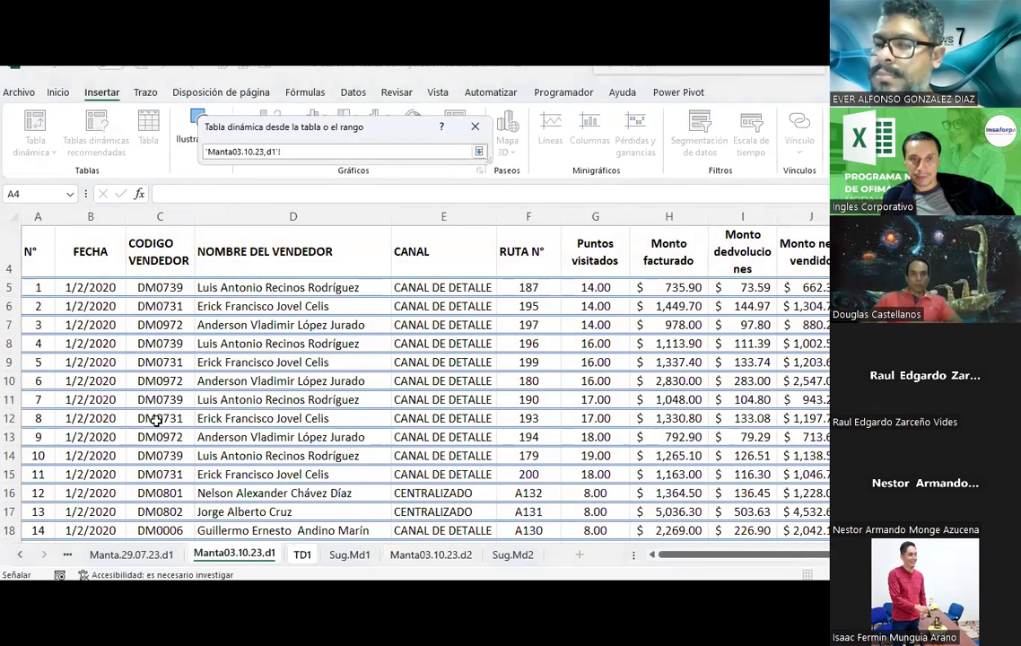
{"action": "left_click", "coordinate": [38, 261]}
{"action": "key", "text": "ctrl+shift+Right"}
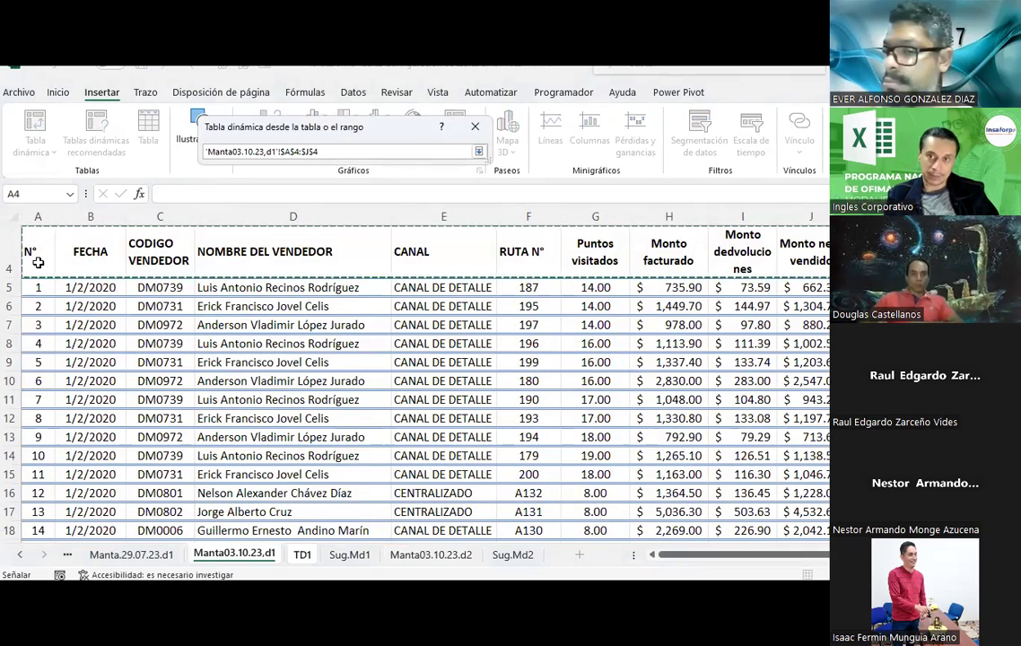
{"action": "key", "text": "ctrl+shift+Down"}
{"action": "key", "text": "Return"}
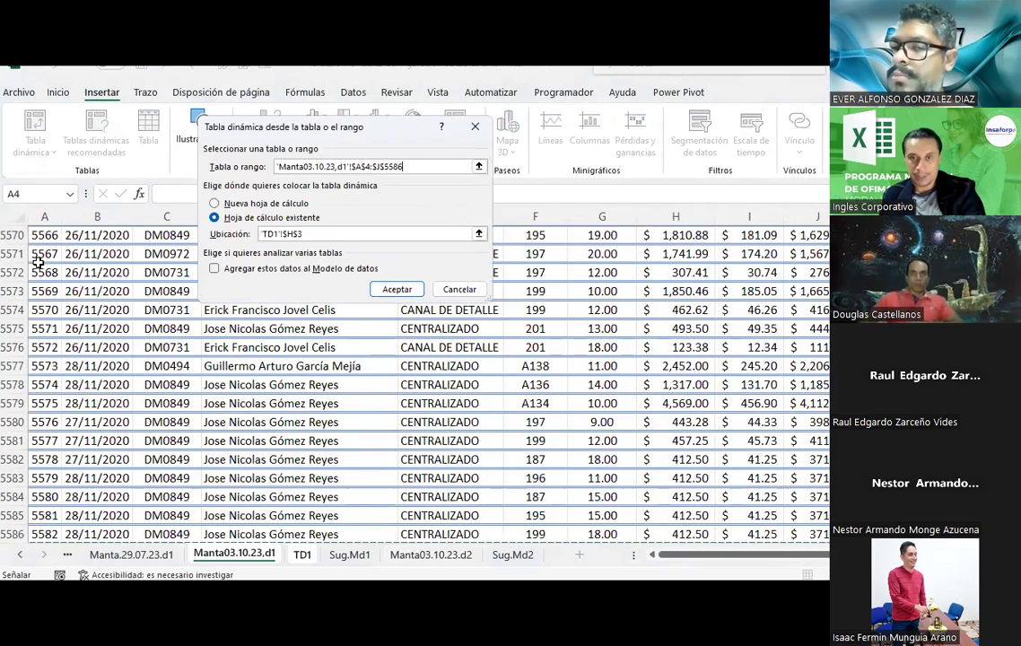
- Create the pivot with CODIGO VENDEDOR as rows and CANAL as columns
{"action": "left_click", "coordinate": [396, 288]}
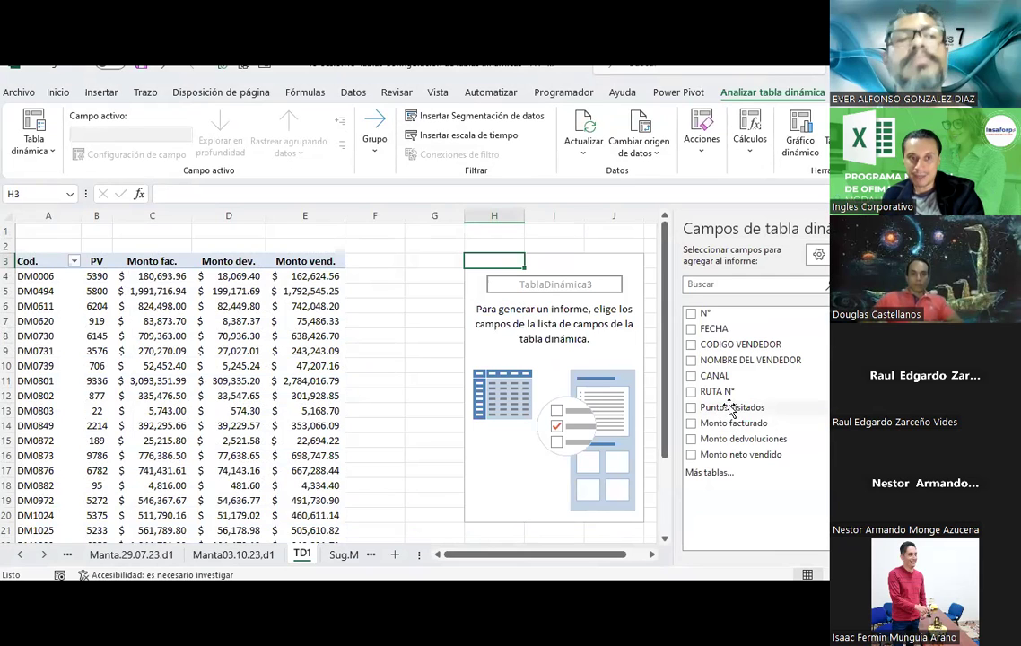
{"action": "left_click", "coordinate": [709, 344]}
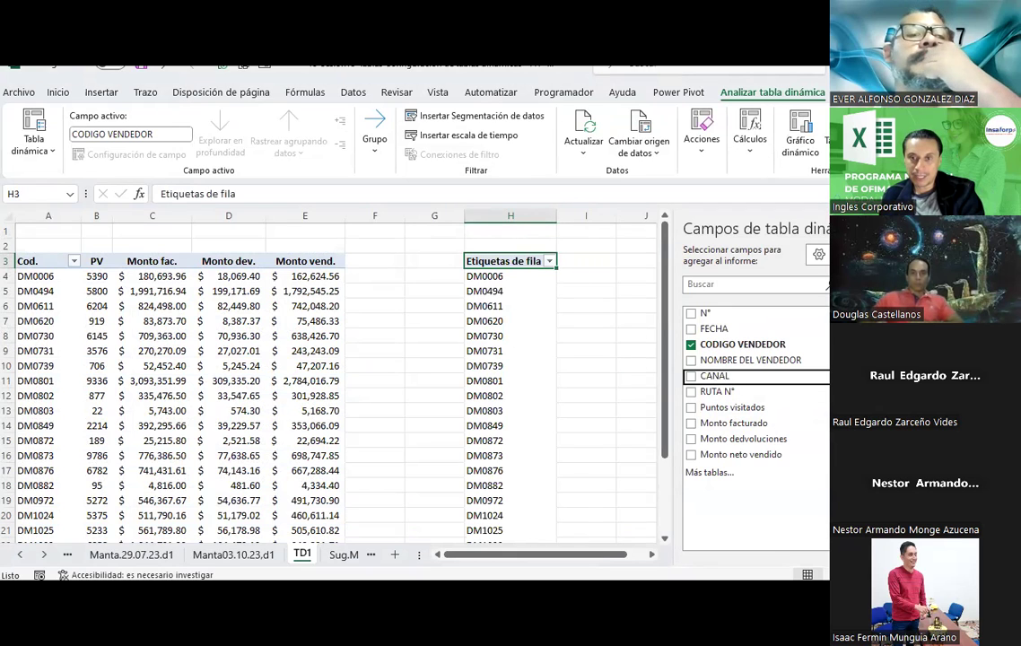
{"action": "left_click", "coordinate": [708, 375]}
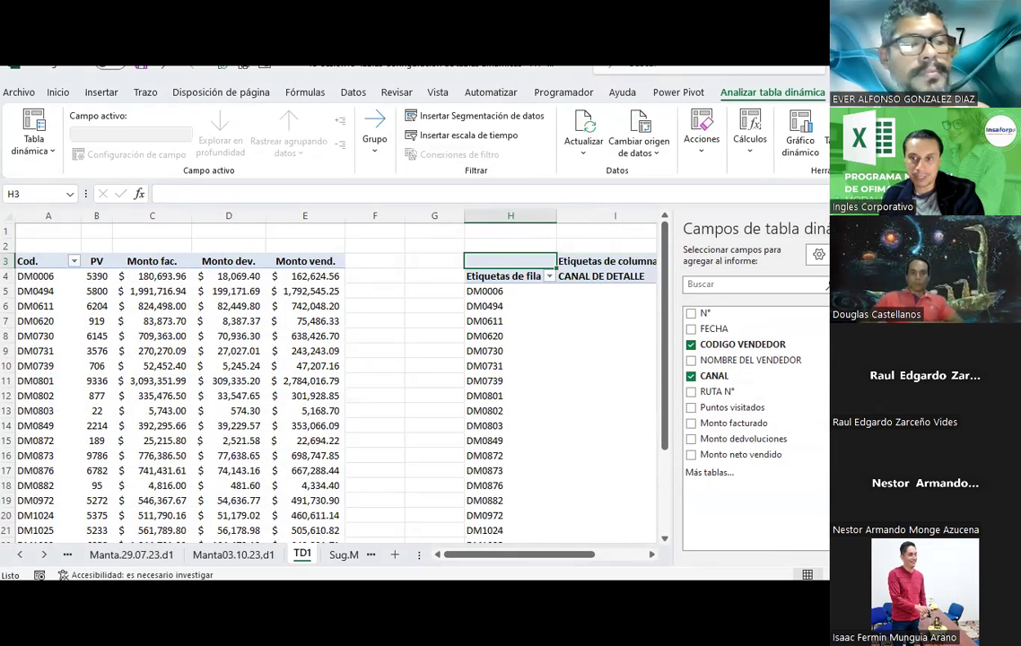
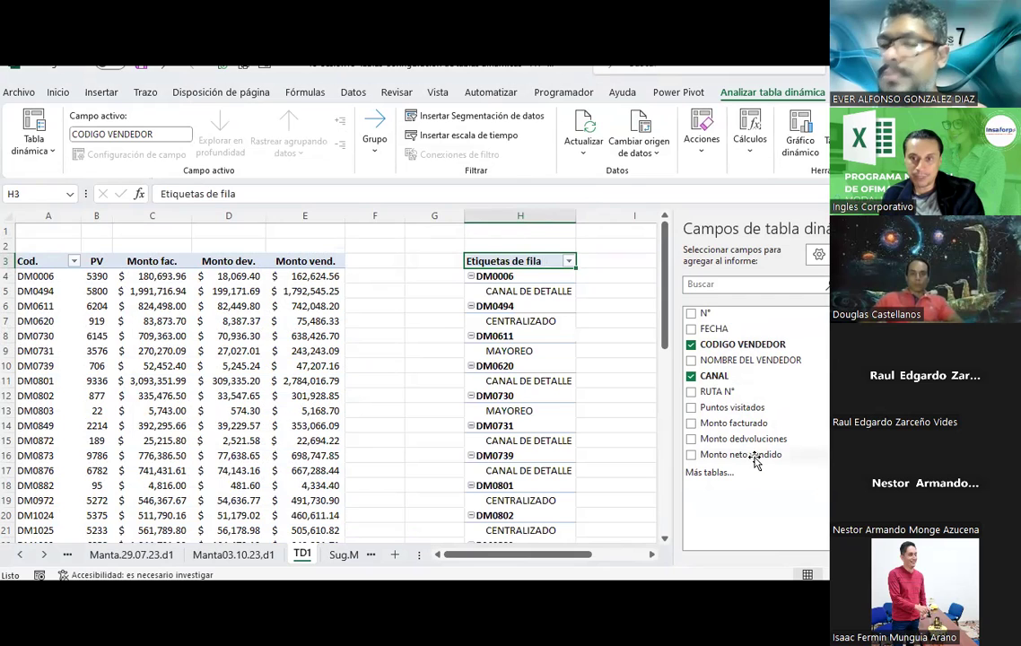
- Add summed Monto facturado to the vendor pivot table's values
{"action": "left_click", "coordinate": [710, 424]}
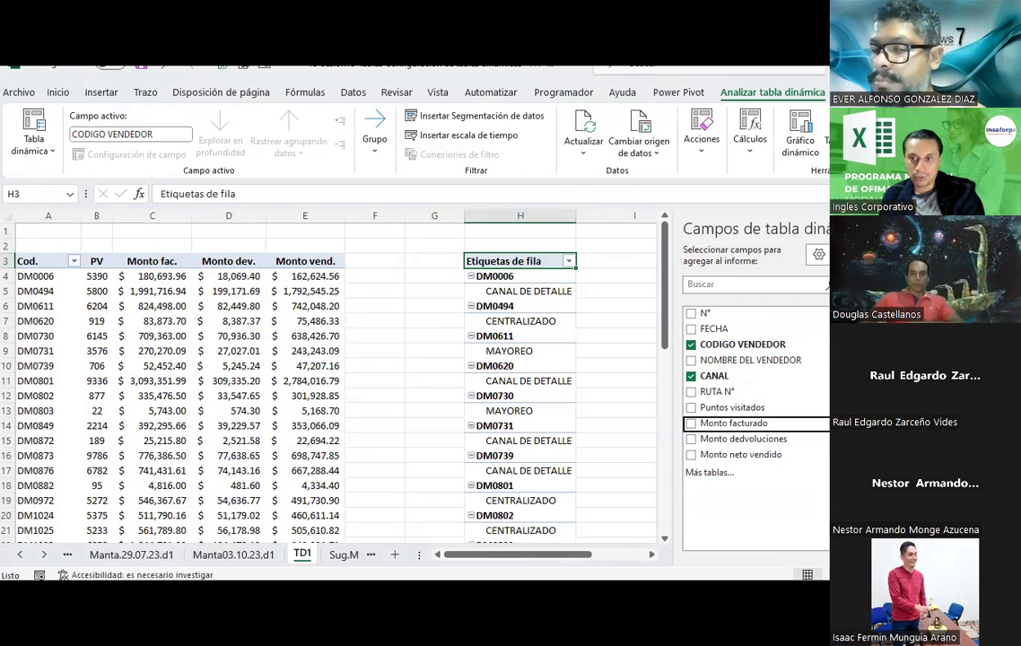
{"action": "left_click_drag", "start_coordinate": [553, 552], "coordinate": [609, 553]}
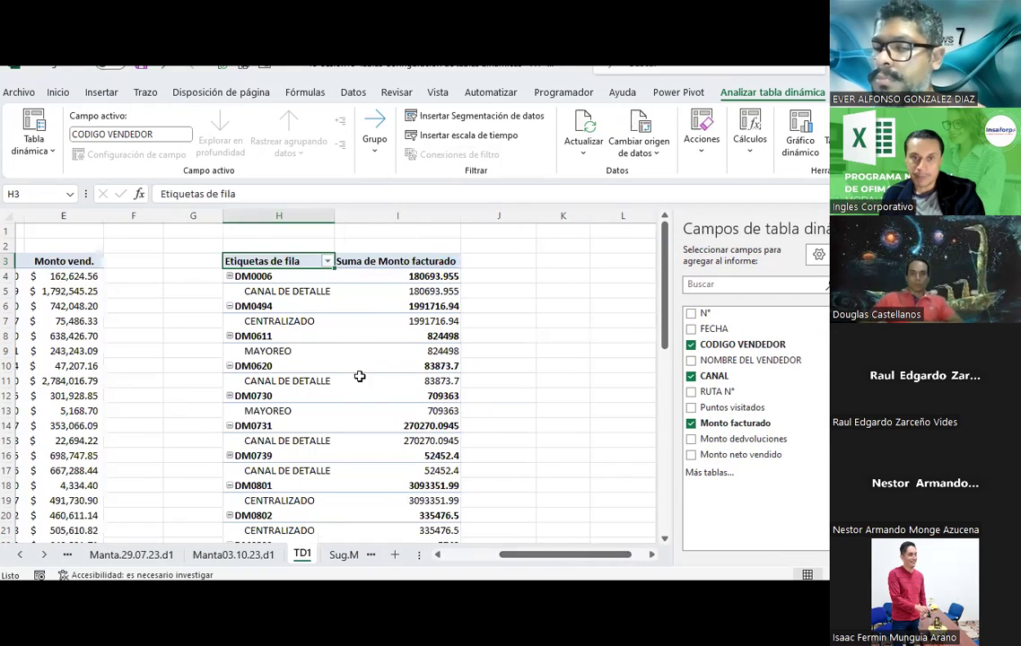
{"action": "left_click", "coordinate": [267, 215]}
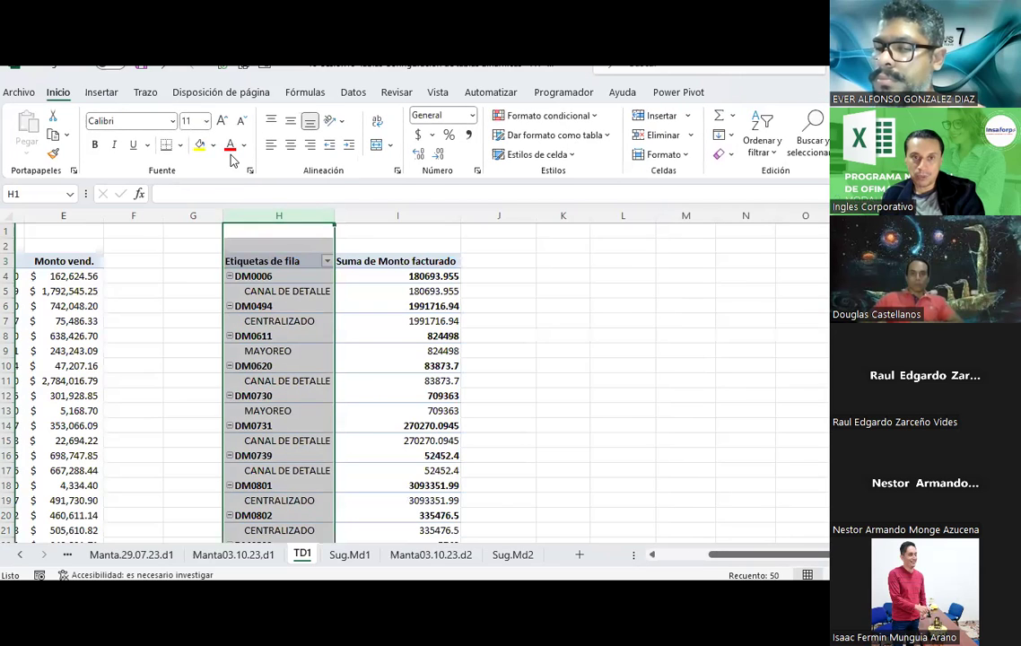
{"action": "left_click", "coordinate": [327, 311]}
{"action": "left_click", "coordinate": [235, 261]}
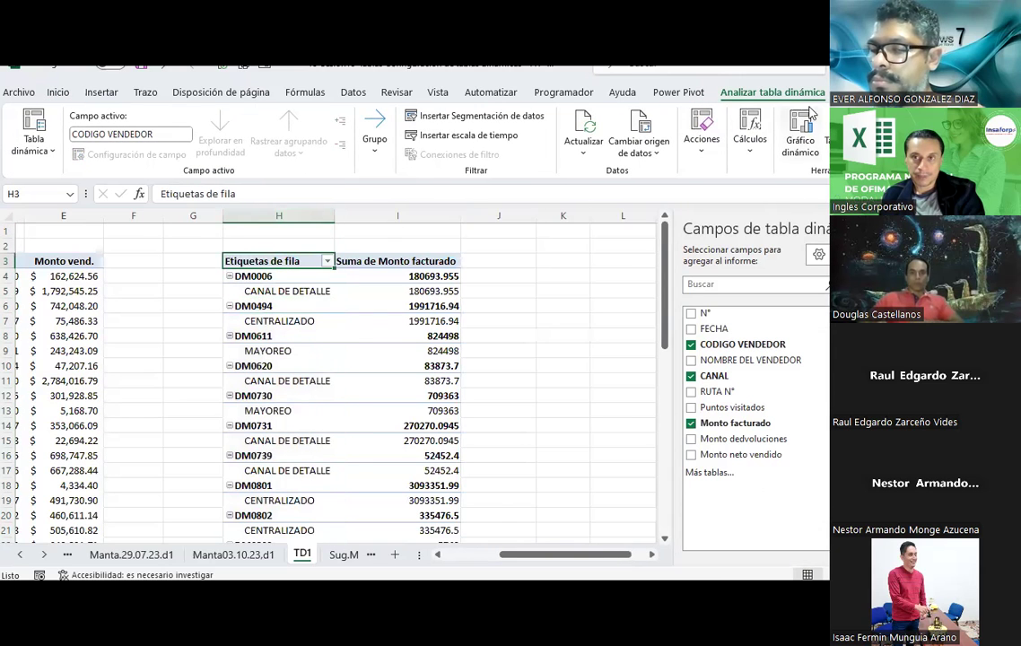
- Switch the pivot to tabular layout and turn off the per-vendor subtotals
{"action": "left_click", "coordinate": [847, 91]}
{"action": "left_click", "coordinate": [137, 139]}
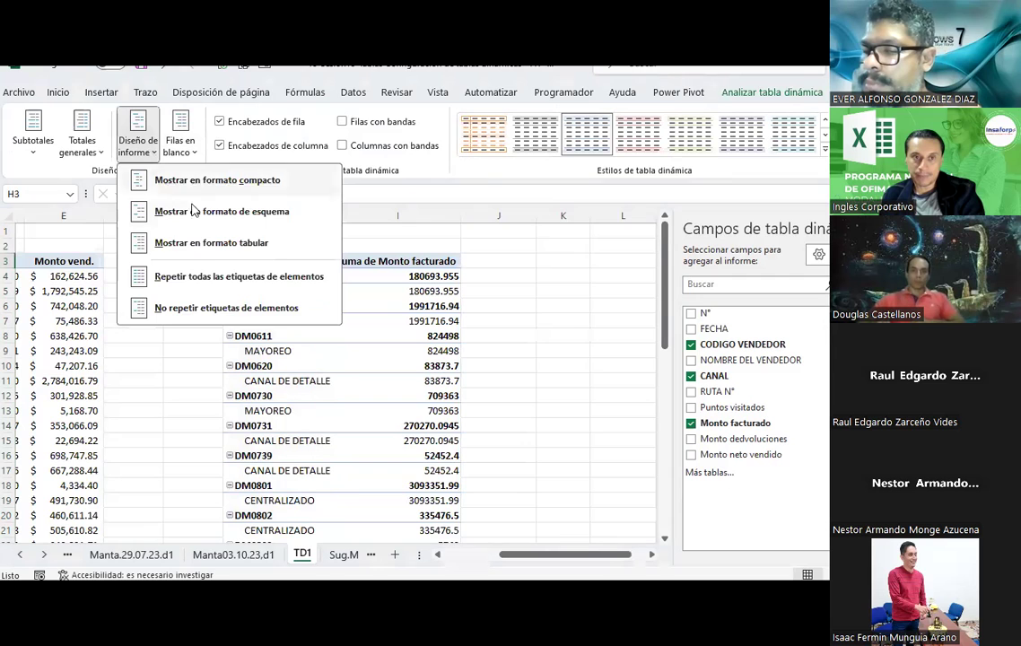
{"action": "left_click", "coordinate": [212, 243]}
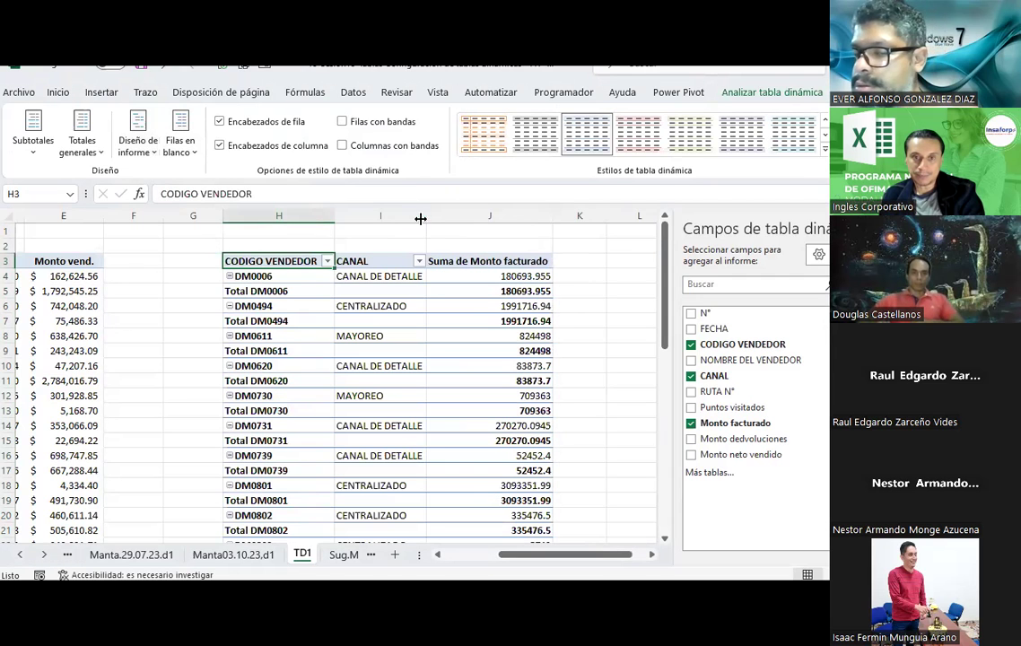
{"action": "left_click", "coordinate": [33, 134]}
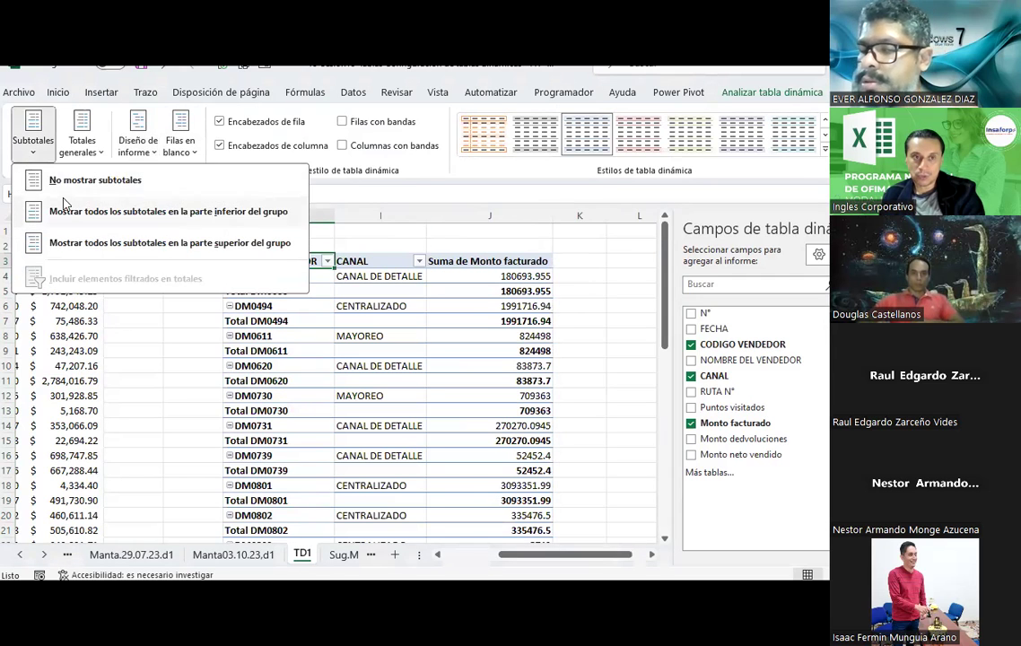
{"action": "left_click", "coordinate": [204, 246]}
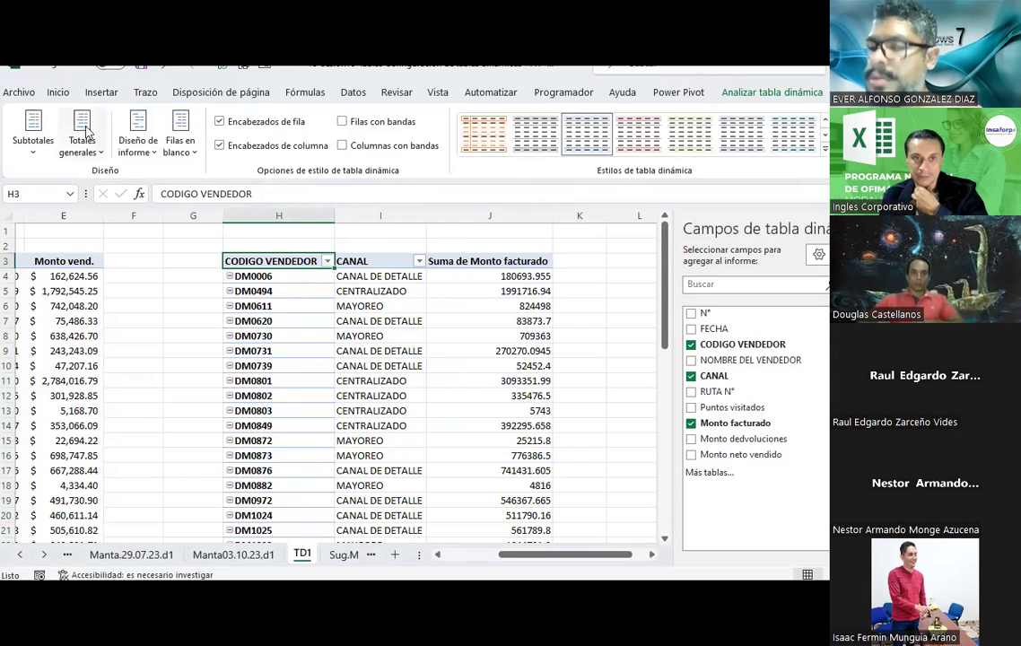
- Try the outline and compact layouts, then return the pivot to tabular layout
{"action": "left_click", "coordinate": [137, 139]}
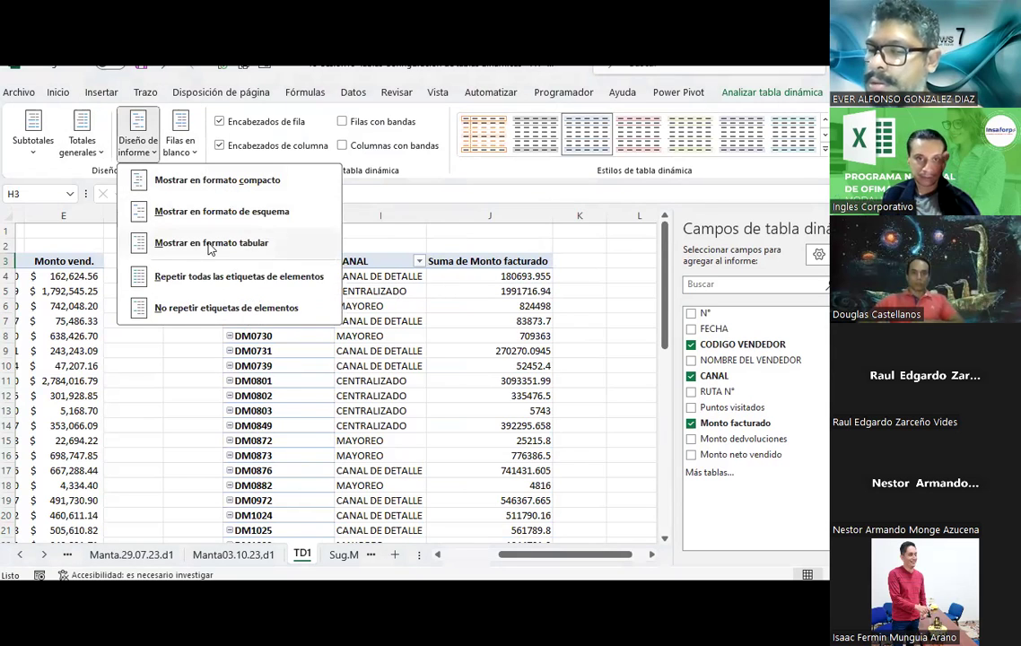
{"action": "left_click", "coordinate": [214, 208]}
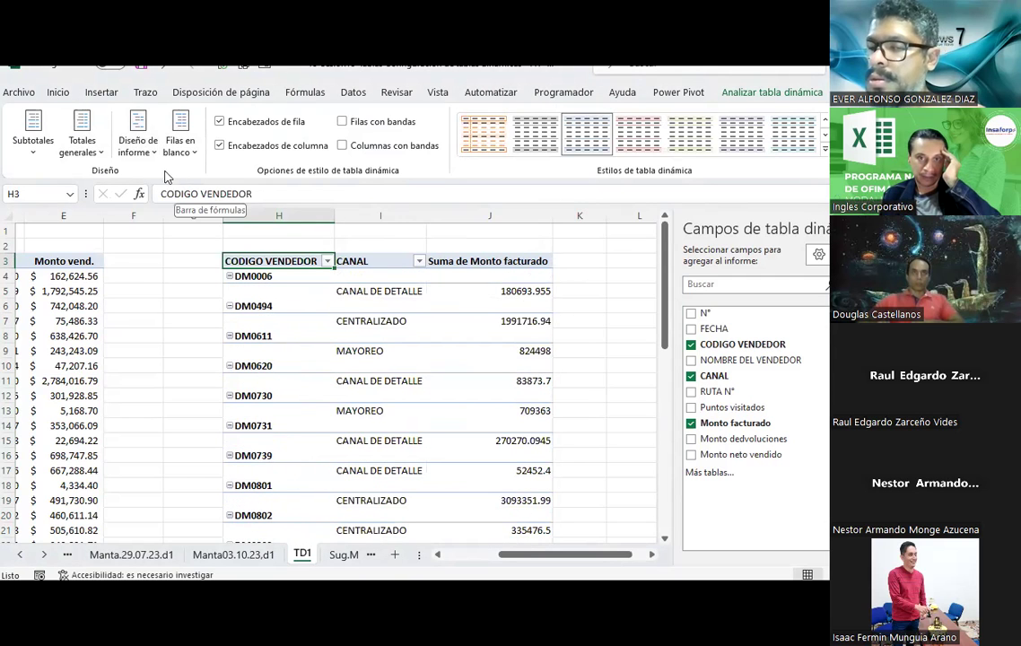
{"action": "left_click", "coordinate": [139, 142]}
{"action": "left_click", "coordinate": [196, 177]}
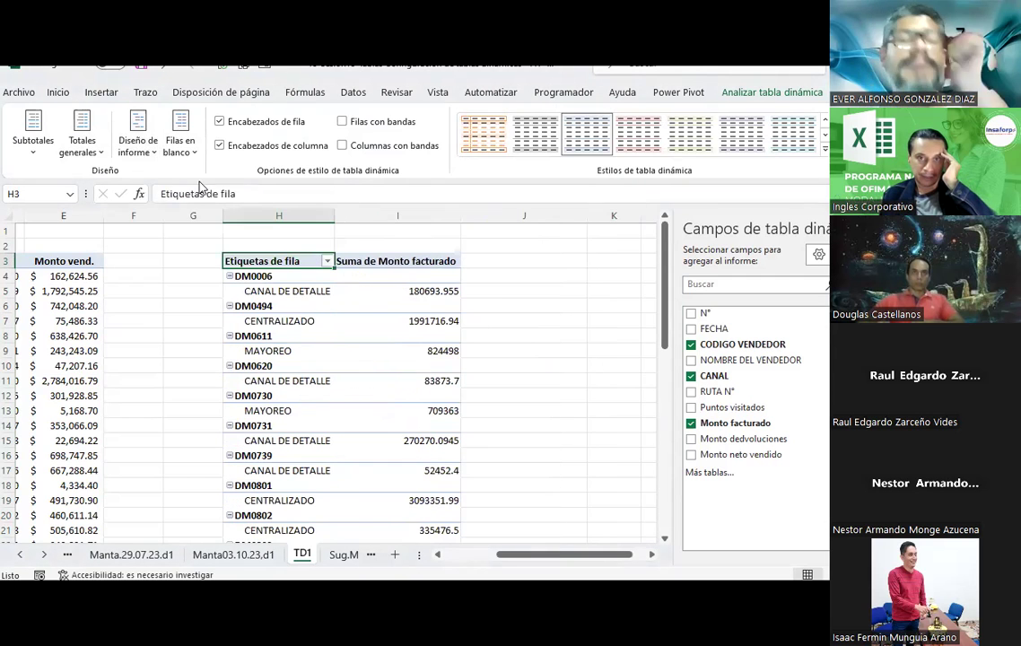
{"action": "left_click", "coordinate": [137, 139]}
{"action": "left_click", "coordinate": [196, 237]}
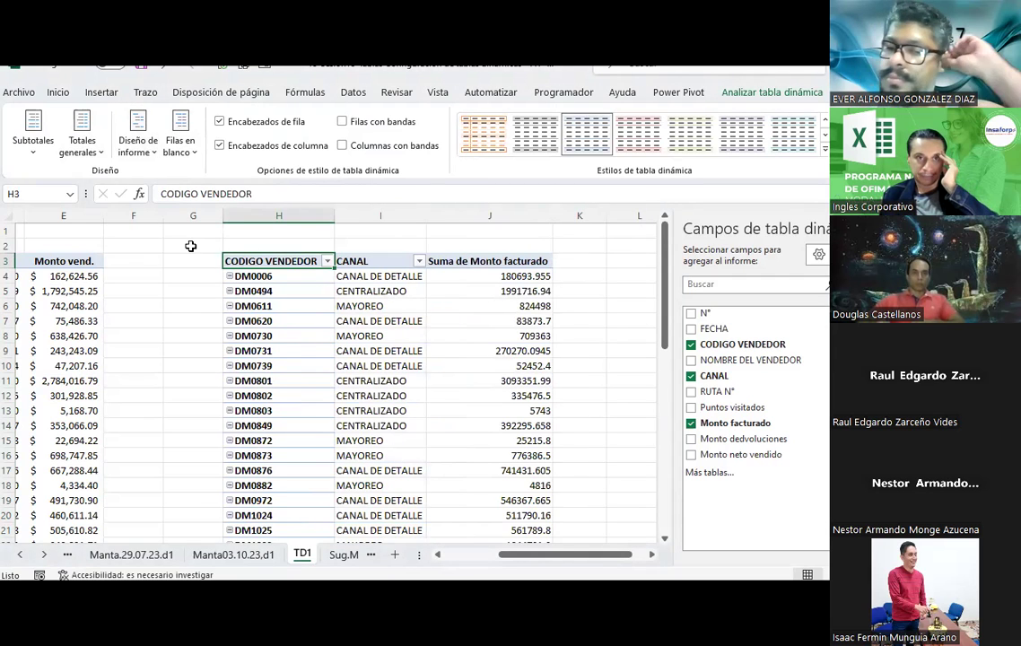
{"action": "mouse_move", "coordinate": [484, 275]}
{"action": "left_mouse_down"}
{"action": "mouse_move", "coordinate": [525, 537]}
{"action": "mouse_move", "coordinate": [481, 520]}
{"action": "left_mouse_up"}
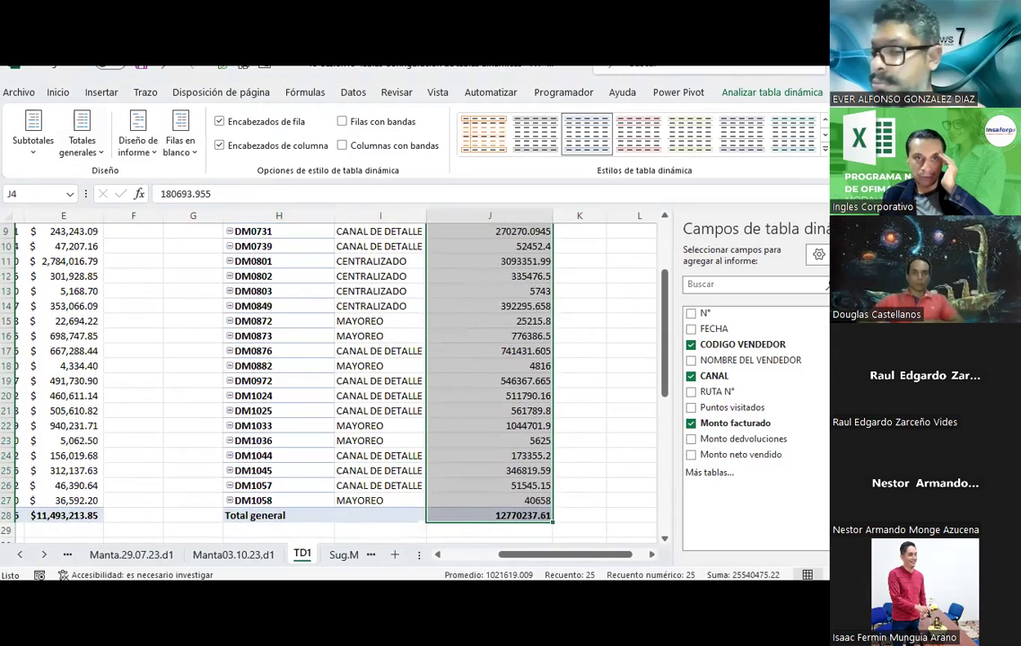
- Apply Contabilidad accounting format to the pivot's billed amounts
{"action": "left_click", "coordinate": [58, 94]}
{"action": "left_click", "coordinate": [418, 135]}
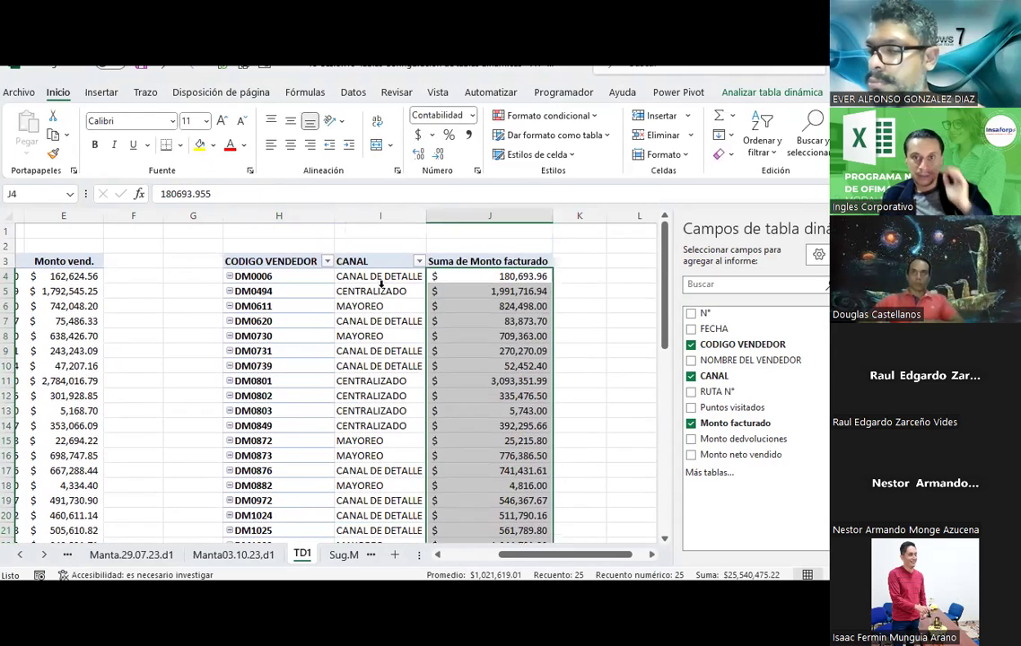
{"action": "left_click", "coordinate": [81, 261]}
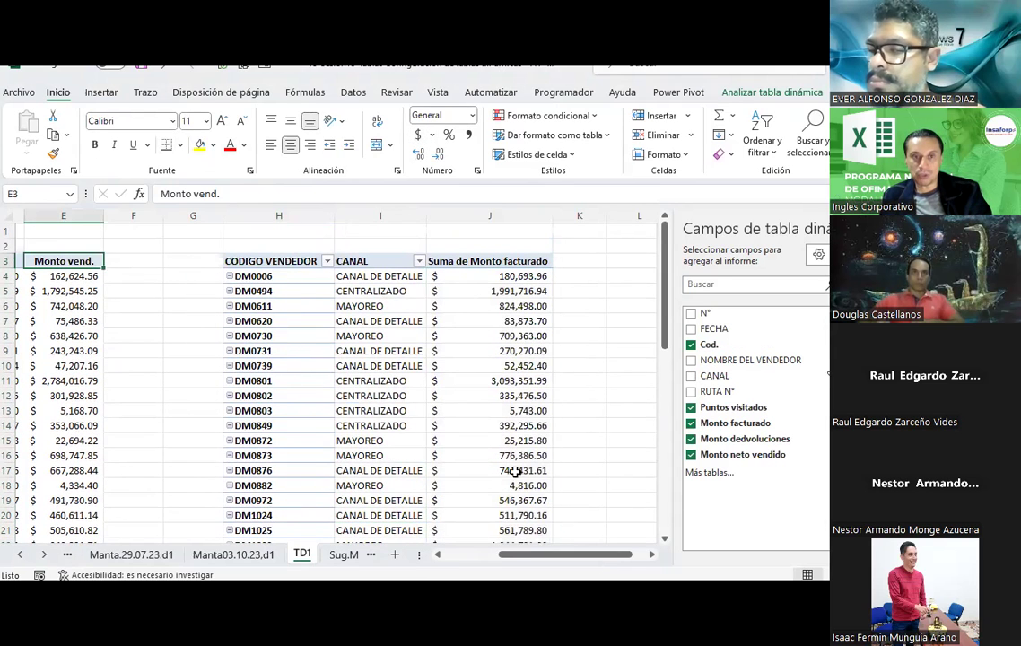
- Rename the J3 header to 'Monto Vend.' and fit column J to its contents
{"action": "left_click", "coordinate": [499, 261]}
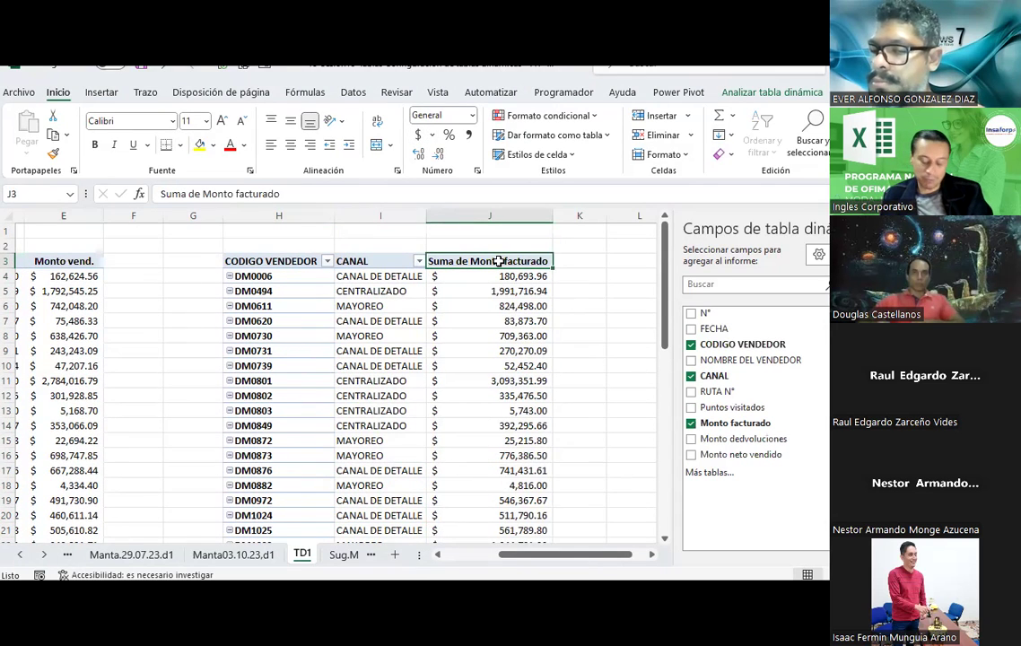
{"action": "type", "text": "o"}
{"action": "key", "text": "BackSpace"}
{"action": "type", "text": "Monto Vend."}
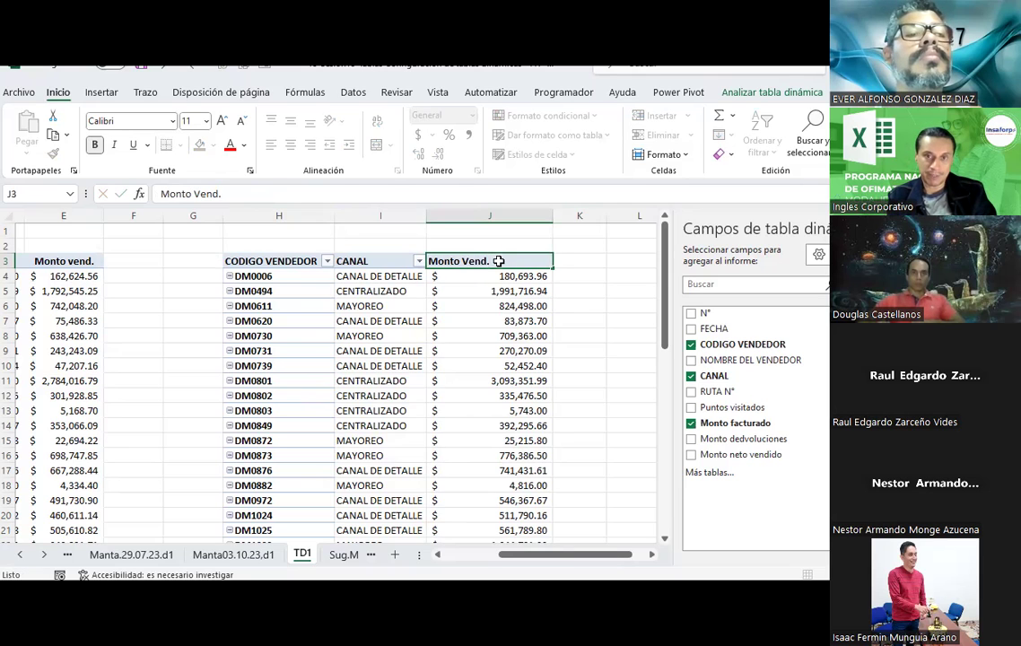
{"action": "key", "text": "Return"}
{"action": "left_click", "coordinate": [498, 261]}
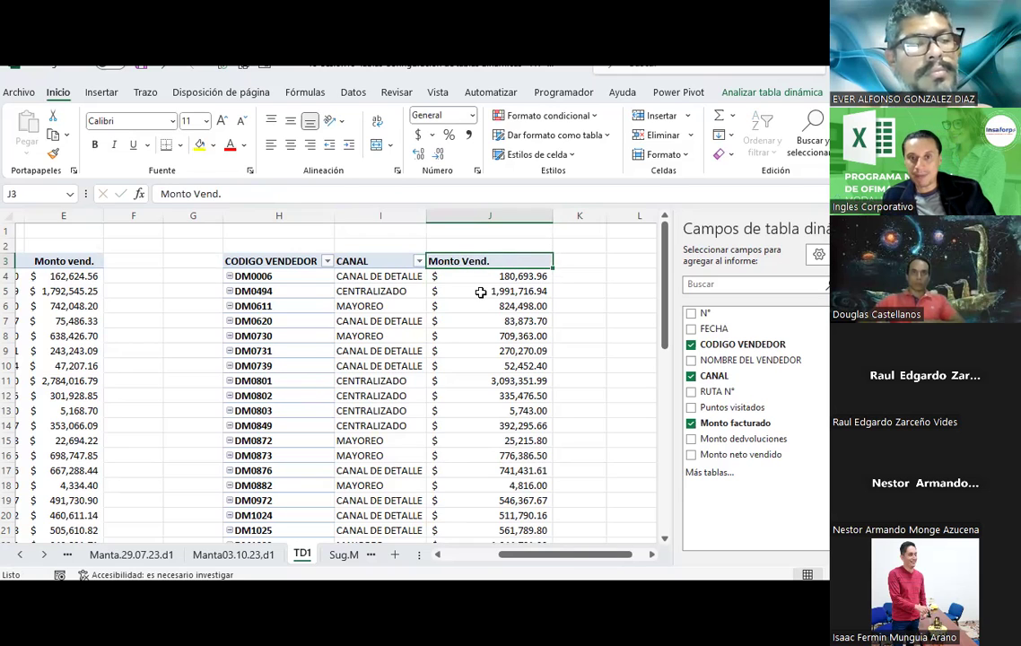
{"action": "double_click", "coordinate": [551, 215]}
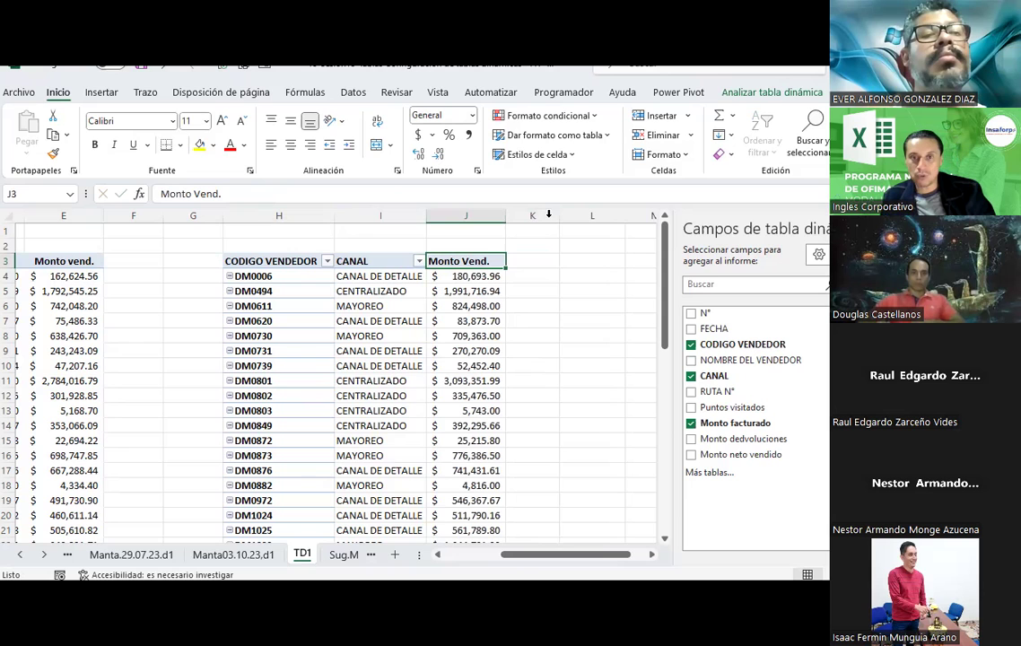
- Insert a first empty column at column A, dismissing the pivot table warning
{"action": "left_click", "coordinate": [528, 309]}
{"action": "left_click_drag", "start_coordinate": [720, 558], "coordinate": [677, 556]}
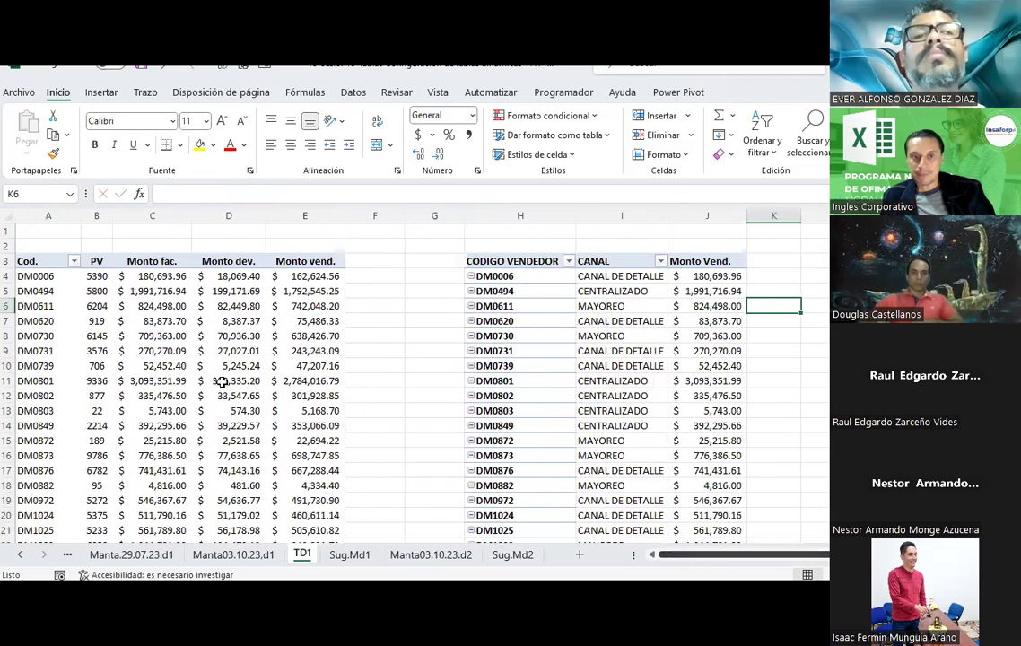
{"action": "right_click", "coordinate": [62, 216]}
{"action": "left_click", "coordinate": [101, 370]}
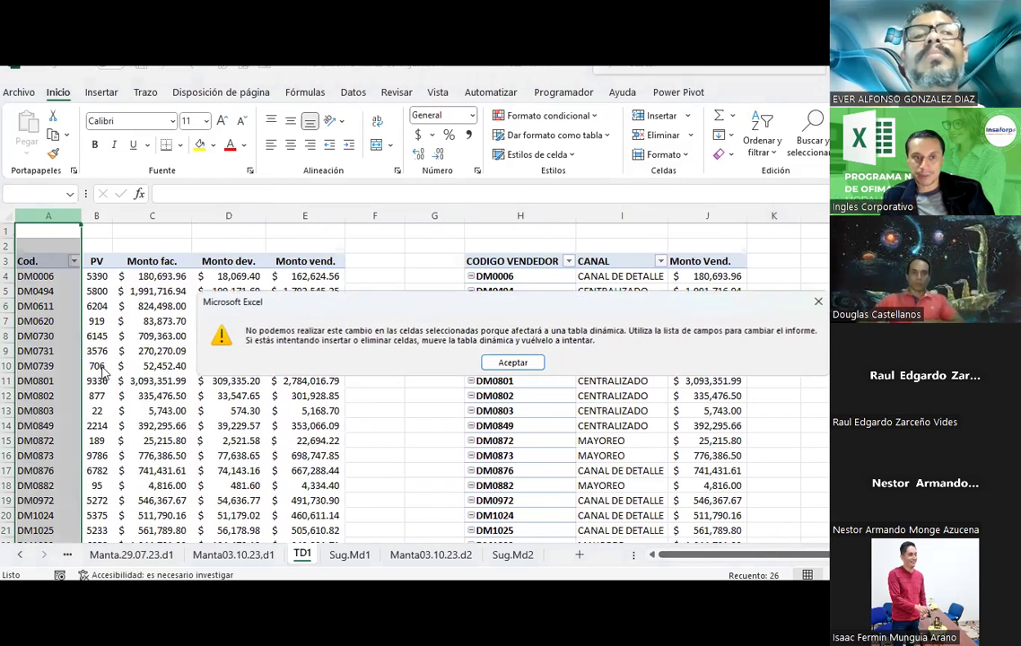
{"action": "key", "text": "Return"}
{"action": "right_click", "coordinate": [36, 229]}
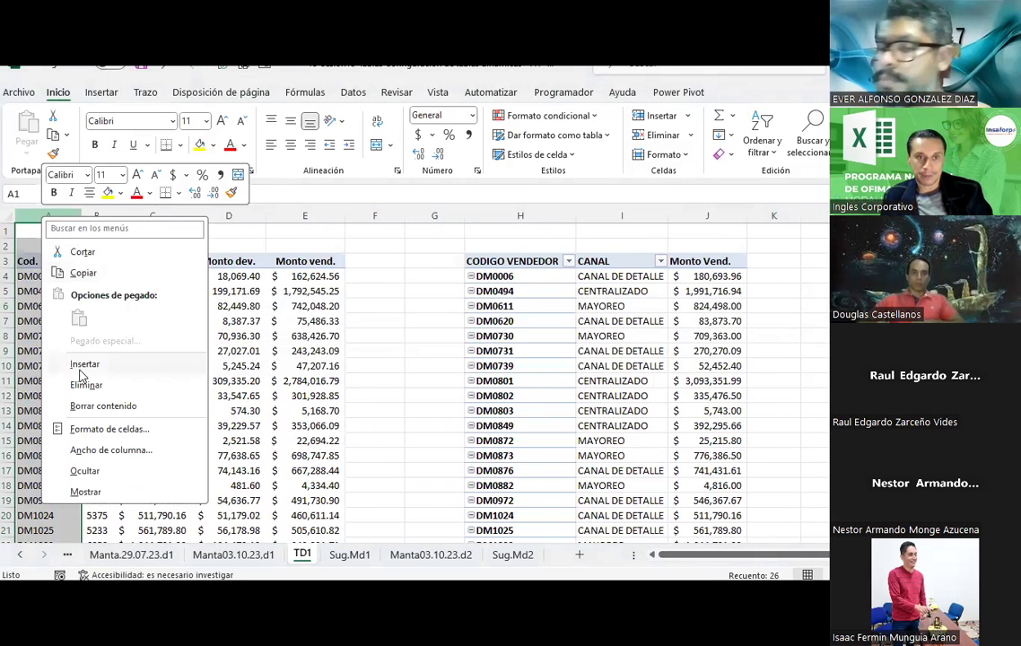
{"action": "left_click", "coordinate": [83, 364]}
- Insert three more empty columns so the source table starts in column E
{"action": "right_click", "coordinate": [47, 213]}
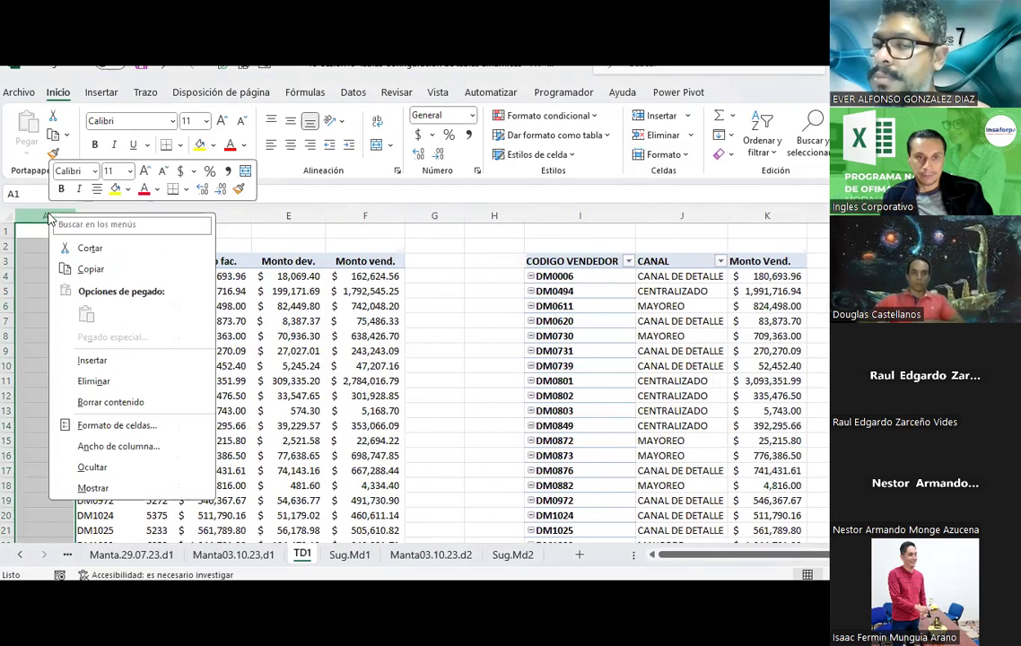
{"action": "left_click", "coordinate": [87, 358]}
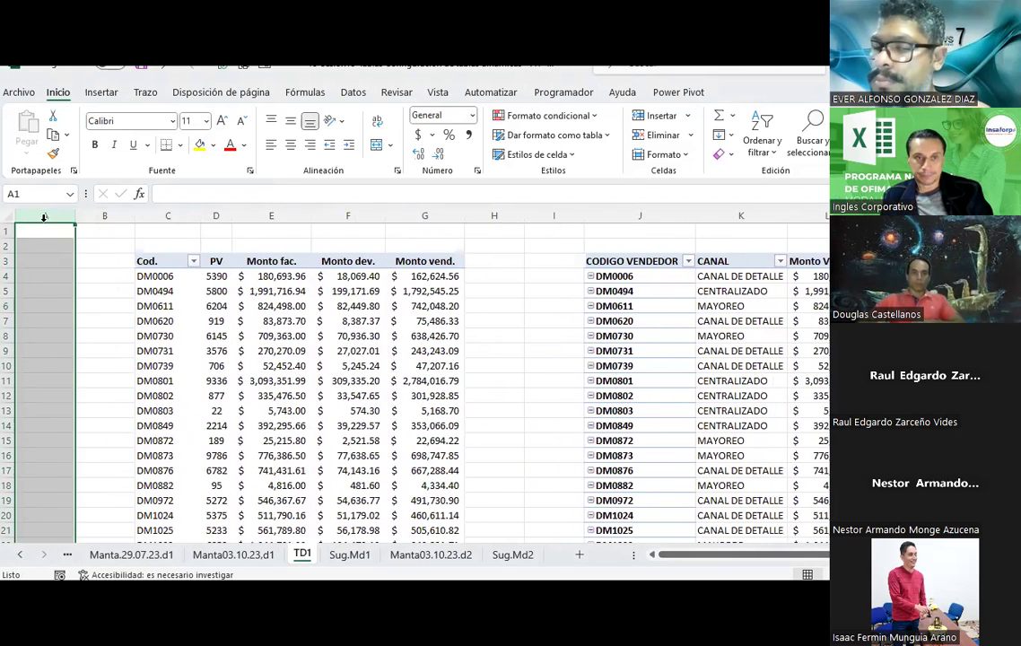
{"action": "left_click_drag", "start_coordinate": [43, 217], "coordinate": [104, 215]}
{"action": "right_click", "coordinate": [104, 217]}
{"action": "left_click", "coordinate": [139, 363]}
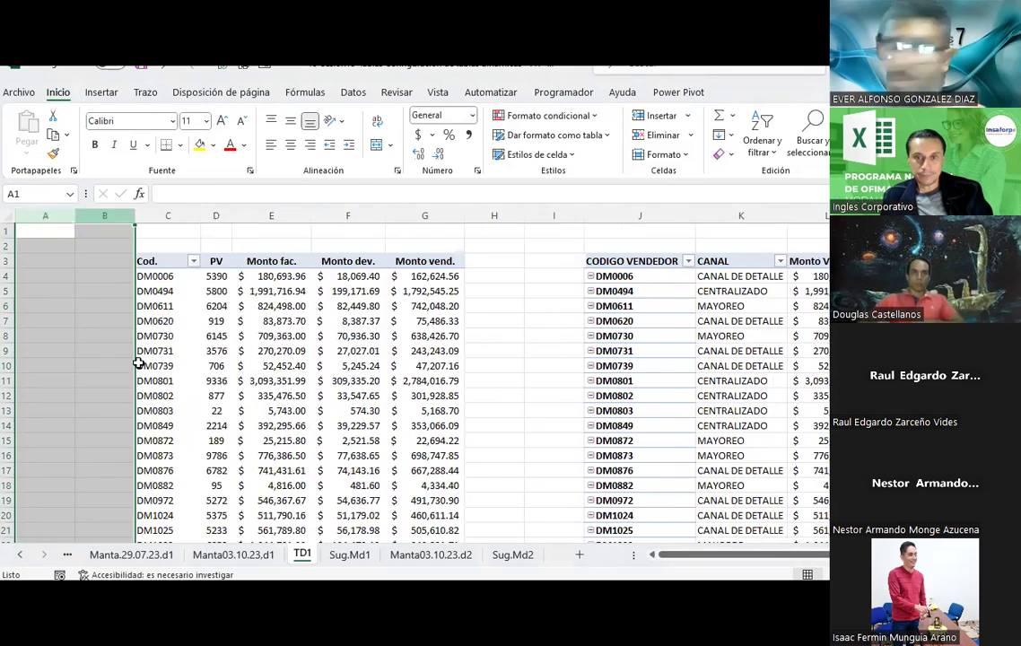
{"action": "left_click", "coordinate": [165, 272]}
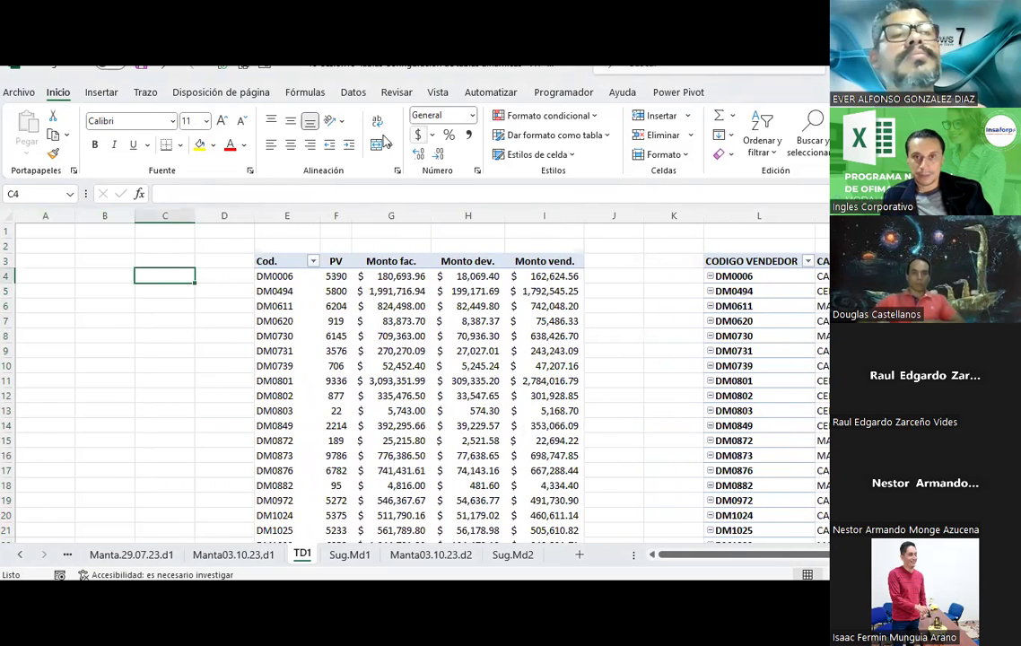
{"action": "left_click", "coordinate": [392, 336]}
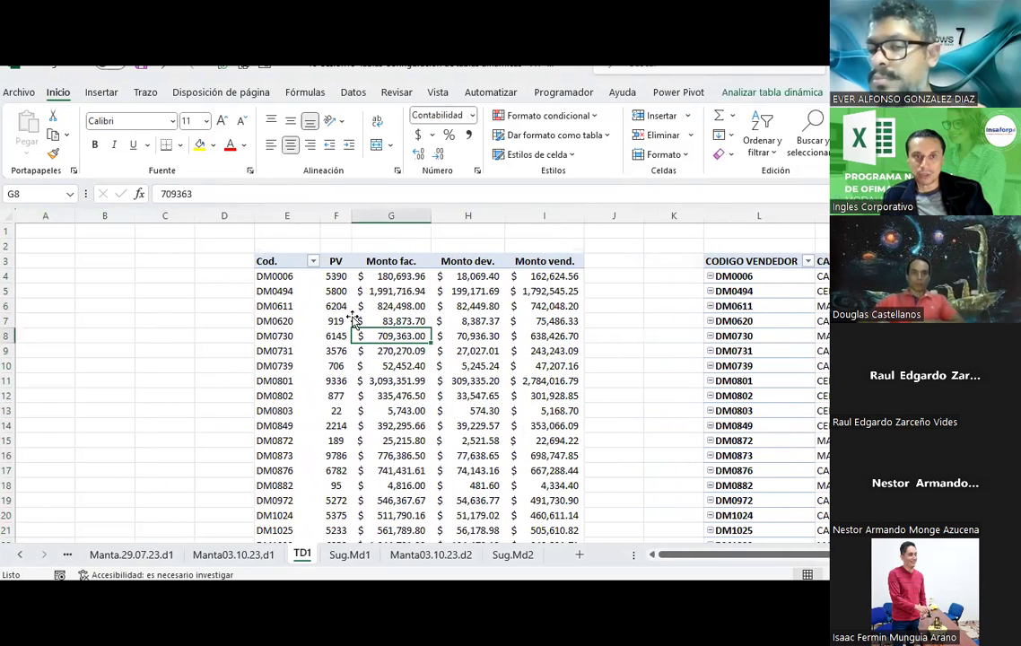
- Add a Cod. slicer to the pivot and move it to the sheet's left side
{"action": "left_click", "coordinate": [101, 92]}
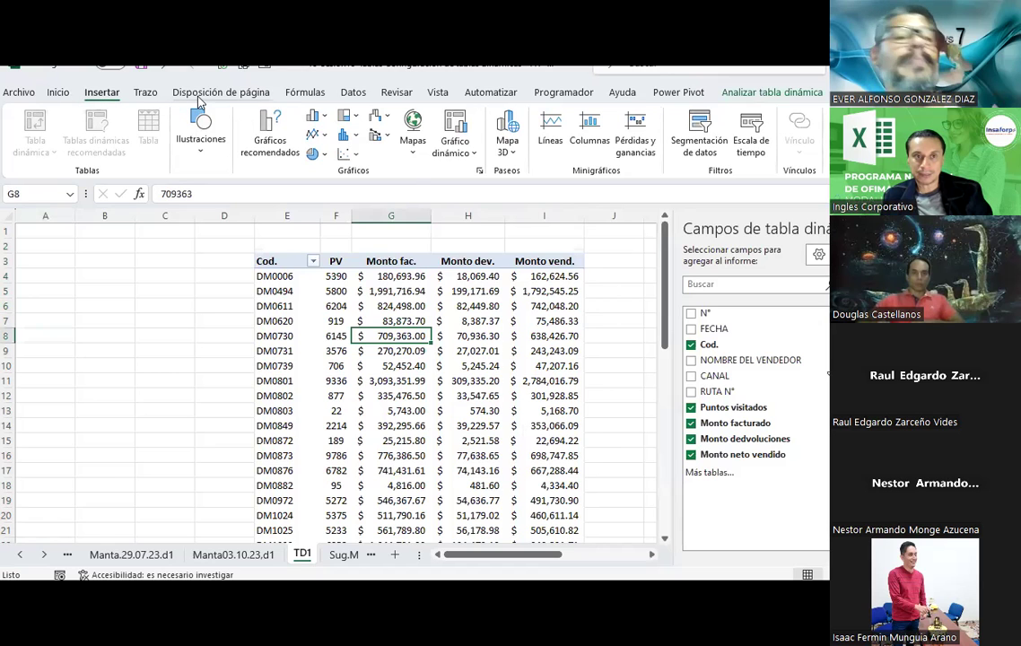
{"action": "left_click", "coordinate": [700, 148]}
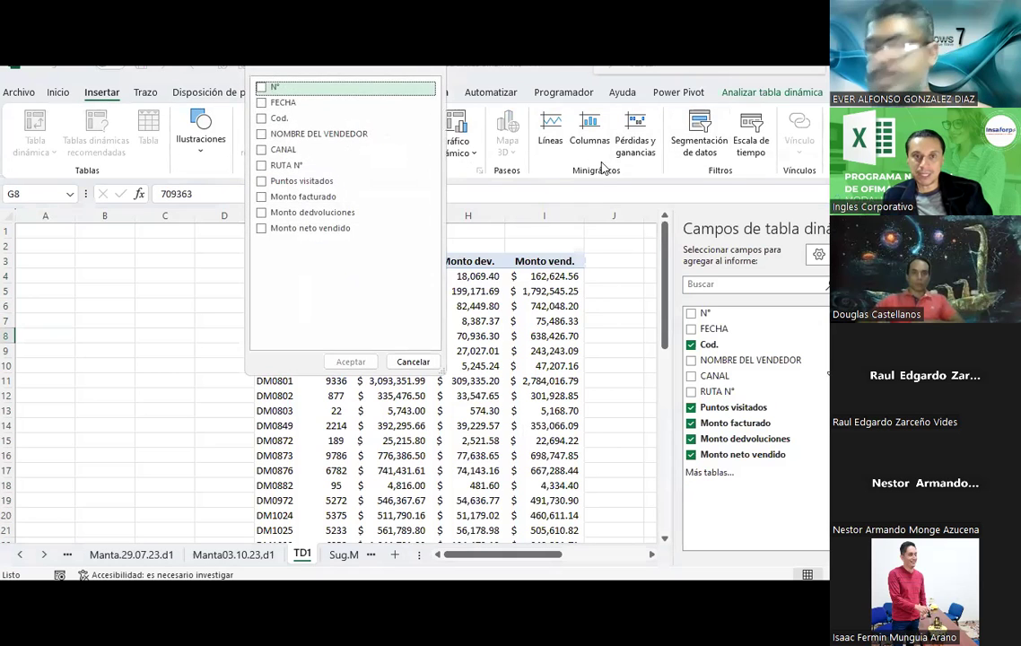
{"action": "left_click", "coordinate": [261, 118]}
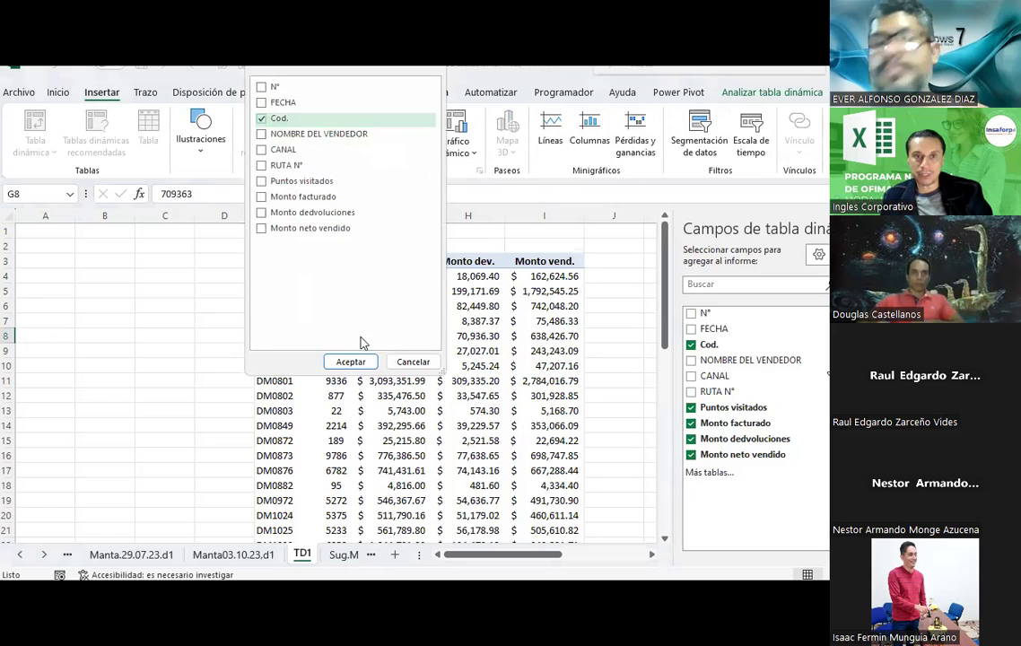
{"action": "left_click", "coordinate": [350, 360]}
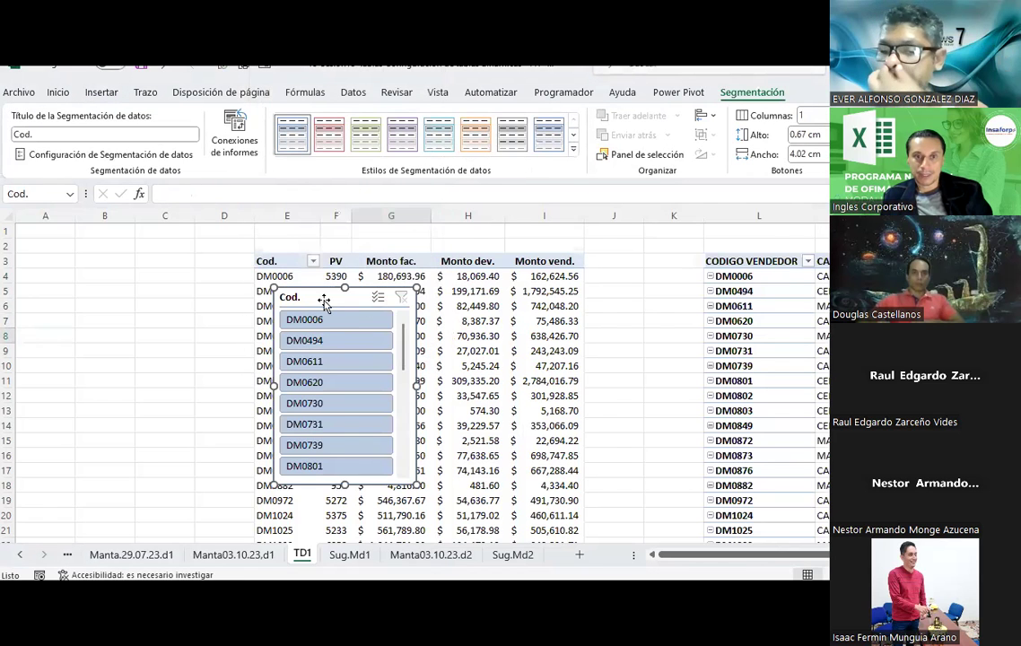
{"action": "left_click_drag", "start_coordinate": [322, 299], "coordinate": [76, 275]}
{"action": "left_click", "coordinate": [76, 274]}
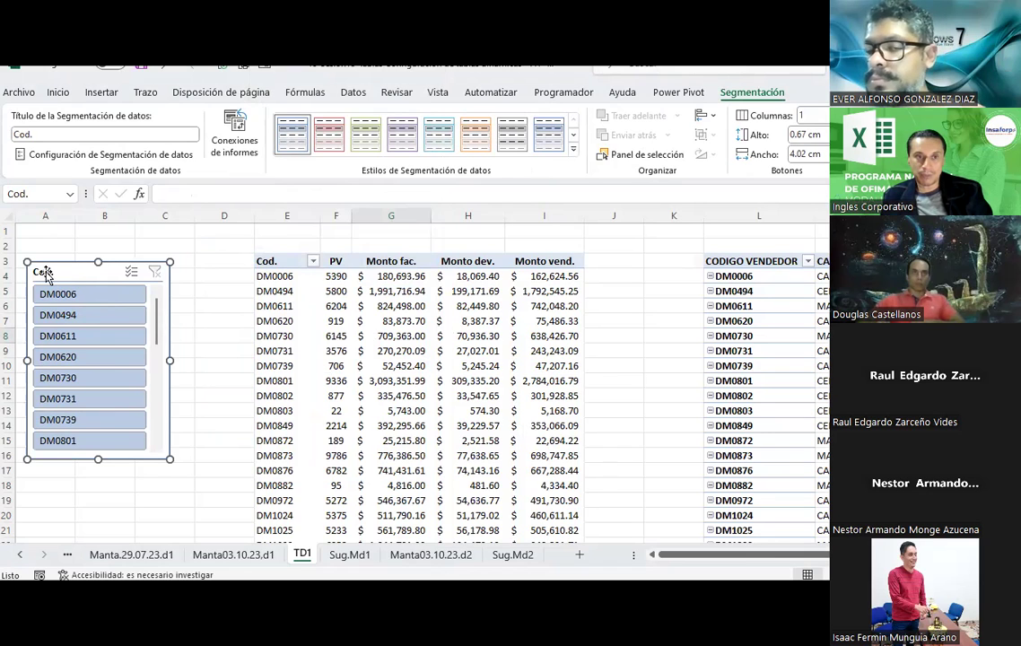
- Change the Cod. slicer's title to 'Tabla N° 1'
{"action": "left_click", "coordinate": [58, 131]}
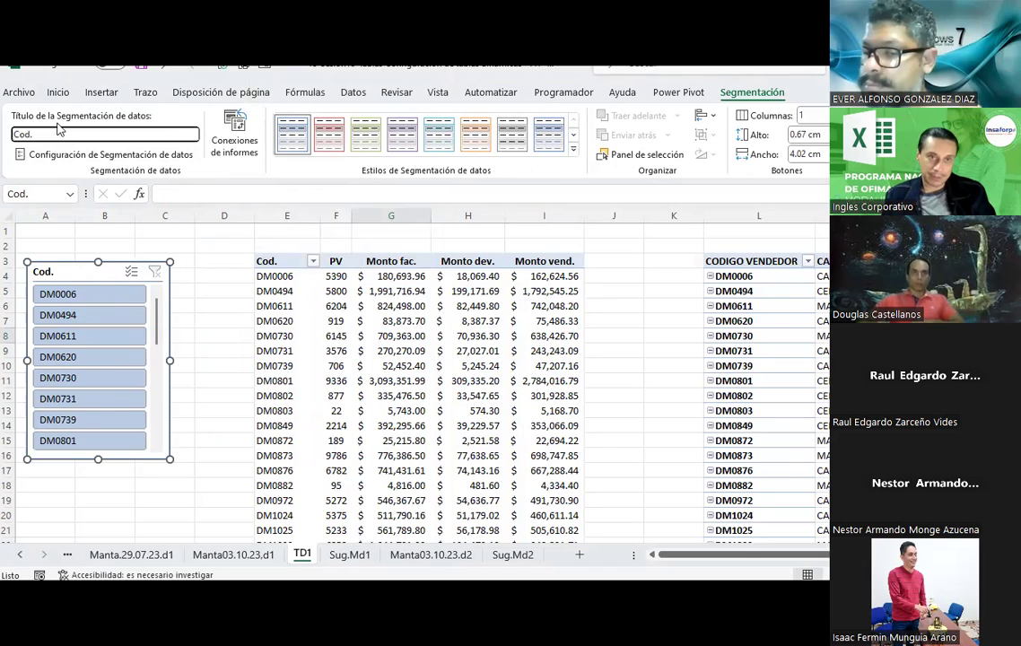
{"action": "key", "text": "ctrl+a"}
{"action": "type", "text": "Tabla "}
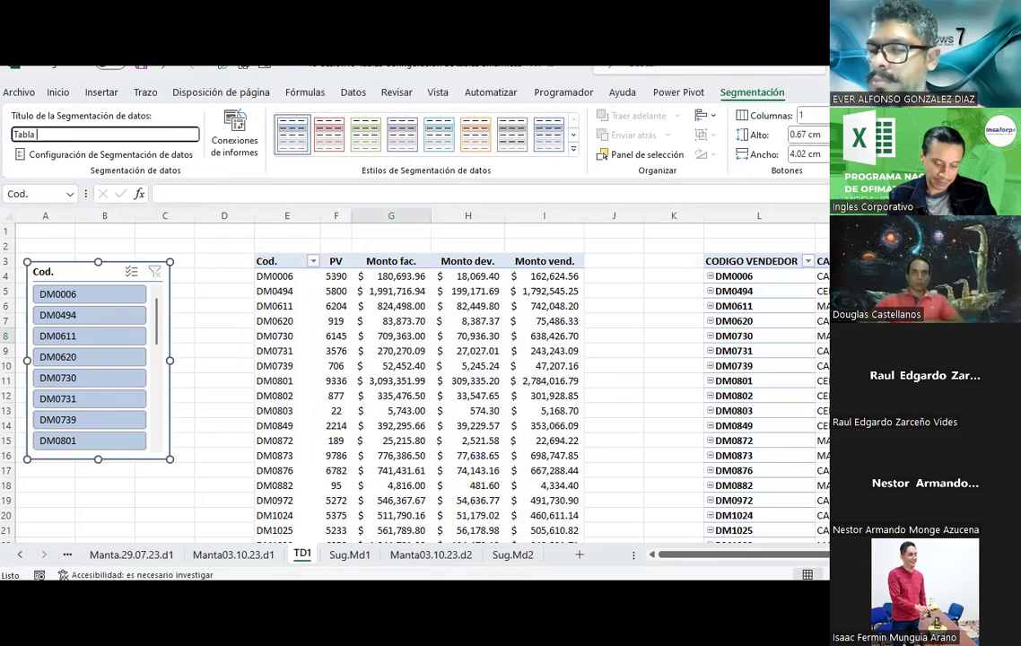
{"action": "type", "text": "N° 1"}
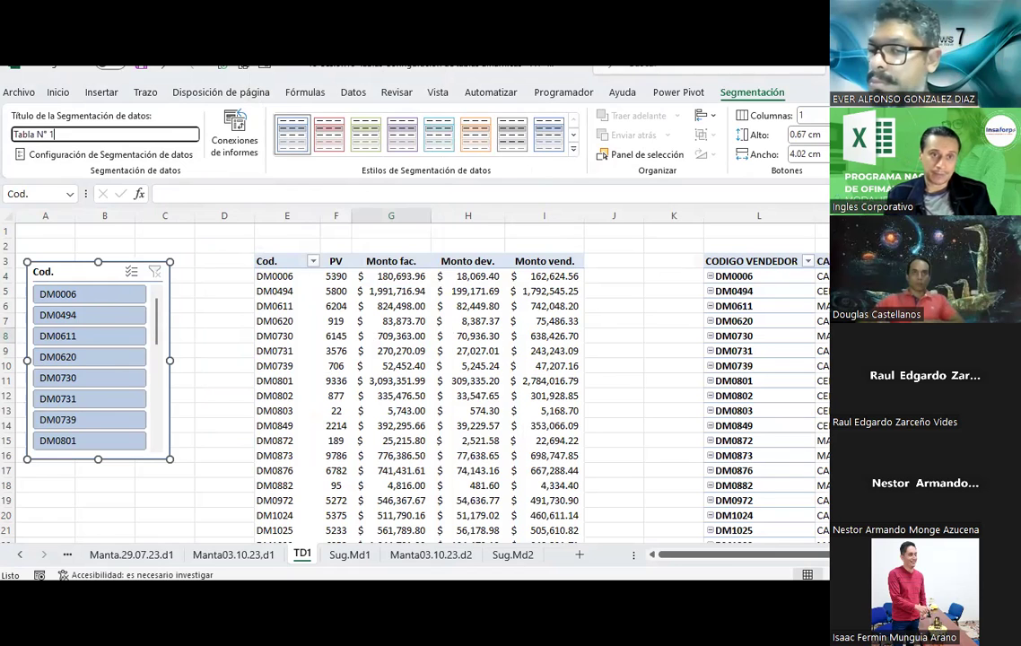
{"action": "left_click", "coordinate": [215, 304]}
{"action": "left_click", "coordinate": [265, 259]}
- Enter the label 'Tala N° 1' in cell E2 above the first table
{"action": "left_click", "coordinate": [286, 241]}
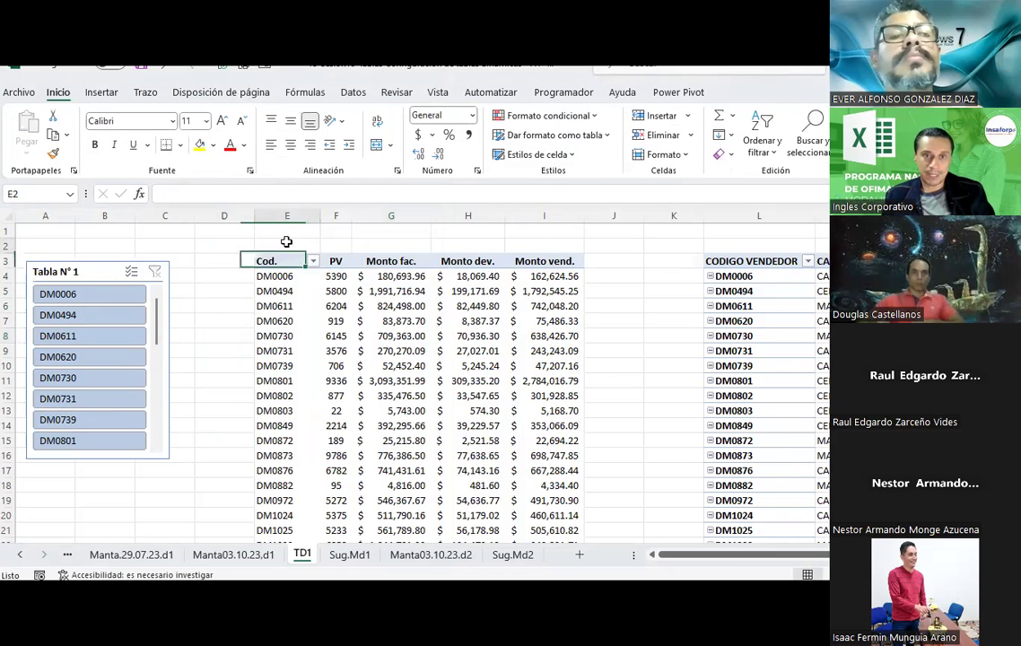
{"action": "type", "text": "Tala N°"}
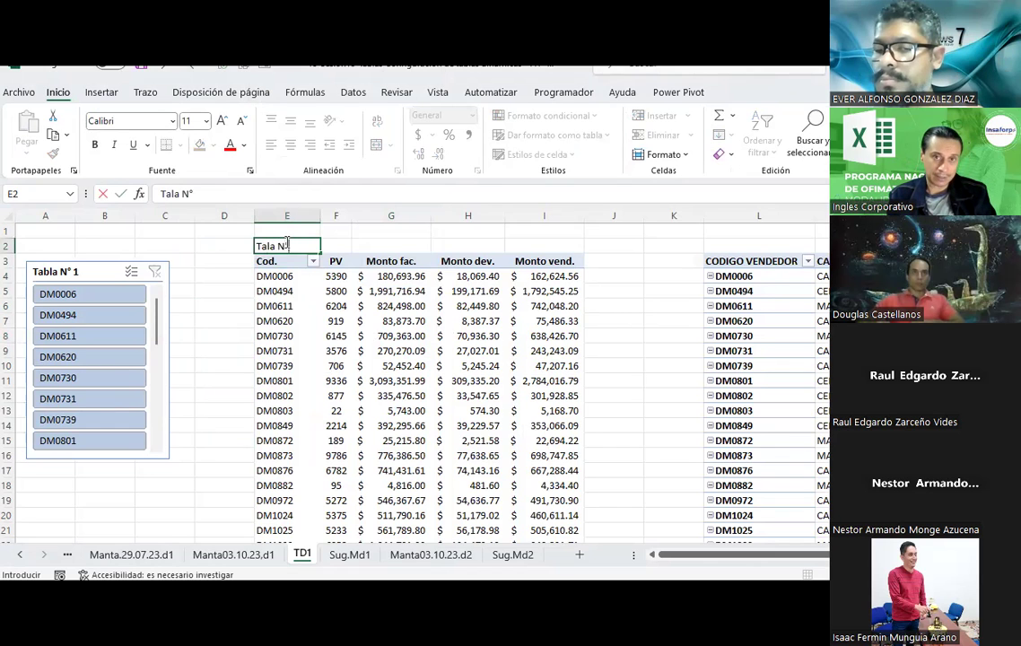
{"action": "key", "text": "Return"}
- Copy the label into L2 and change it to 'Tala N° 2'
{"action": "left_click", "coordinate": [286, 243]}
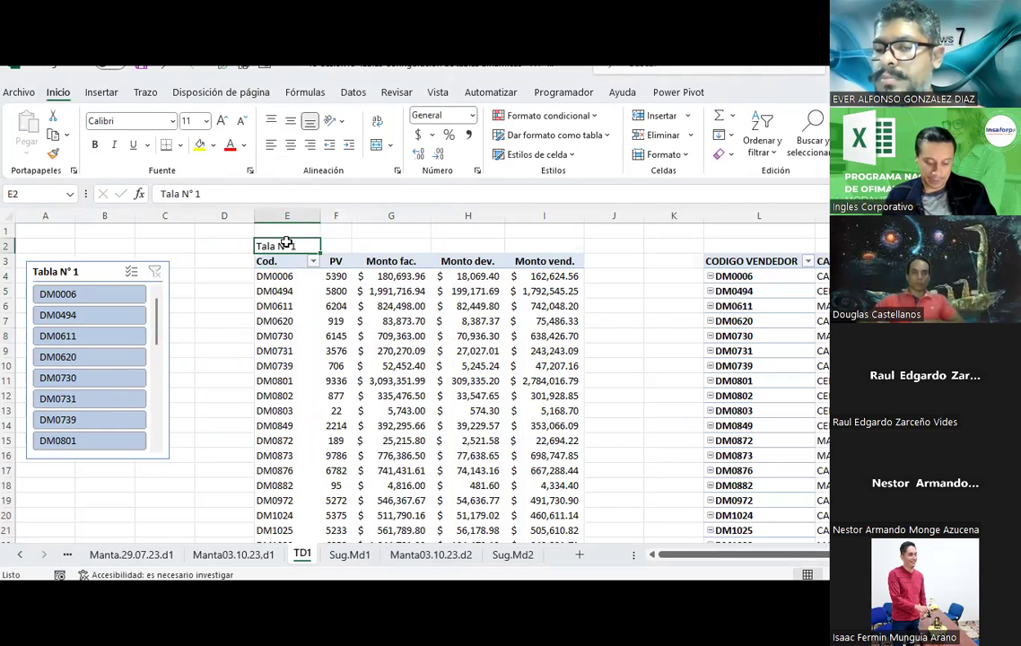
{"action": "key", "text": "ctrl+c"}
{"action": "left_click", "coordinate": [740, 244]}
{"action": "key", "text": "ctrl+v"}
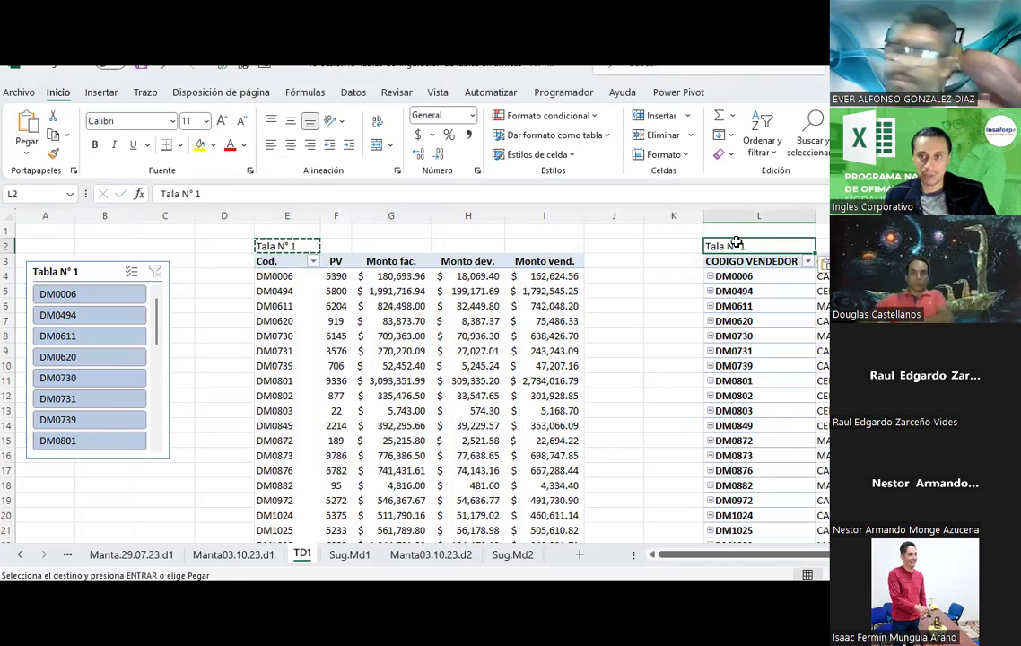
{"action": "double_click", "coordinate": [740, 244]}
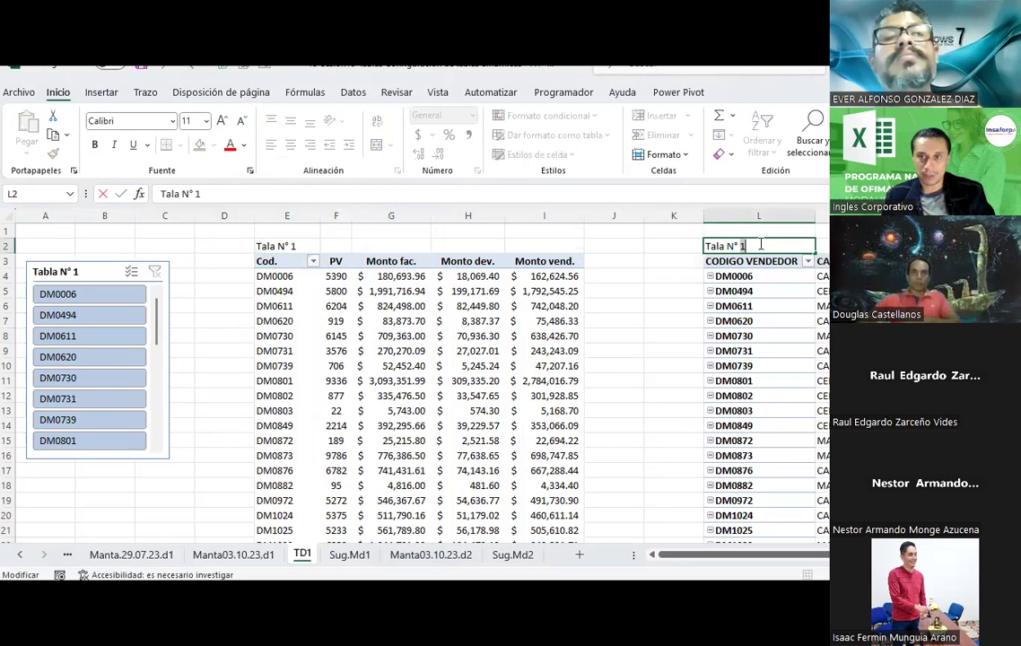
{"action": "left_click", "coordinate": [686, 311]}
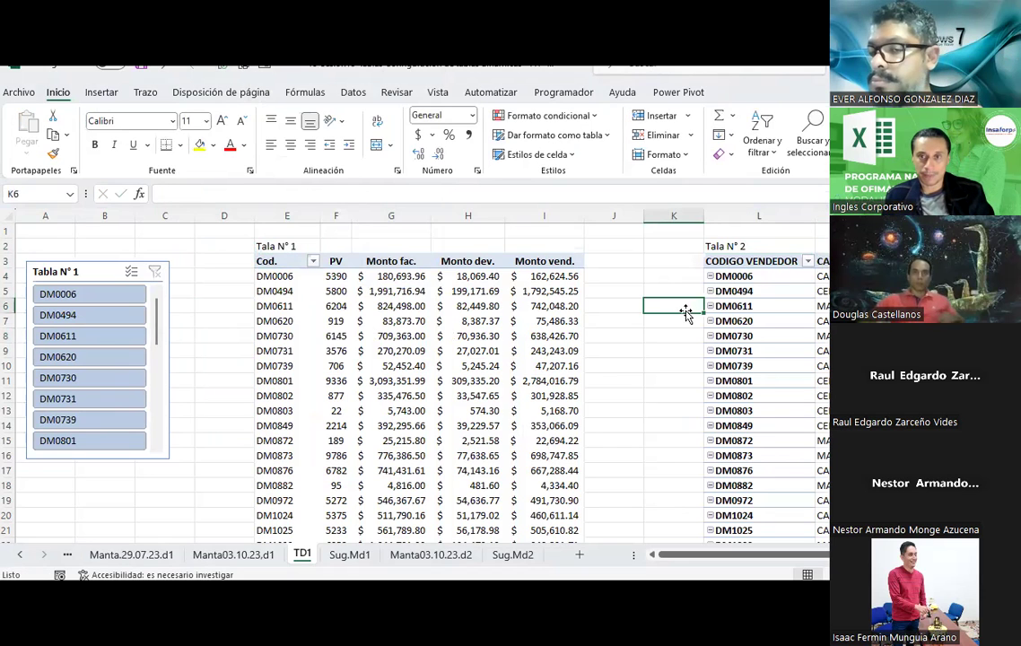
{"action": "left_click", "coordinate": [740, 275]}
{"action": "left_click", "coordinate": [101, 92]}
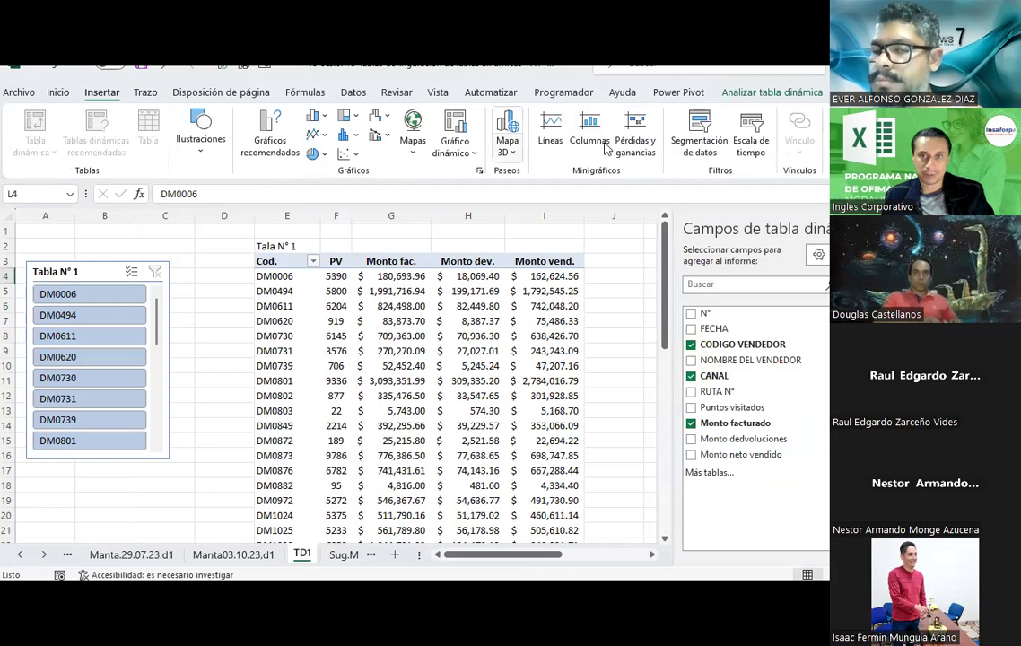
- Add a CODIGO VENDEDOR slicer for the second pivot and place it beside the first slicer
{"action": "left_click", "coordinate": [699, 139]}
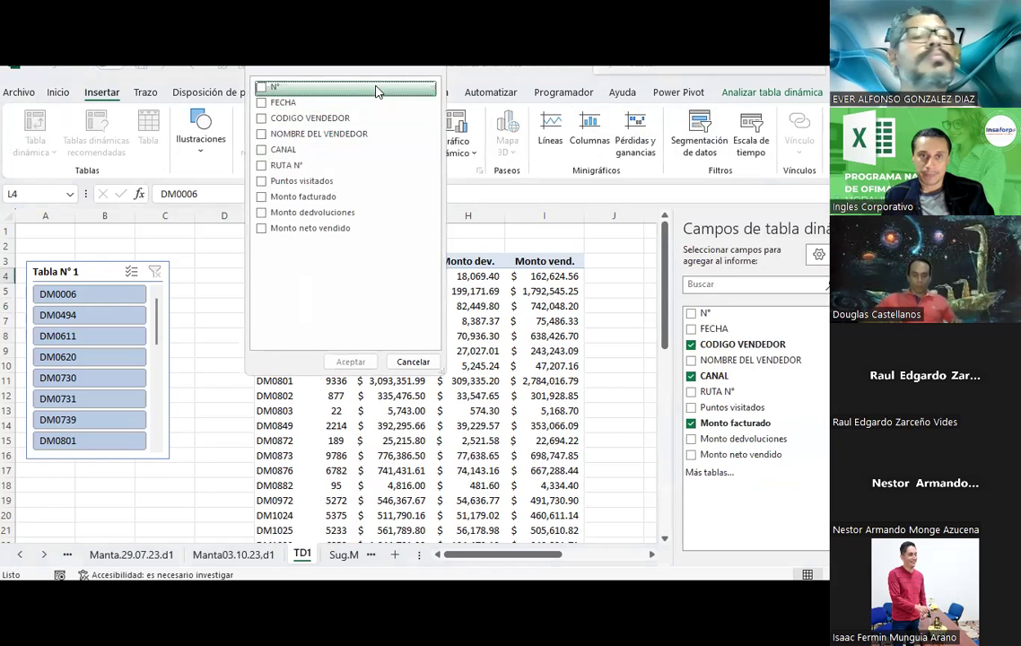
{"action": "left_click", "coordinate": [261, 118]}
{"action": "left_click", "coordinate": [349, 362]}
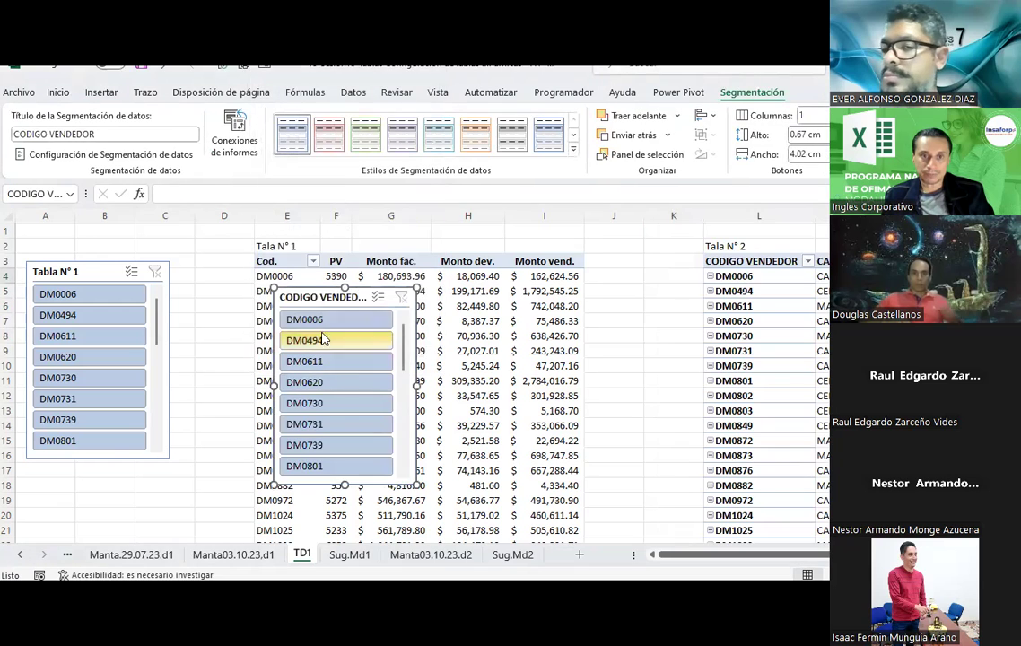
{"action": "left_click_drag", "start_coordinate": [322, 297], "coordinate": [223, 268]}
- Insert two blank columns at column E, shifting the source table to column G
{"action": "left_click", "coordinate": [276, 215]}
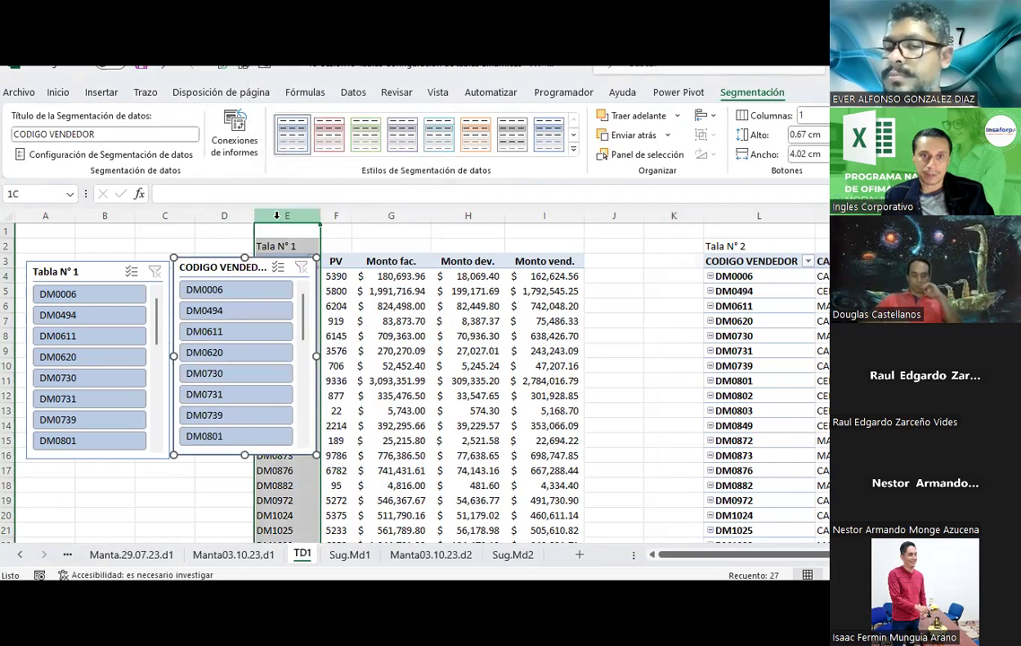
{"action": "right_click", "coordinate": [276, 215]}
{"action": "key", "text": "Escape"}
{"action": "right_click", "coordinate": [302, 215]}
{"action": "key", "text": "Escape"}
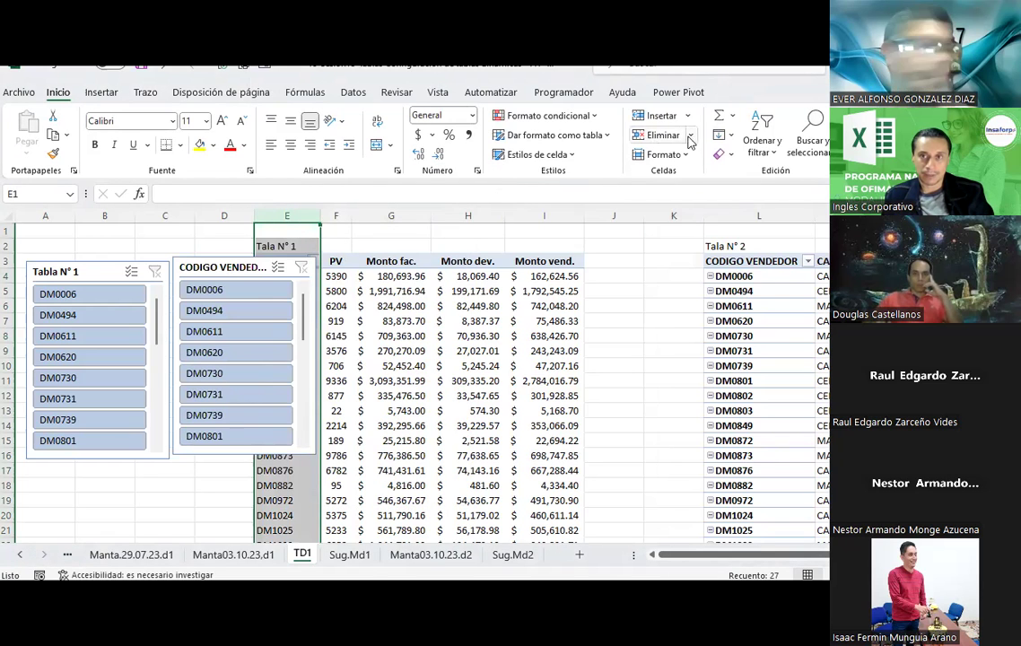
{"action": "left_click", "coordinate": [661, 115]}
{"action": "left_click", "coordinate": [661, 114]}
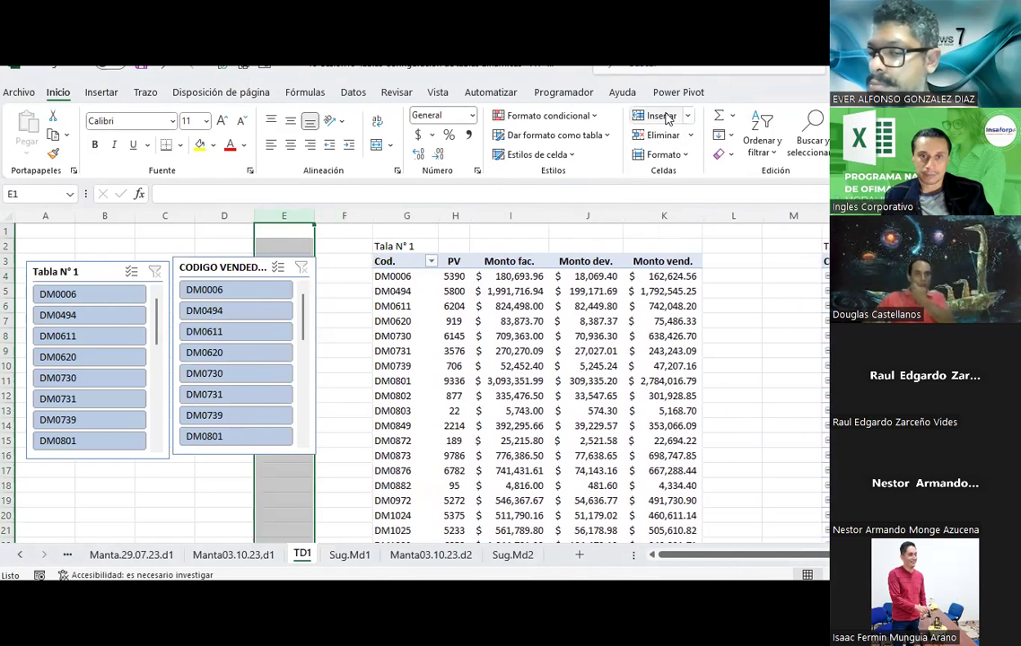
{"action": "left_click", "coordinate": [240, 268]}
{"action": "left_click", "coordinate": [775, 91]}
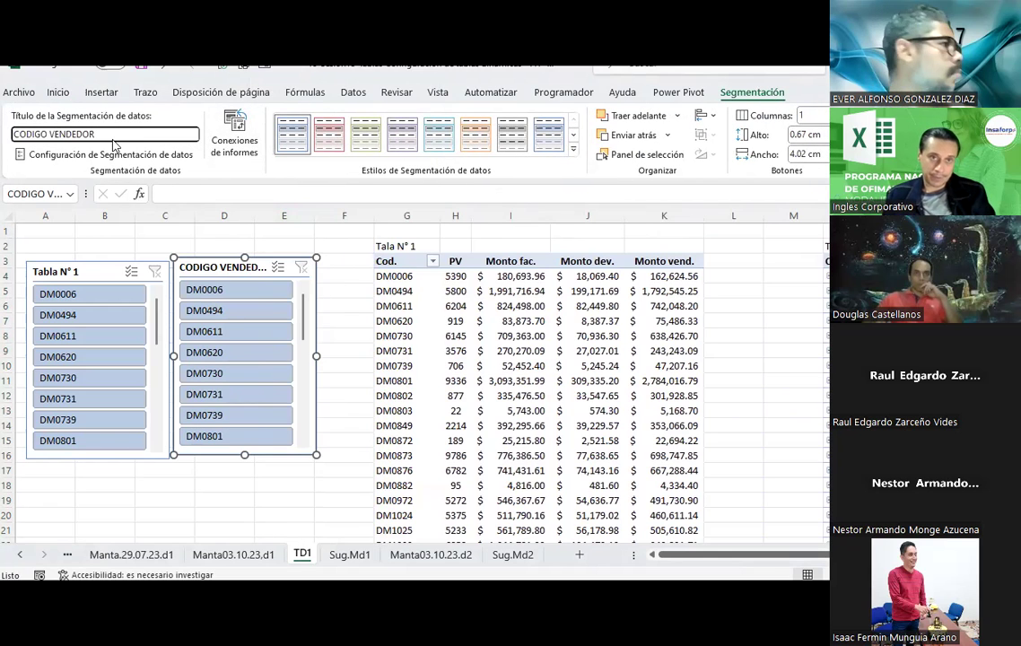
- Title the CODIGO VENDEDOR slicer 'Tabla N° 2'
{"action": "left_click", "coordinate": [103, 133]}
{"action": "type", "text": "Tab"}
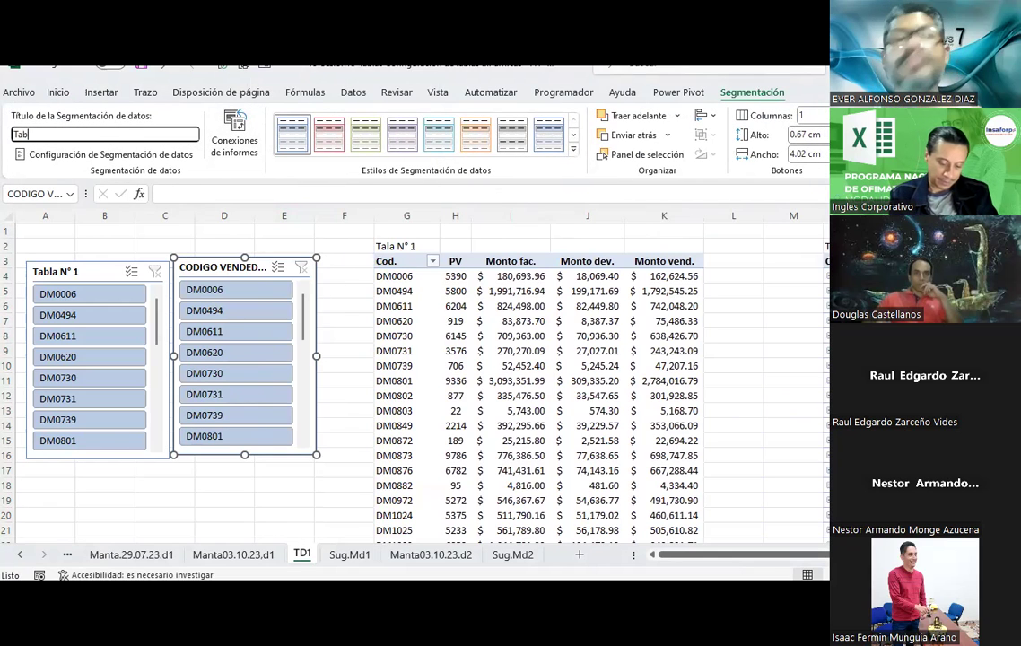
{"action": "type", "text": "la N° 2"}
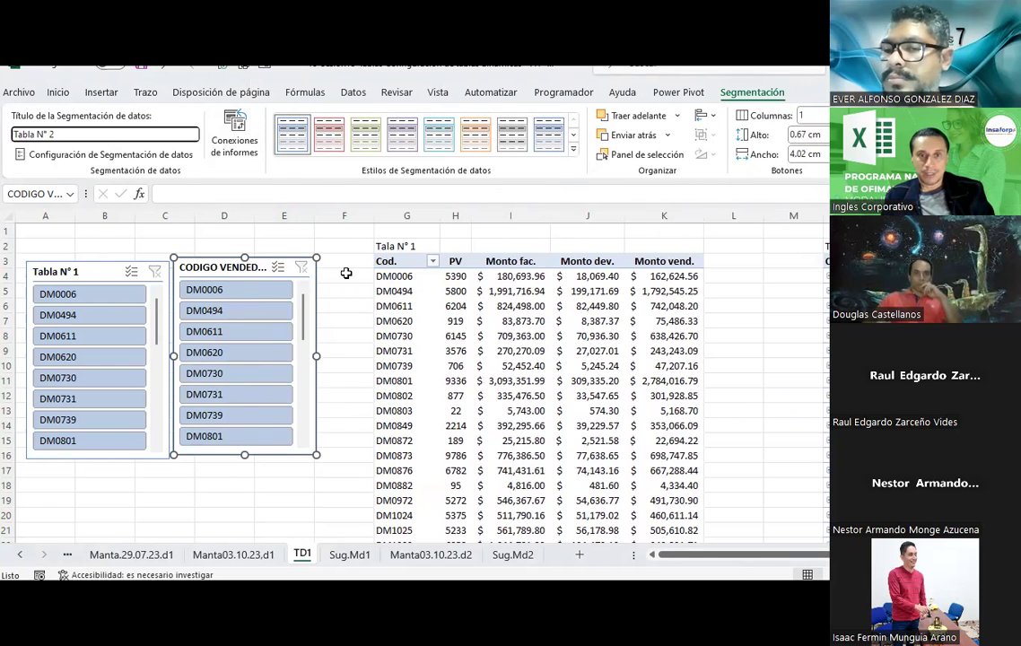
{"action": "left_click", "coordinate": [345, 272]}
- Align the second slicer with the first and filter both pivots to vendor DM0006
{"action": "mouse_move", "coordinate": [206, 261]}
{"action": "left_mouse_down"}
{"action": "mouse_move", "coordinate": [205, 276]}
{"action": "mouse_move", "coordinate": [206, 265]}
{"action": "left_mouse_up"}
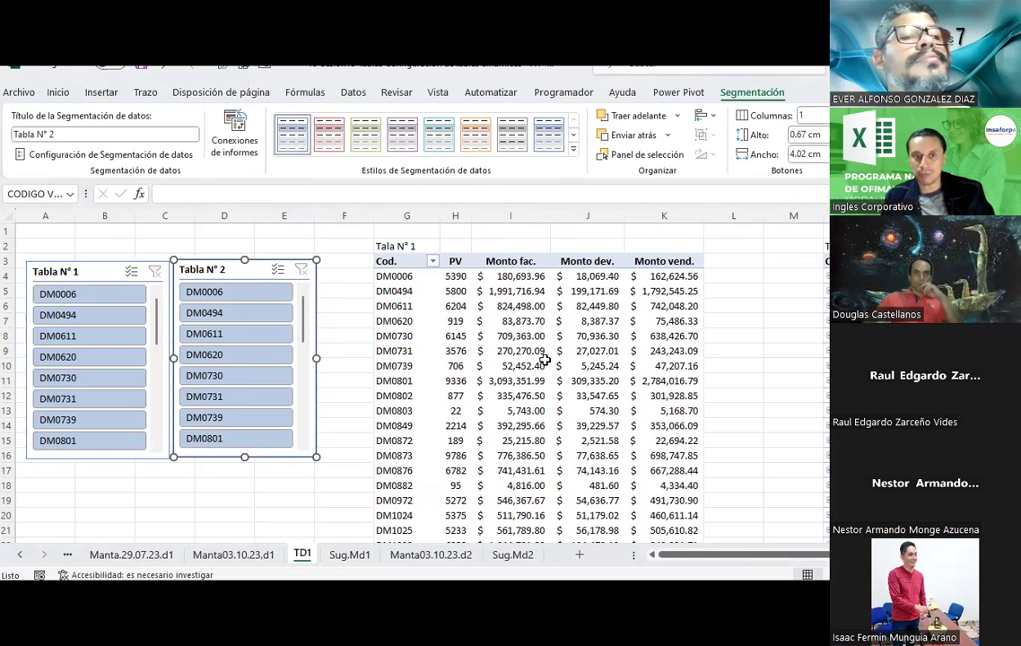
{"action": "left_click", "coordinate": [70, 293]}
{"action": "left_click", "coordinate": [238, 293]}
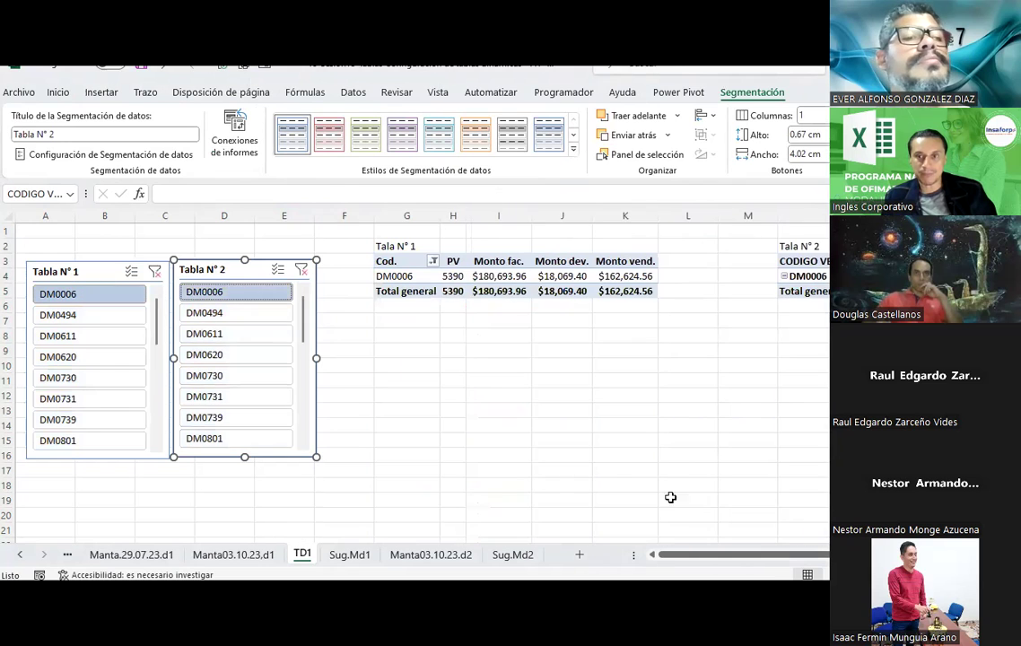
{"action": "mouse_move", "coordinate": [736, 555]}
{"action": "left_mouse_down"}
{"action": "mouse_move", "coordinate": [767, 556]}
{"action": "mouse_move", "coordinate": [671, 556]}
{"action": "left_mouse_up"}
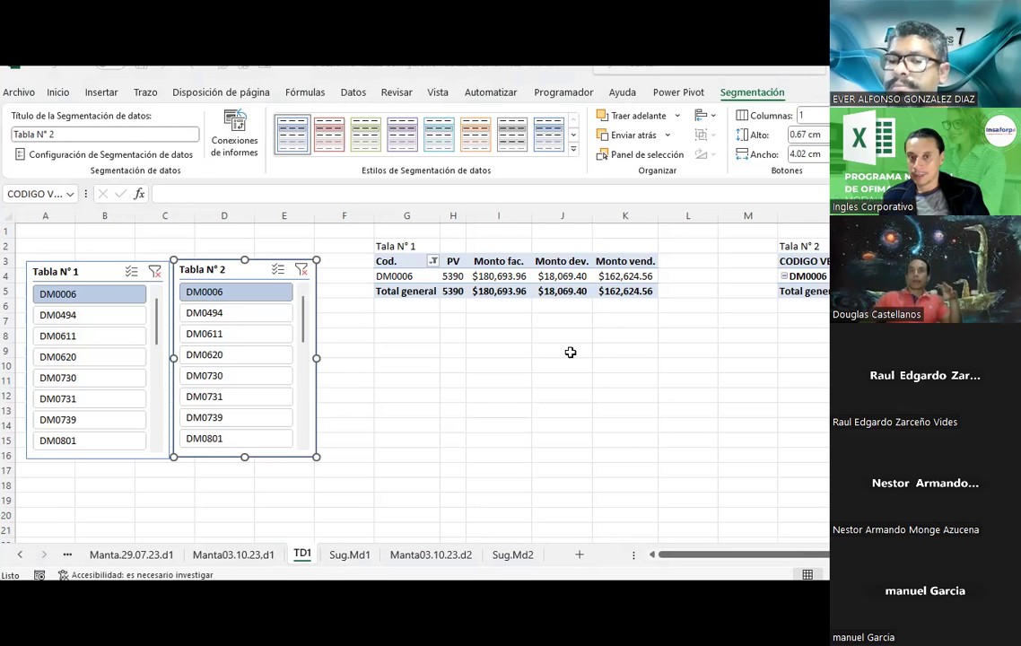
{"action": "left_click", "coordinate": [431, 334]}
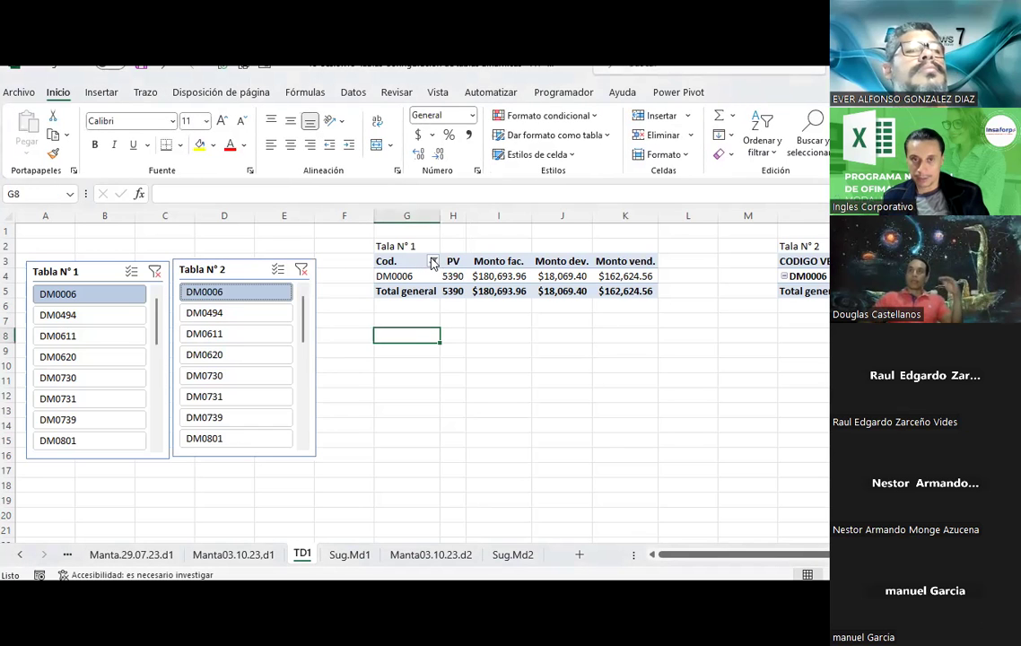
- Clear the Tabla N° 1 and Tabla N° 2 slicer filters and check each pivot's fields
{"action": "left_click", "coordinate": [301, 270]}
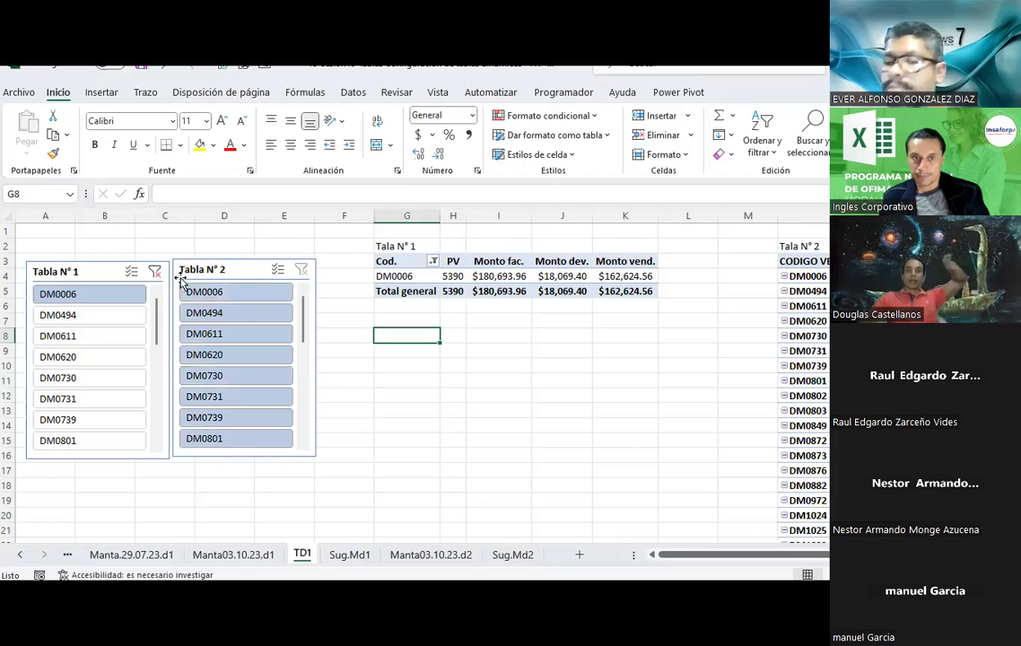
{"action": "left_click", "coordinate": [154, 270]}
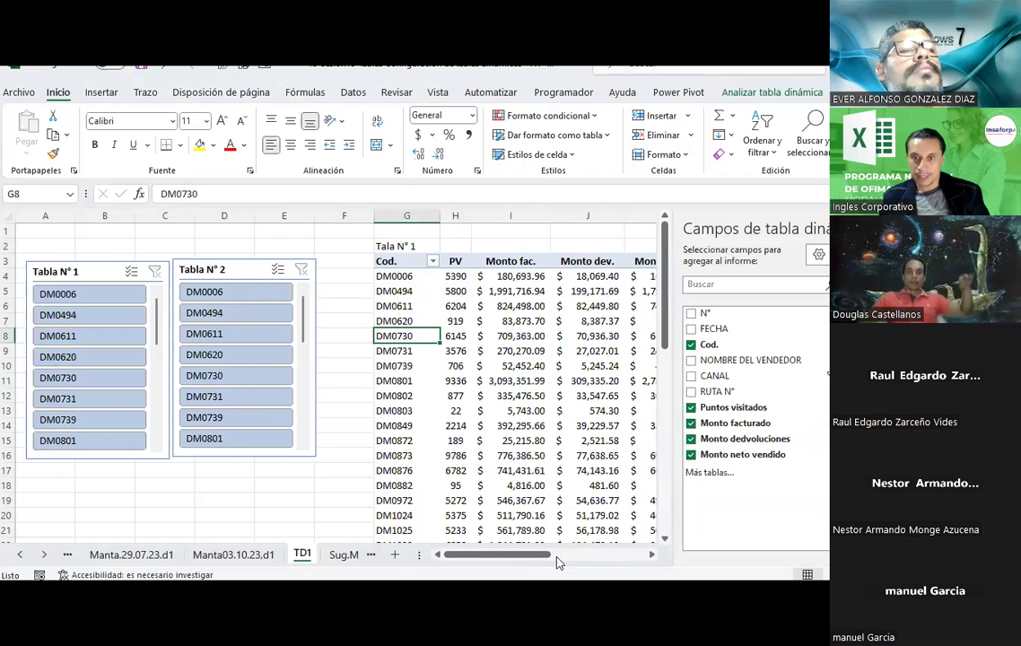
{"action": "left_click", "coordinate": [103, 281]}
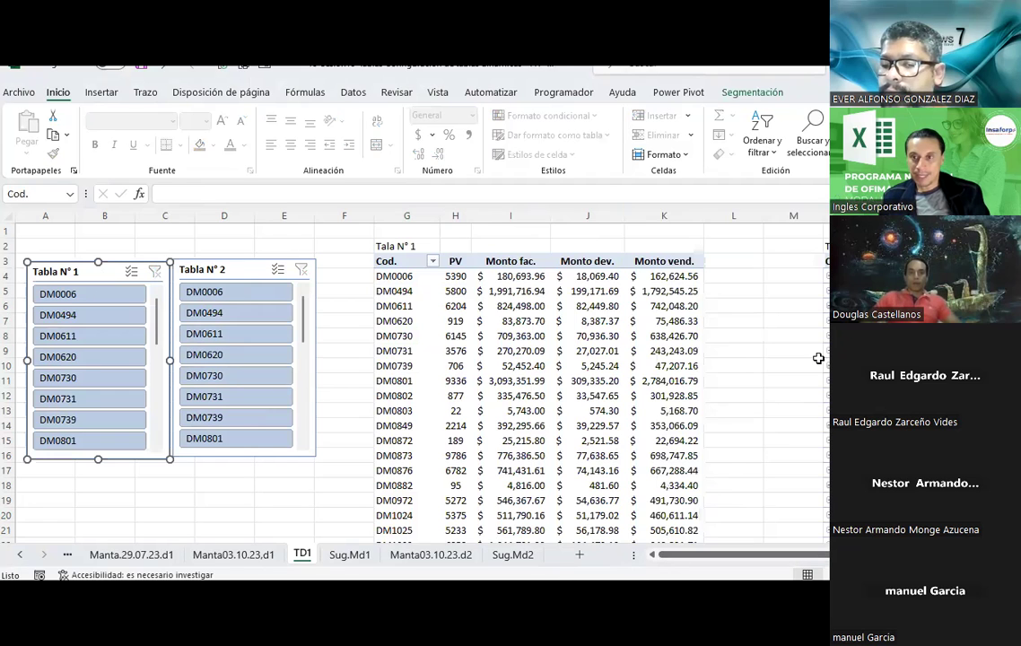
{"action": "left_click", "coordinate": [826, 276]}
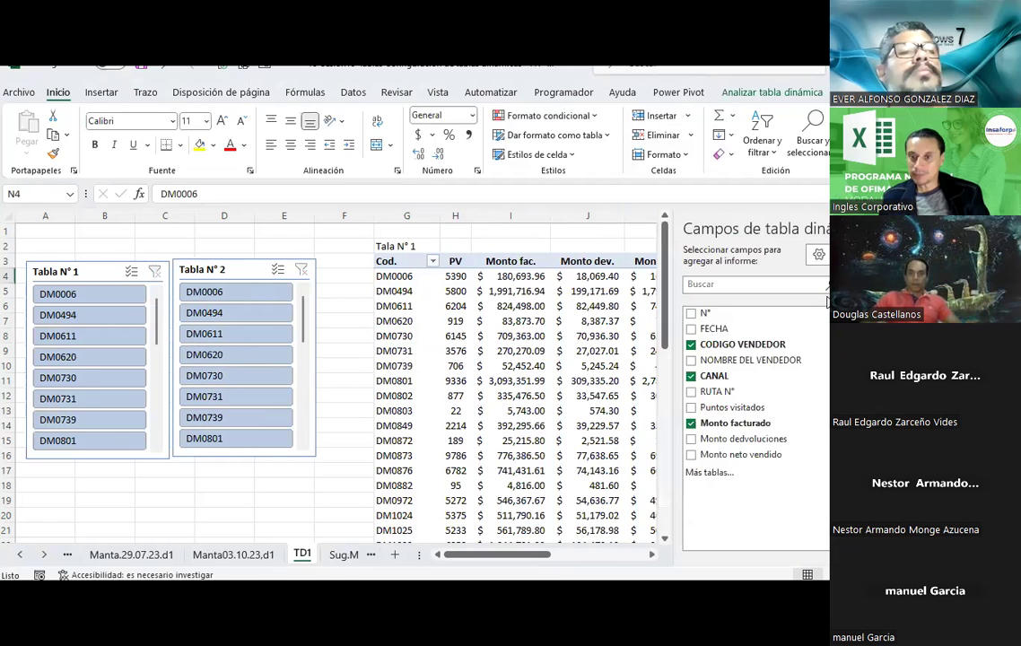
{"action": "mouse_move", "coordinate": [514, 555]}
{"action": "left_mouse_down"}
{"action": "mouse_move", "coordinate": [570, 562]}
{"action": "mouse_move", "coordinate": [548, 562]}
{"action": "mouse_move", "coordinate": [557, 562]}
{"action": "left_mouse_up"}
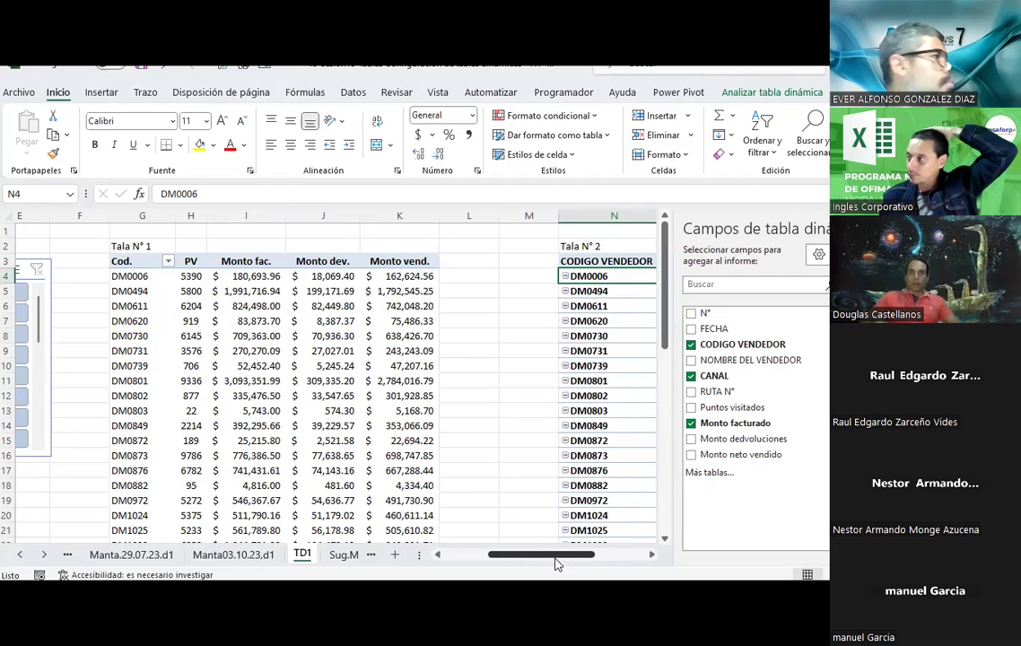
{"action": "left_click_drag", "start_coordinate": [555, 562], "coordinate": [490, 559]}
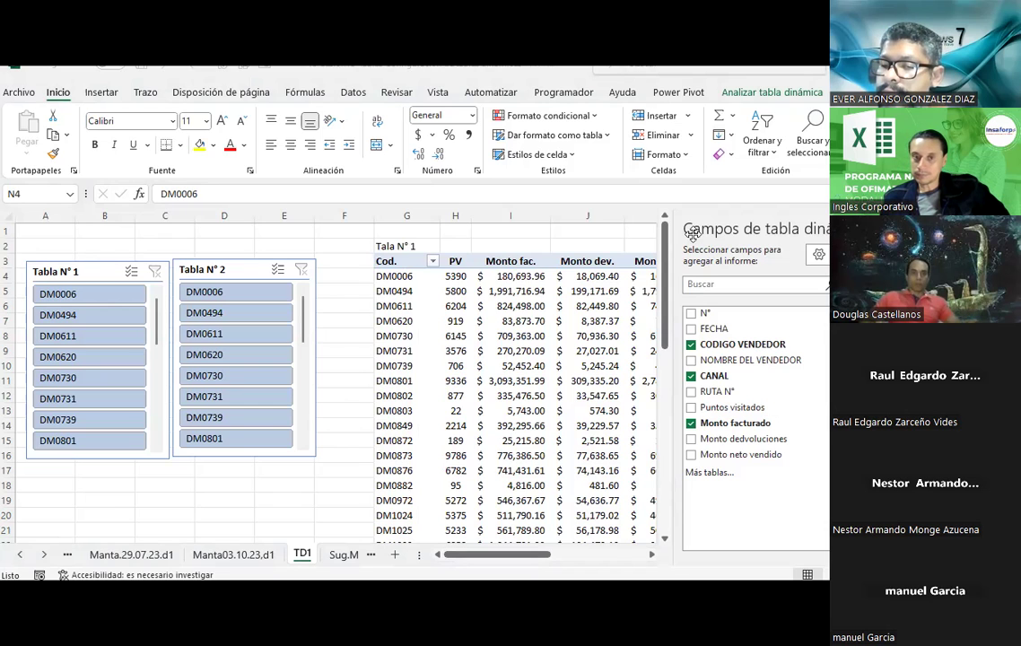
{"action": "left_click", "coordinate": [353, 282]}
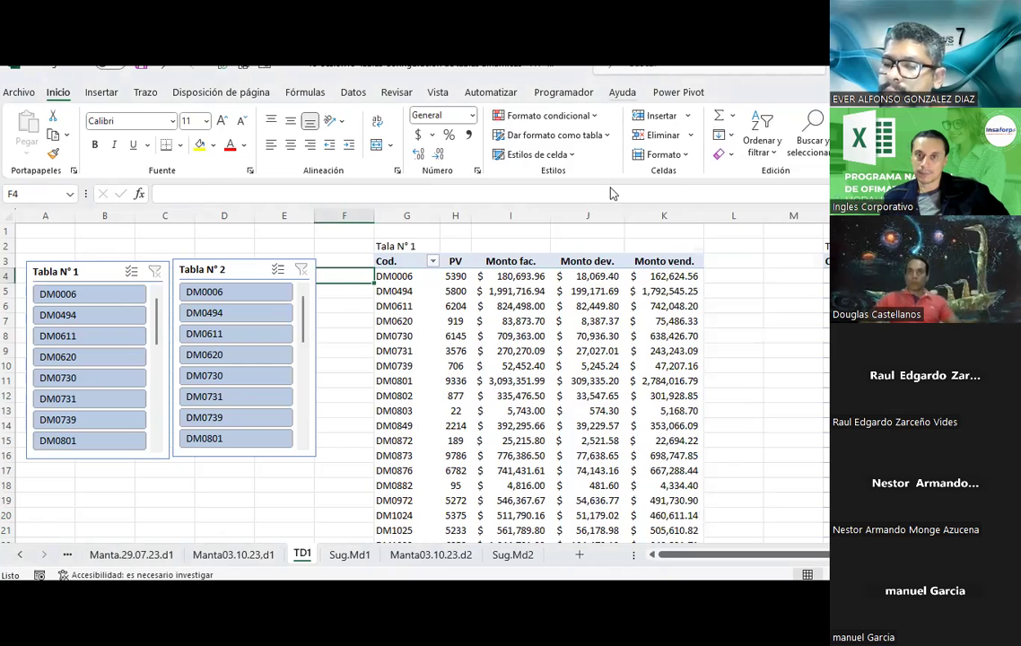
{"action": "left_click", "coordinate": [587, 306]}
{"action": "left_click", "coordinate": [743, 95]}
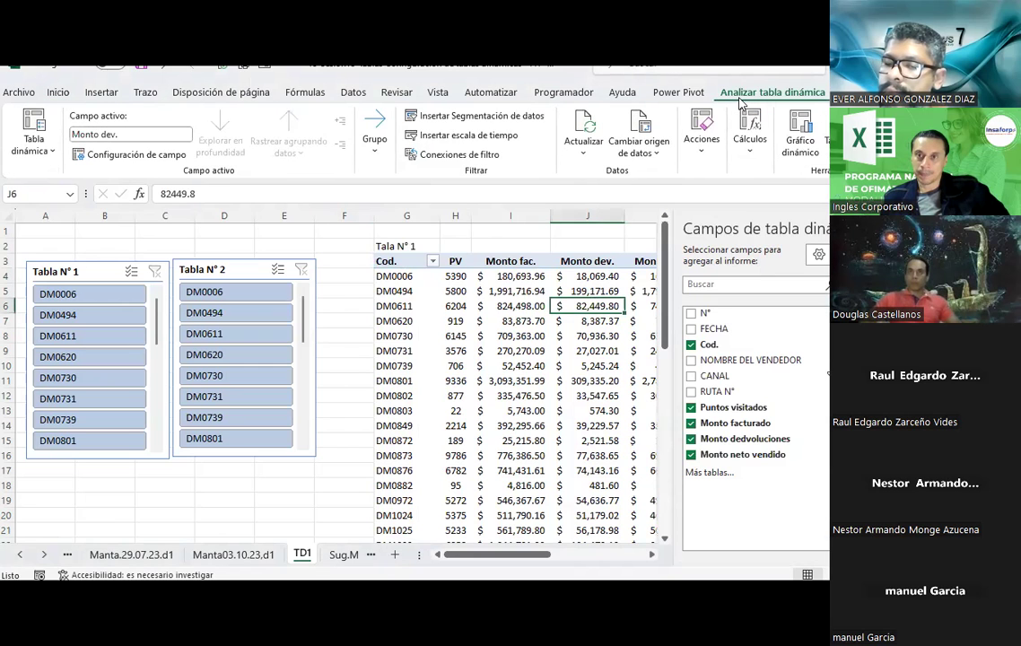
{"action": "left_click", "coordinate": [807, 148]}
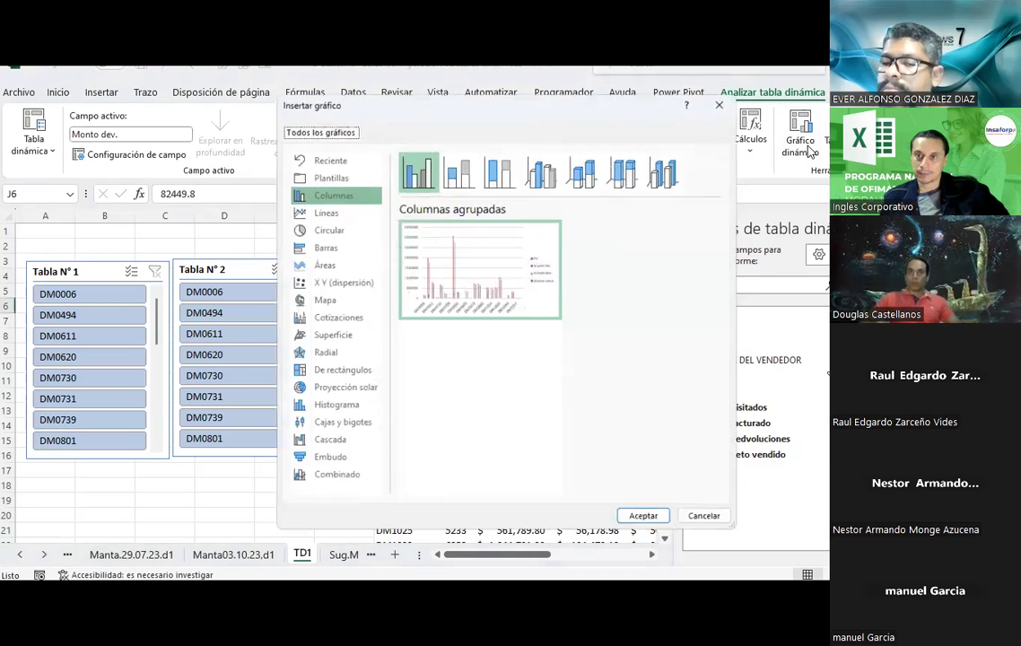
{"action": "left_click", "coordinate": [725, 99]}
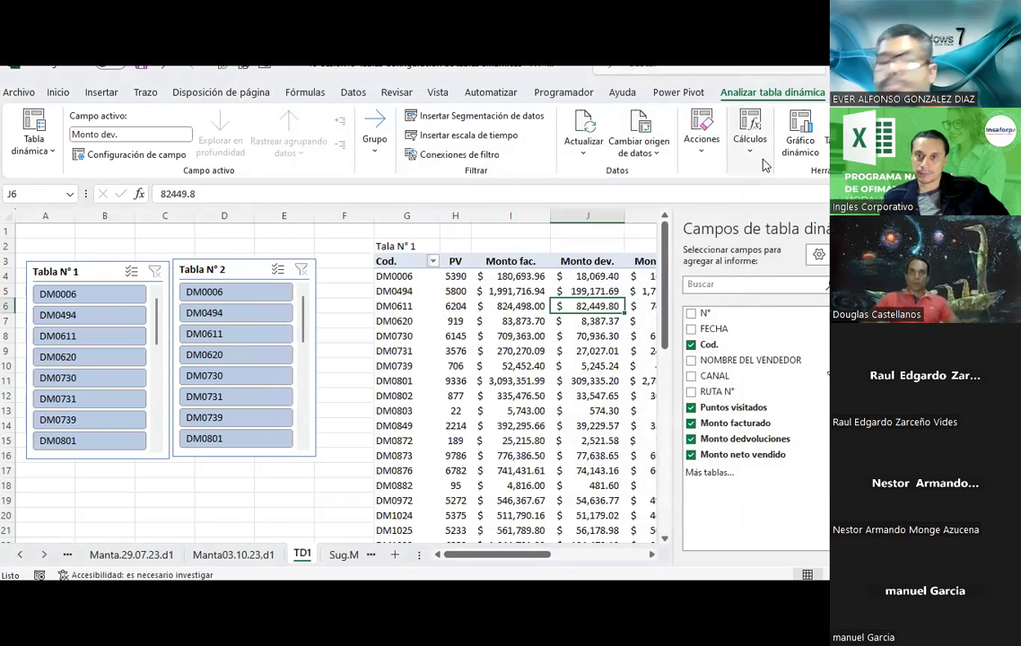
{"action": "left_click", "coordinate": [761, 153]}
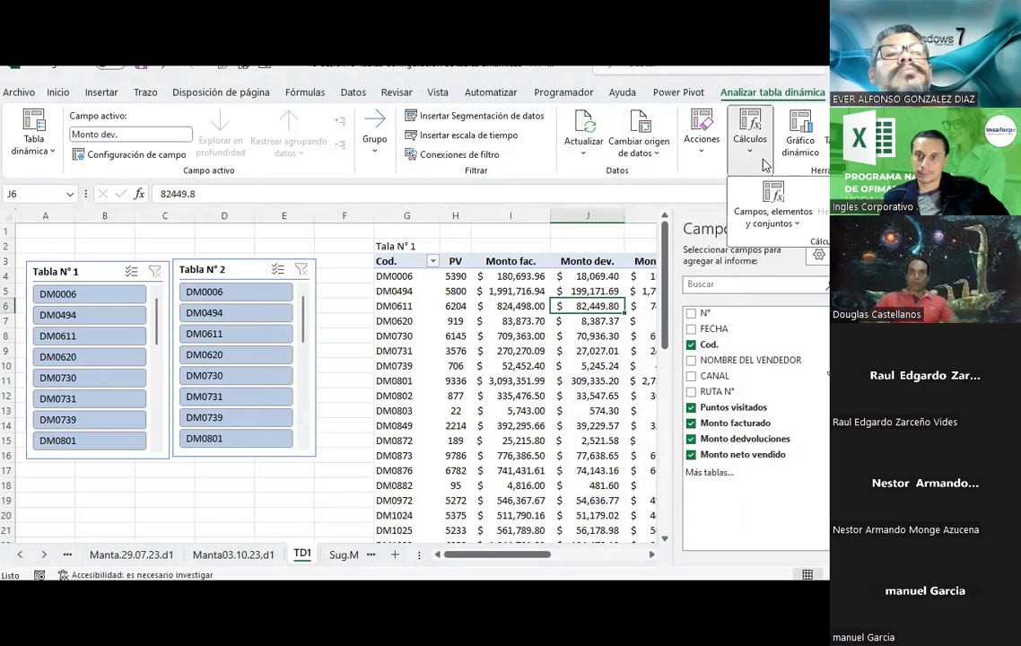
{"action": "left_click", "coordinate": [764, 164]}
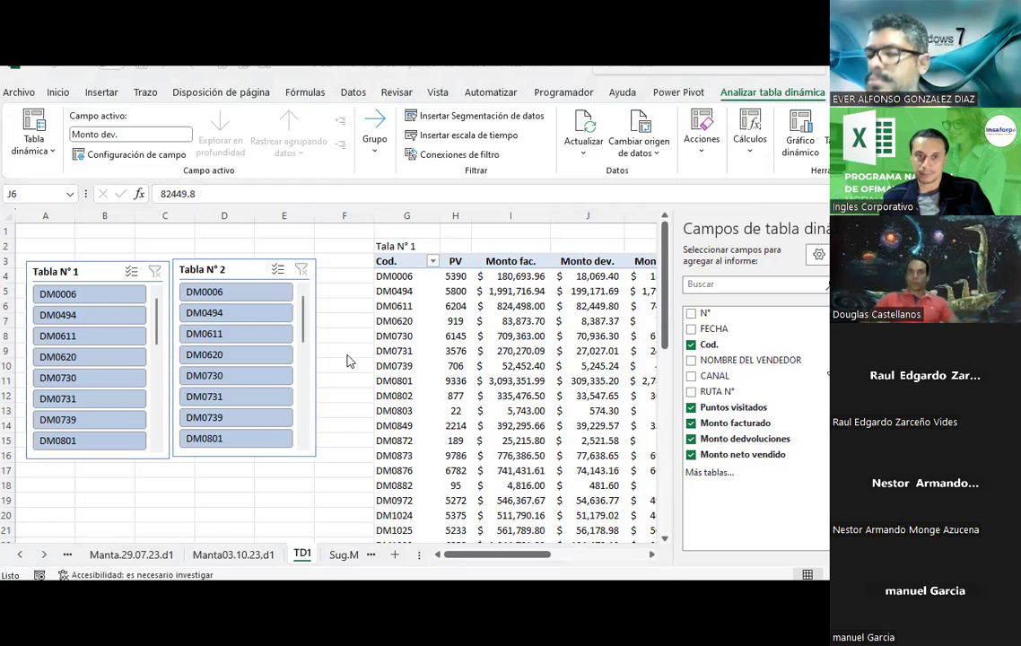
{"action": "left_click", "coordinate": [212, 276]}
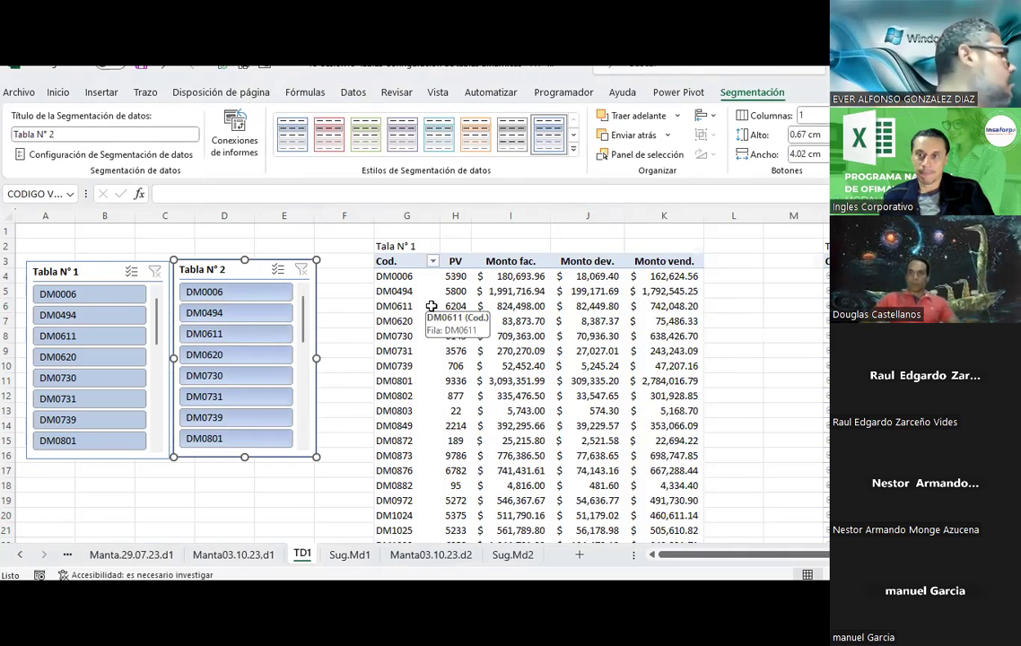
{"action": "left_click_drag", "start_coordinate": [762, 555], "coordinate": [818, 553]}
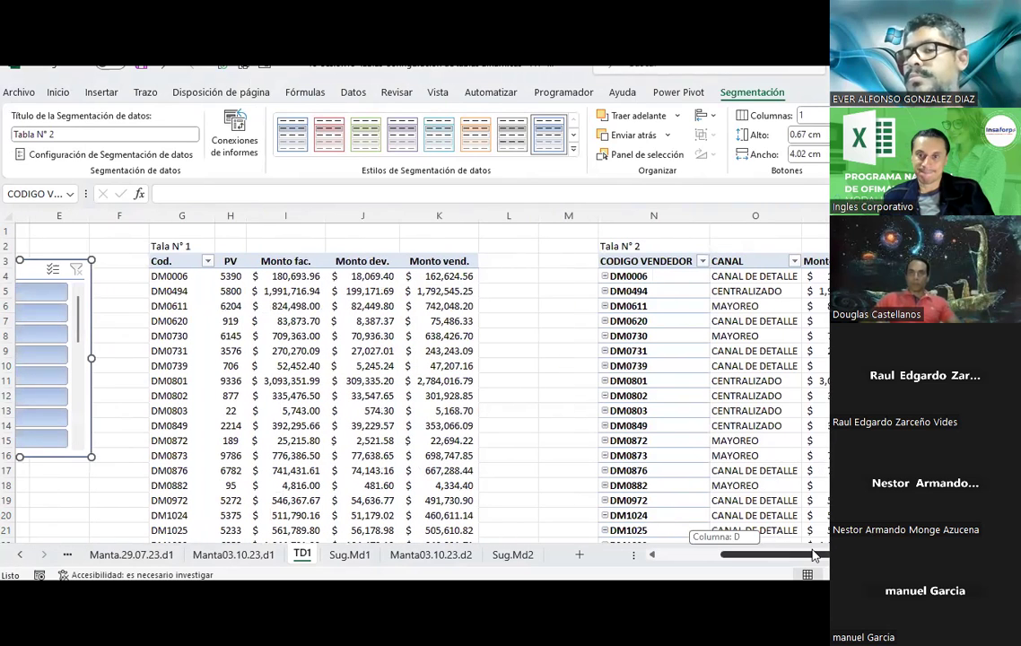
{"action": "left_click", "coordinate": [627, 276]}
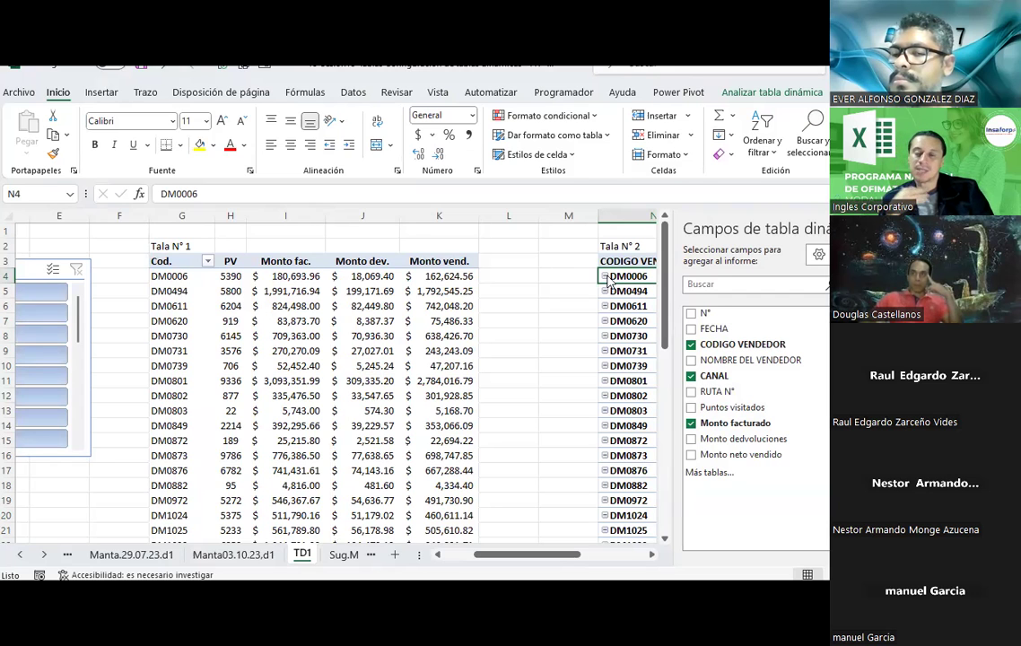
{"action": "mouse_move", "coordinate": [541, 558]}
{"action": "left_mouse_down"}
{"action": "mouse_move", "coordinate": [610, 561]}
{"action": "mouse_move", "coordinate": [508, 558]}
{"action": "left_mouse_up"}
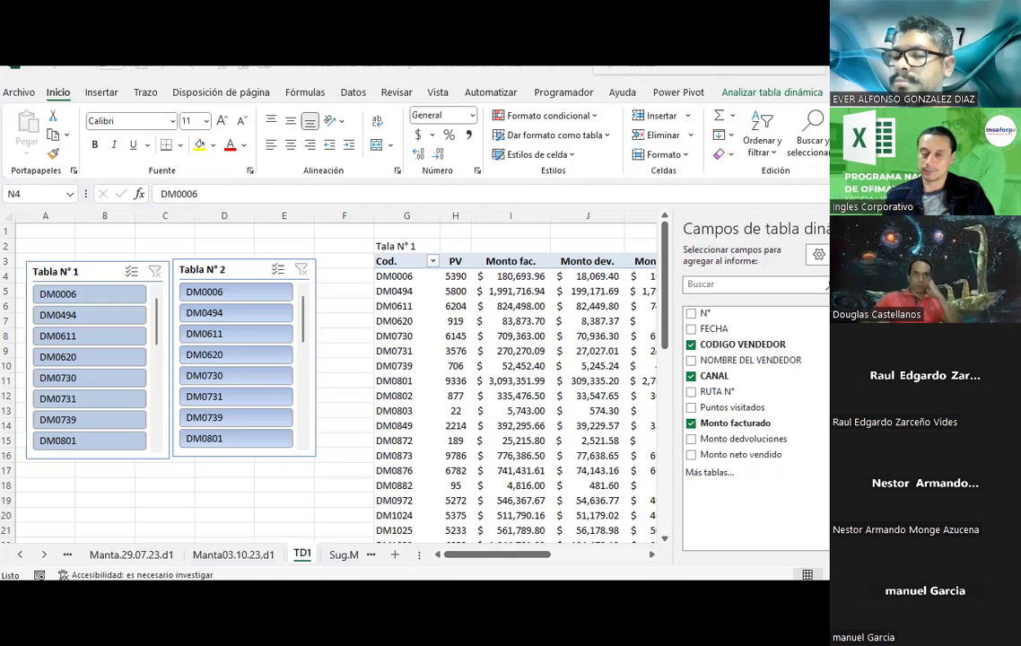
{"action": "left_click", "coordinate": [431, 309]}
{"action": "left_click", "coordinate": [356, 291]}
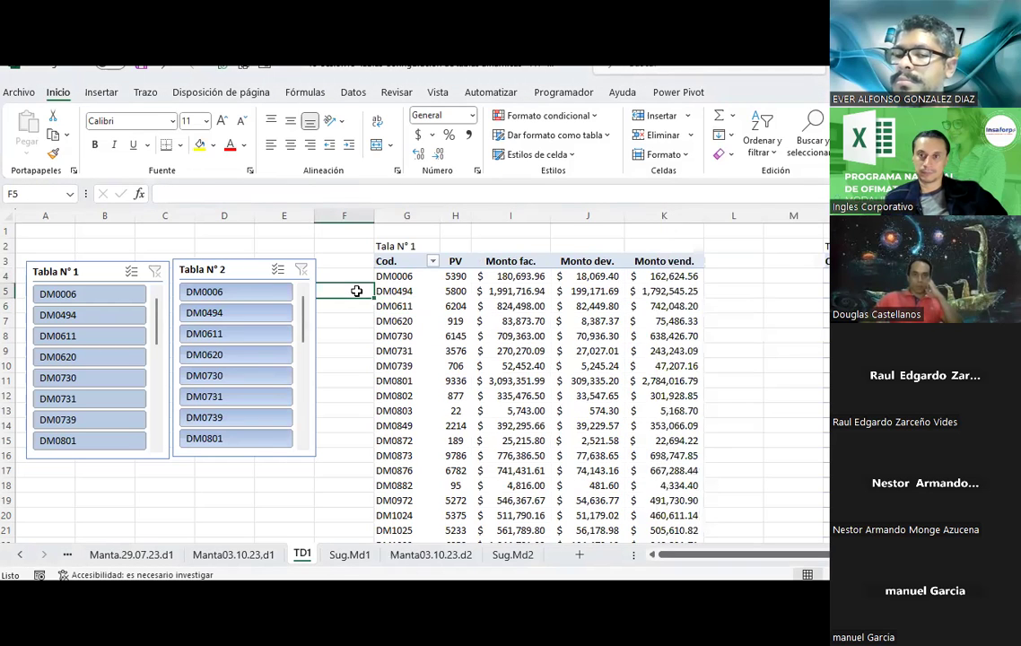
{"action": "left_click", "coordinate": [400, 245]}
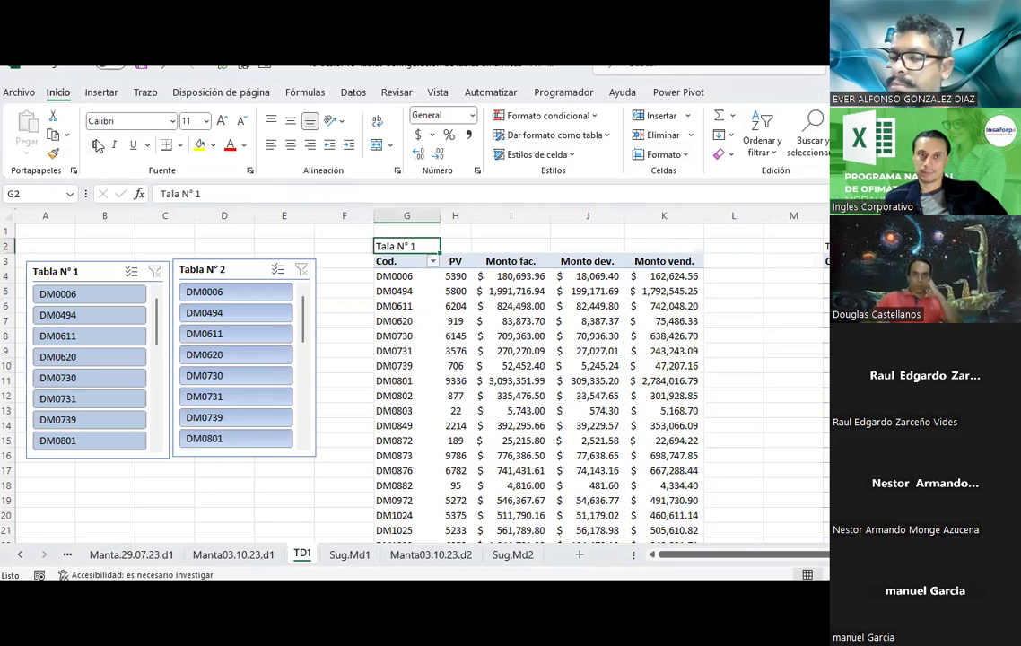
{"action": "left_click", "coordinate": [826, 246]}
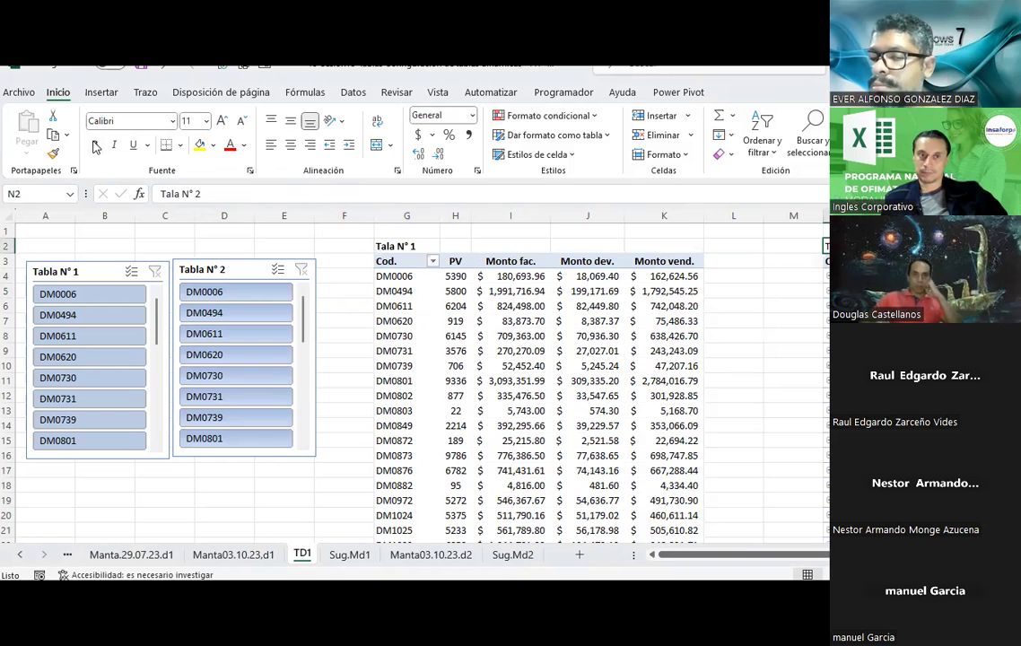
{"action": "left_click", "coordinate": [777, 338]}
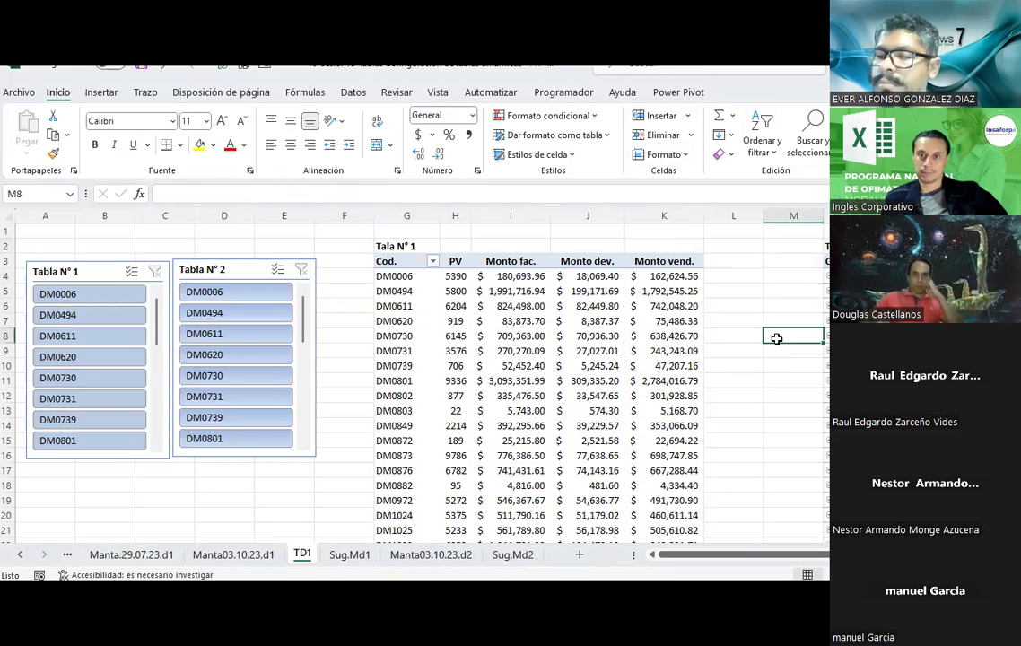
{"action": "left_click", "coordinate": [581, 94]}
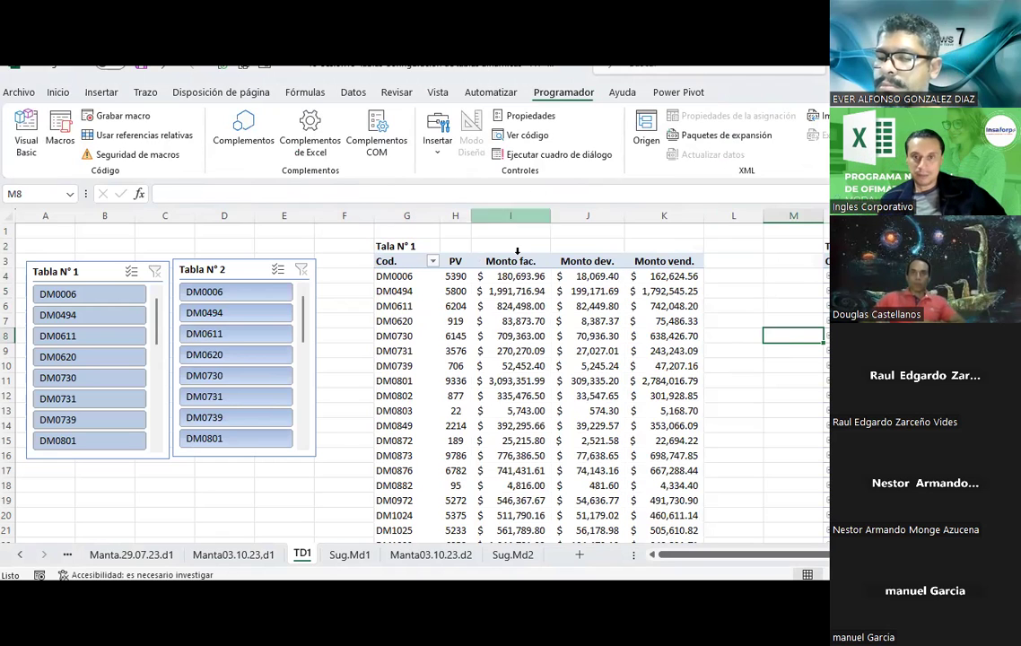
{"action": "left_click", "coordinate": [507, 320]}
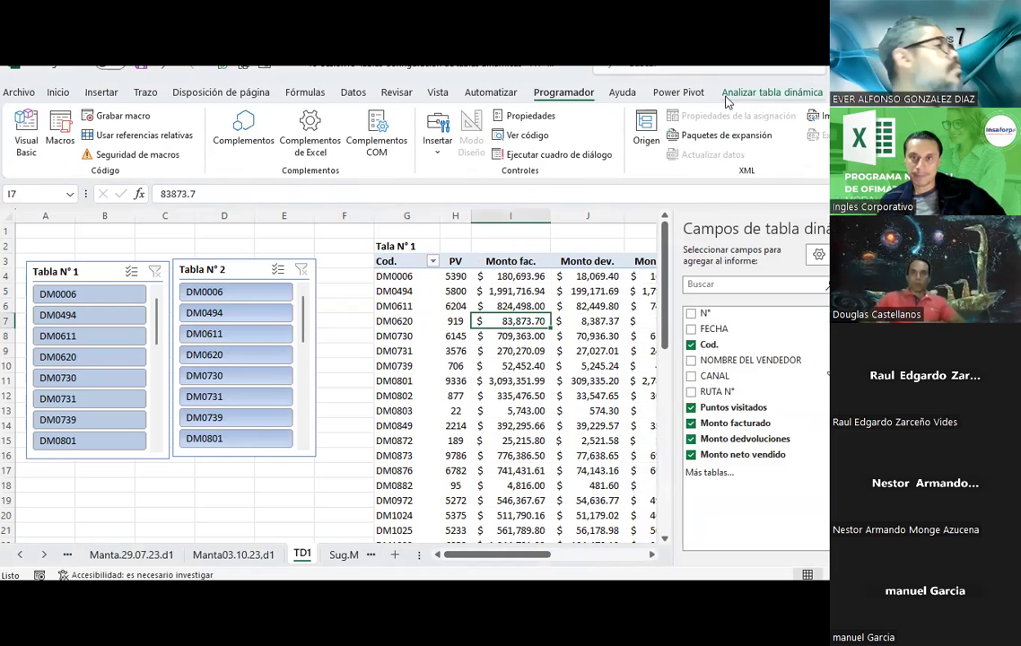
{"action": "left_click", "coordinate": [90, 97]}
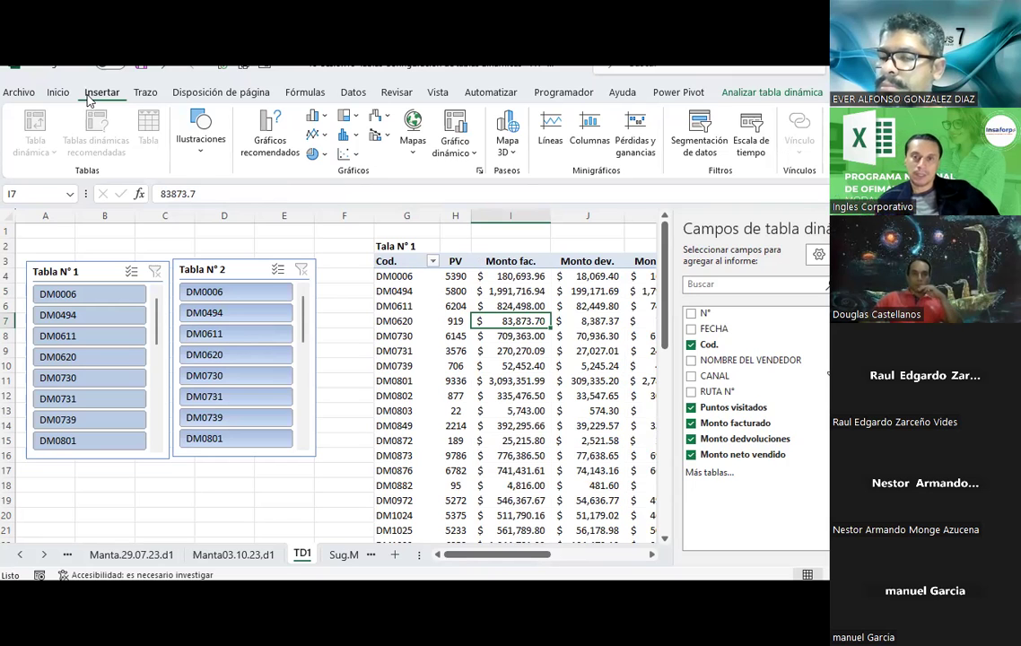
{"action": "left_click", "coordinate": [474, 153]}
{"action": "left_click", "coordinate": [475, 154]}
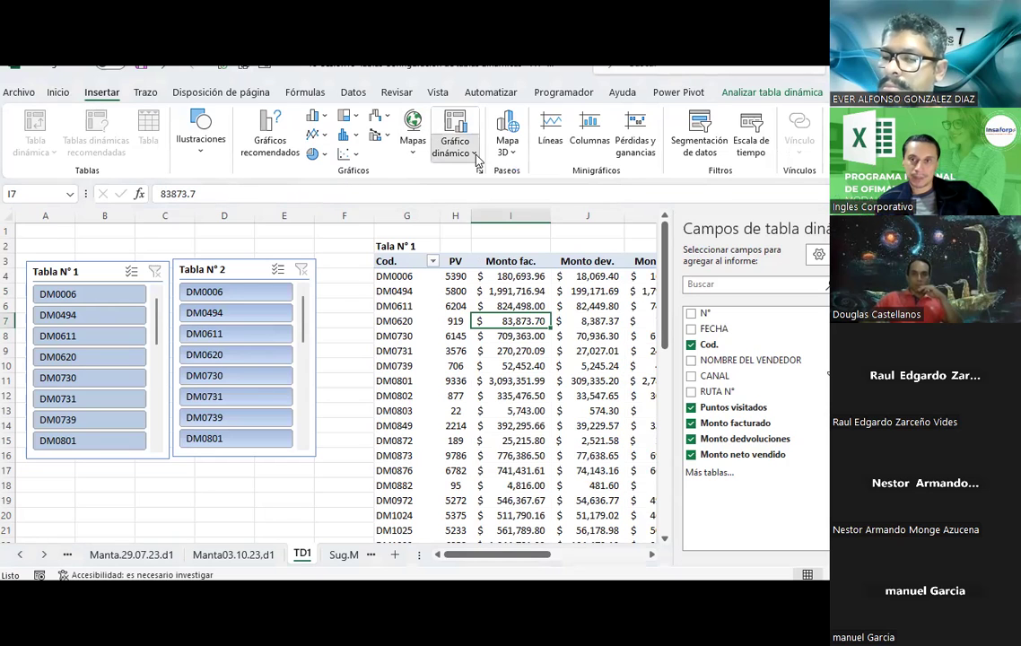
{"action": "left_click", "coordinate": [425, 313]}
{"action": "left_click", "coordinate": [405, 261]}
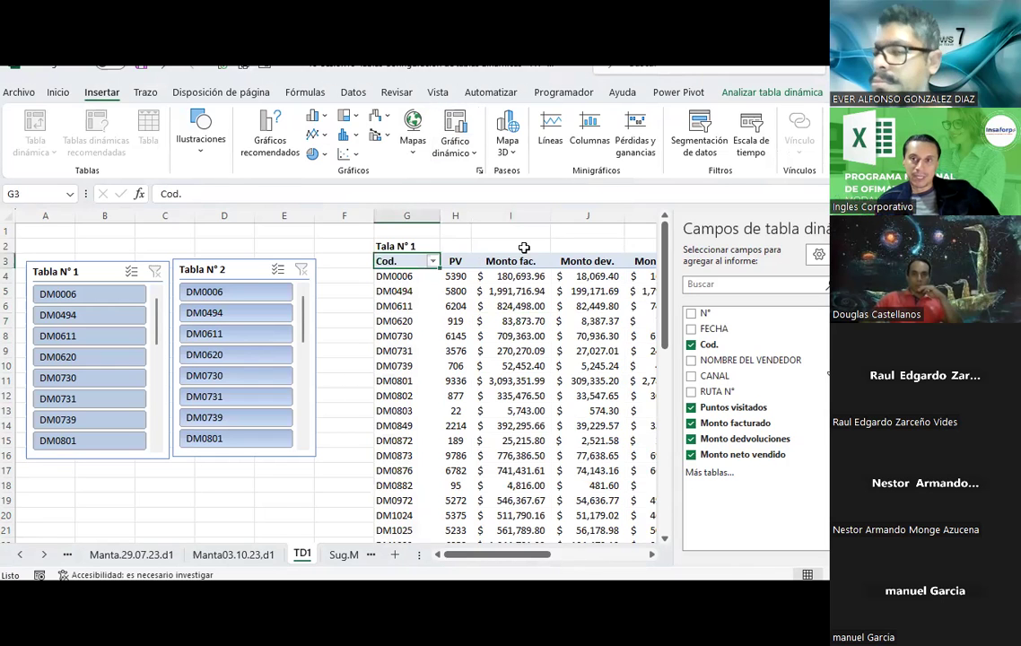
{"action": "left_click", "coordinate": [758, 92]}
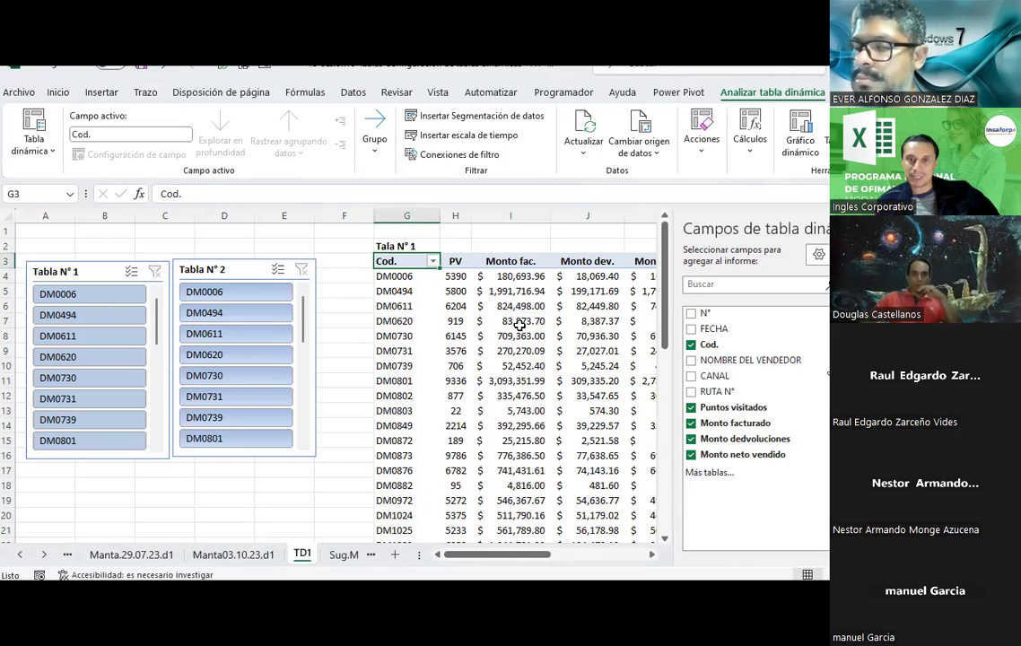
{"action": "mouse_move", "coordinate": [519, 316]}
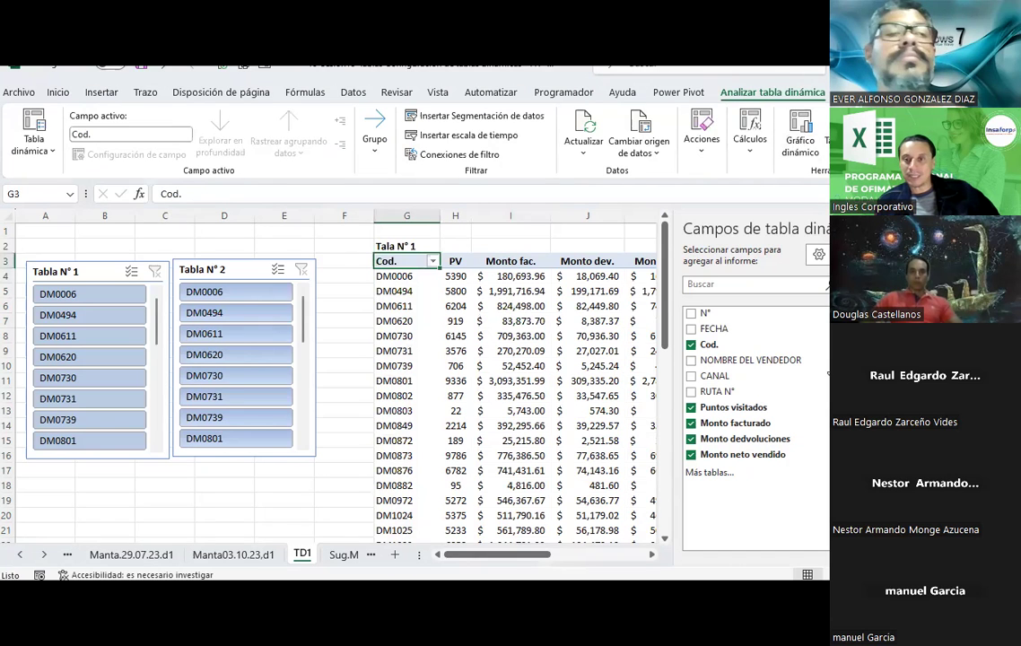
{"action": "left_click_drag", "start_coordinate": [550, 556], "coordinate": [619, 556]}
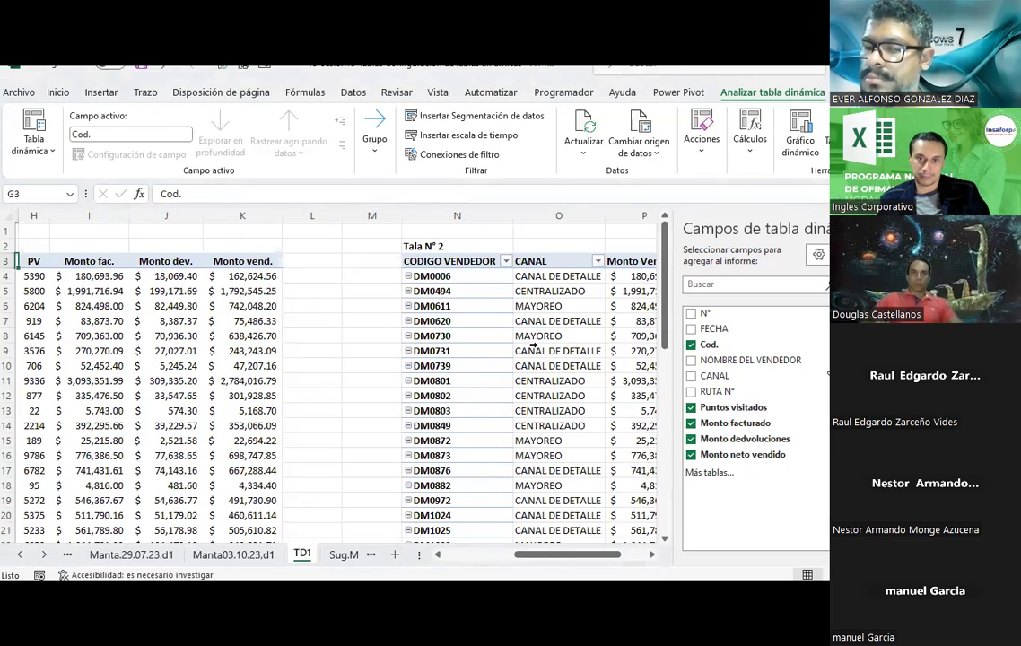
{"action": "left_click", "coordinate": [542, 241]}
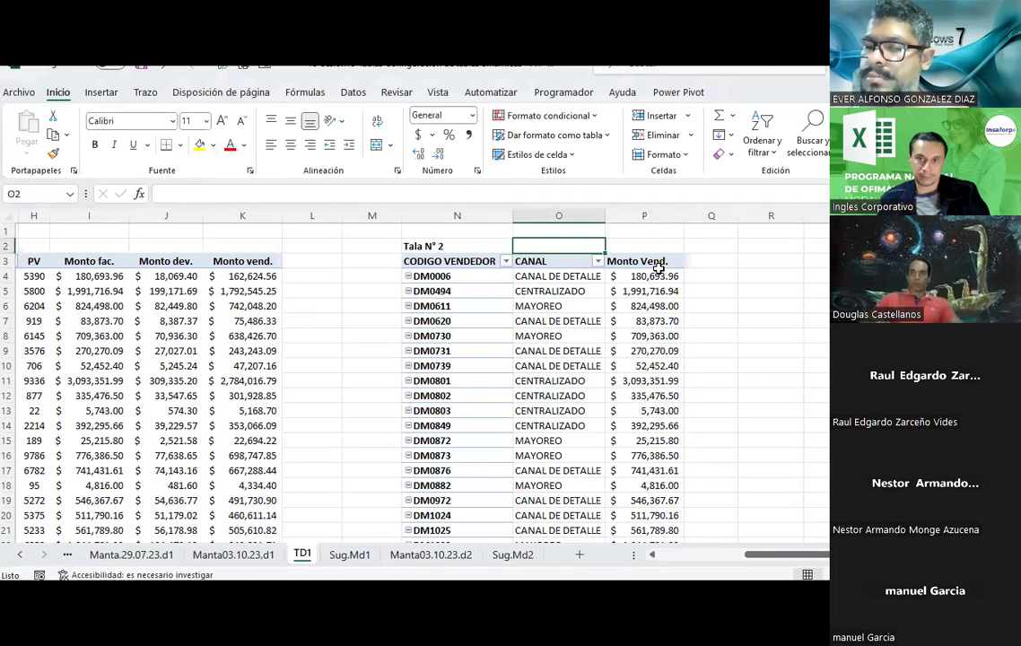
{"action": "left_click", "coordinate": [610, 305]}
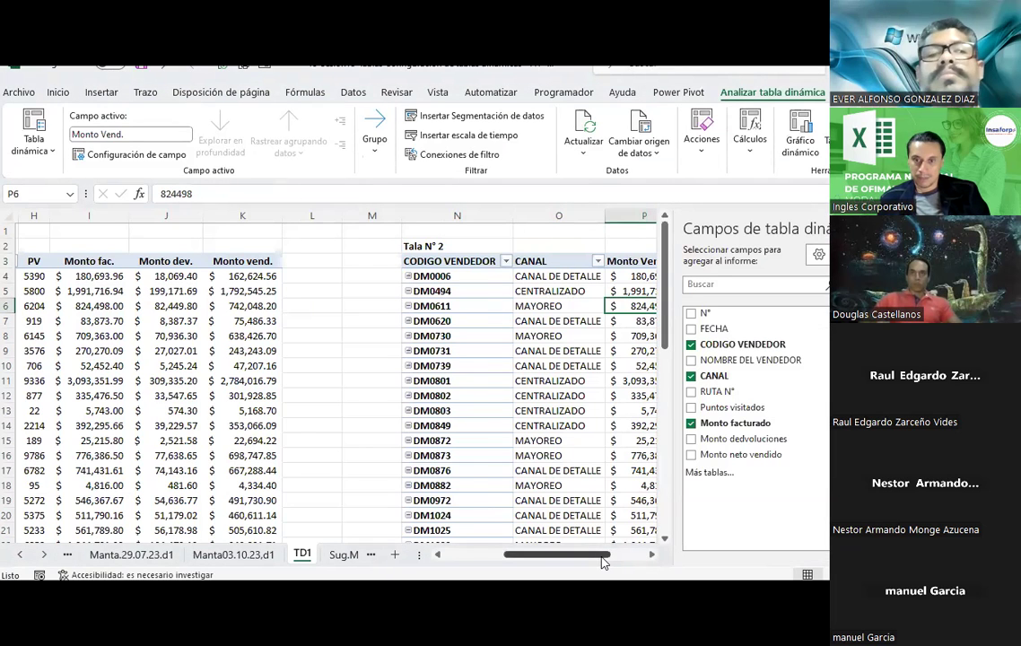
{"action": "left_click_drag", "start_coordinate": [604, 556], "coordinate": [639, 556]}
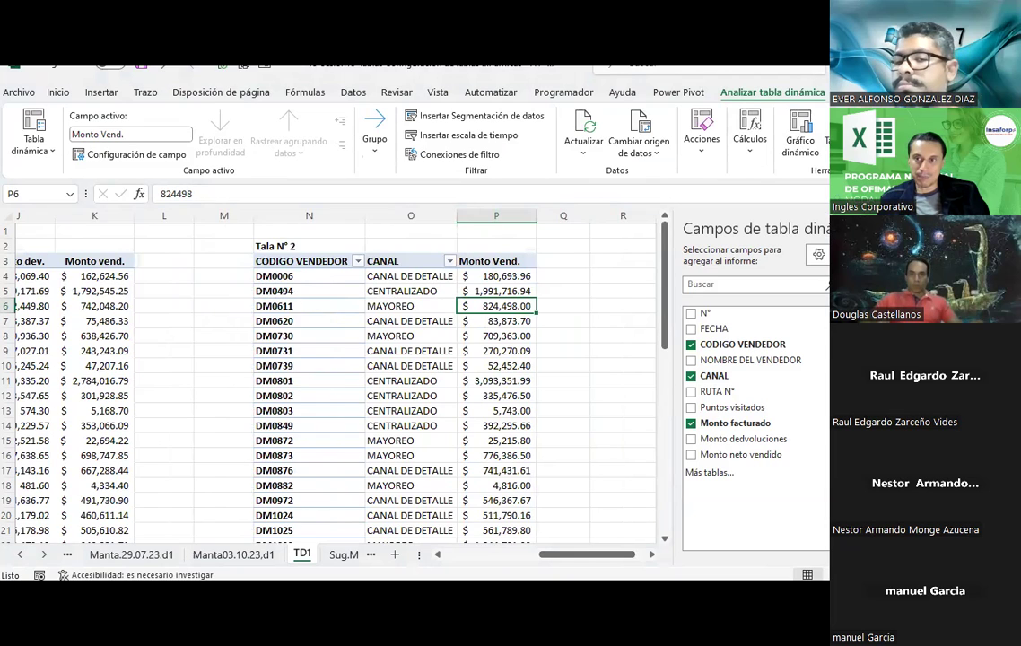
{"action": "left_click", "coordinate": [986, 152]}
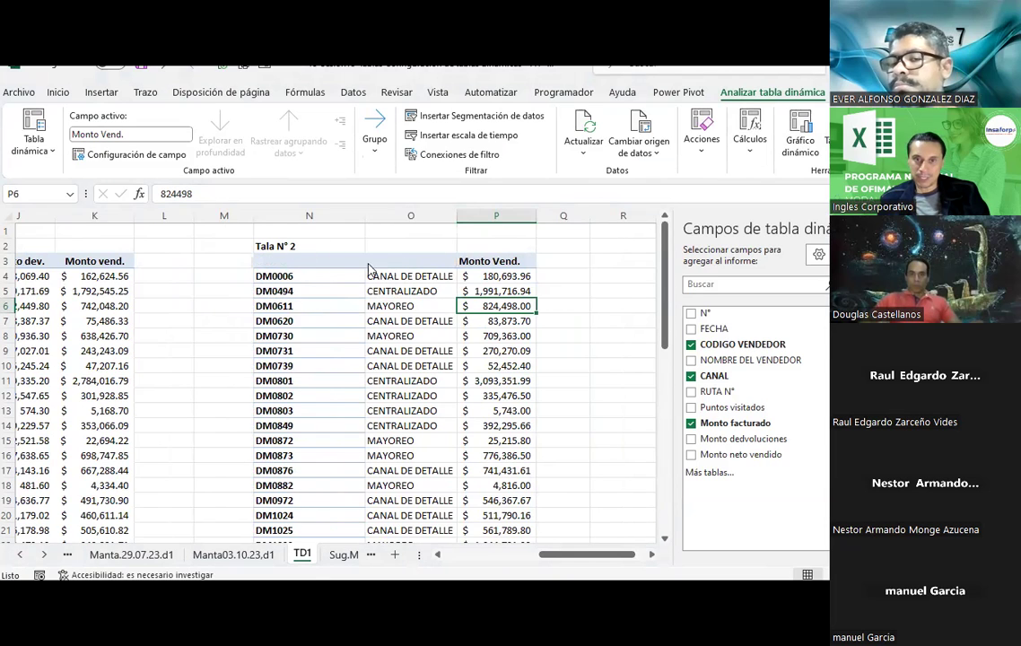
{"action": "left_click", "coordinate": [987, 153]}
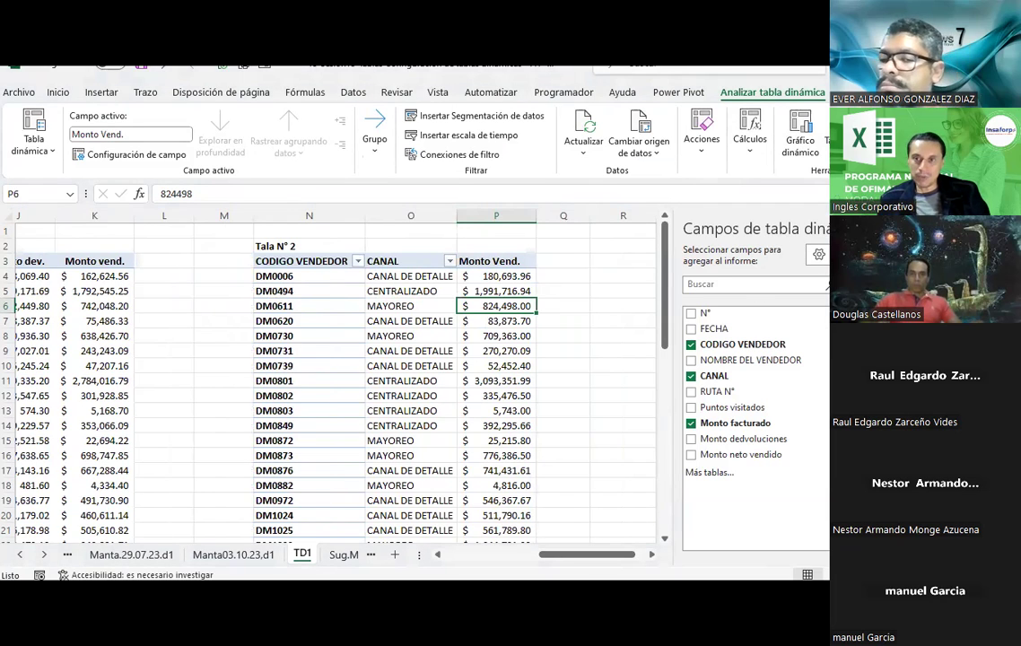
{"action": "left_click", "coordinate": [897, 228]}
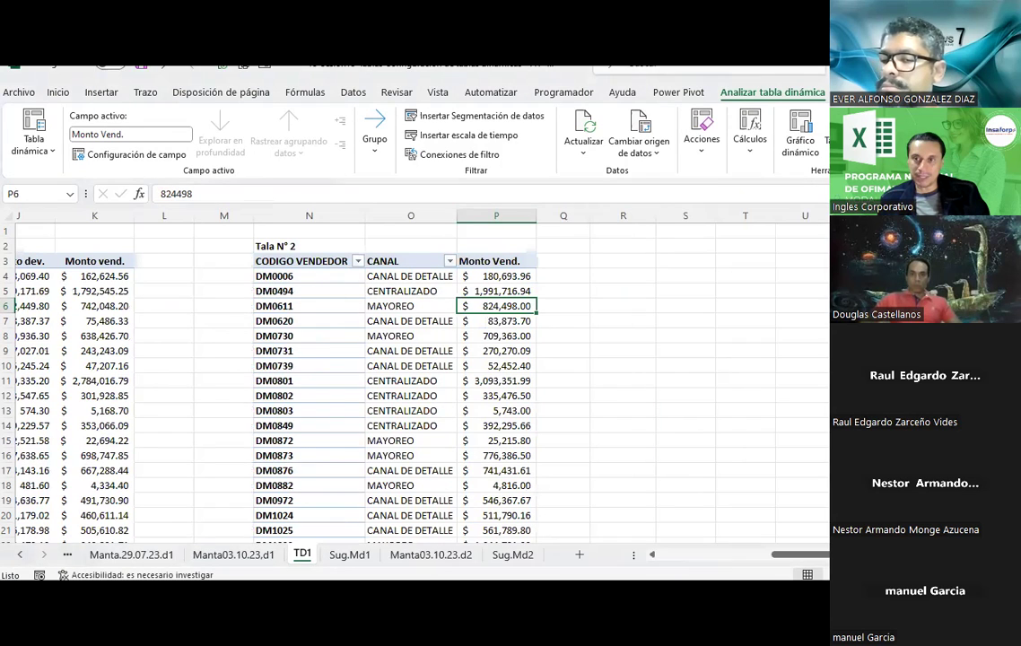
{"action": "left_click", "coordinate": [947, 135]}
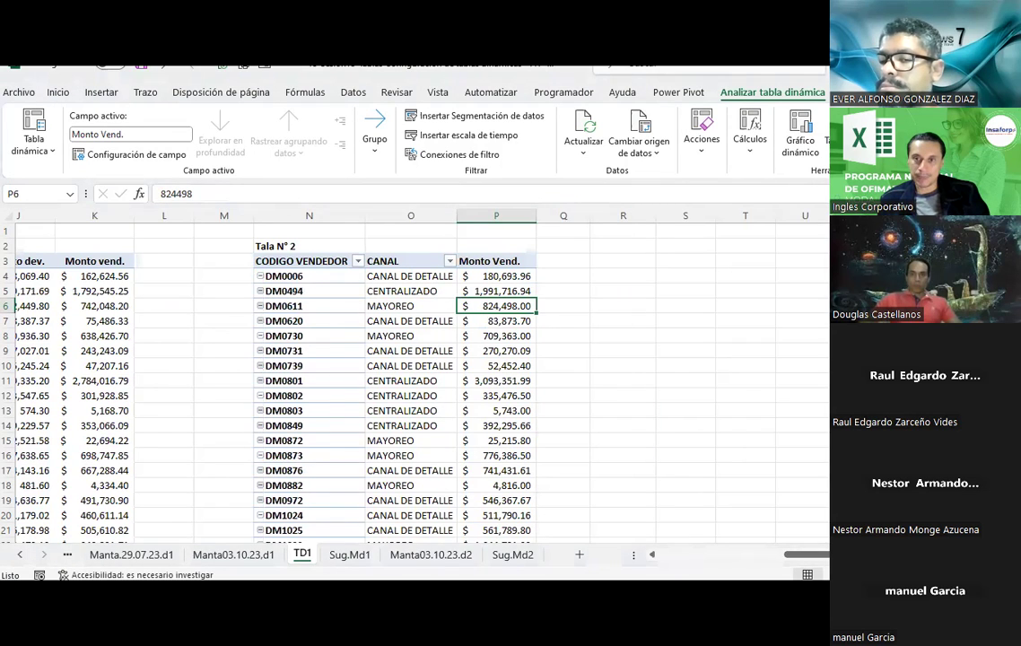
{"action": "scroll", "coordinate": [599, 553], "scroll_direction": "left", "scroll_amount": 5}
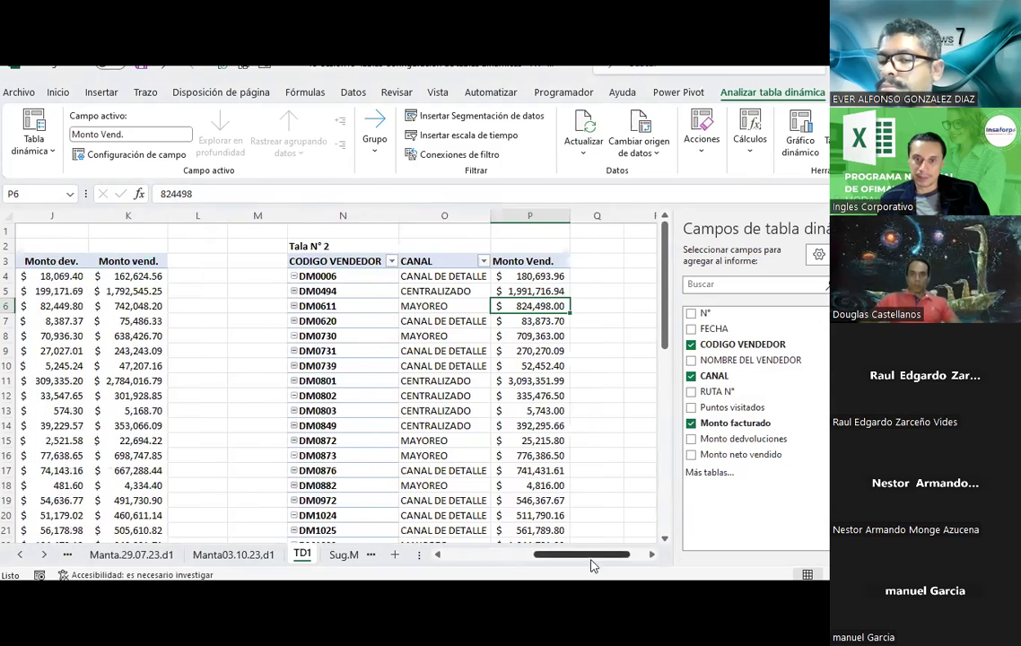
{"action": "left_click", "coordinate": [457, 335]}
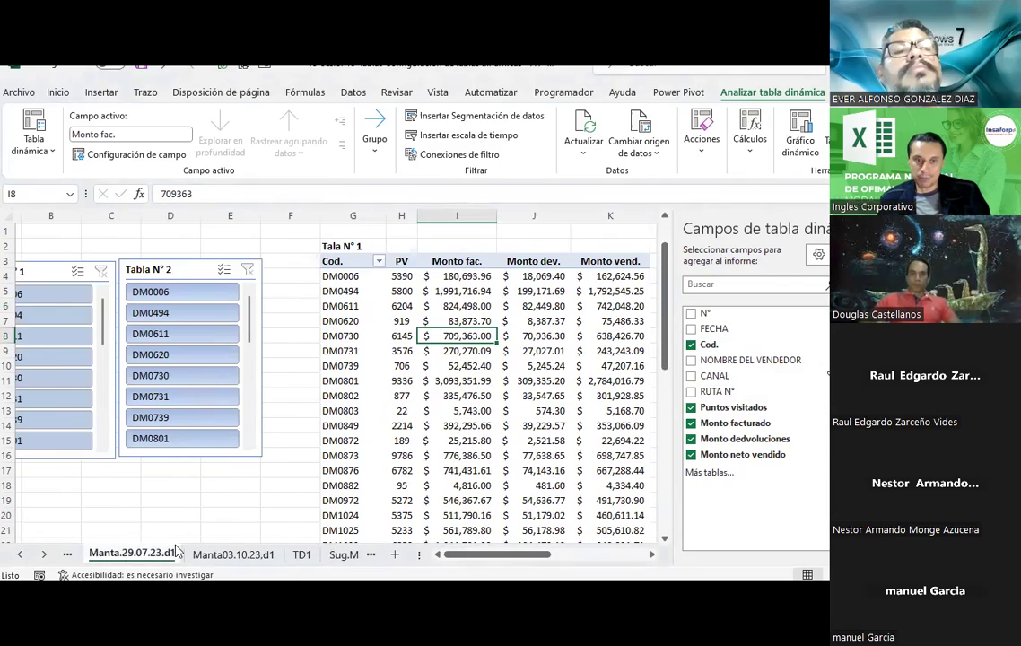
- Create a new pivot table on a new sheet from the Manta03.10.23.d1 data range
{"action": "left_click", "coordinate": [135, 555]}
{"action": "left_click", "coordinate": [212, 554]}
{"action": "scroll", "coordinate": [262, 366], "scroll_direction": "up", "scroll_amount": 6}
{"action": "scroll", "coordinate": [262, 366], "scroll_direction": "up", "scroll_amount": 4}
{"action": "scroll", "coordinate": [262, 377], "scroll_direction": "up", "scroll_amount": 7}
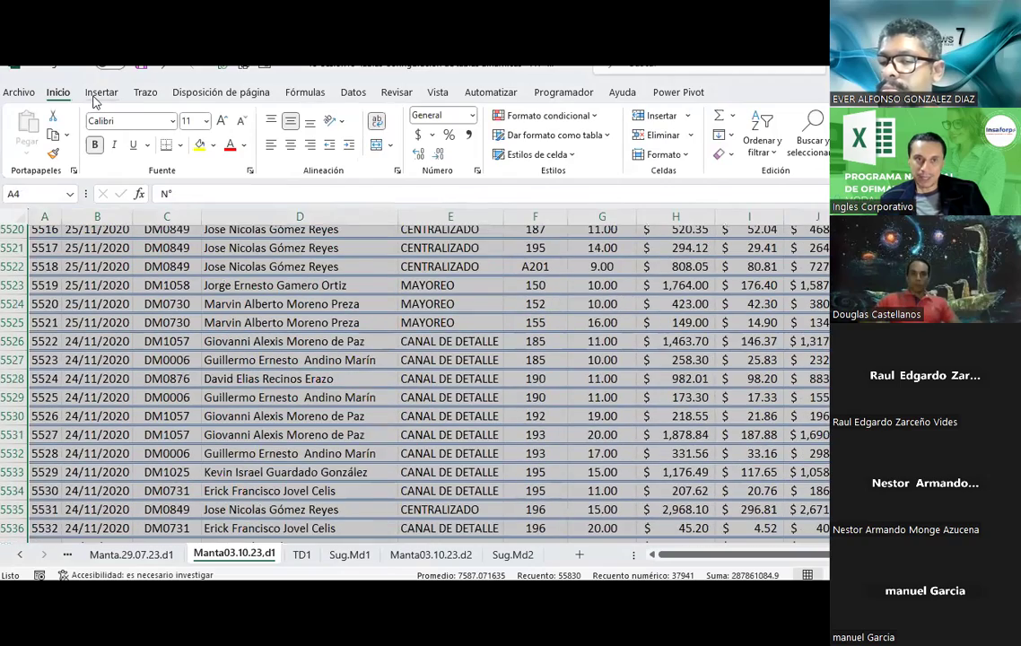
{"action": "scroll", "coordinate": [346, 395], "scroll_direction": "up", "scroll_amount": 9}
{"action": "scroll", "coordinate": [339, 391], "scroll_direction": "up", "scroll_amount": 7}
{"action": "scroll", "coordinate": [341, 394], "scroll_direction": "up", "scroll_amount": 10}
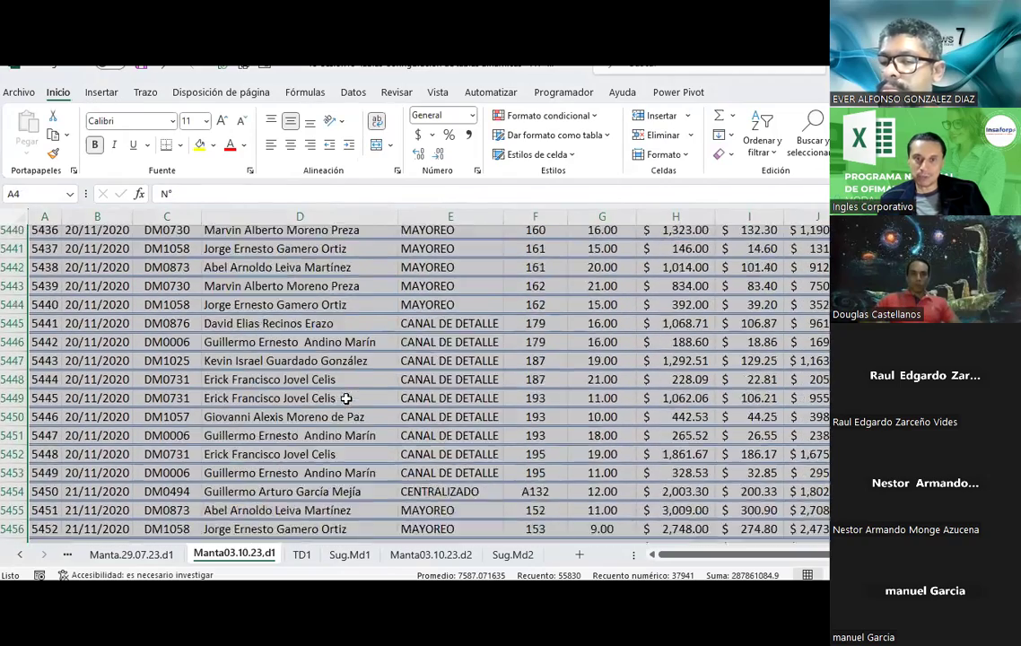
{"action": "scroll", "coordinate": [342, 397], "scroll_direction": "up", "scroll_amount": 5}
{"action": "left_click", "coordinate": [102, 92]}
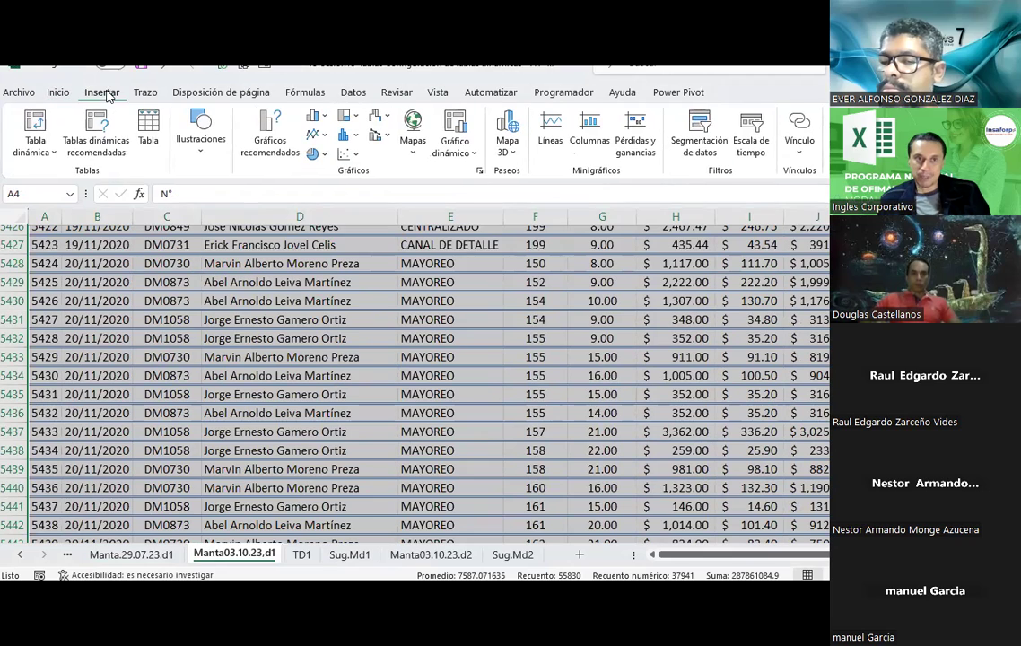
{"action": "left_click", "coordinate": [43, 157]}
{"action": "left_click", "coordinate": [36, 174]}
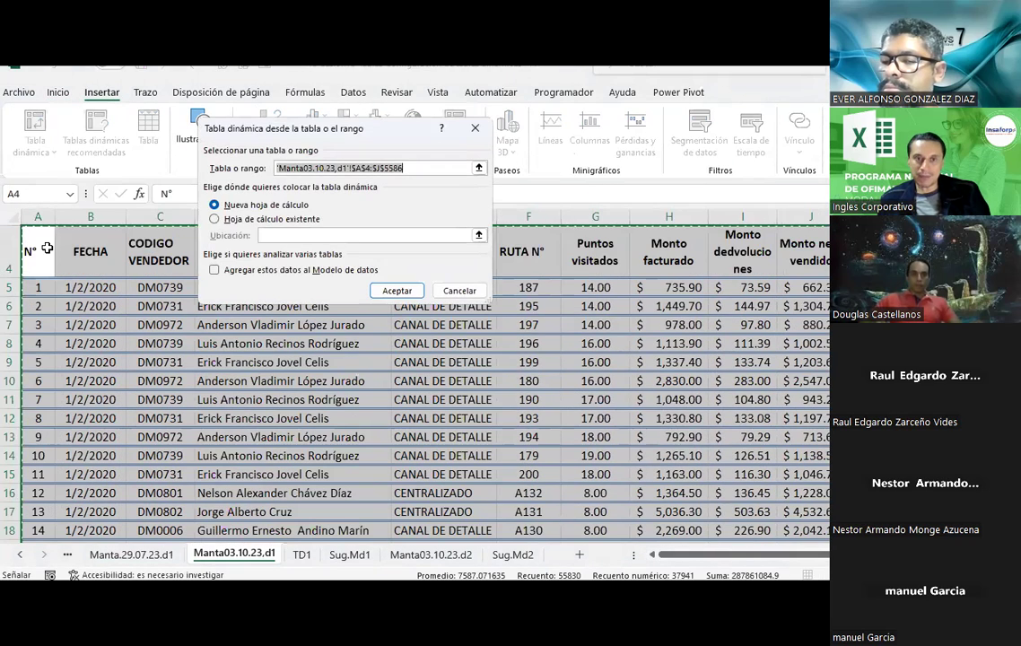
{"action": "left_click", "coordinate": [394, 291]}
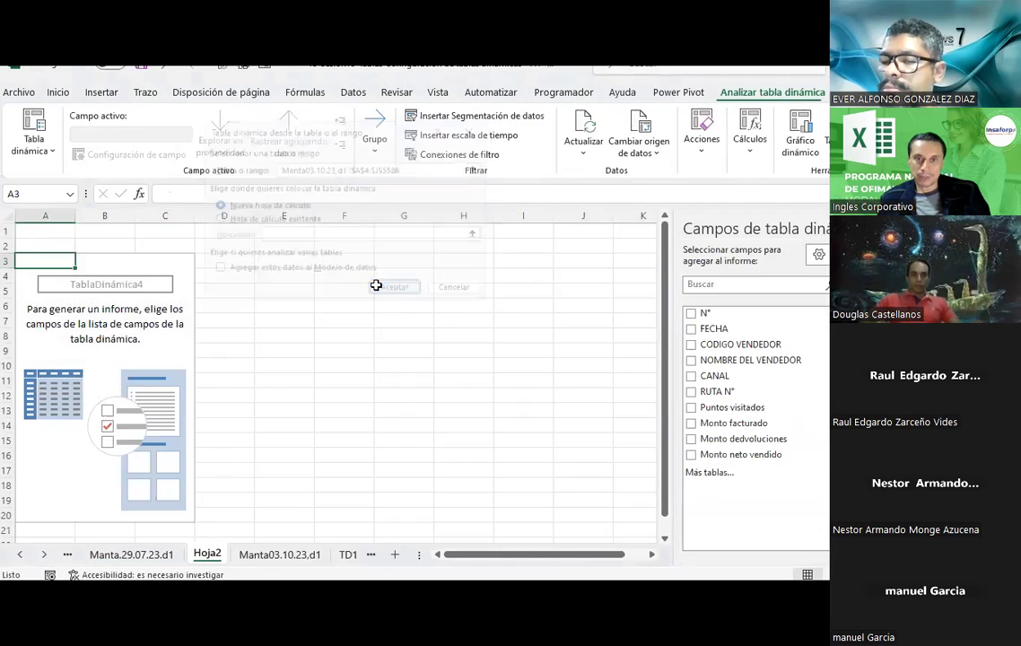
- Sum Monto neto vendido by FECHA month and format the values as Contabilidad
{"action": "left_click", "coordinate": [716, 329]}
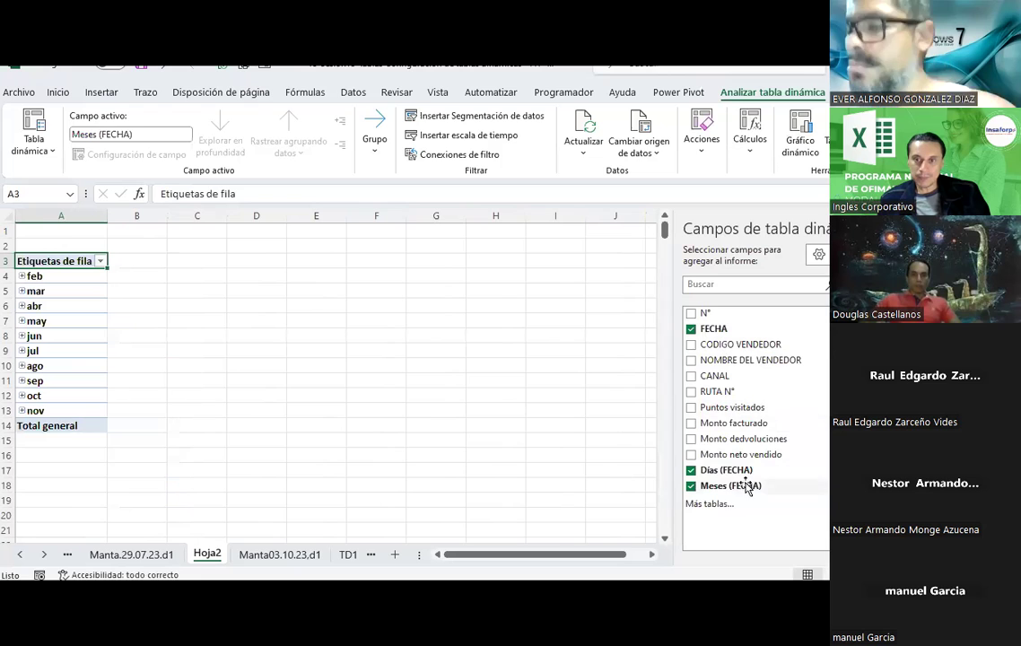
{"action": "left_click", "coordinate": [705, 454]}
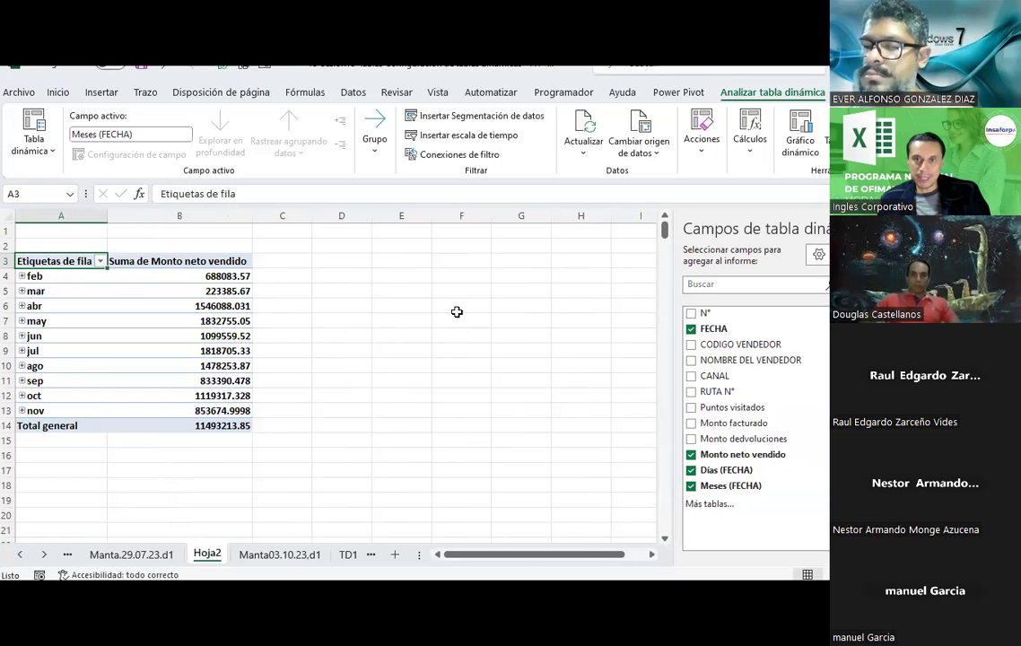
{"action": "left_click_drag", "start_coordinate": [222, 278], "coordinate": [224, 425]}
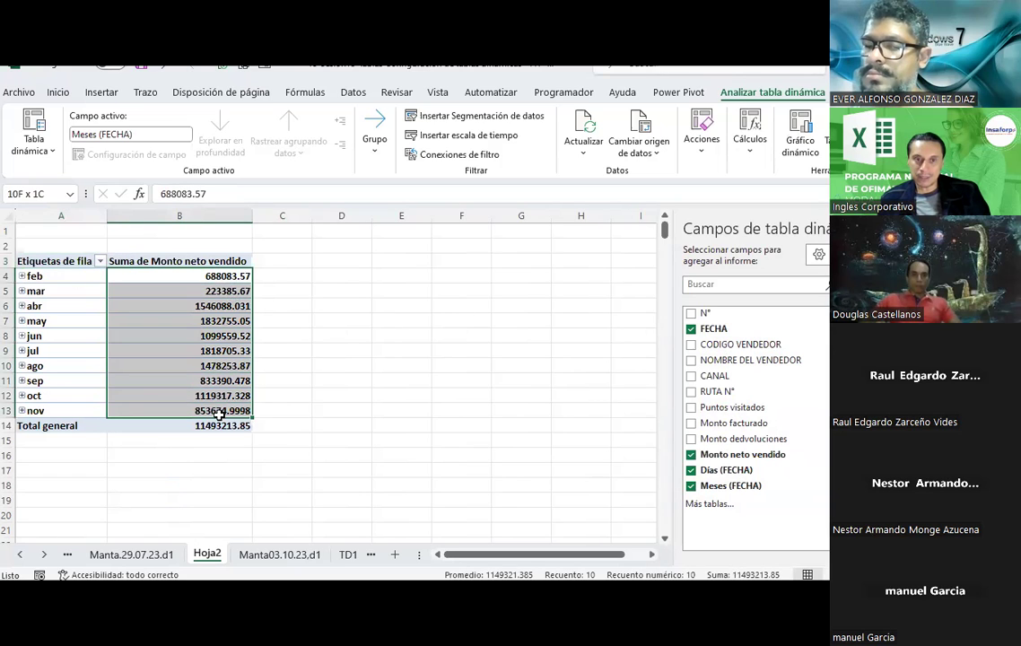
{"action": "left_click", "coordinate": [57, 93]}
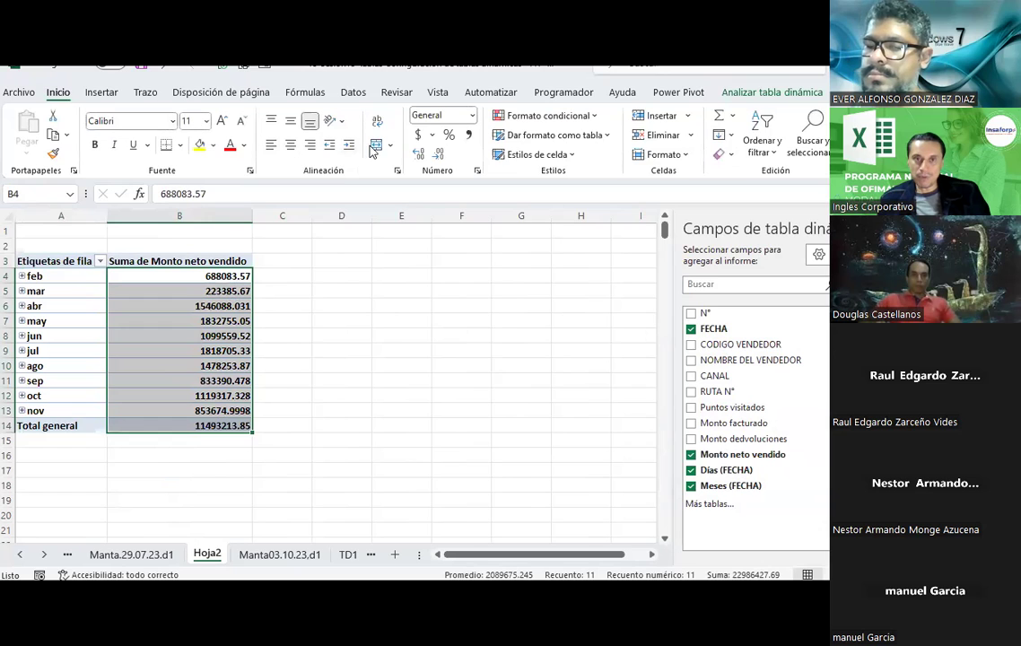
{"action": "left_click", "coordinate": [418, 135]}
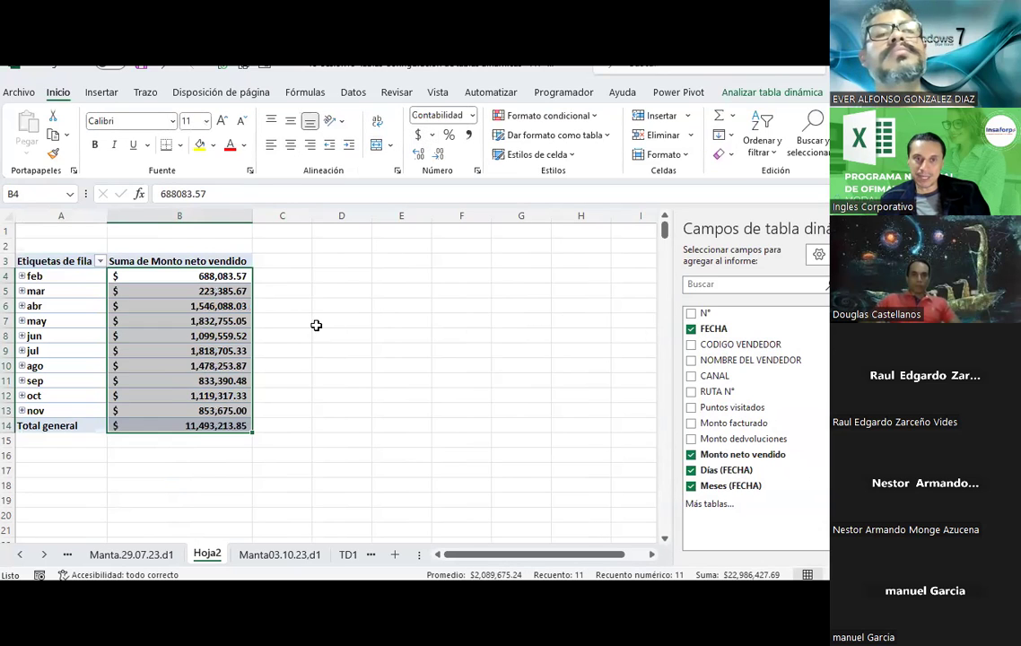
{"action": "left_click", "coordinate": [207, 332]}
{"action": "left_click", "coordinate": [769, 93]}
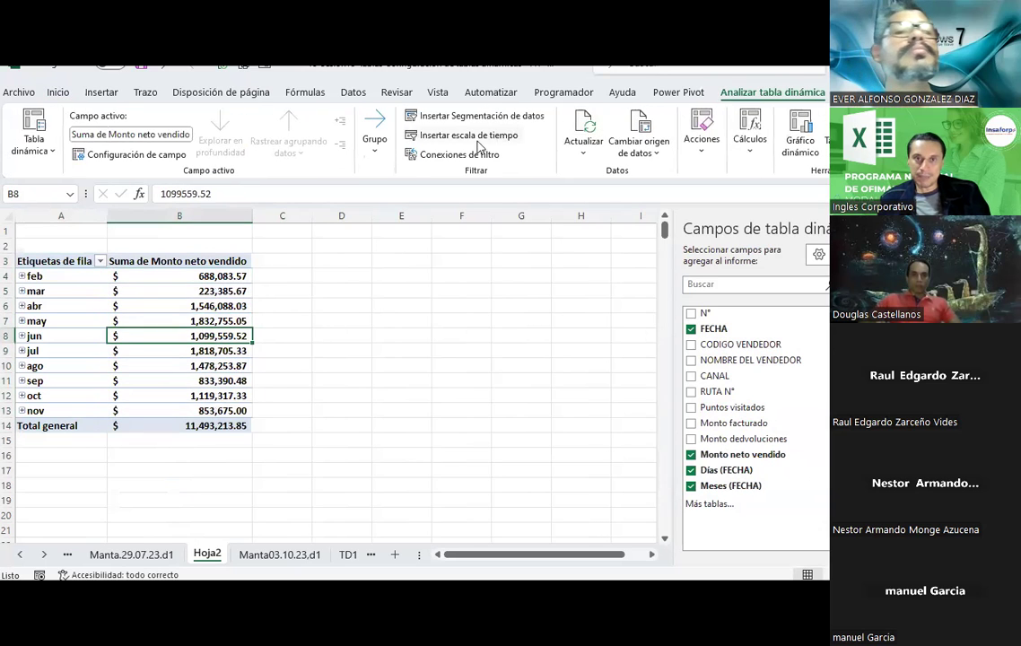
- Insert a FECHA timeline beside the pivot, enlarge it, and set it to show years
{"action": "left_click", "coordinate": [97, 92]}
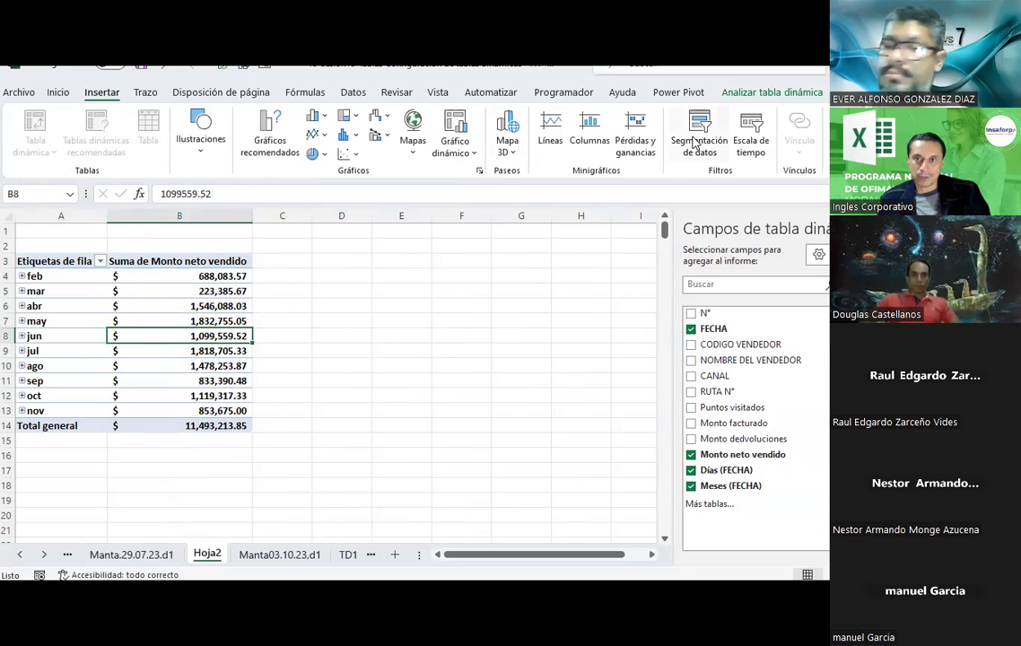
{"action": "left_click", "coordinate": [746, 148]}
{"action": "left_click", "coordinate": [287, 143]}
{"action": "left_click", "coordinate": [344, 306]}
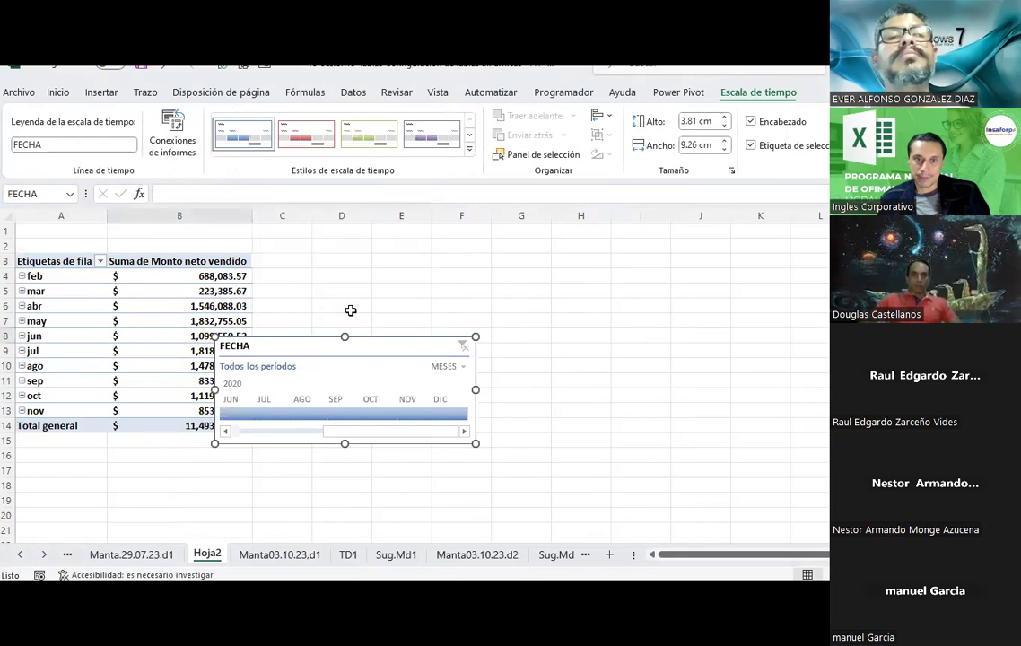
{"action": "left_click_drag", "start_coordinate": [375, 340], "coordinate": [477, 257]}
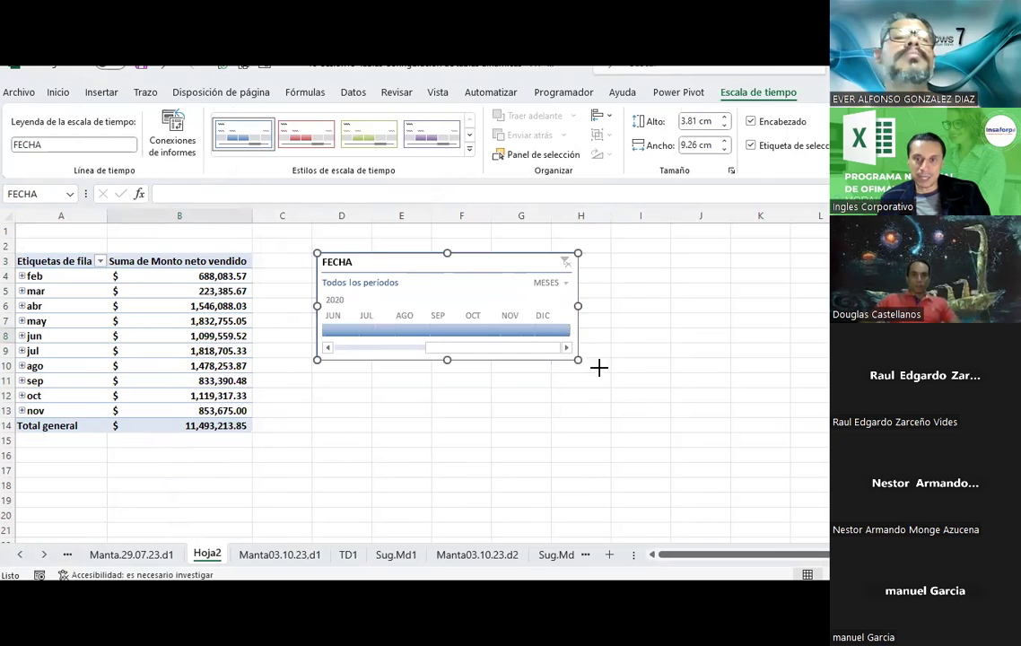
{"action": "left_click_drag", "start_coordinate": [578, 360], "coordinate": [816, 375]}
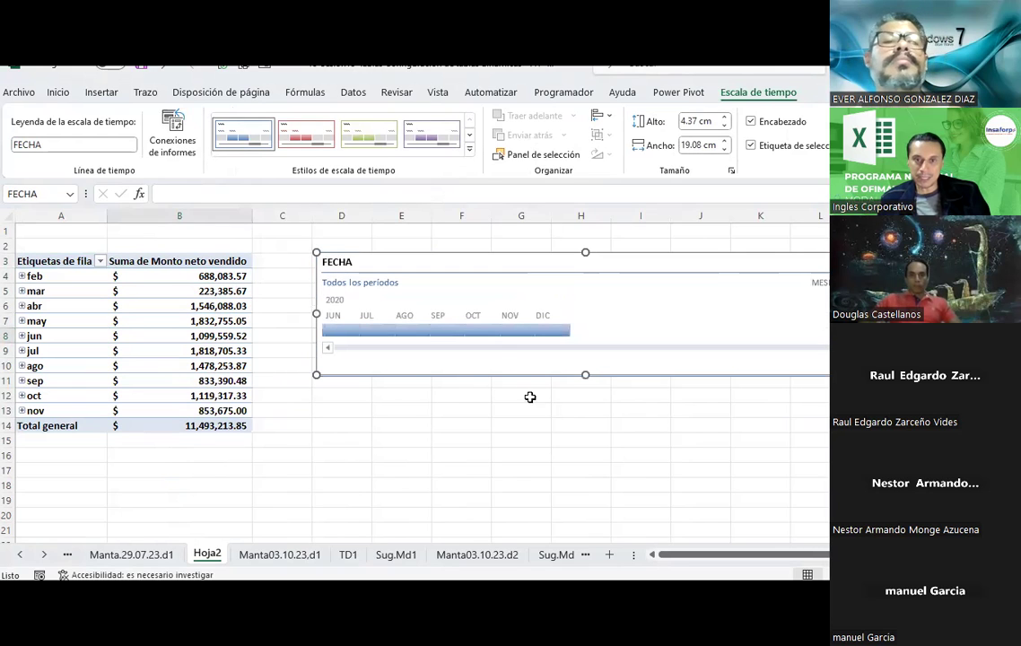
{"action": "left_click", "coordinate": [818, 281]}
- Cycle the FECHA timeline through years and quarters, then return it to months
{"action": "left_click", "coordinate": [762, 267]}
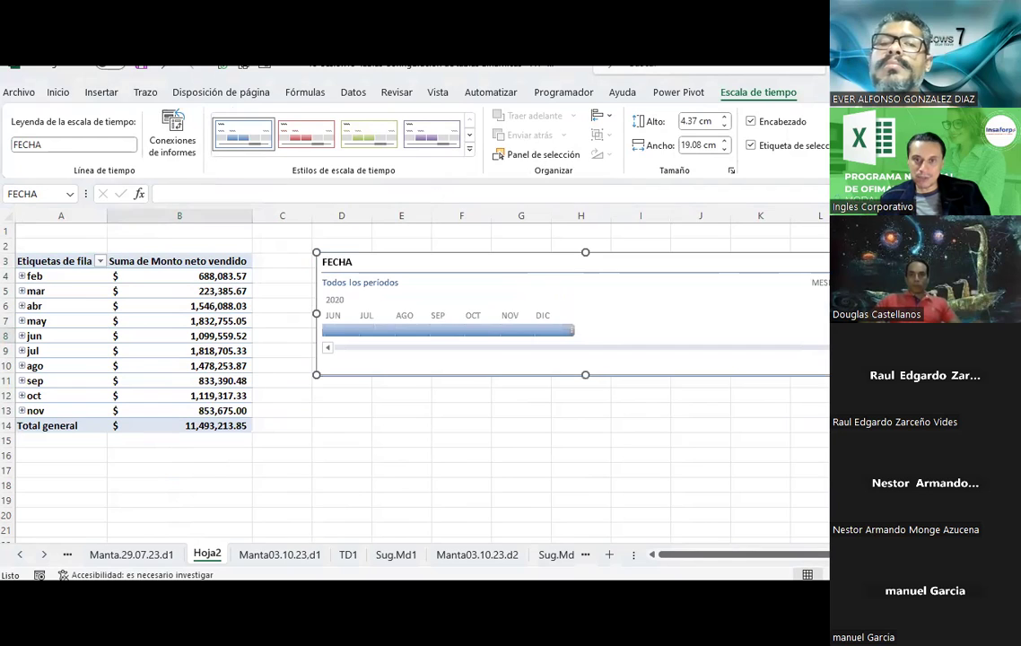
{"action": "left_click", "coordinate": [818, 281]}
{"action": "left_click", "coordinate": [763, 284]}
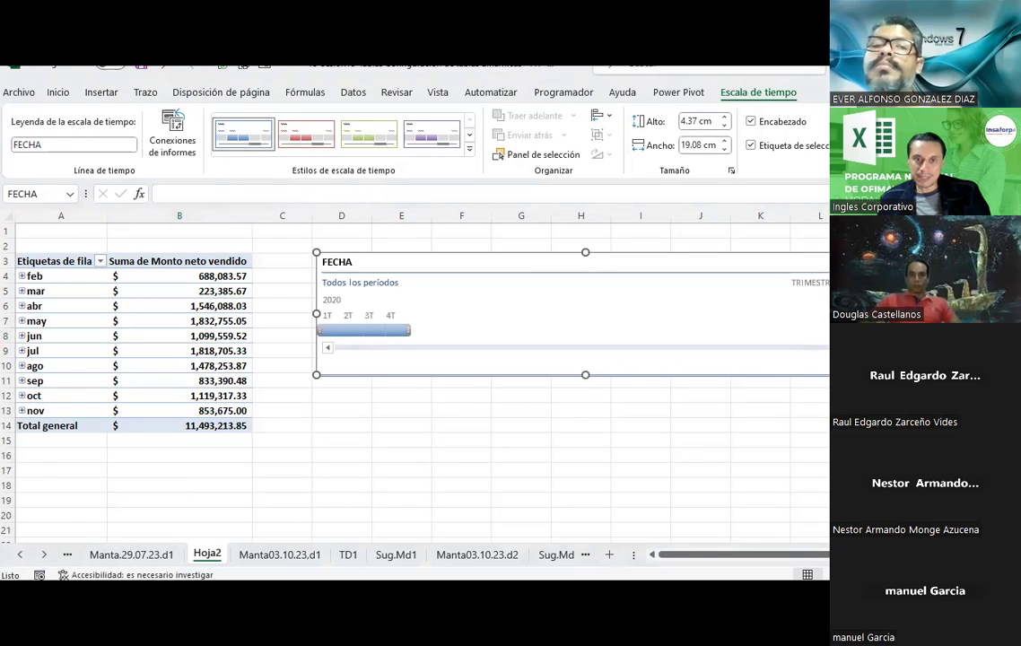
{"action": "left_click", "coordinate": [818, 281]}
{"action": "left_click", "coordinate": [817, 346]}
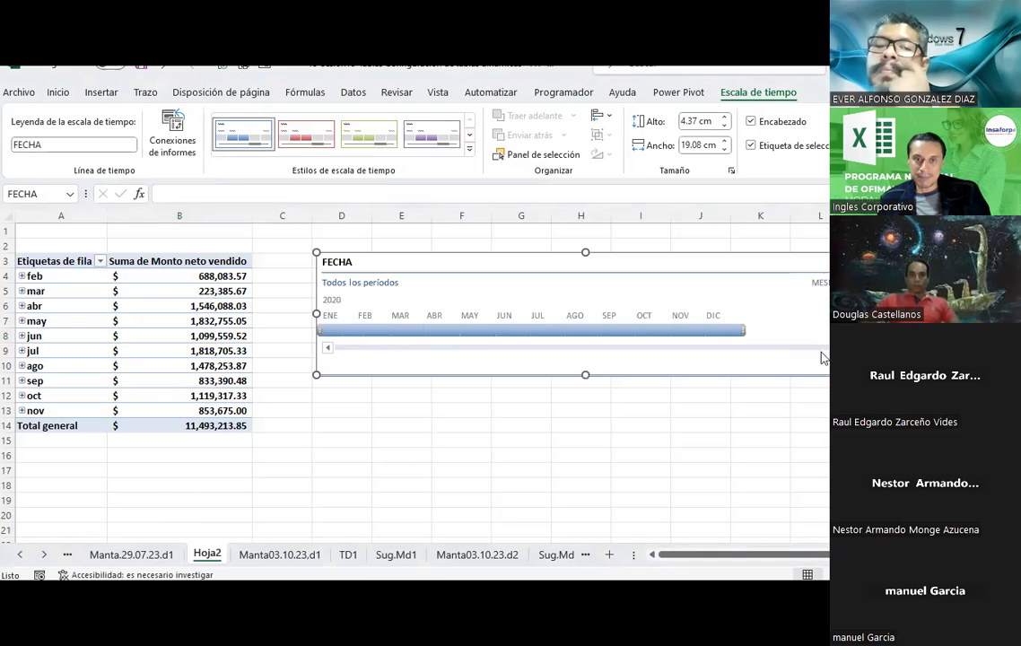
- Filter the pivot to each single month of 2020 in turn, from January through December
{"action": "left_click", "coordinate": [341, 334]}
{"action": "left_click", "coordinate": [368, 330]}
{"action": "left_click", "coordinate": [408, 331]}
{"action": "left_click", "coordinate": [436, 330]}
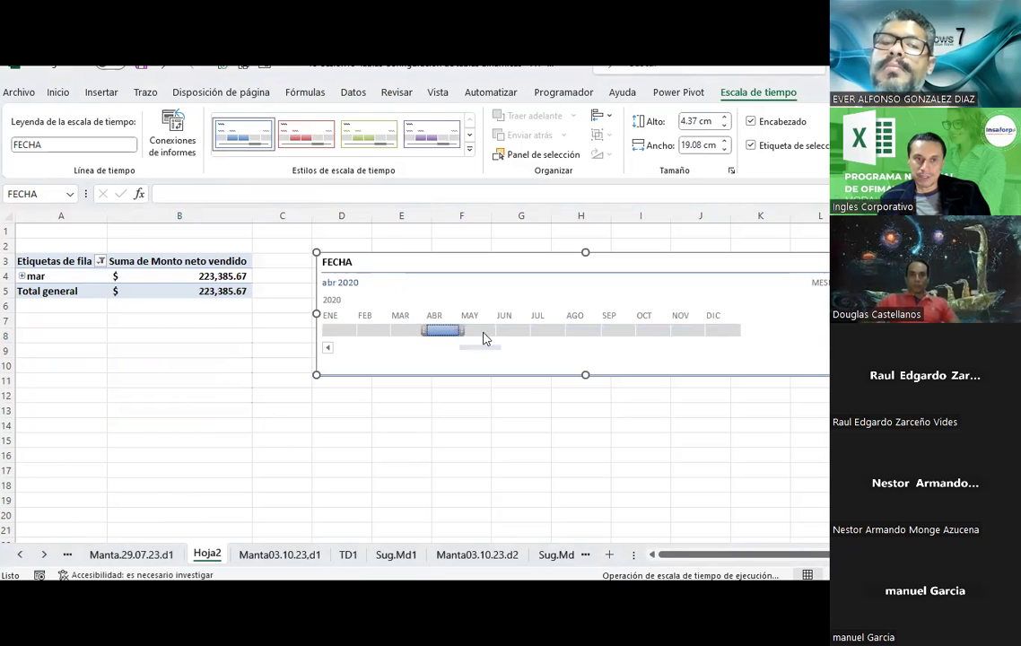
{"action": "left_click", "coordinate": [471, 330]}
{"action": "left_click", "coordinate": [513, 330]}
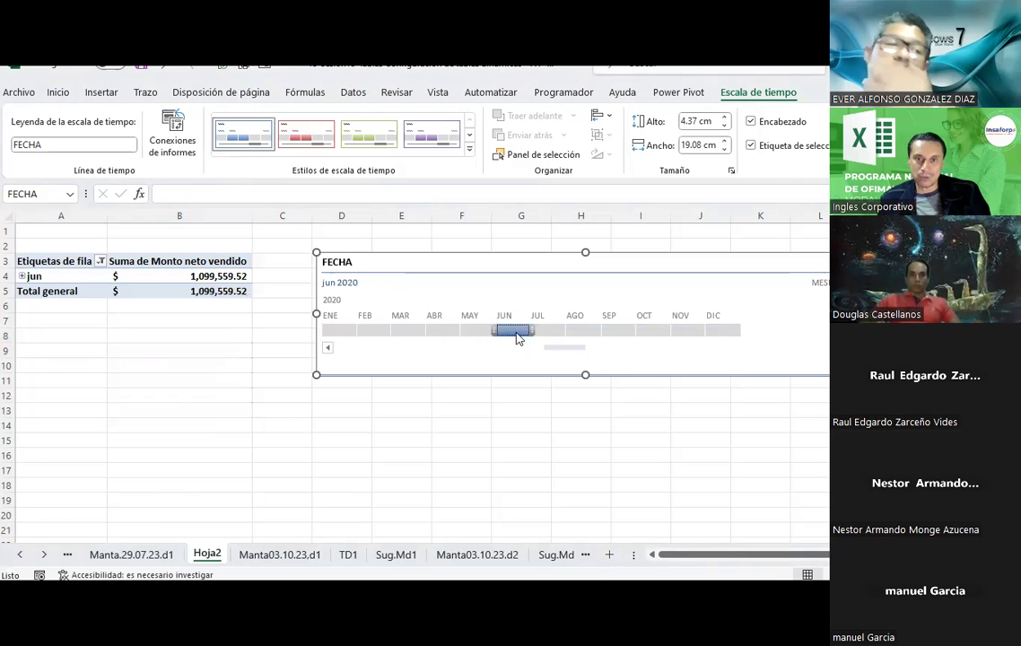
{"action": "left_click", "coordinate": [545, 330]}
{"action": "left_click", "coordinate": [574, 330]}
{"action": "left_click", "coordinate": [619, 330]}
{"action": "left_click", "coordinate": [645, 330]}
{"action": "left_click", "coordinate": [683, 330]}
{"action": "left_click", "coordinate": [718, 330]}
- Switch the timeline to days and filter individual dates: 20 Nov, 3 Dec, 7 Dec, 28 Nov 2020
{"action": "left_click", "coordinate": [821, 284]}
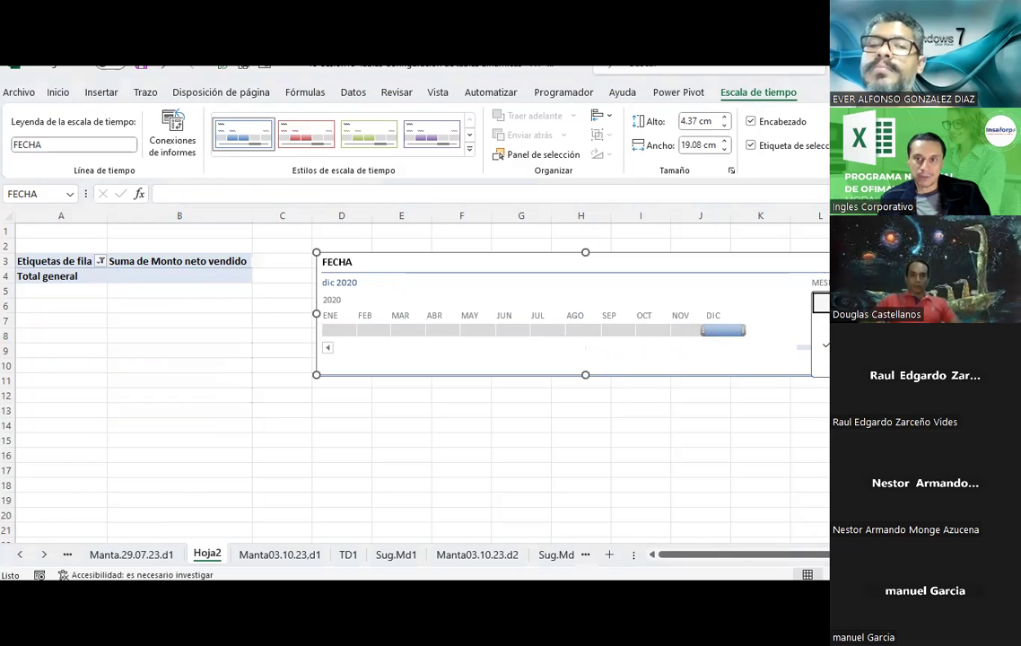
{"action": "left_click", "coordinate": [821, 361]}
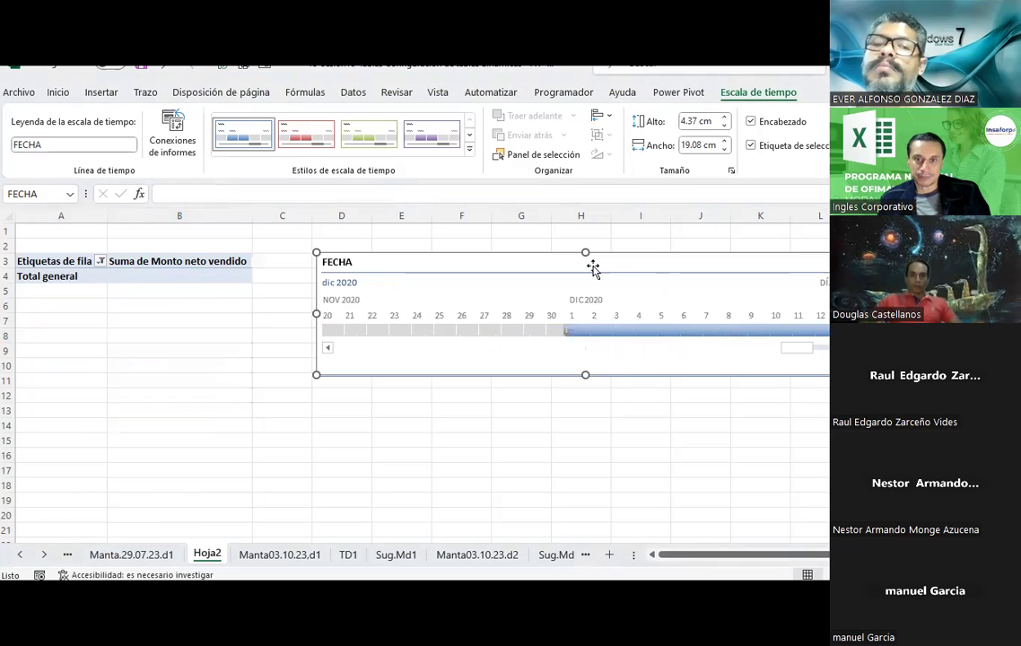
{"action": "left_click", "coordinate": [330, 329]}
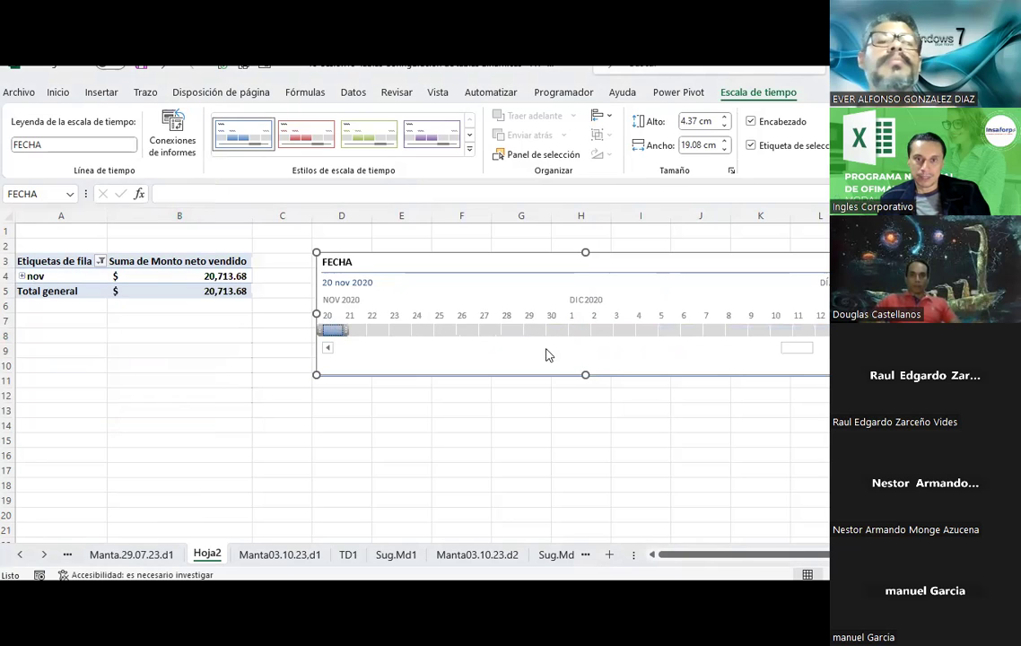
{"action": "left_click", "coordinate": [614, 331]}
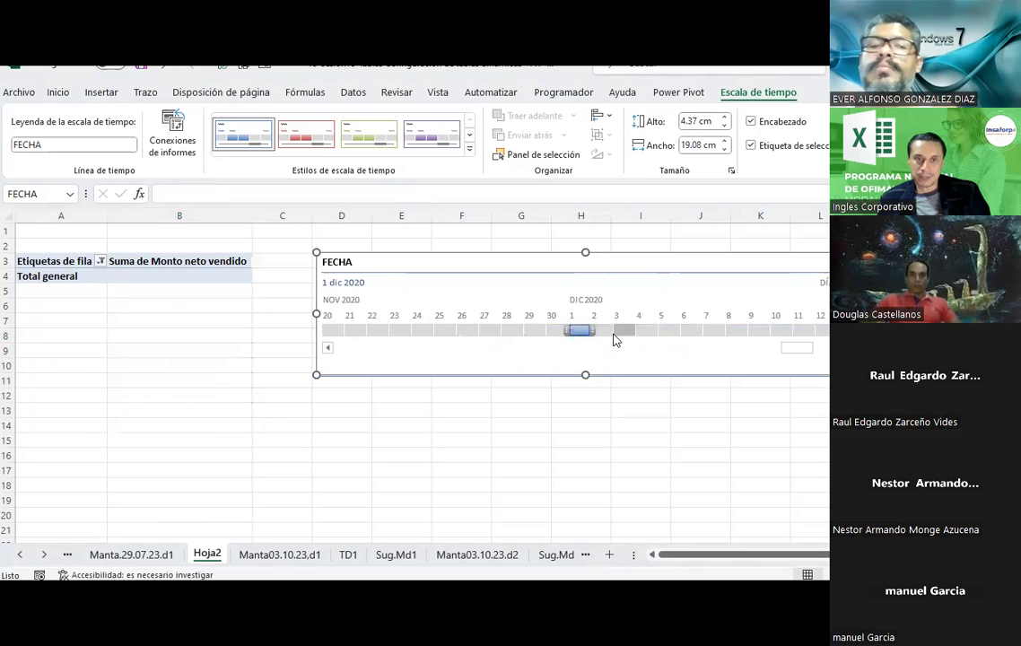
{"action": "left_click_drag", "start_coordinate": [651, 336], "coordinate": [818, 330]}
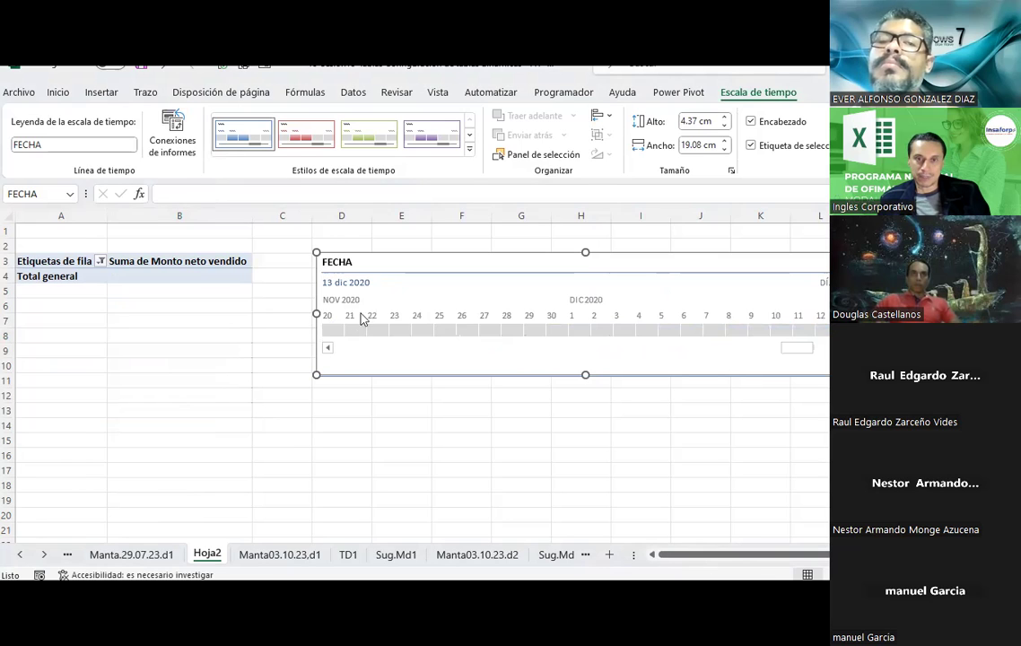
{"action": "left_click", "coordinate": [337, 331]}
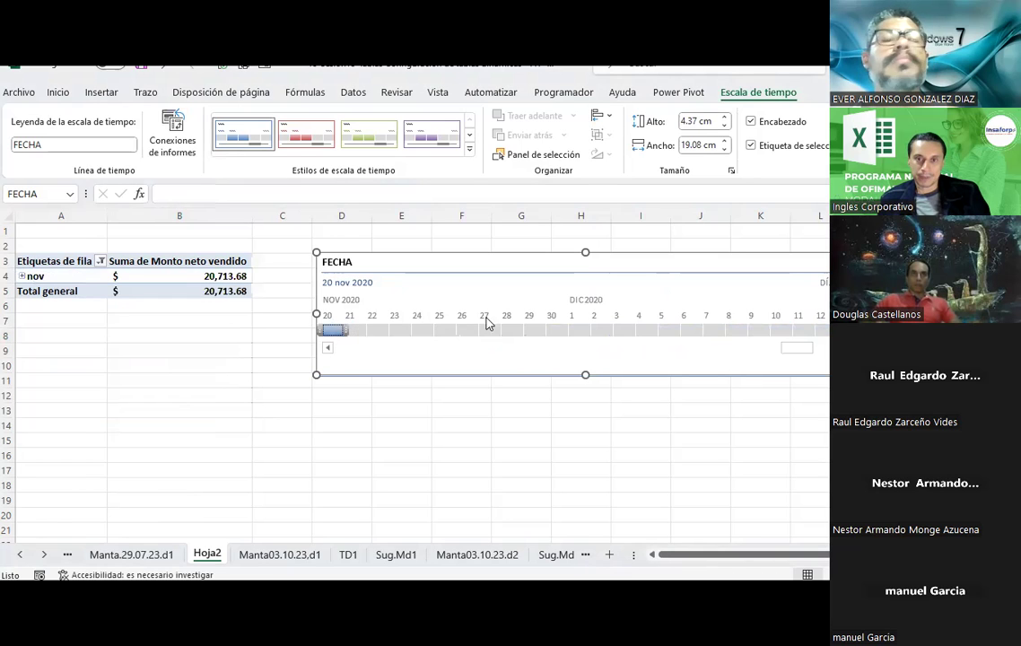
{"action": "left_click_drag", "start_coordinate": [467, 331], "coordinate": [529, 329]}
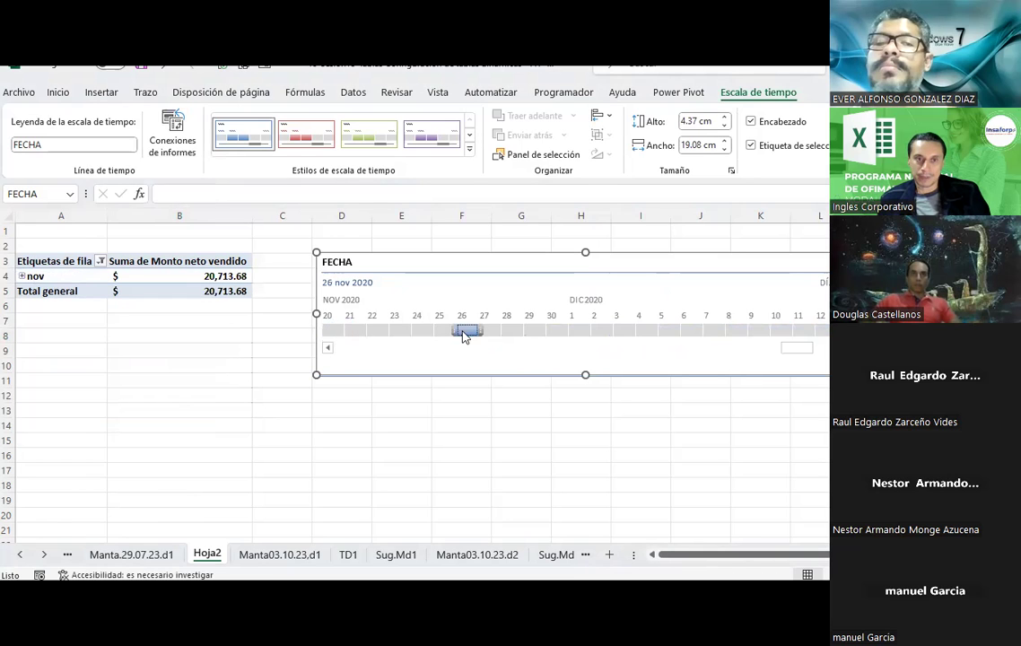
- Set the timeline to years, select all of 2020, and shrink it to 3.23 × 10.21 cm
{"action": "left_click", "coordinate": [823, 305]}
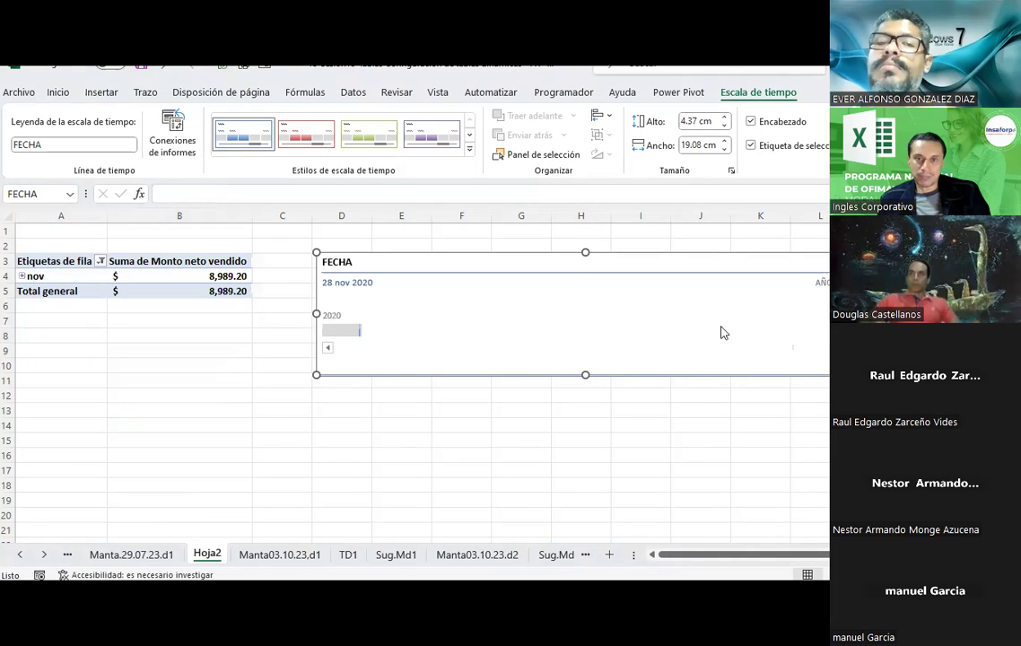
{"action": "left_click_drag", "start_coordinate": [356, 330], "coordinate": [458, 335]}
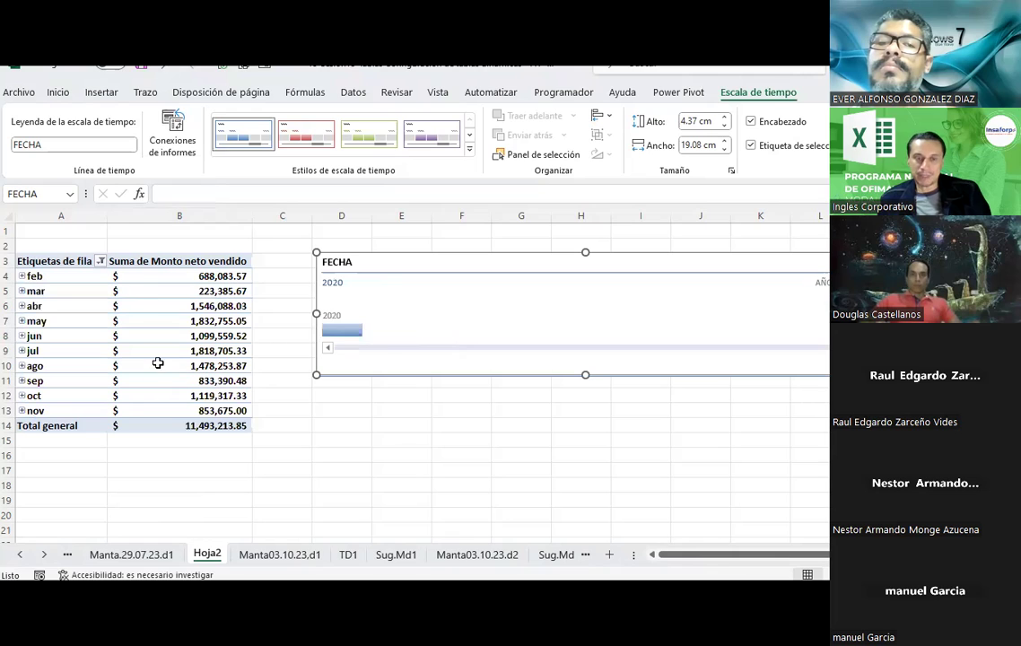
{"action": "left_click_drag", "start_coordinate": [855, 374], "coordinate": [605, 342]}
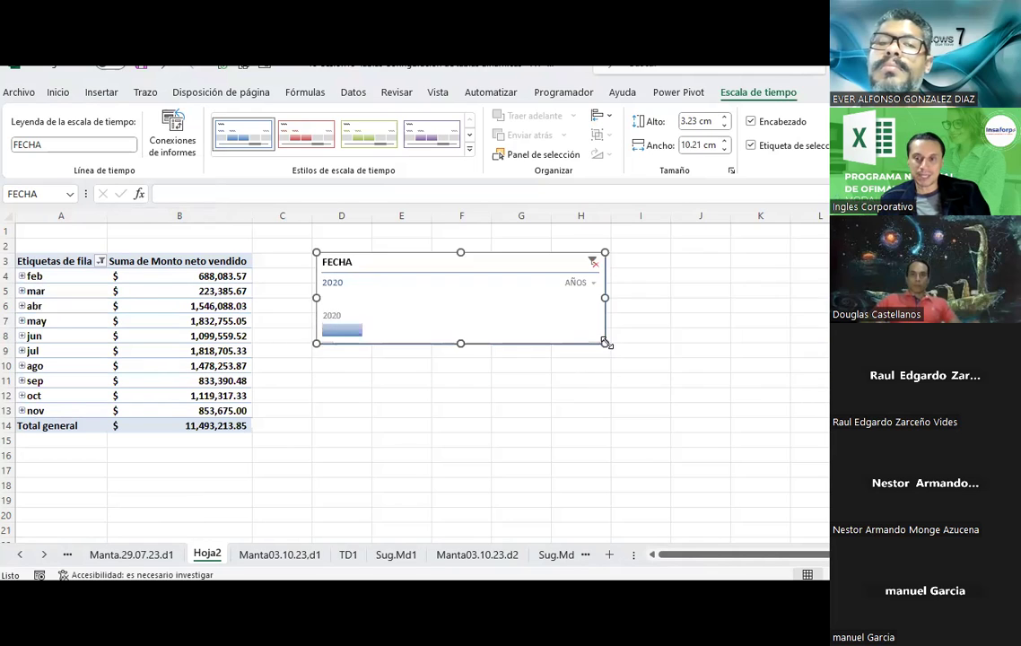
- Try red and purple styles on the FECHA timeline, then apply the grey and teal dark style
{"action": "left_click", "coordinate": [430, 454]}
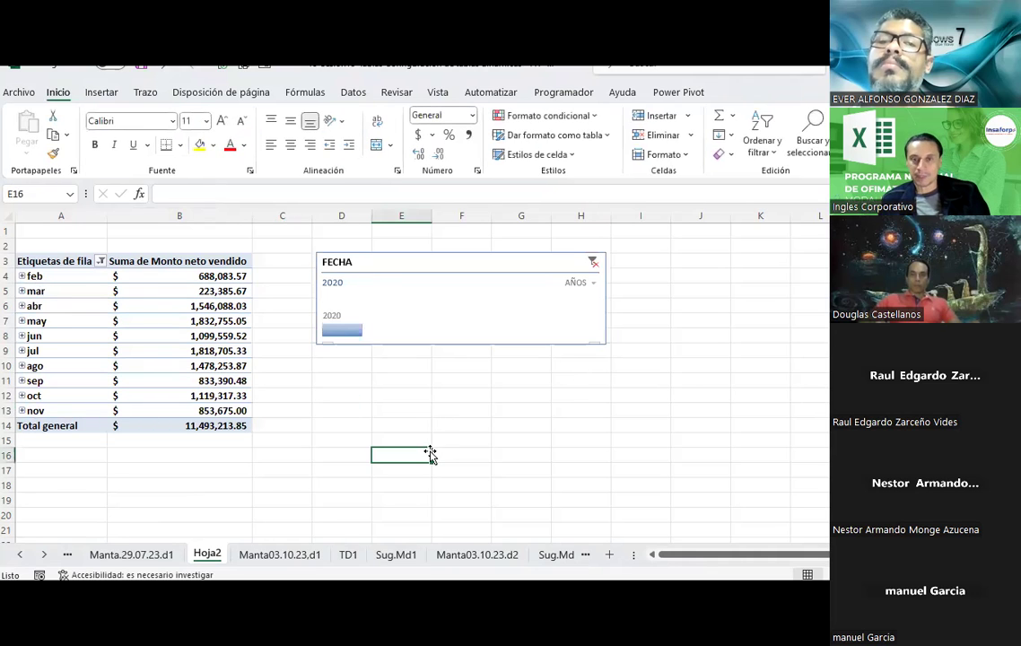
{"action": "left_click", "coordinate": [455, 330]}
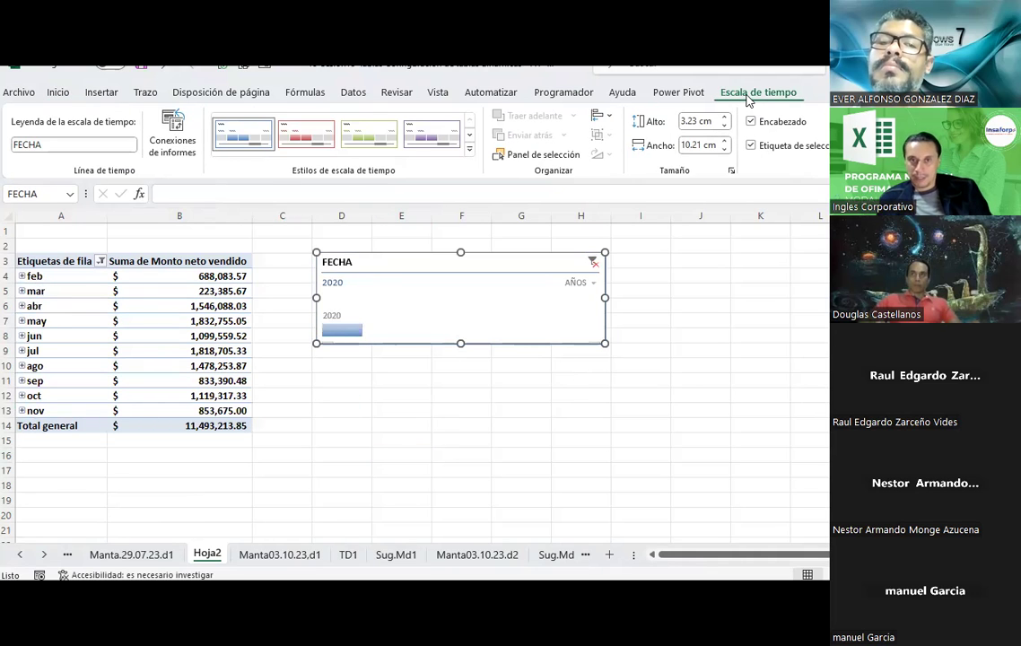
{"action": "left_click", "coordinate": [306, 130]}
{"action": "left_click", "coordinate": [434, 145]}
{"action": "left_click", "coordinate": [468, 148]}
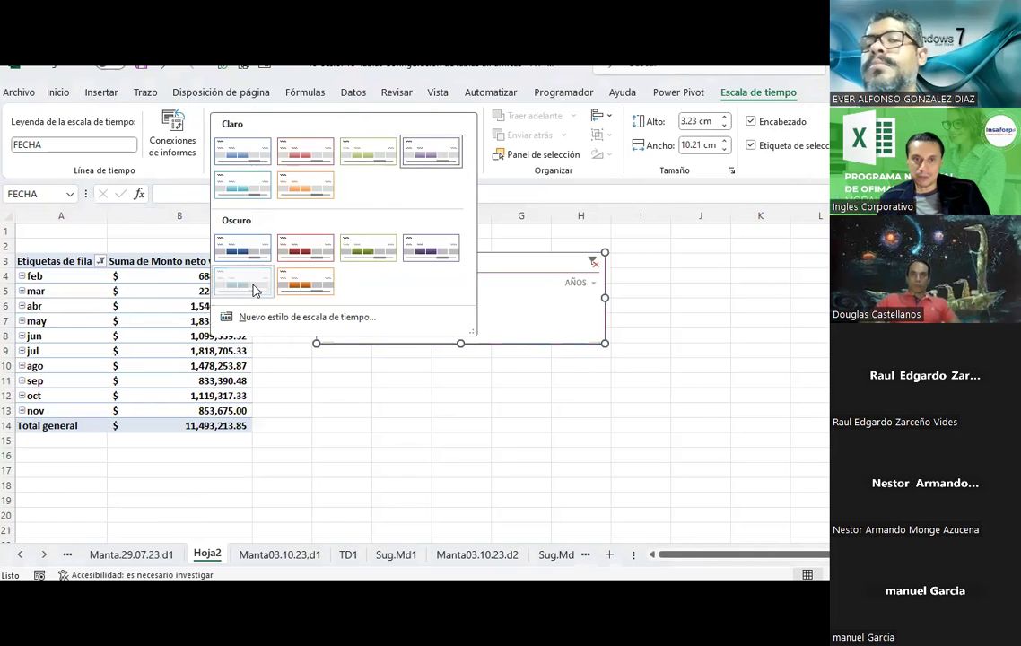
{"action": "left_click", "coordinate": [254, 289]}
{"action": "left_click", "coordinate": [443, 471]}
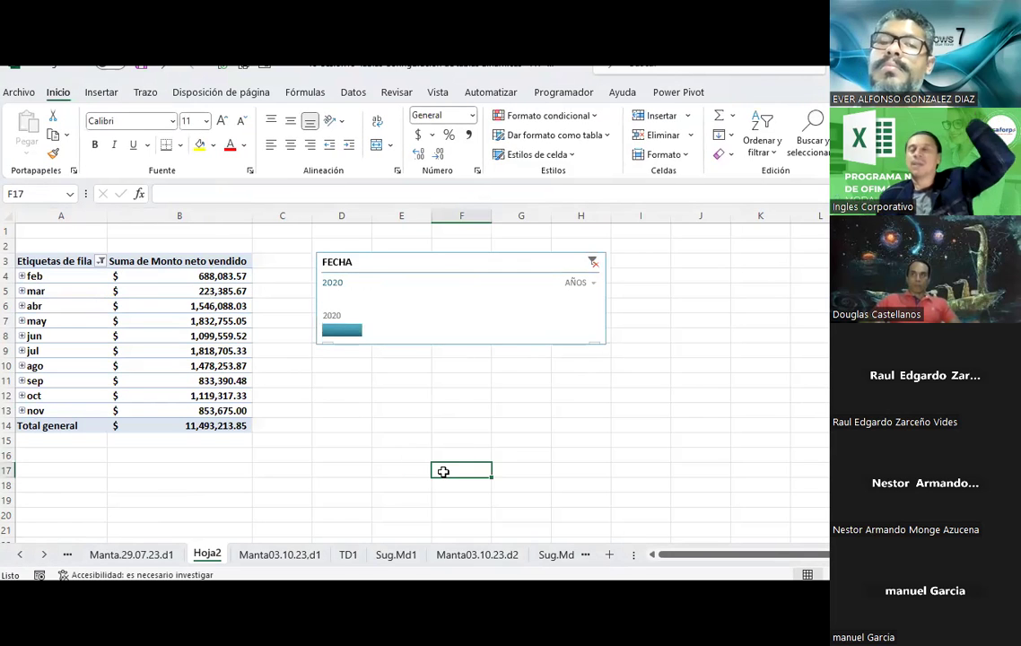